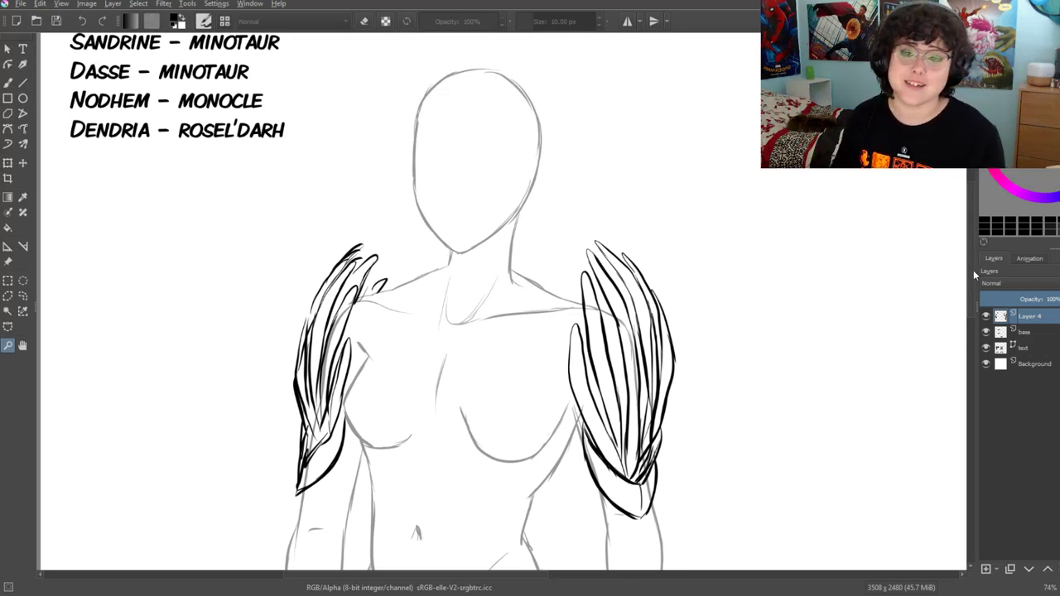
Pan and zoom around the sketch to inspect the shoulders and the name list
scroll(971, 261, up, 2)
scroll(968, 240, up, 2)
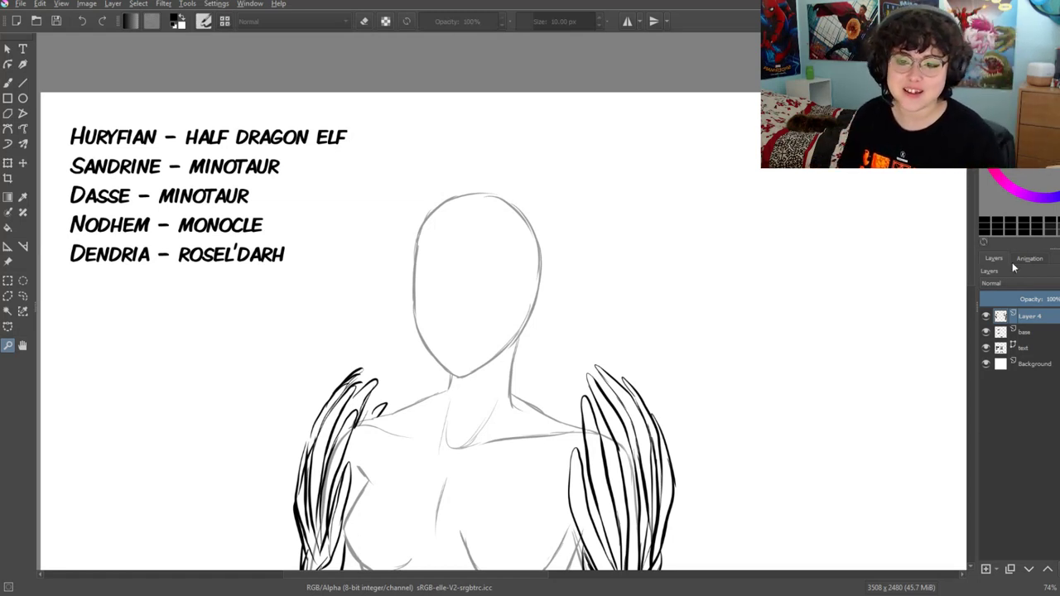
scroll(973, 317, down, 5)
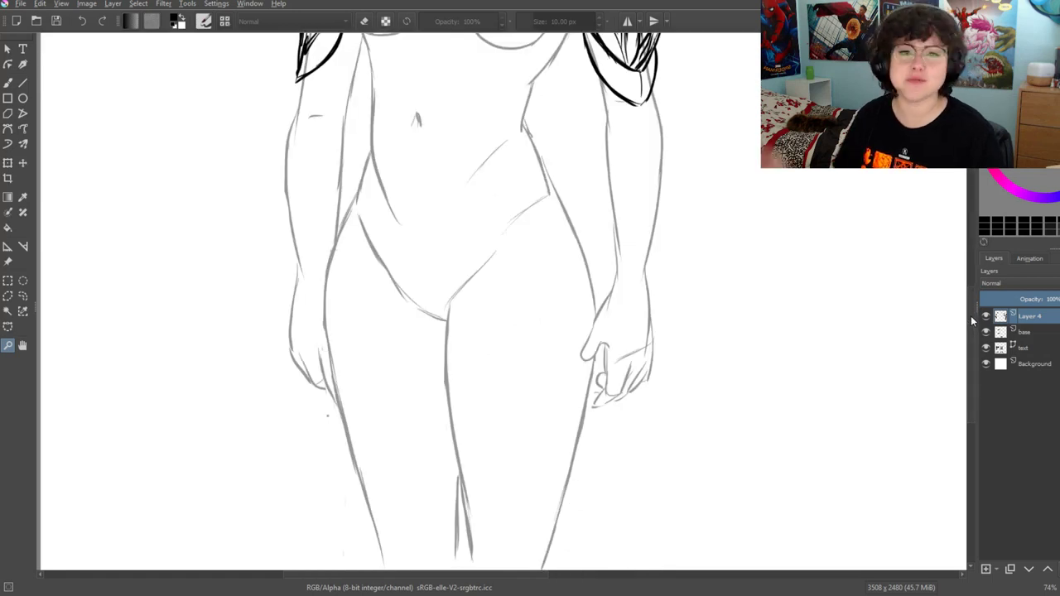
drag(974, 317, 972, 197)
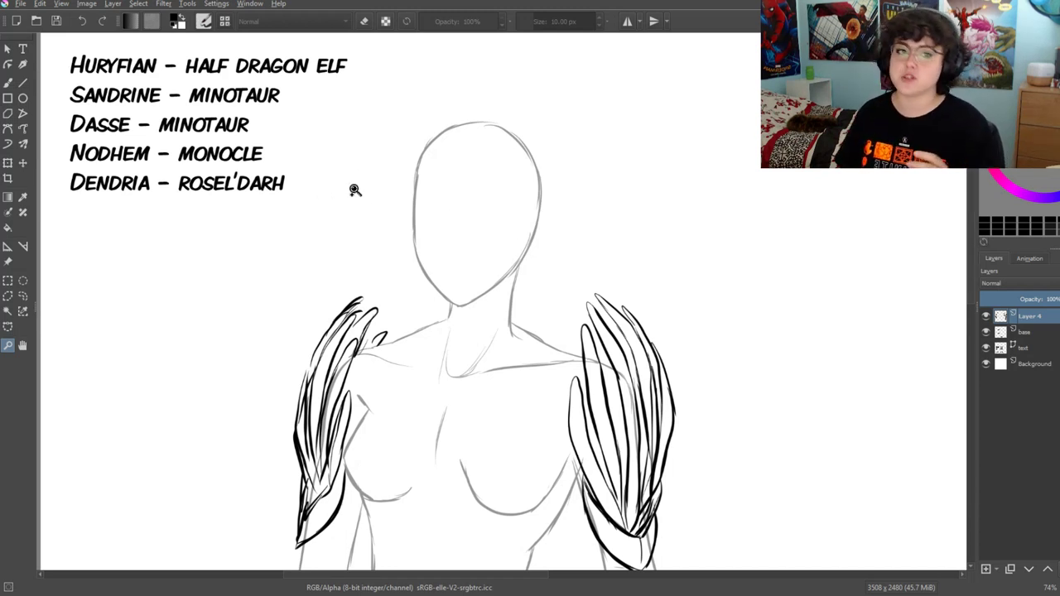
drag(326, 154, 516, 257)
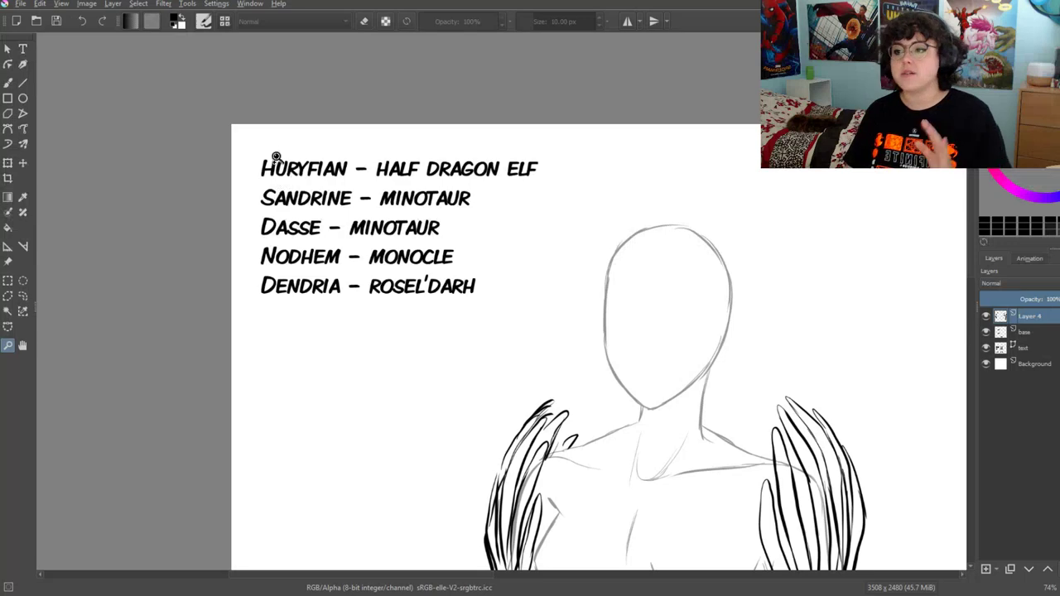
drag(646, 411, 470, 273)
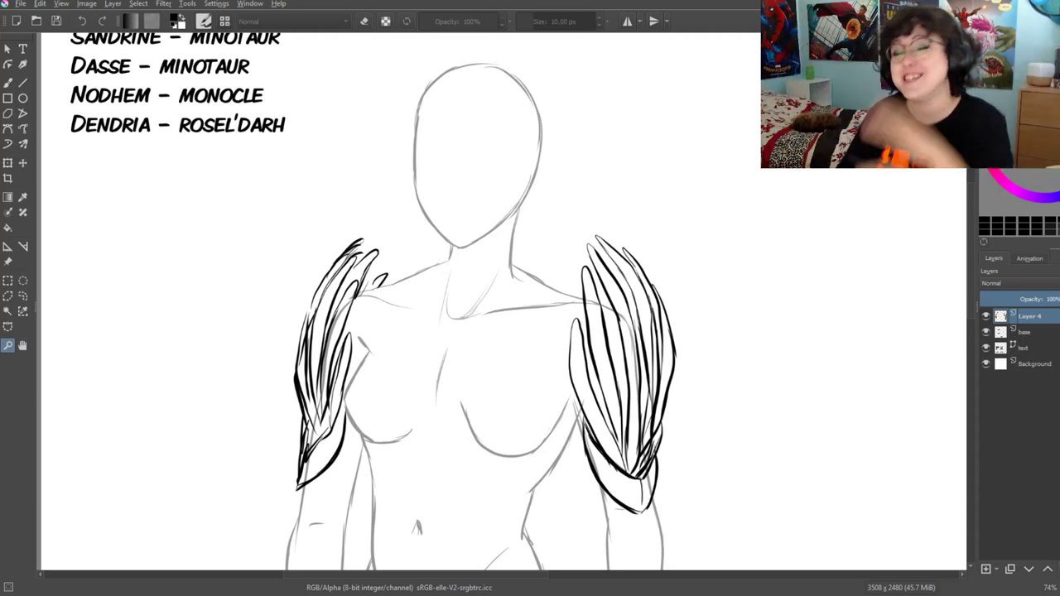
scroll(589, 214, down, 1)
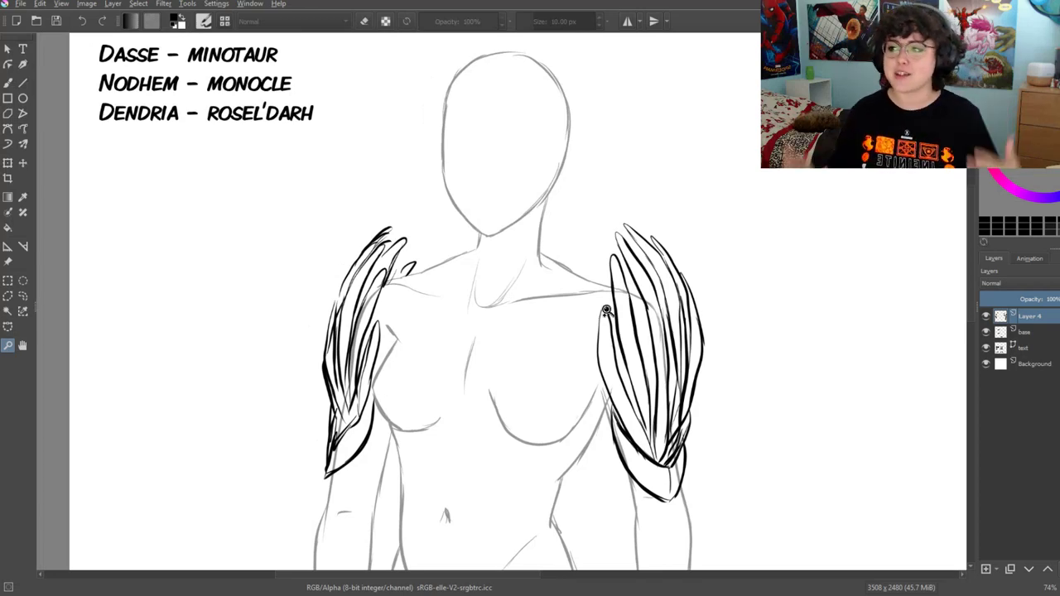
drag(364, 184, 433, 268)
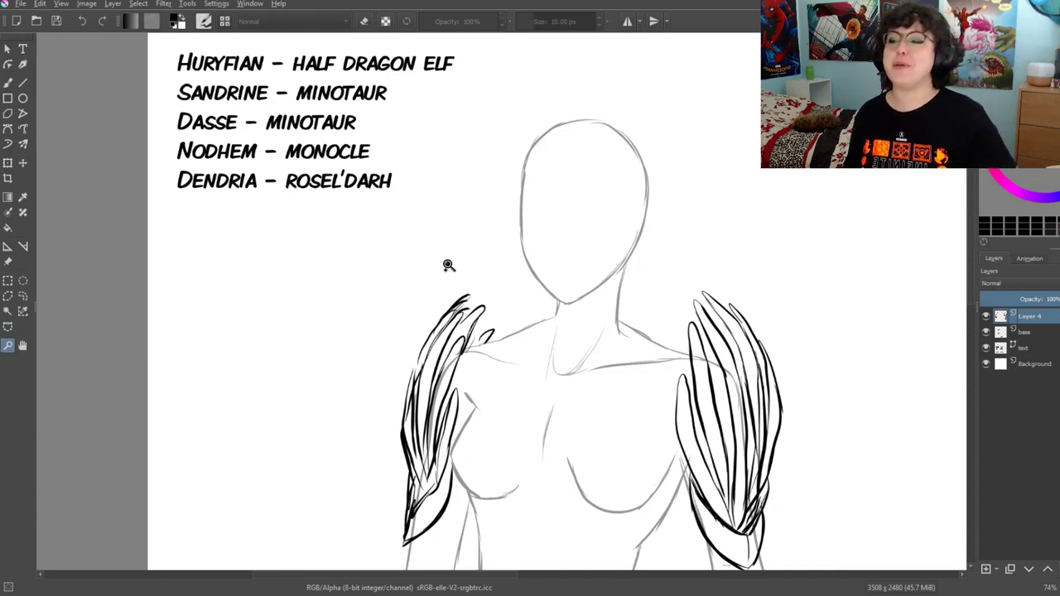
drag(568, 290, 500, 304)
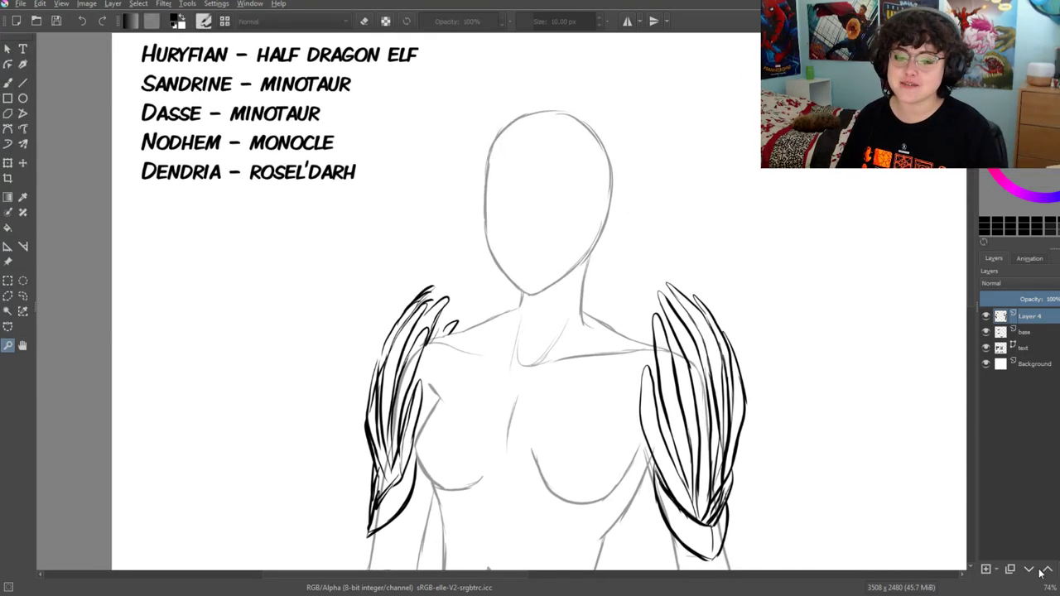
Rename Layer 4 to 'armor' and zoom back in on the figure's torso
key(minus)
key(minus)
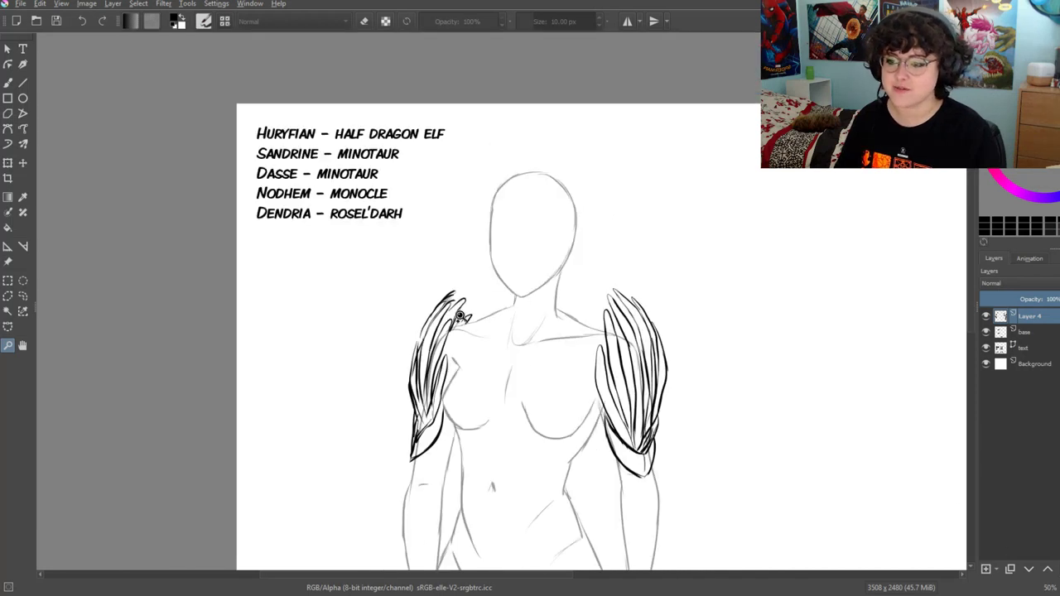
drag(460, 315, 439, 255)
double_click(1029, 317)
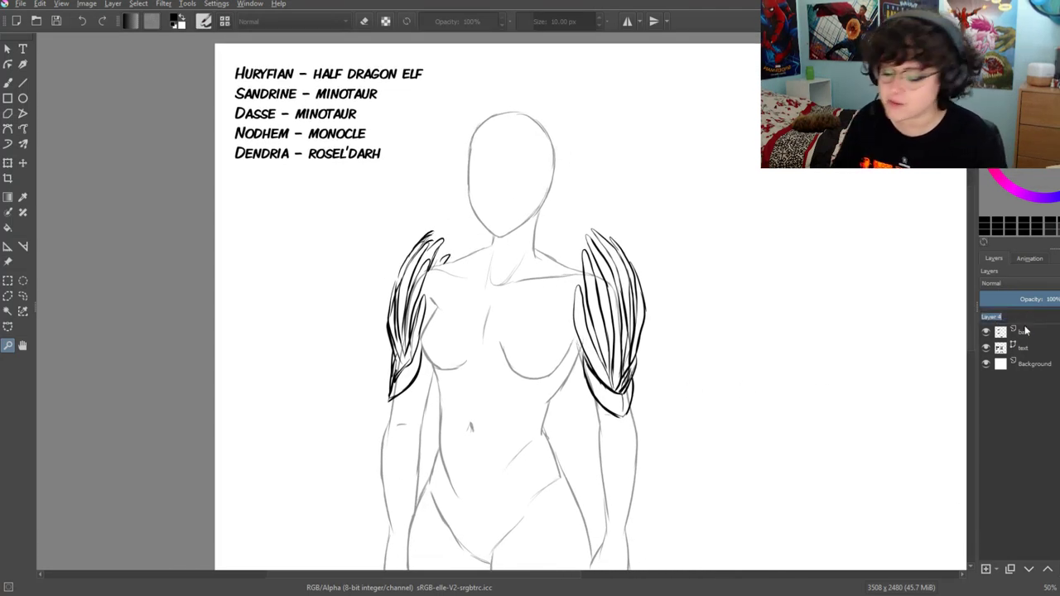
key(BackSpace)
text(armor)
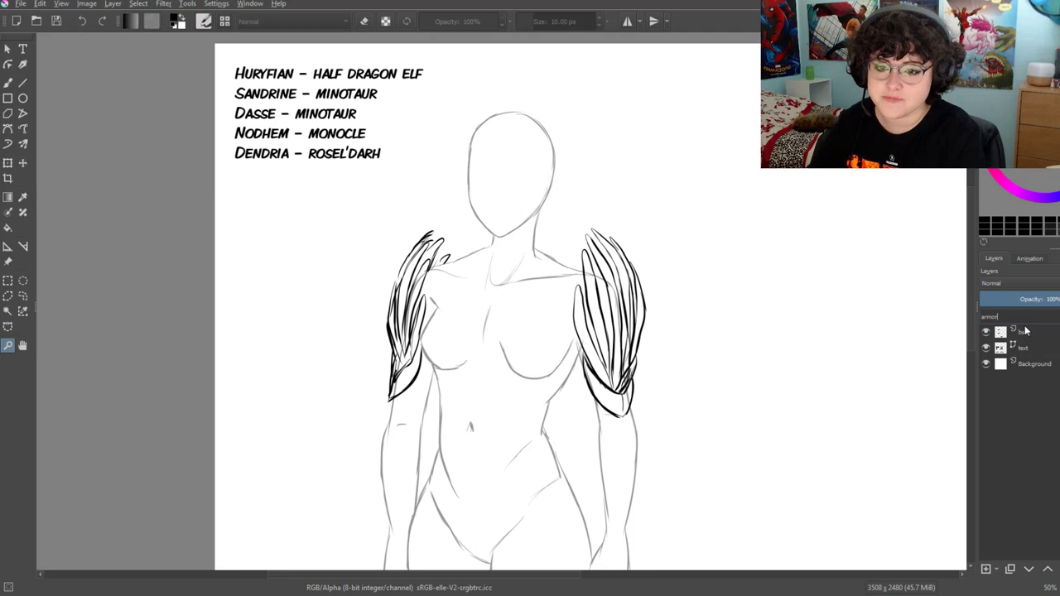
key(Return)
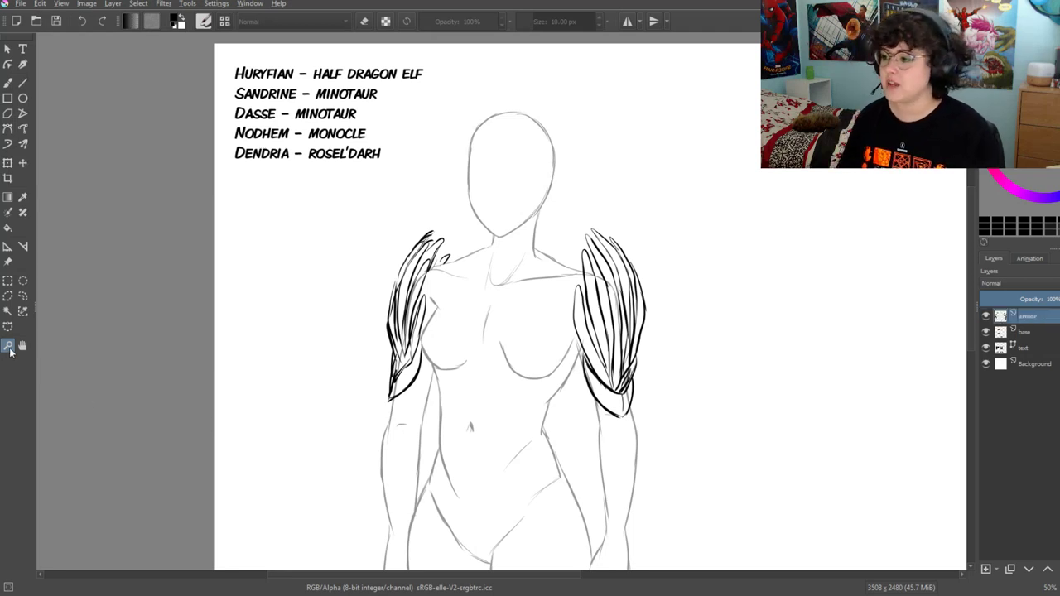
click(509, 324)
drag(472, 342, 520, 412)
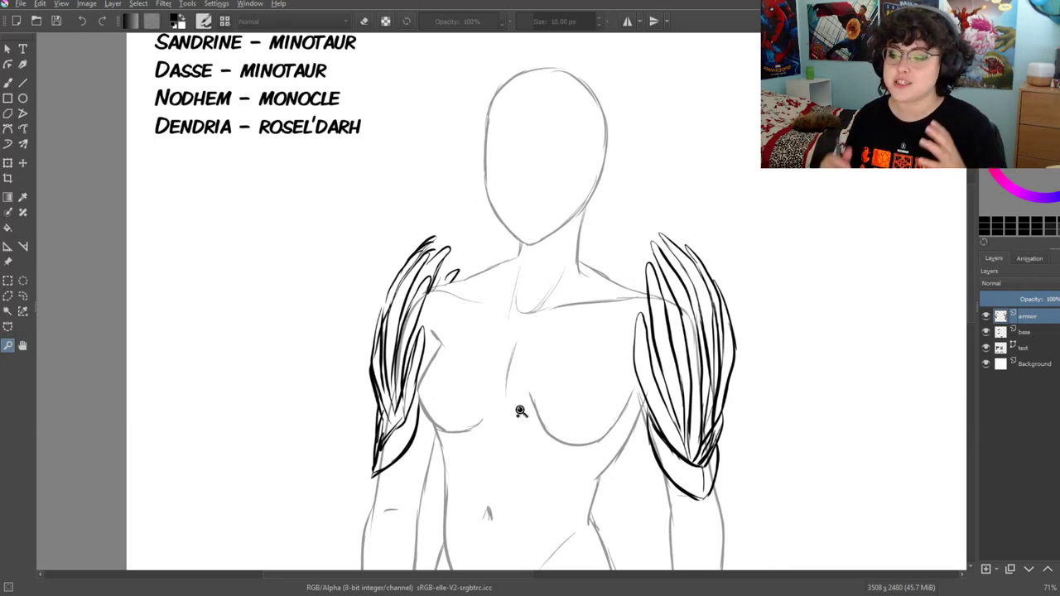
mouse_move(520, 412)
mouse_down()
mouse_move(593, 279)
mouse_move(559, 455)
mouse_up()
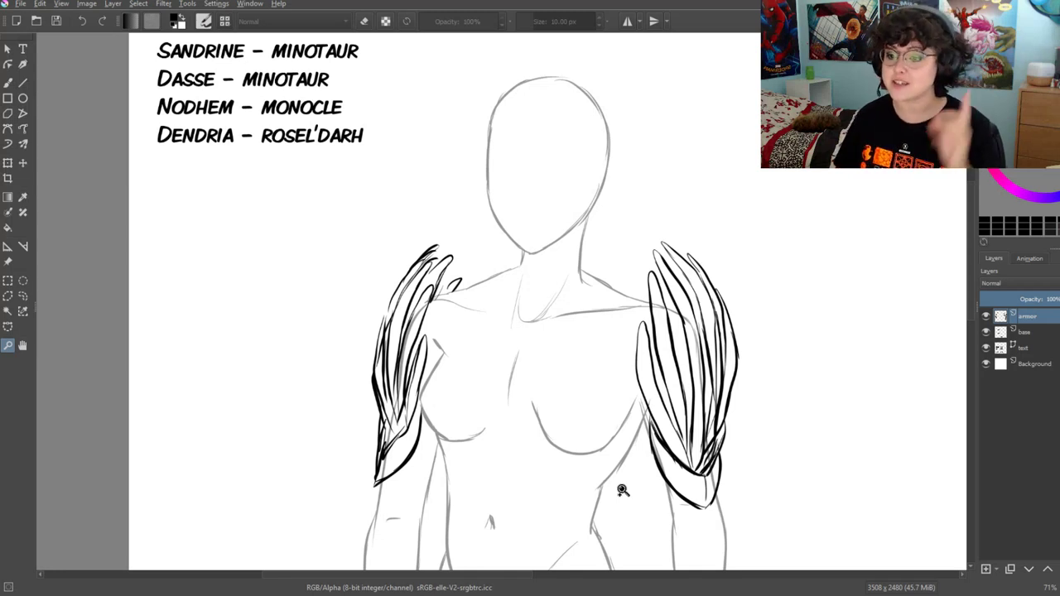
drag(596, 433, 589, 298)
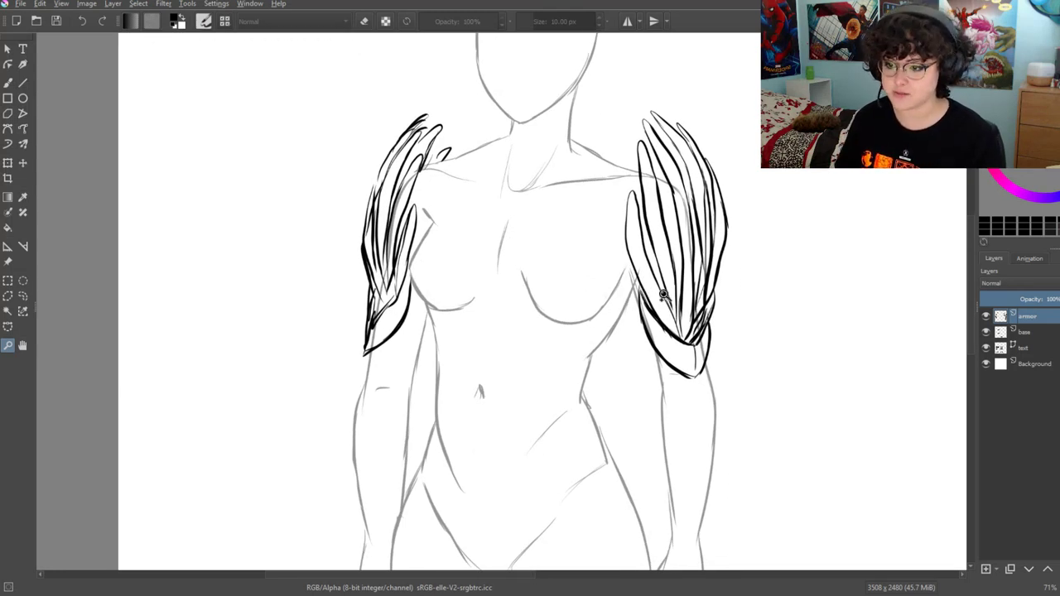
Switch to the freehand brush and save the document with Ctrl+S
key(b)
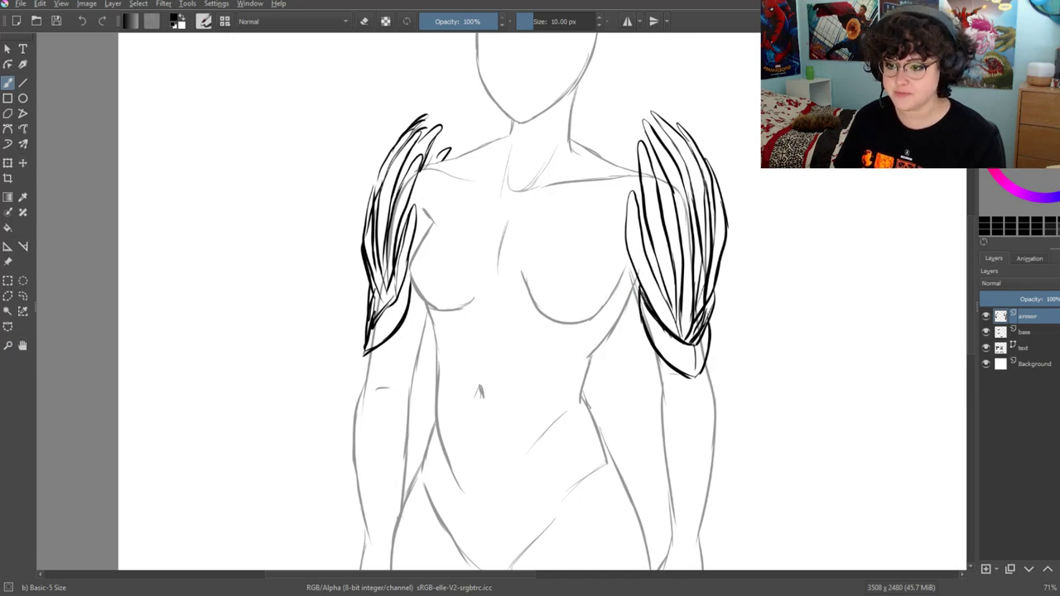
drag(673, 117, 712, 232)
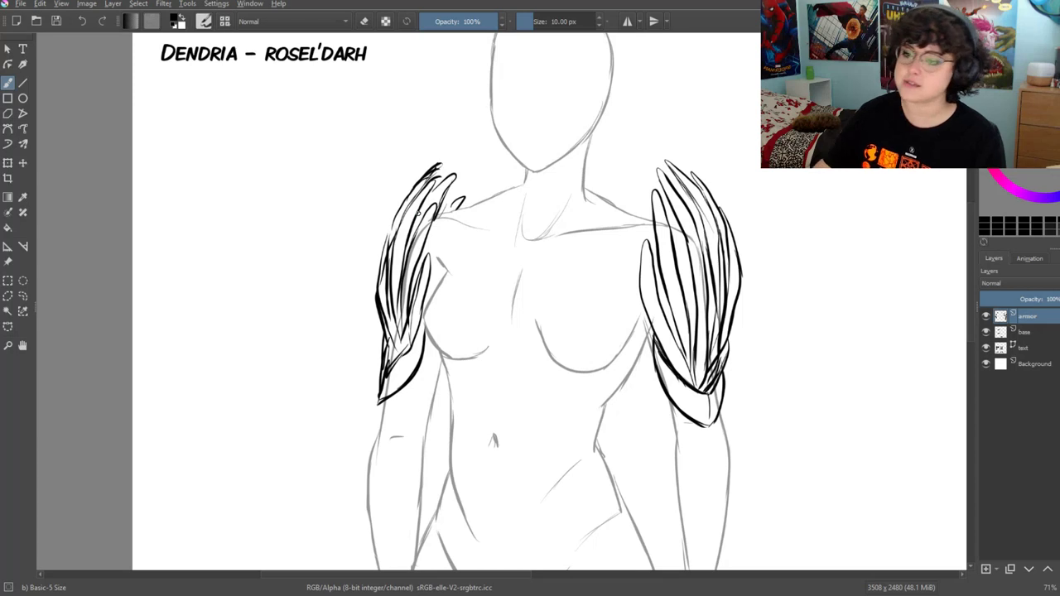
key(ctrl+s)
mouse_move(475, 410)
mouse_down()
mouse_move(549, 349)
mouse_move(520, 435)
mouse_up()
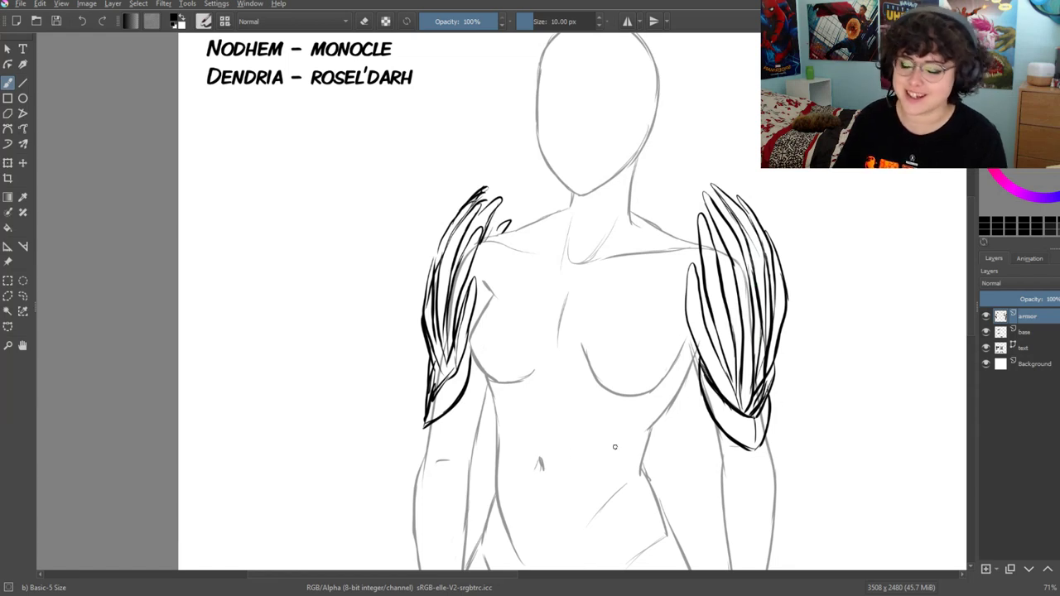
Draw overlapping dragon scales on the right upper arm below the pauldron
scroll(615, 446, down, 3)
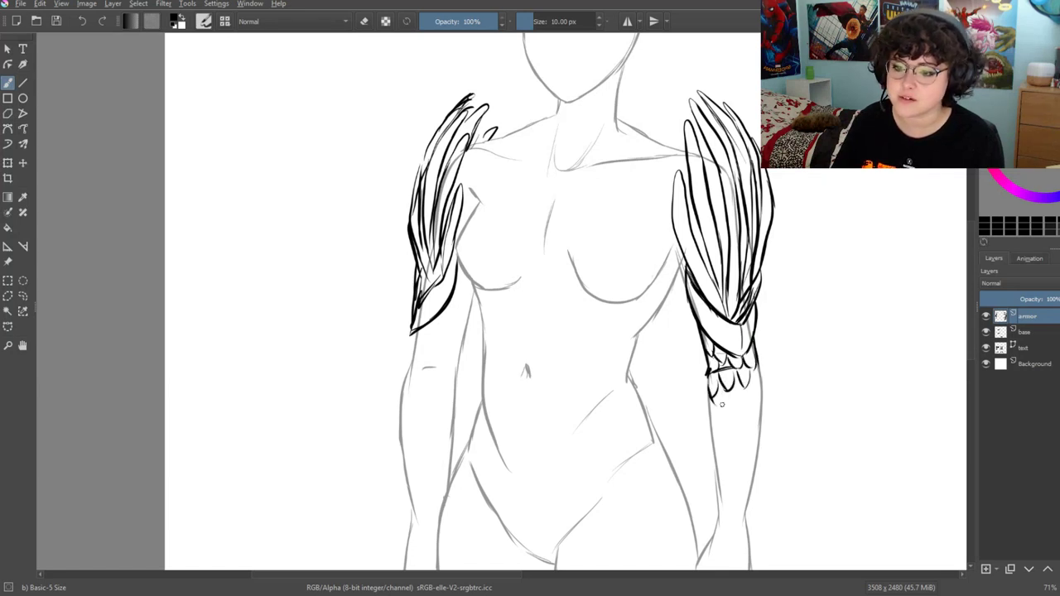
drag(714, 396, 728, 391)
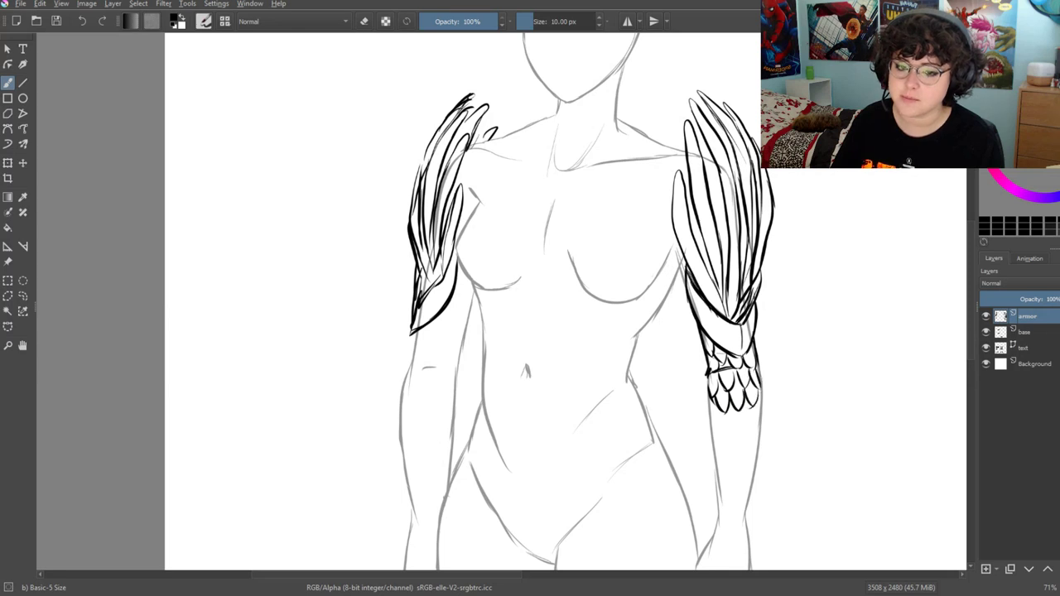
drag(643, 397, 652, 442)
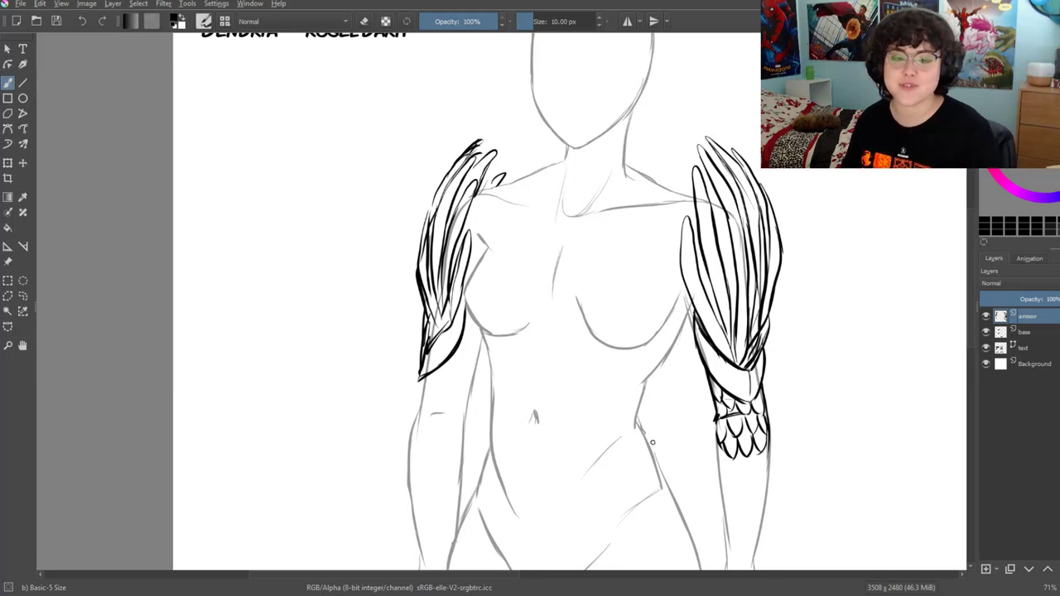
scroll(597, 373, up, 5)
scroll(646, 230, up, 1)
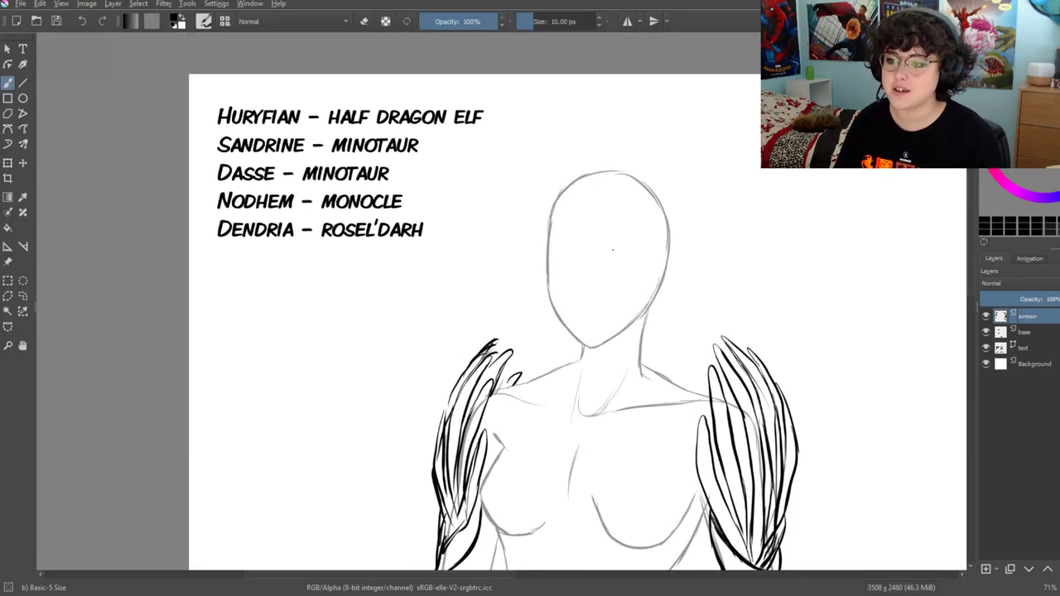
click(8, 344)
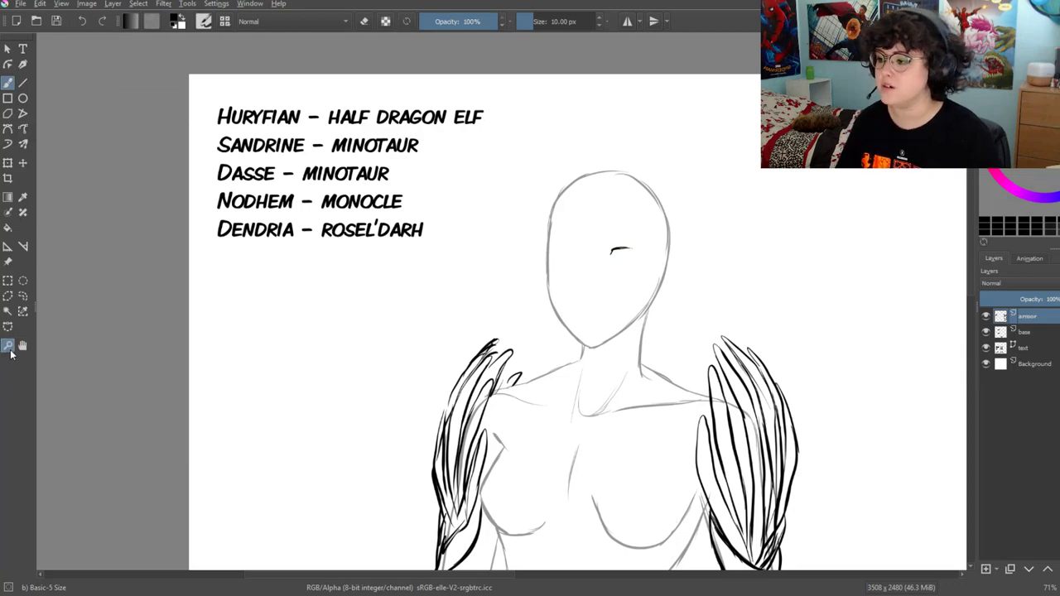
Zoom in on the head and draw the nose and the left eye outline
click(593, 282)
drag(509, 332, 509, 256)
key(b)
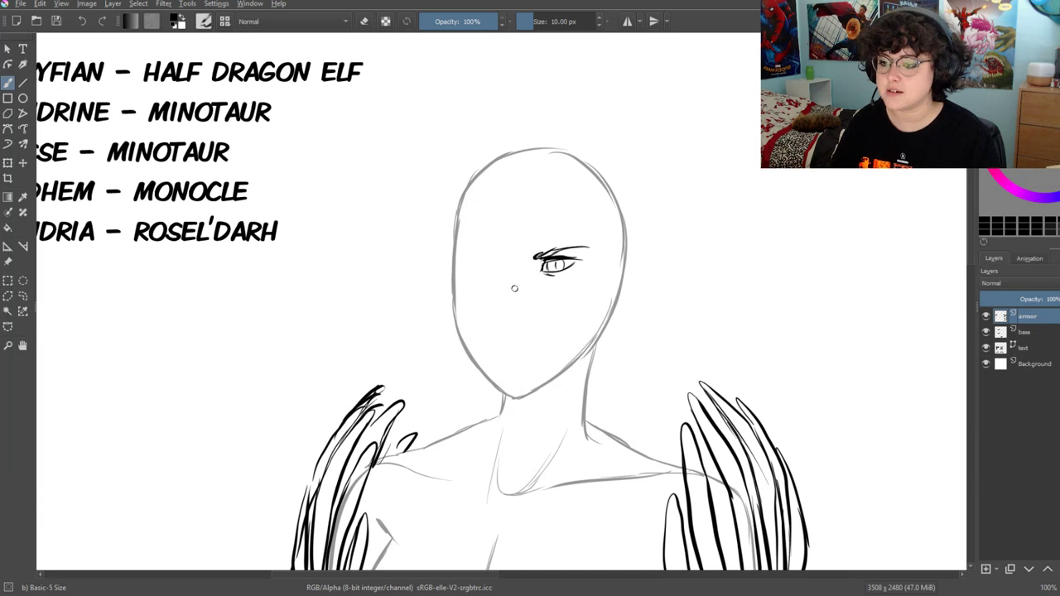
drag(514, 277, 504, 299)
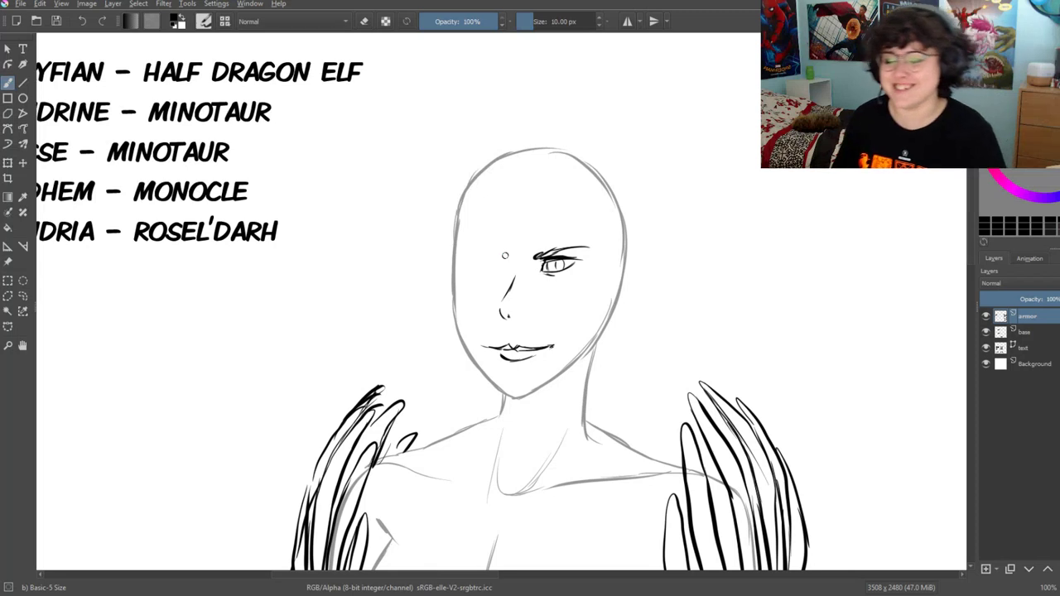
drag(499, 259, 491, 247)
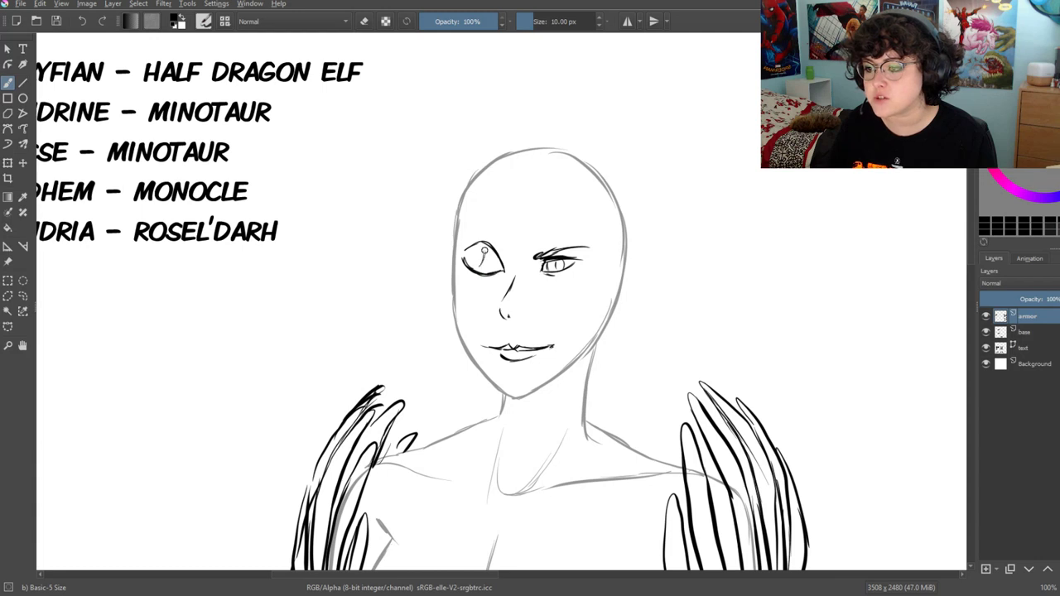
drag(497, 262, 483, 275)
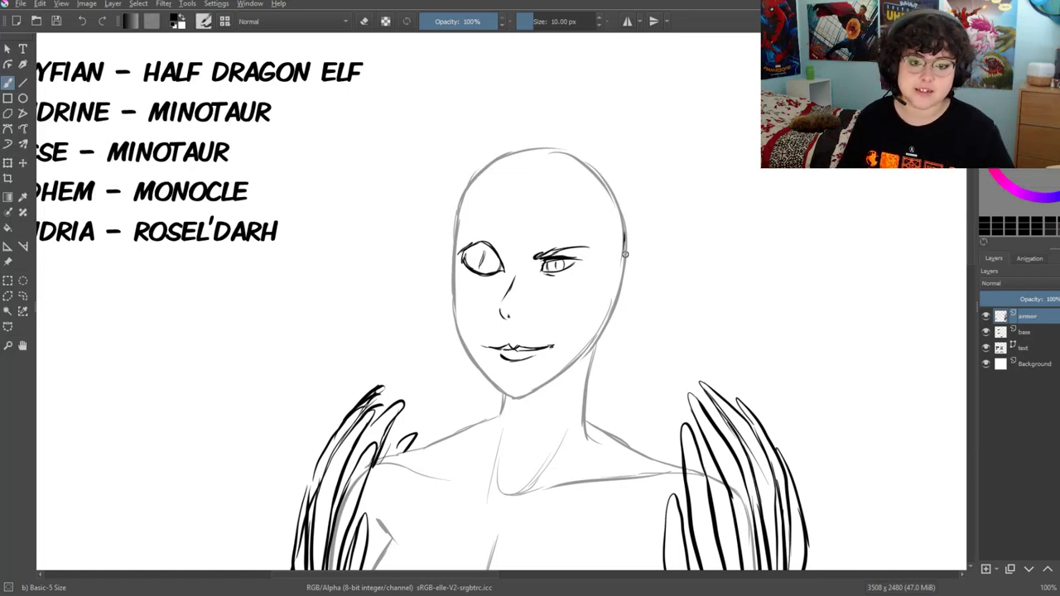
Make a rectangular selection around the sketched face features
drag(536, 402, 524, 319)
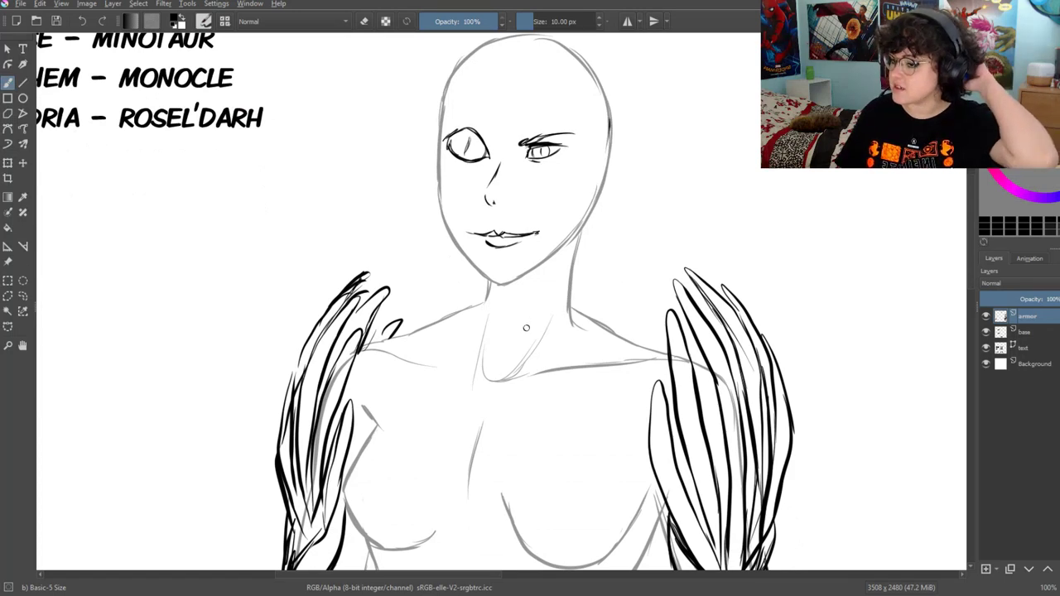
drag(475, 330, 495, 400)
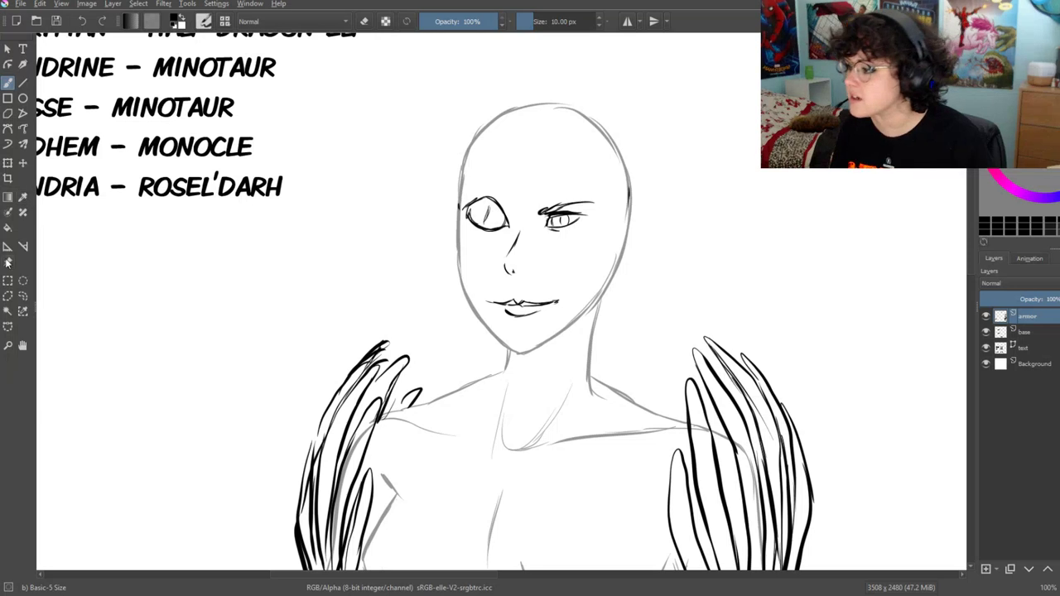
key(ctrl+r)
drag(414, 137, 623, 335)
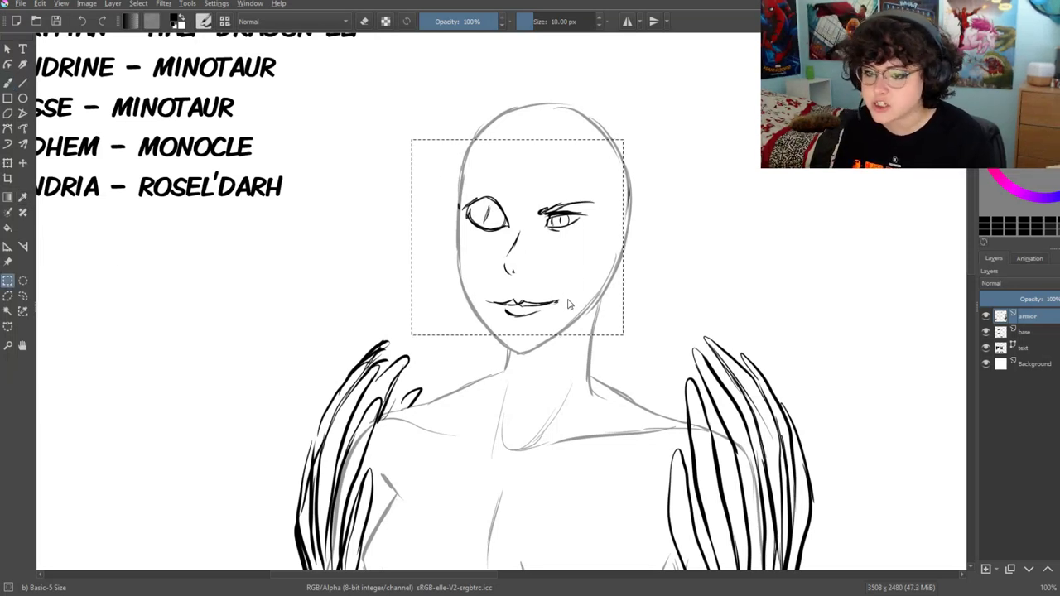
Cut and paste the face features onto a new layer named 'body'
key(ctrl+x)
key(ctrl+v)
double_click(1037, 317)
text(body)
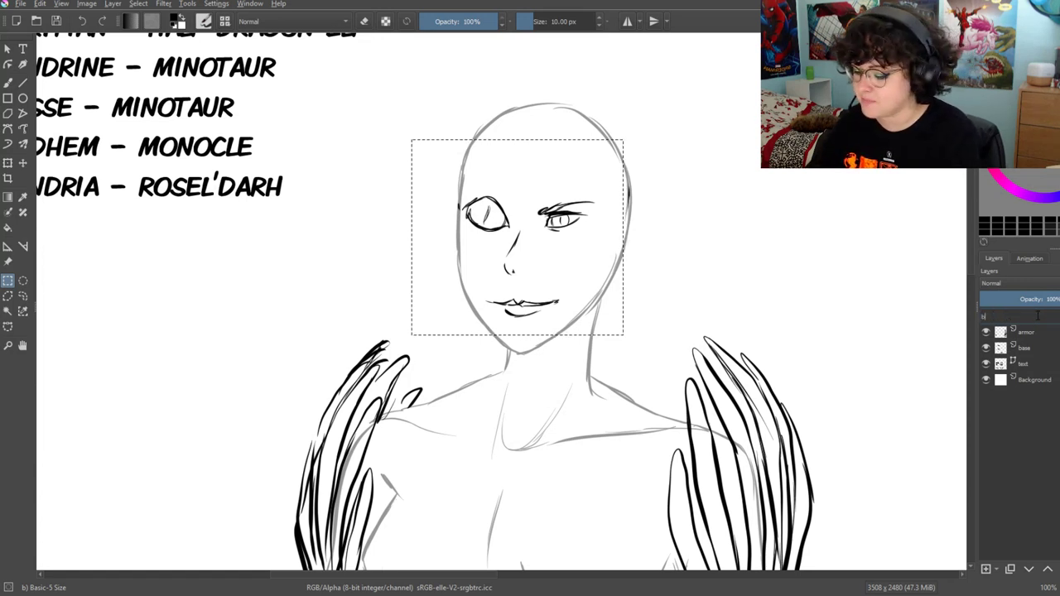
key(Return)
Check the body layer's visibility, clear the selection, and make body the active layer
click(985, 316)
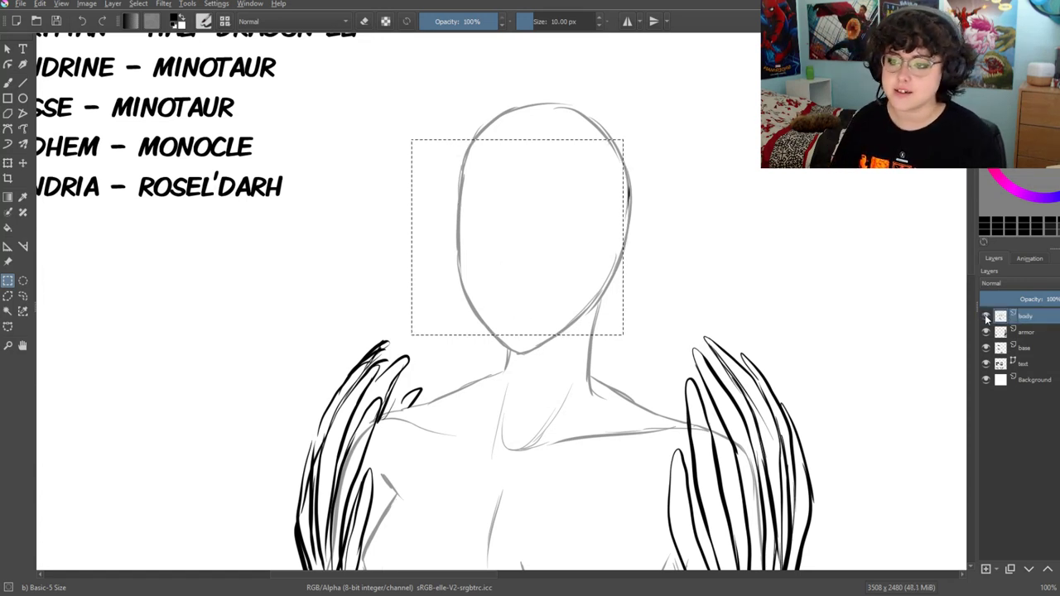
click(1026, 332)
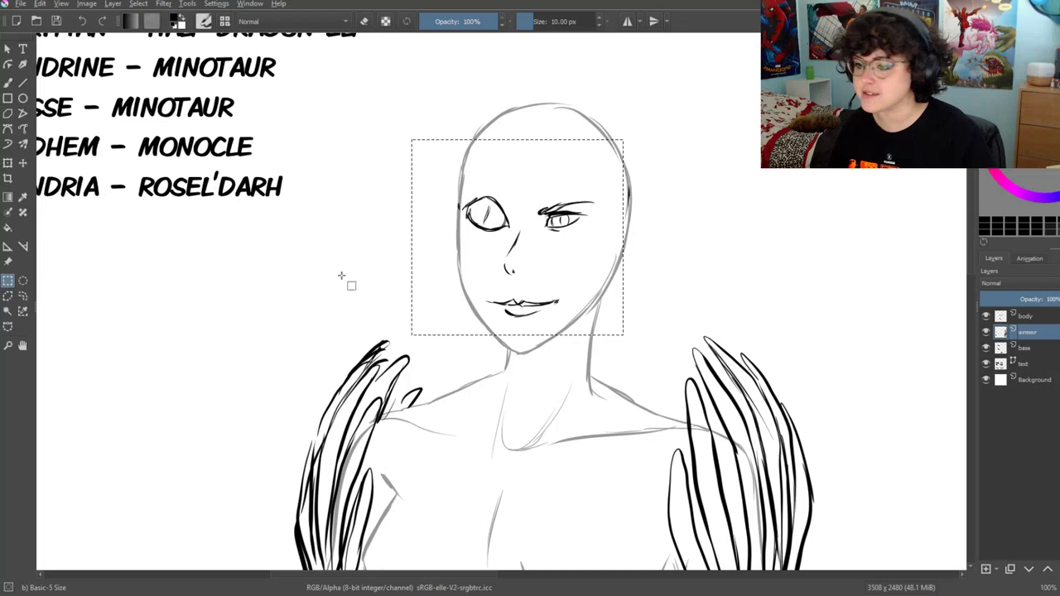
key(ctrl+shift+a)
click(1026, 316)
drag(669, 346, 700, 308)
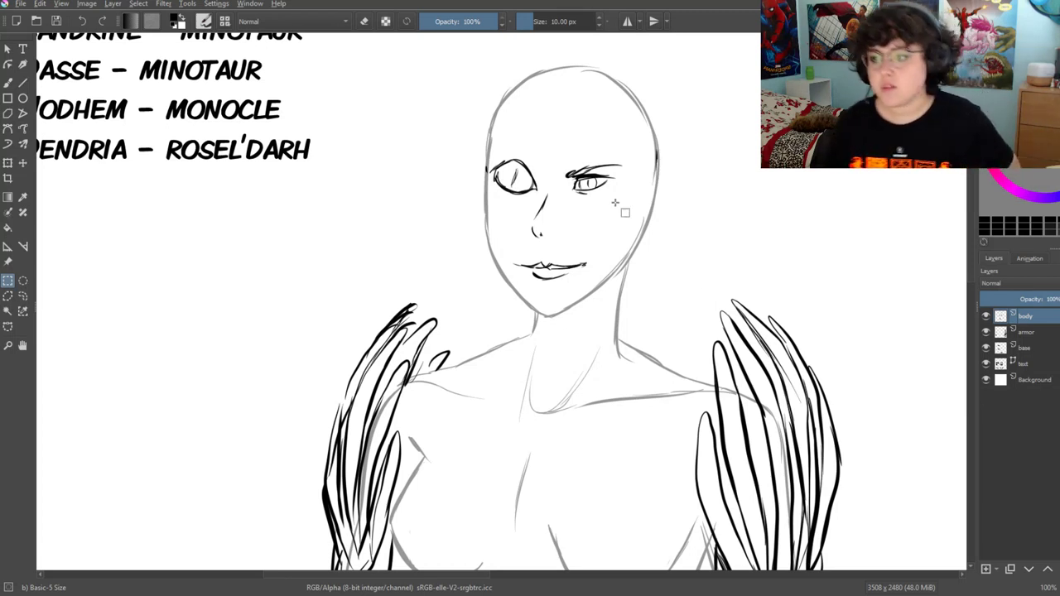
Draw a slit pupil in the left eye and ink the right jaw, head and neck
key(b)
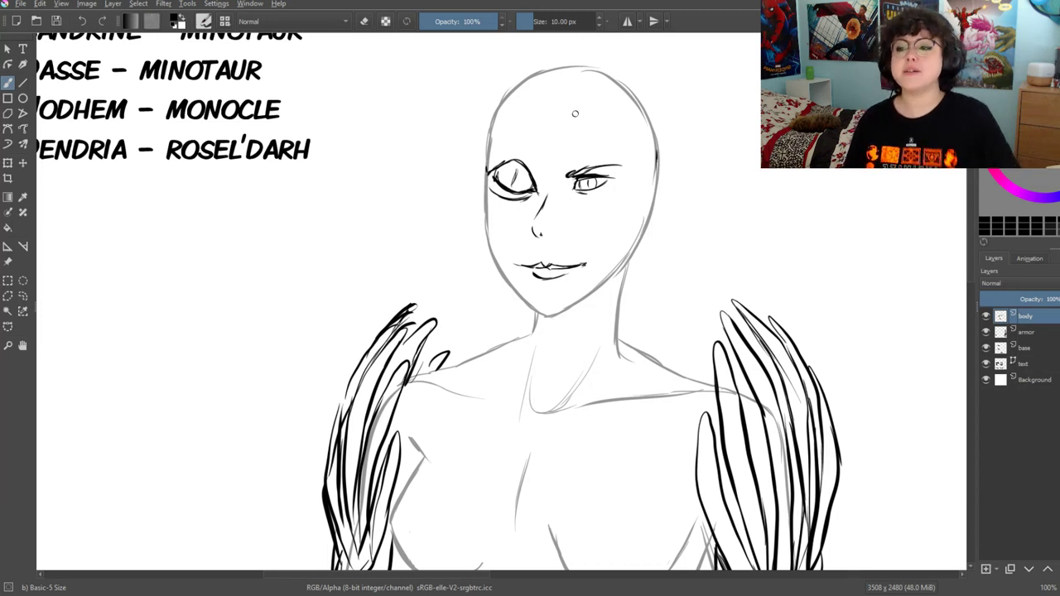
mouse_move(535, 167)
mouse_down()
mouse_move(537, 182)
mouse_move(505, 156)
mouse_up()
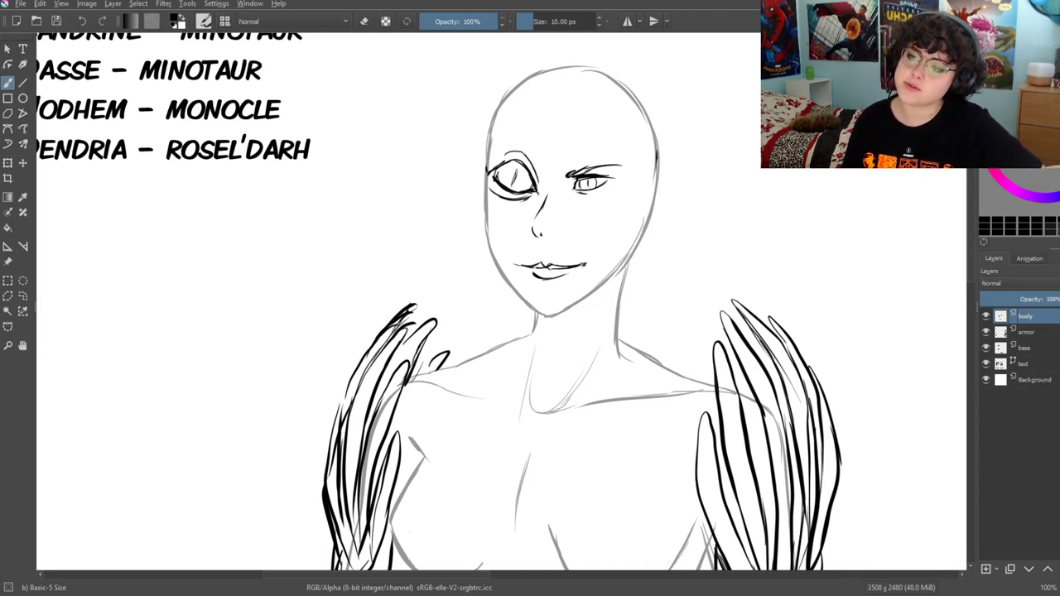
drag(536, 191, 538, 175)
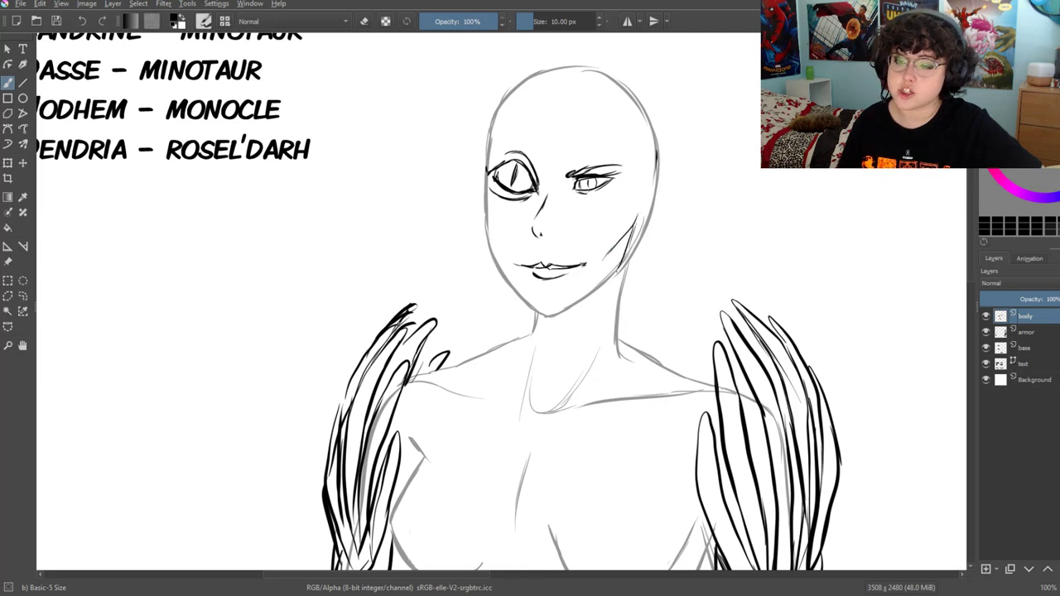
drag(619, 266, 568, 308)
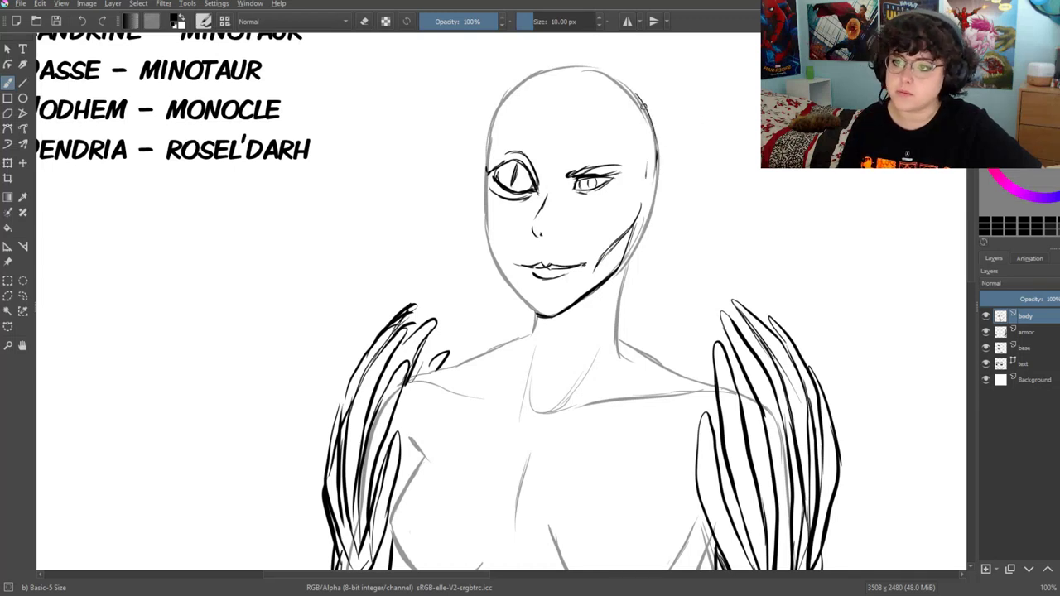
mouse_move(642, 104)
mouse_down()
mouse_move(660, 187)
mouse_move(631, 261)
mouse_up()
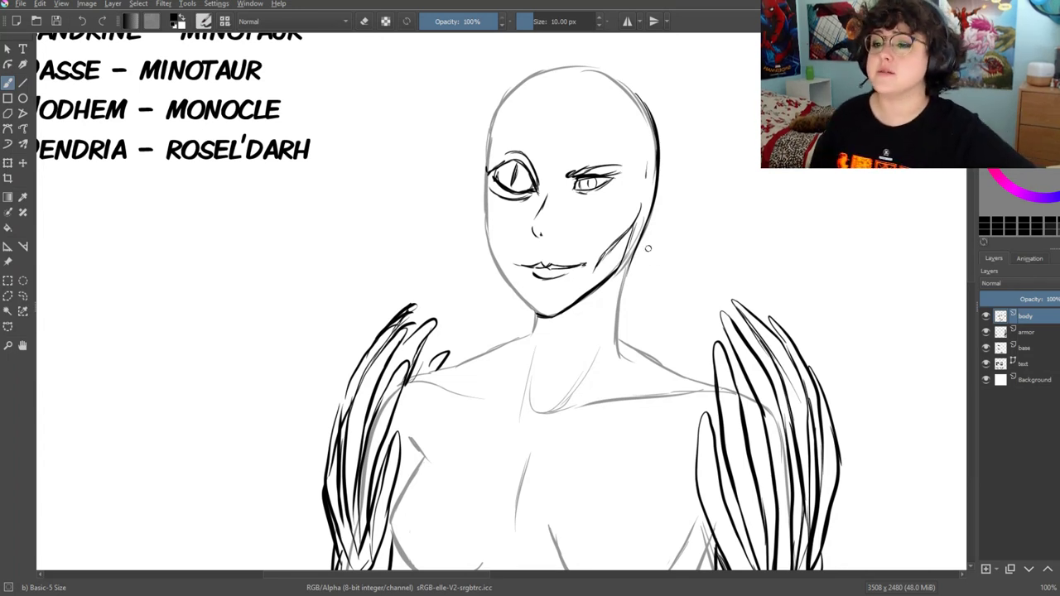
drag(632, 253, 625, 339)
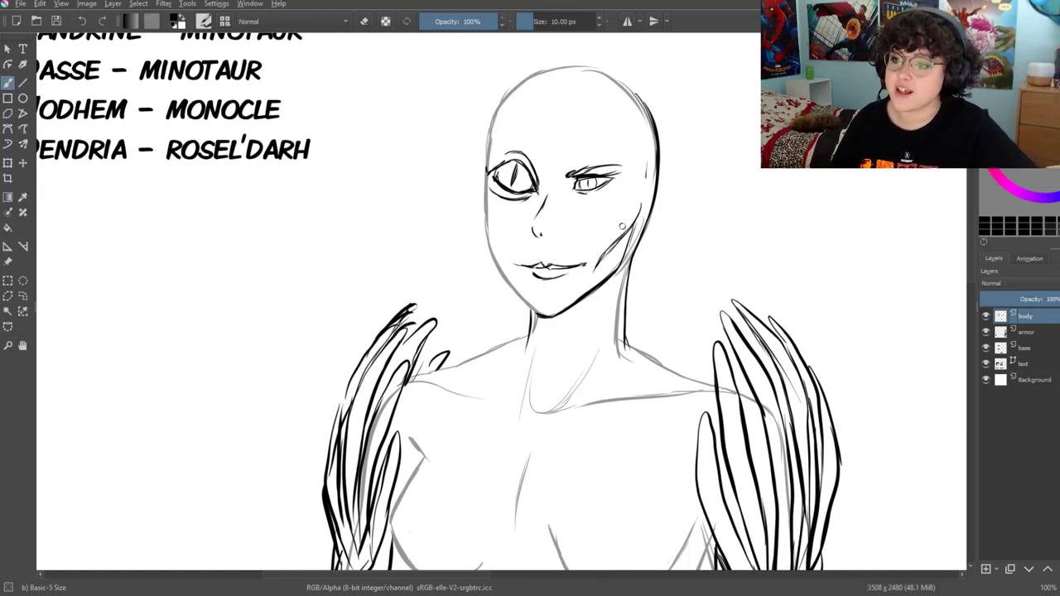
Sketch along the top-right of the head and check the face at several zoom levels
scroll(622, 226, up, 2)
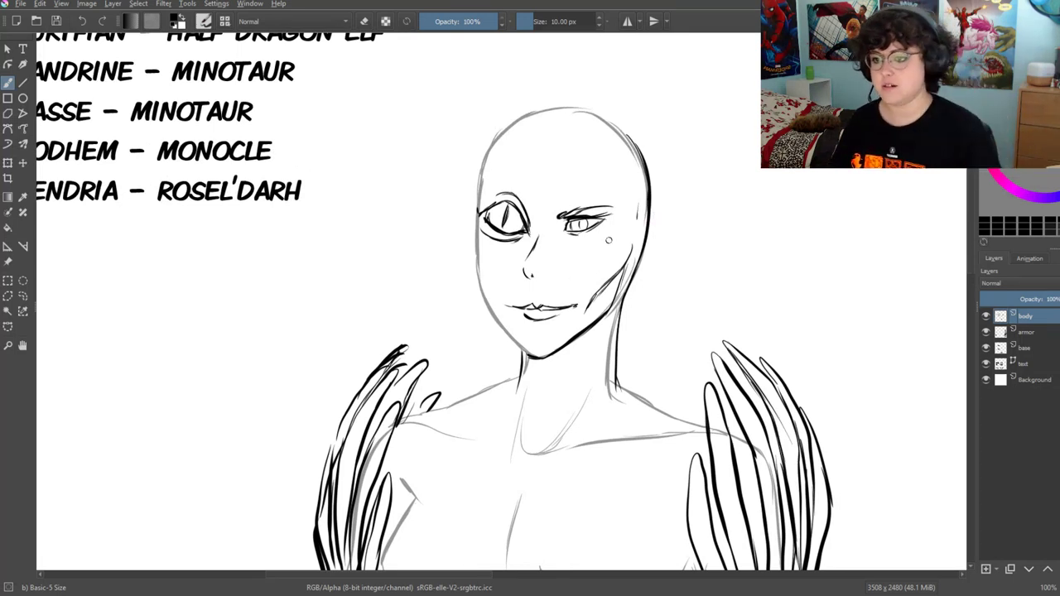
drag(639, 161, 606, 123)
drag(590, 188, 599, 181)
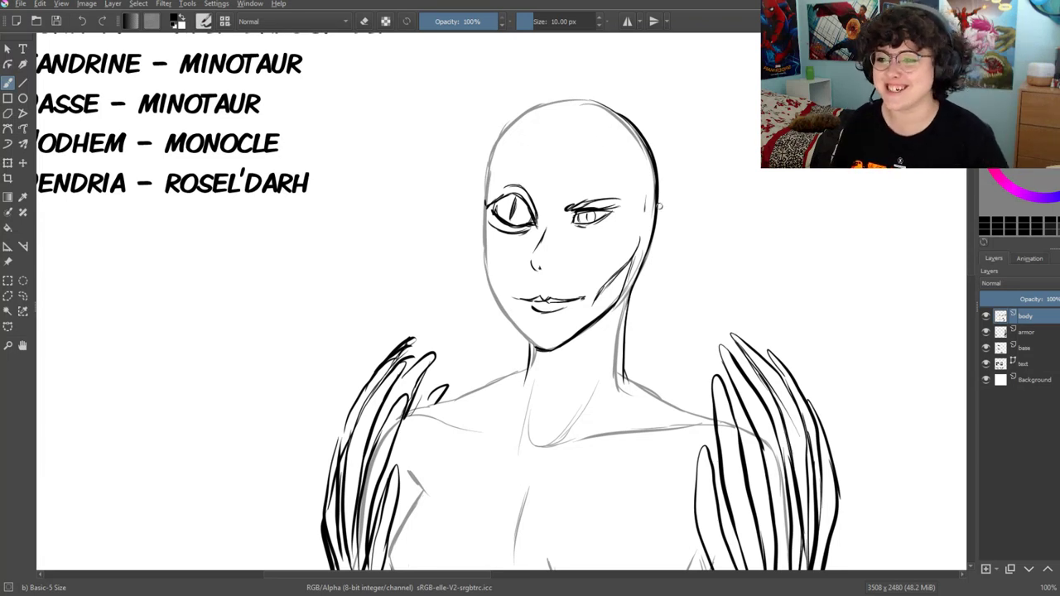
drag(602, 227, 602, 235)
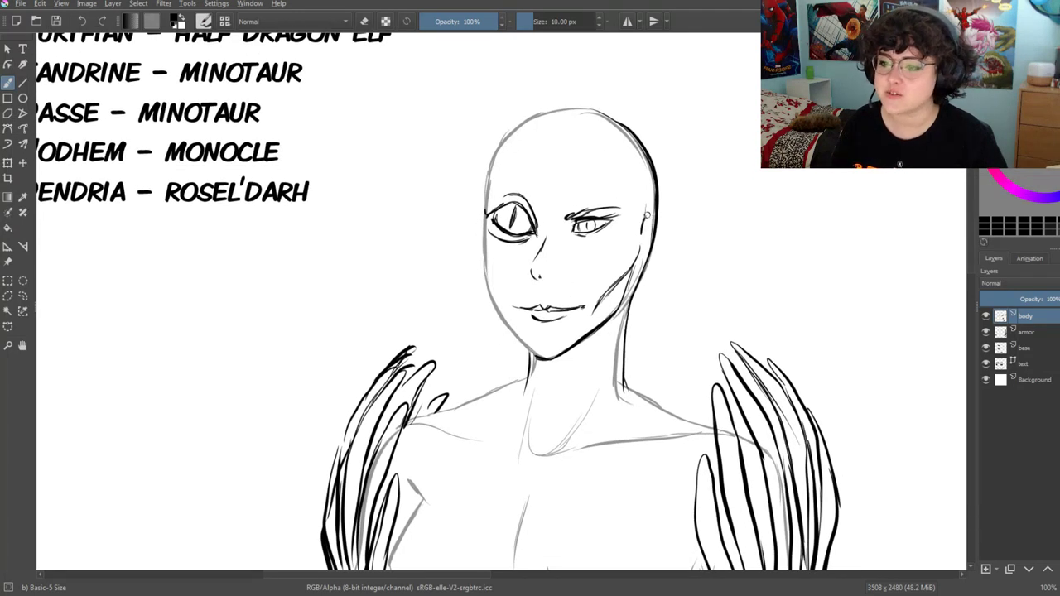
key(e)
key(minus)
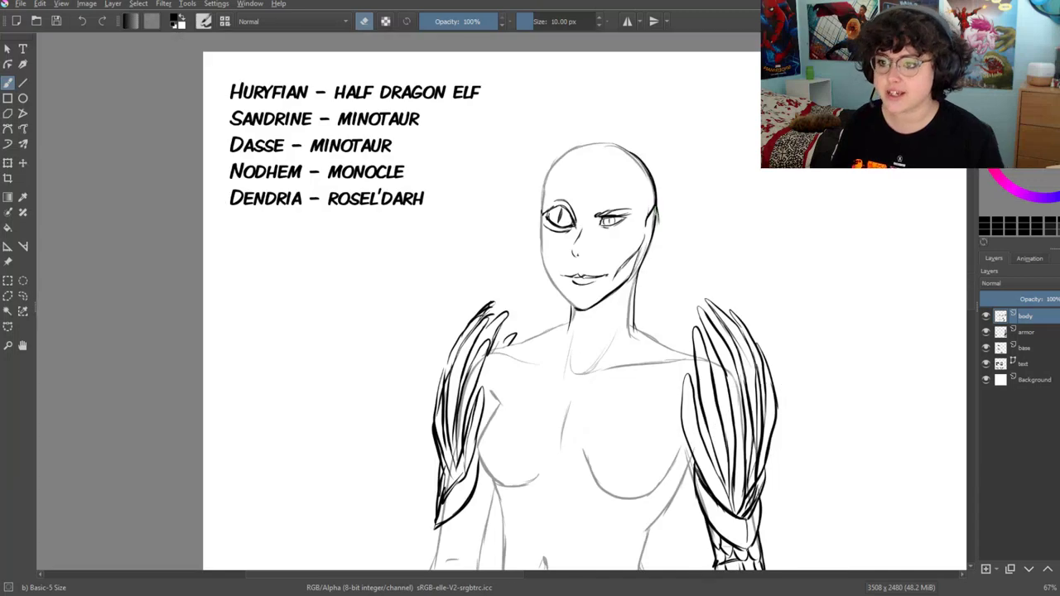
key(plus)
key(plus)
key(plus)
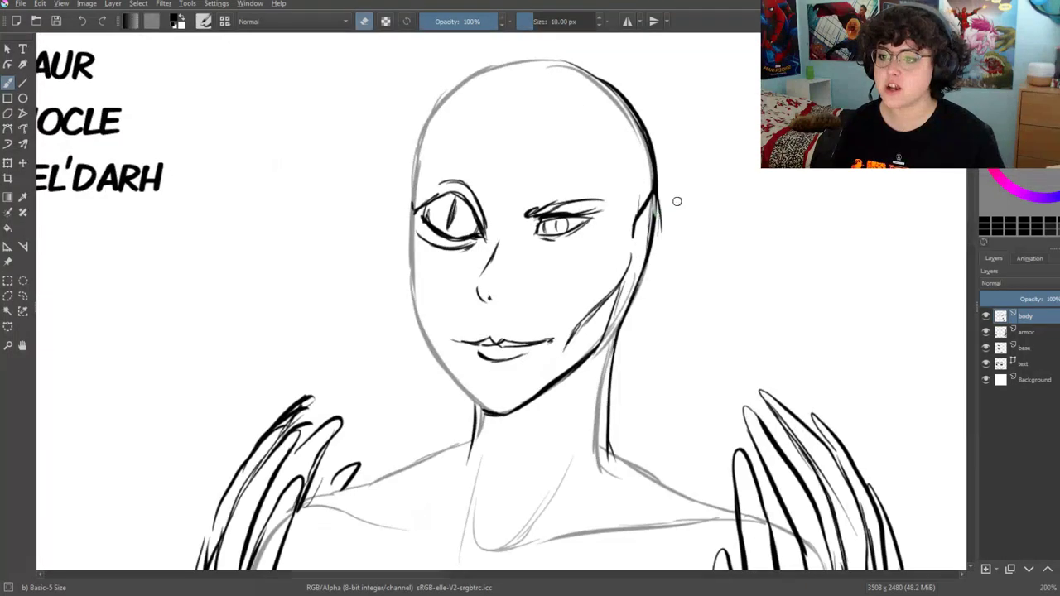
key(plus)
key(minus)
key(minus)
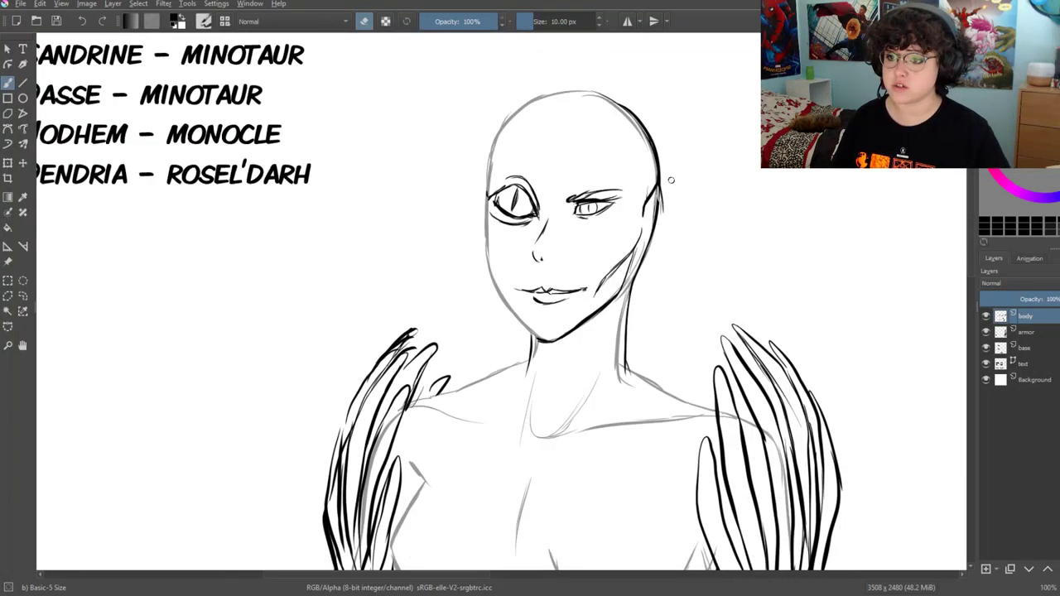
key(minus)
key(minus)
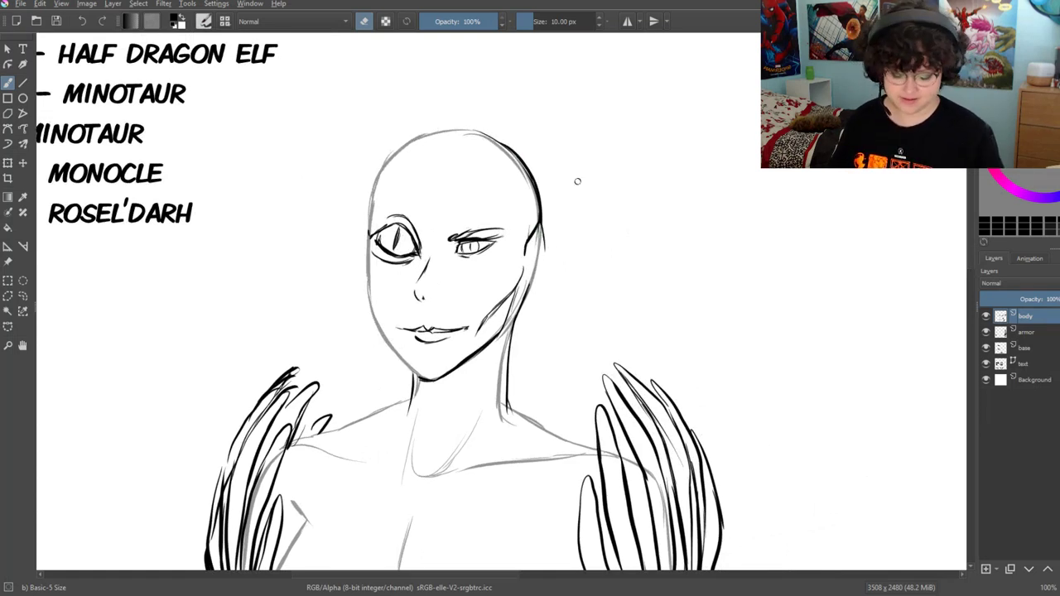
key(e)
Draw a pointed ear on the right of the head and undo the stray forehead line
drag(544, 234, 543, 258)
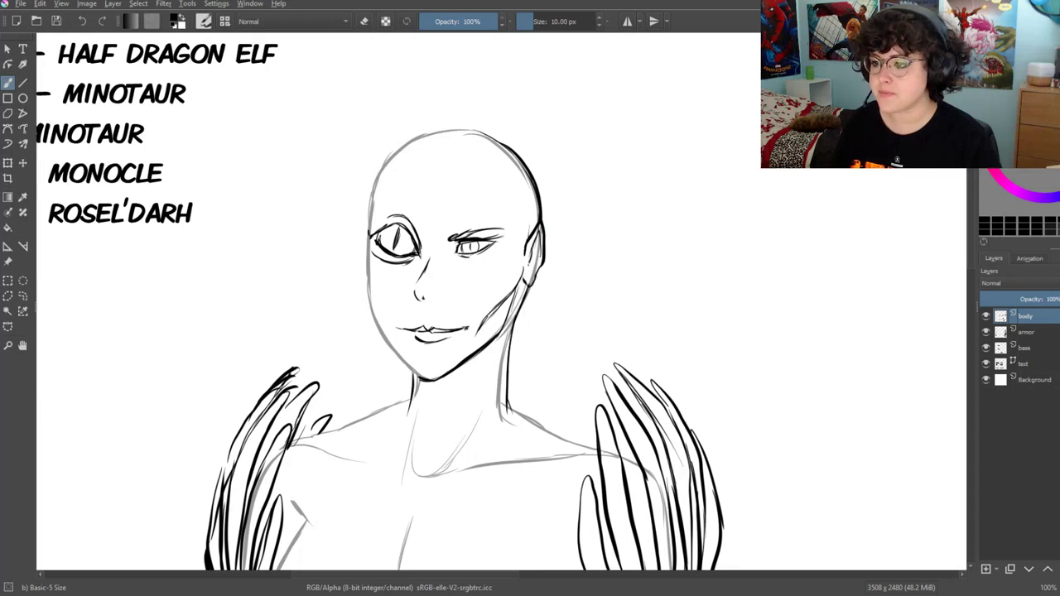
drag(531, 294, 579, 251)
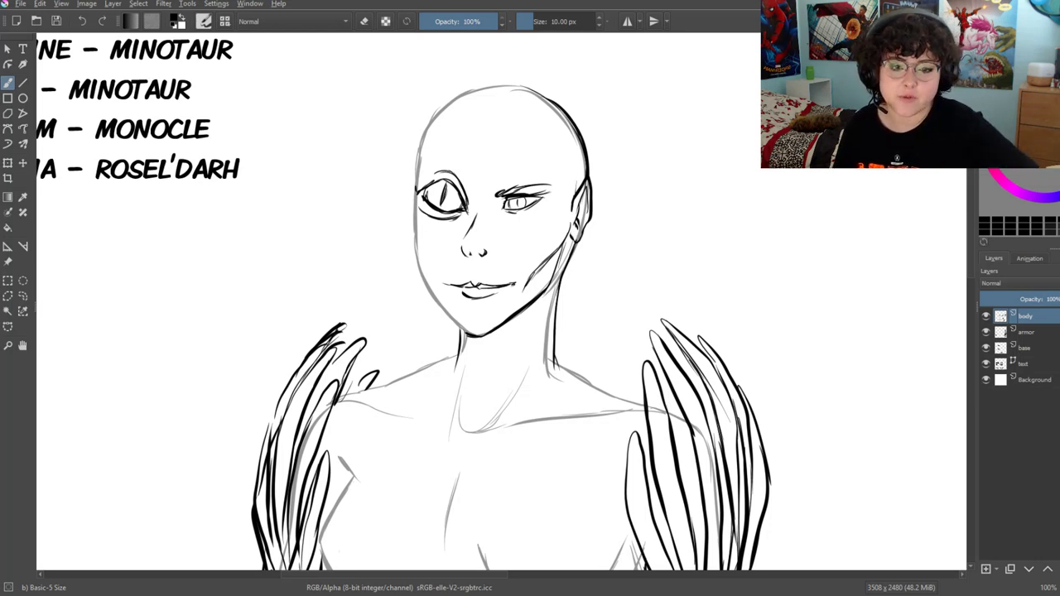
drag(546, 400, 638, 244)
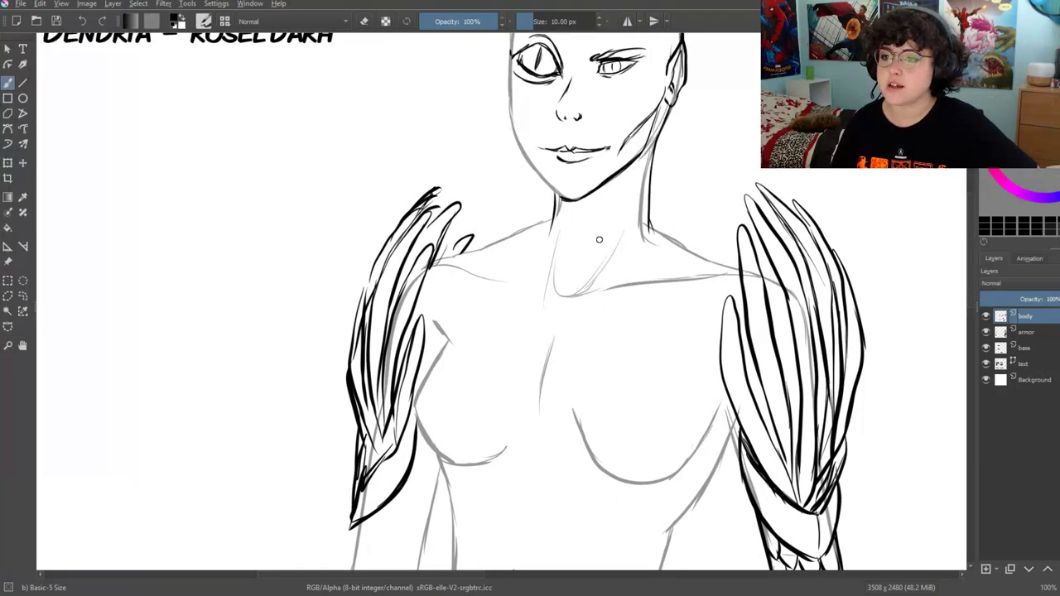
drag(648, 178, 642, 265)
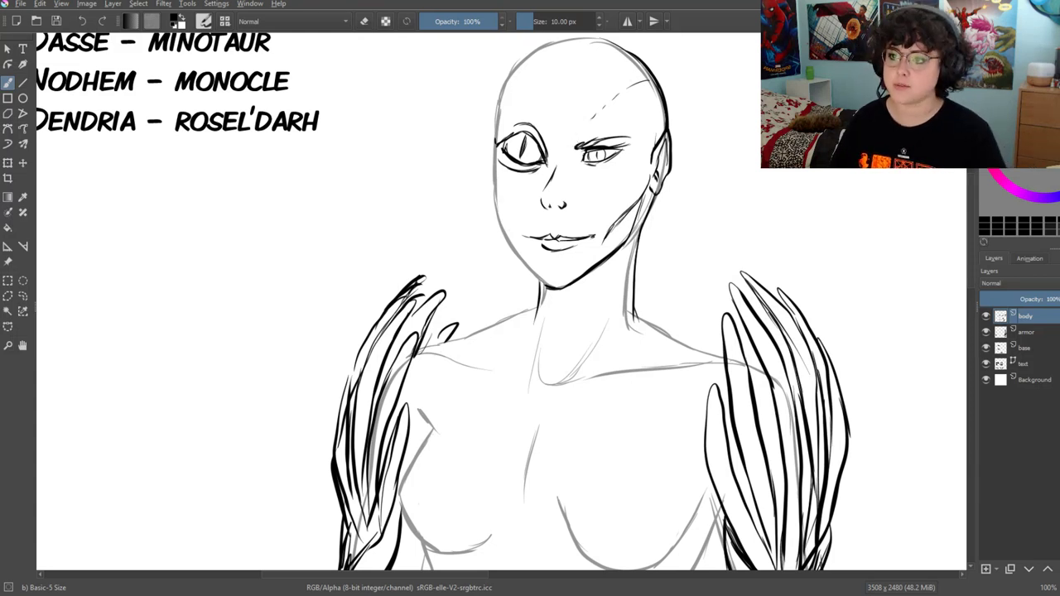
key(ctrl+z)
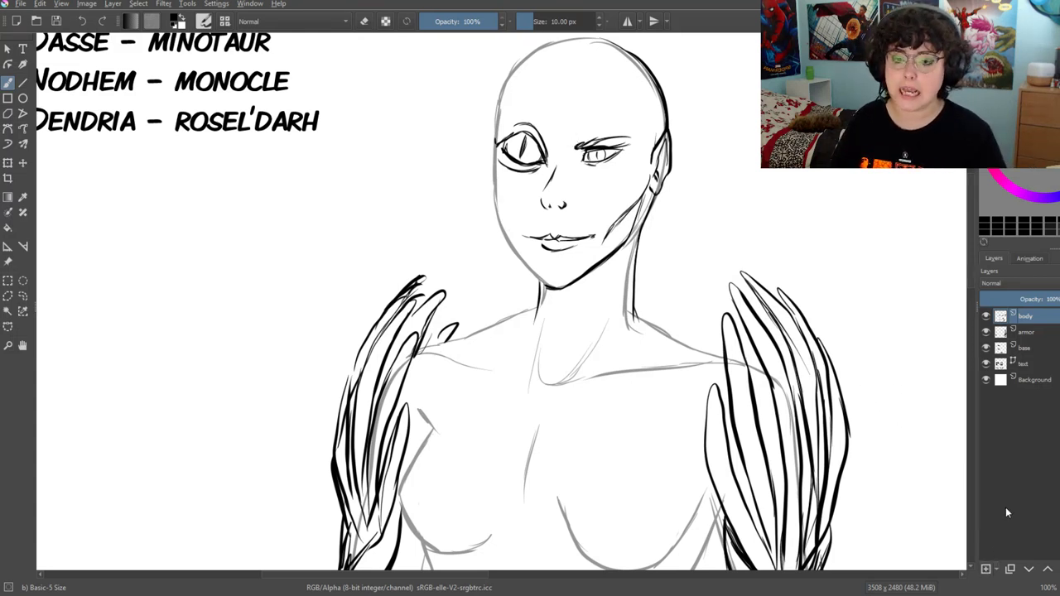
click(985, 568)
Draw a red dashed scar from the forehead across the face and down the torso, then reselect the body layer
click(1035, 196)
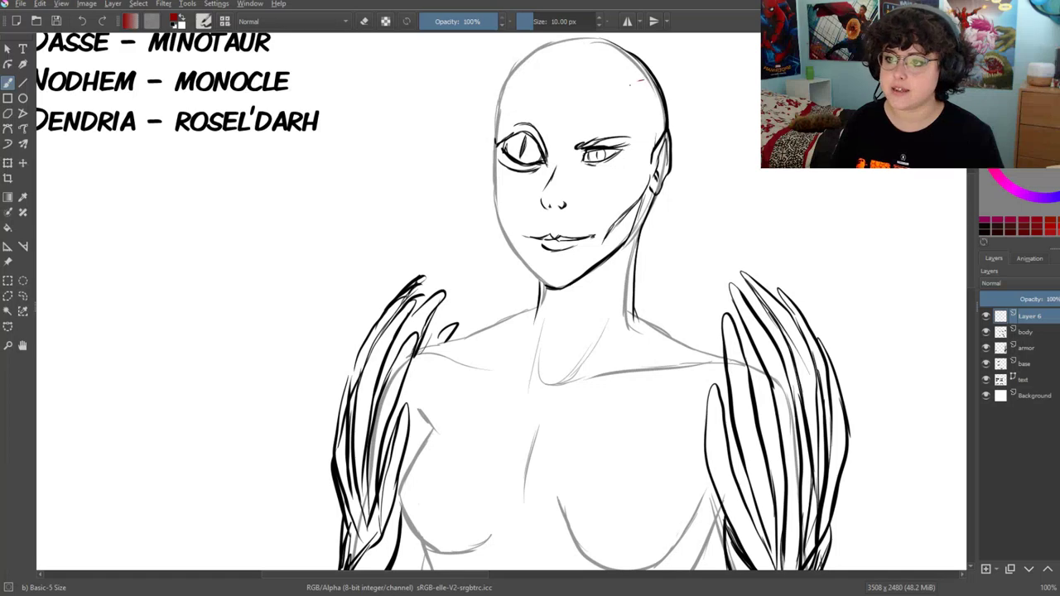
drag(576, 139, 560, 170)
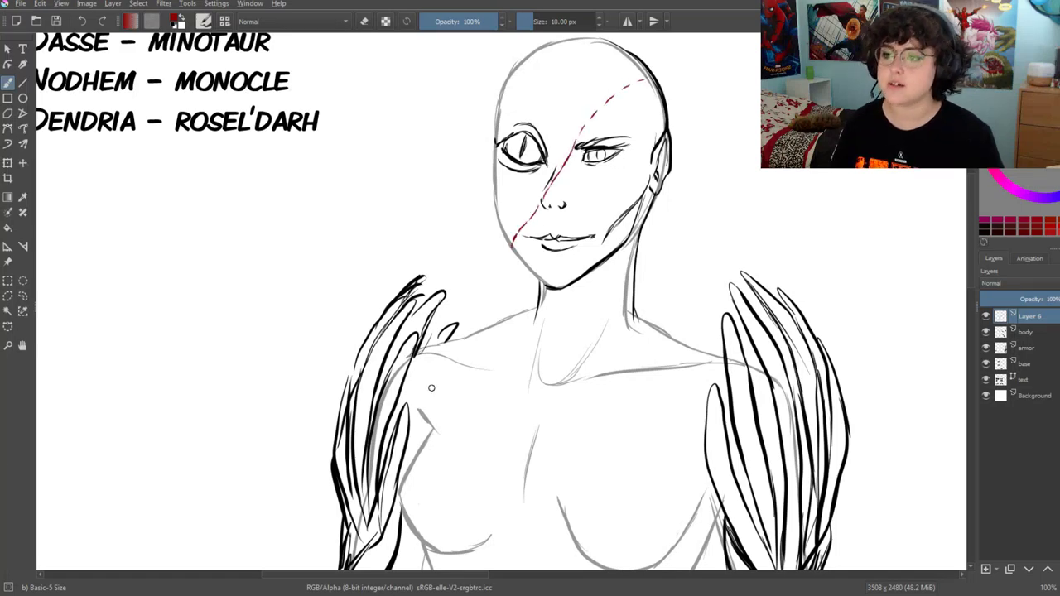
drag(430, 387, 445, 342)
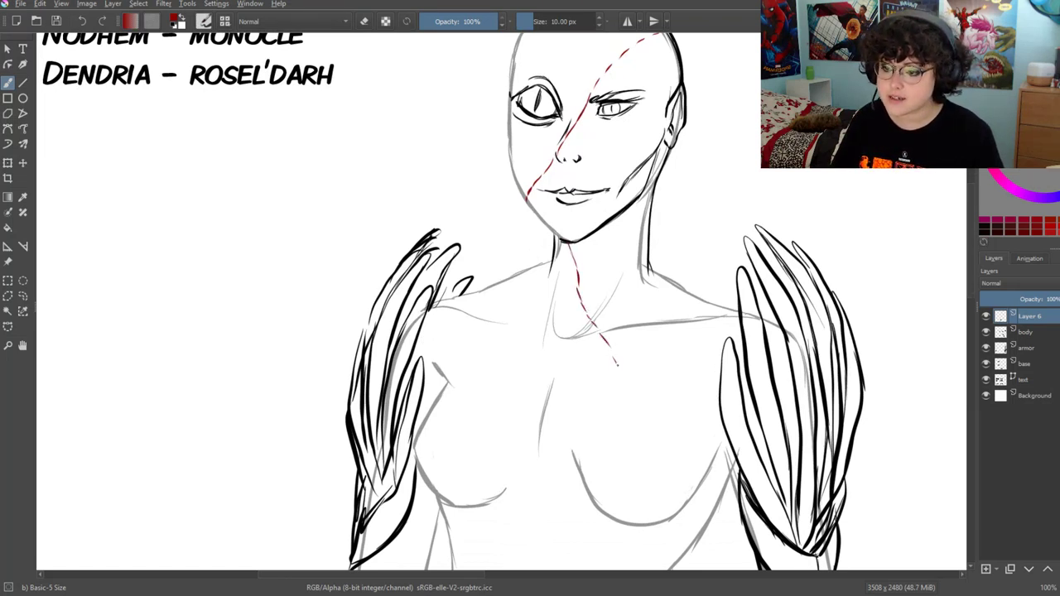
drag(616, 484, 587, 307)
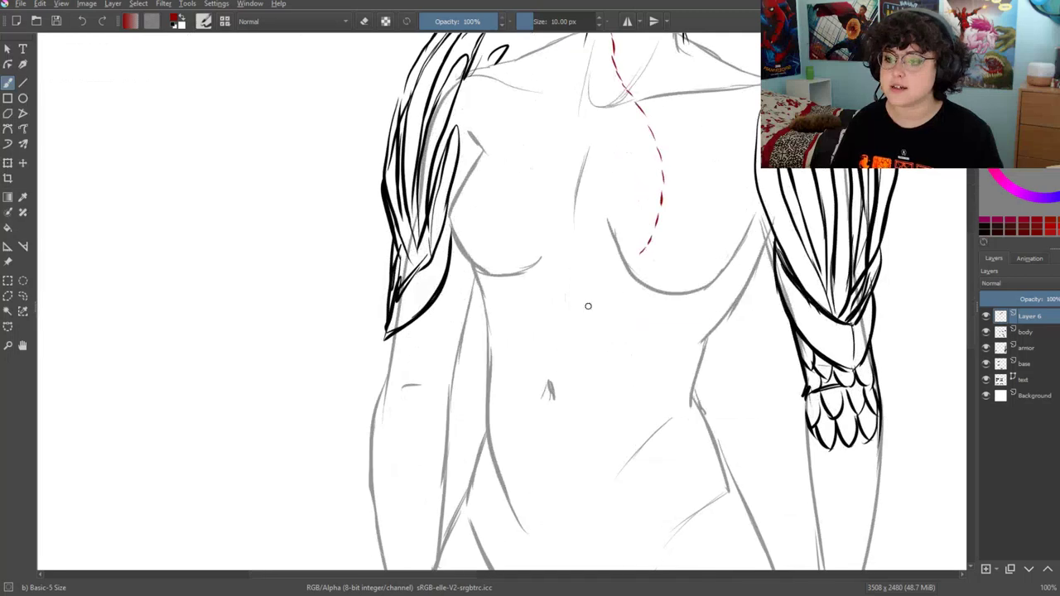
drag(547, 369, 527, 404)
drag(525, 413, 523, 464)
drag(526, 474, 527, 496)
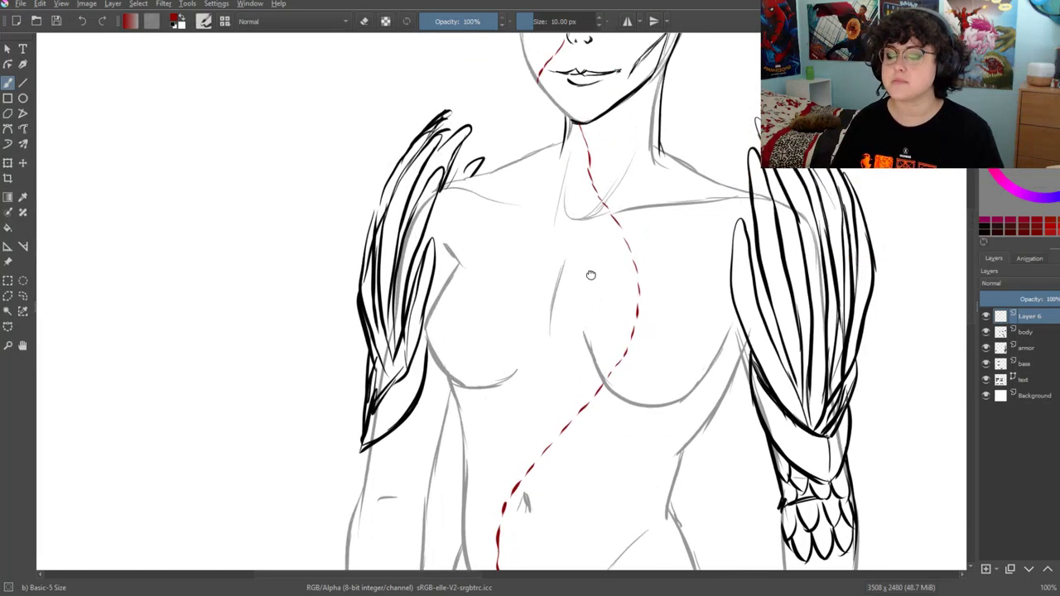
scroll(539, 539, up, 5)
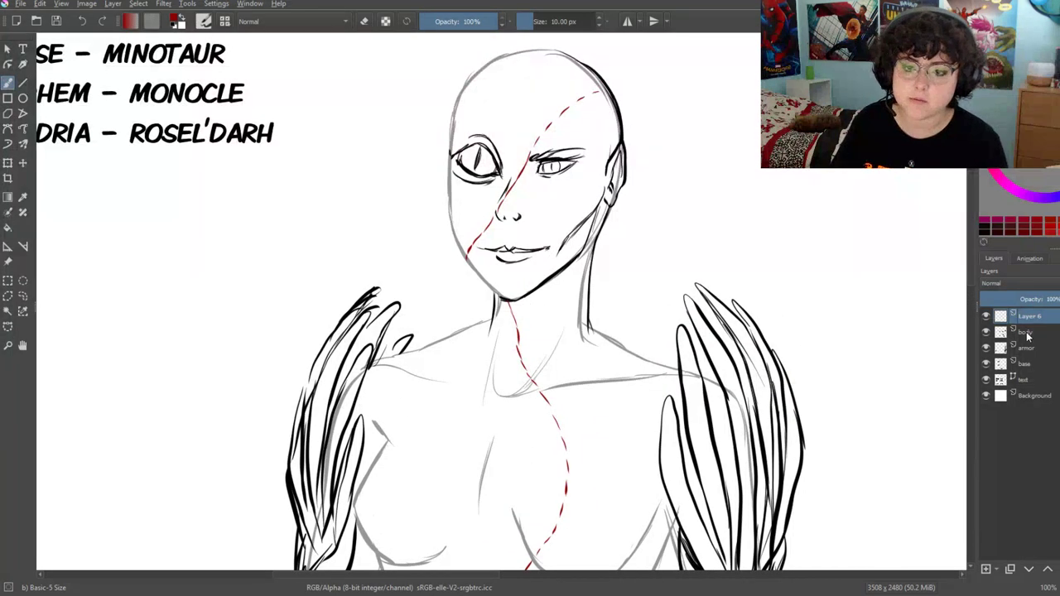
click(1025, 331)
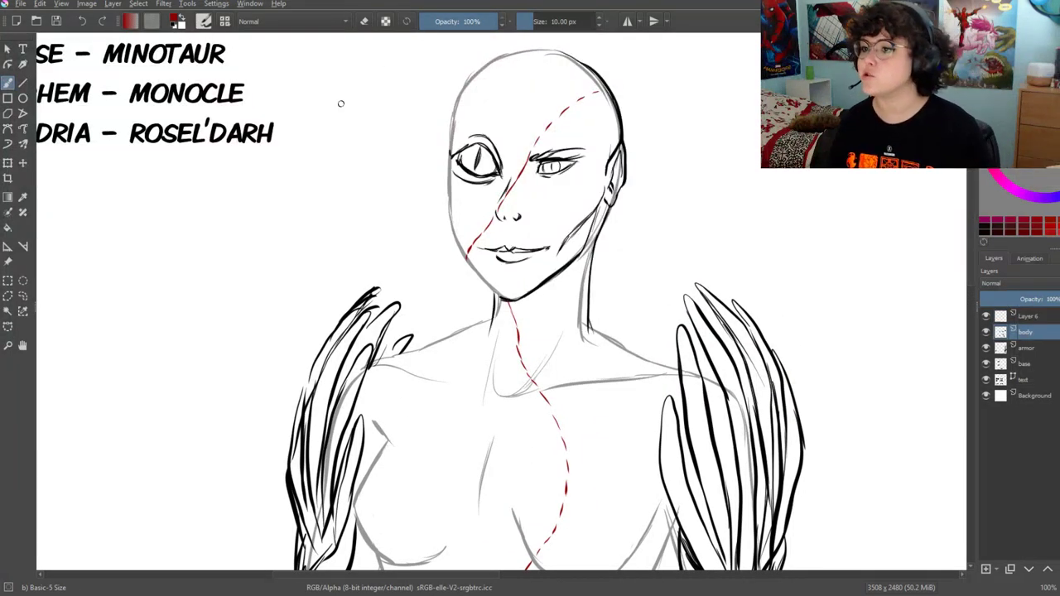
Reset the ink to black and draw a line from the neck to the right shoulder
key(d)
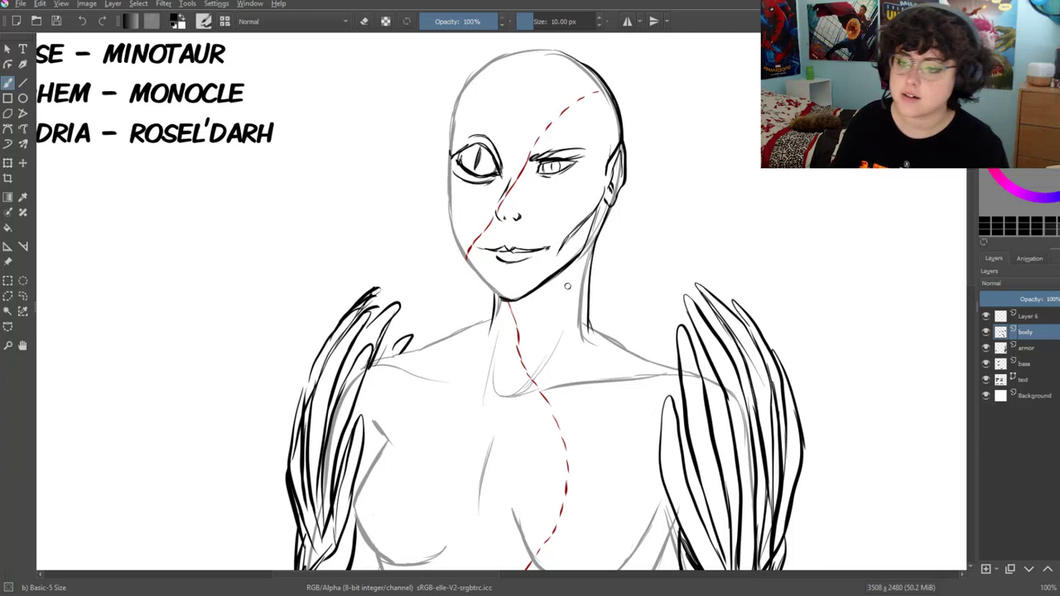
drag(580, 292, 617, 244)
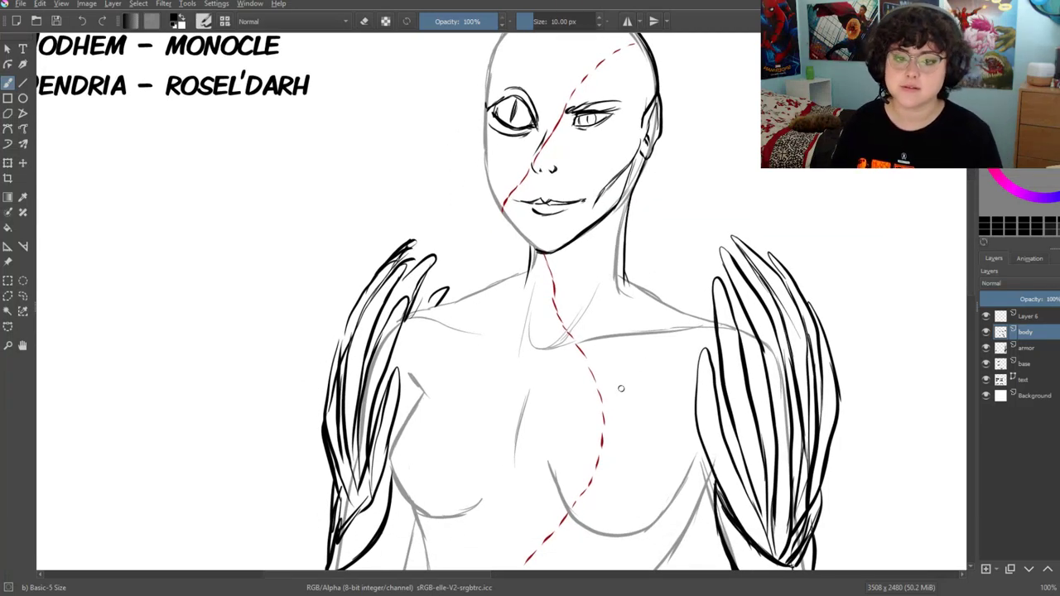
drag(621, 387, 529, 328)
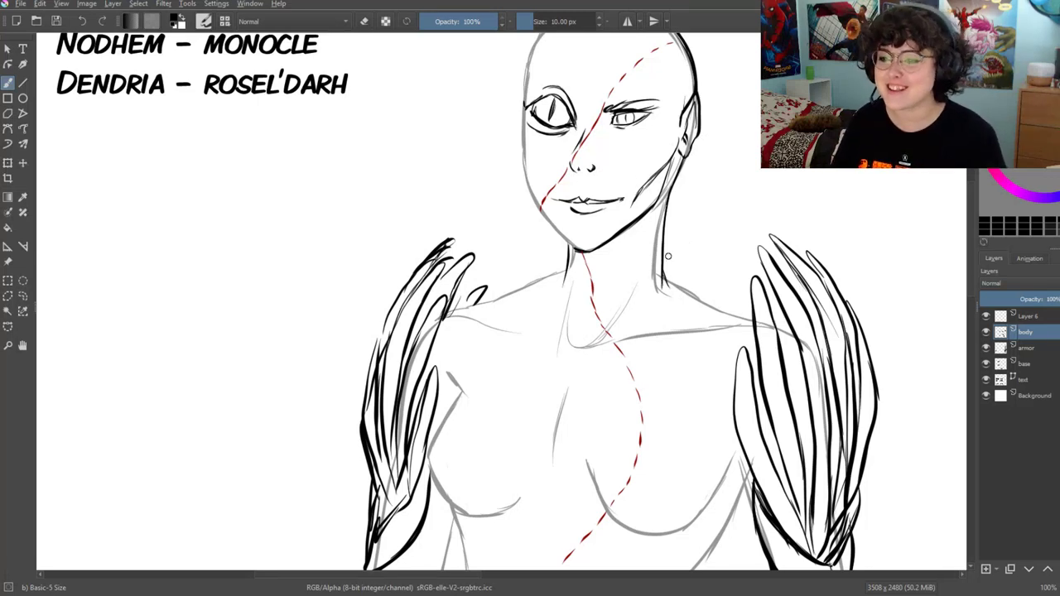
drag(550, 235, 530, 333)
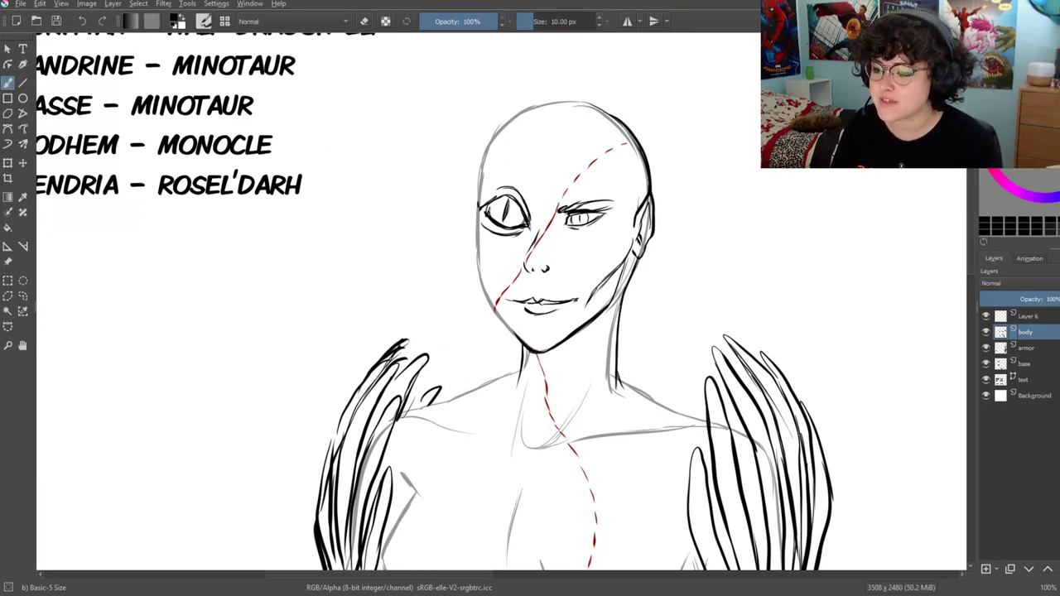
drag(554, 247, 535, 288)
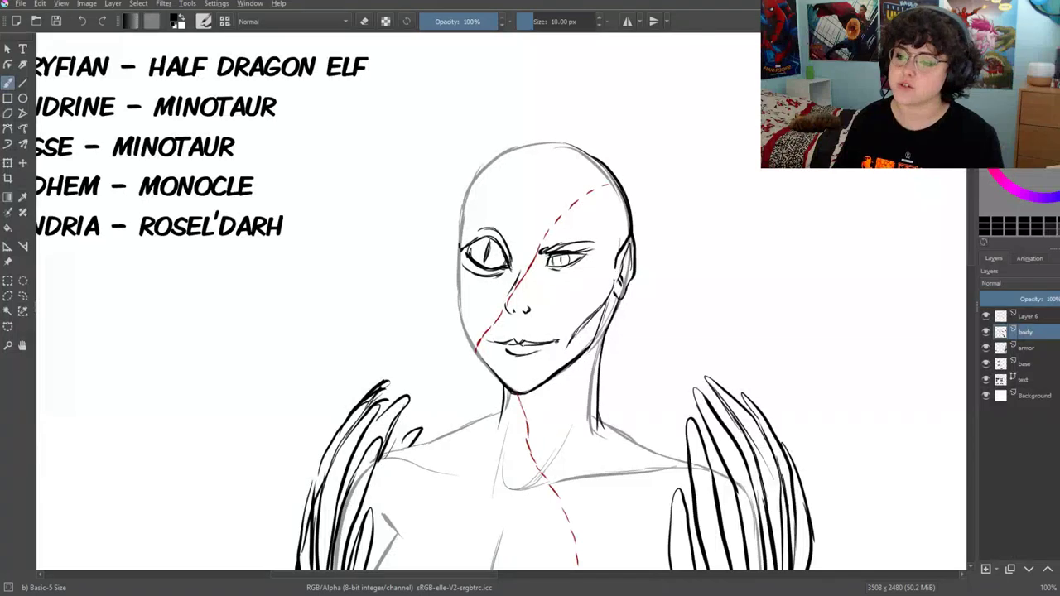
drag(548, 347, 495, 237)
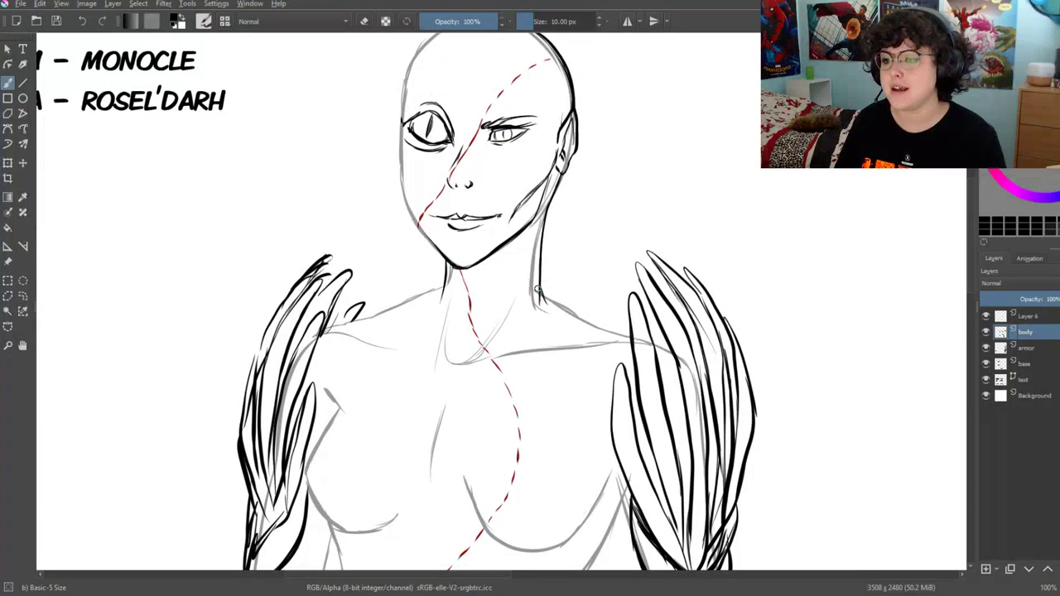
mouse_move(538, 288)
mouse_down()
mouse_move(631, 338)
mouse_move(477, 367)
mouse_move(440, 362)
mouse_up()
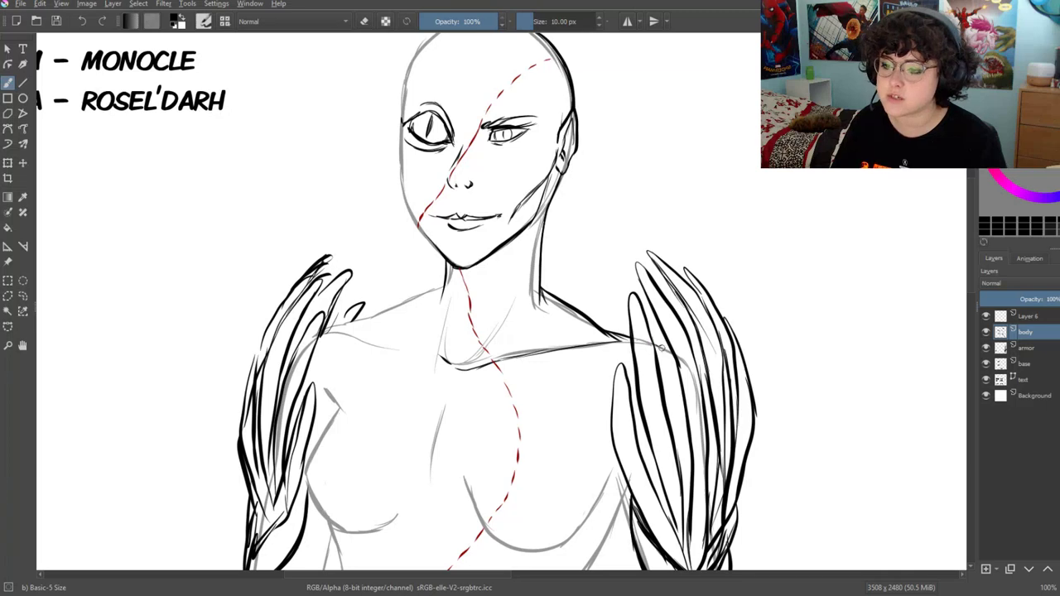
drag(339, 388, 387, 478)
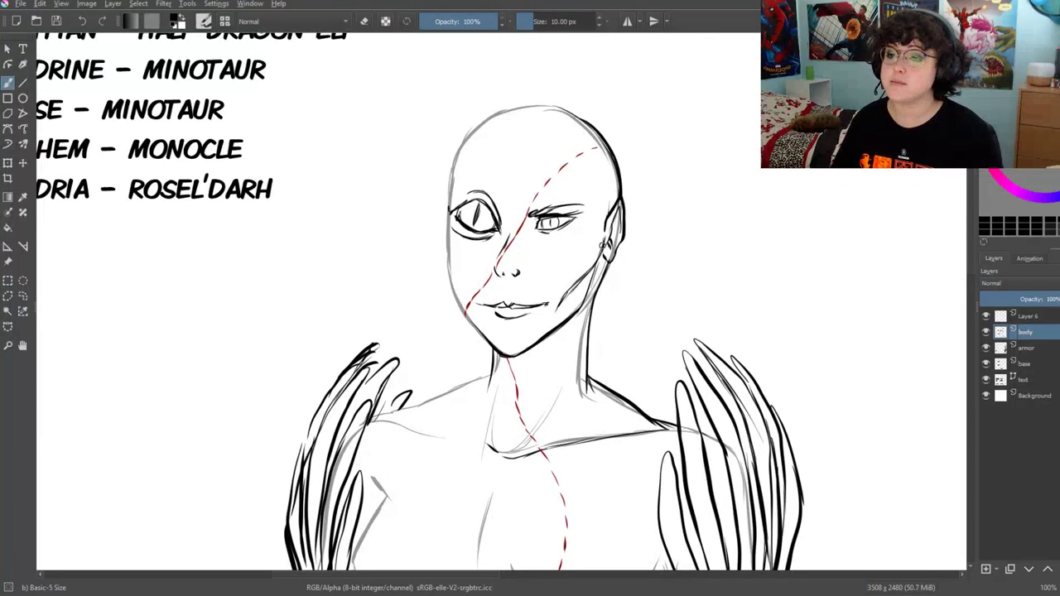
click(364, 21)
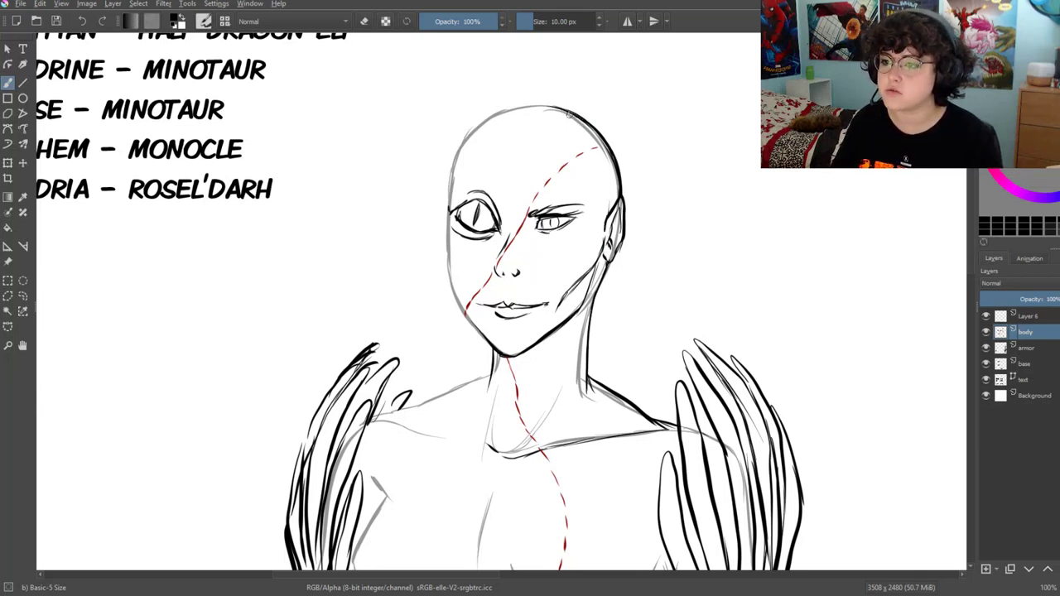
click(364, 19)
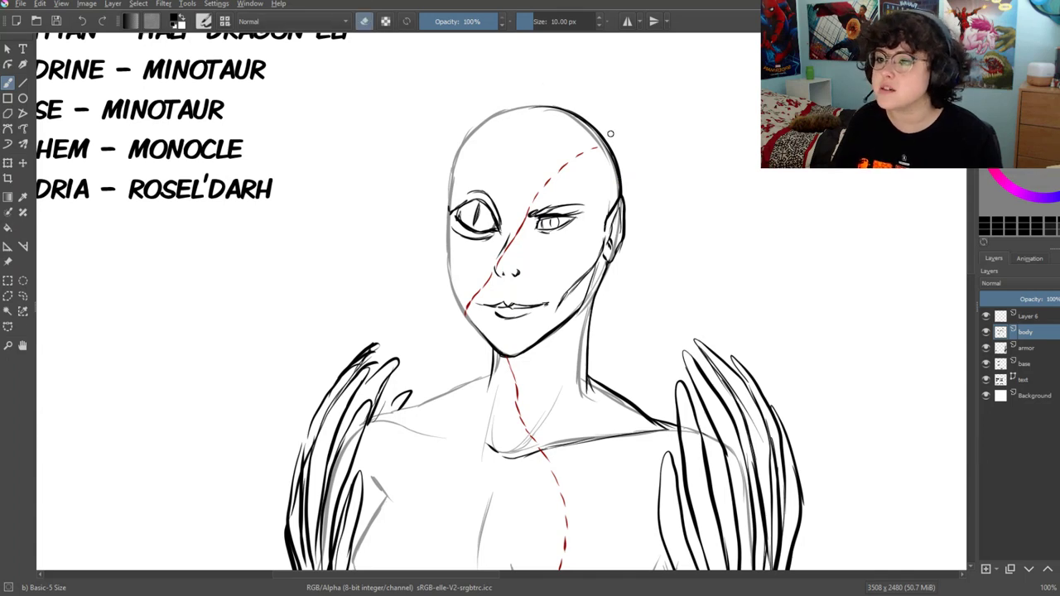
click(364, 20)
Draw wavy hair strands flowing down the right side of the head past the shoulder
mouse_move(640, 262)
mouse_down()
mouse_move(600, 277)
mouse_move(581, 308)
mouse_move(592, 342)
mouse_up()
drag(567, 303, 584, 406)
mouse_move(575, 181)
mouse_down()
mouse_move(597, 219)
mouse_move(591, 286)
mouse_move(606, 335)
mouse_up()
drag(583, 289, 596, 365)
drag(589, 314, 608, 429)
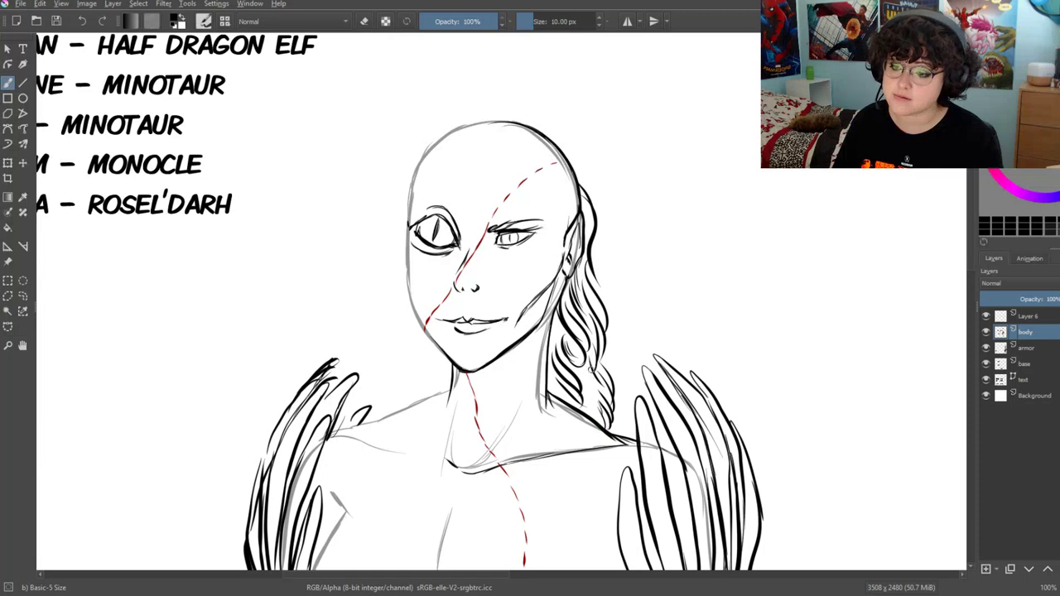
drag(589, 367, 590, 419)
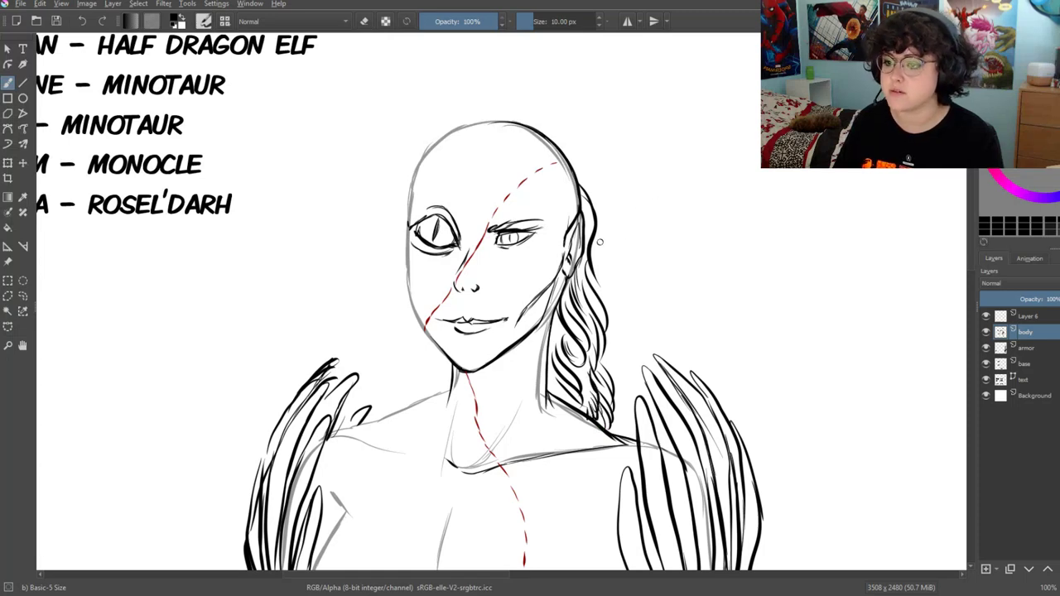
drag(603, 285, 590, 198)
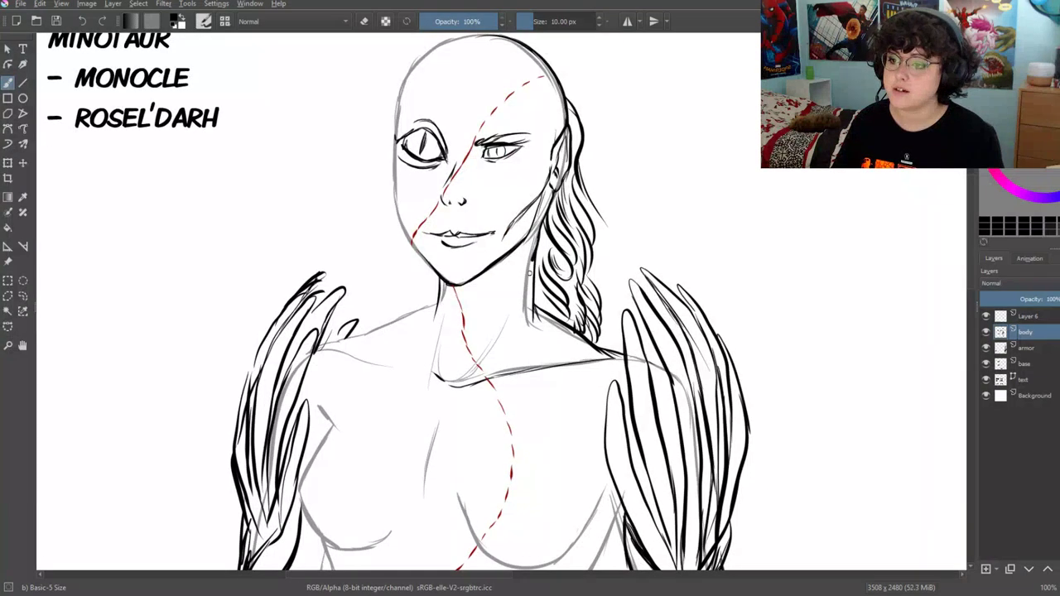
mouse_move(539, 263)
mouse_down()
mouse_move(527, 311)
mouse_move(549, 342)
mouse_move(548, 389)
mouse_move(564, 419)
mouse_move(543, 441)
mouse_up()
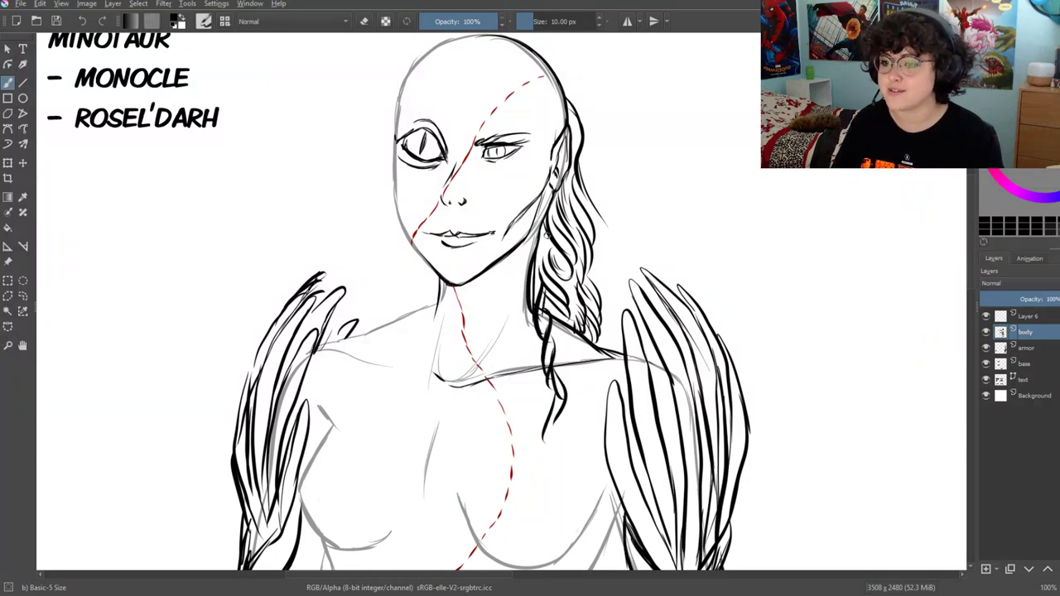
drag(488, 149, 508, 209)
Add hair strands at the top right of the head and a looping curl on top
key(e)
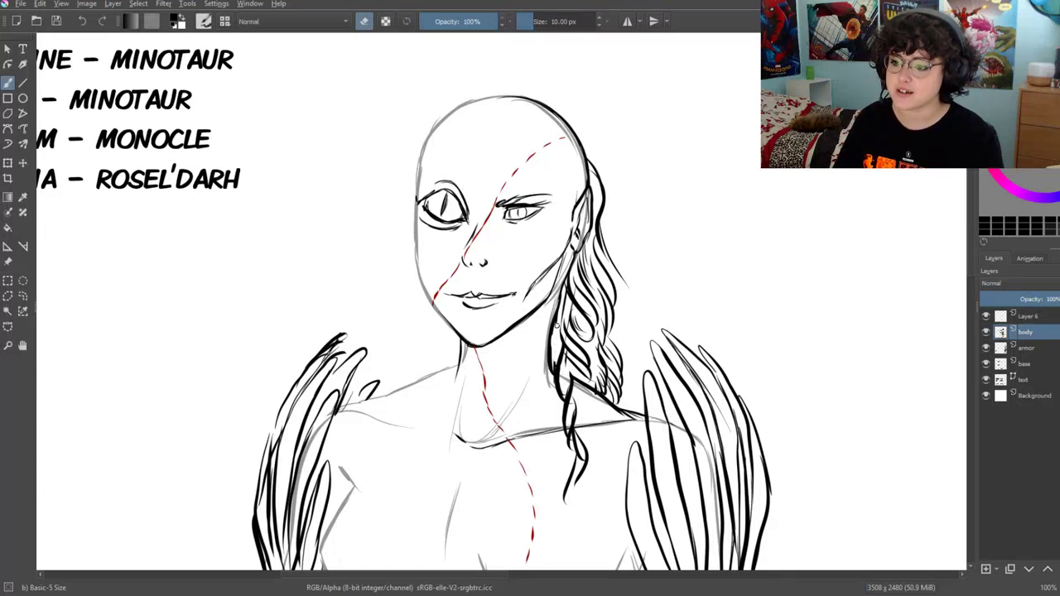
key(e)
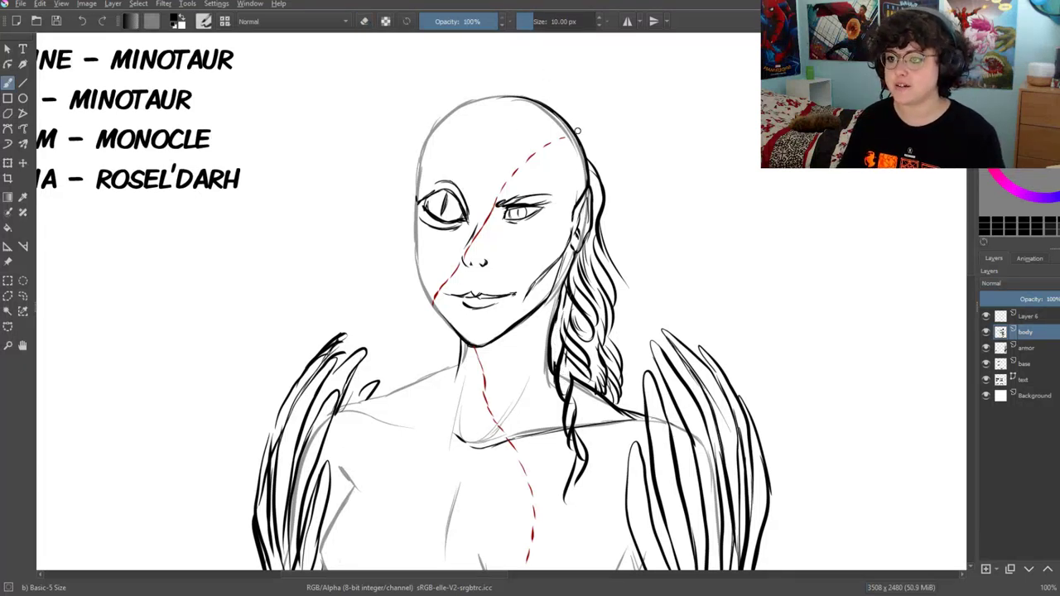
drag(577, 129, 622, 204)
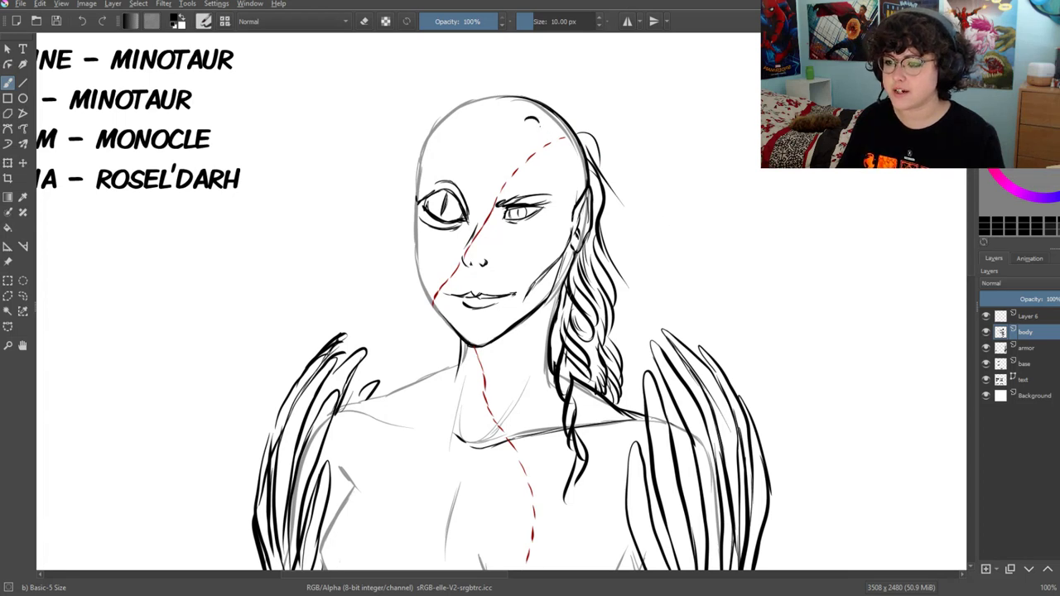
mouse_move(526, 124)
mouse_down()
mouse_move(546, 137)
mouse_move(542, 154)
mouse_up()
mouse_move(539, 154)
mouse_down()
mouse_move(558, 187)
mouse_move(562, 263)
mouse_up()
drag(389, 284, 466, 263)
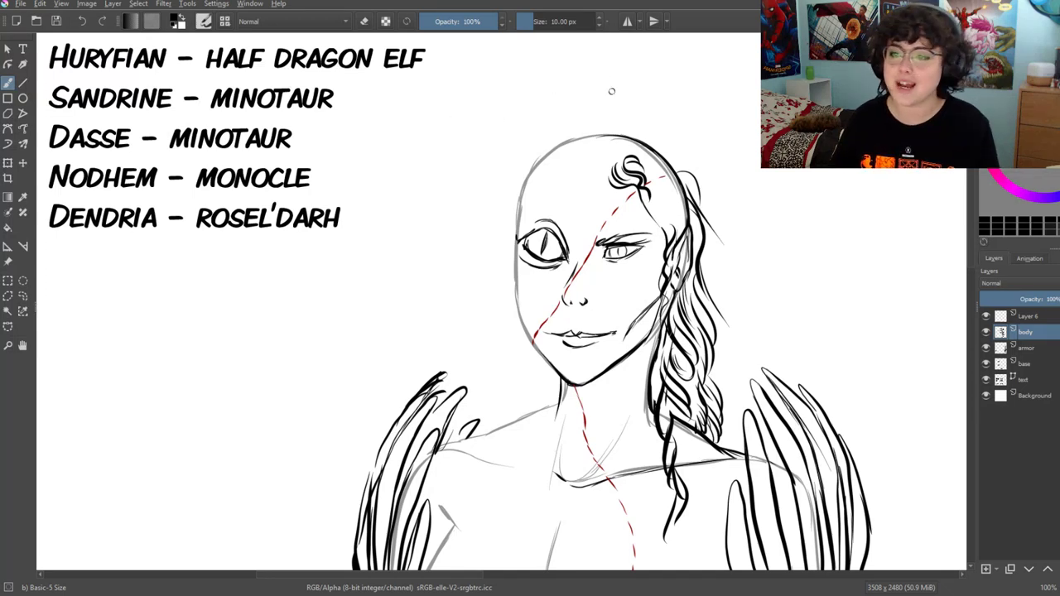
Add braid strokes and dark strands along the right side of the hair
drag(685, 175, 712, 289)
drag(543, 373, 548, 362)
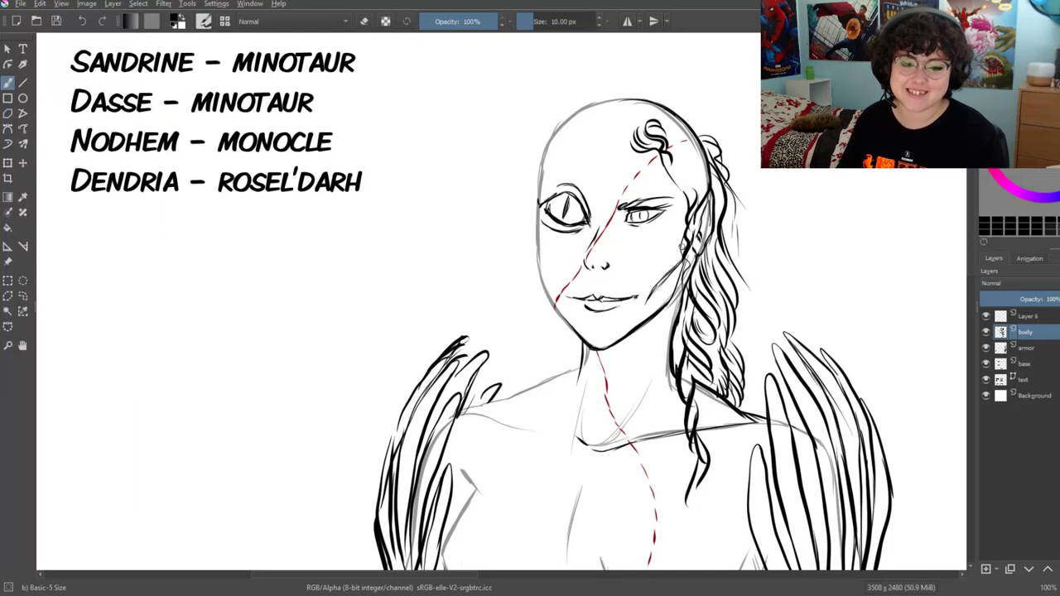
drag(725, 201, 737, 329)
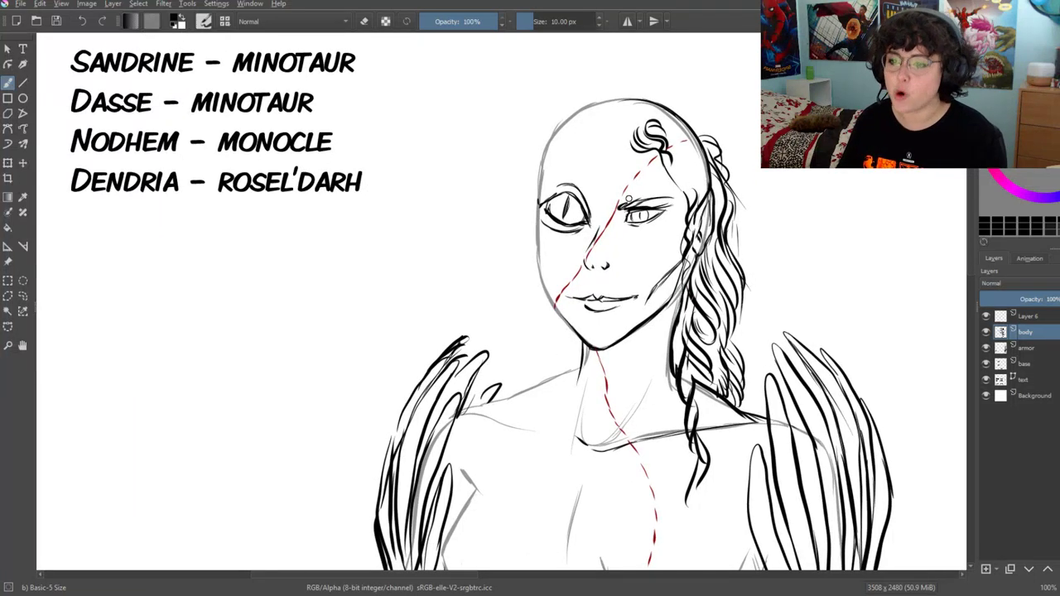
drag(628, 199, 593, 287)
drag(684, 220, 688, 247)
drag(657, 273, 644, 346)
drag(543, 279, 531, 260)
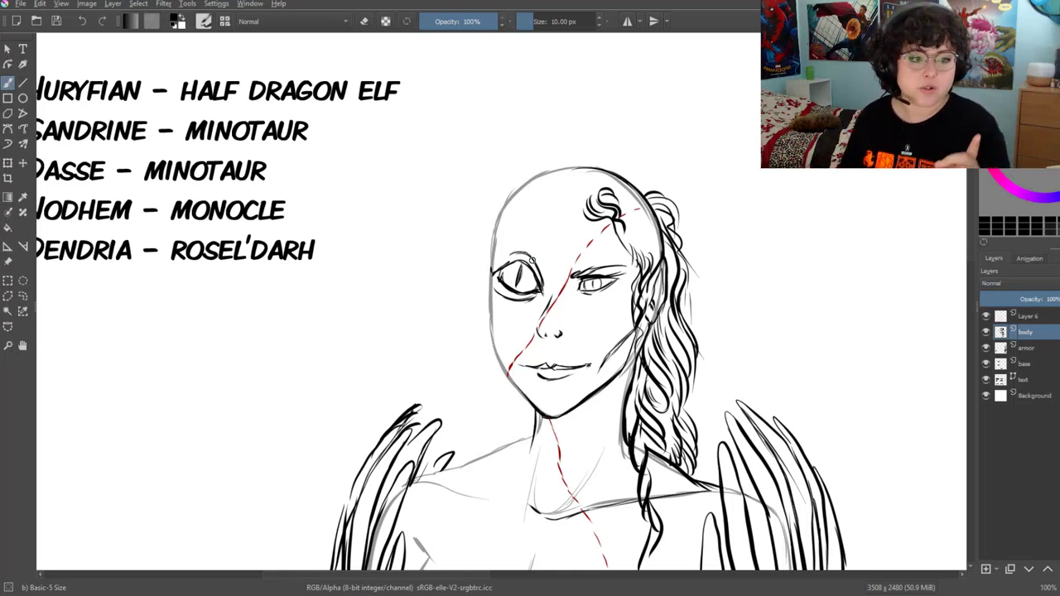
Ink the collarbone and chest curve and thicken the neck lines
drag(459, 437, 455, 319)
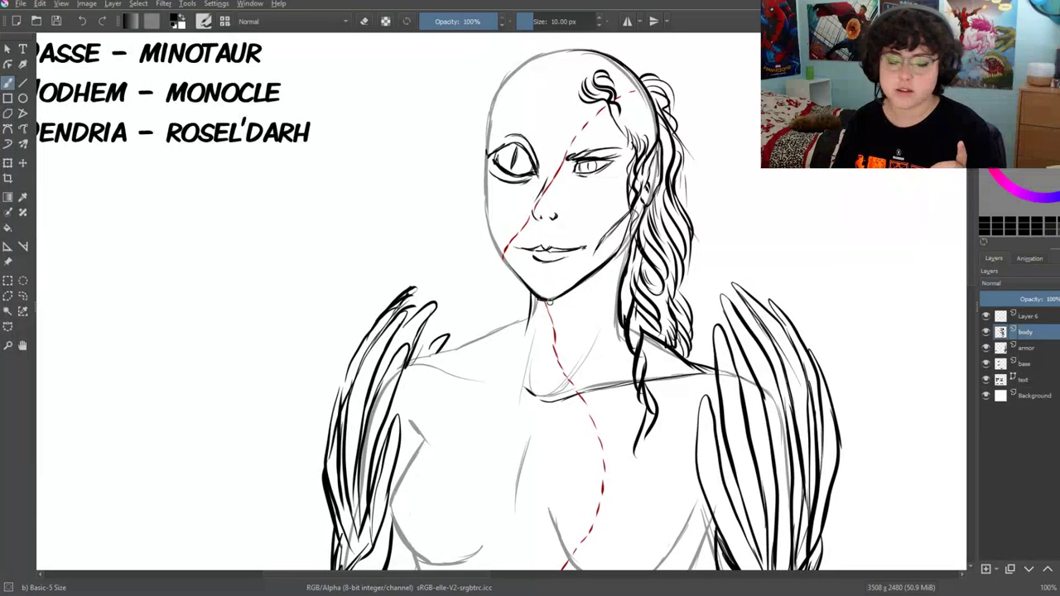
mouse_move(546, 302)
mouse_down()
mouse_move(540, 369)
mouse_move(515, 399)
mouse_up()
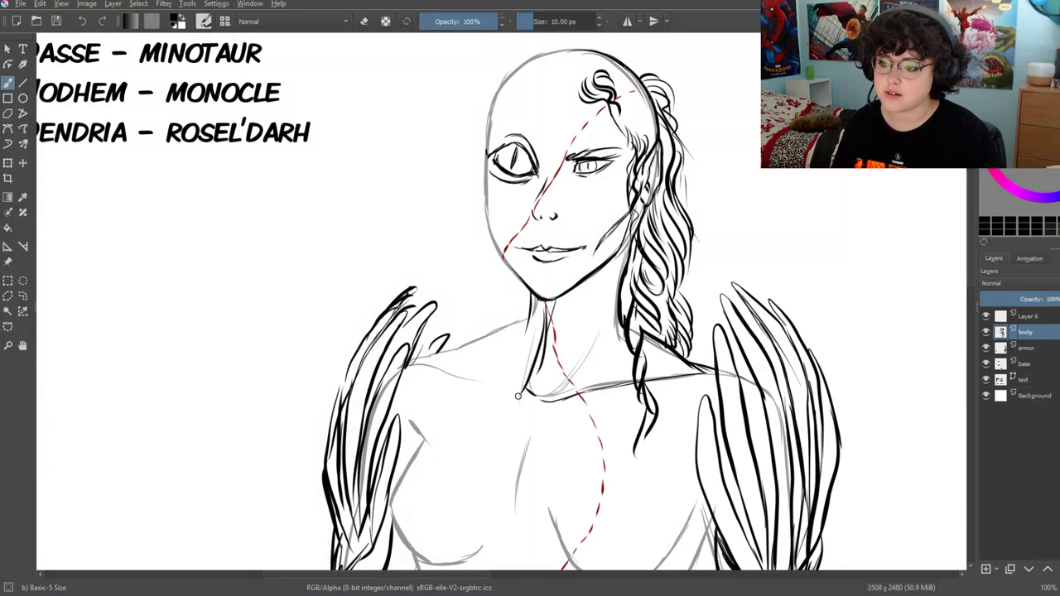
mouse_move(539, 338)
mouse_down()
mouse_move(508, 444)
mouse_move(563, 421)
mouse_move(540, 451)
mouse_move(511, 454)
mouse_up()
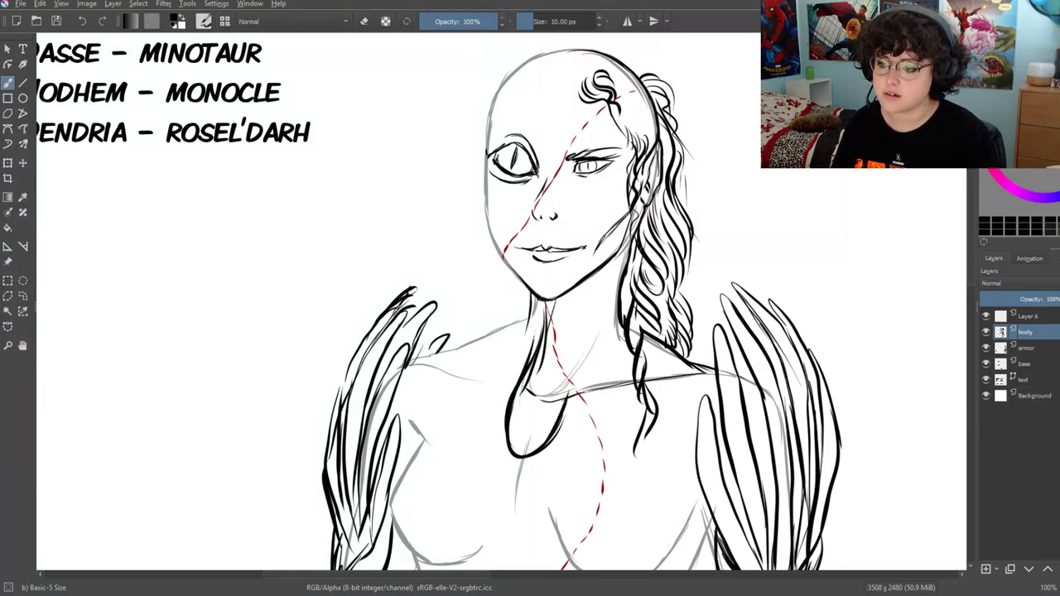
drag(534, 286, 526, 364)
drag(533, 319, 532, 337)
Draw a long hair lock down the left of the neck and strokes on the left cheek
mouse_move(503, 265)
mouse_down()
mouse_move(513, 377)
mouse_move(525, 367)
mouse_up()
drag(572, 293, 538, 396)
drag(572, 321, 530, 445)
drag(581, 362, 566, 407)
drag(609, 382, 576, 394)
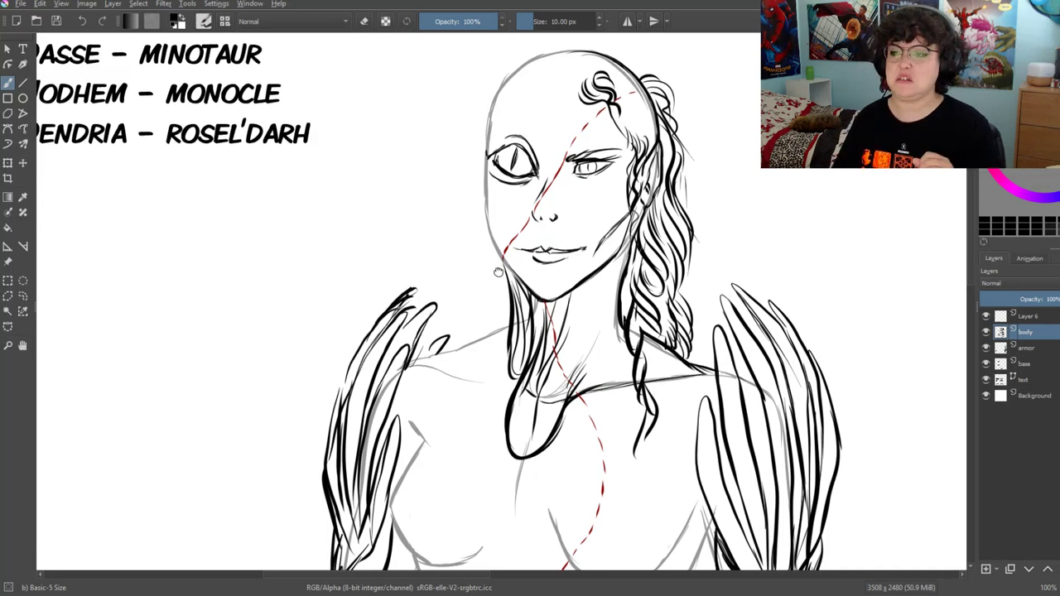
mouse_move(489, 215)
mouse_down()
mouse_move(509, 269)
mouse_move(500, 264)
mouse_move(496, 308)
mouse_move(514, 327)
mouse_up()
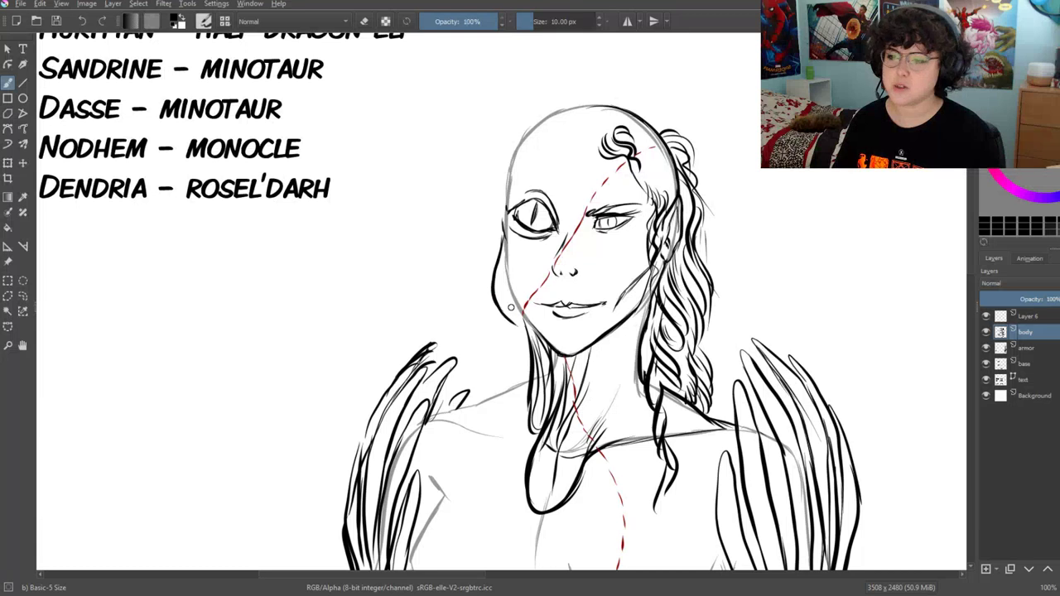
mouse_move(547, 266)
mouse_down()
mouse_move(512, 305)
mouse_move(519, 326)
mouse_up()
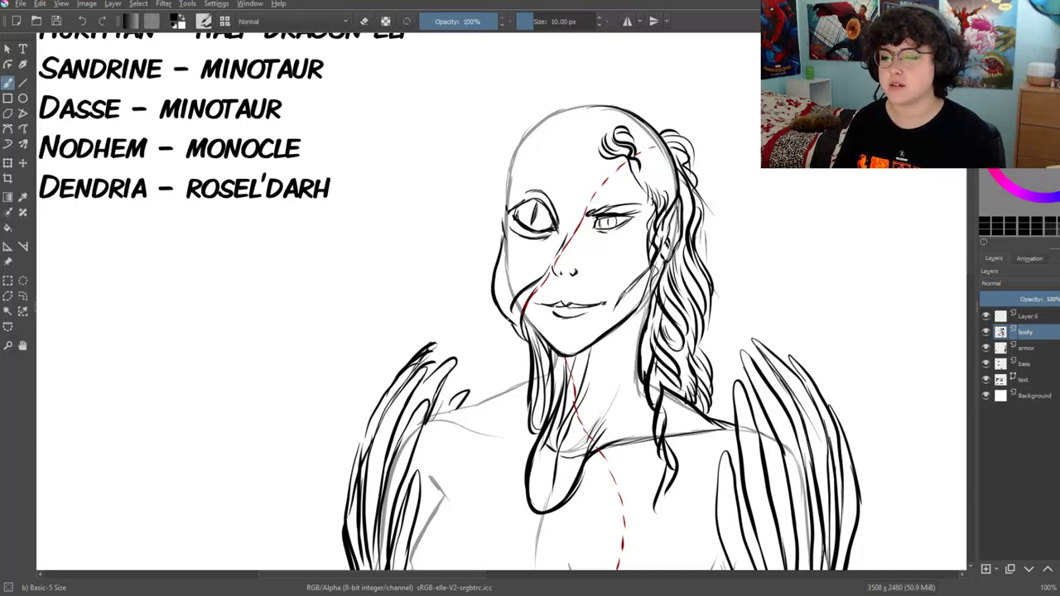
Strengthen the left edge of the face and draw scales on the left cheek
drag(507, 230, 503, 207)
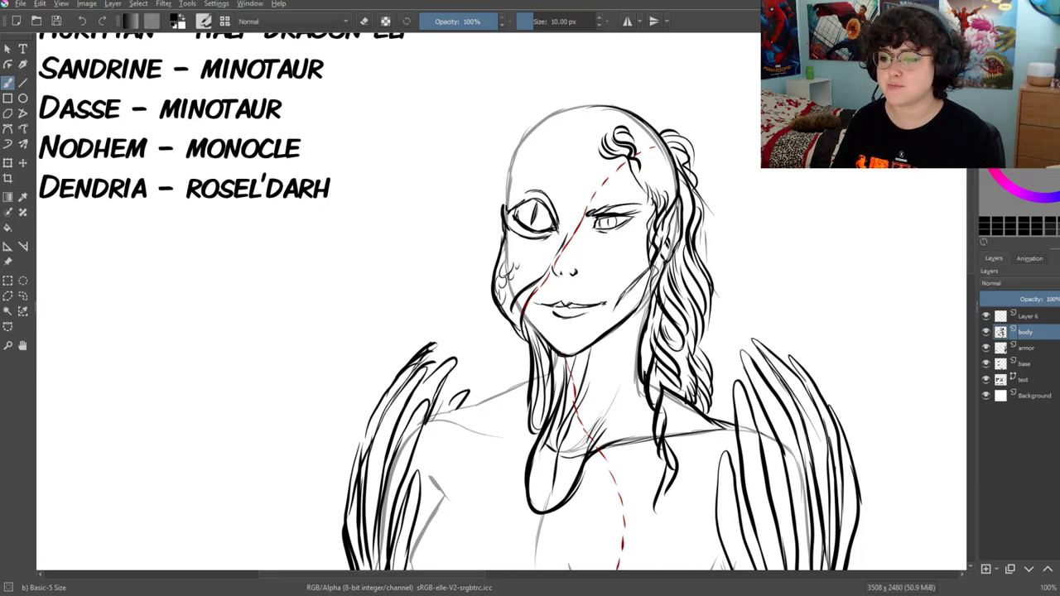
drag(522, 252, 502, 263)
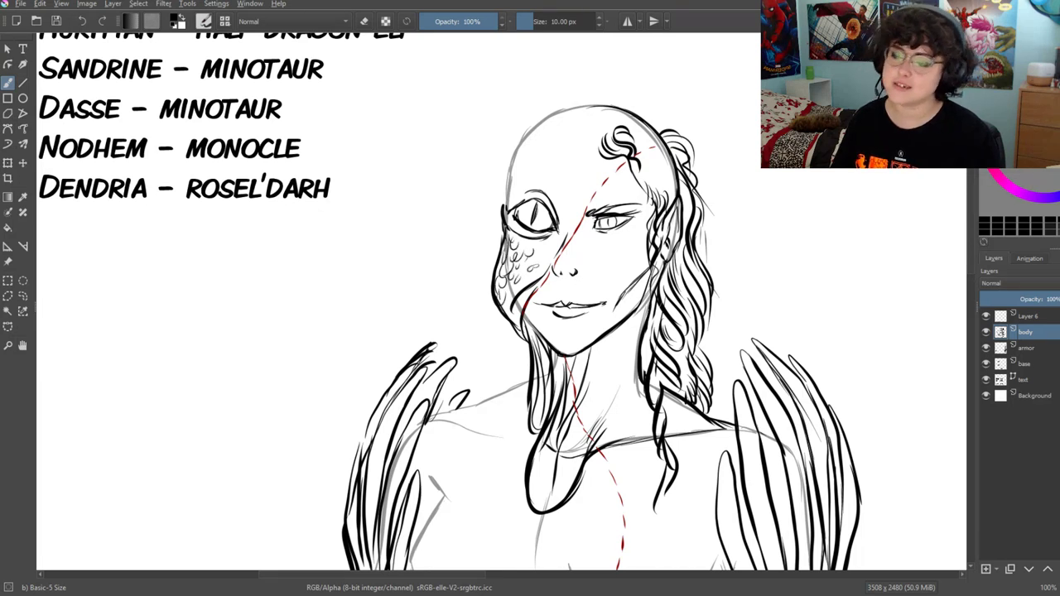
drag(498, 212, 504, 234)
drag(507, 182, 500, 228)
drag(519, 267, 513, 272)
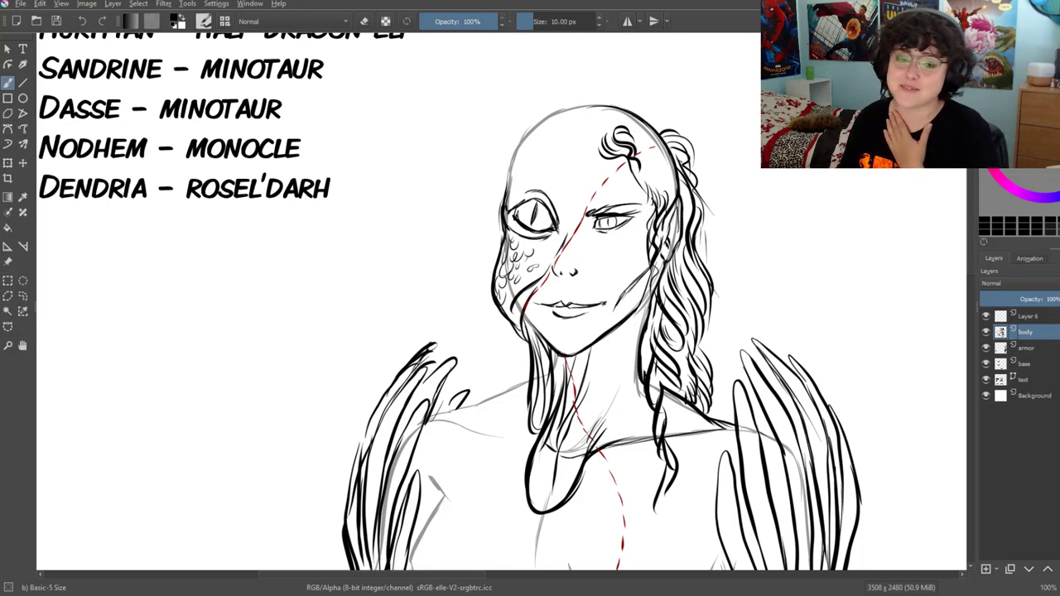
Darken the right hair strands and draw a pointed horn on the head's left side
drag(684, 169, 713, 272)
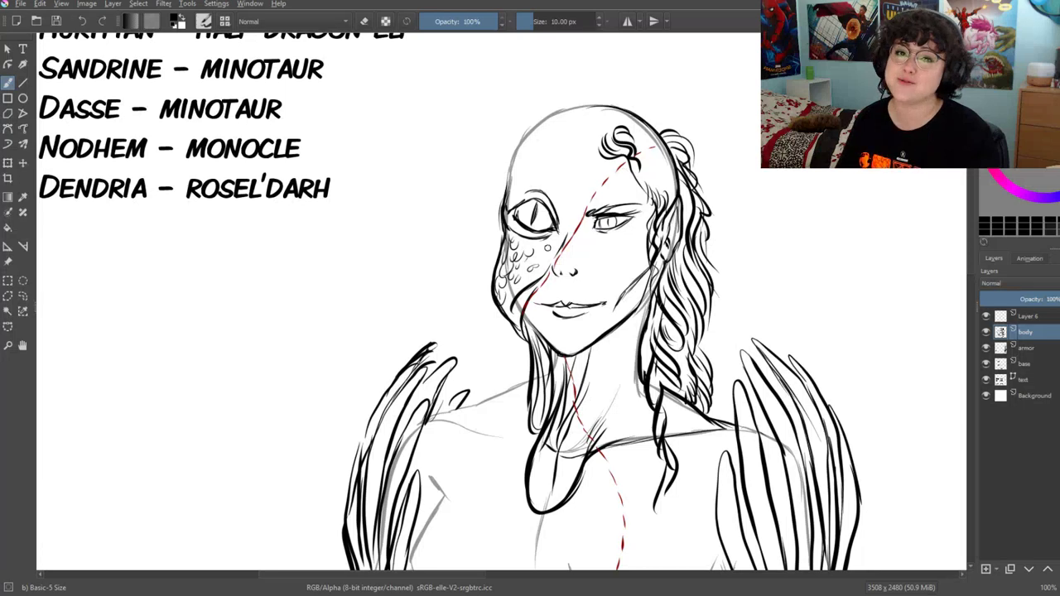
drag(539, 219, 498, 234)
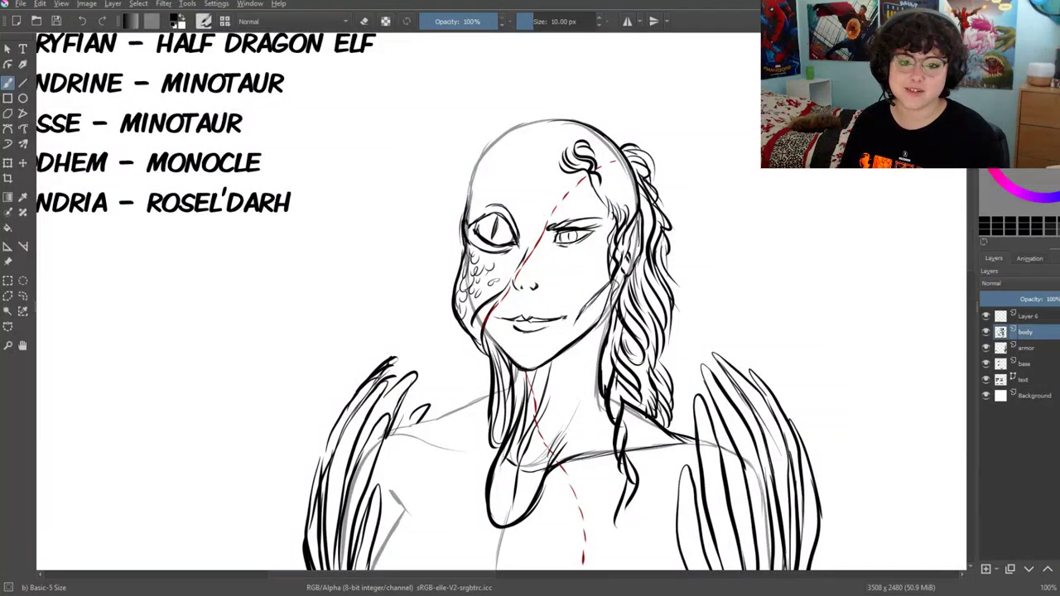
drag(514, 230, 581, 191)
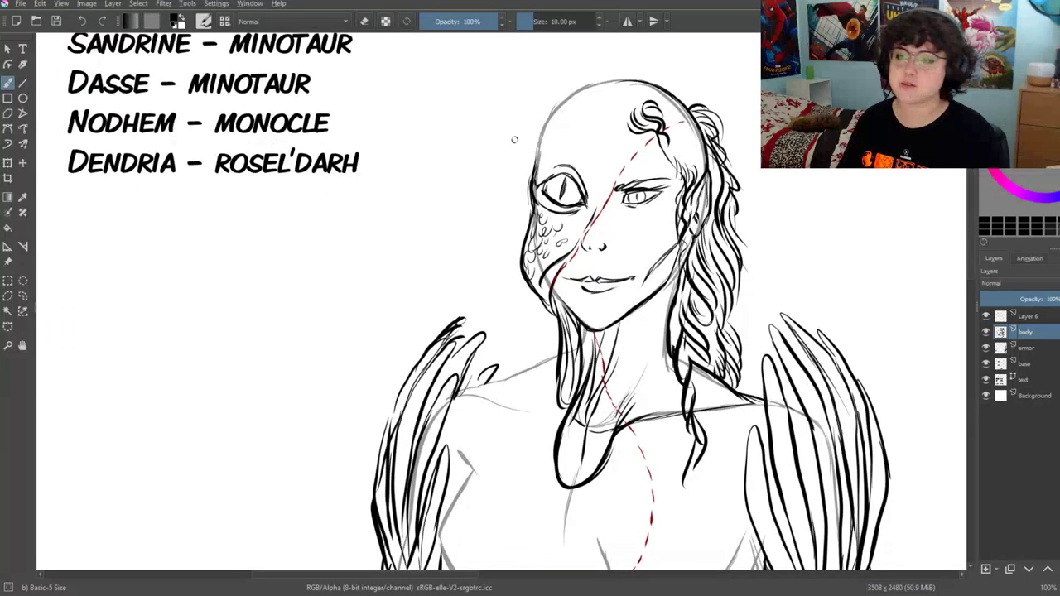
drag(709, 185, 695, 226)
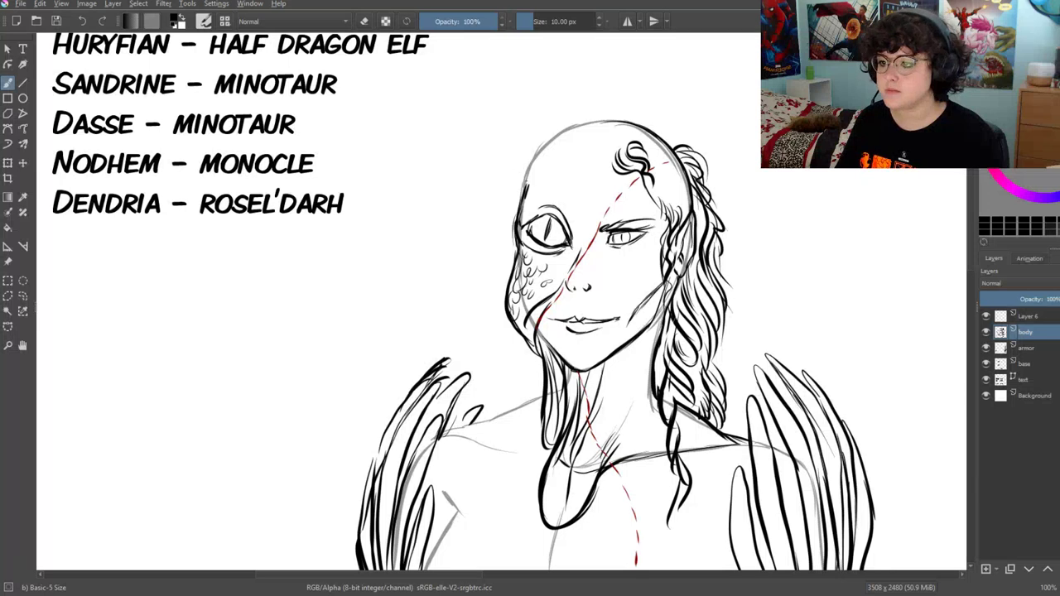
mouse_move(523, 181)
mouse_down()
mouse_move(519, 192)
mouse_move(490, 167)
mouse_move(521, 197)
mouse_move(515, 249)
mouse_move(497, 268)
mouse_up()
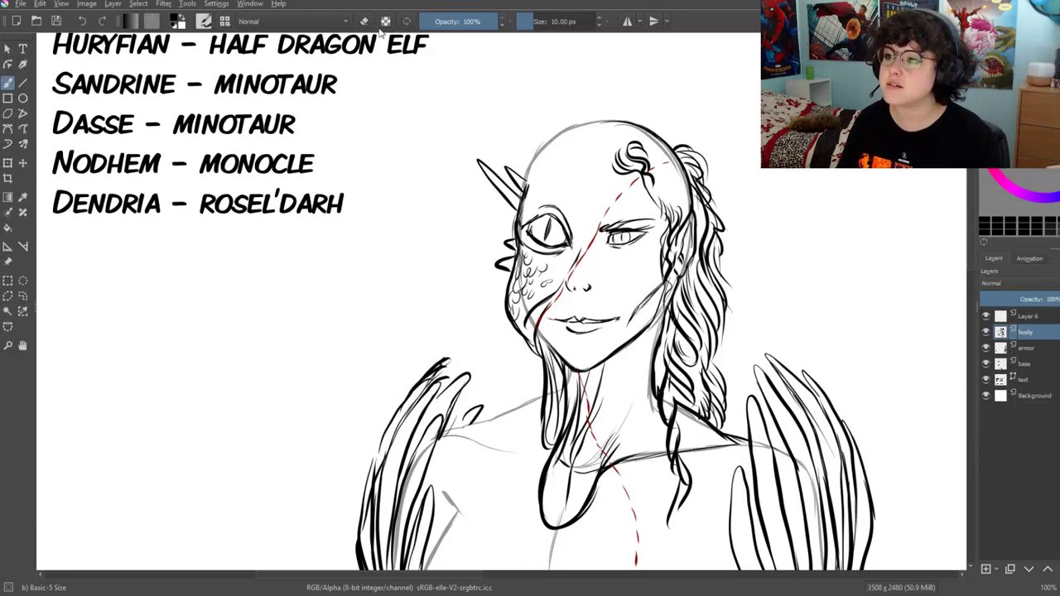
Add a short lash to the upper lid of the human right eye
key(e)
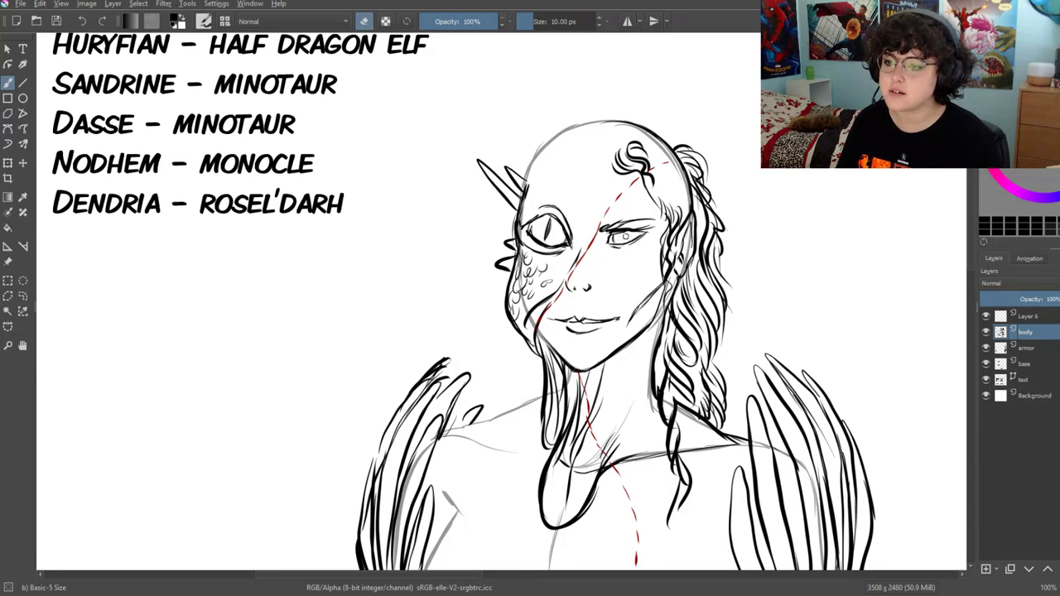
key(e)
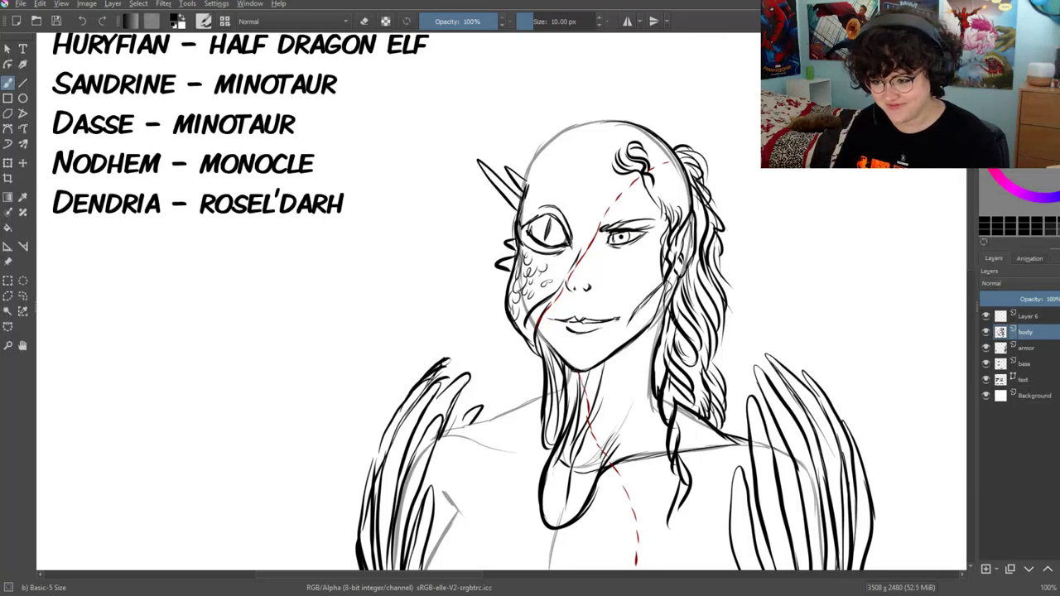
drag(641, 230, 652, 224)
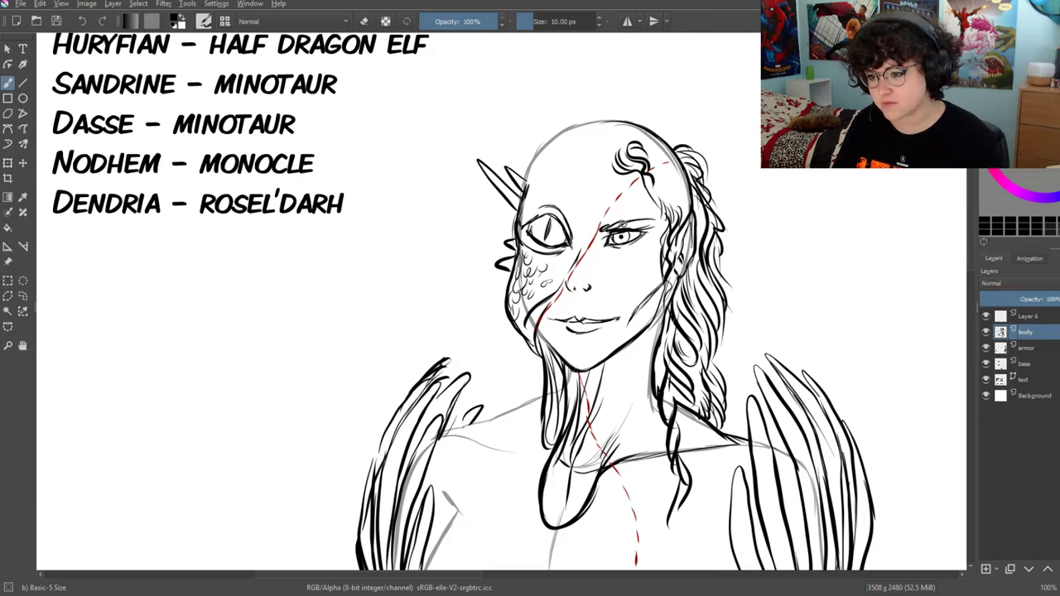
drag(529, 332, 489, 383)
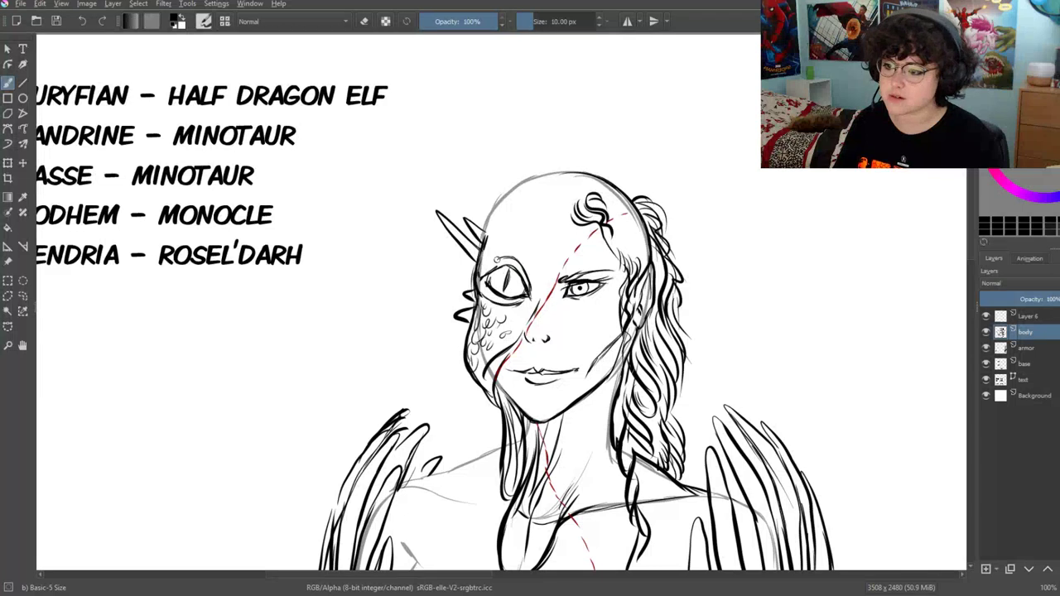
Erase the dragon eye's upper outline, then undo the erasure
key(e)
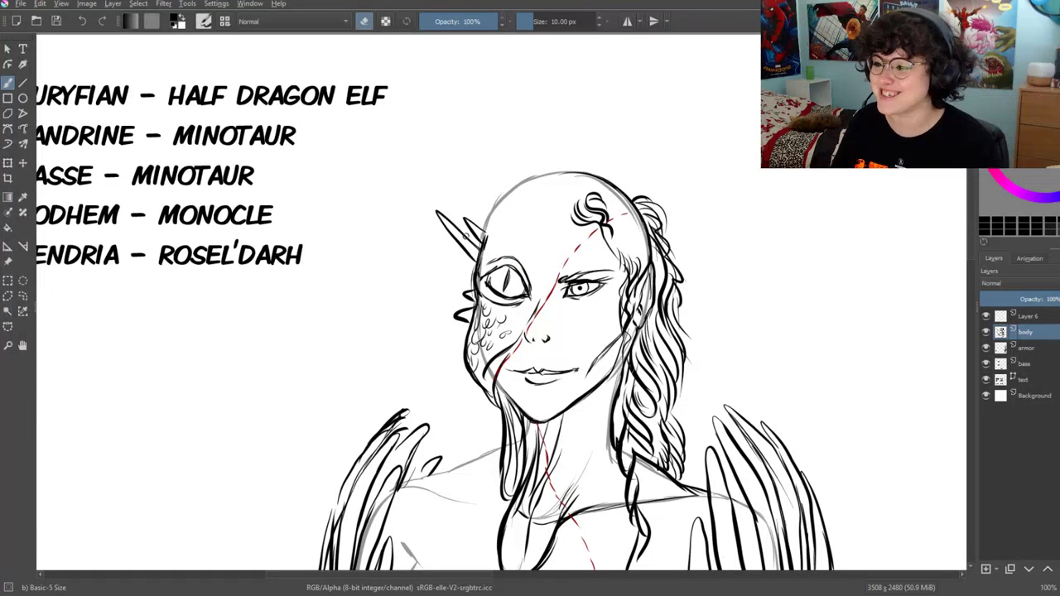
click(364, 23)
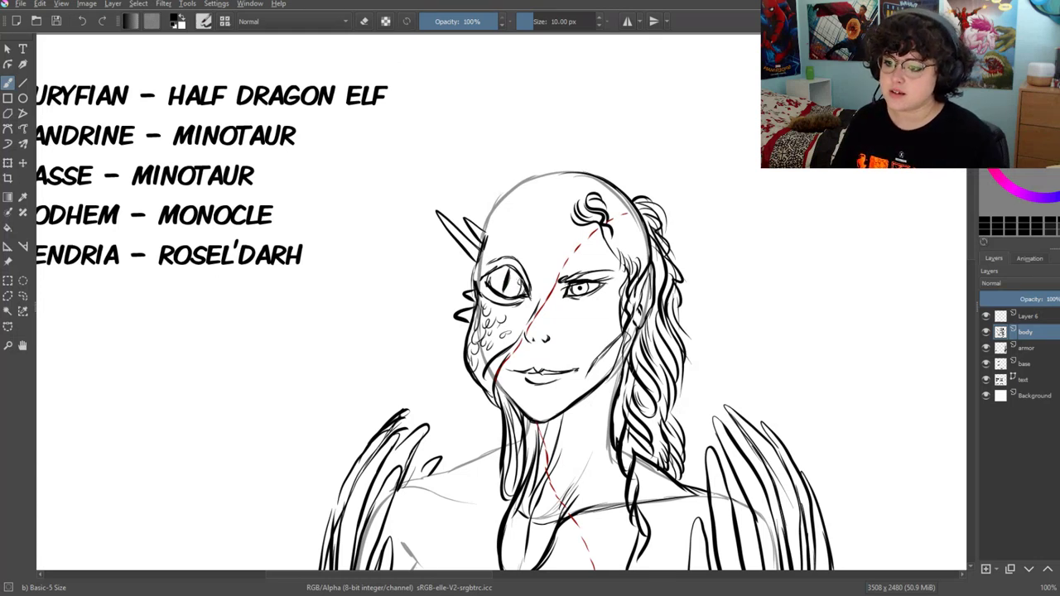
click(364, 21)
mouse_move(528, 278)
mouse_down()
mouse_move(520, 295)
mouse_move(512, 258)
mouse_move(488, 257)
mouse_up()
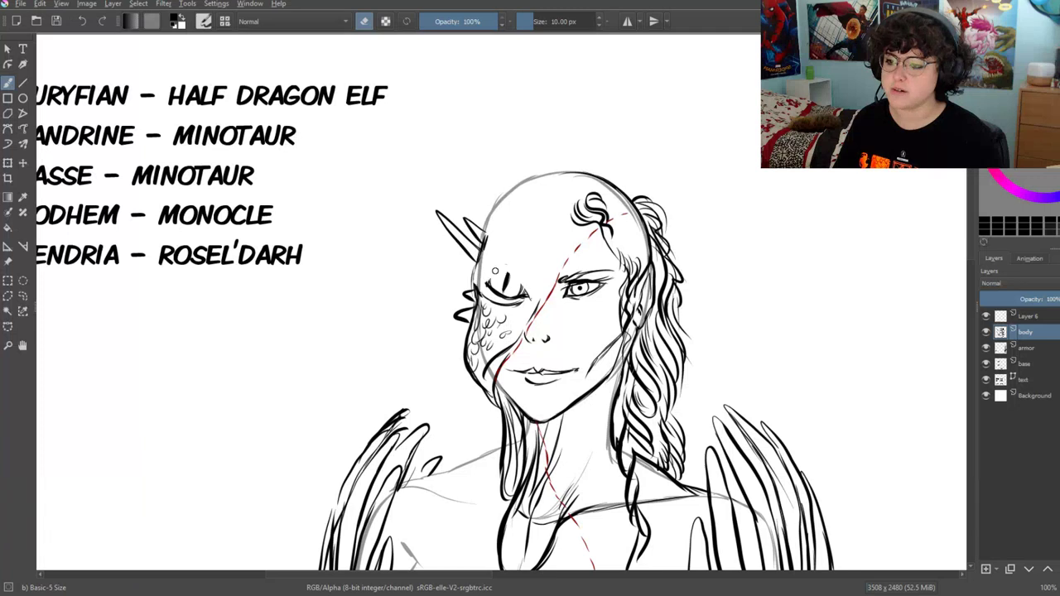
key(ctrl+z)
click(361, 19)
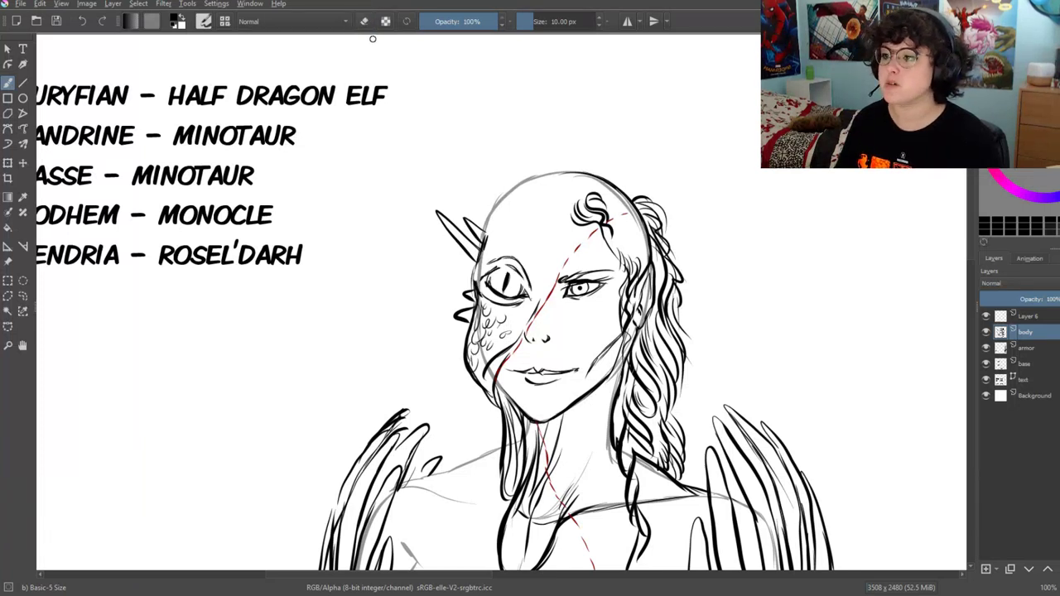
Redo the erasure of the dragon eye's upper outline
click(102, 21)
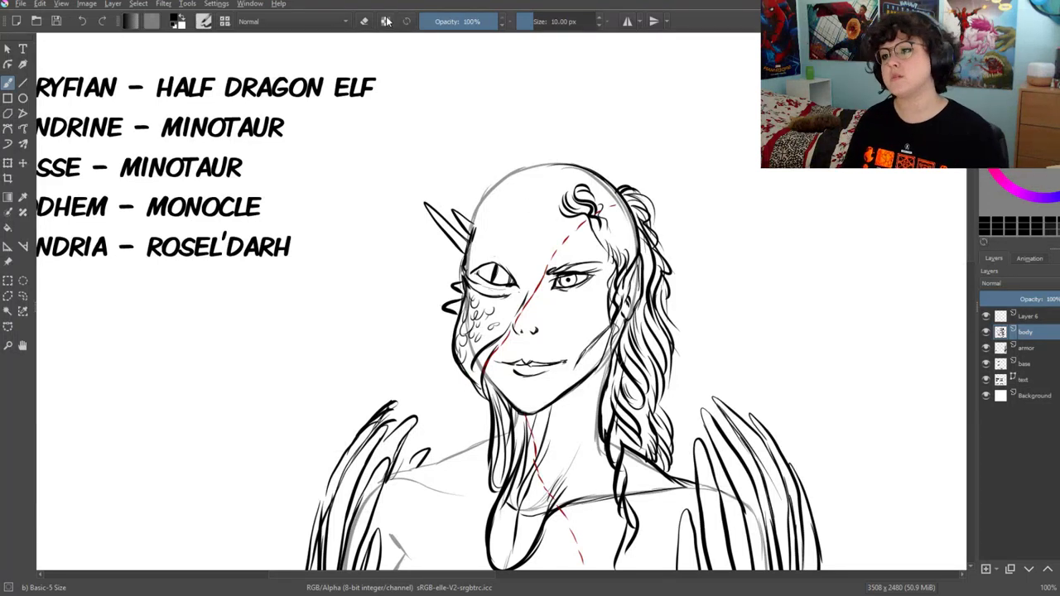
key(e)
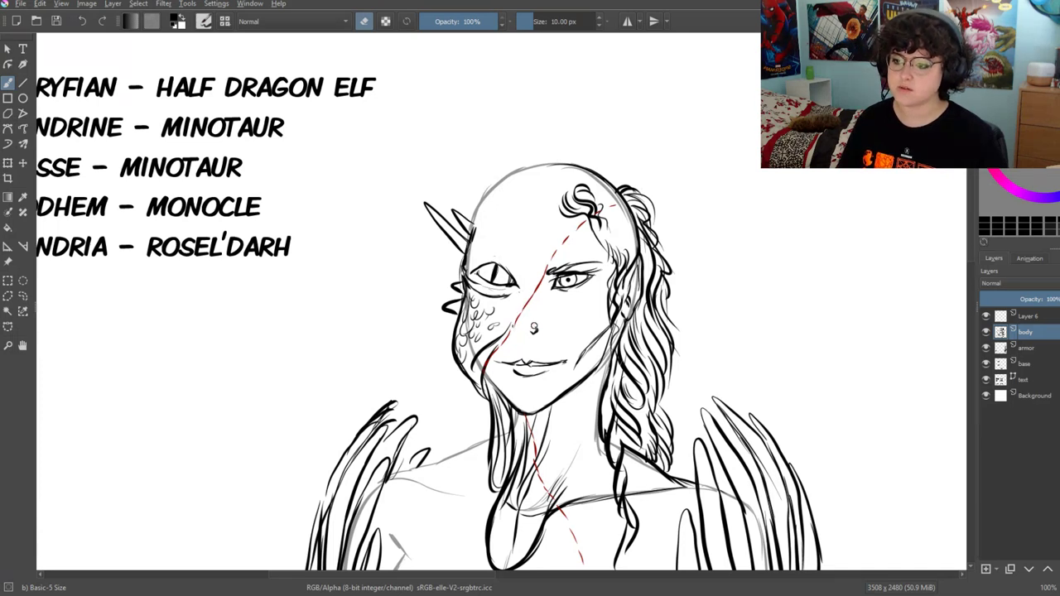
key(e)
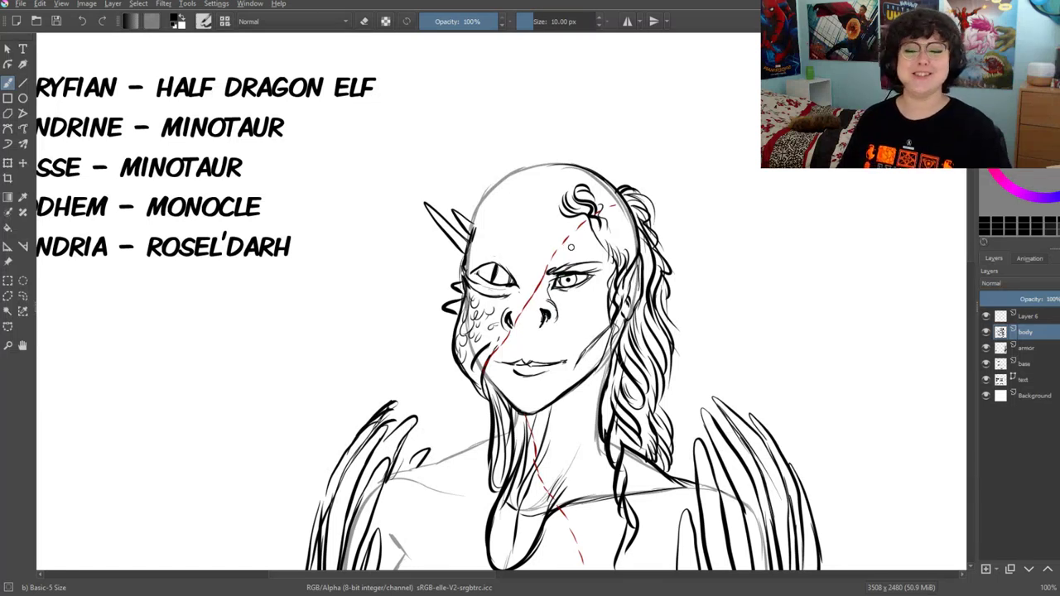
Erase the stray lines beside the nose and return to drawing
key(e)
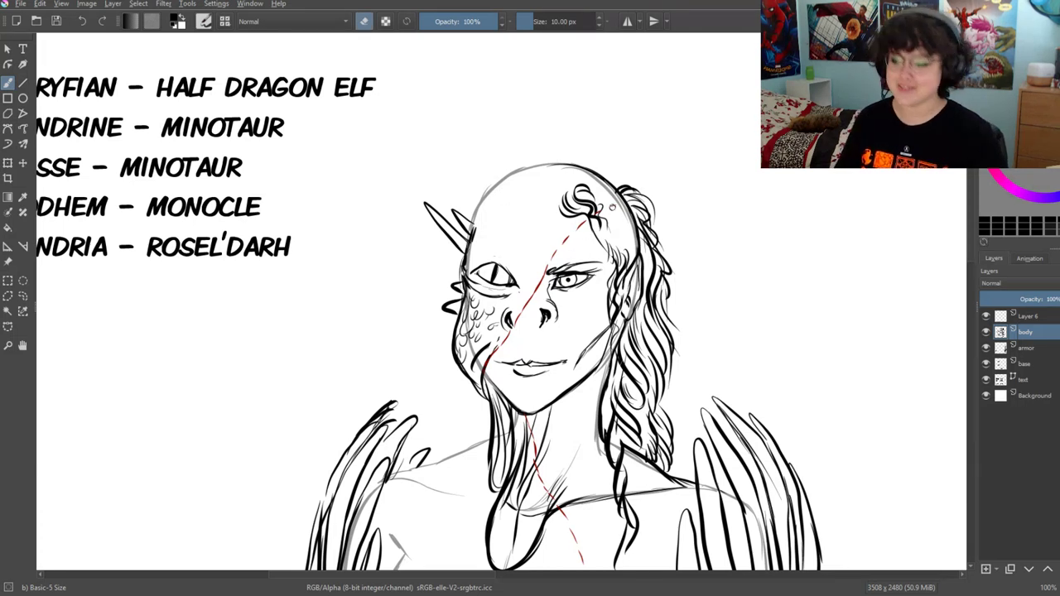
drag(551, 286, 552, 318)
key(e)
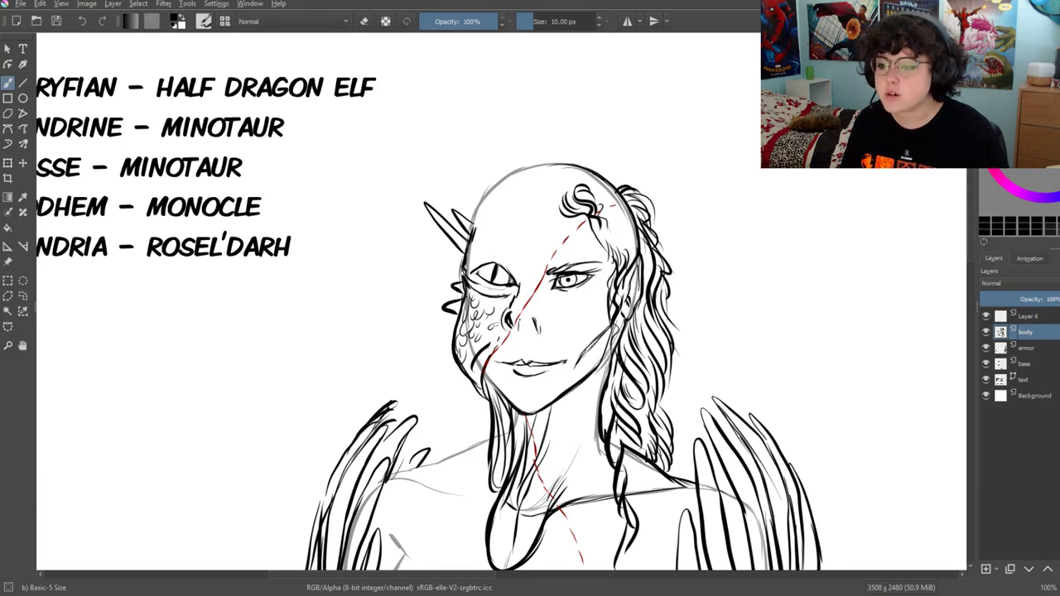
key(e)
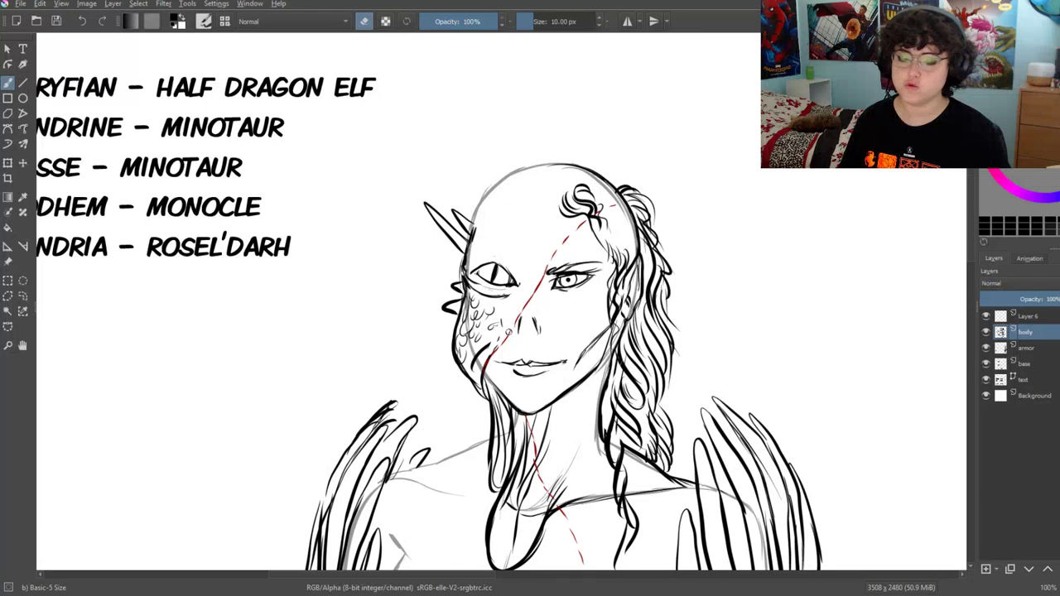
click(363, 20)
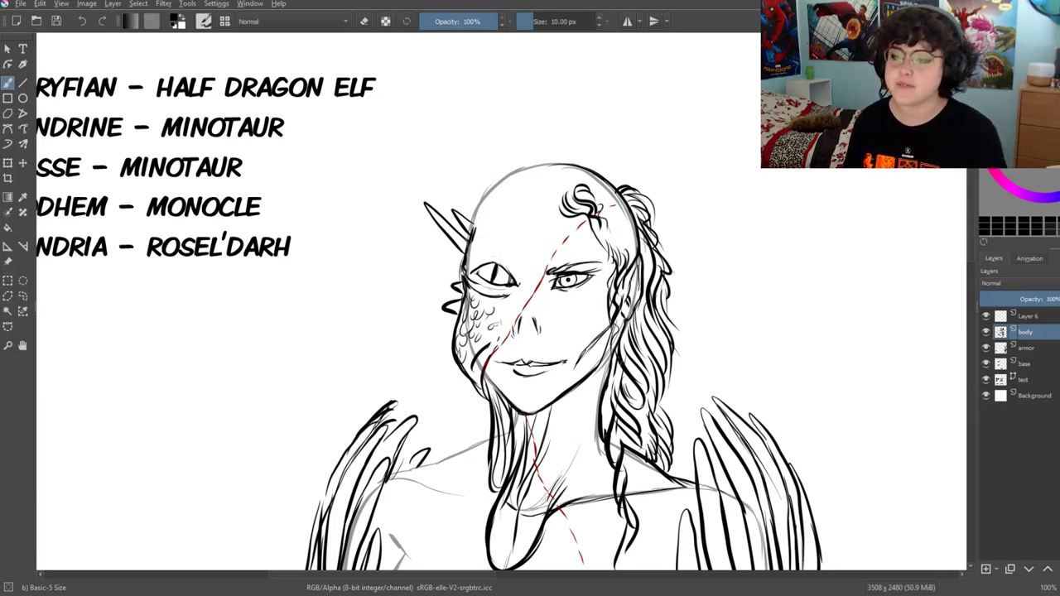
Add a dark hair strand and a mark among the cheek scales
drag(544, 411, 563, 356)
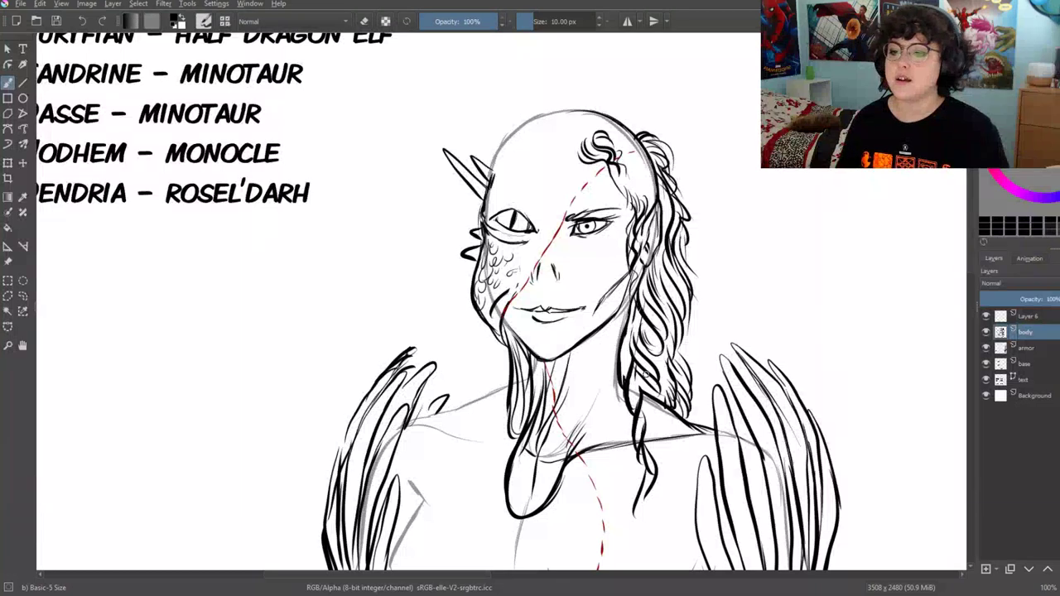
drag(639, 373, 636, 402)
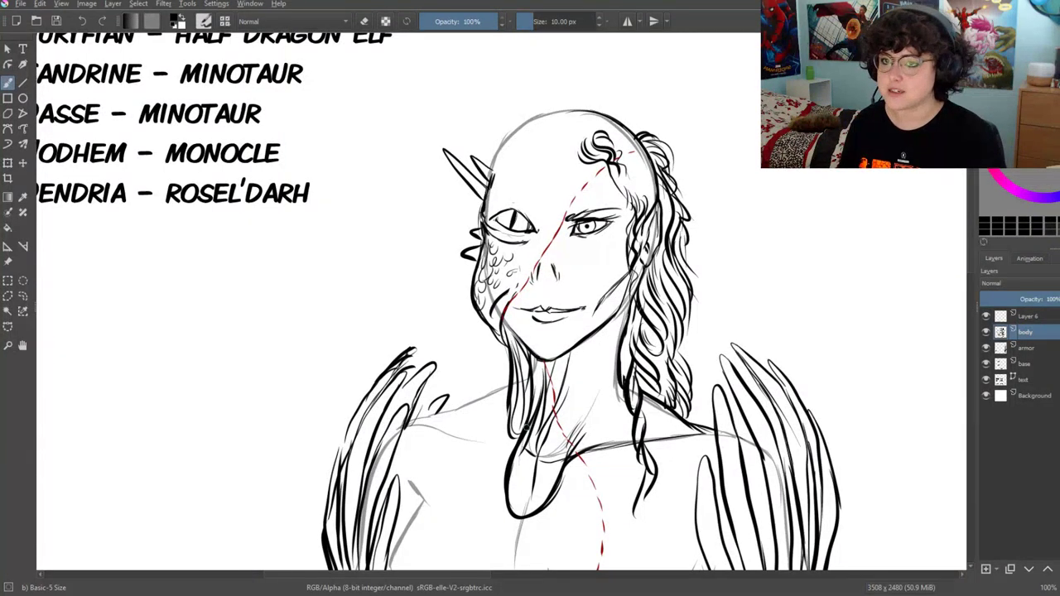
drag(475, 262, 474, 273)
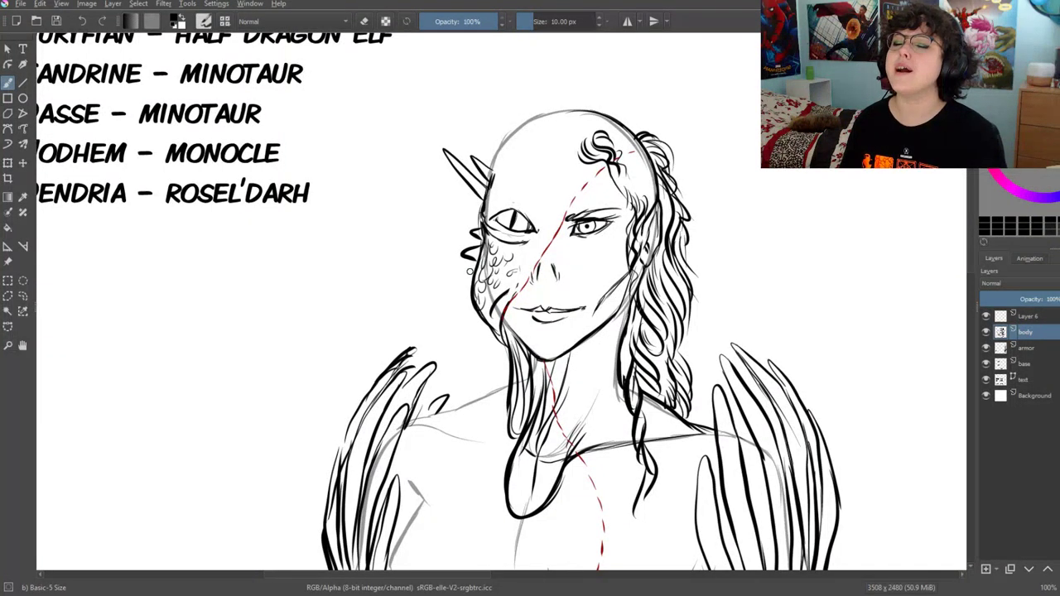
scroll(491, 216, up, 1)
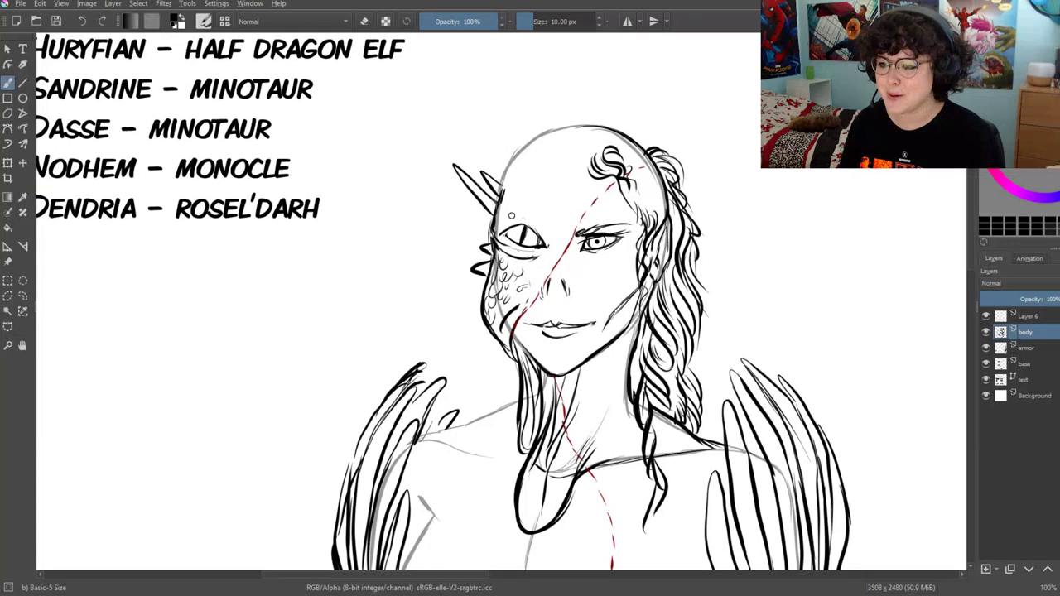
Erase the pointed horn beside the head
click(363, 21)
mouse_move(490, 173)
mouse_down()
mouse_move(485, 217)
mouse_move(476, 175)
mouse_move(454, 166)
mouse_up()
key(e)
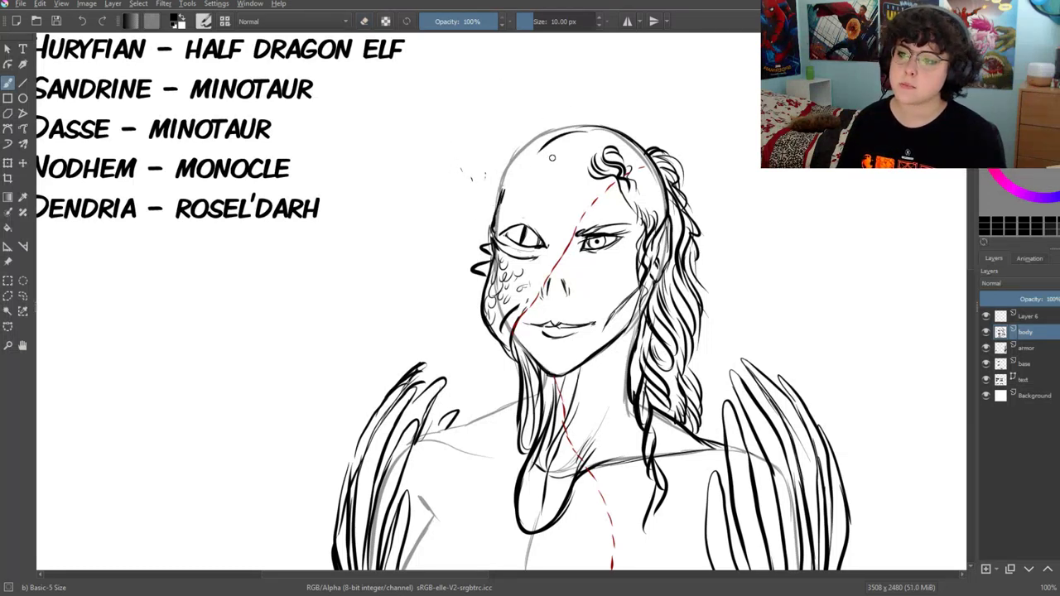
Ink a line atop the head and small scales between the eyes and on the lower cheek
mouse_move(539, 148)
mouse_down()
mouse_move(563, 132)
mouse_move(499, 198)
mouse_move(497, 217)
mouse_move(502, 203)
mouse_up()
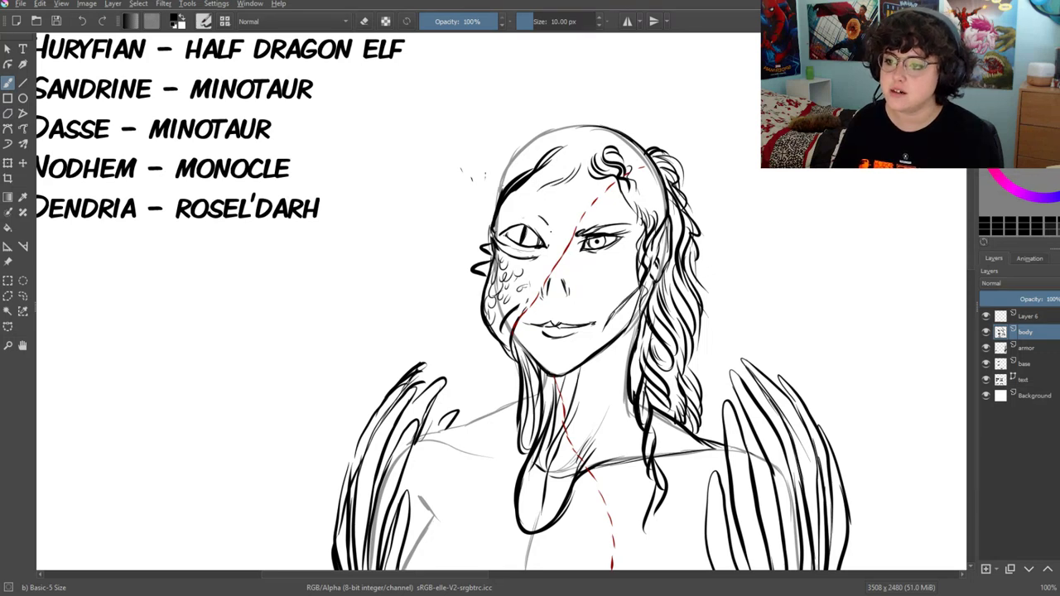
drag(541, 217, 561, 240)
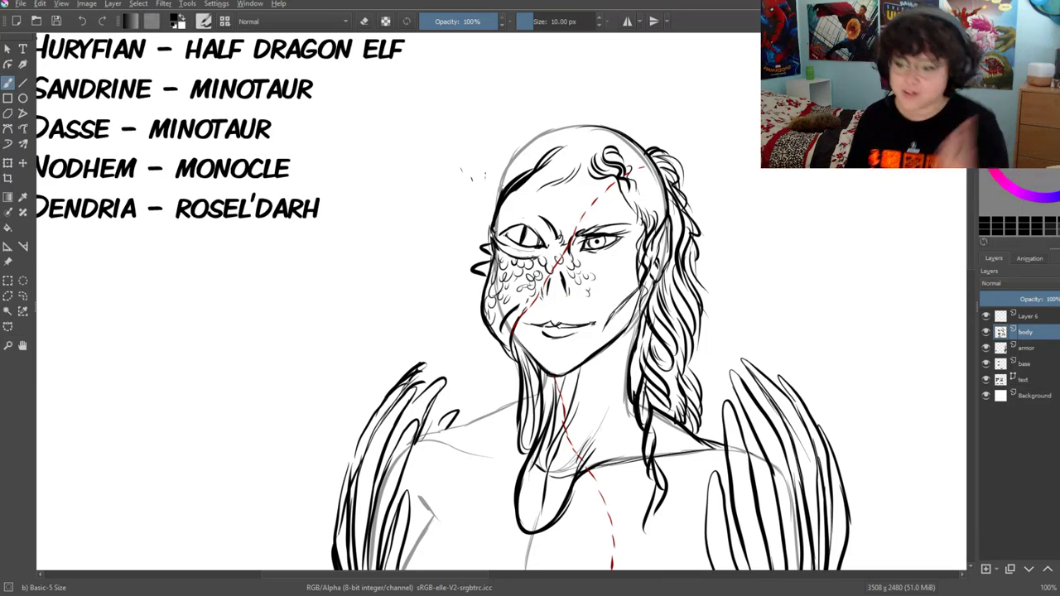
drag(515, 335, 526, 343)
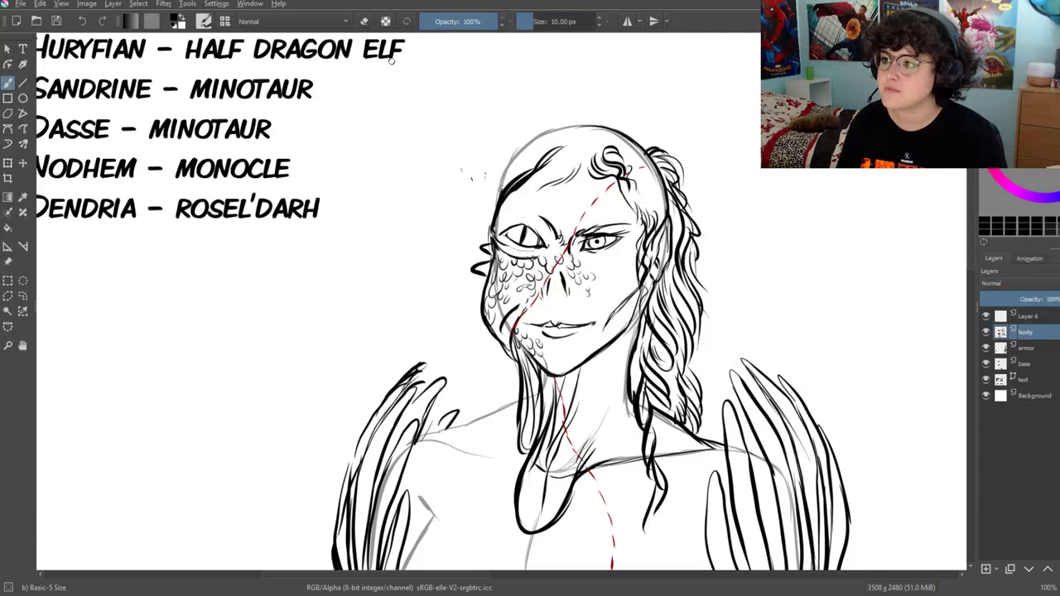
key(e)
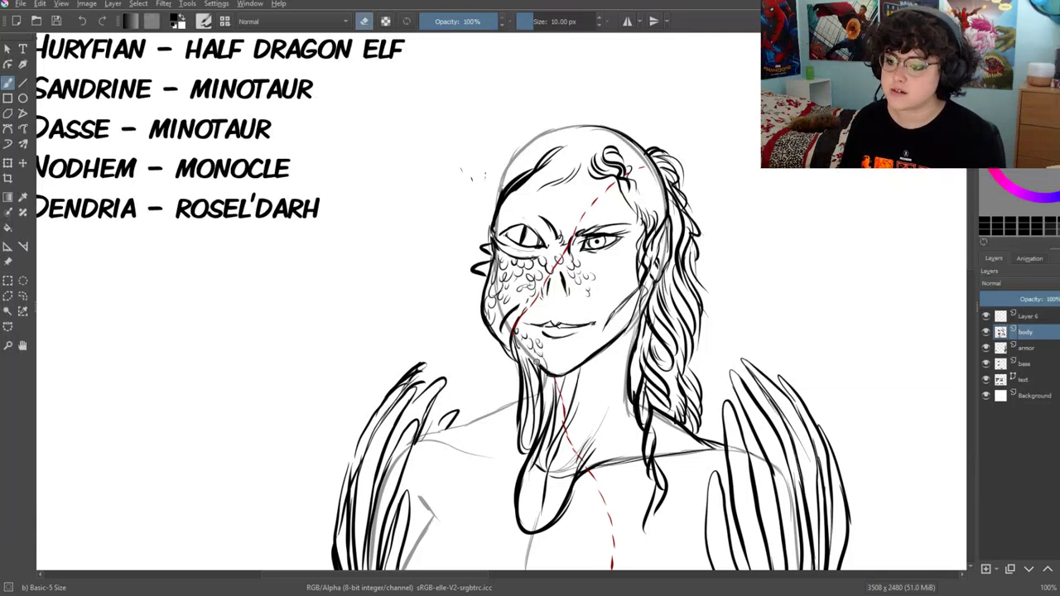
key(e)
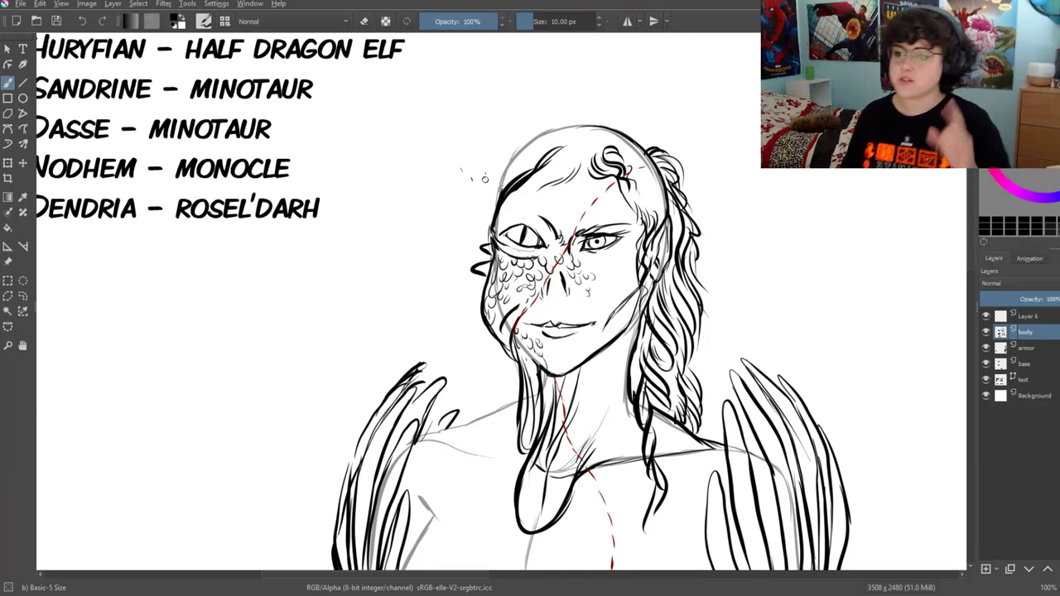
Rectangle-select the human right eye and transform it
key(ctrl+r)
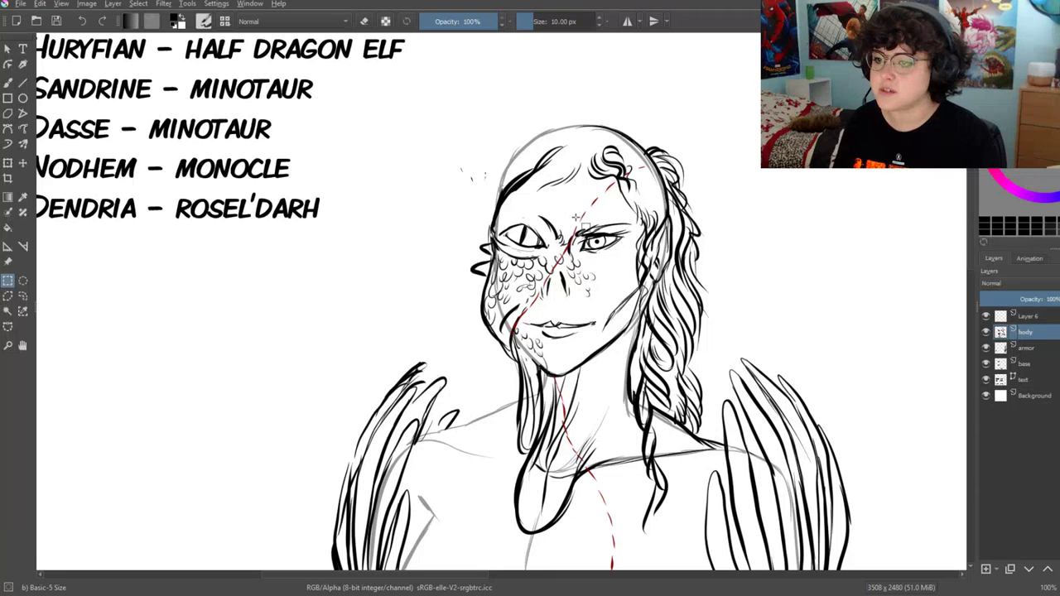
drag(575, 218, 635, 256)
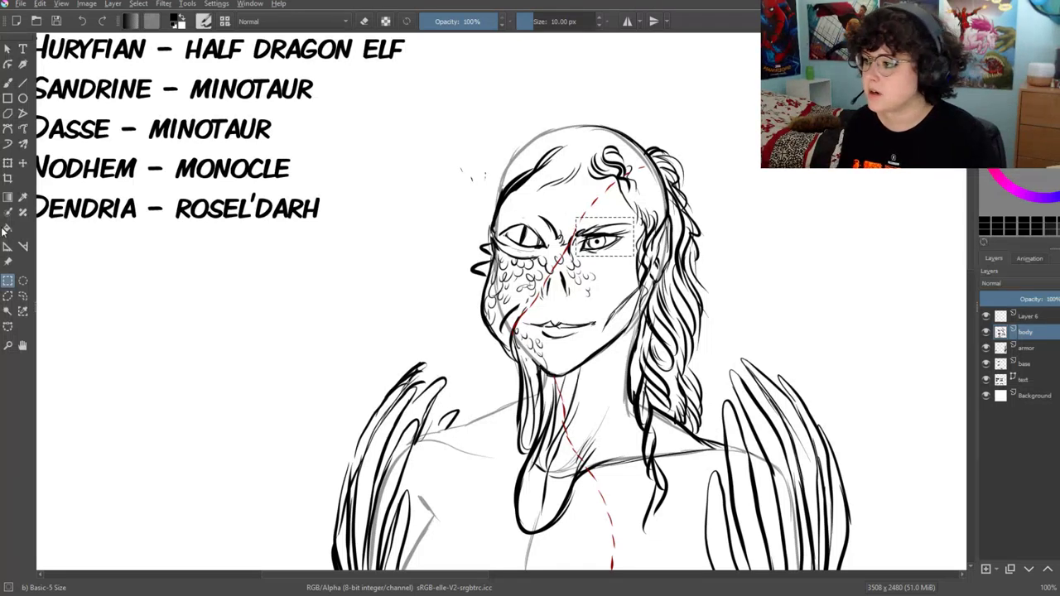
click(7, 163)
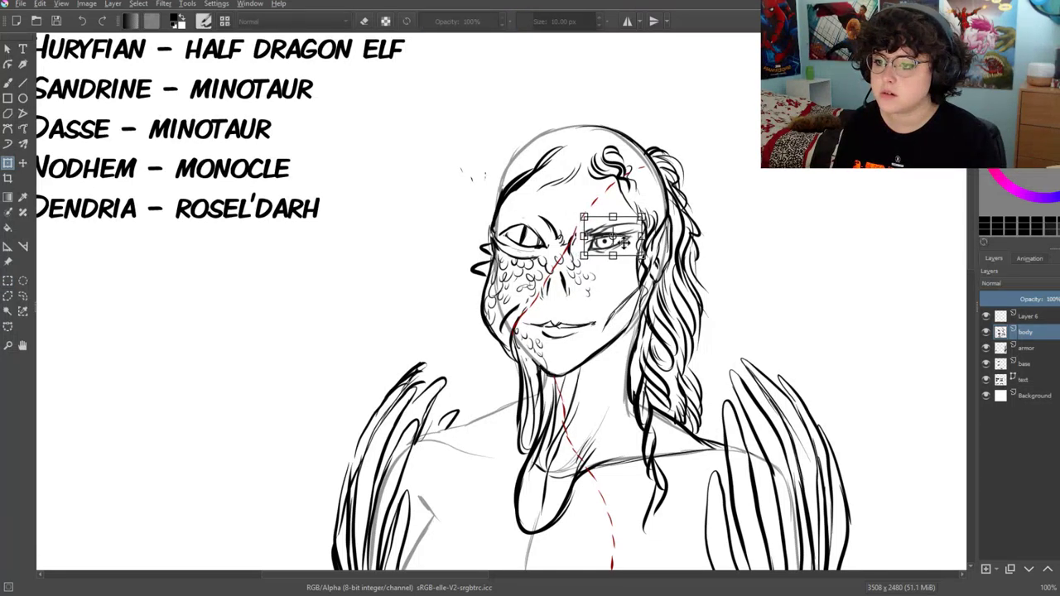
key(b)
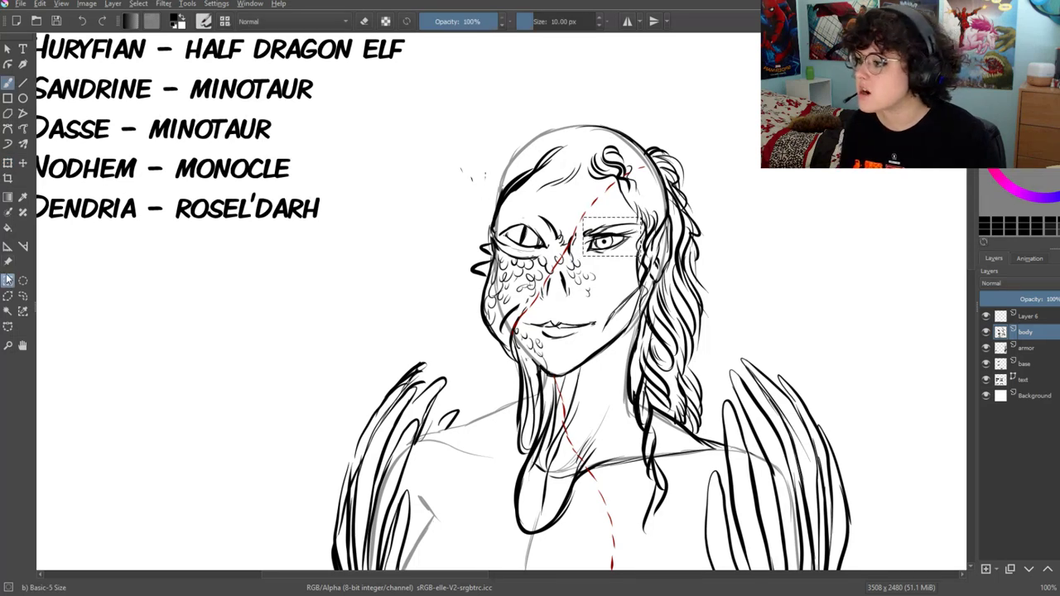
Freehand-select the dragon eye and move it slightly left and down
click(7, 296)
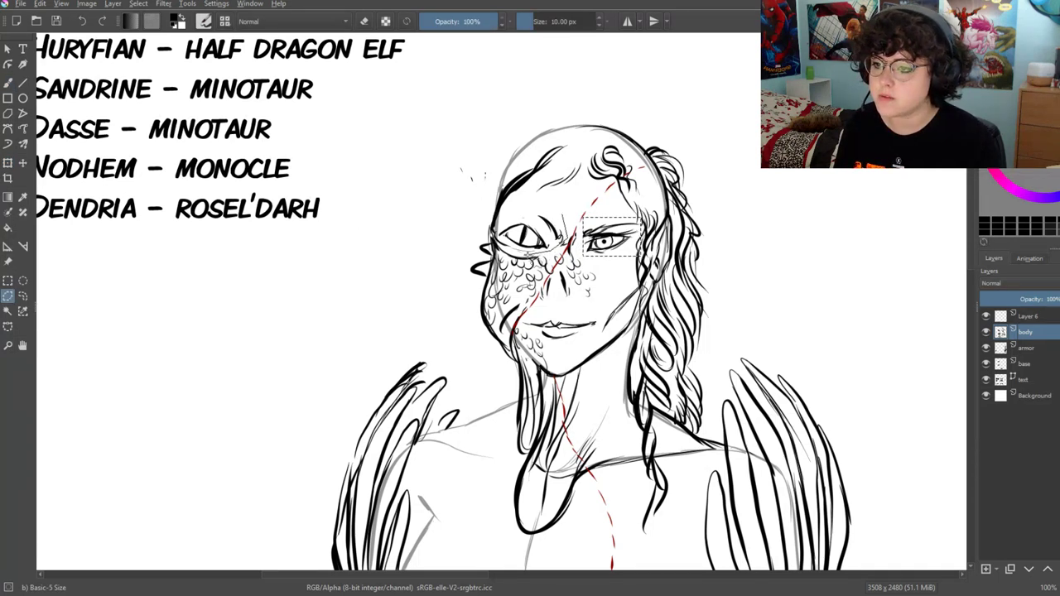
mouse_move(530, 258)
mouse_down()
mouse_move(497, 219)
mouse_move(573, 217)
mouse_move(530, 258)
mouse_up()
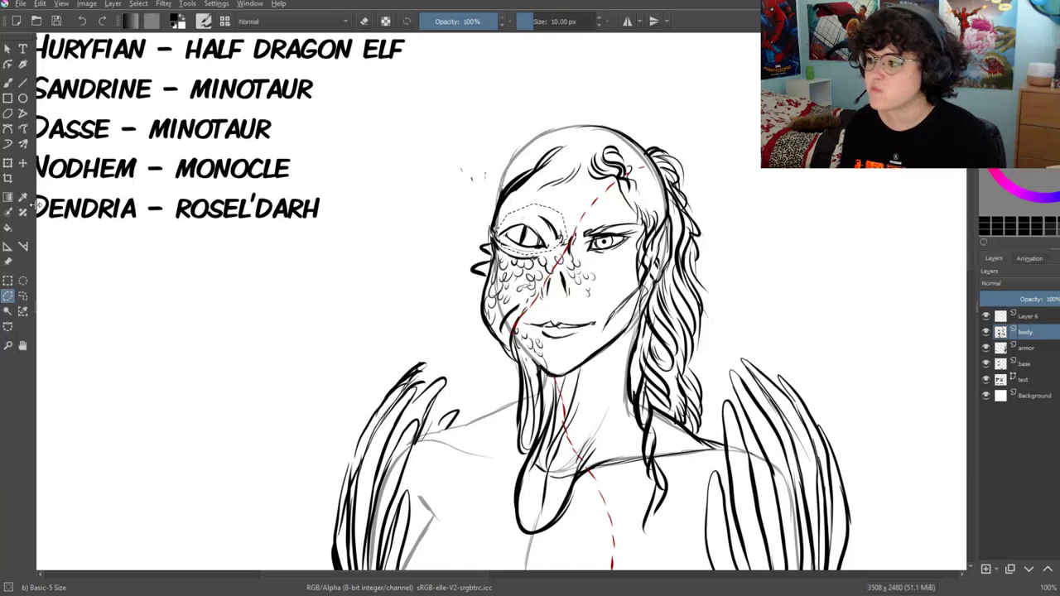
key(ctrl+t)
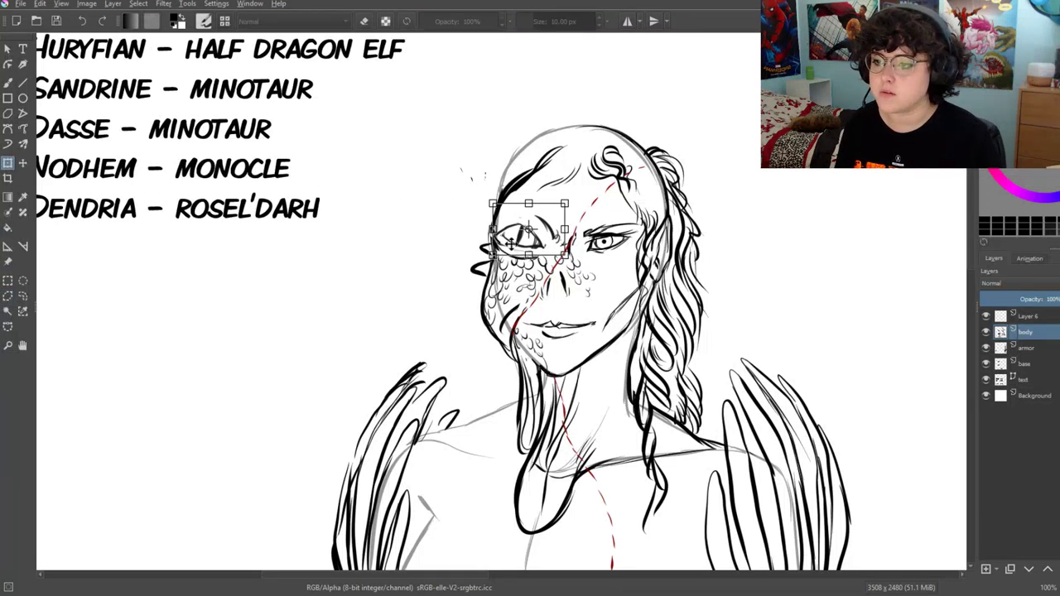
drag(510, 241, 503, 245)
key(b)
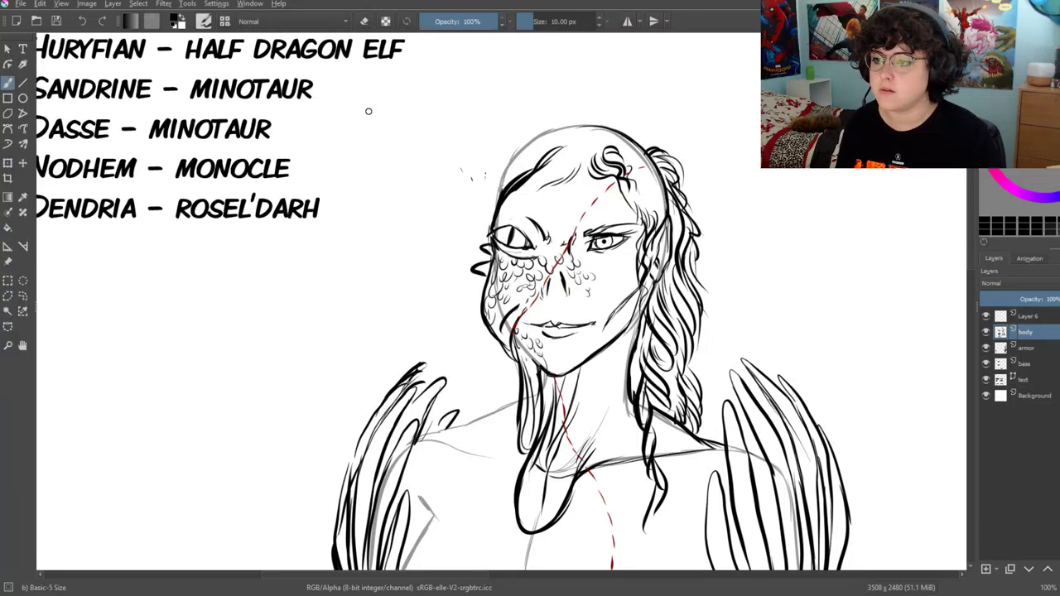
click(9, 281)
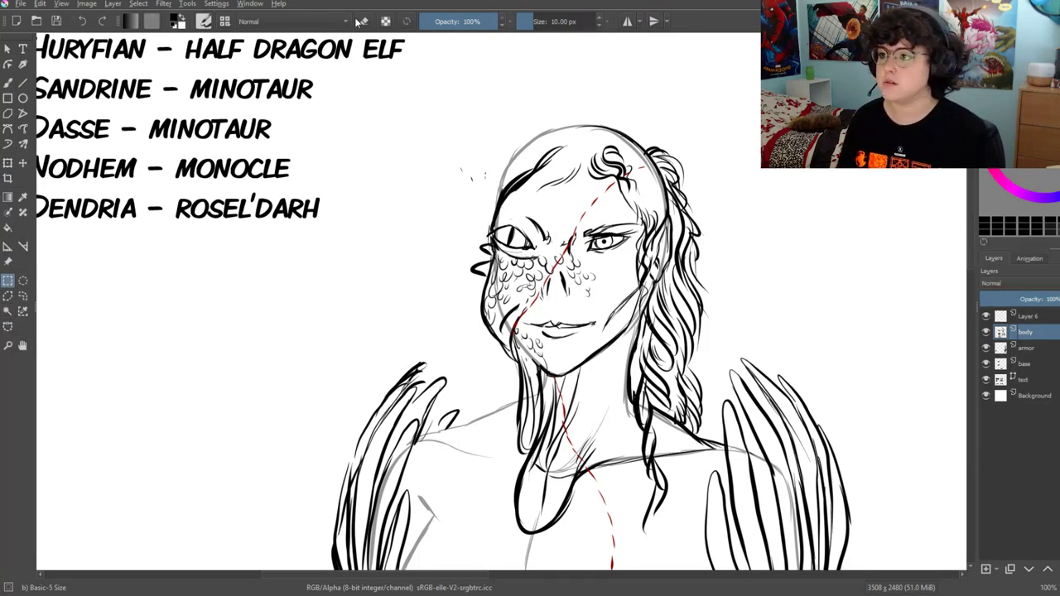
Draw a scale line across the forehead and erase the old mouth line and red guides
key(b)
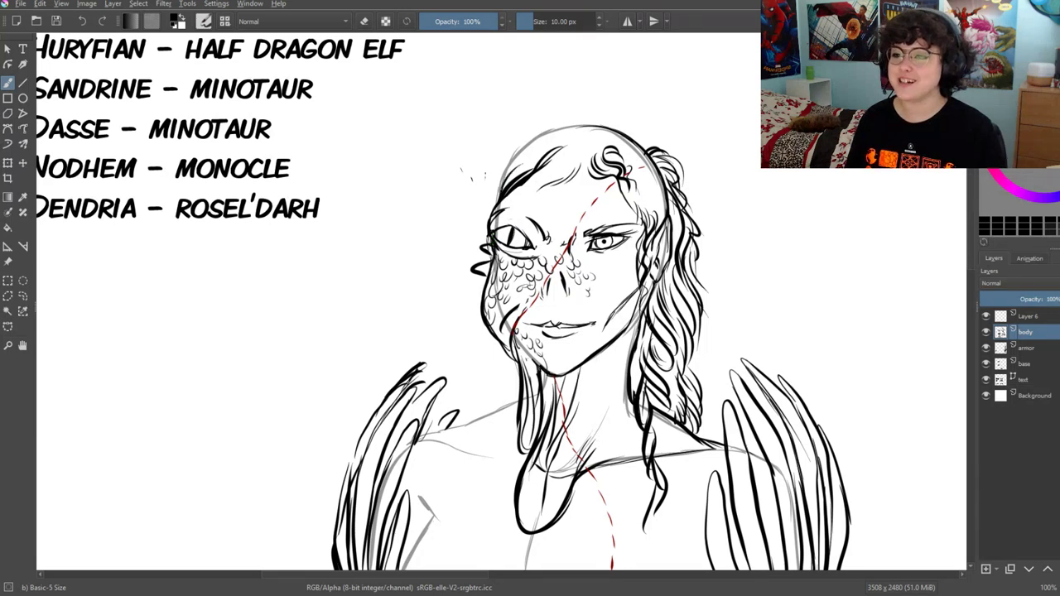
mouse_move(505, 181)
mouse_down()
mouse_move(542, 156)
mouse_move(654, 134)
mouse_move(708, 207)
mouse_move(699, 238)
mouse_up()
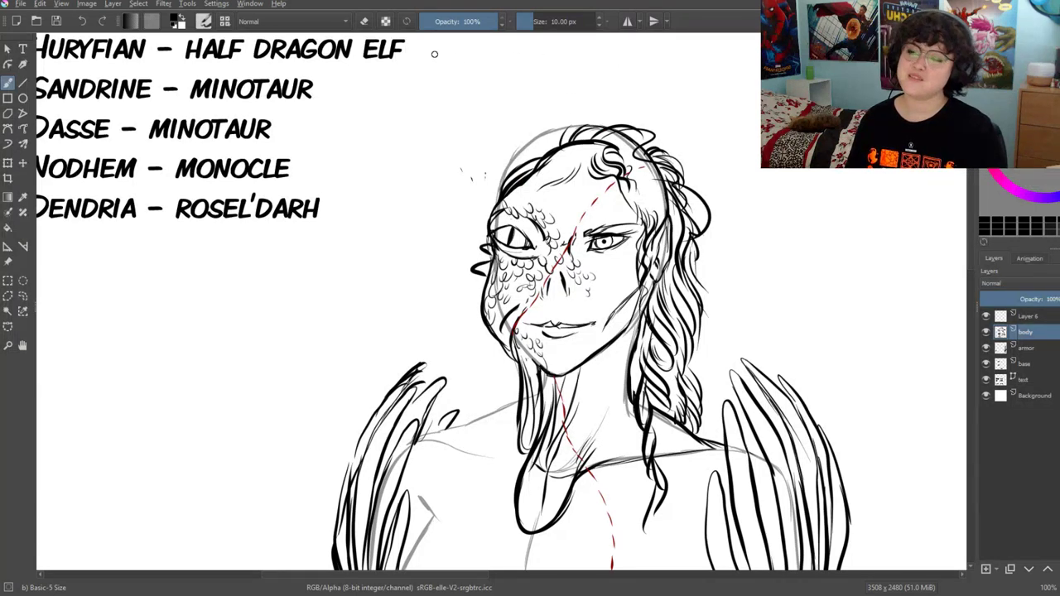
key(e)
mouse_move(569, 326)
mouse_down()
mouse_move(528, 325)
mouse_move(555, 333)
mouse_up()
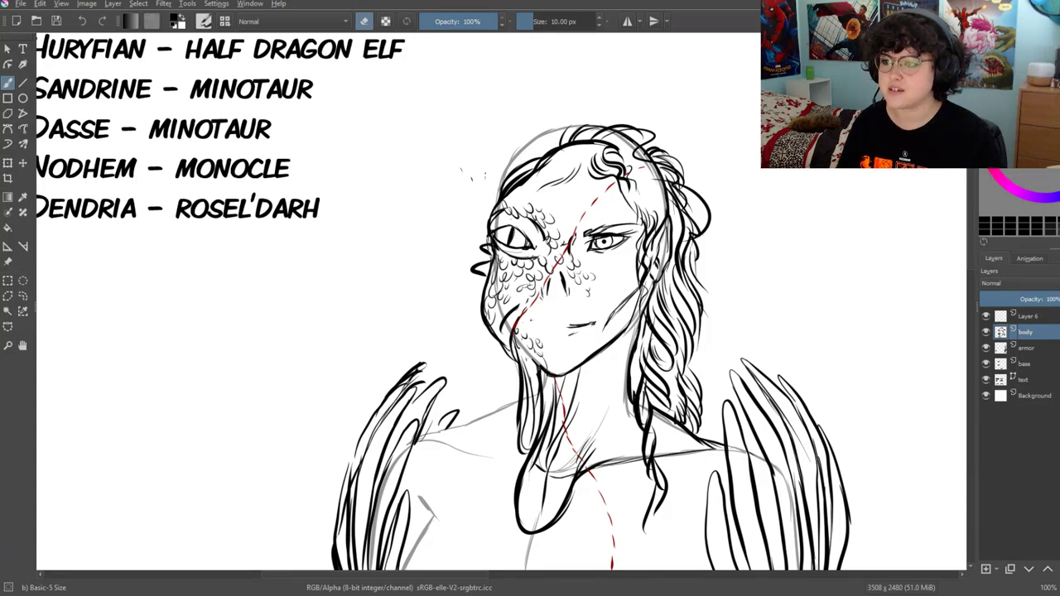
key(e)
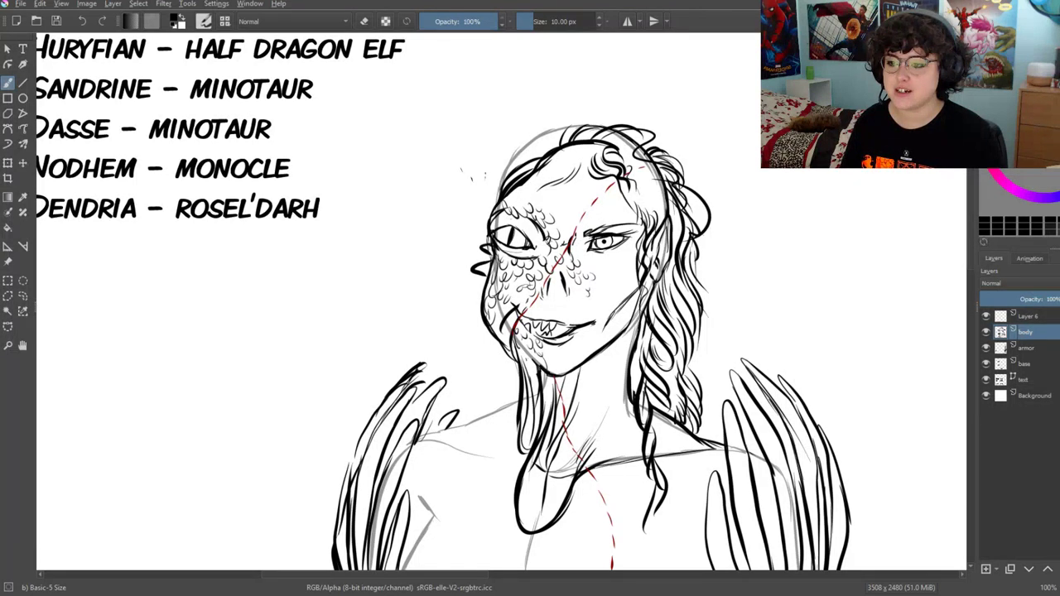
click(363, 21)
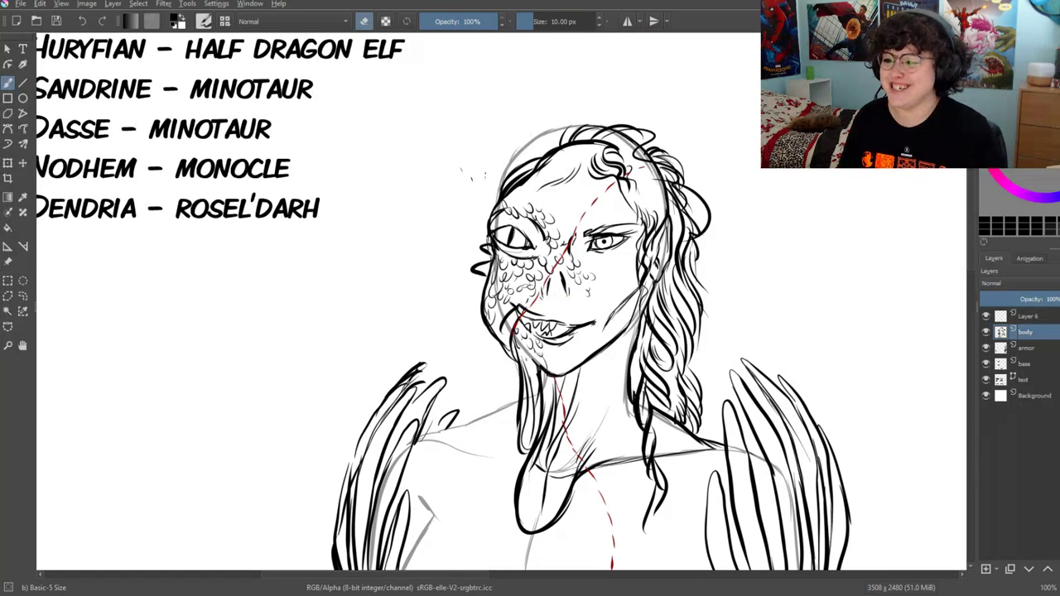
drag(515, 303, 509, 333)
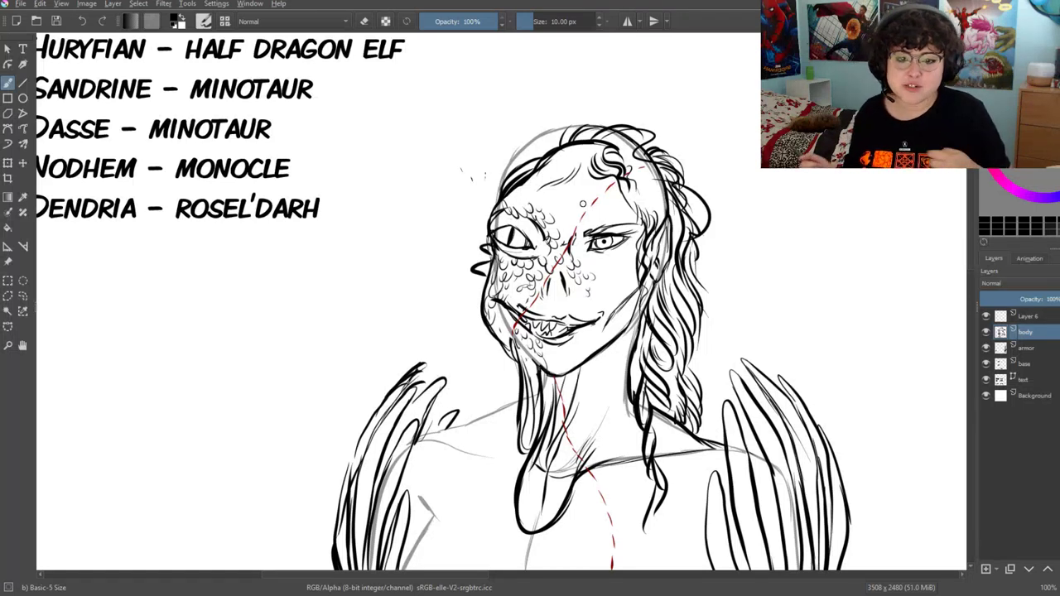
key(e)
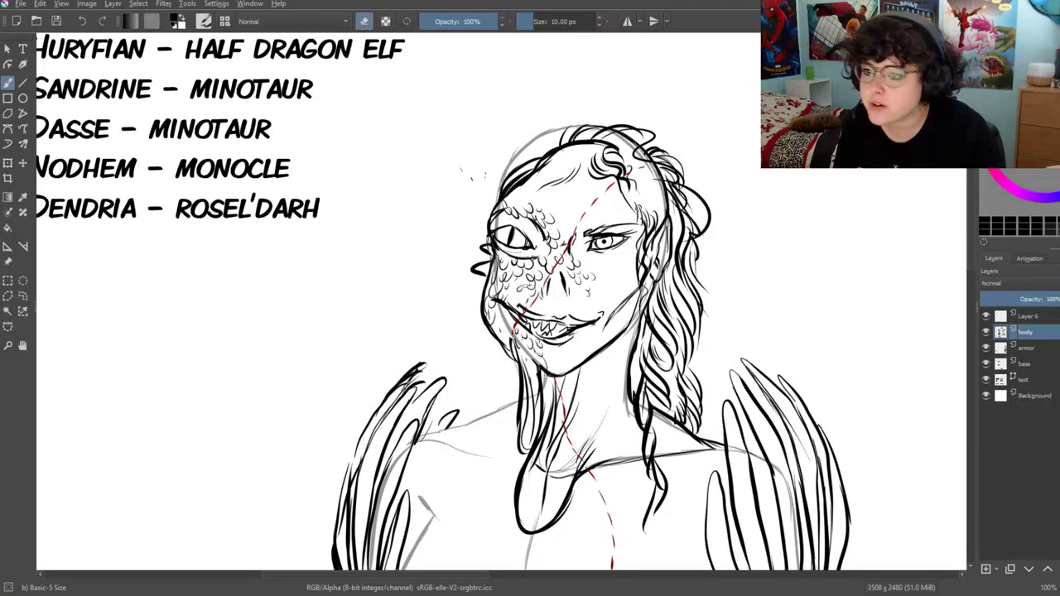
Pan up to the head and erase the old top-left head lines with a large eraser
click(365, 21)
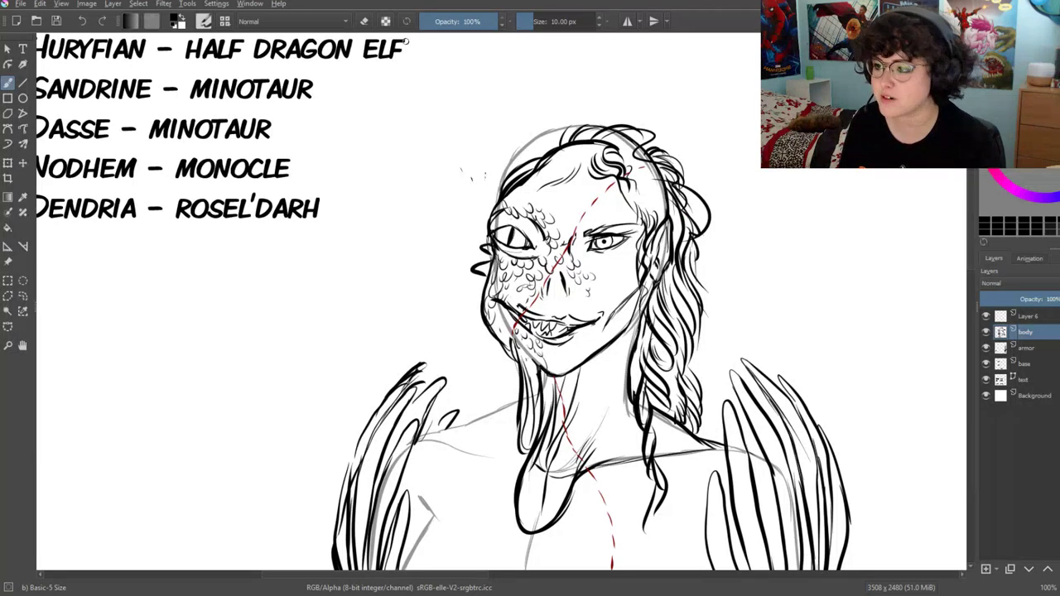
click(364, 21)
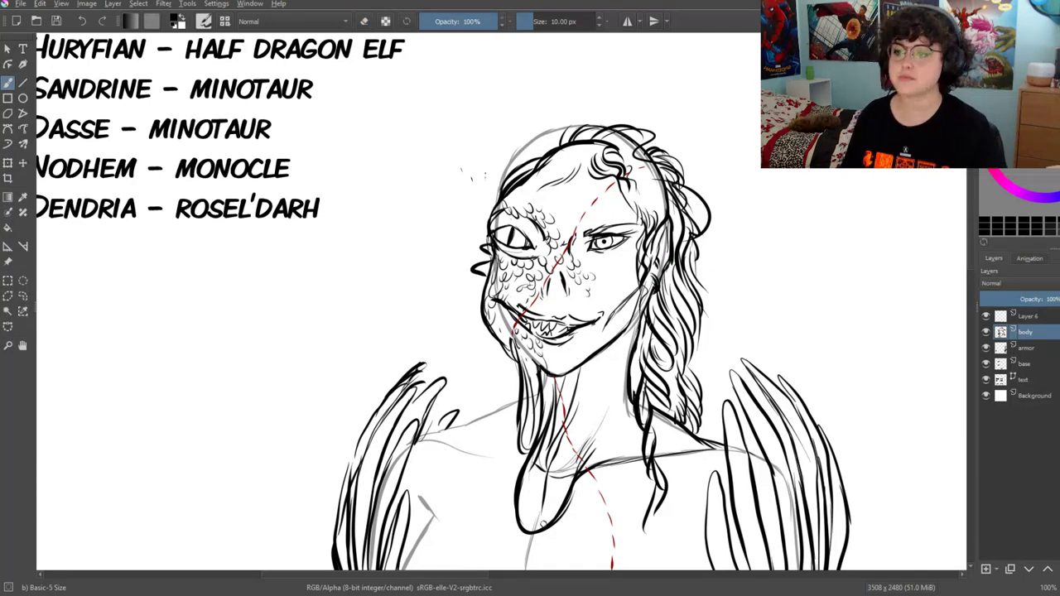
drag(535, 552, 486, 525)
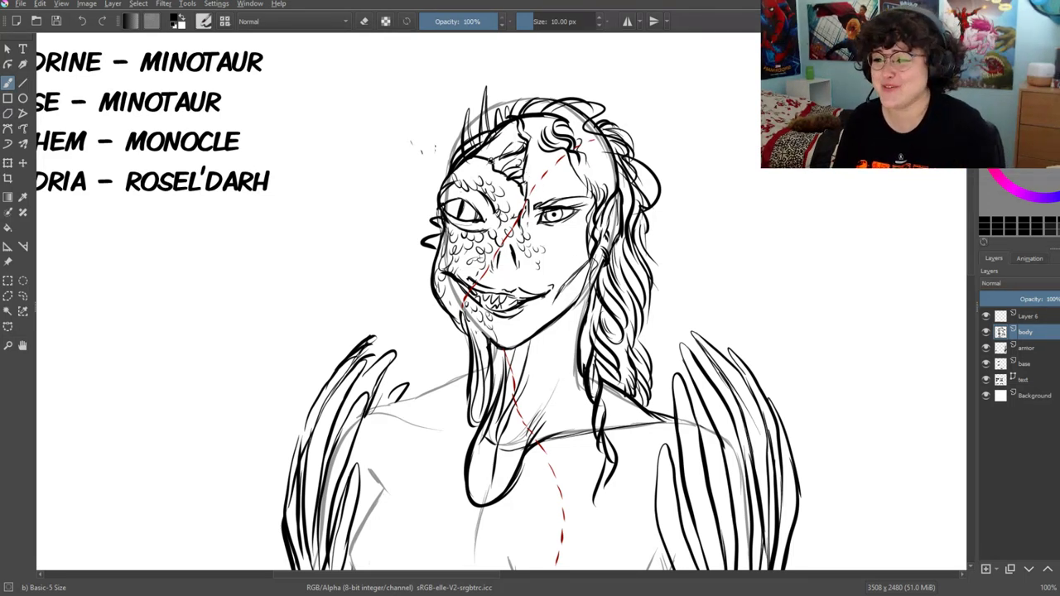
click(365, 21)
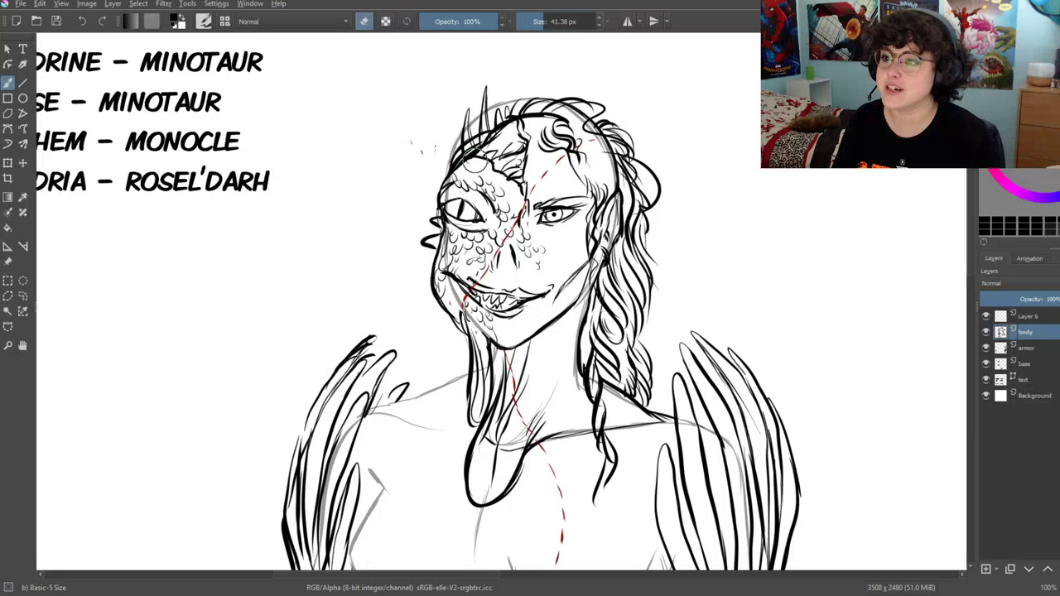
mouse_move(468, 166)
mouse_down()
mouse_move(480, 112)
mouse_move(476, 132)
mouse_up()
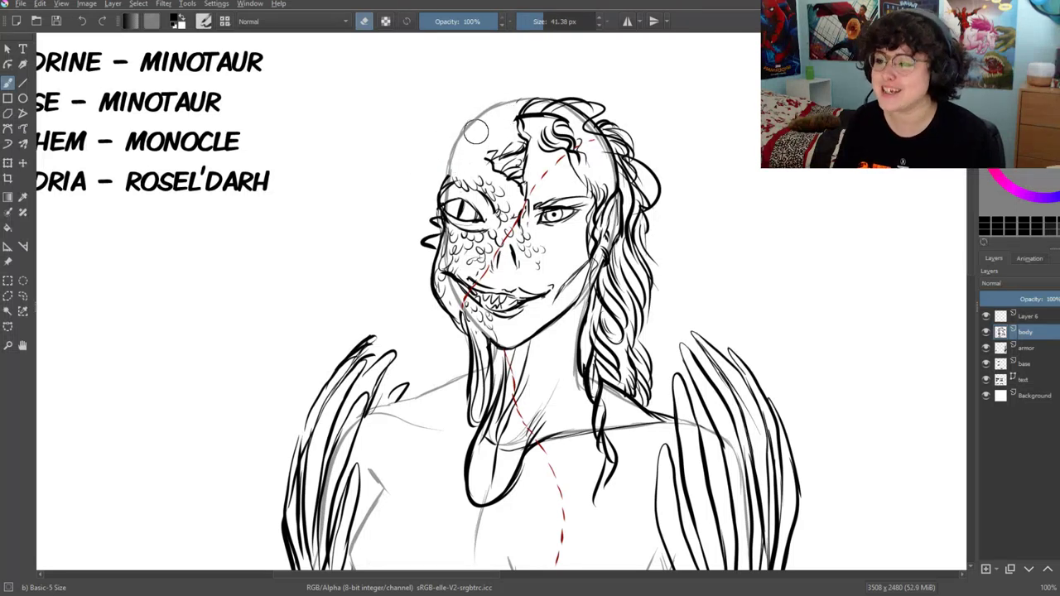
click(364, 21)
At 7.48 px brush size, sketch forehead curves, a horn line and hair strokes
click(526, 22)
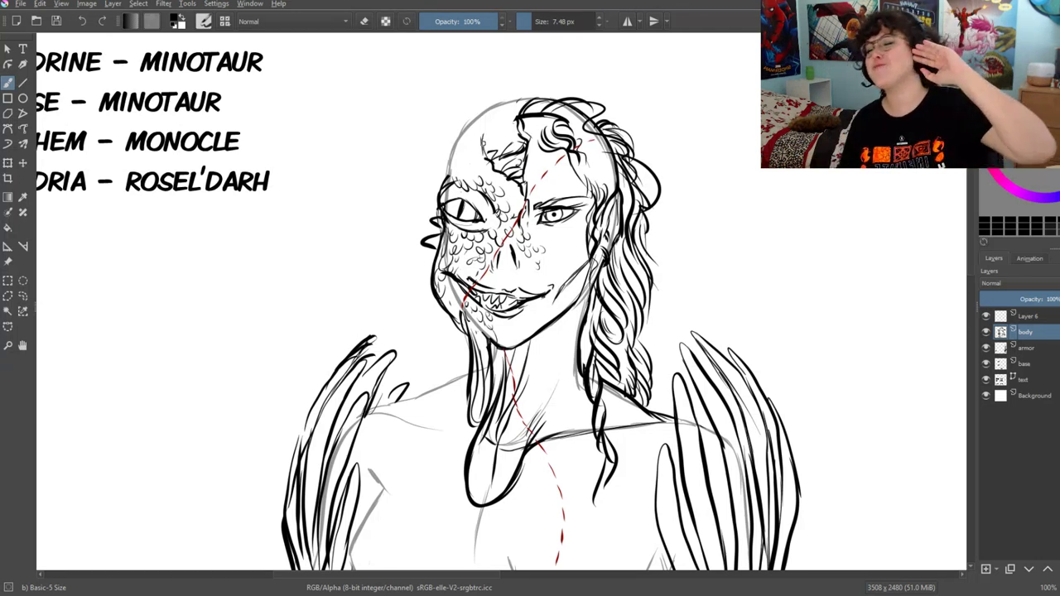
drag(480, 131, 480, 157)
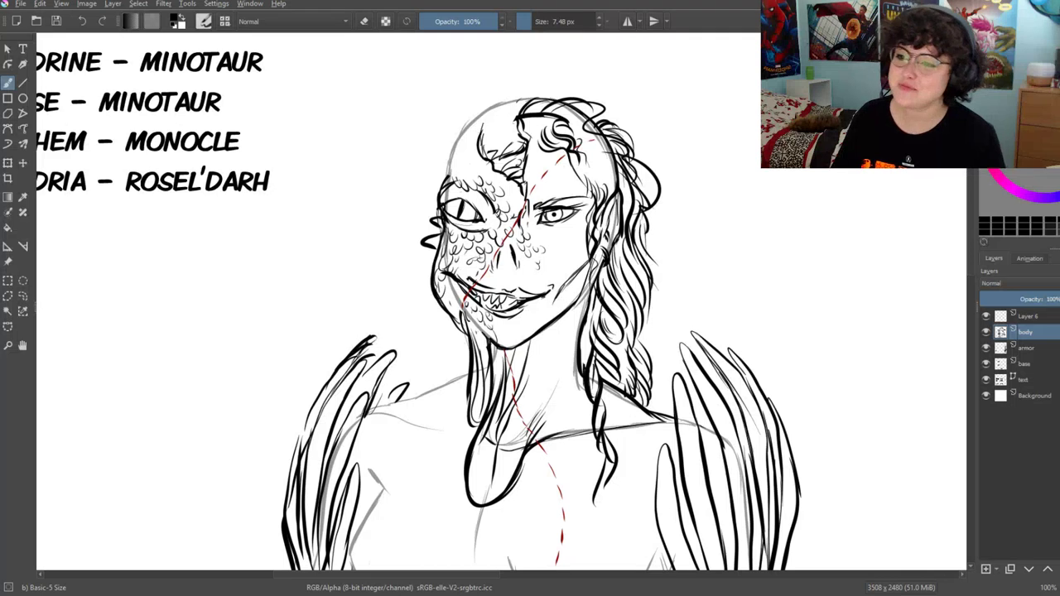
drag(469, 113, 489, 151)
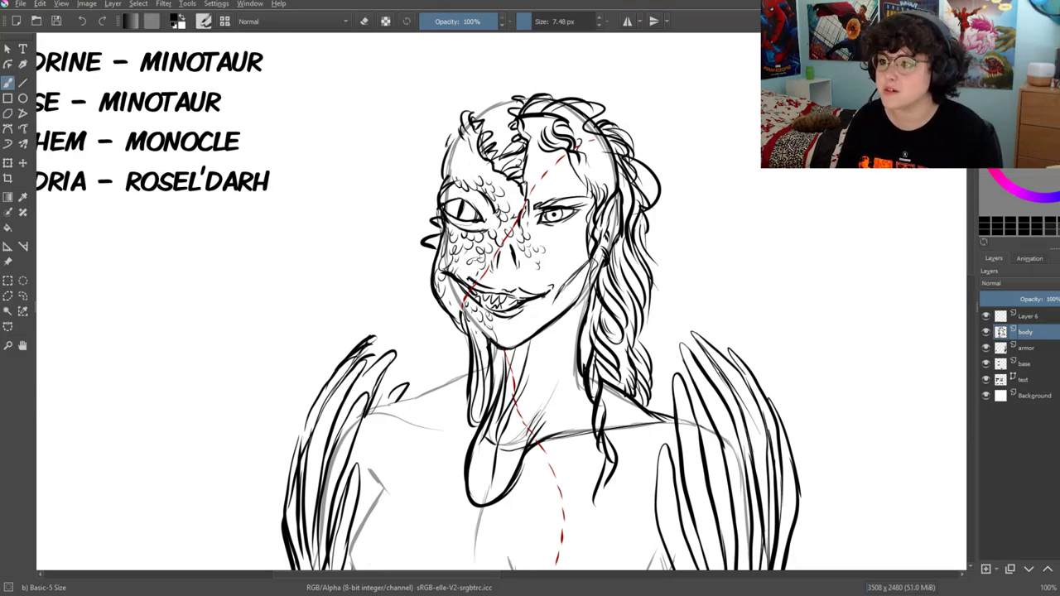
click(366, 21)
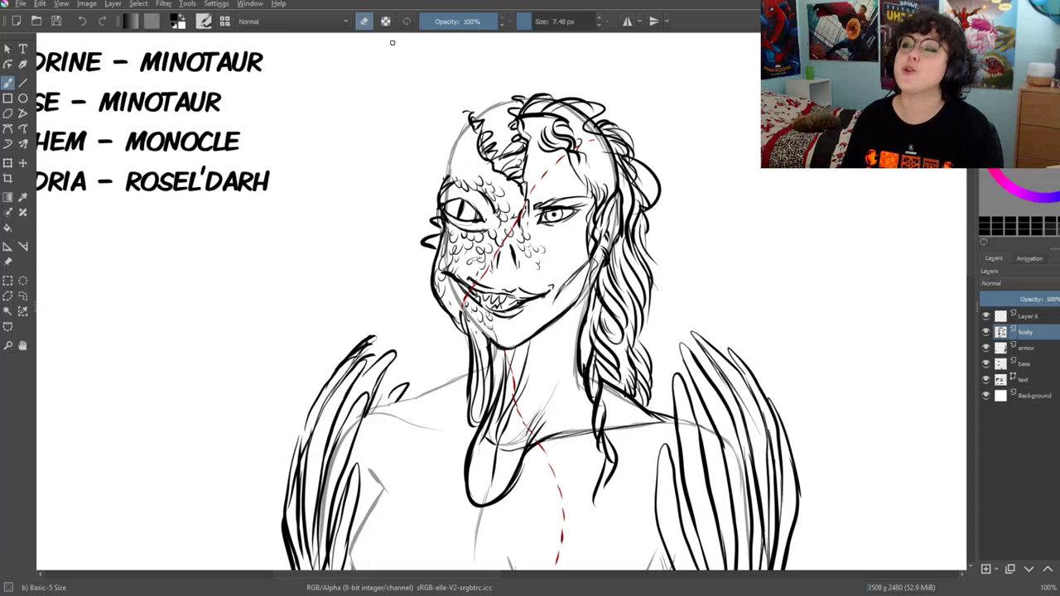
click(365, 21)
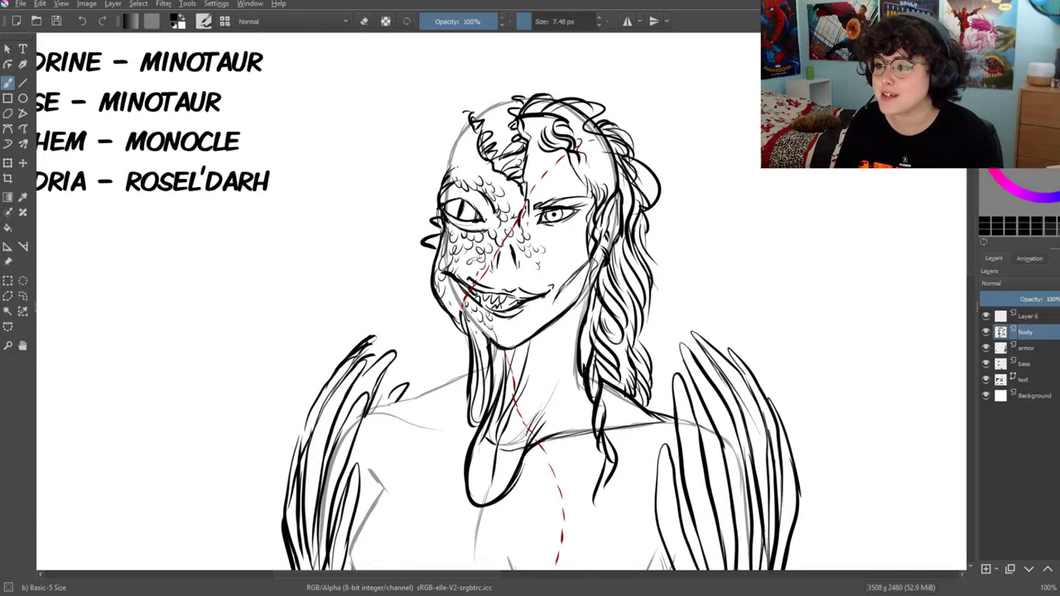
drag(440, 94, 445, 146)
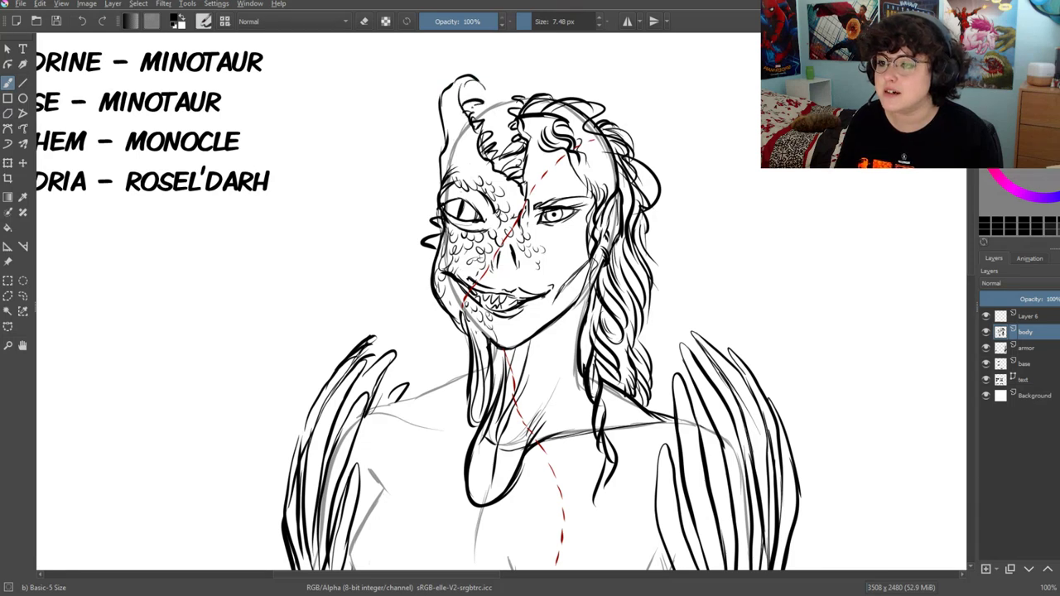
mouse_move(498, 97)
mouse_down()
mouse_move(492, 112)
mouse_move(521, 110)
mouse_up()
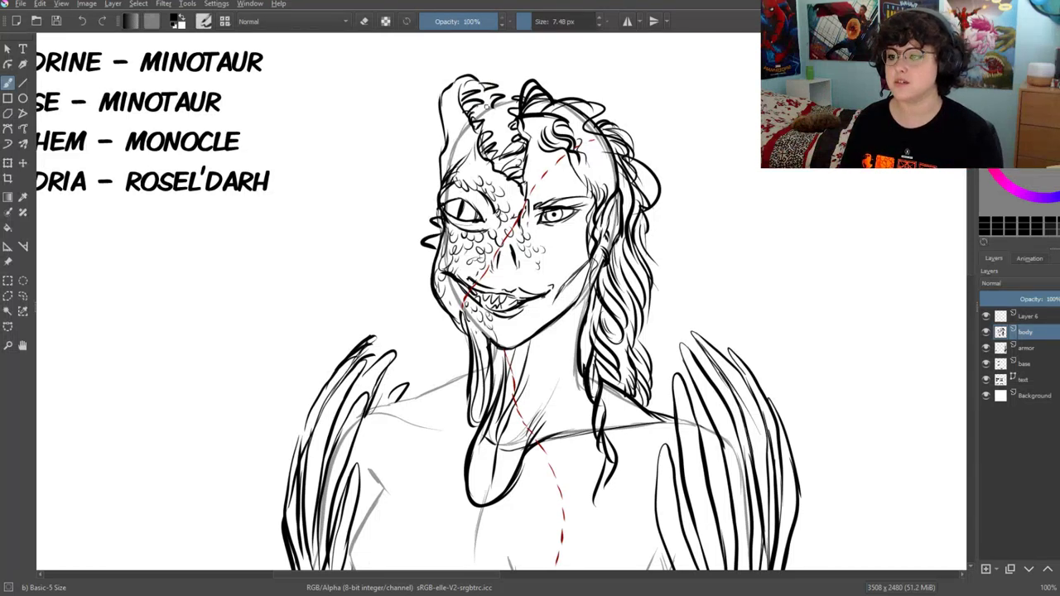
Erase around the dragon eye and left cheek, then shrink the brush to 3.94 px
click(365, 20)
drag(542, 21, 571, 20)
mouse_move(480, 190)
mouse_down()
mouse_move(464, 232)
mouse_move(449, 183)
mouse_move(472, 220)
mouse_up()
drag(571, 21, 527, 20)
click(364, 21)
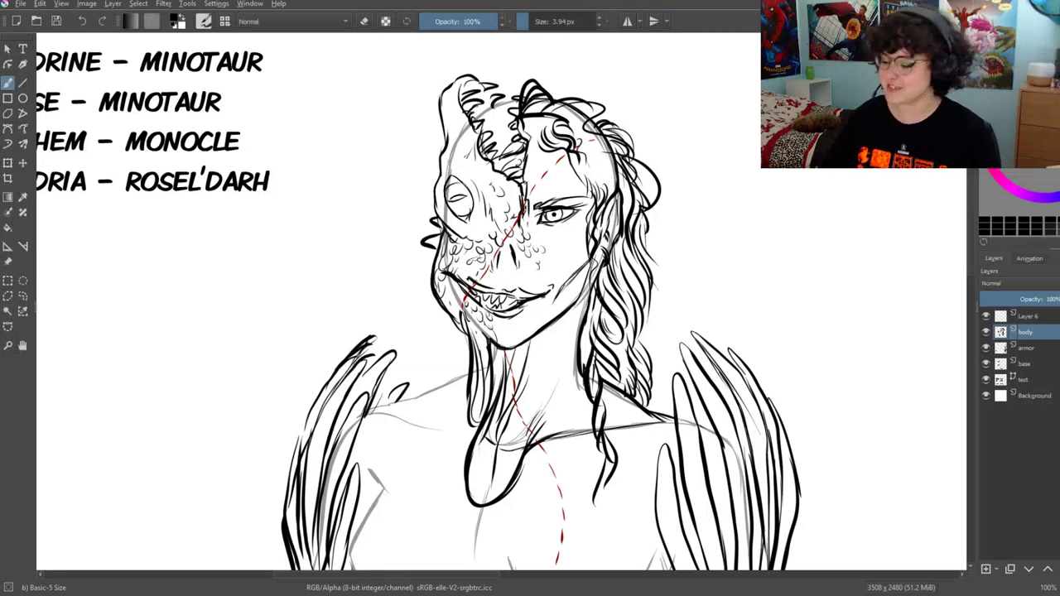
Save the drawing and pan to bring the name list into view
key(ctrl+s)
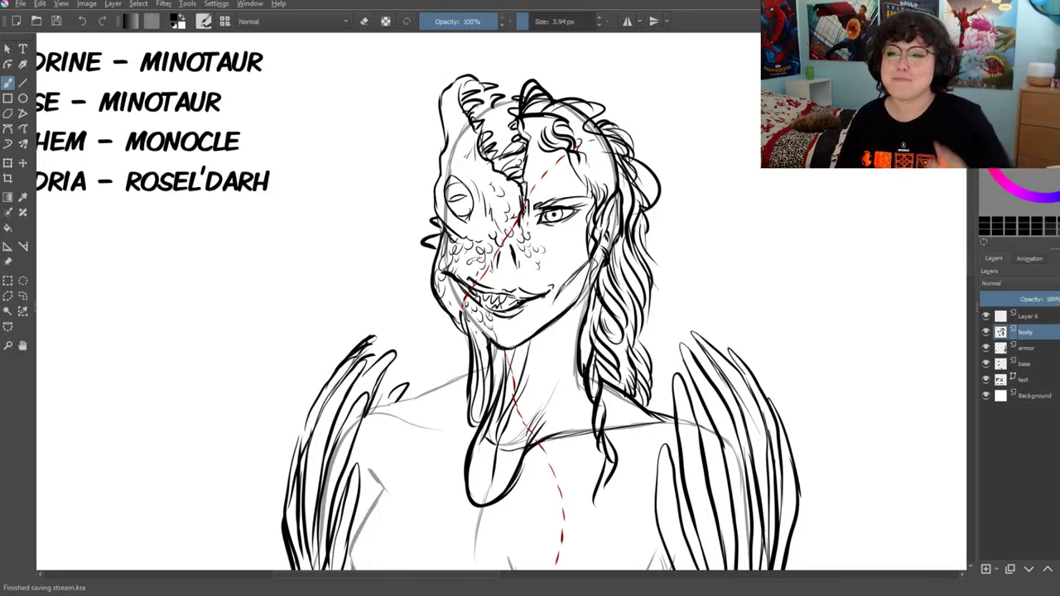
drag(530, 331, 518, 276)
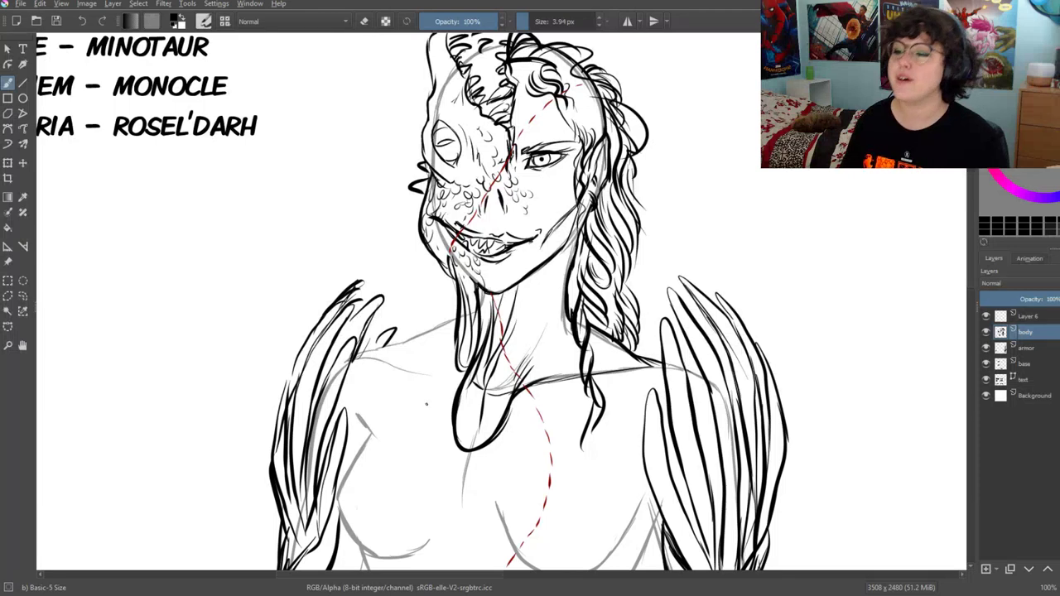
mouse_move(432, 360)
mouse_down()
mouse_move(461, 327)
mouse_move(494, 316)
mouse_move(507, 446)
mouse_up()
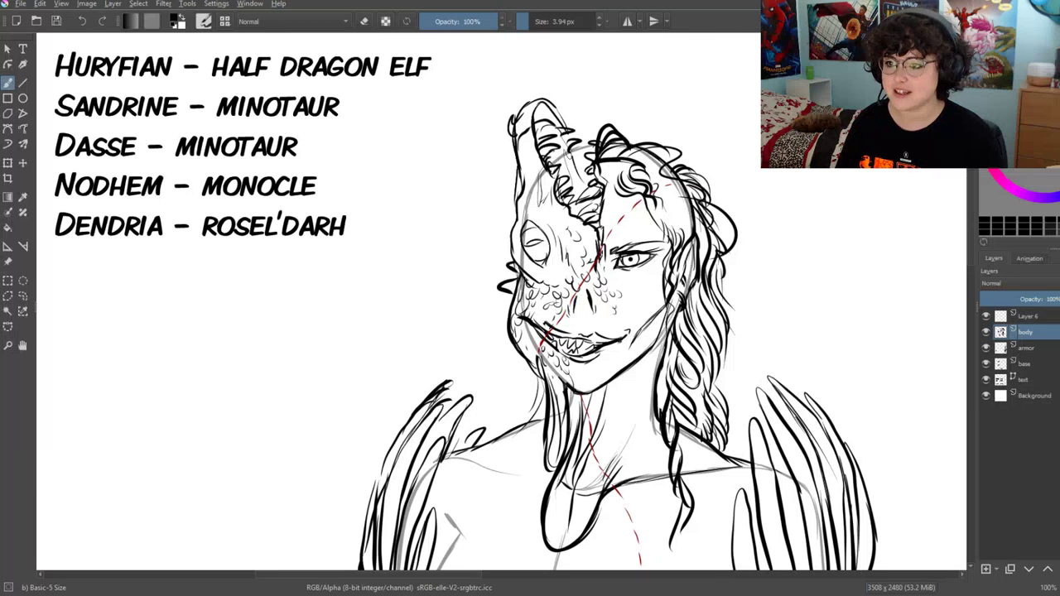
Draw a curly strand above the head, extra hair, and spiky fins along the dragon side
drag(569, 131, 622, 71)
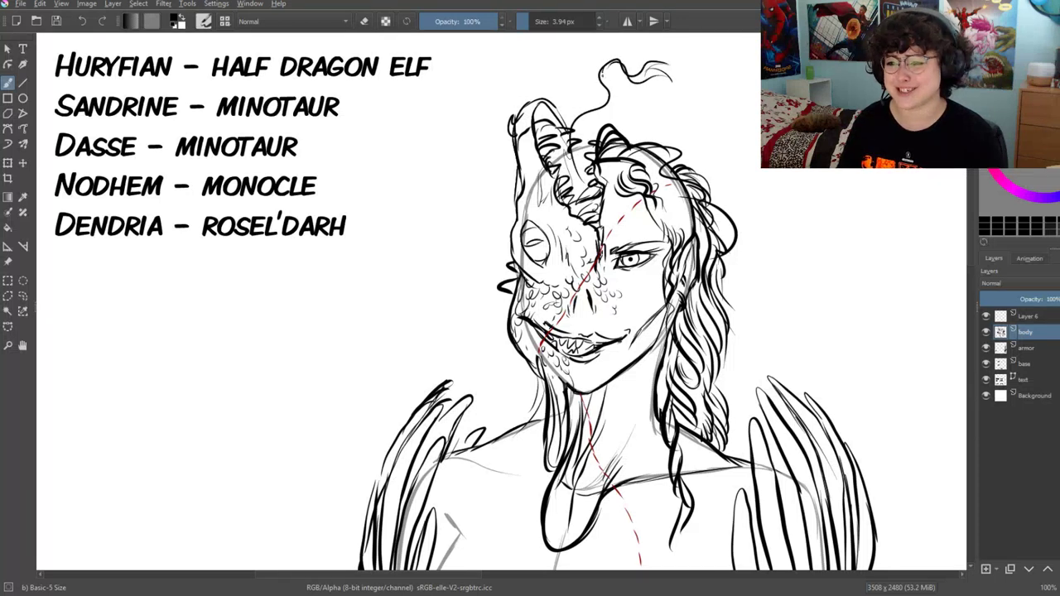
drag(583, 123, 593, 187)
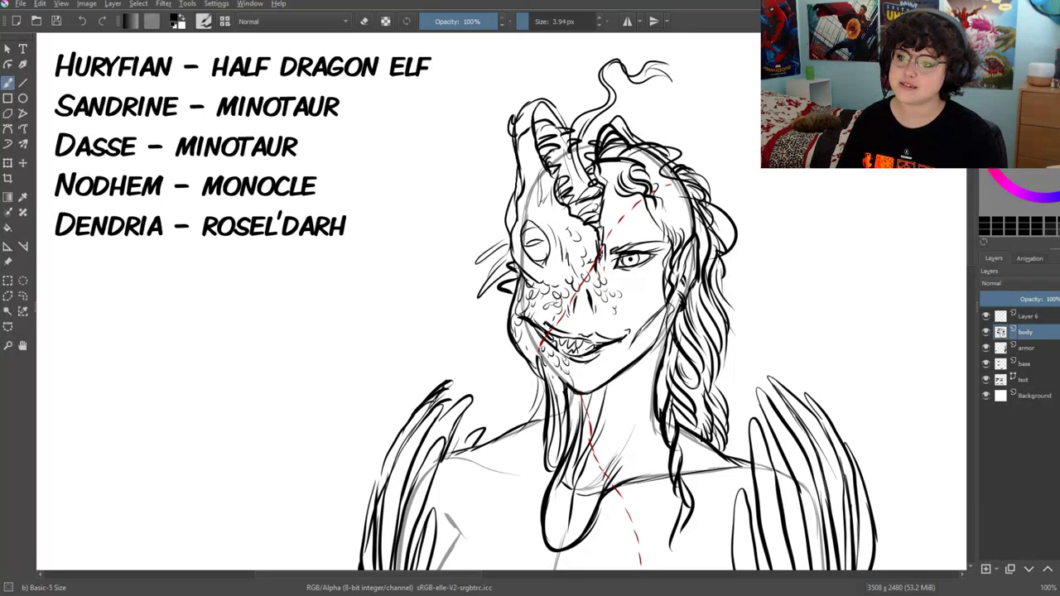
drag(504, 293, 490, 313)
mouse_move(520, 300)
mouse_down()
mouse_move(470, 331)
mouse_move(502, 402)
mouse_up()
drag(526, 363, 510, 408)
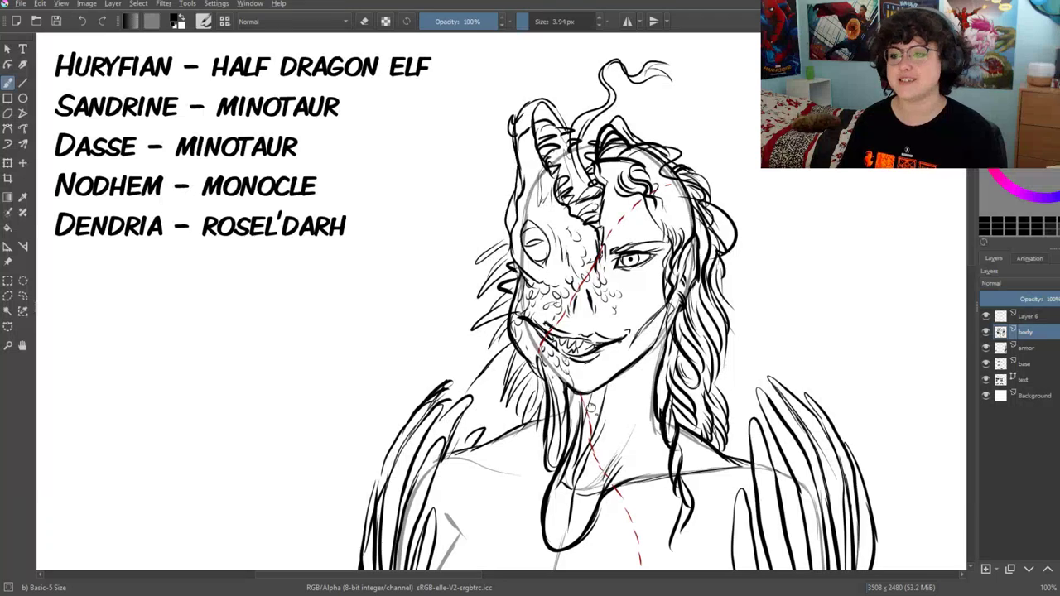
drag(590, 404, 523, 364)
Zoom out, enlarge the brush, and fade the base sketch layer to 21% opacity
click(8, 346)
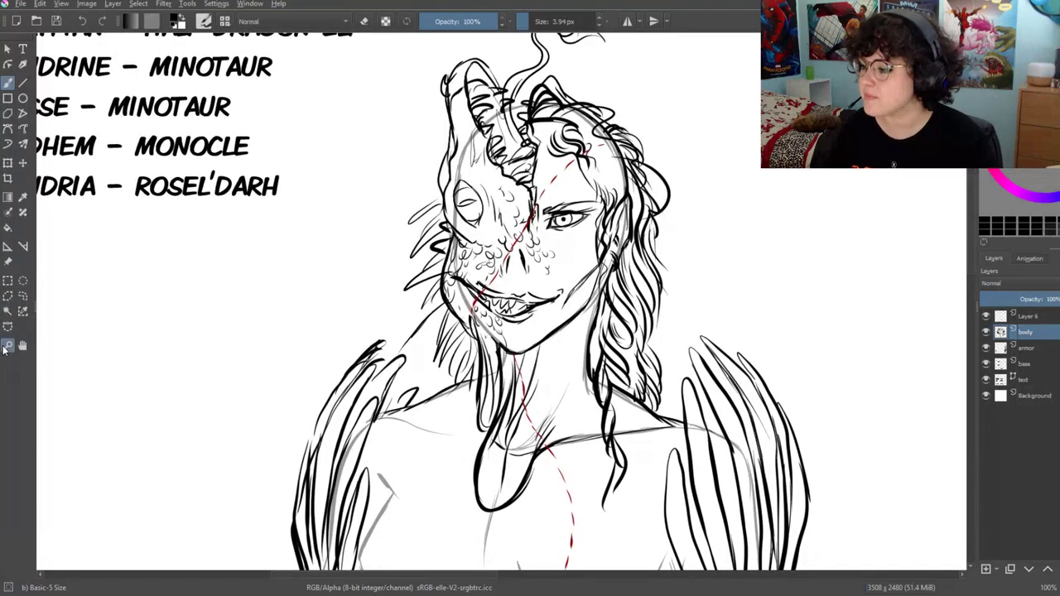
key(minus)
key(minus)
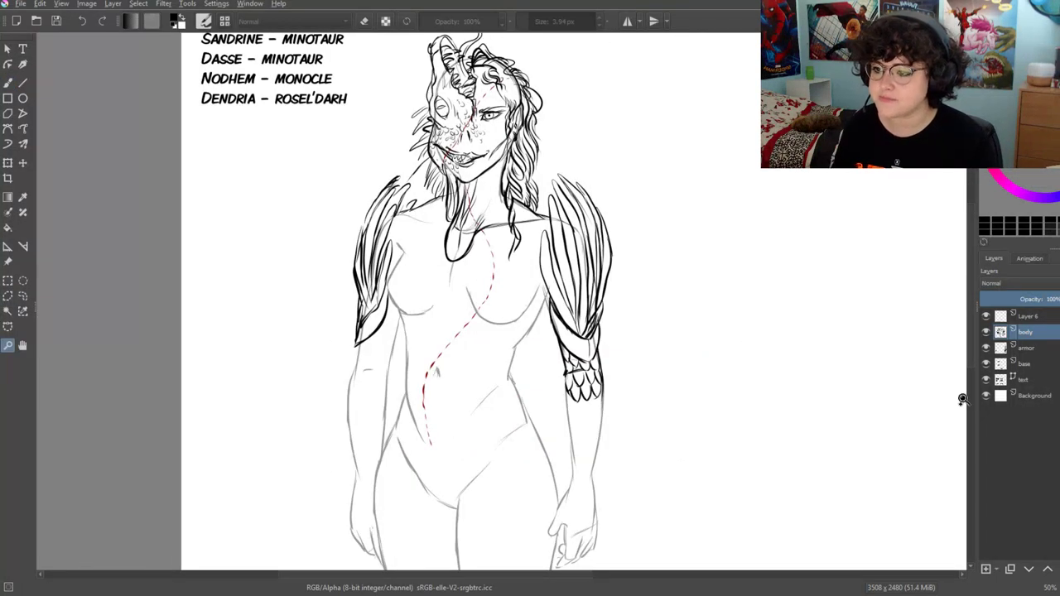
mouse_move(440, 390)
mouse_down()
mouse_move(528, 270)
mouse_move(491, 311)
mouse_move(482, 344)
mouse_up()
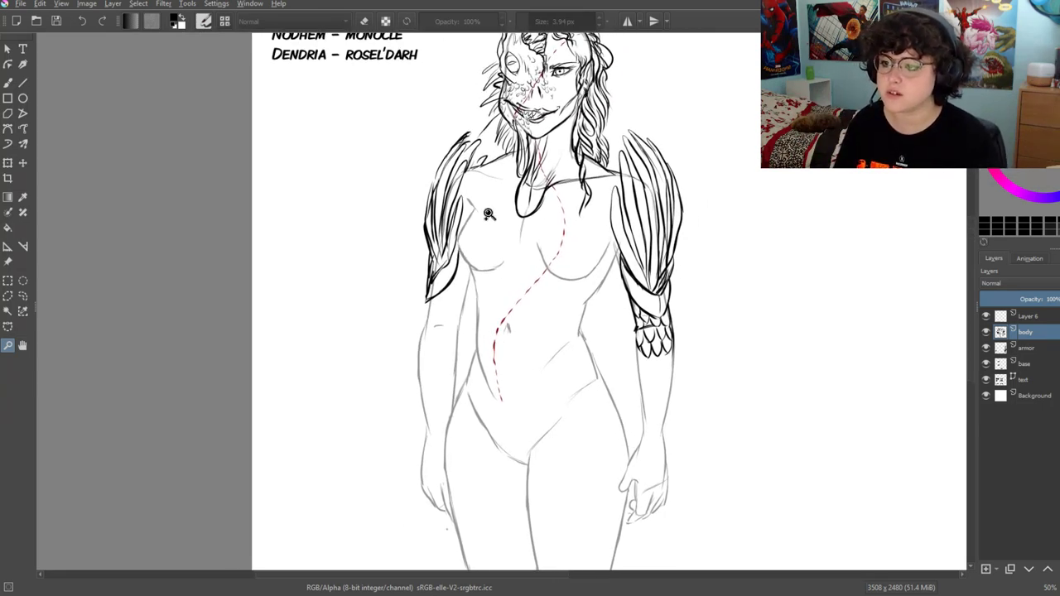
key(b)
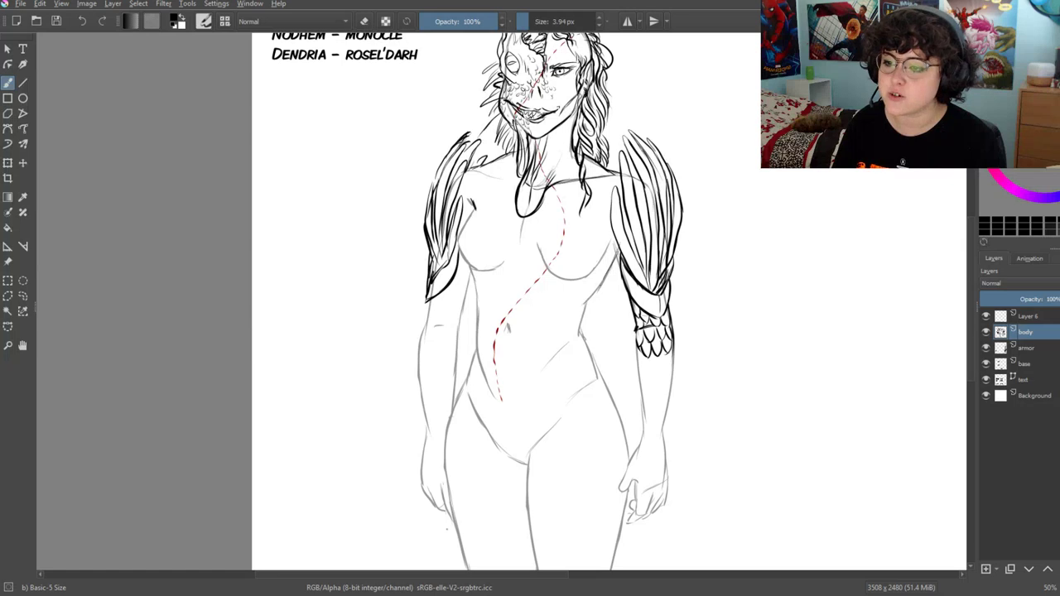
drag(526, 21, 531, 21)
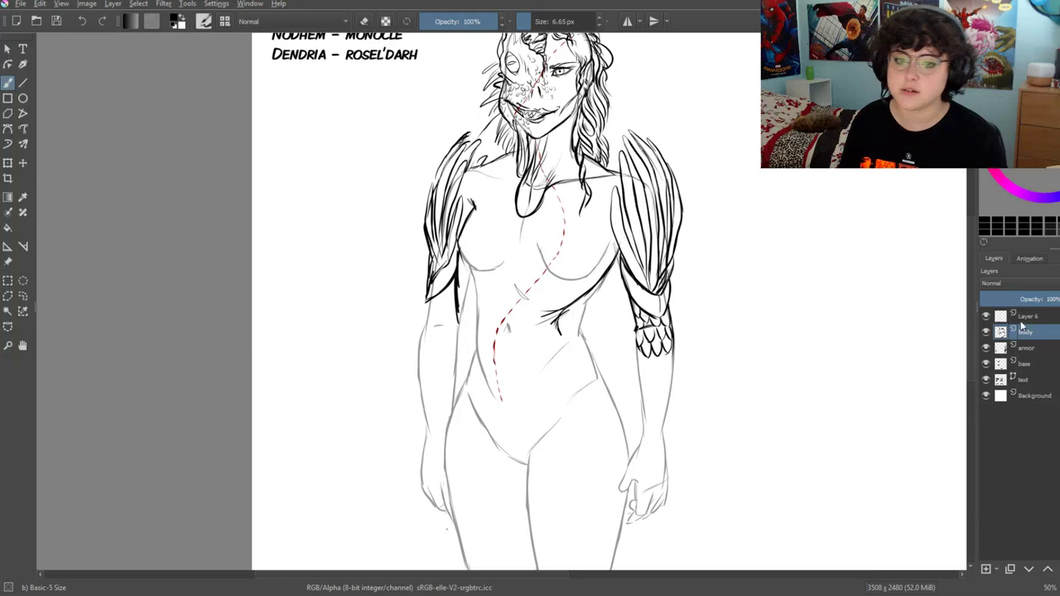
click(1025, 363)
drag(1039, 299, 999, 305)
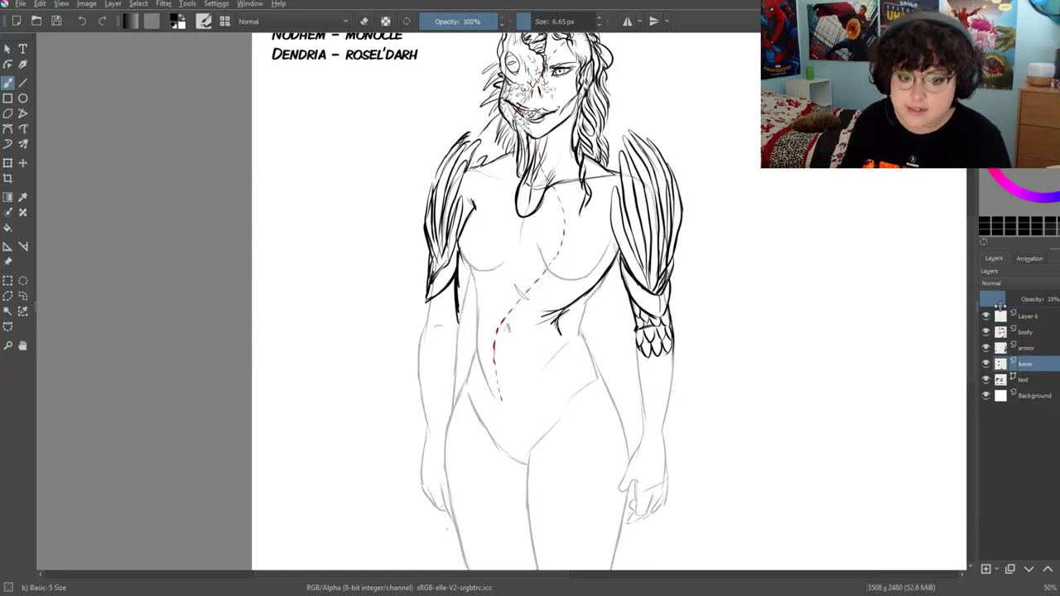
Delete Layer 6 with its red dashed line
drag(739, 212, 774, 309)
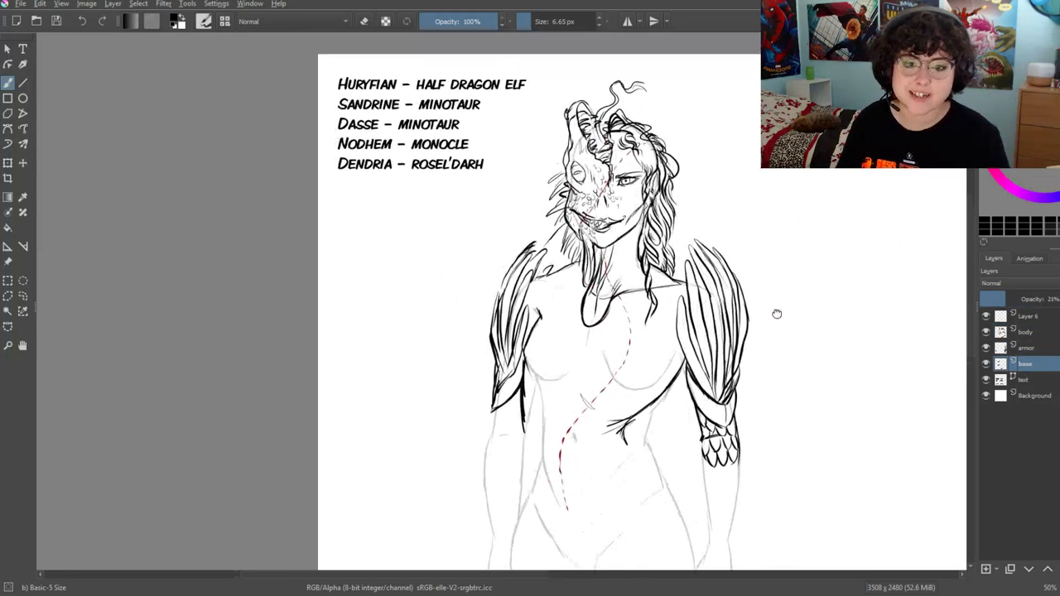
click(1028, 348)
click(1014, 317)
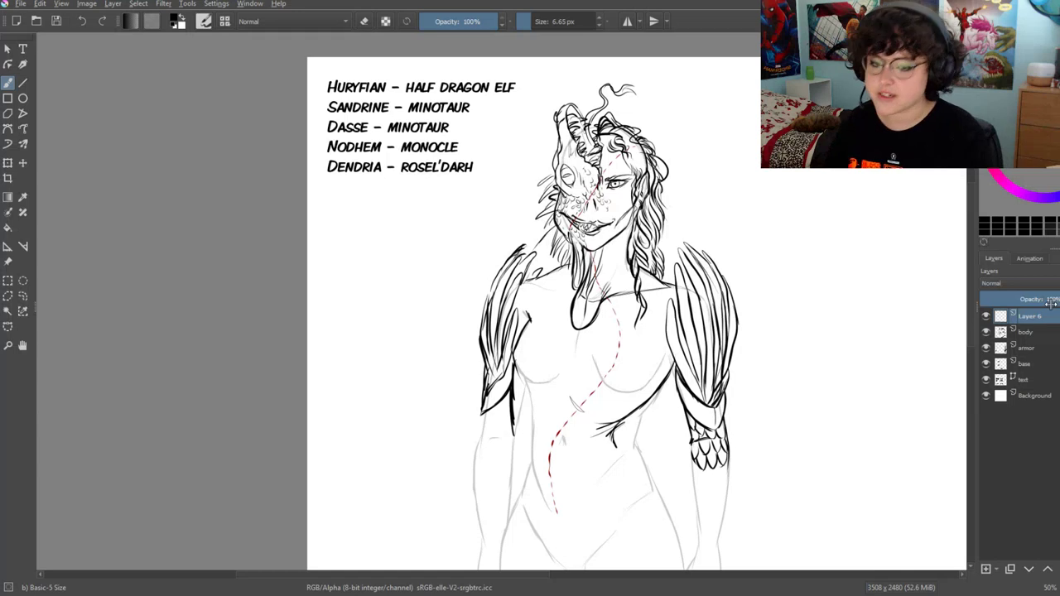
key(shift+Delete)
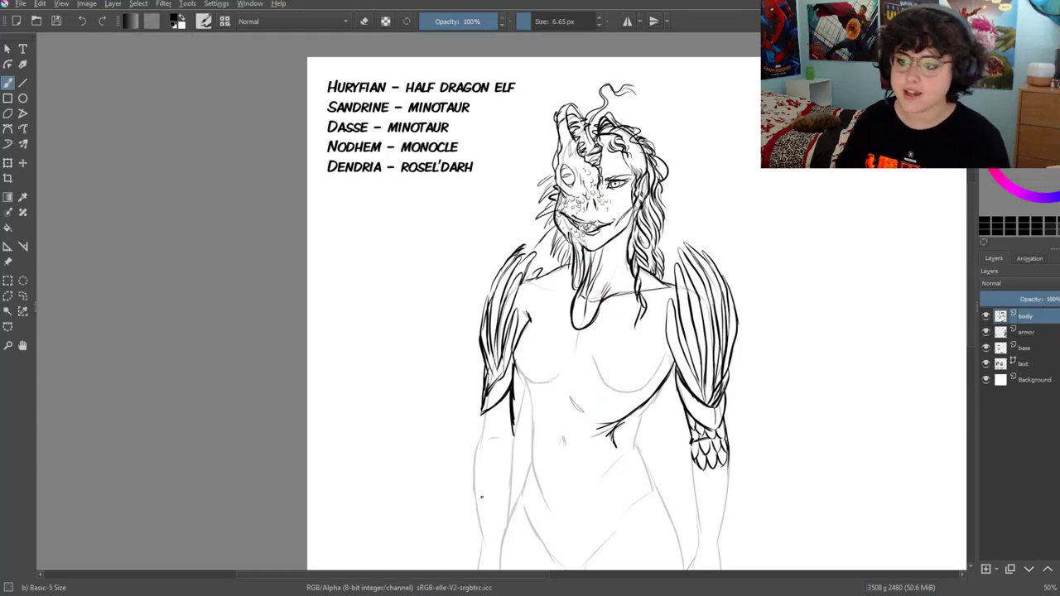
scroll(629, 331, down, 3)
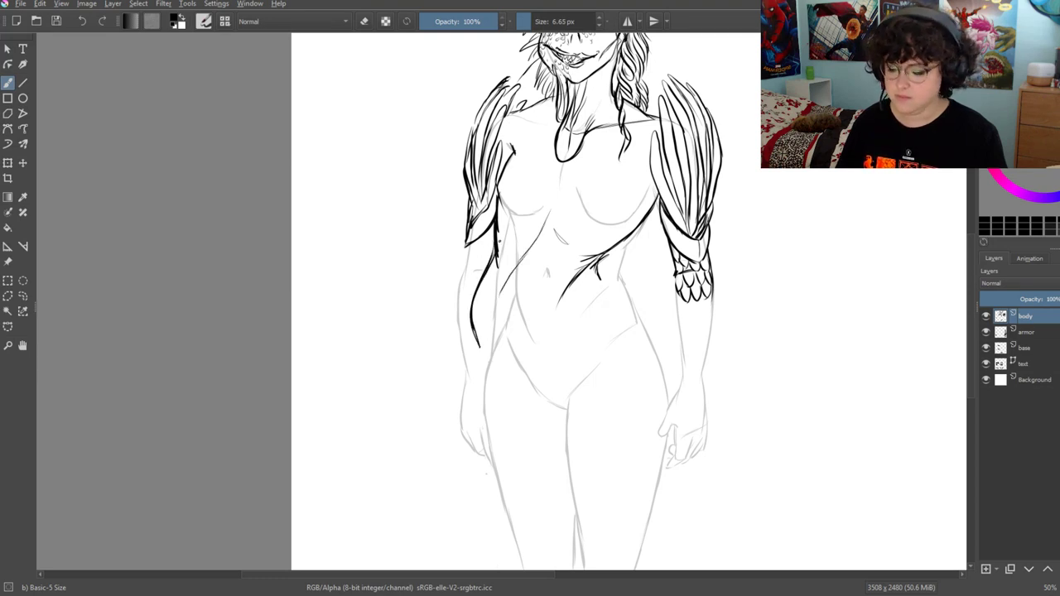
Save, then reopen stream.kra from Recent Documents
key(ctrl+s)
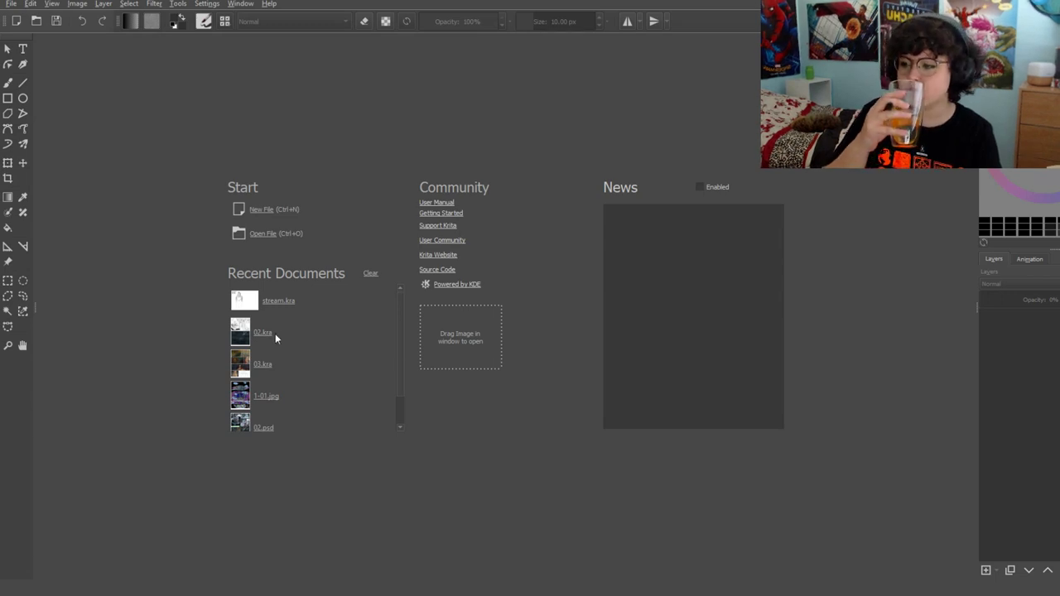
click(277, 301)
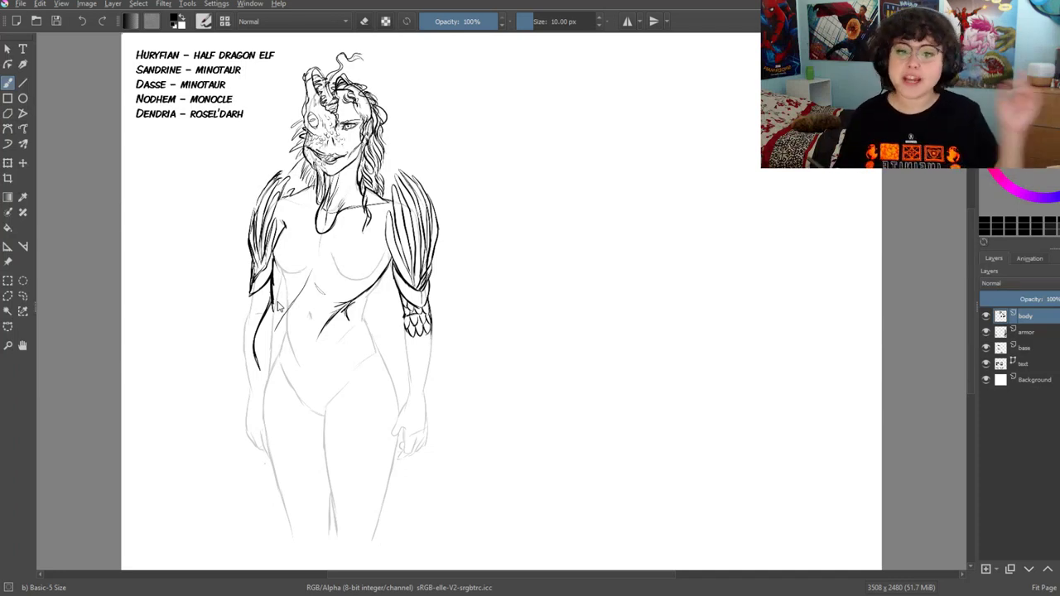
click(8, 345)
Zoom into the upper body and ink the lower edge of the armband
drag(320, 359, 389, 280)
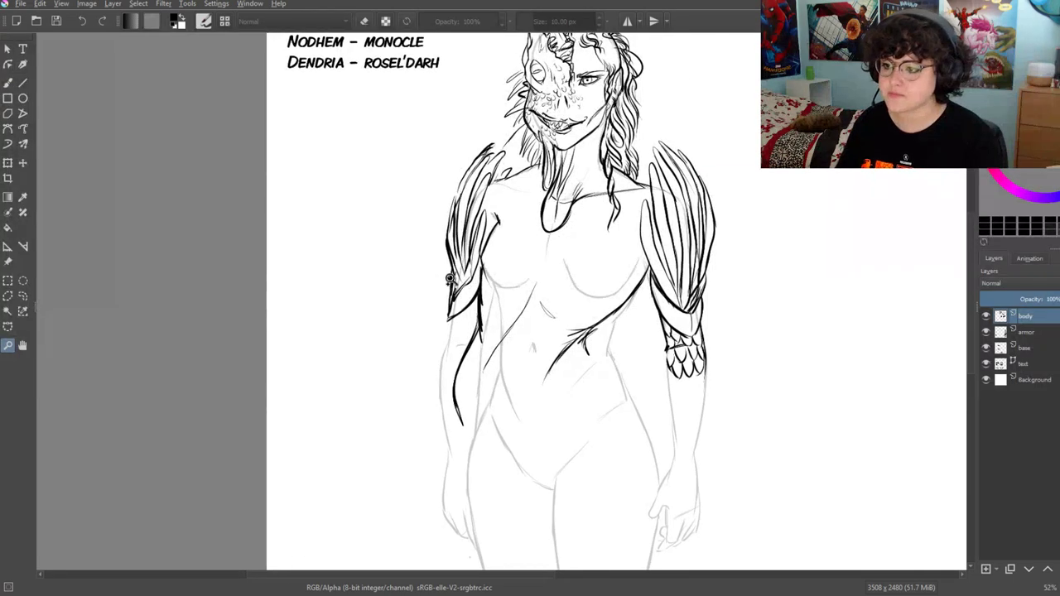
key(b)
mouse_move(653, 359)
mouse_down()
mouse_move(655, 313)
mouse_move(670, 296)
mouse_up()
drag(707, 327, 574, 349)
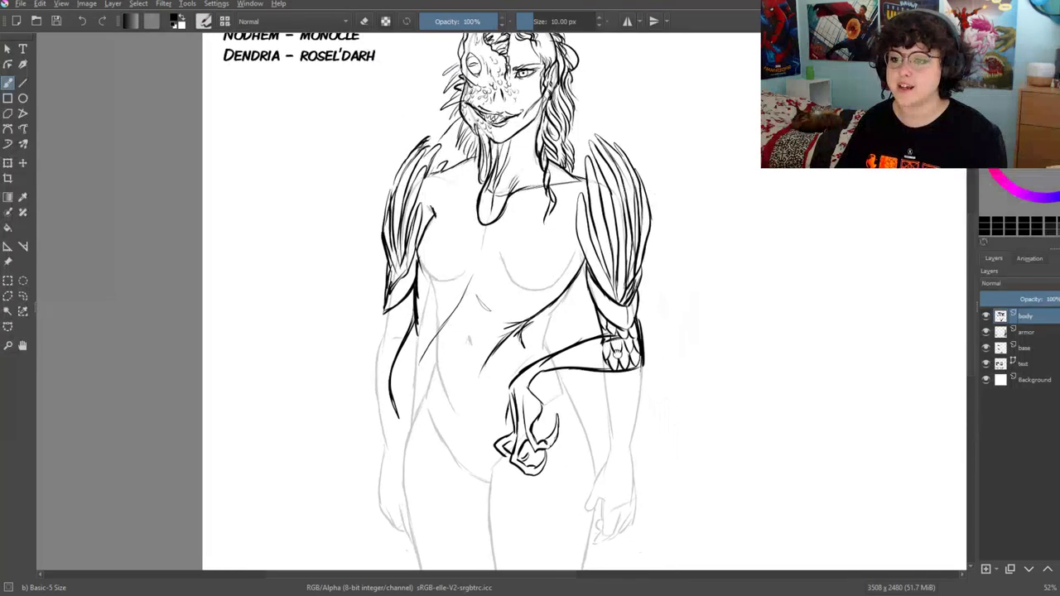
Hide the base sketch layer and fade the armor layer to about 8% opacity
click(986, 349)
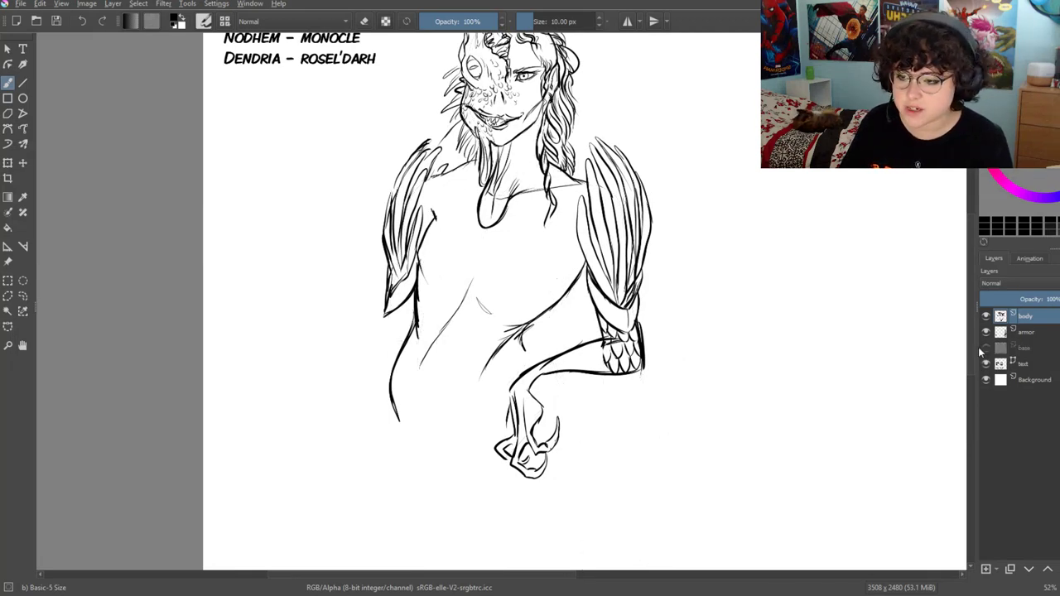
click(985, 331)
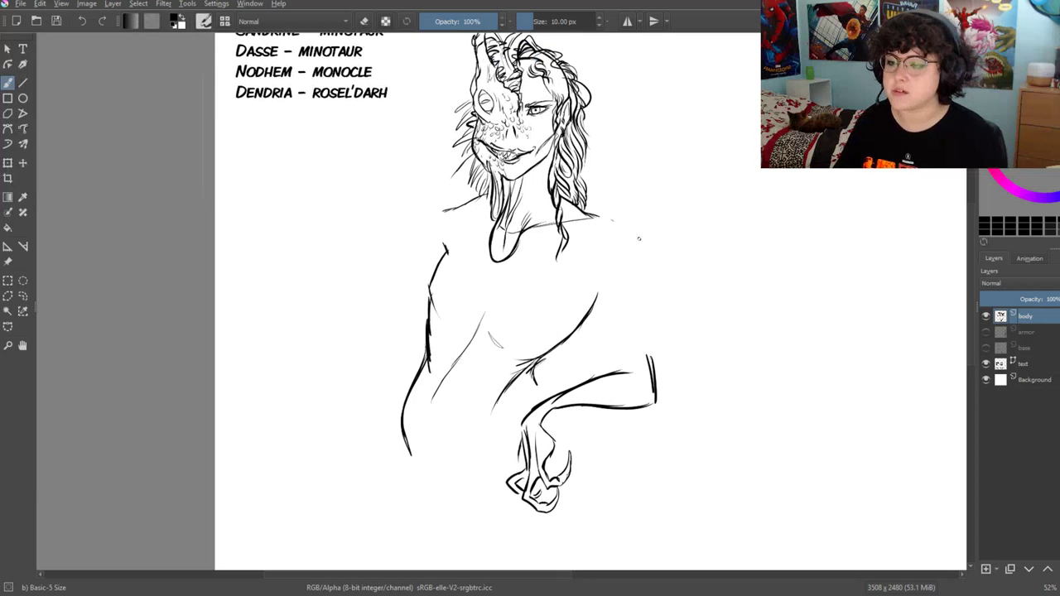
click(985, 331)
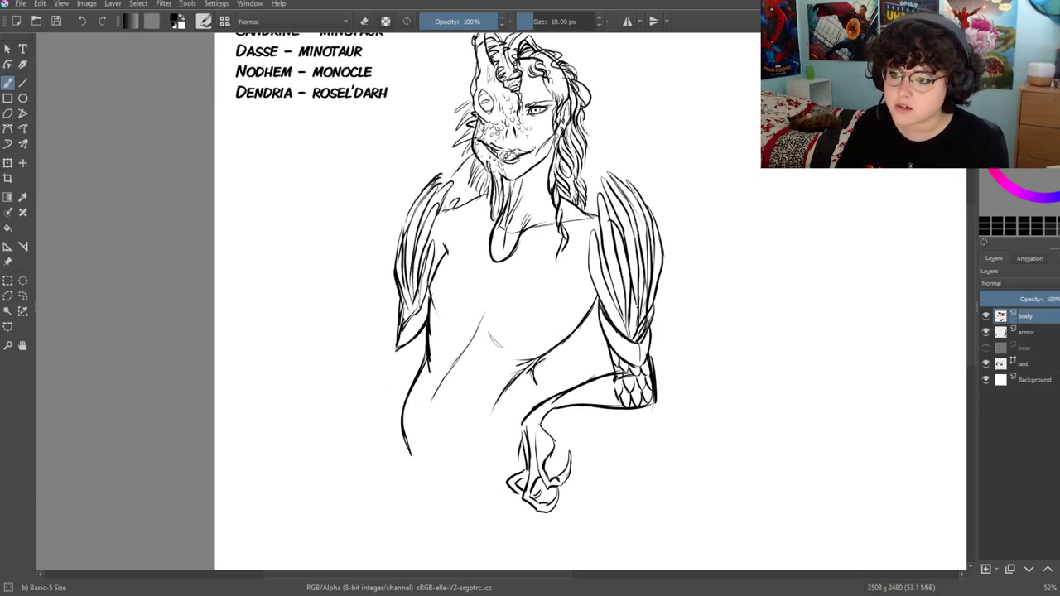
click(1026, 331)
drag(1030, 299, 988, 300)
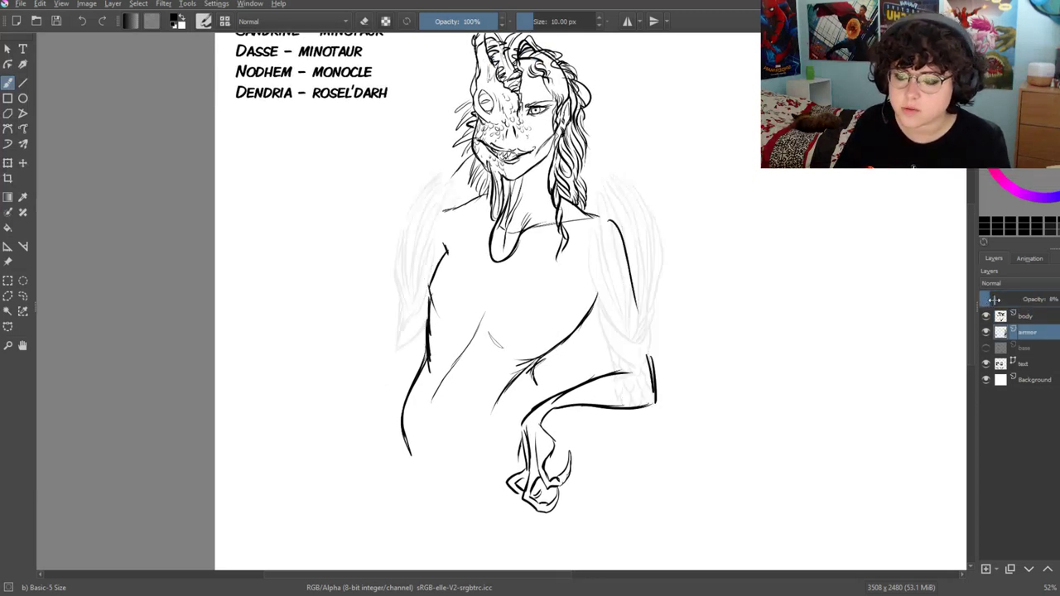
click(1025, 315)
scroll(555, 328, down, 2)
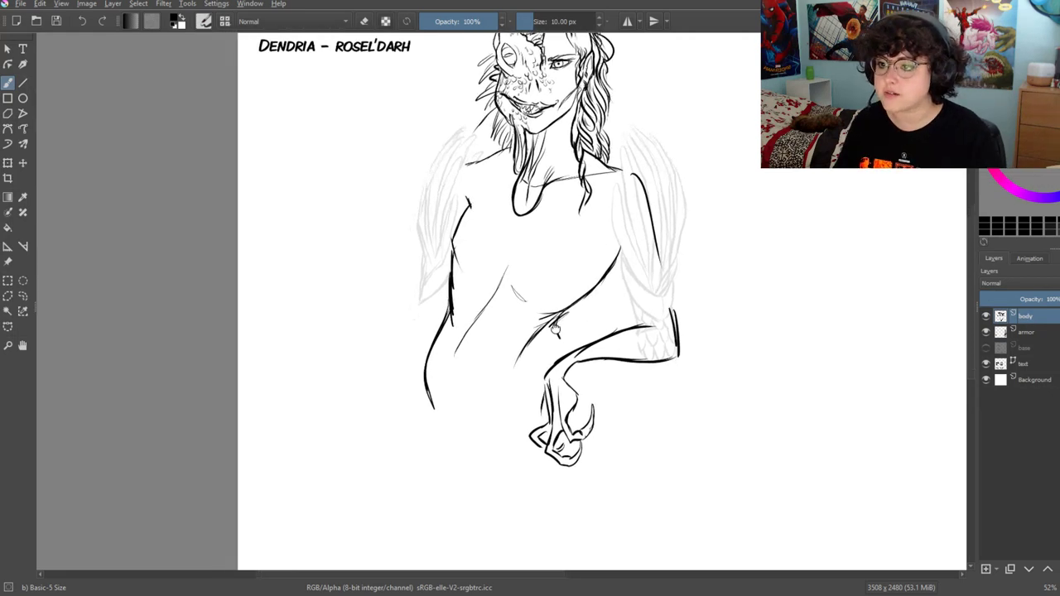
scroll(538, 331, up, 1)
Outline the hanging arm on the body layer with a polygonal selection
click(8, 295)
click(574, 361)
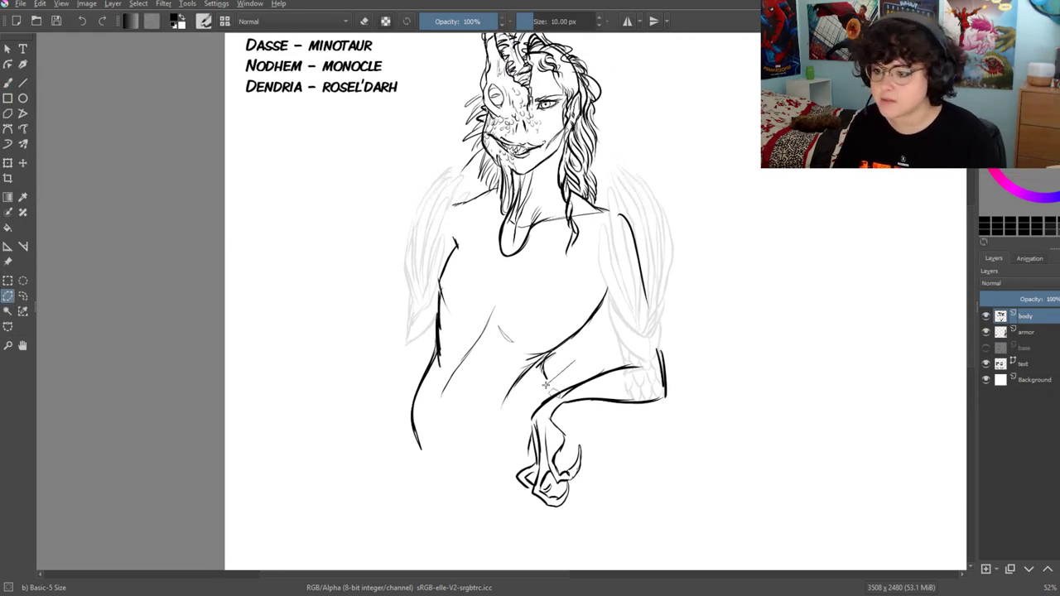
click(492, 430)
click(477, 501)
click(513, 540)
click(620, 537)
click(699, 340)
click(574, 361)
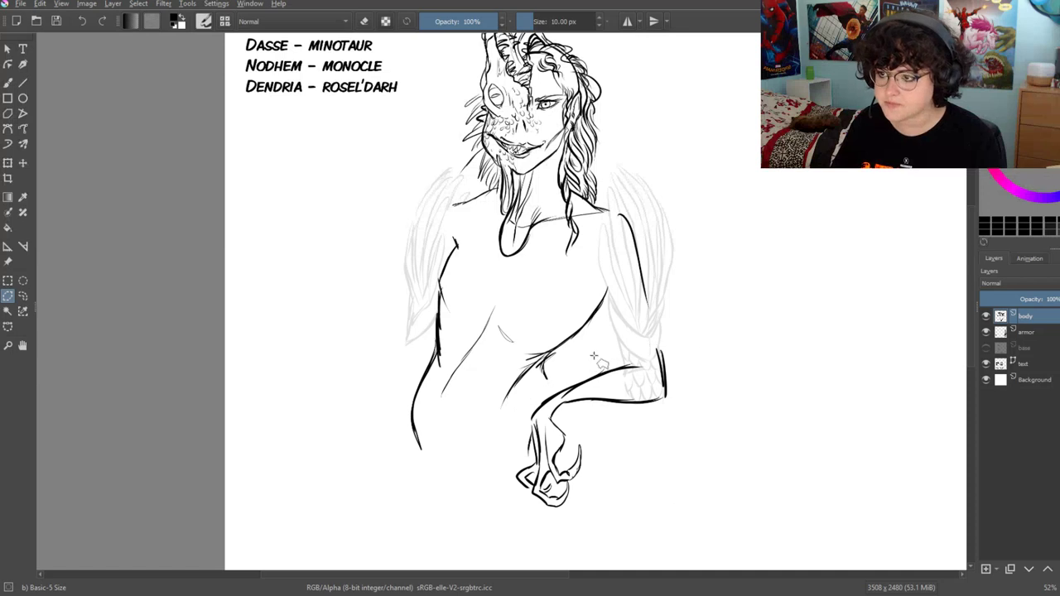
key(b)
Rotate the arm about 25° clockwise, move it up-left across the torso, then deselect
click(8, 164)
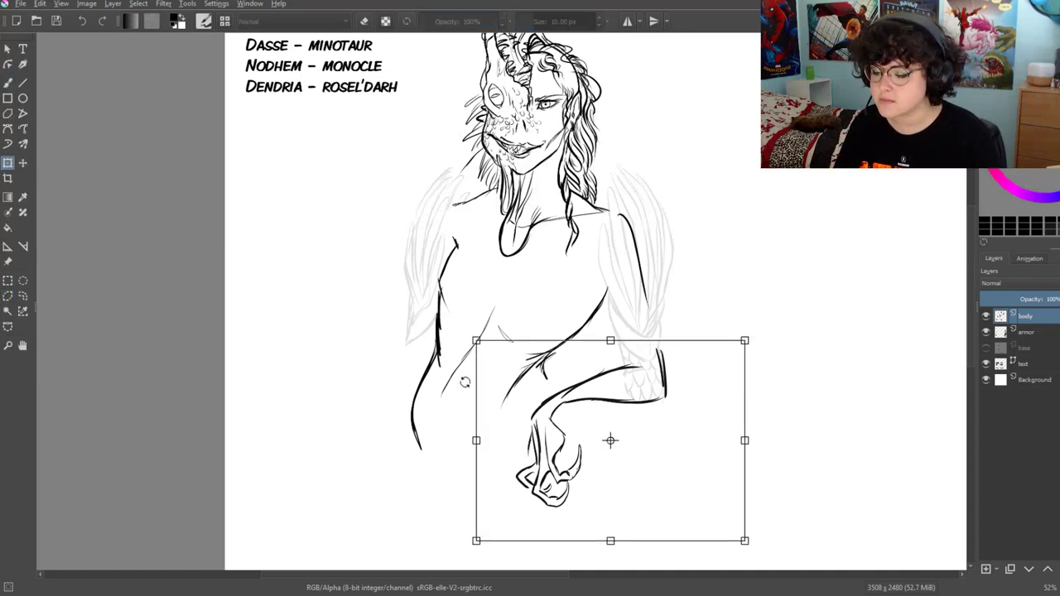
drag(464, 381, 504, 324)
mouse_move(595, 377)
mouse_down()
mouse_move(554, 317)
mouse_move(560, 333)
mouse_up()
drag(563, 382, 562, 364)
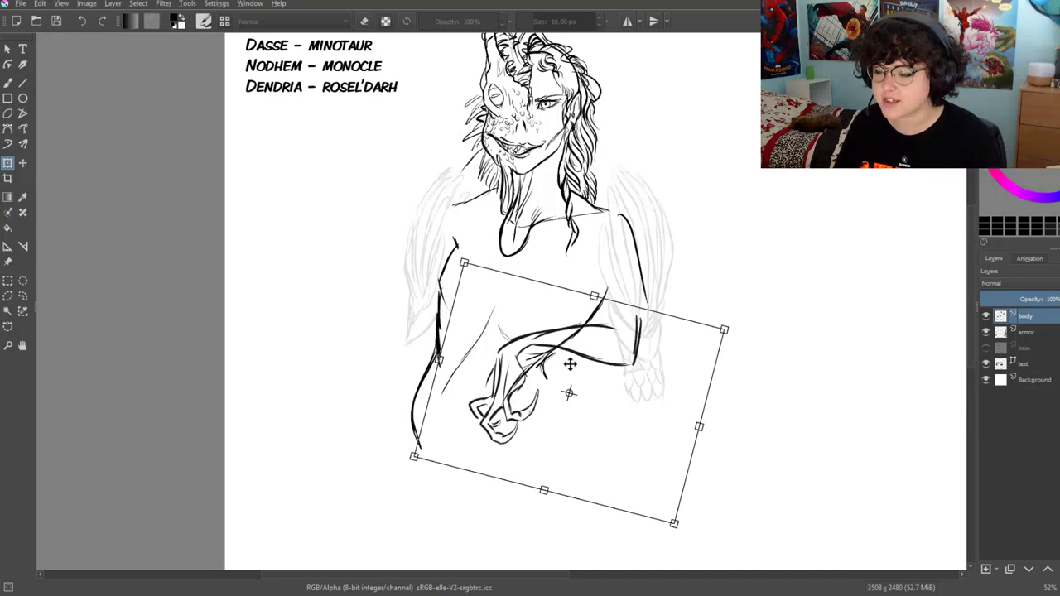
click(8, 82)
click(9, 281)
click(508, 291)
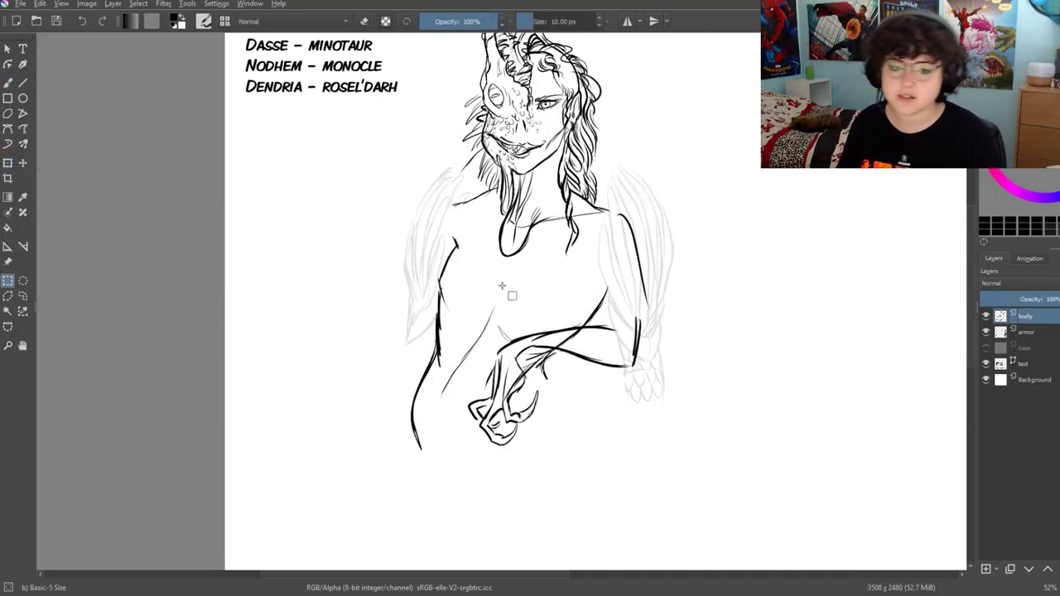
key(b)
scroll(508, 291, down, 2)
drag(537, 262, 499, 328)
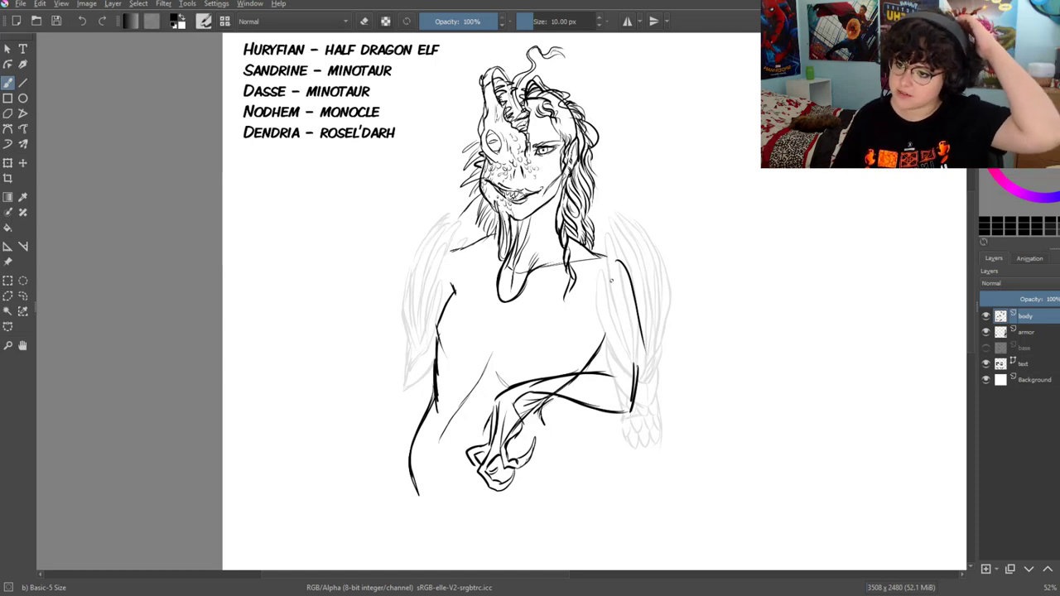
Ink the outer lines of the elf's right shoulder, arm and forearm underside
drag(627, 288, 632, 336)
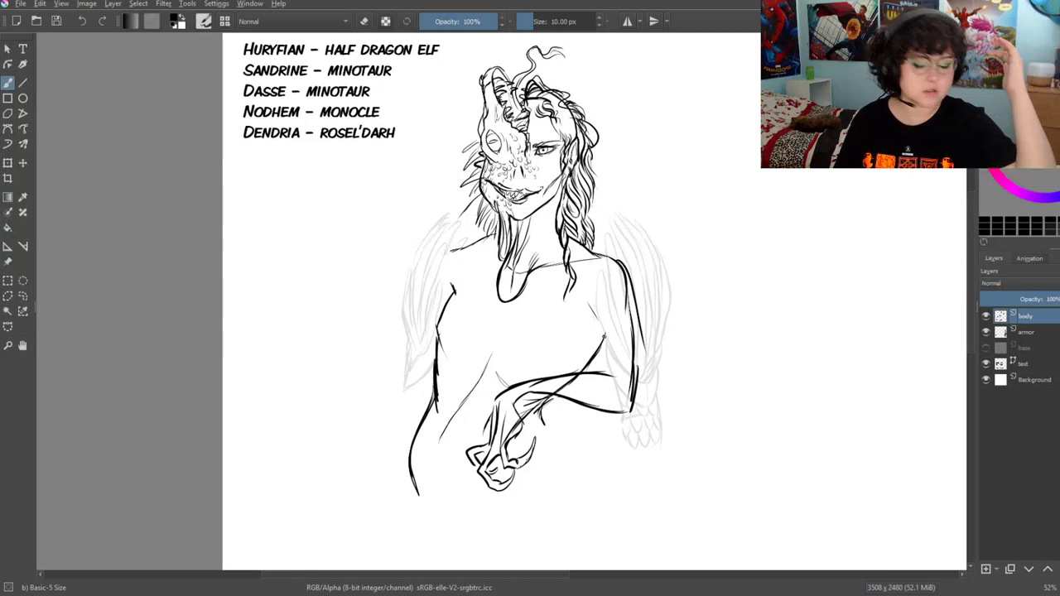
mouse_move(595, 321)
mouse_down()
mouse_move(601, 369)
mouse_move(593, 338)
mouse_up()
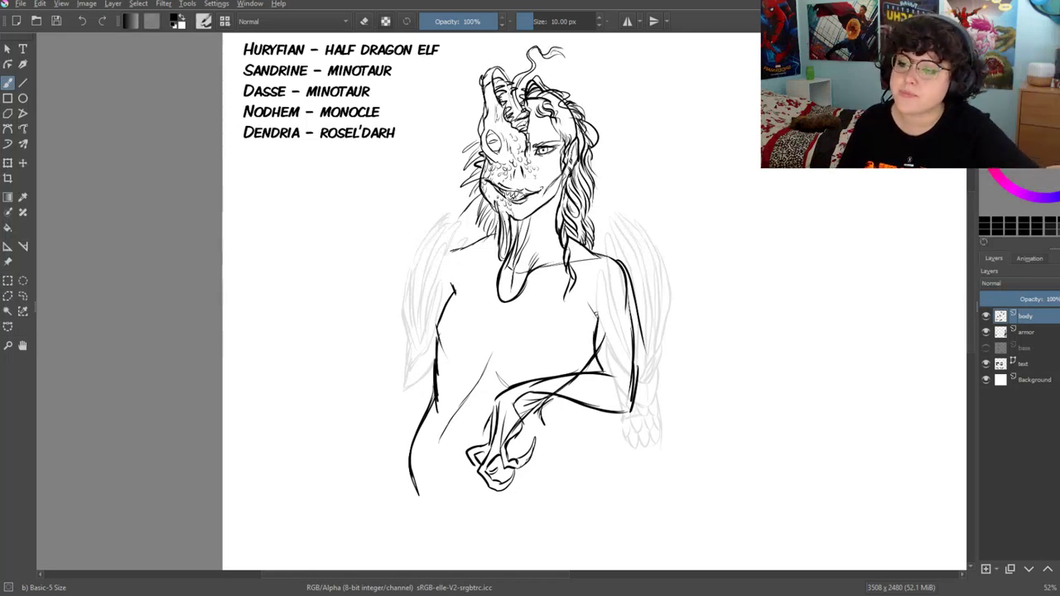
drag(583, 300, 606, 325)
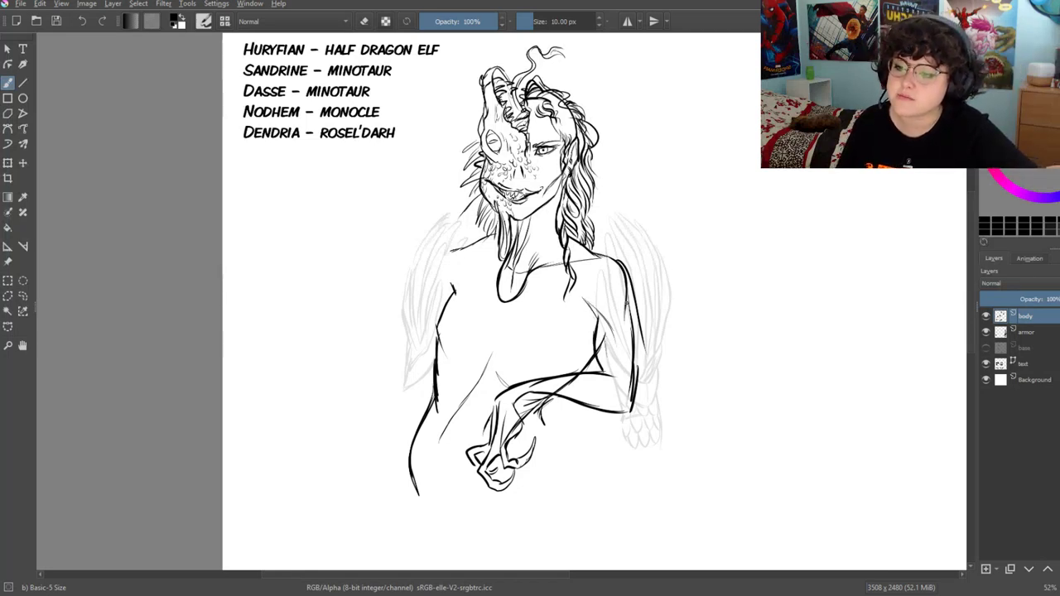
drag(634, 325, 625, 387)
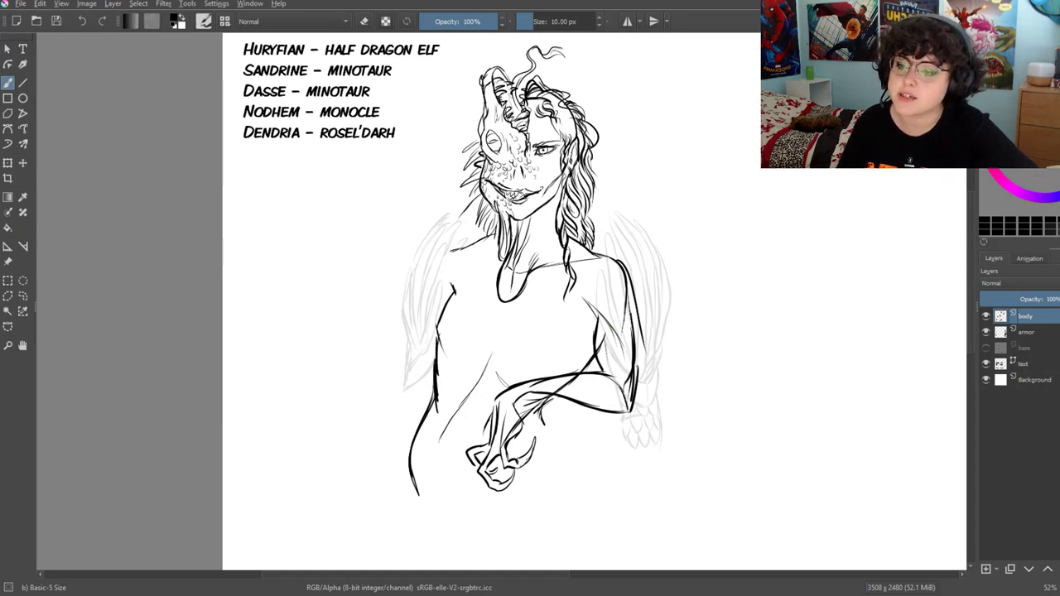
mouse_move(630, 401)
mouse_down()
mouse_move(584, 416)
mouse_move(513, 408)
mouse_up()
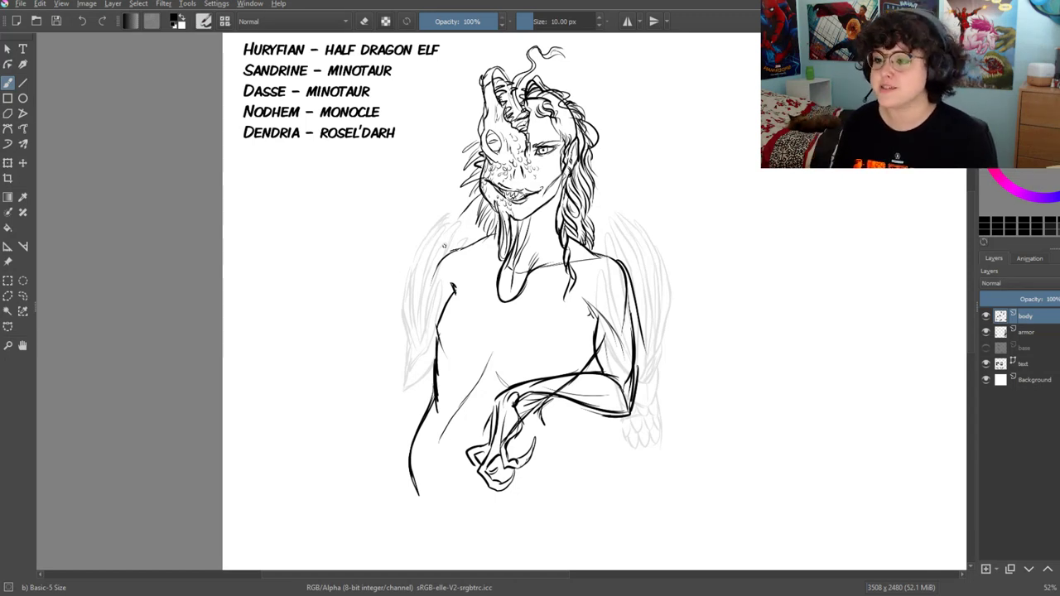
Refine the clawed hand and torso curve, then start an angular octagon stroke below the names
scroll(529, 298, down, 3)
drag(485, 250, 461, 278)
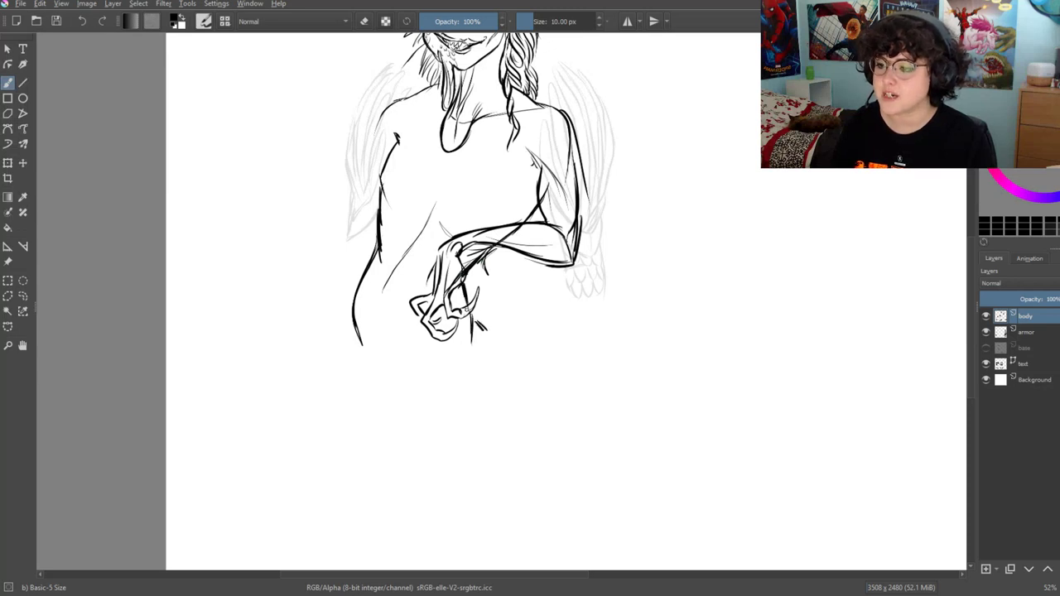
drag(358, 338, 362, 377)
mouse_move(426, 141)
mouse_down()
mouse_move(514, 240)
mouse_move(457, 262)
mouse_move(477, 307)
mouse_up()
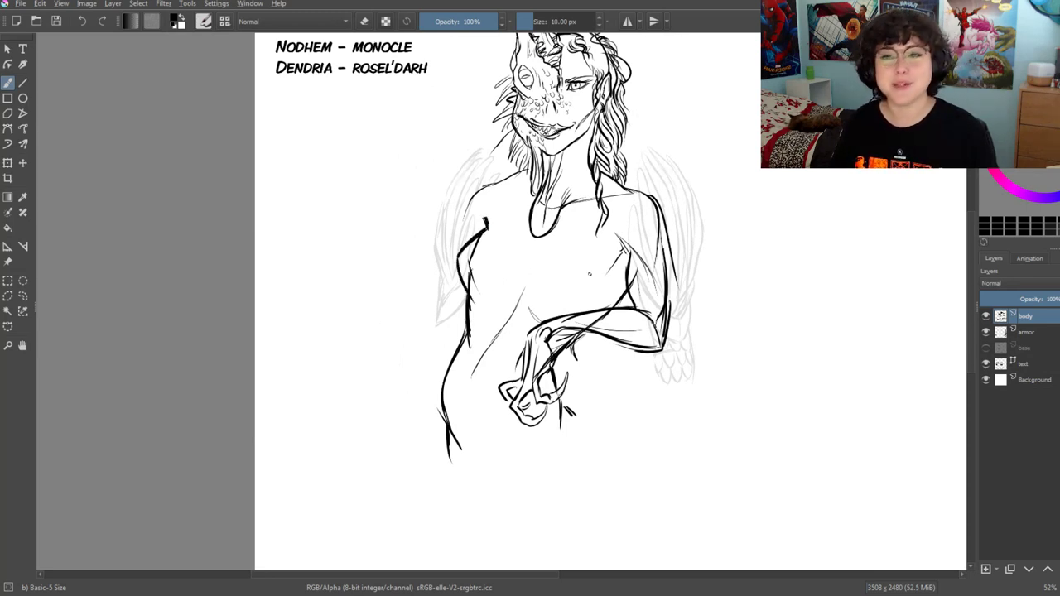
drag(605, 278, 541, 295)
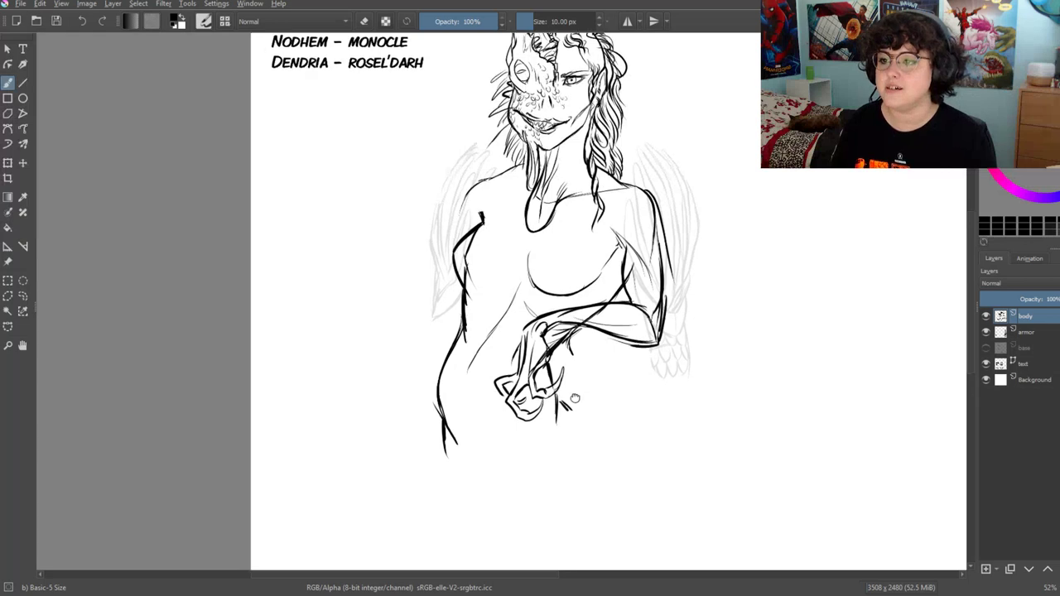
drag(534, 255, 475, 269)
key(e)
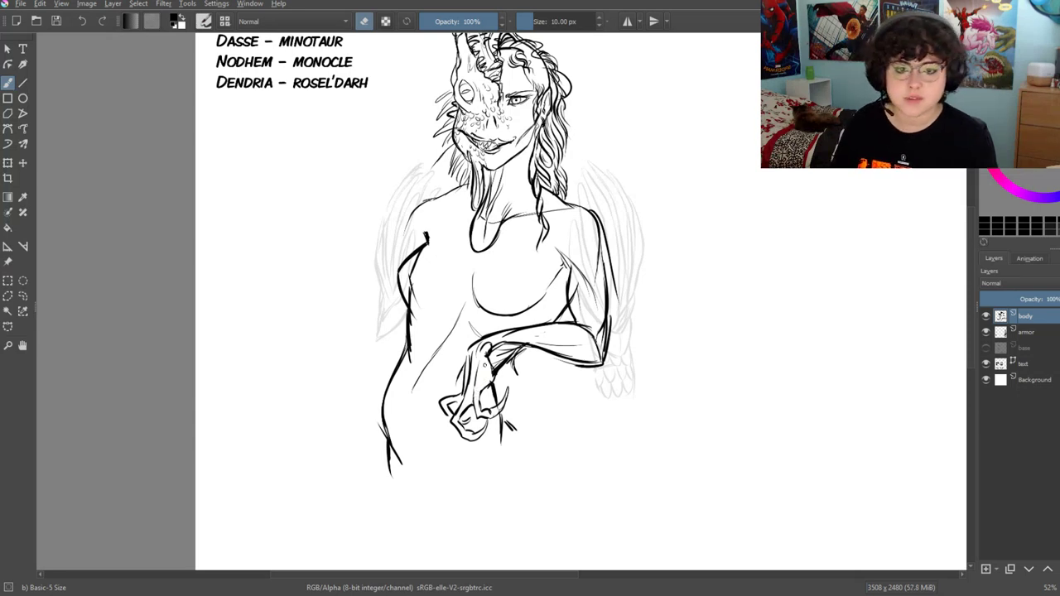
drag(477, 389, 525, 388)
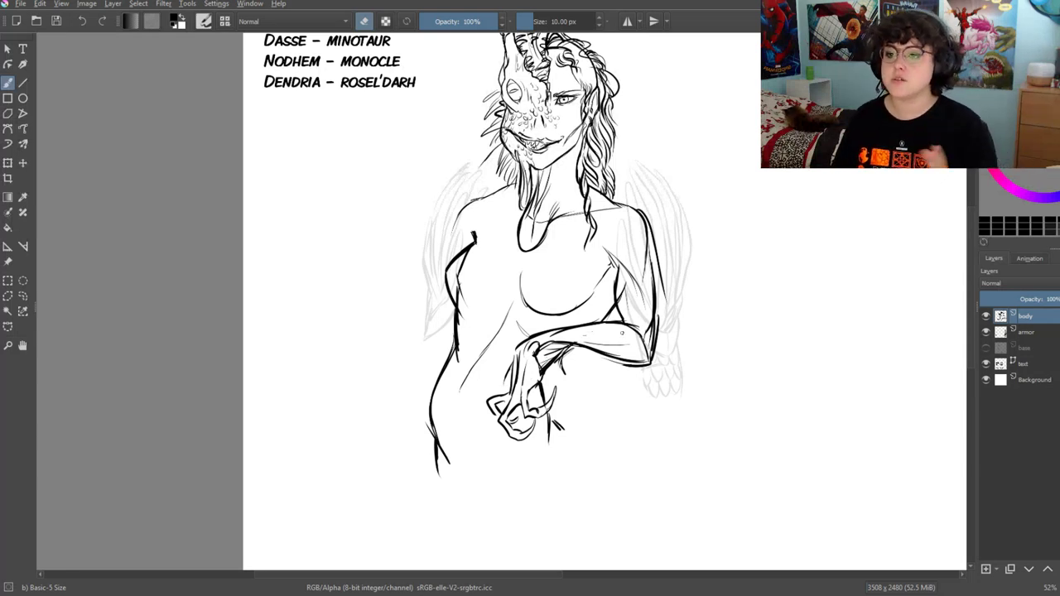
drag(622, 333, 578, 421)
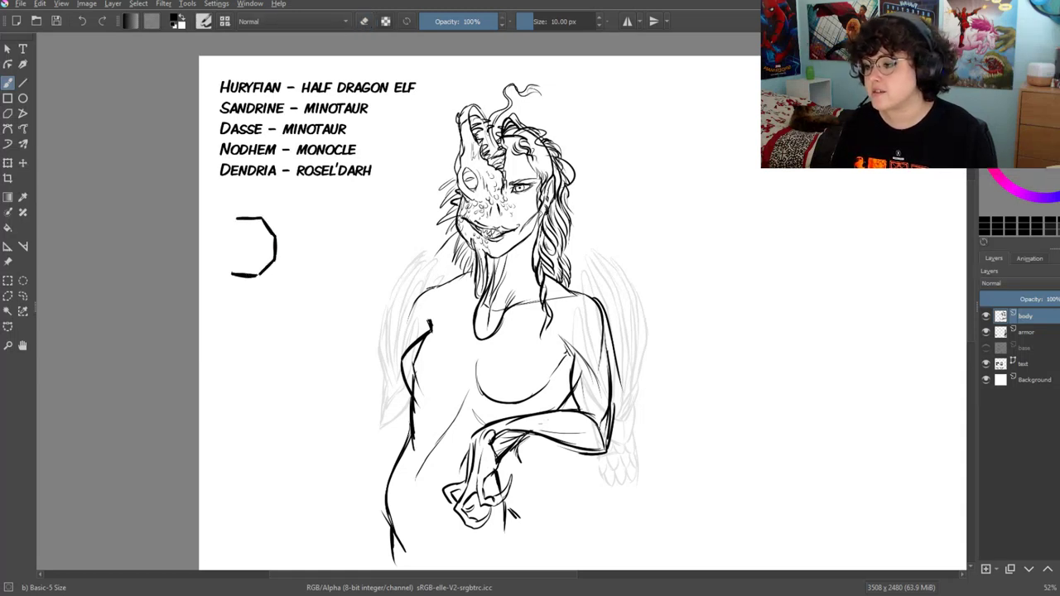
Close the octagon's left side and add a small question mark above it
drag(218, 261, 218, 236)
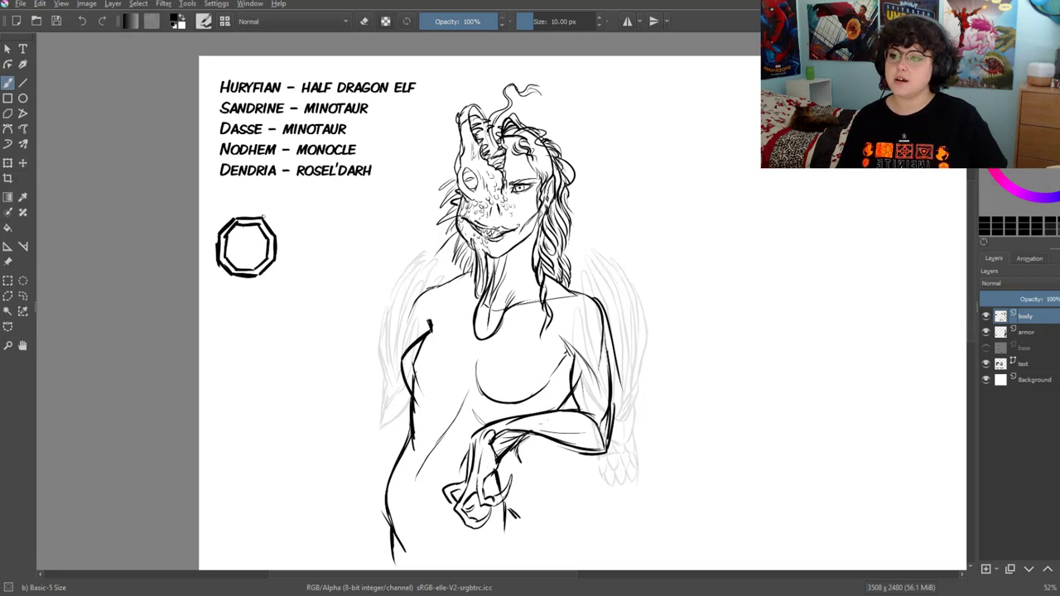
drag(237, 190, 244, 198)
click(244, 203)
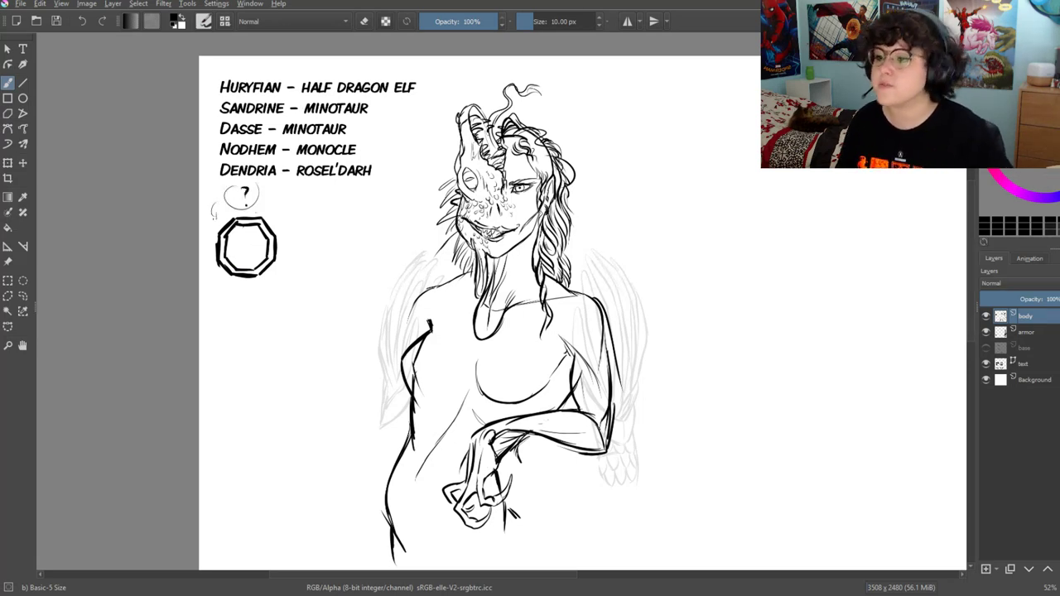
scroll(481, 298, down, 3)
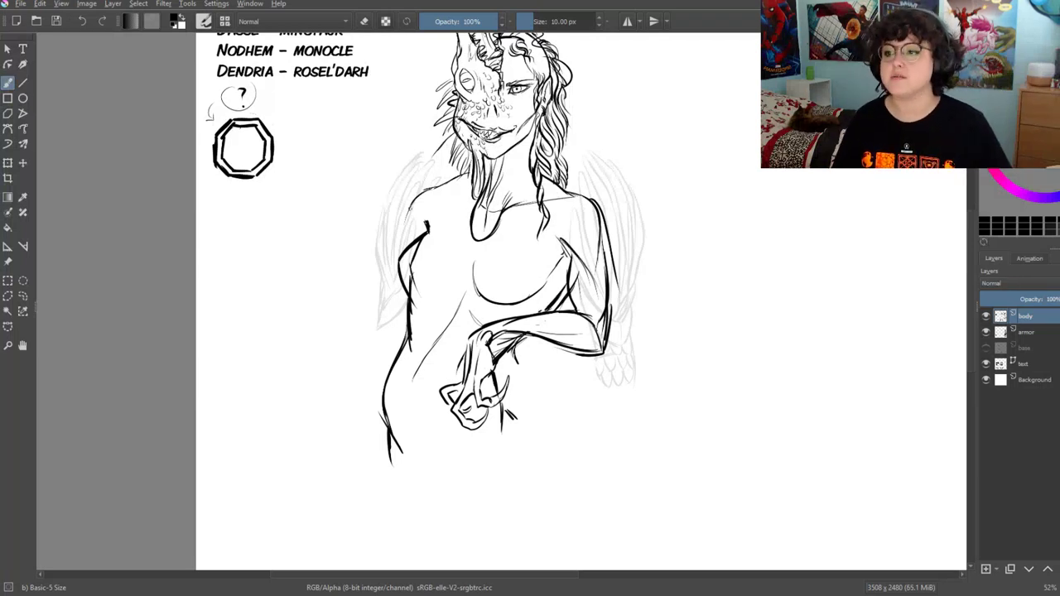
Draw the left shoulder and long hanging left arm ending in a clawed hand
drag(450, 230, 481, 258)
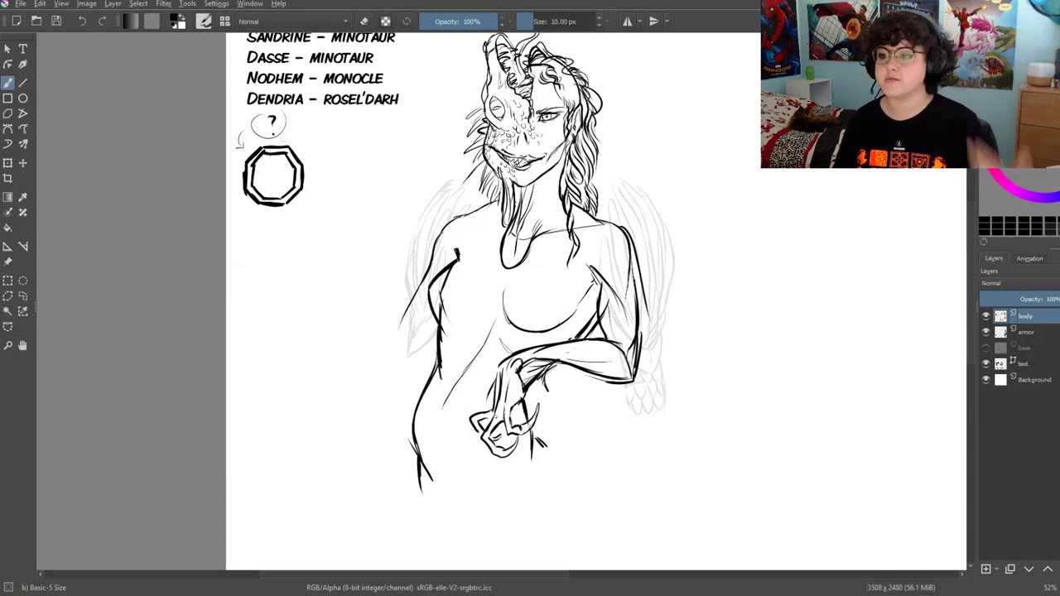
mouse_move(557, 441)
mouse_down()
mouse_move(536, 338)
mouse_move(568, 375)
mouse_up()
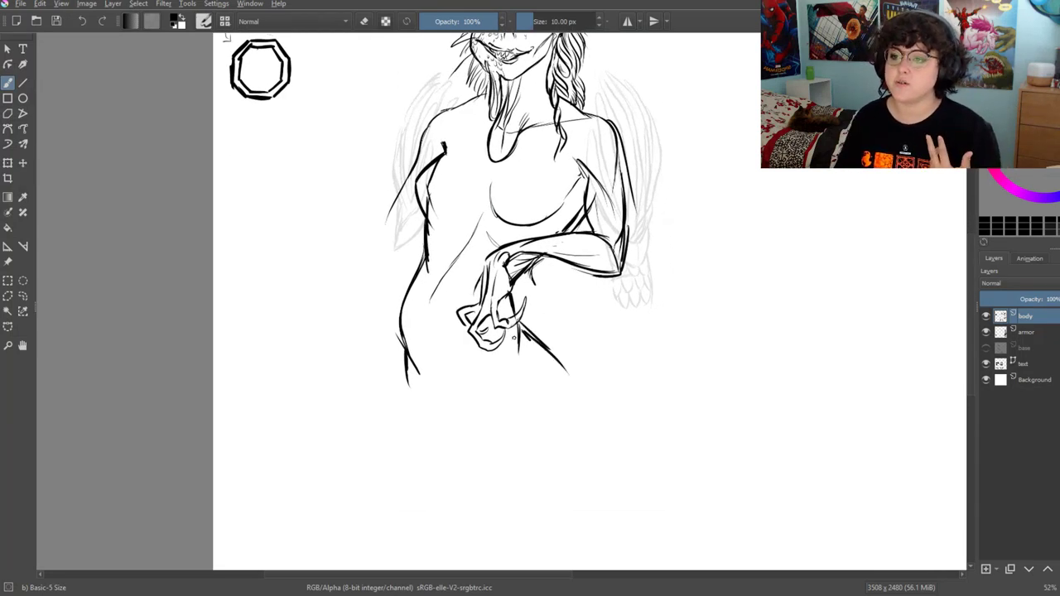
drag(515, 329, 505, 407)
mouse_move(429, 291)
mouse_down()
mouse_move(451, 287)
mouse_move(422, 303)
mouse_up()
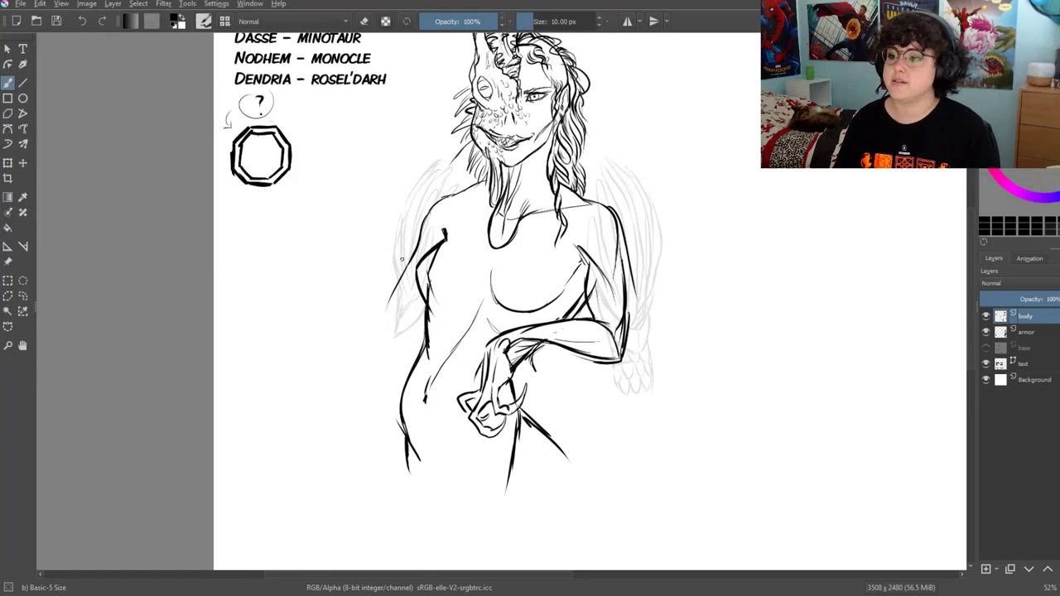
mouse_move(453, 191)
mouse_down()
mouse_move(423, 222)
mouse_move(371, 344)
mouse_up()
mouse_move(422, 305)
mouse_down()
mouse_move(364, 362)
mouse_move(372, 399)
mouse_move(348, 446)
mouse_up()
drag(374, 333, 339, 456)
drag(381, 384, 330, 474)
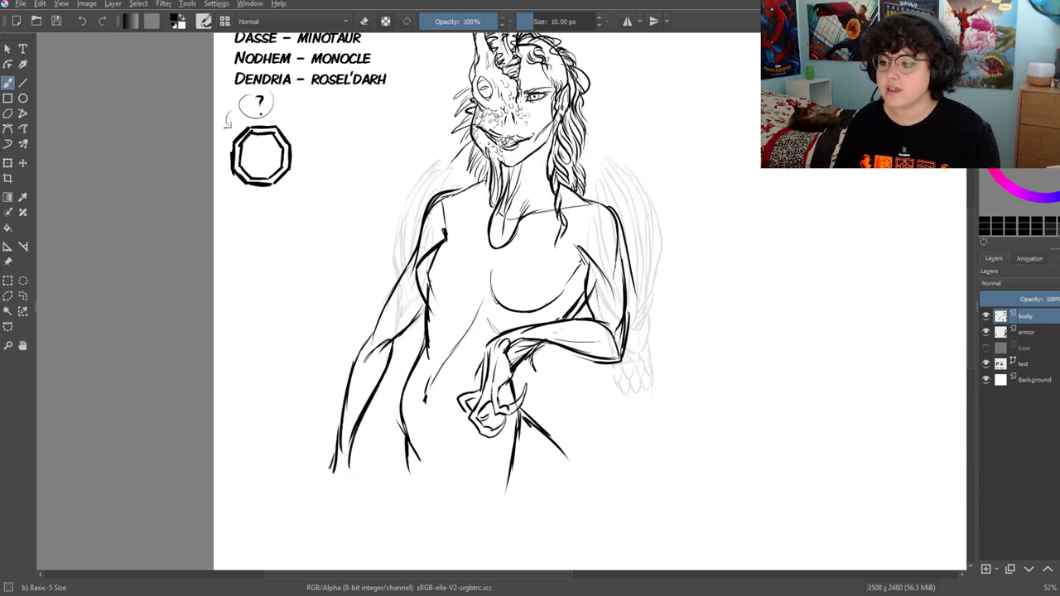
drag(397, 422, 435, 382)
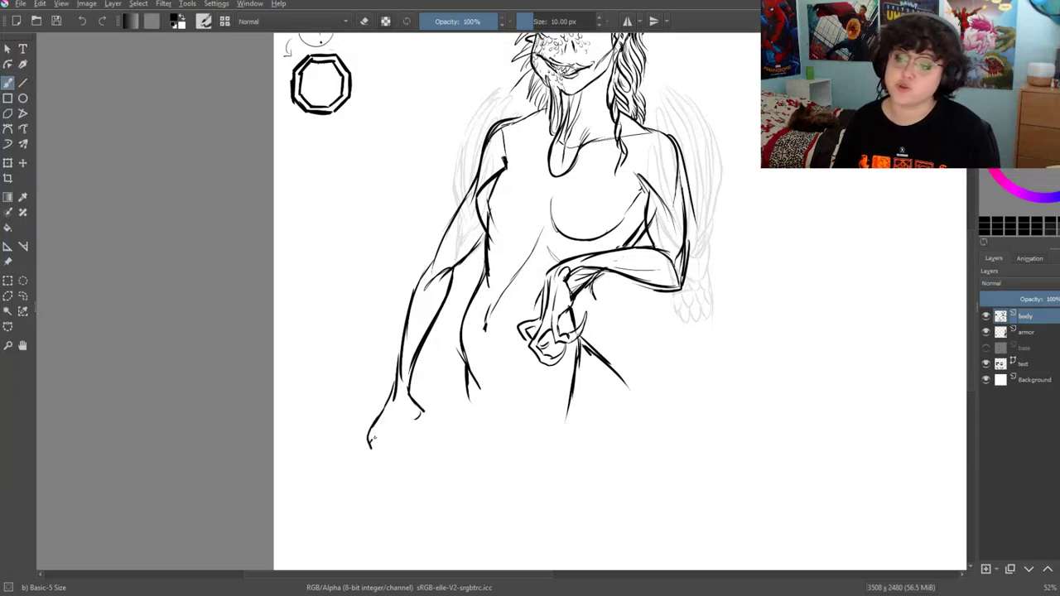
drag(387, 426, 394, 466)
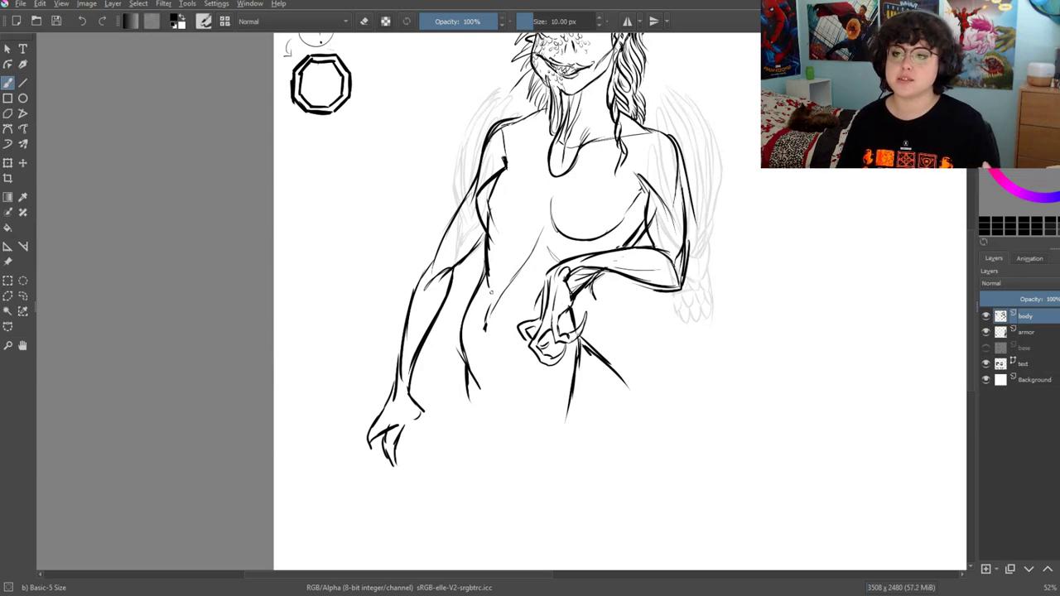
Sketch long curving outlines for the right and left legs
drag(537, 139, 487, 232)
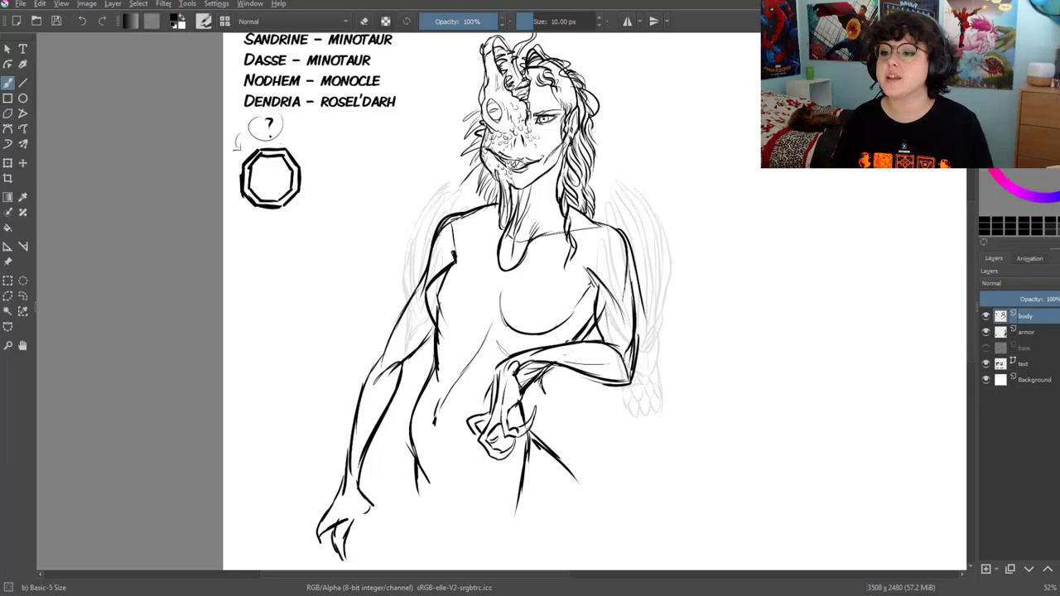
mouse_move(546, 461)
mouse_down()
mouse_move(544, 286)
mouse_move(594, 404)
mouse_up()
mouse_move(448, 412)
mouse_down()
mouse_move(448, 373)
mouse_move(446, 386)
mouse_up()
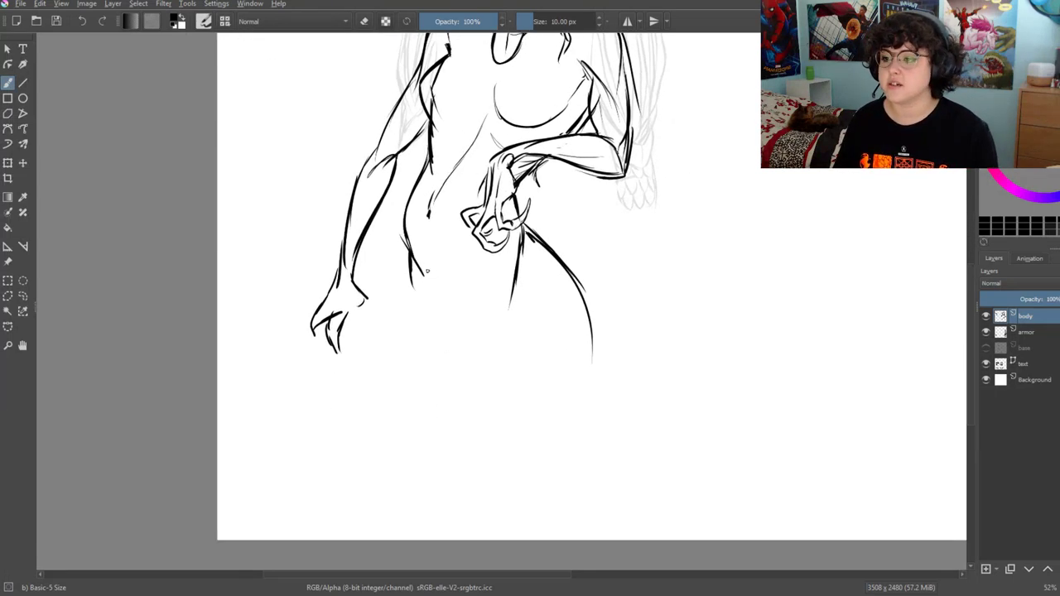
drag(406, 258, 458, 387)
mouse_move(474, 266)
mouse_down()
mouse_move(486, 451)
mouse_move(480, 409)
mouse_move(478, 429)
mouse_up()
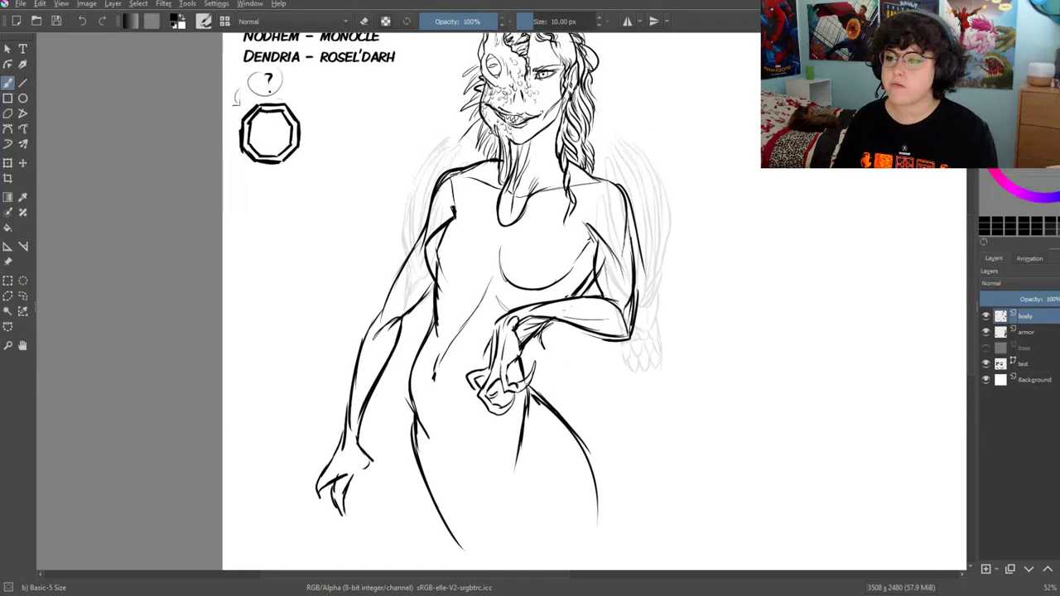
With a ~56 px eraser, remove the torso's chest curves and stray lines inside the clawed hand
click(365, 20)
drag(547, 18, 563, 18)
mouse_move(579, 250)
mouse_down()
mouse_move(540, 285)
mouse_move(501, 285)
mouse_up()
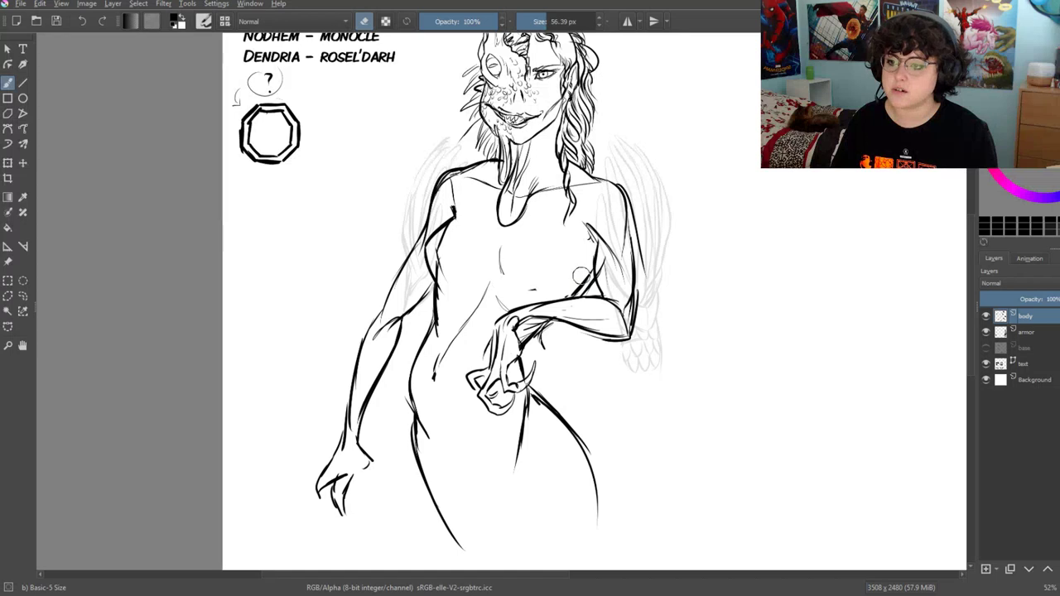
drag(592, 272, 573, 294)
mouse_move(541, 327)
mouse_down()
mouse_move(525, 366)
mouse_move(565, 471)
mouse_move(593, 489)
mouse_move(598, 461)
mouse_up()
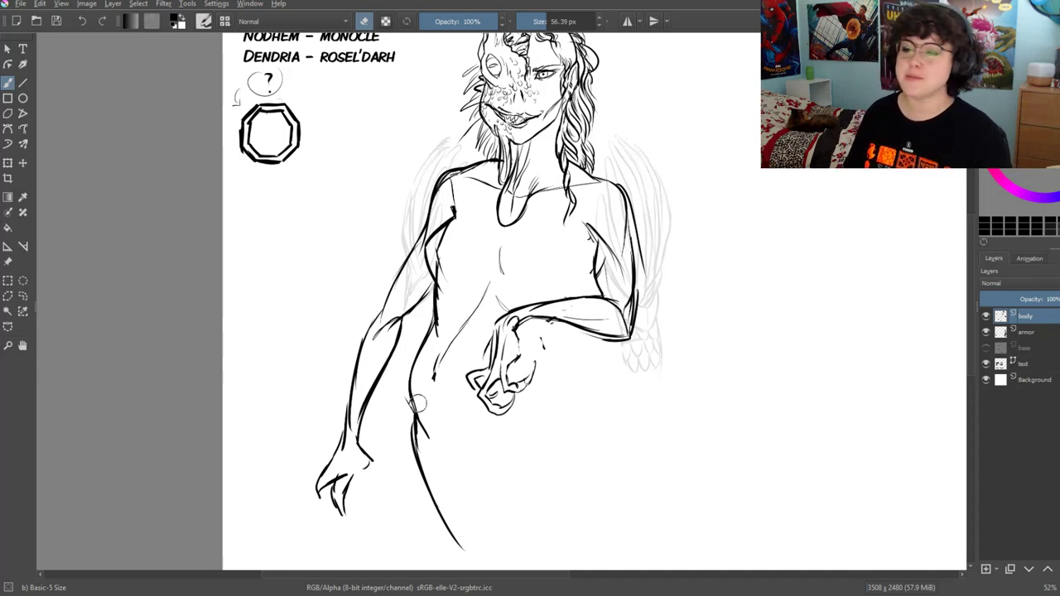
Reduce the brush to 16.71 px and thicken the forearm line
mouse_move(558, 336)
mouse_down()
mouse_move(586, 313)
mouse_move(568, 279)
mouse_up()
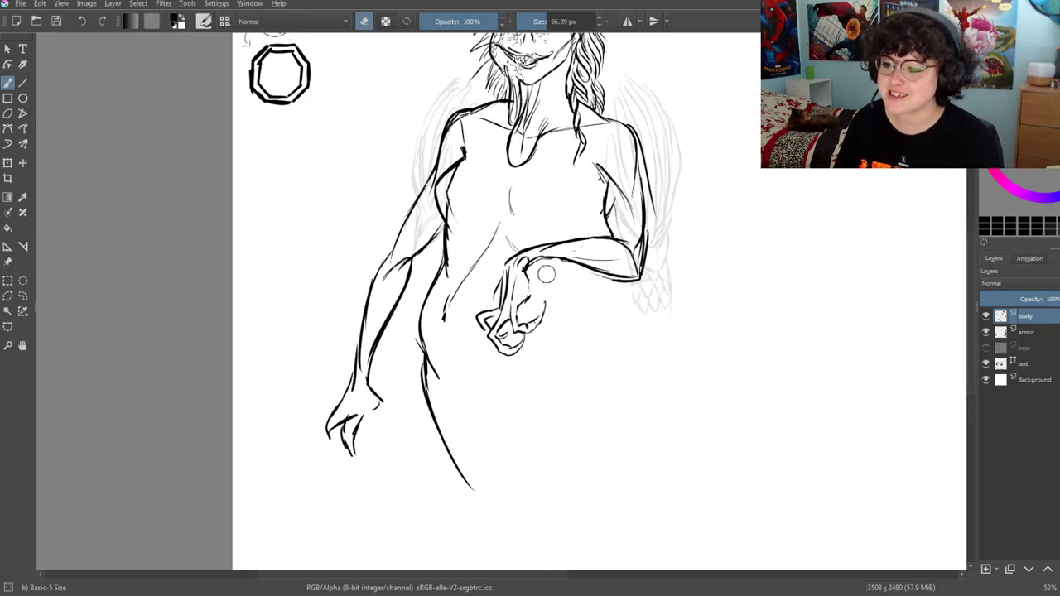
drag(487, 386, 466, 426)
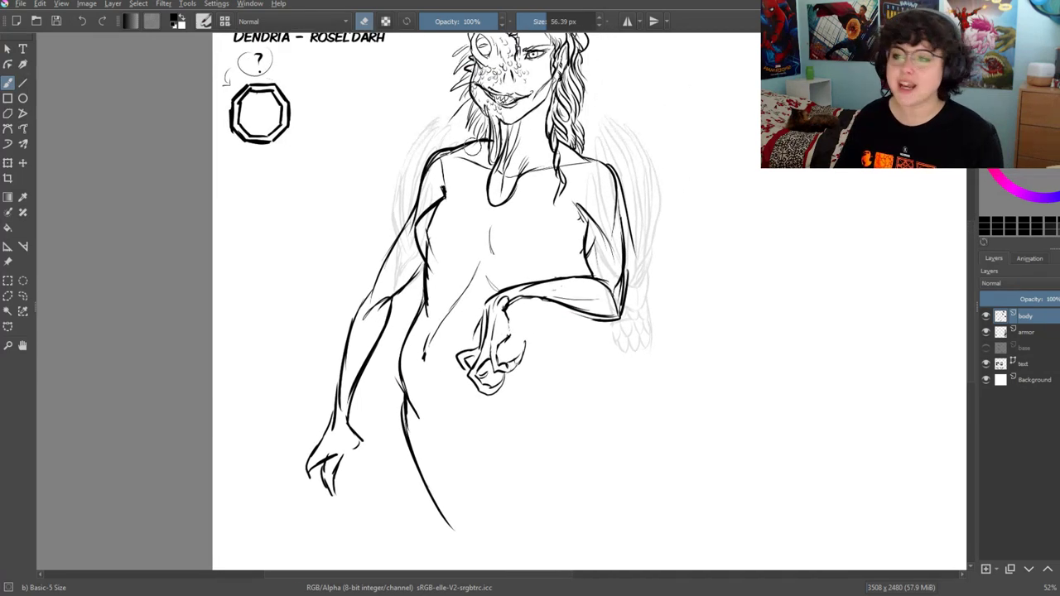
click(530, 21)
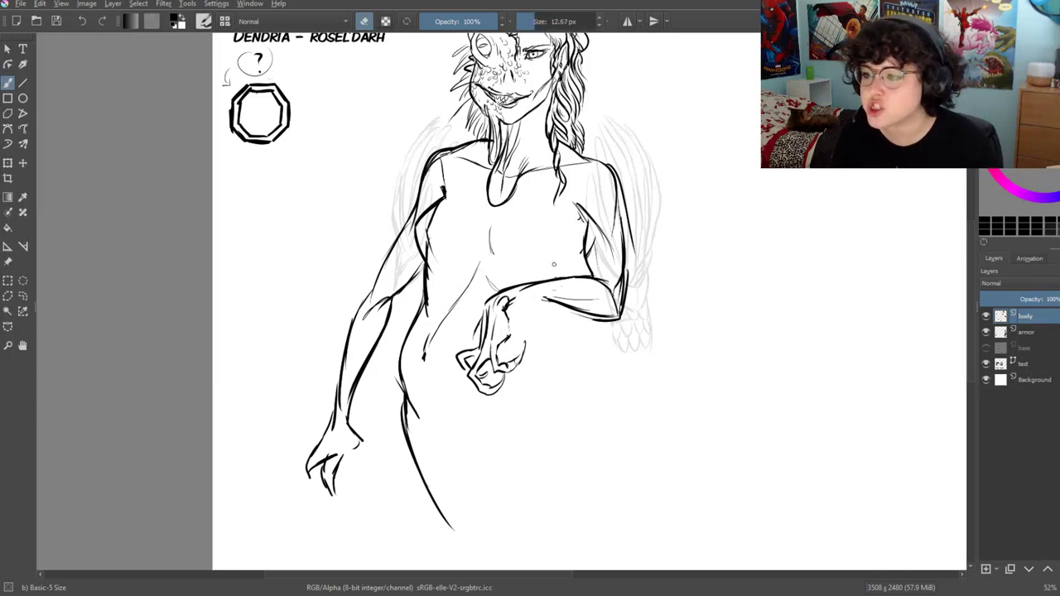
drag(536, 24, 543, 24)
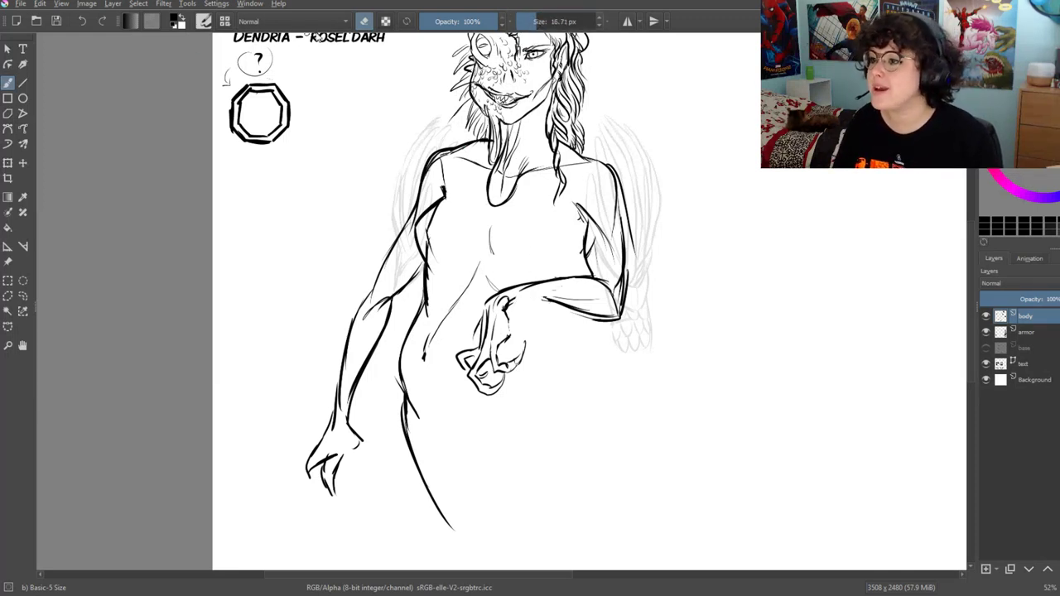
mouse_move(551, 299)
mouse_down()
mouse_move(515, 298)
mouse_move(508, 312)
mouse_up()
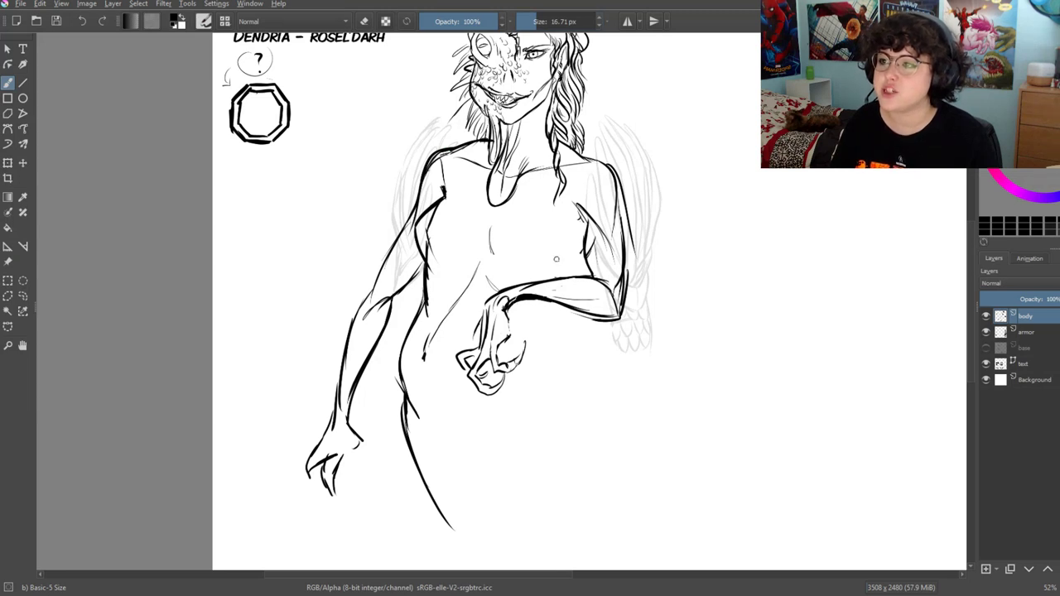
Undo the thick forearm stroke, then with a 2.09 px brush redraw the arm, chest and side
key(ctrl+z)
key(ctrl+z)
mouse_move(535, 23)
mouse_down()
mouse_move(522, 23)
mouse_move(543, 23)
mouse_up()
scroll(497, 290, up, 1)
drag(578, 274, 535, 310)
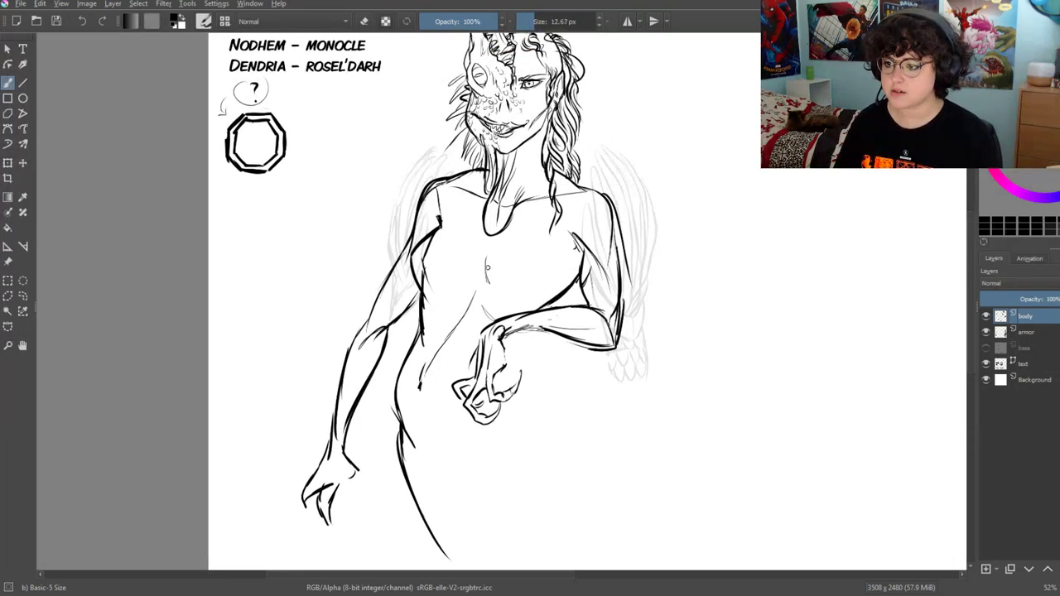
drag(482, 245, 503, 286)
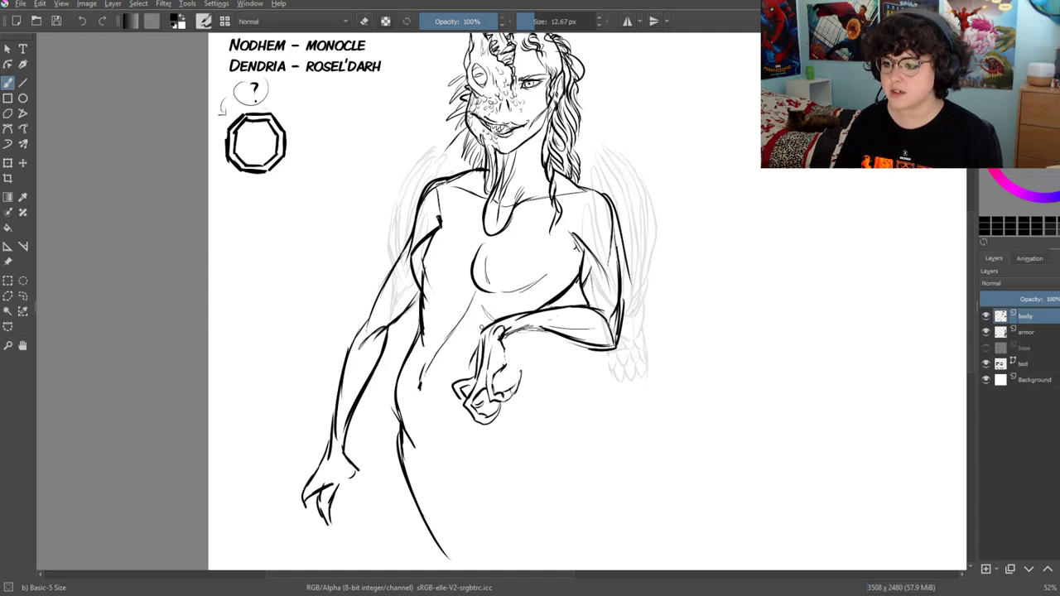
drag(485, 328, 426, 368)
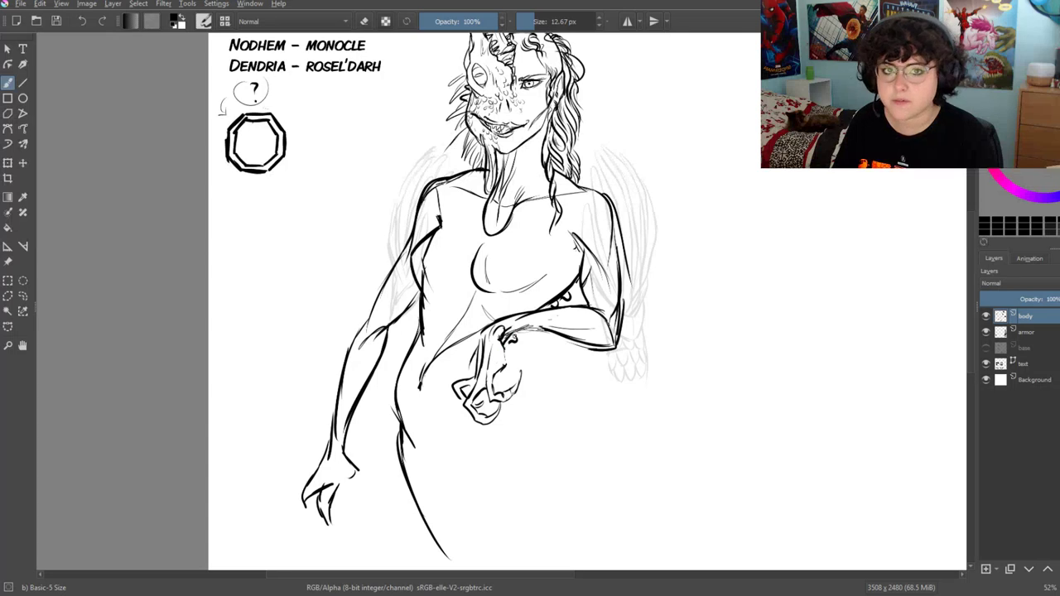
Sketch a small second oval head in the blank space to the right
scroll(546, 285, right, 1)
scroll(521, 323, down, 2)
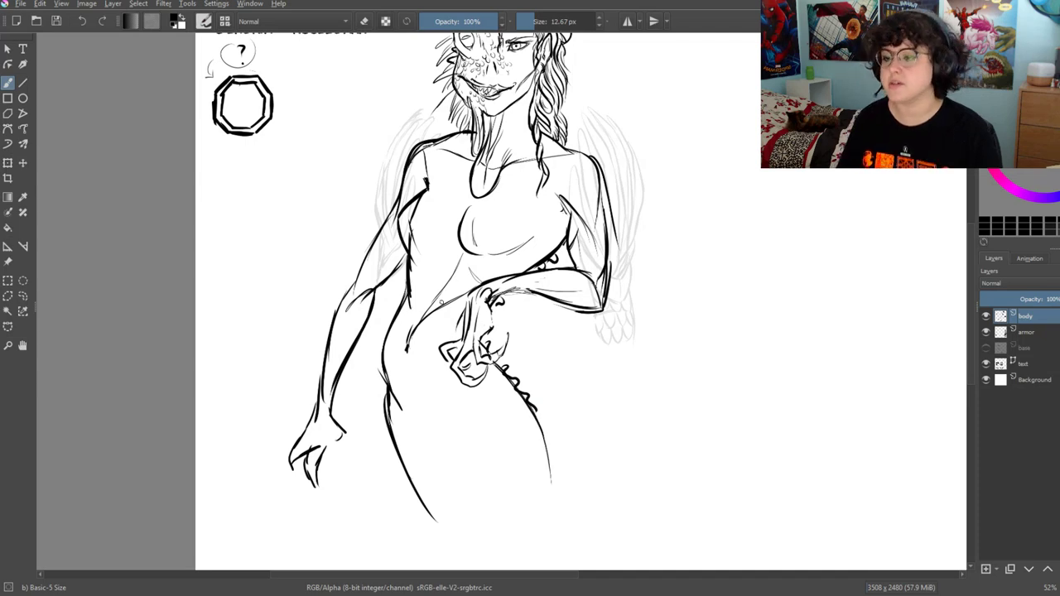
mouse_move(421, 363)
mouse_down()
mouse_move(405, 457)
mouse_move(483, 415)
mouse_move(439, 316)
mouse_up()
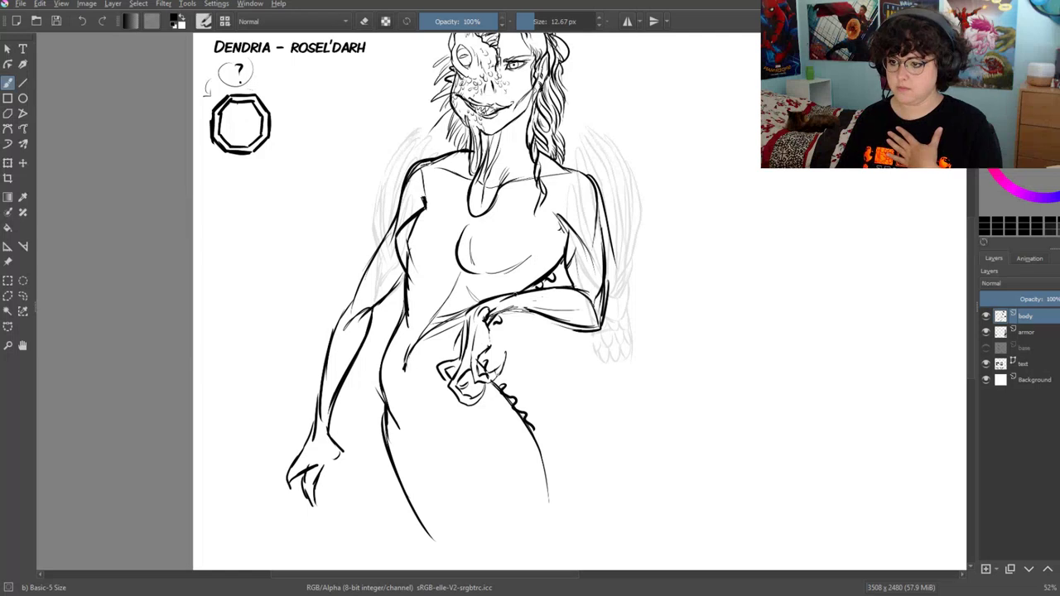
drag(713, 272, 615, 319)
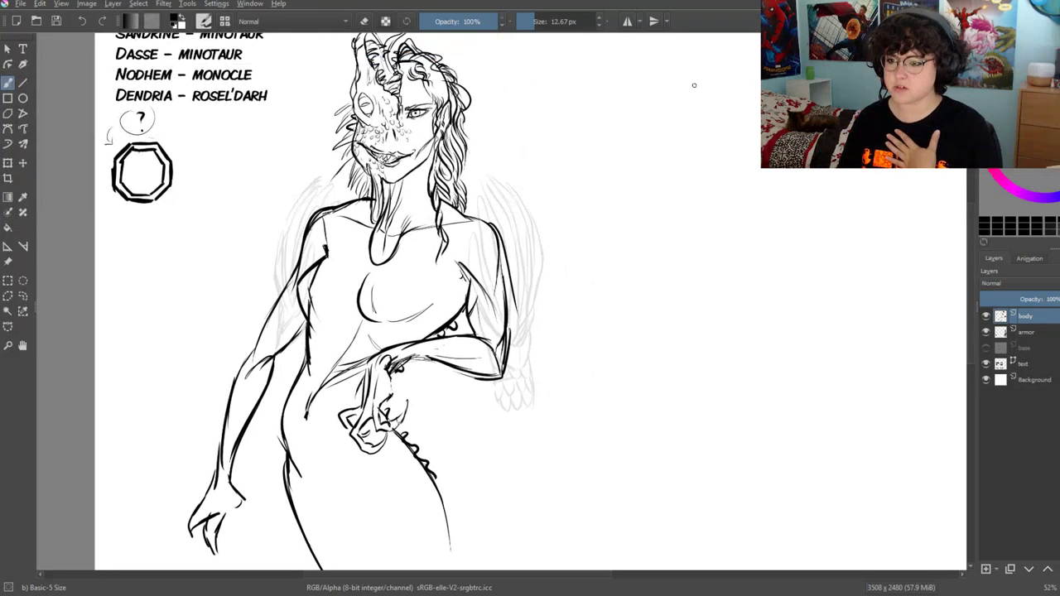
mouse_move(688, 148)
mouse_down()
mouse_move(712, 128)
mouse_move(678, 85)
mouse_up()
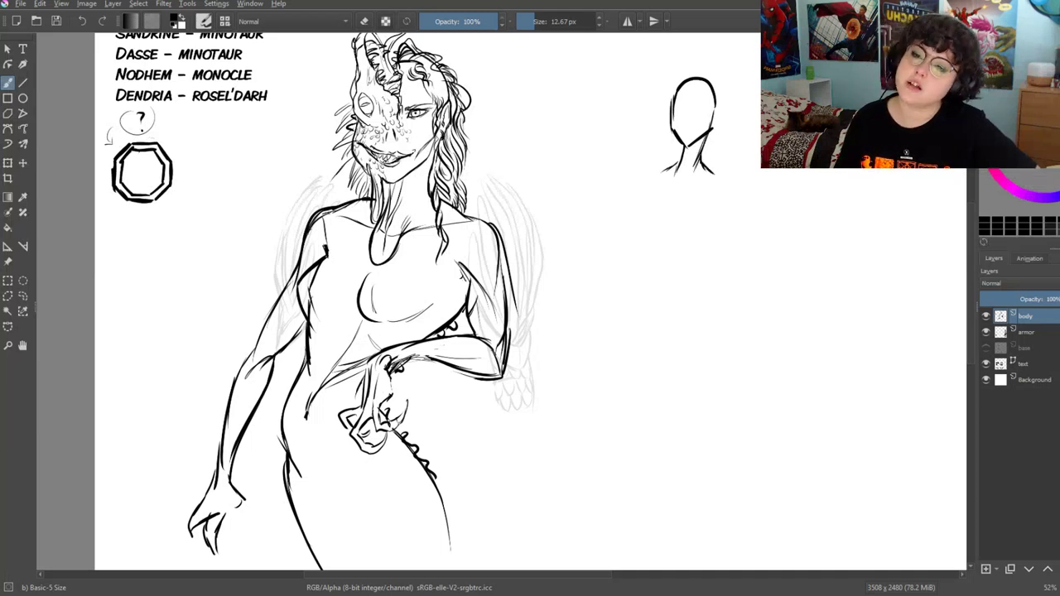
Draw the small head's ringed neck, left shoulder line and curving torso lines
drag(701, 159, 732, 185)
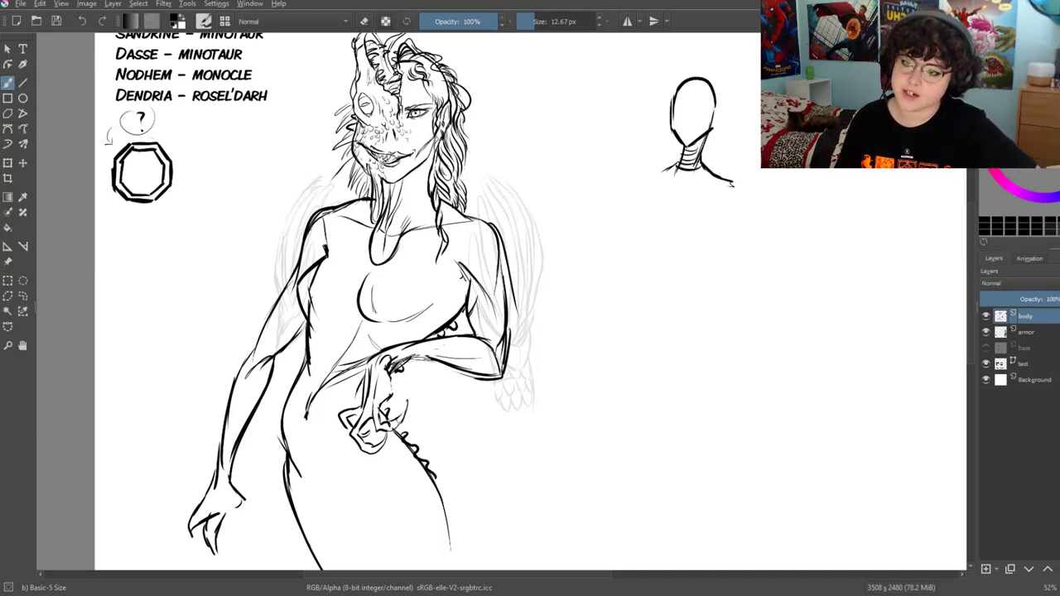
mouse_move(665, 171)
mouse_down()
mouse_move(646, 178)
mouse_move(669, 217)
mouse_up()
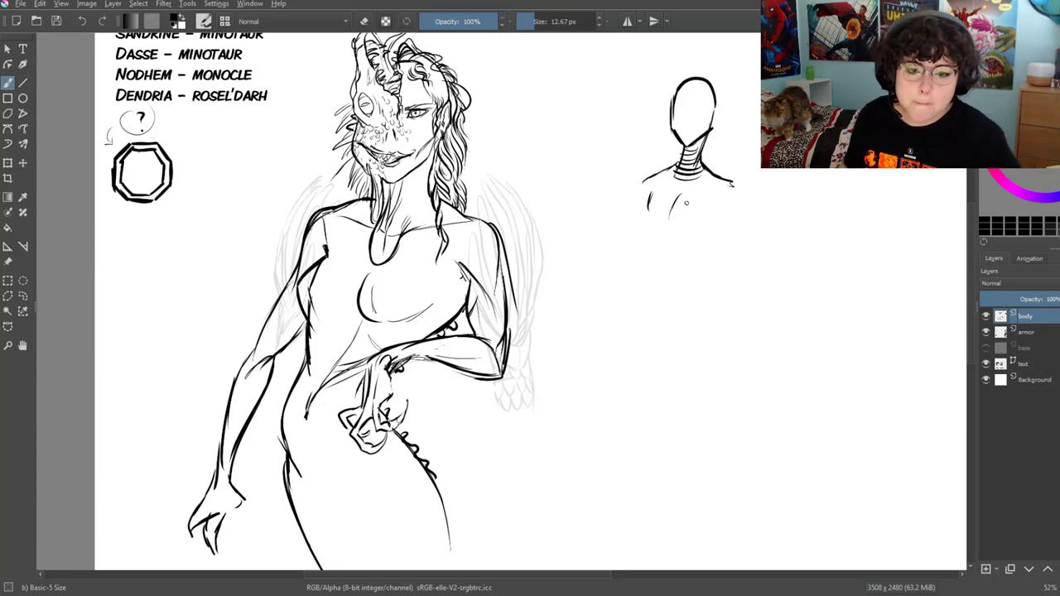
drag(544, 293, 591, 305)
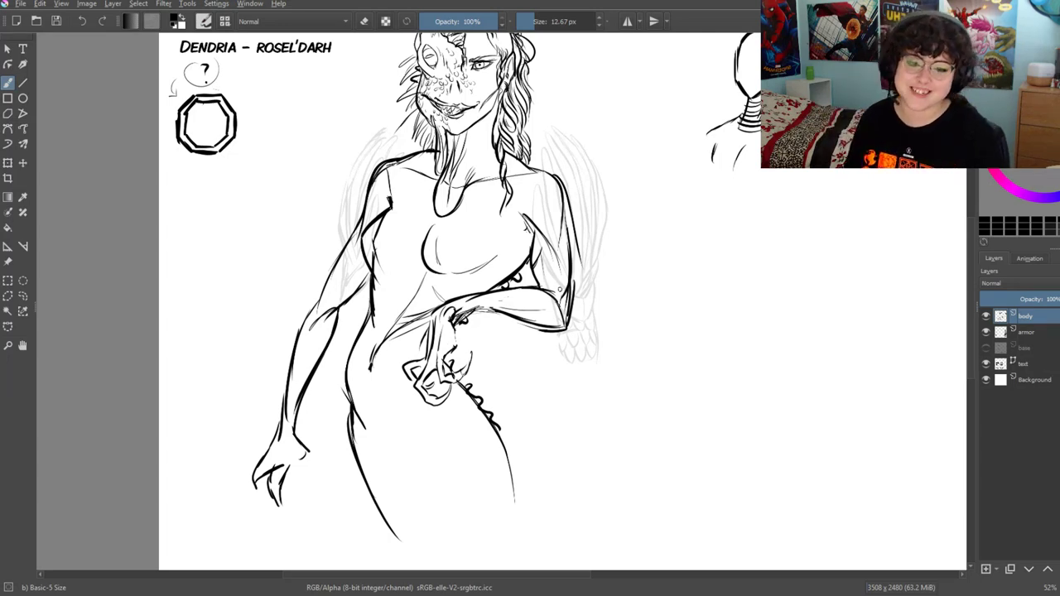
drag(560, 288, 624, 374)
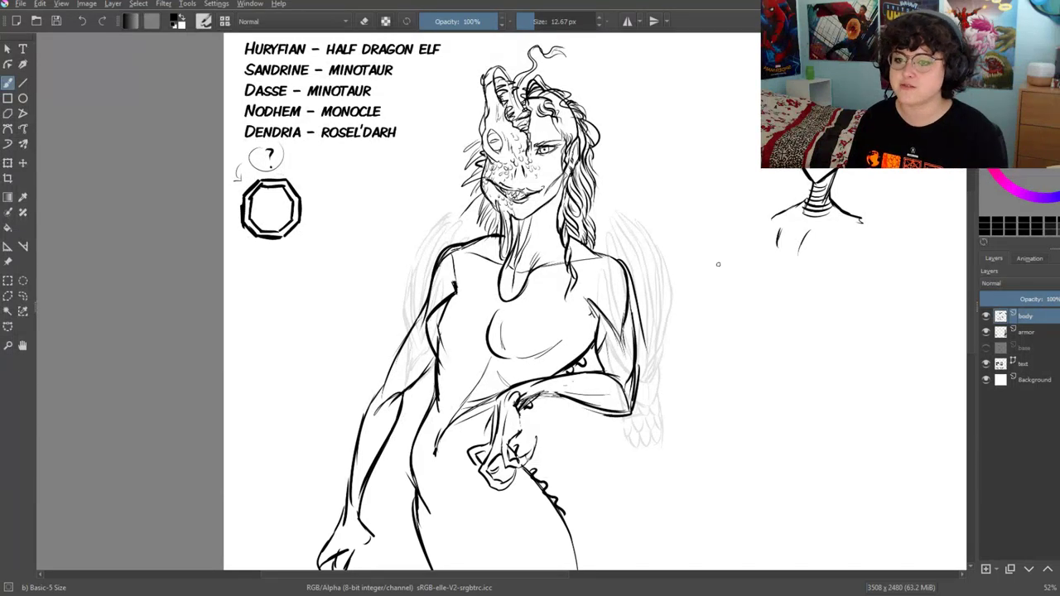
drag(718, 264, 589, 240)
drag(718, 220, 642, 289)
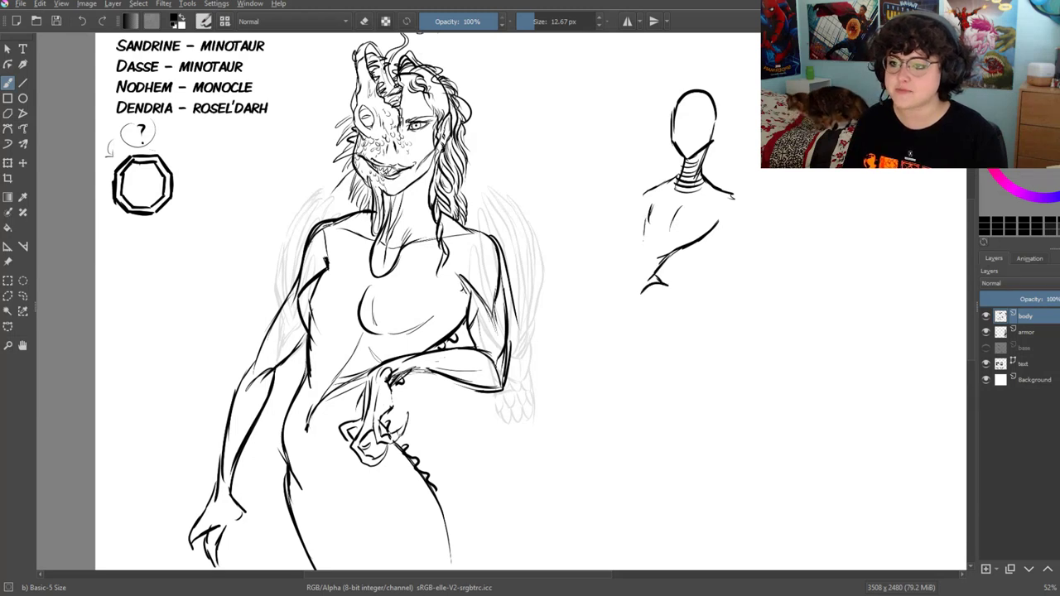
Draw the second figure's torso sides, hand-on-hip arm and its other arm
mouse_move(637, 249)
mouse_down()
mouse_move(625, 282)
mouse_move(654, 331)
mouse_up()
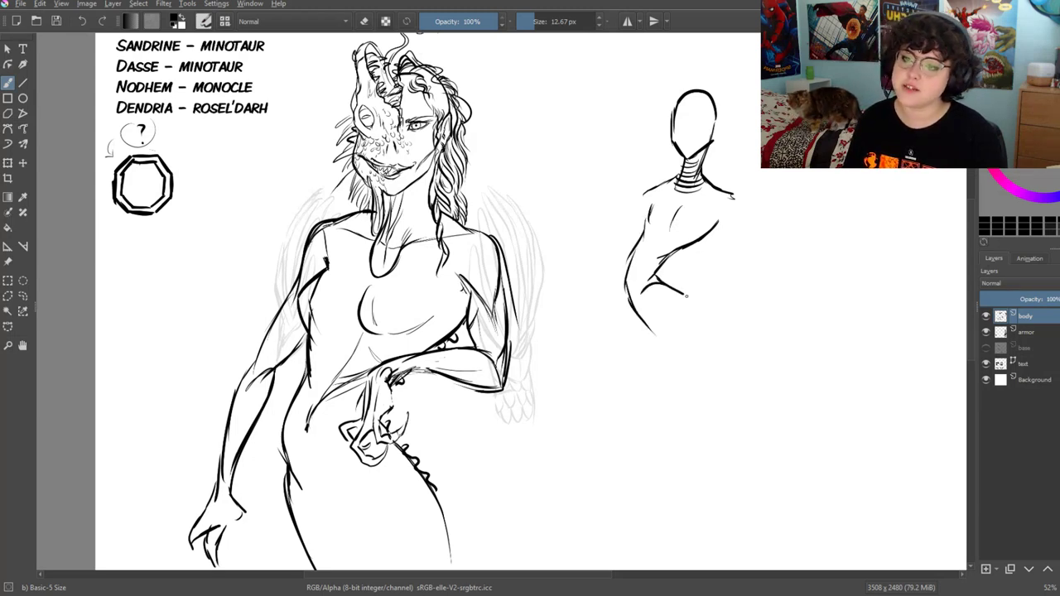
drag(687, 300, 708, 346)
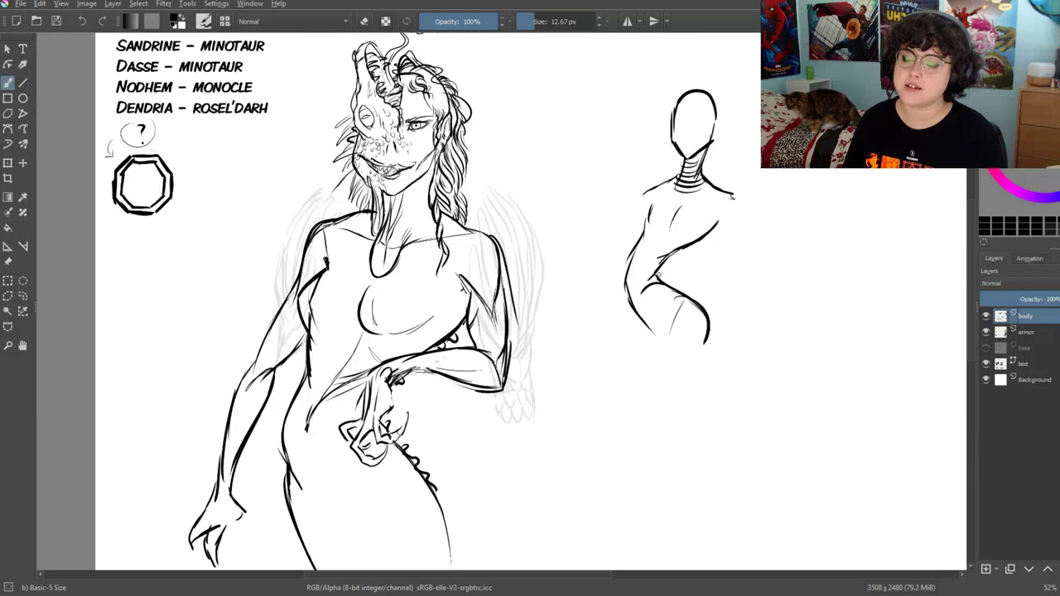
drag(612, 355, 602, 315)
mouse_move(721, 154)
mouse_down()
mouse_move(729, 178)
mouse_move(711, 220)
mouse_up()
drag(717, 220, 689, 212)
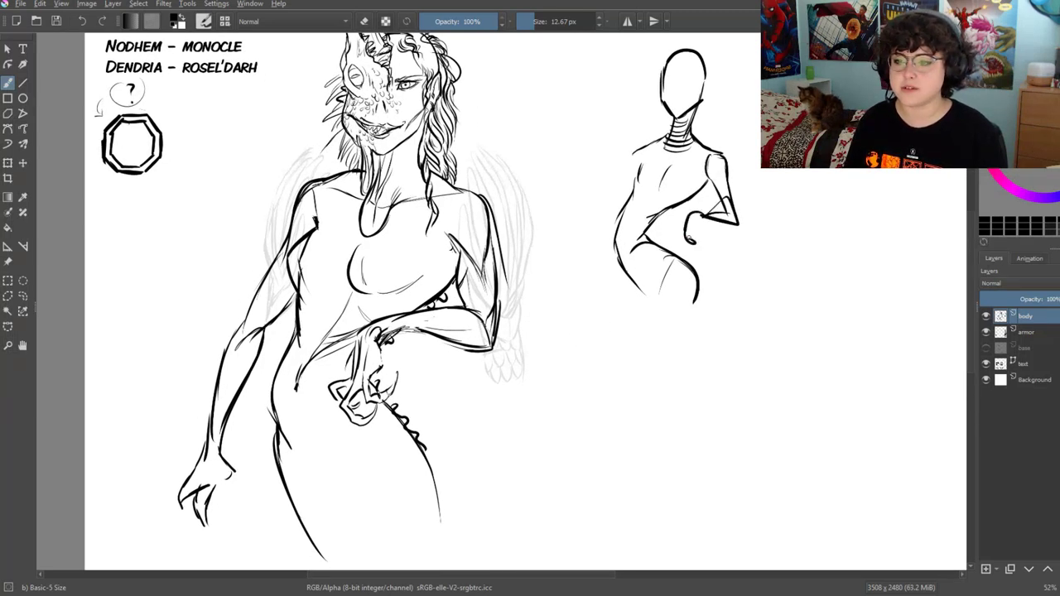
drag(629, 155, 603, 240)
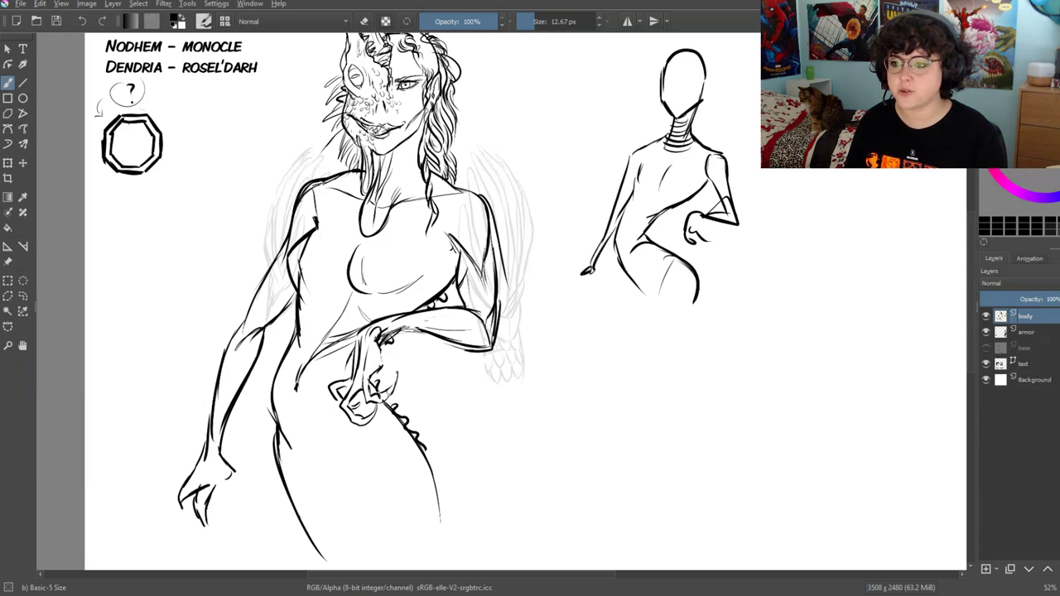
Add a tall cane below the other arm with a hand gripping its top
mouse_move(601, 278)
mouse_down()
mouse_move(573, 300)
mouse_move(593, 412)
mouse_up()
drag(585, 298, 586, 460)
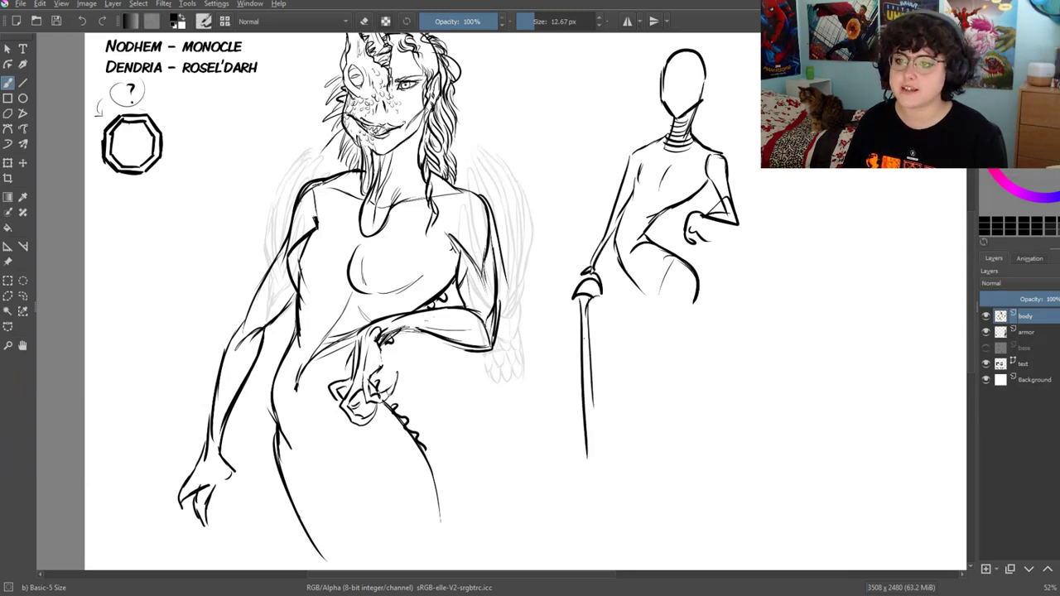
drag(593, 334, 591, 534)
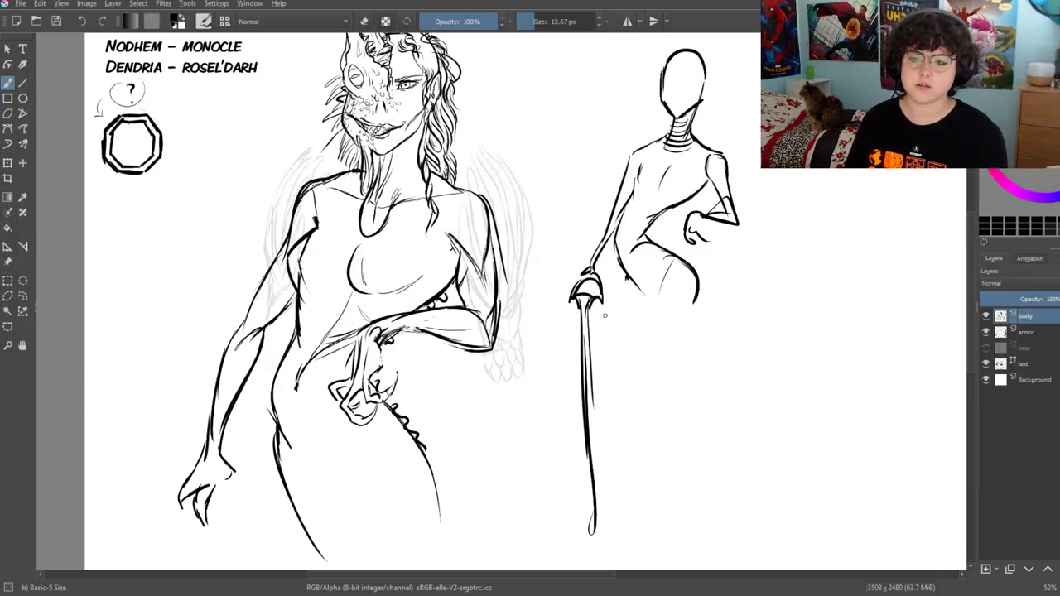
drag(623, 284, 563, 380)
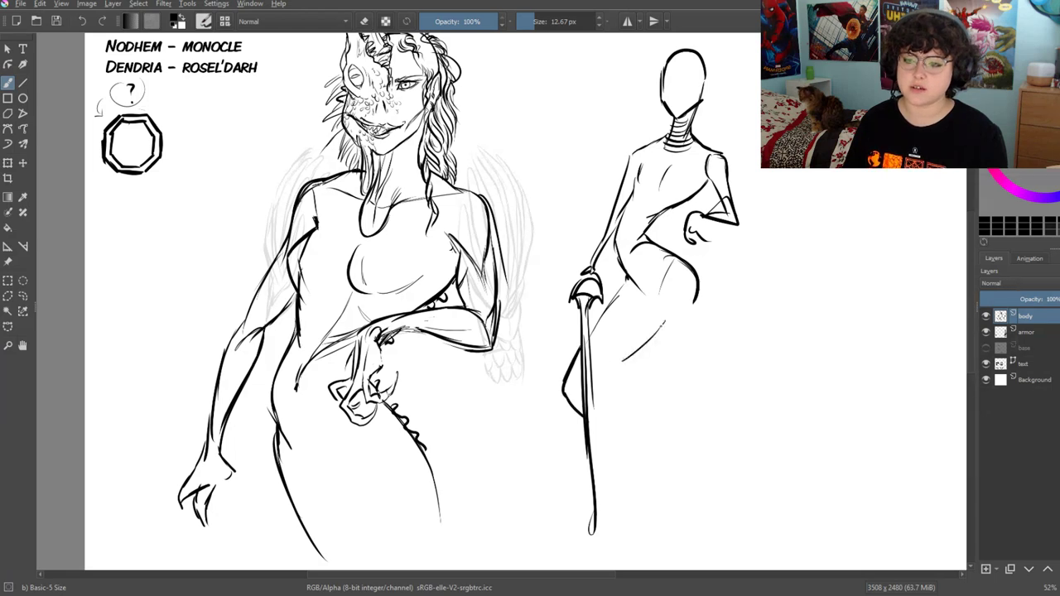
Sketch both legs, crossed near the cane's base, and darken the foot
mouse_move(664, 323)
mouse_down()
mouse_move(599, 374)
mouse_move(634, 420)
mouse_move(654, 421)
mouse_move(623, 473)
mouse_up()
drag(649, 424, 617, 464)
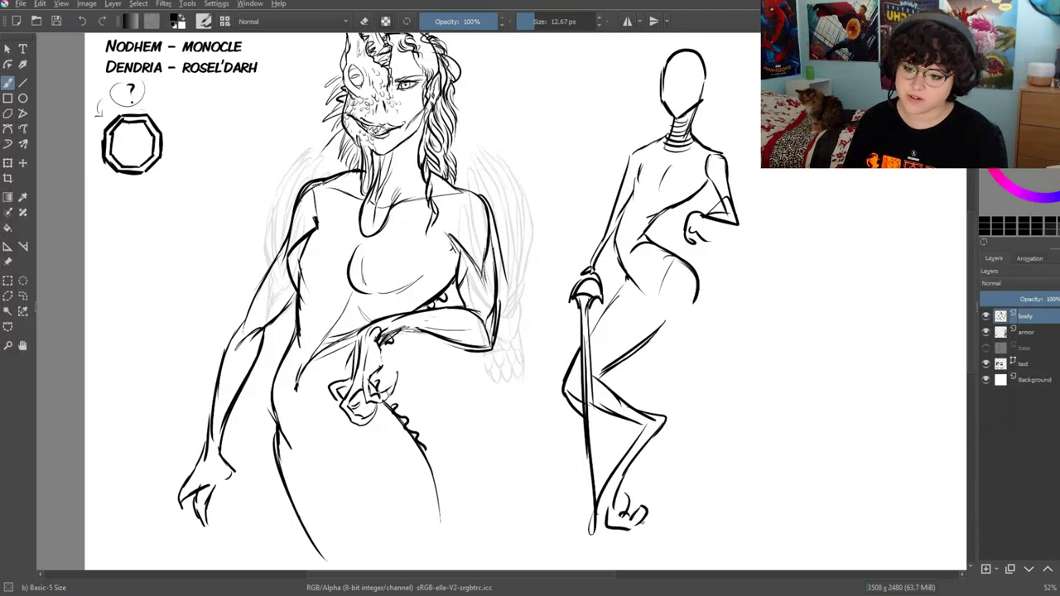
drag(653, 510, 610, 527)
drag(629, 472, 603, 528)
drag(654, 303, 684, 384)
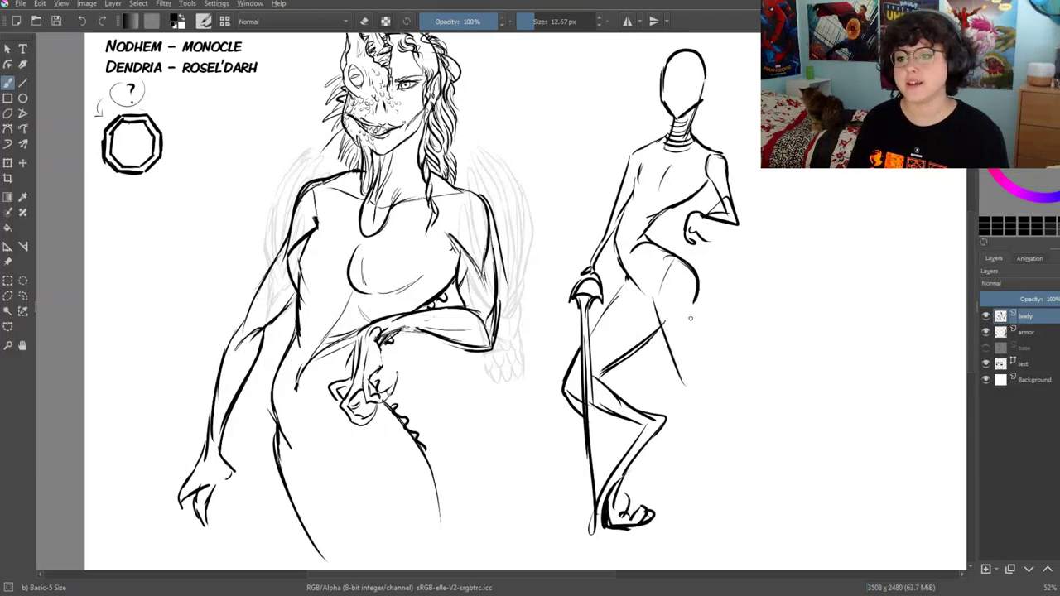
drag(697, 293, 708, 475)
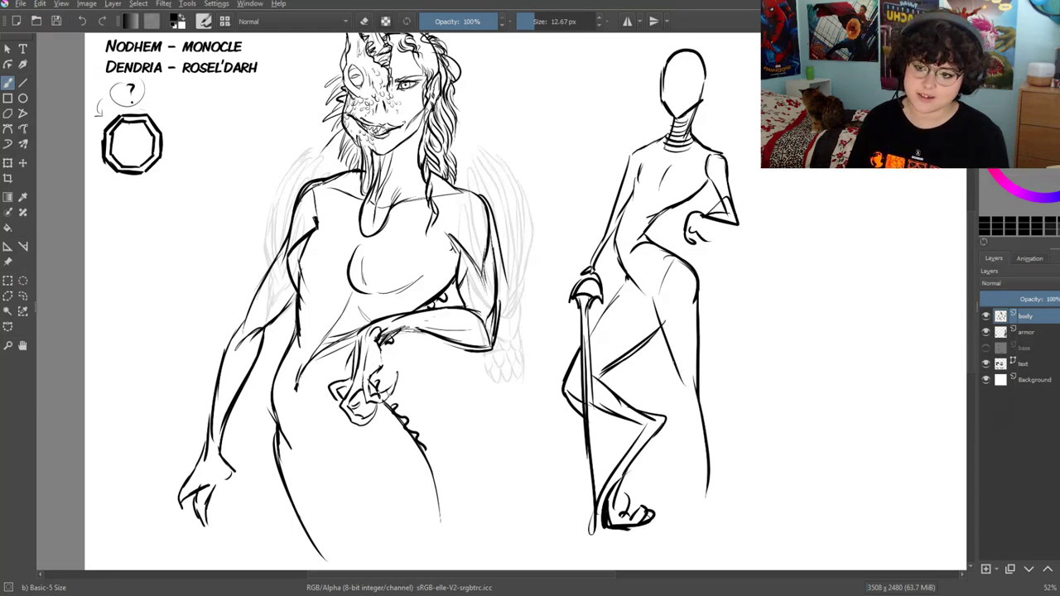
drag(672, 361, 697, 483)
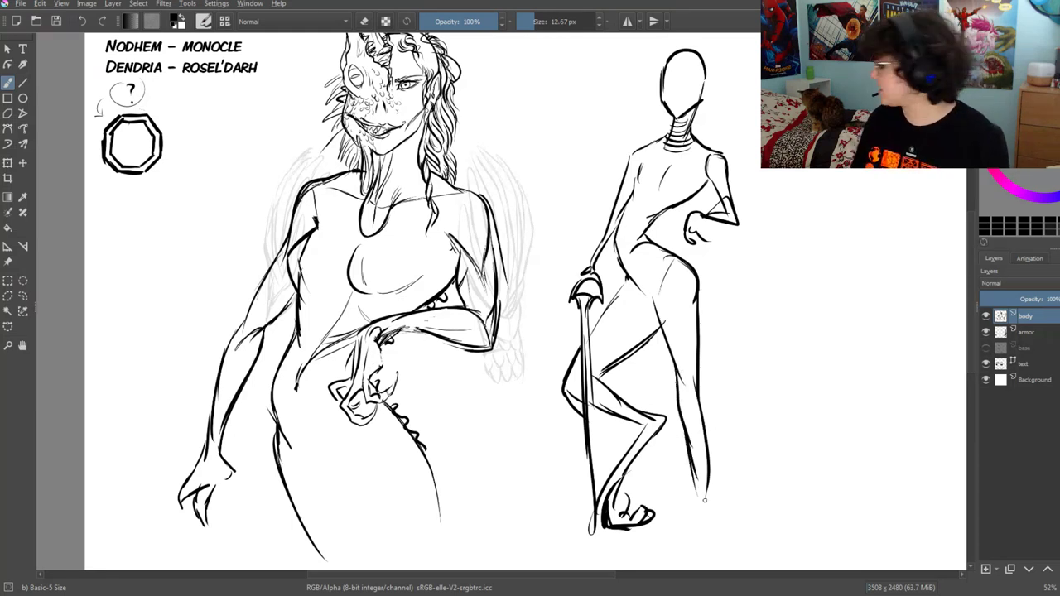
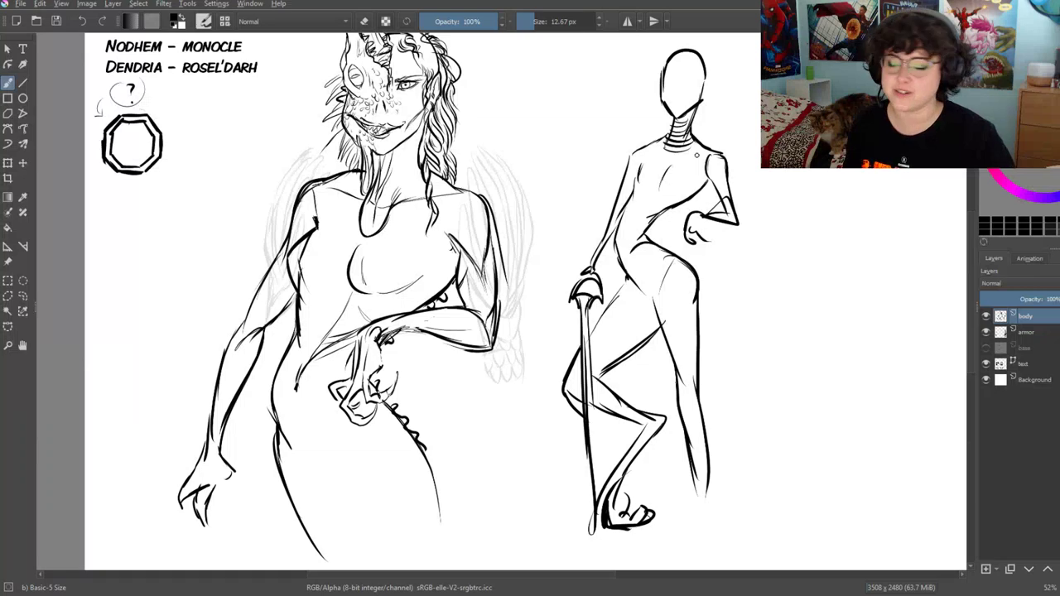
Pan the canvas and draw a short foot at the end of the right figure's second leg
drag(623, 163, 597, 128)
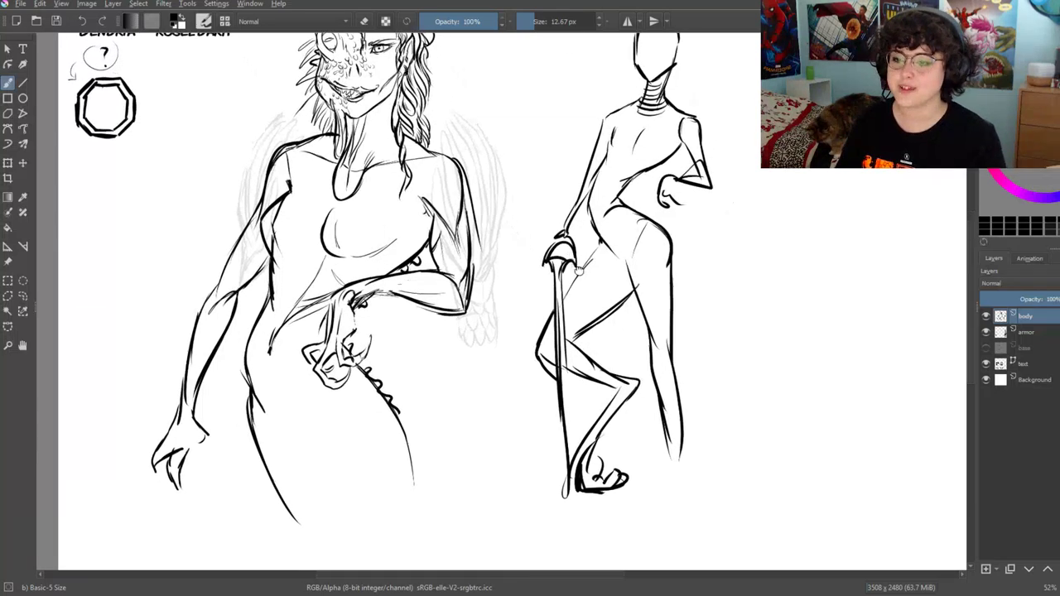
mouse_move(681, 470)
mouse_down()
mouse_move(663, 482)
mouse_move(680, 493)
mouse_up()
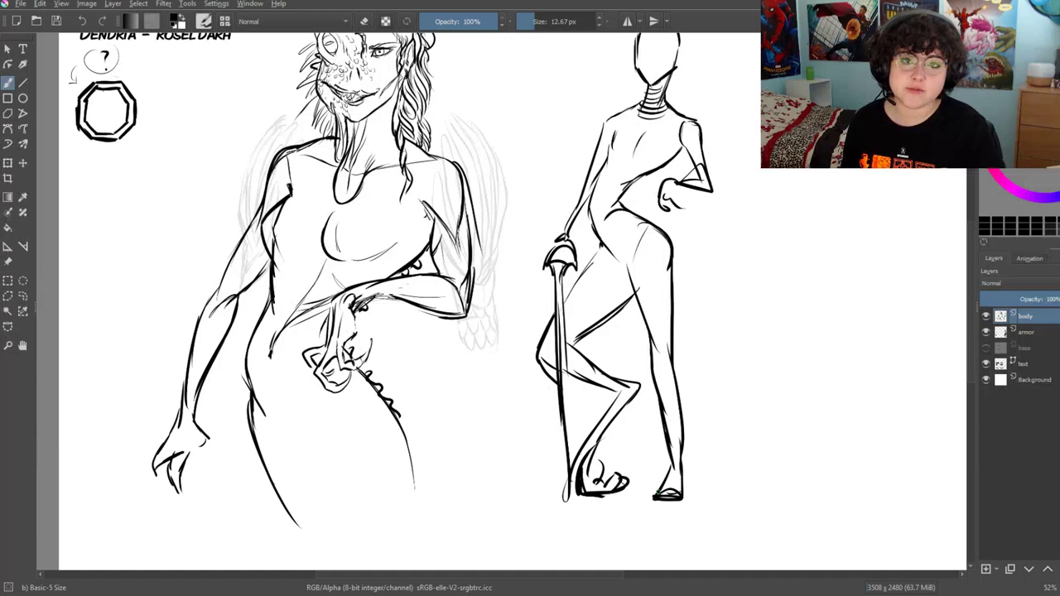
drag(526, 287, 513, 315)
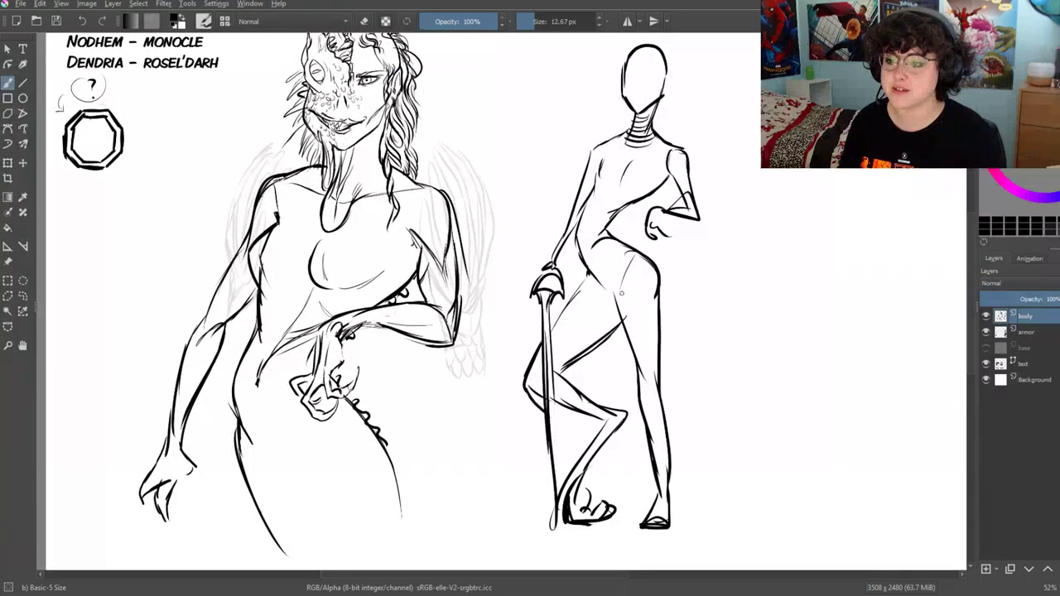
drag(675, 321, 600, 404)
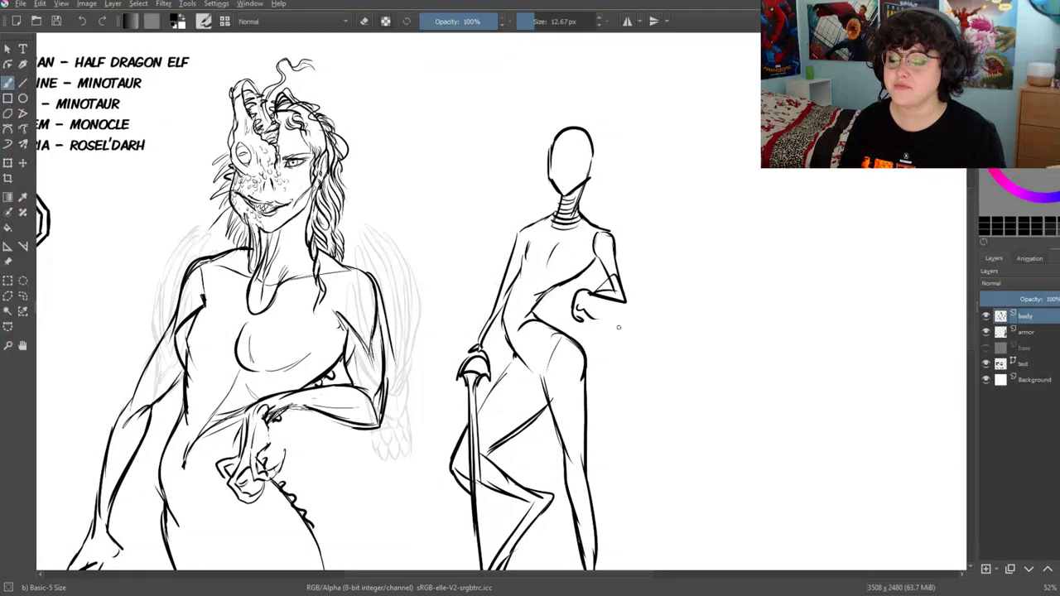
drag(618, 327, 609, 269)
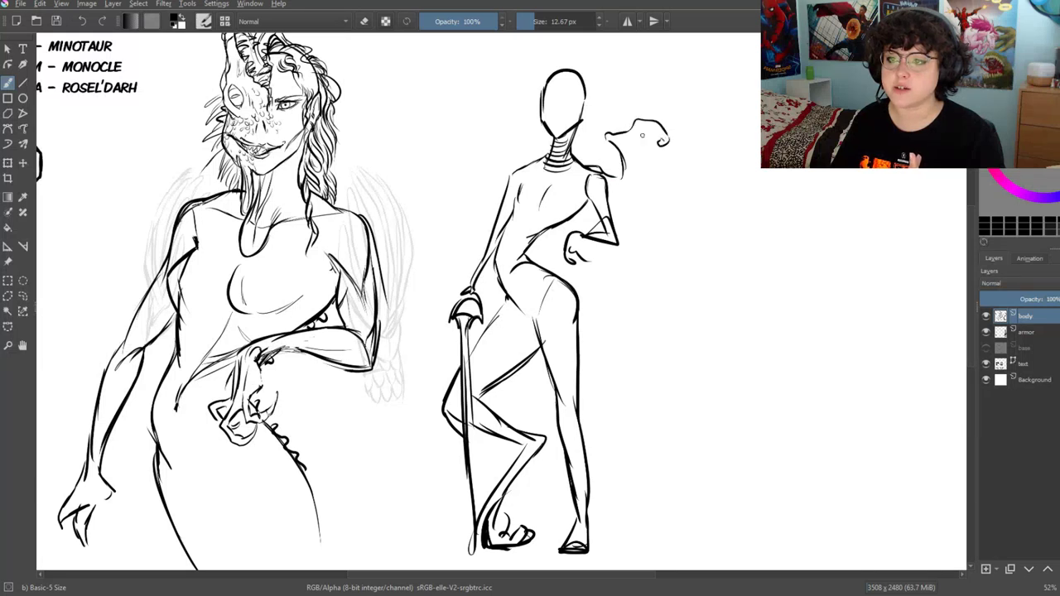
Close the lower edge of the small head shape near the right figure's shoulder
mouse_move(616, 141)
mouse_down()
mouse_move(658, 147)
mouse_move(651, 155)
mouse_up()
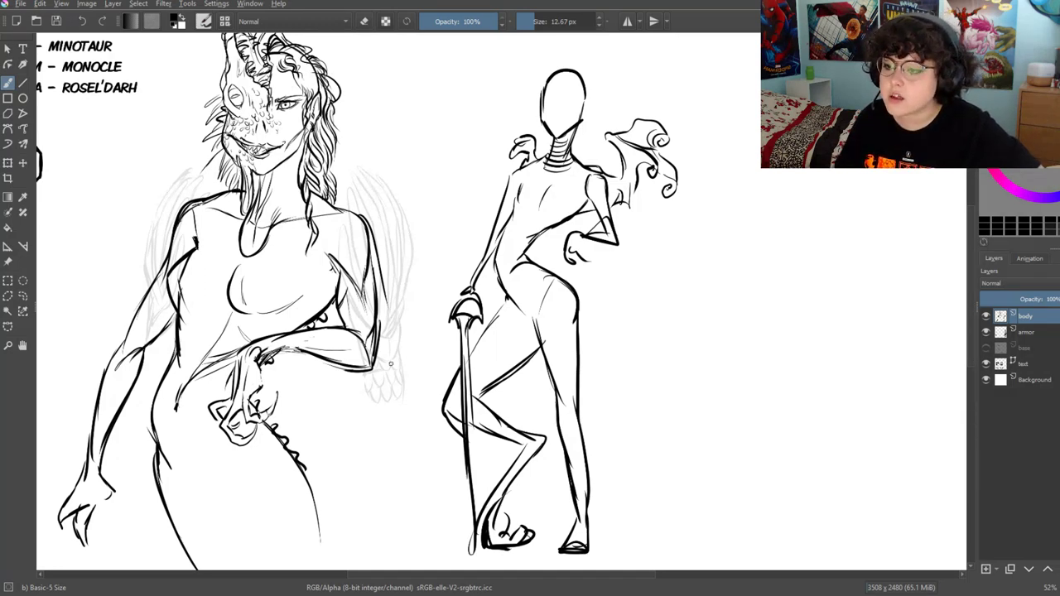
mouse_move(425, 375)
mouse_down()
mouse_move(506, 337)
mouse_move(476, 403)
mouse_up()
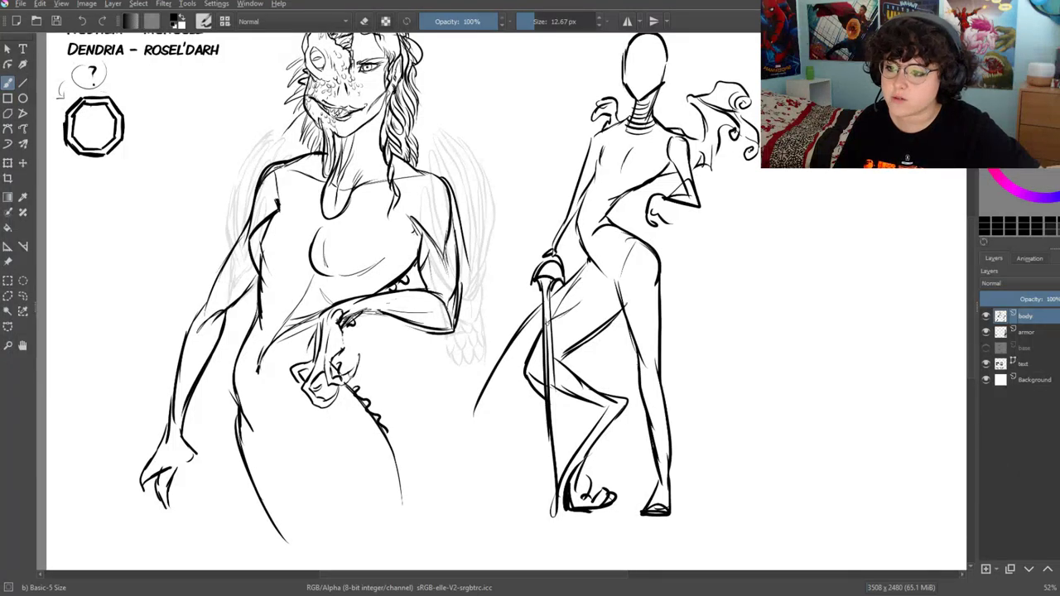
Draw a long tail from the right figure's leg, thickened low and curled into a loop
drag(533, 337, 484, 420)
drag(517, 362, 487, 438)
drag(520, 341, 484, 469)
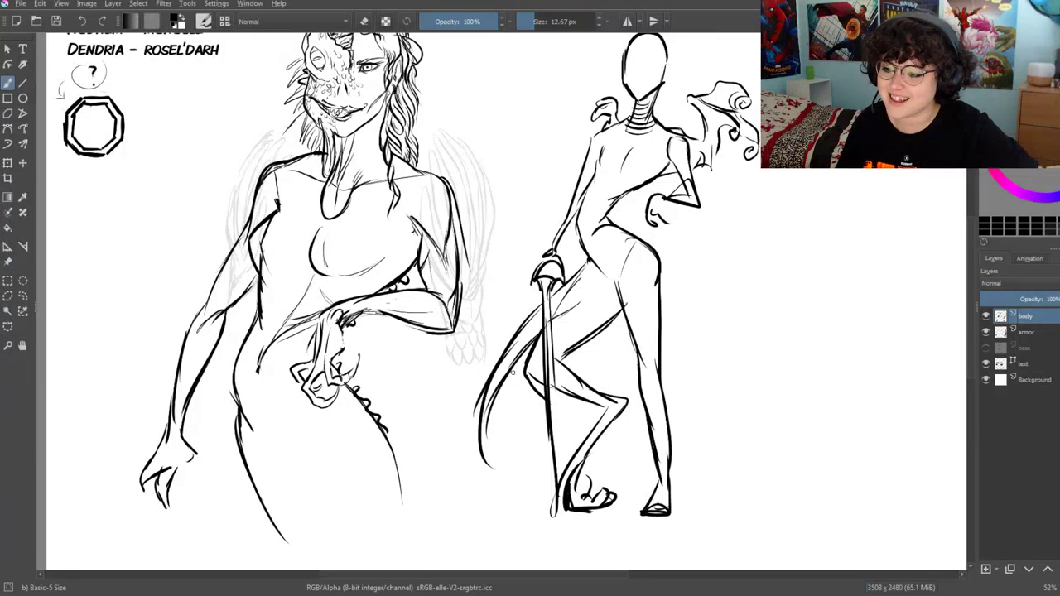
mouse_move(511, 375)
mouse_down()
mouse_move(503, 480)
mouse_move(480, 518)
mouse_up()
mouse_move(500, 445)
mouse_down()
mouse_move(467, 521)
mouse_move(420, 528)
mouse_up()
drag(498, 513, 430, 527)
mouse_move(500, 513)
mouse_down()
mouse_move(402, 546)
mouse_move(441, 509)
mouse_up()
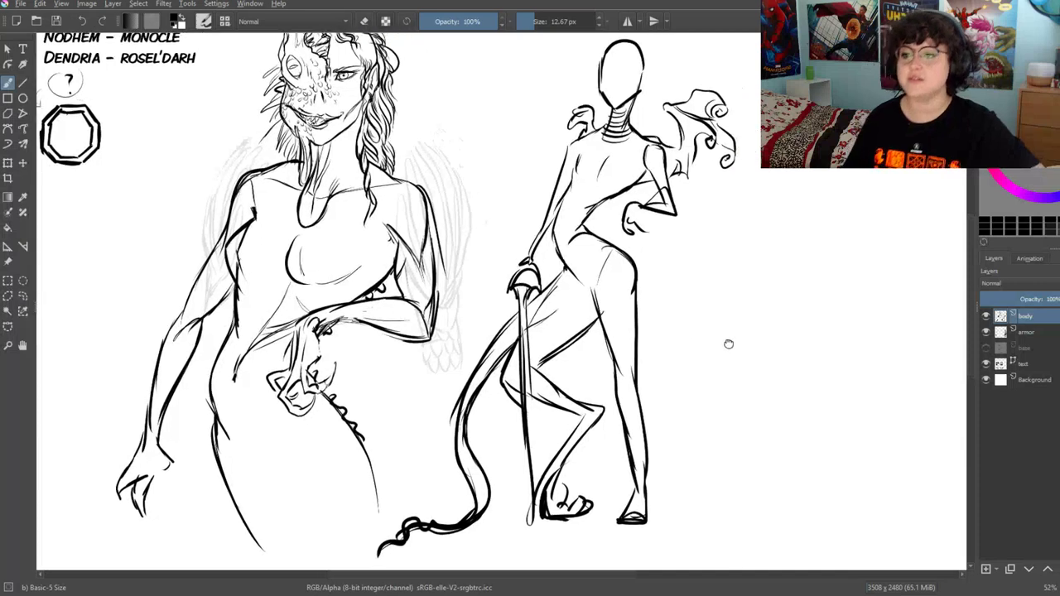
Add the right figure's hip and thigh lines and long clawed fingers on its hand
drag(726, 345, 750, 318)
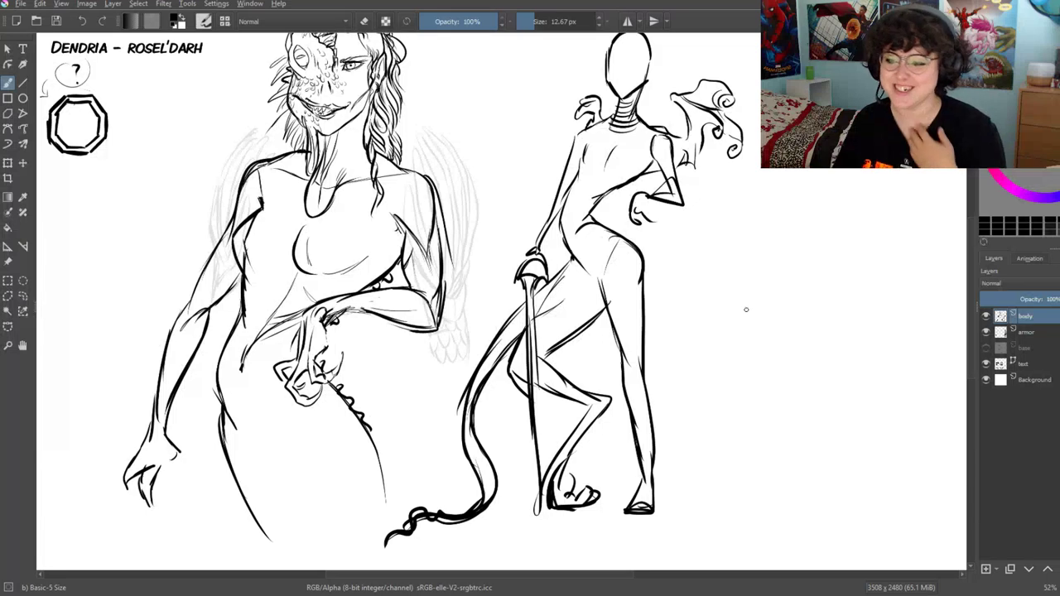
scroll(745, 309, up, 1)
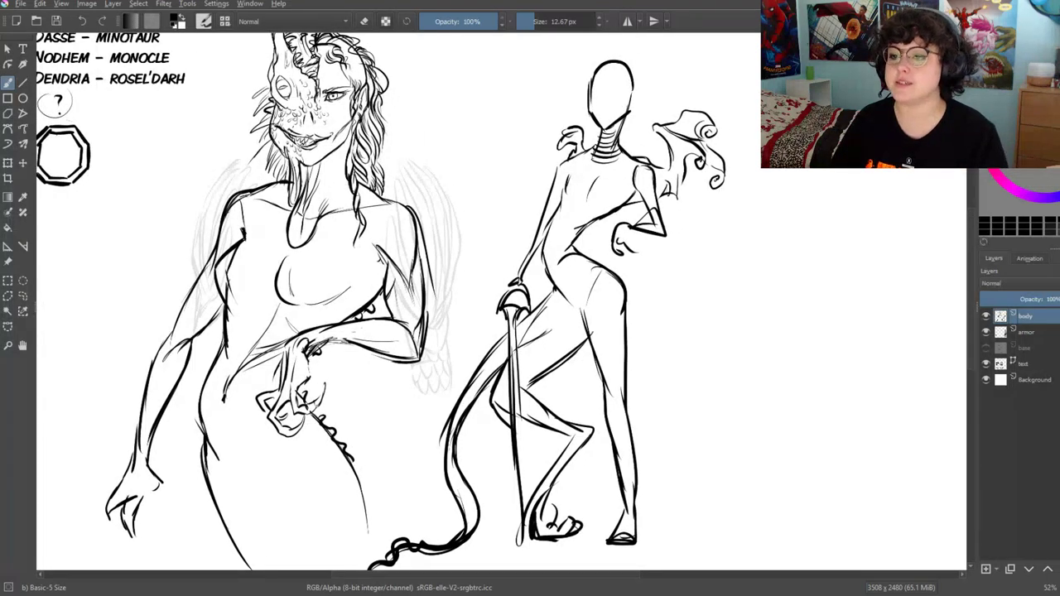
drag(581, 310, 558, 318)
drag(583, 277, 601, 336)
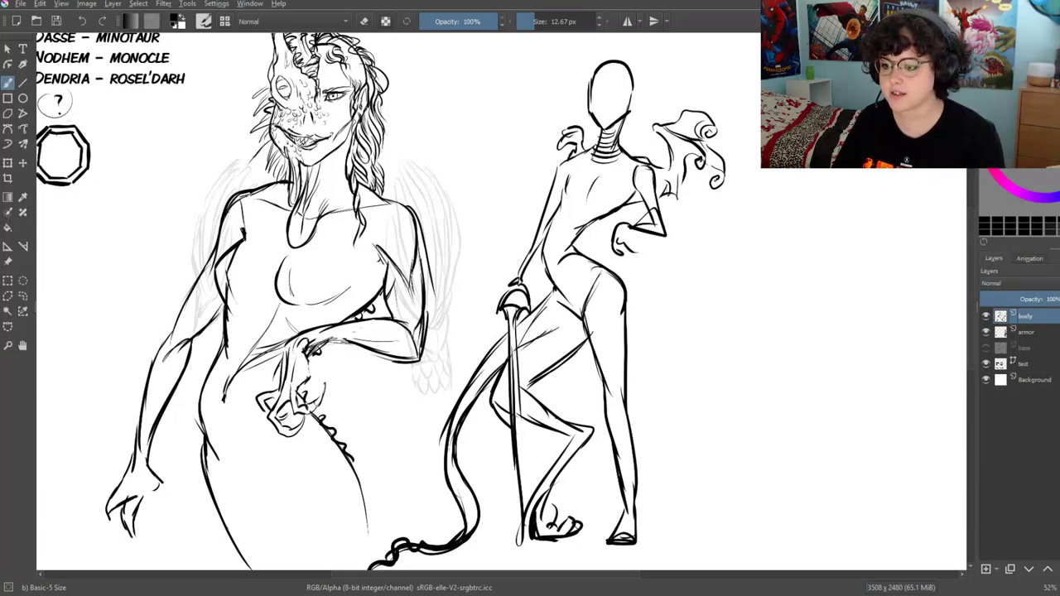
drag(618, 262, 637, 236)
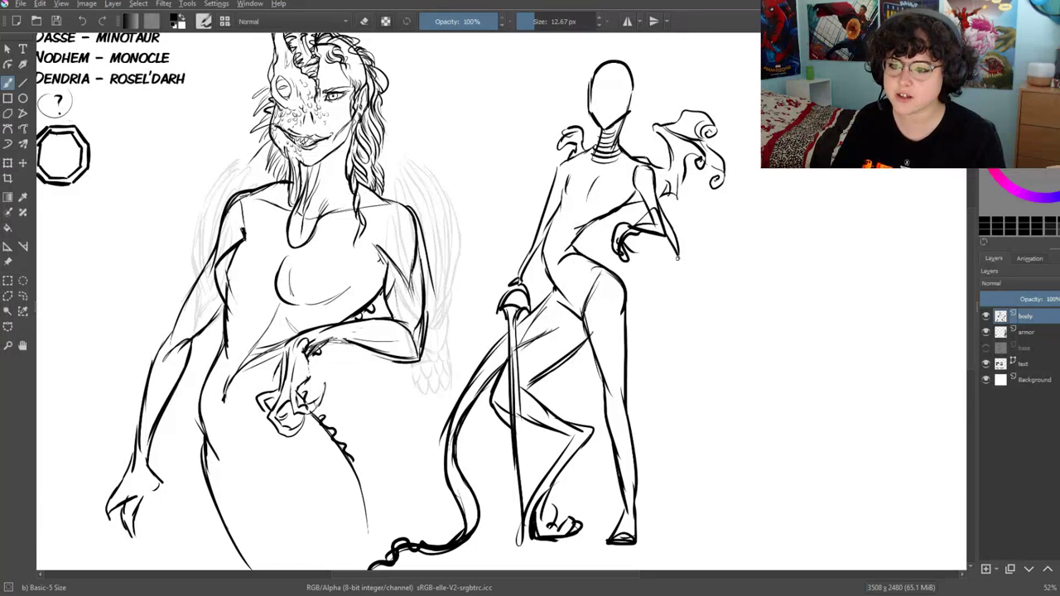
mouse_move(675, 269)
mouse_down()
mouse_move(672, 316)
mouse_move(687, 293)
mouse_up()
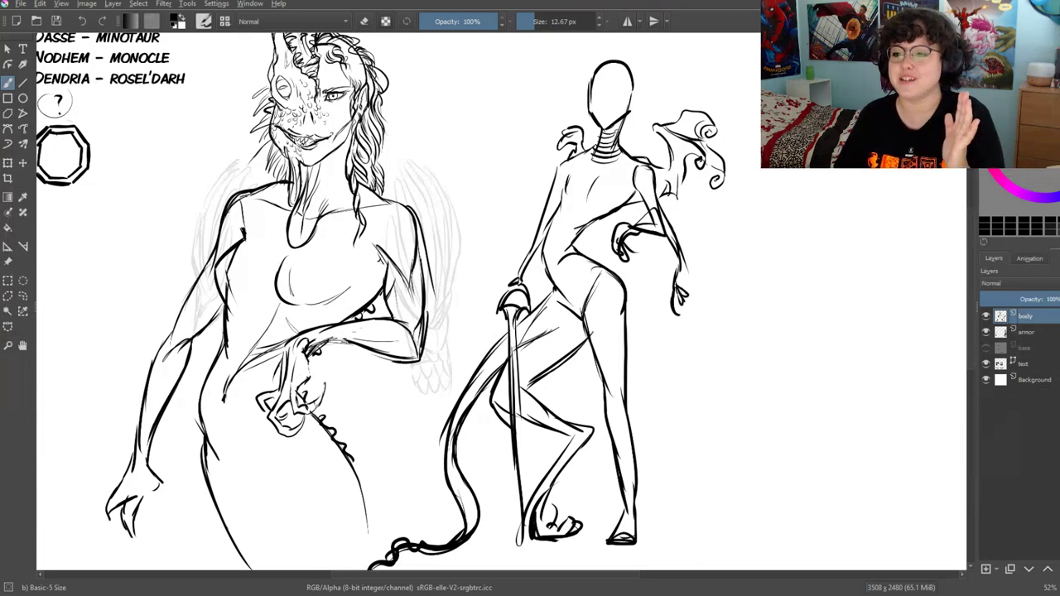
Erase the right figure's long clawed finger strokes
click(365, 21)
drag(662, 203, 672, 300)
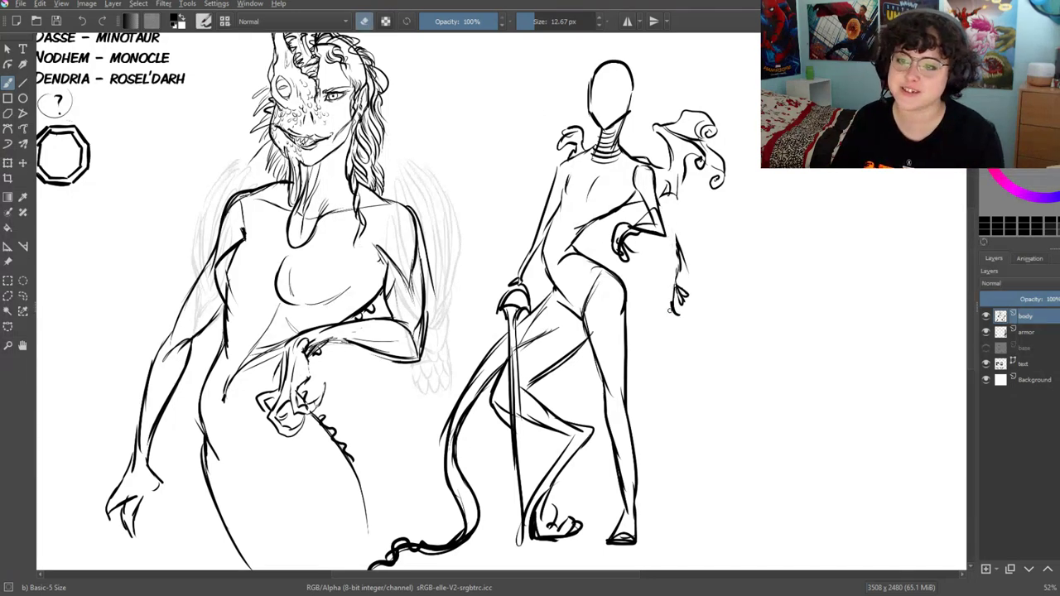
drag(674, 240, 684, 315)
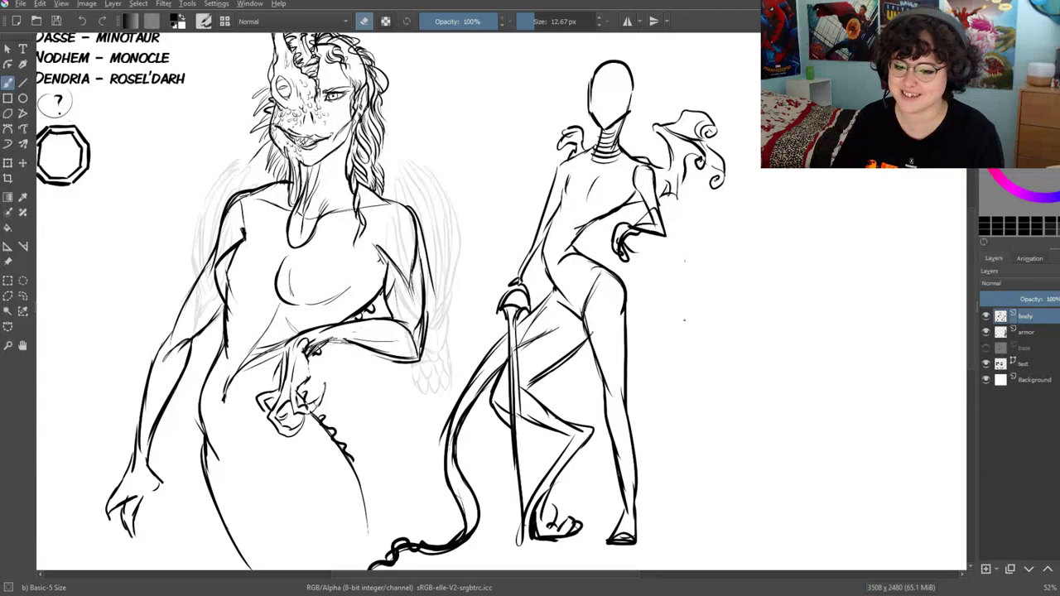
Pan to the woman and sketch a small dragon on her shoulder
mouse_move(683, 261)
mouse_down()
mouse_move(838, 245)
mouse_move(842, 285)
mouse_up()
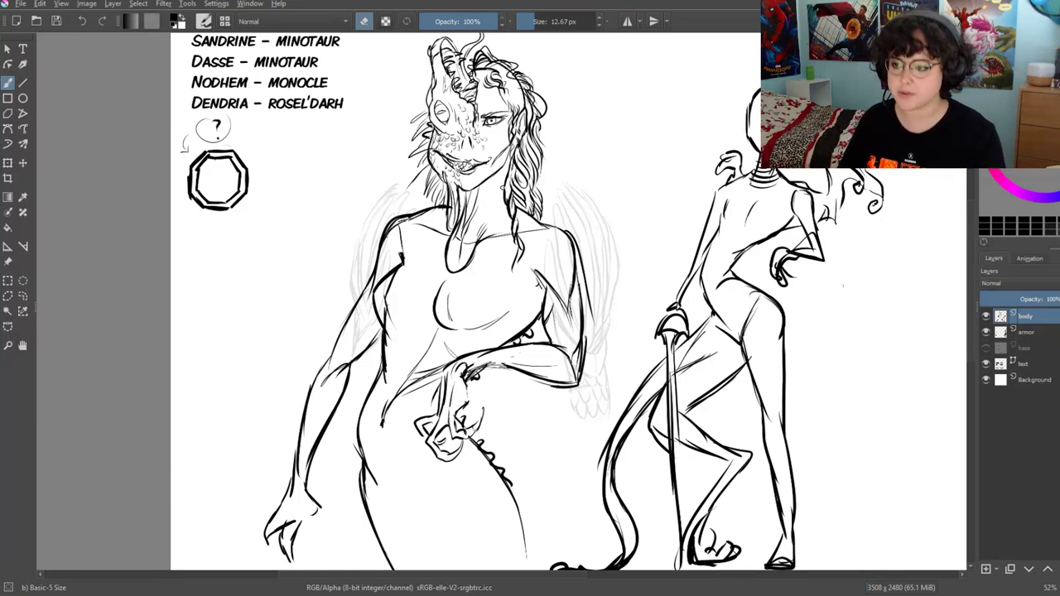
mouse_move(474, 176)
mouse_down()
mouse_move(507, 230)
mouse_move(507, 252)
mouse_up()
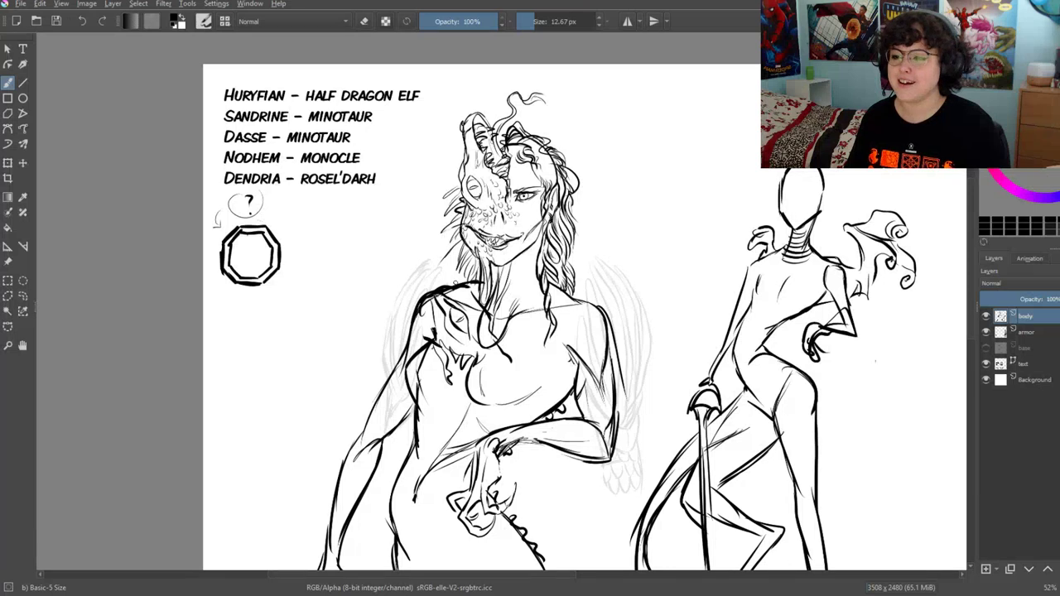
drag(442, 265, 459, 285)
drag(434, 264, 445, 288)
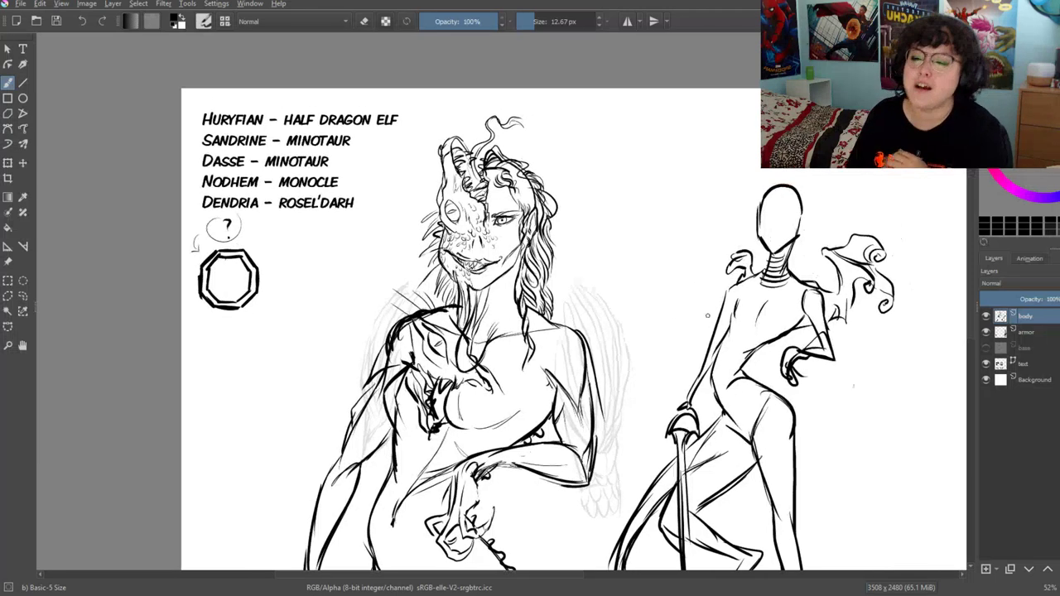
drag(728, 290, 707, 315)
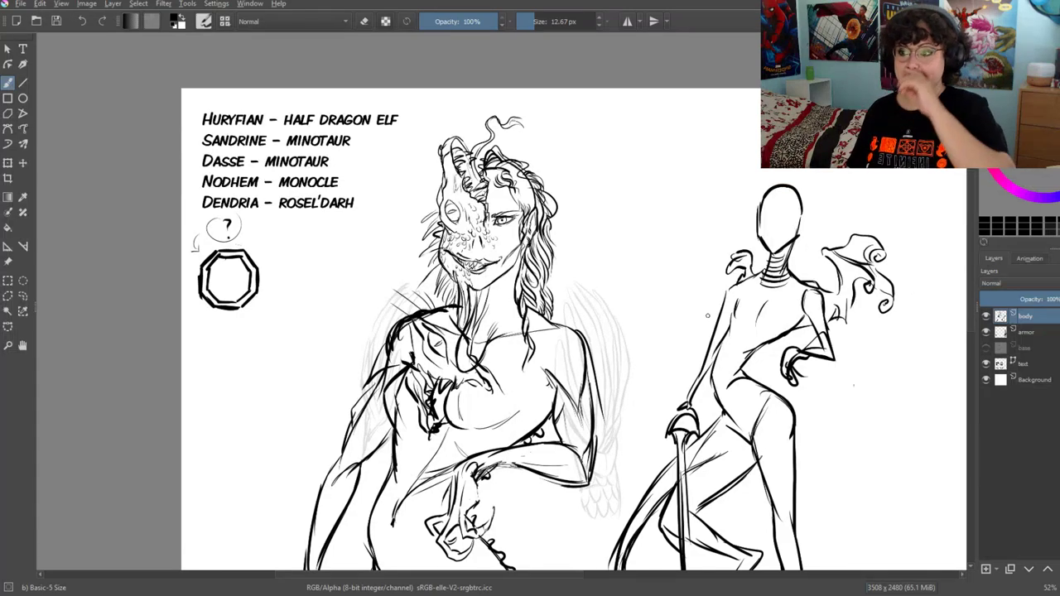
drag(658, 336, 644, 240)
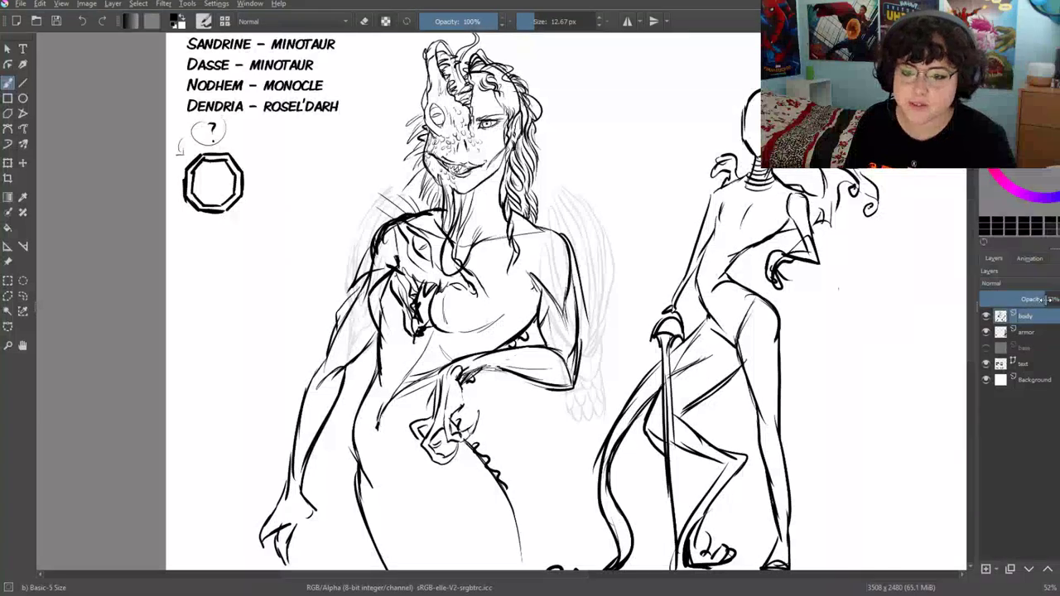
Lower the body layer's opacity to 44% so the lineart turns light grey
drag(1053, 298, 1006, 300)
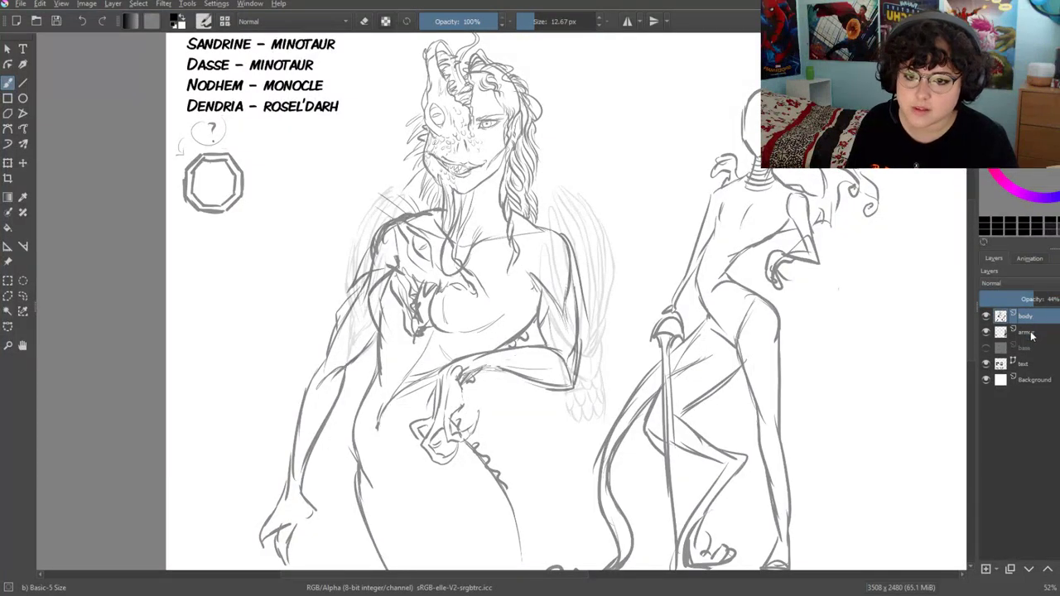
click(1019, 332)
click(1023, 322)
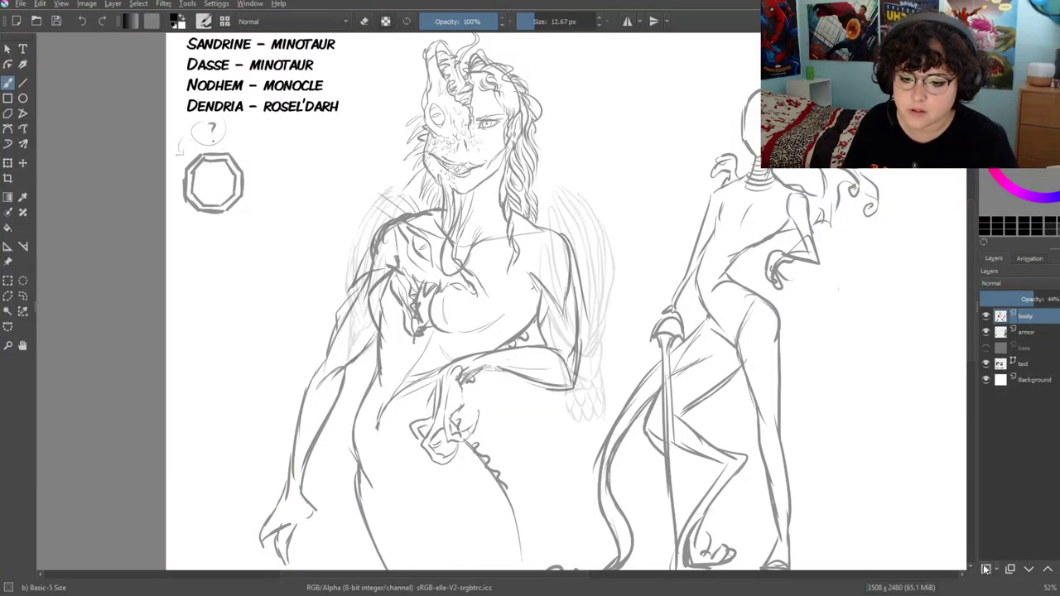
Add a new layer above body and name it 'armor'
click(985, 570)
double_click(1030, 316)
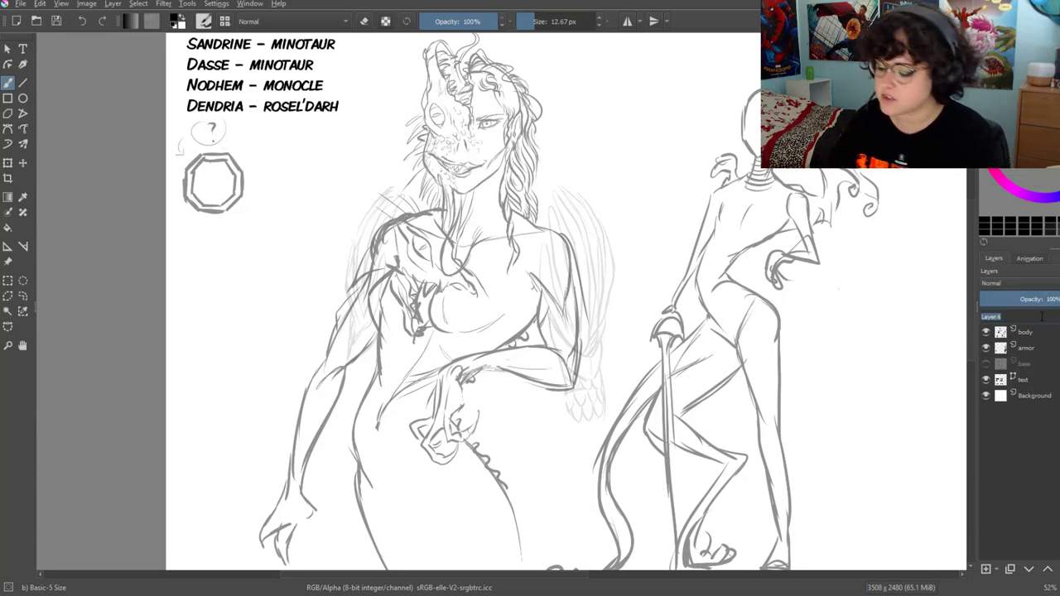
text(armor)
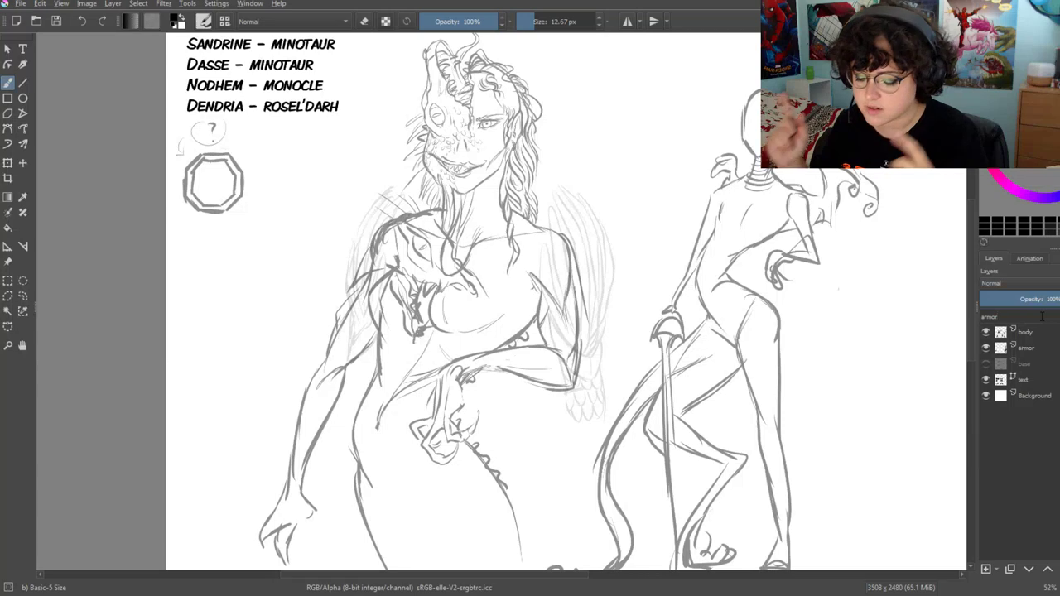
key(Return)
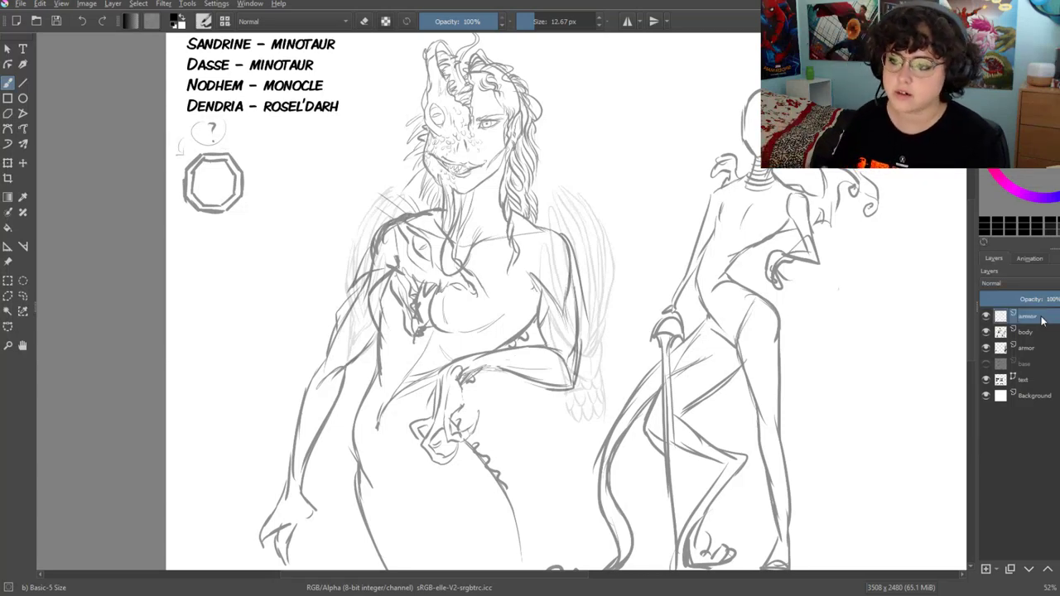
click(8, 345)
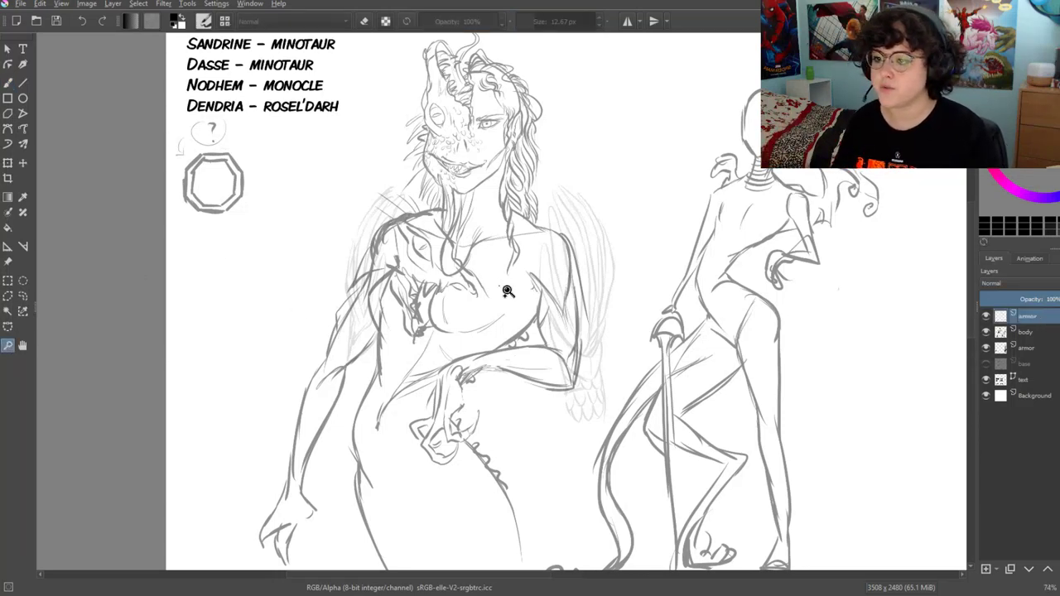
Zoom in on the woman and ink the pauldron's bold outer edge over the right shoulder
mouse_move(506, 290)
mouse_down()
mouse_move(636, 215)
mouse_move(646, 242)
mouse_move(635, 360)
mouse_up()
key(b)
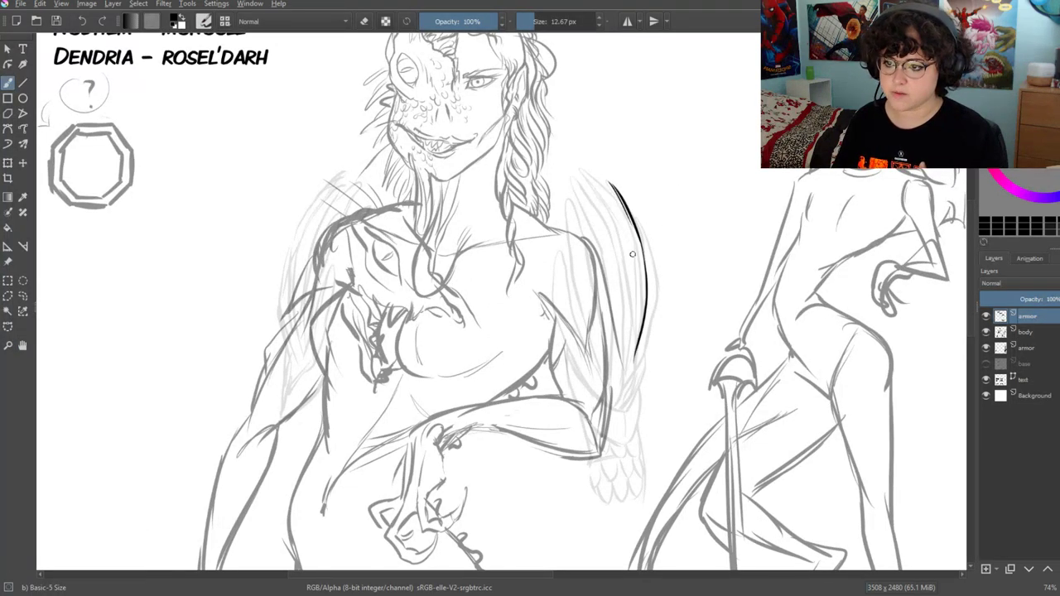
drag(613, 196, 636, 264)
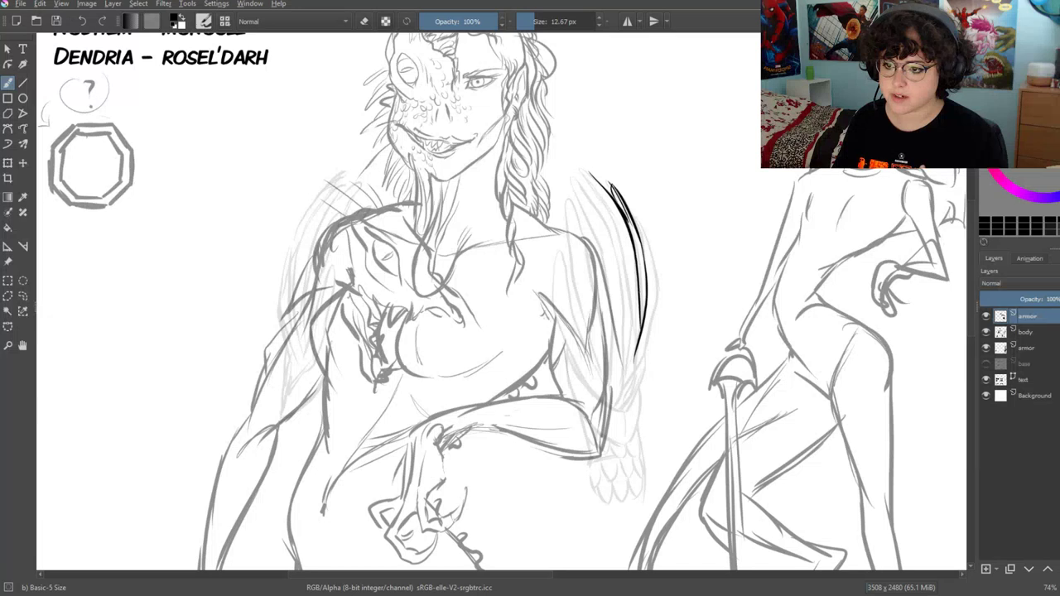
mouse_move(590, 182)
mouse_down()
mouse_move(626, 270)
mouse_move(631, 358)
mouse_up()
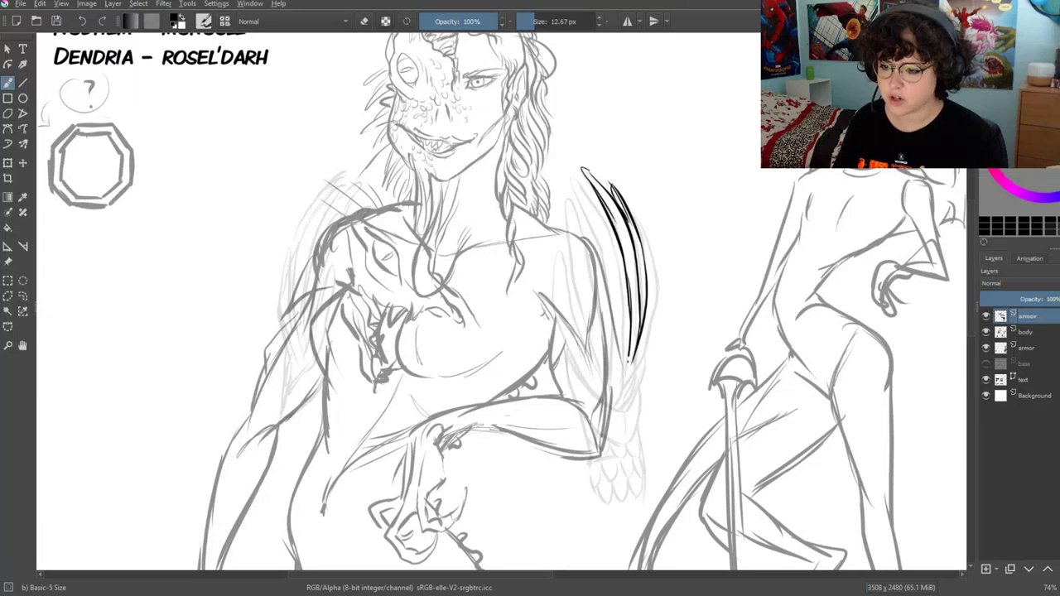
drag(628, 285, 625, 369)
drag(601, 217, 624, 303)
Add feather lines along the pauldron's inner and left edges, then its outer right edge
mouse_move(570, 174)
mouse_down()
mouse_move(614, 346)
mouse_move(586, 282)
mouse_up()
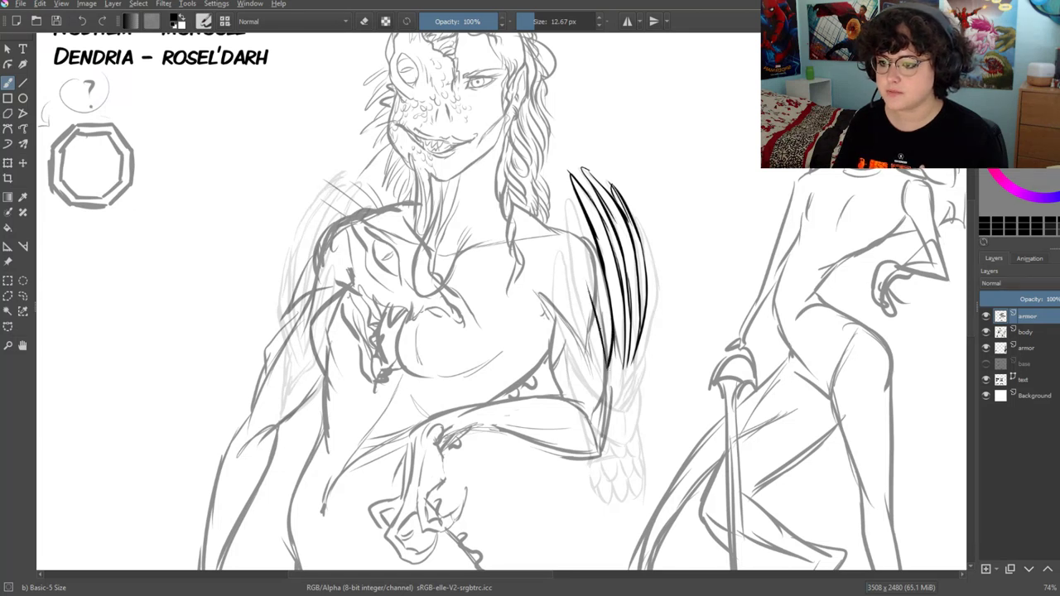
drag(602, 340, 578, 243)
drag(565, 195, 596, 371)
mouse_move(595, 370)
mouse_down()
mouse_move(561, 265)
mouse_move(553, 321)
mouse_move(596, 397)
mouse_up()
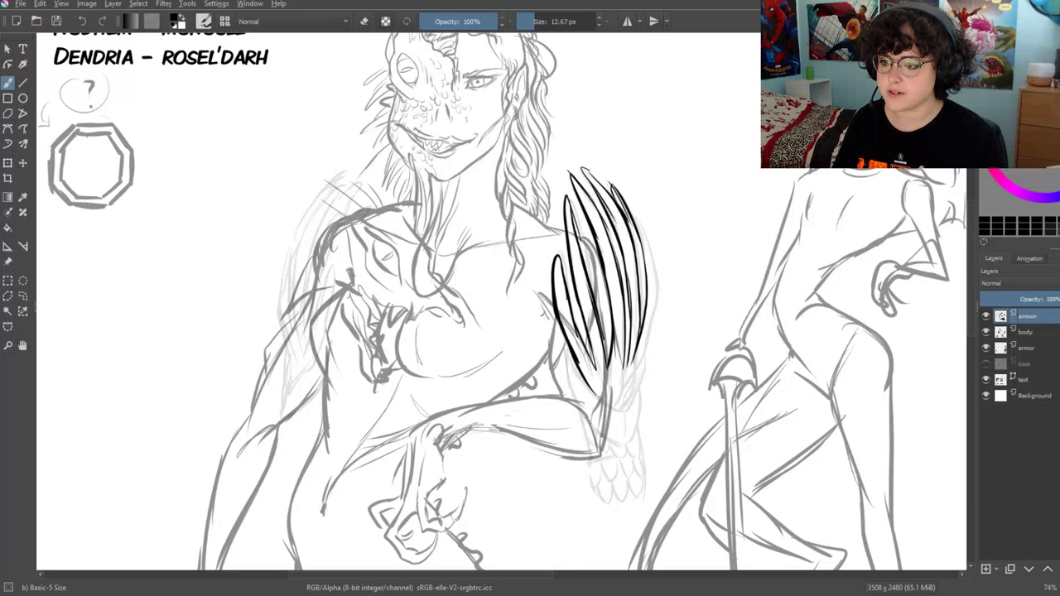
mouse_move(631, 224)
mouse_down()
mouse_move(652, 331)
mouse_move(629, 383)
mouse_up()
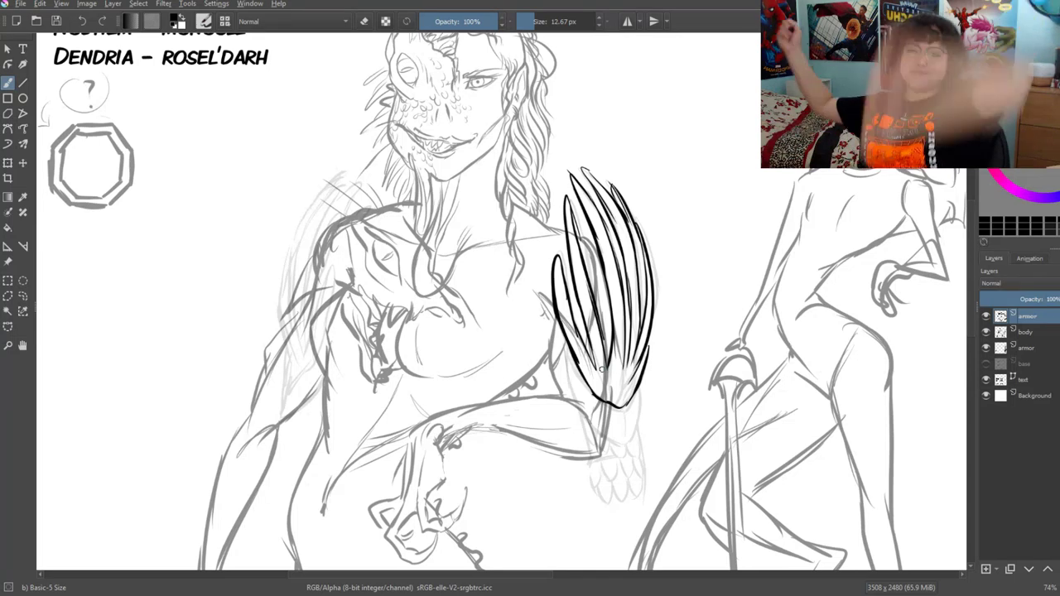
drag(594, 259, 621, 269)
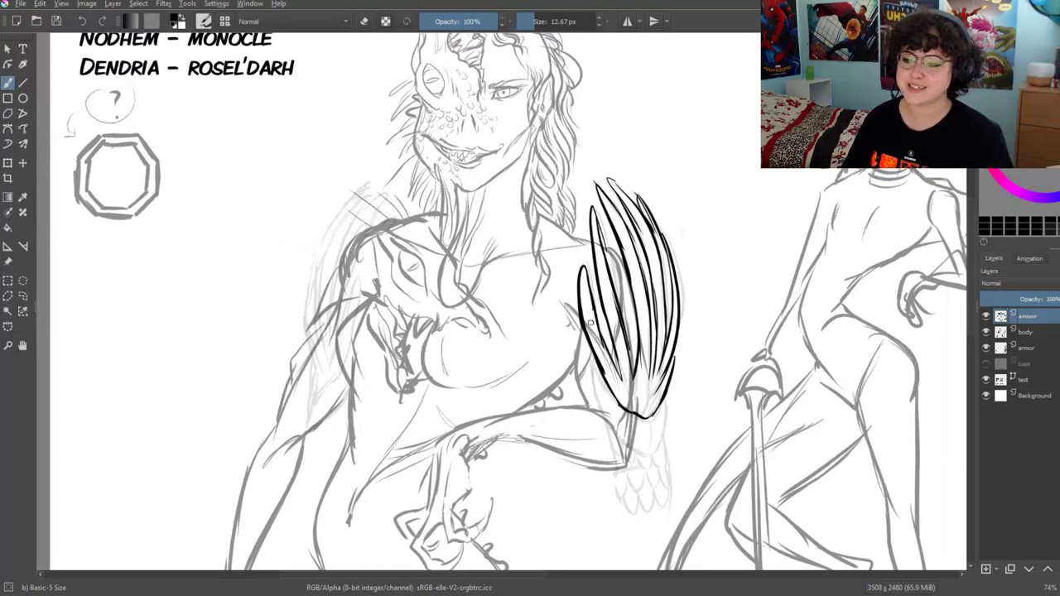
Rotate the right feathered pauldron slightly clockwise with the transform tool
click(7, 162)
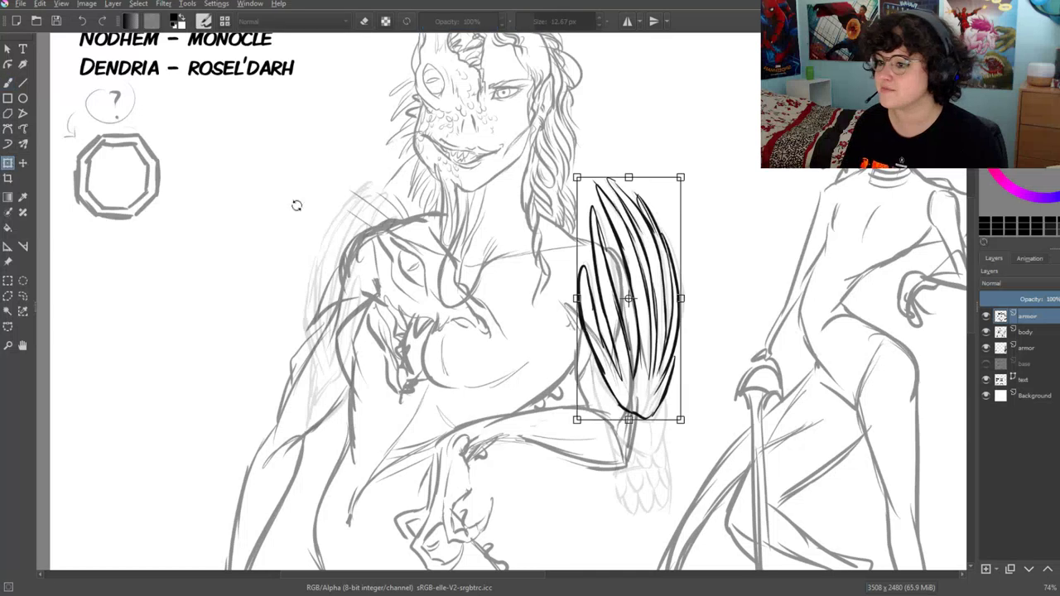
drag(705, 254, 623, 366)
key(b)
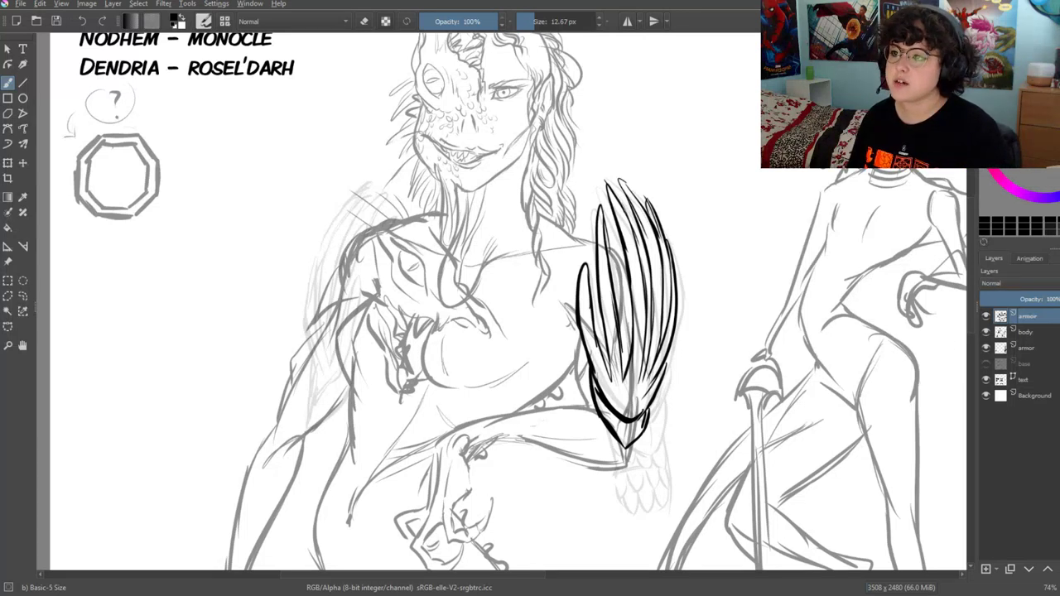
Recenter on the torso and start outlining a feathered pauldron on the left shoulder
drag(433, 110, 531, 106)
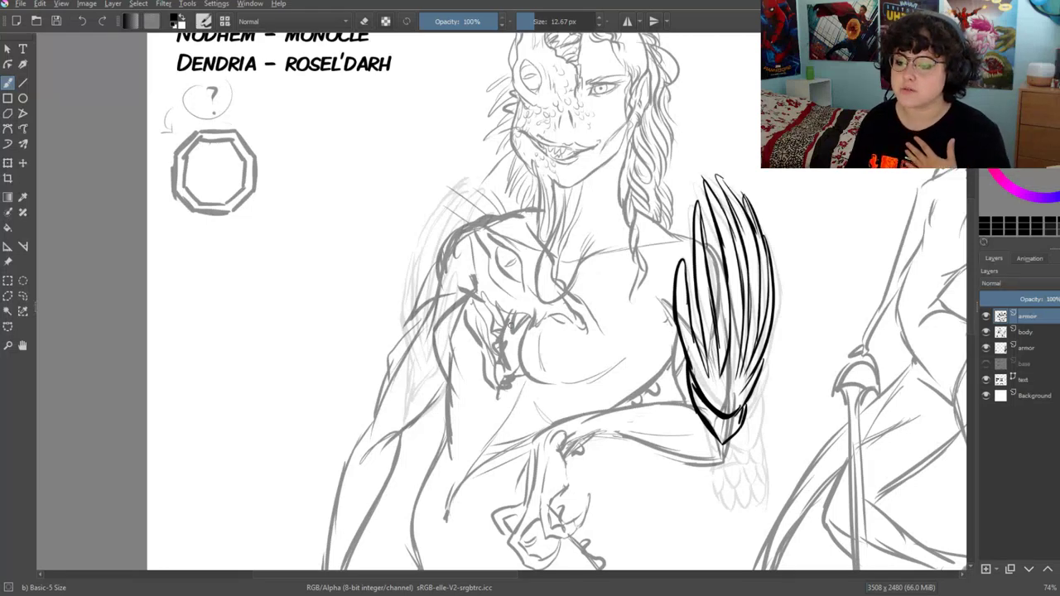
drag(608, 371, 595, 299)
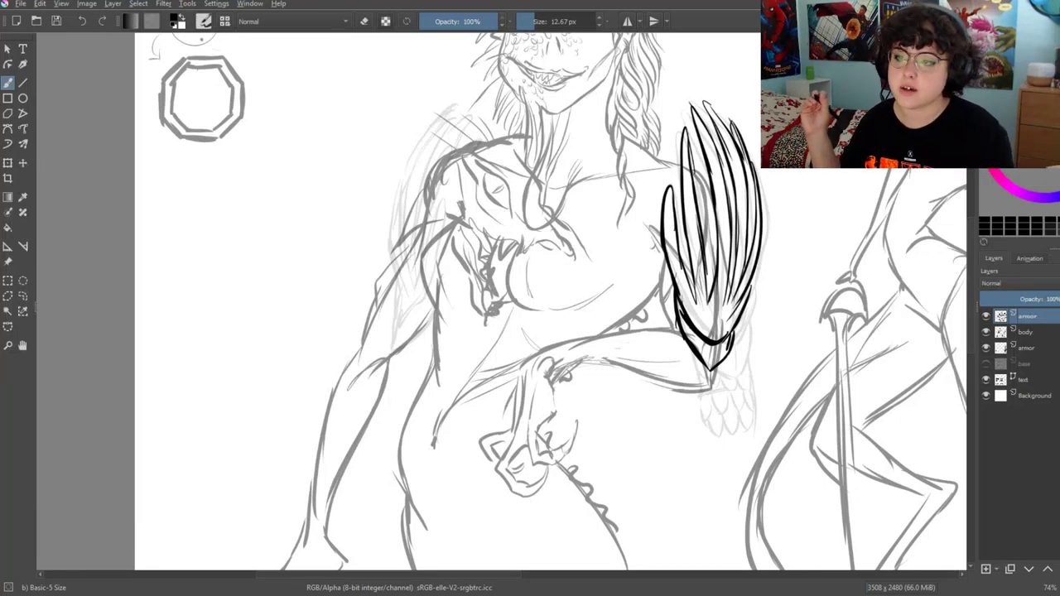
mouse_move(382, 265)
mouse_down()
mouse_move(387, 209)
mouse_move(416, 155)
mouse_move(397, 240)
mouse_up()
mouse_move(447, 144)
mouse_down()
mouse_move(393, 257)
mouse_move(404, 248)
mouse_move(399, 272)
mouse_up()
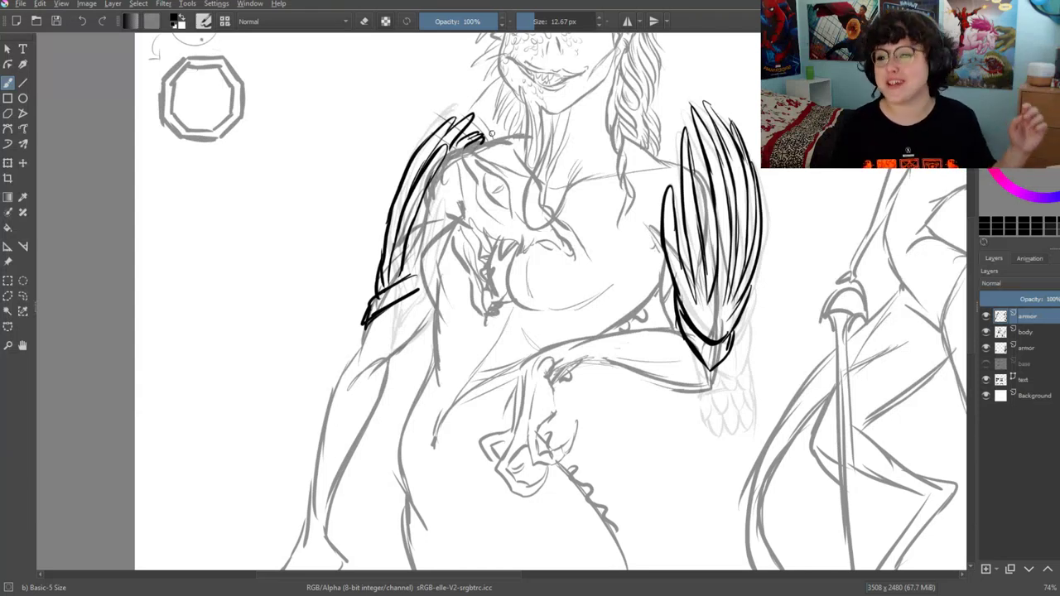
Erase and redraw the chest dragon lines on the body layer, then reselect the armor layer
key(Page_Down)
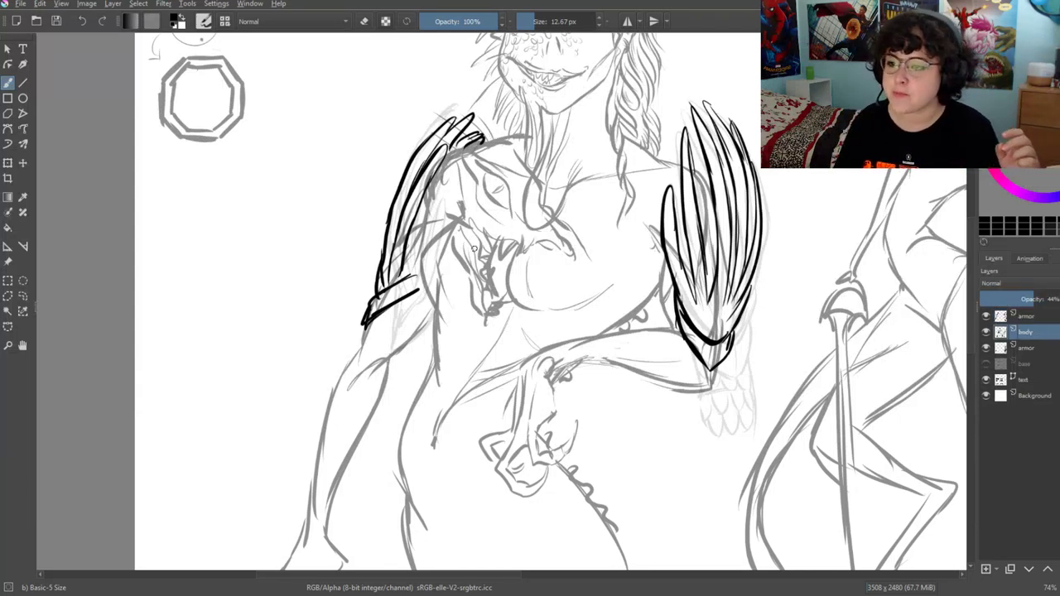
key(e)
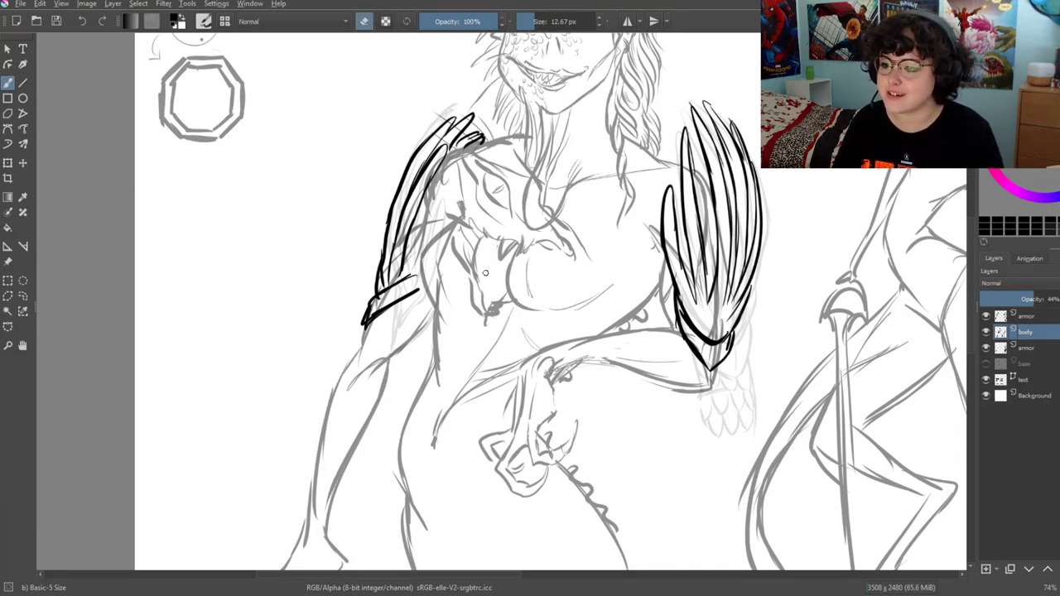
key(e)
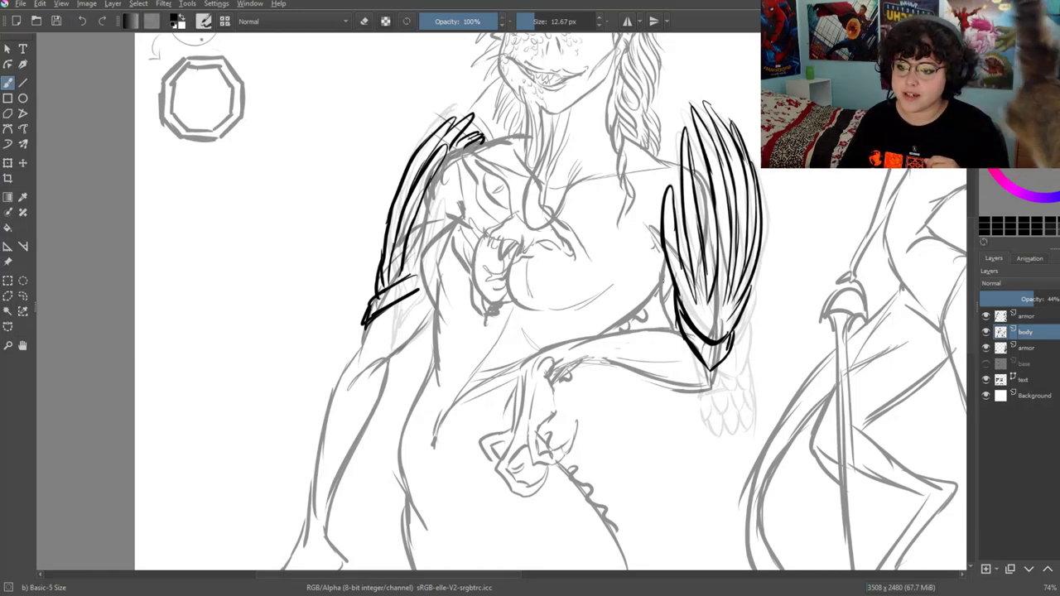
click(1044, 317)
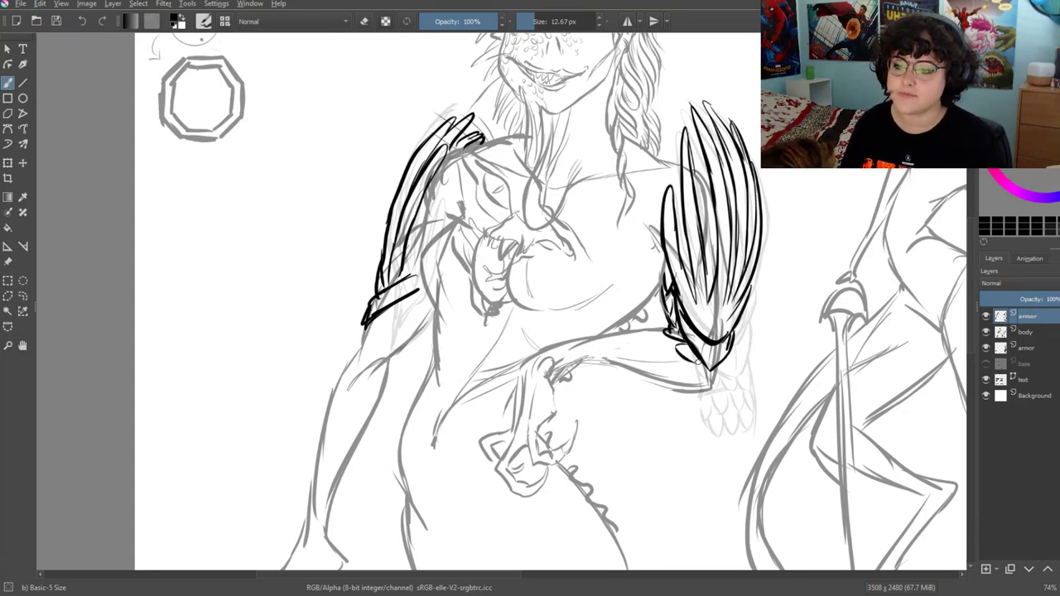
Ink the right pauldron's lower tip and rows of small overlapping feathers beneath it
drag(683, 363, 710, 377)
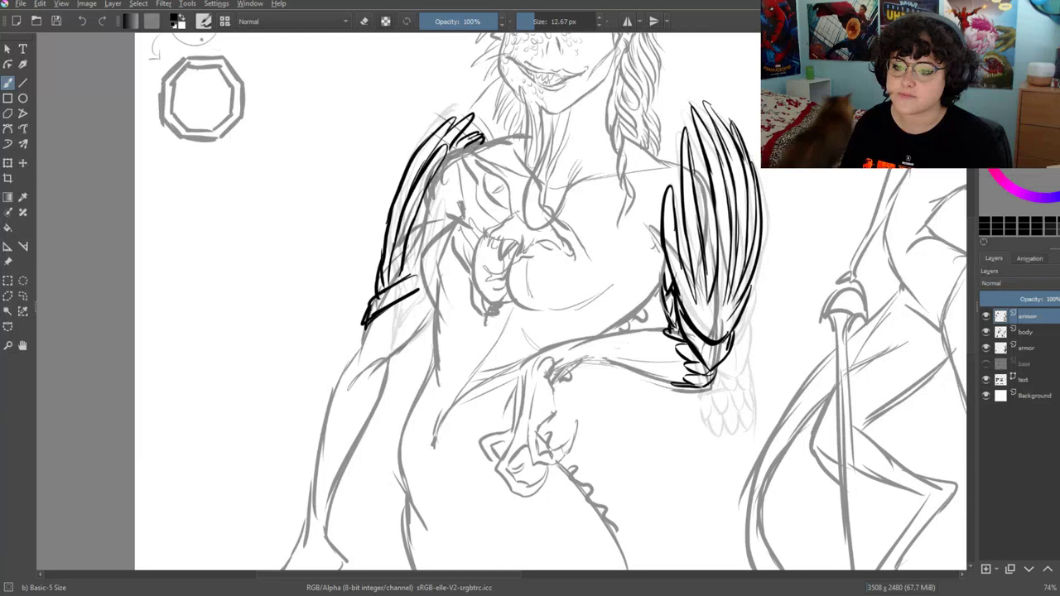
drag(659, 320, 679, 352)
drag(661, 347, 684, 368)
mouse_move(665, 366)
mouse_down()
mouse_move(684, 374)
mouse_move(672, 383)
mouse_up()
mouse_move(643, 333)
mouse_down()
mouse_move(659, 340)
mouse_move(655, 369)
mouse_up()
mouse_move(652, 366)
mouse_down()
mouse_move(670, 373)
mouse_move(665, 382)
mouse_up()
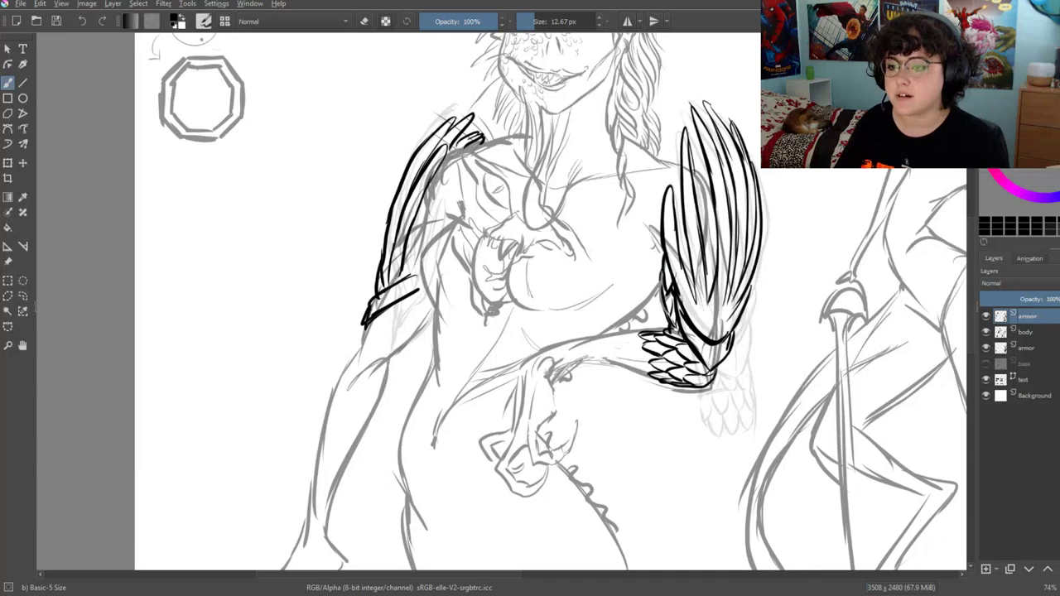
scroll(646, 152, up, 3)
Scroll the view up and back down over the drawing
scroll(586, 206, up, 1)
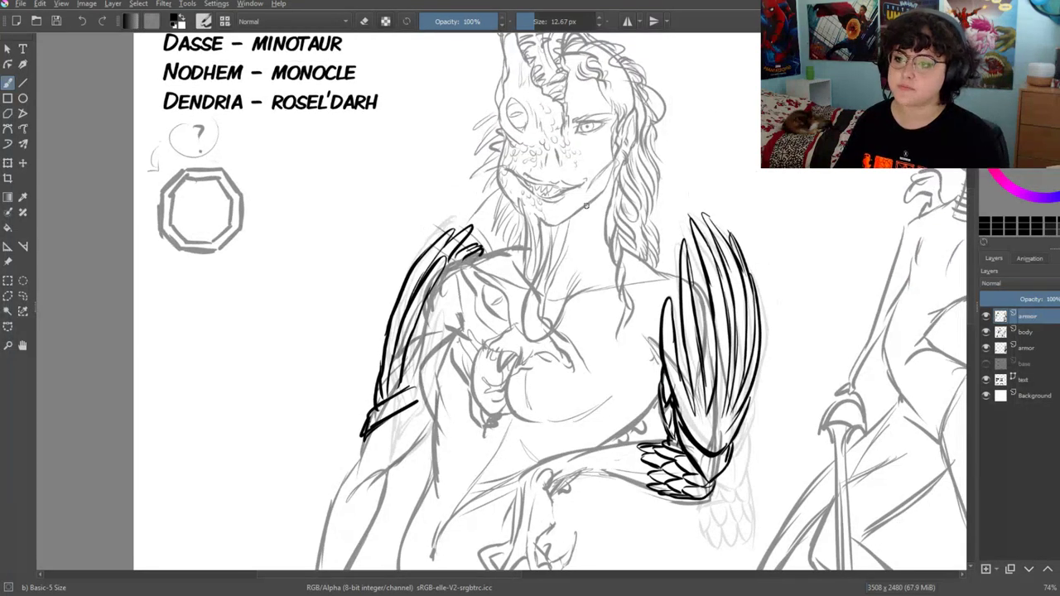
scroll(525, 284, down, 2)
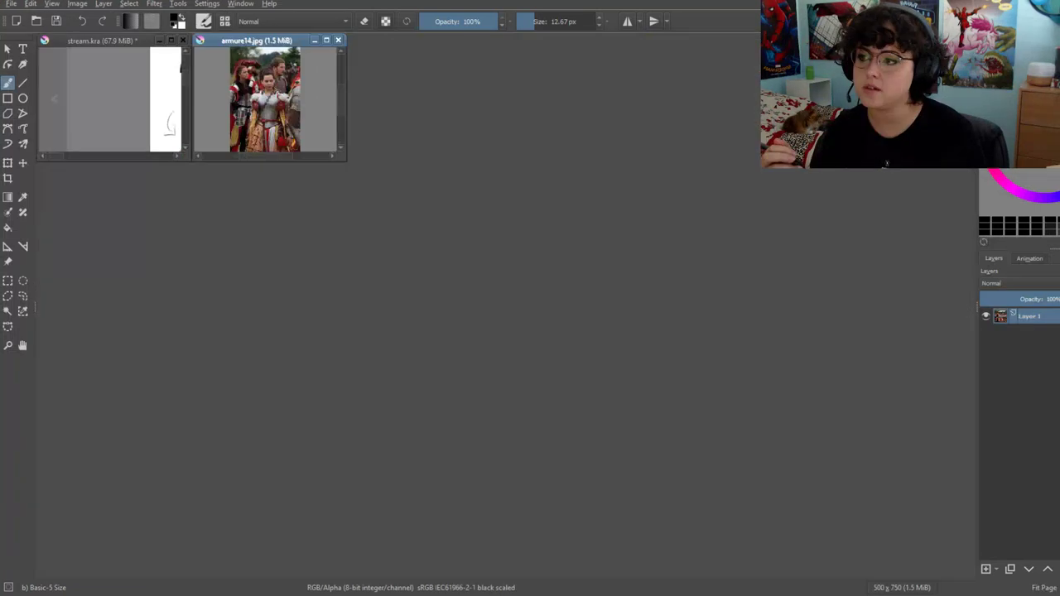
Place an enlarged armure14.jpg window on the right and a larger stream.kra window framing the pauldrons
drag(273, 41, 697, 123)
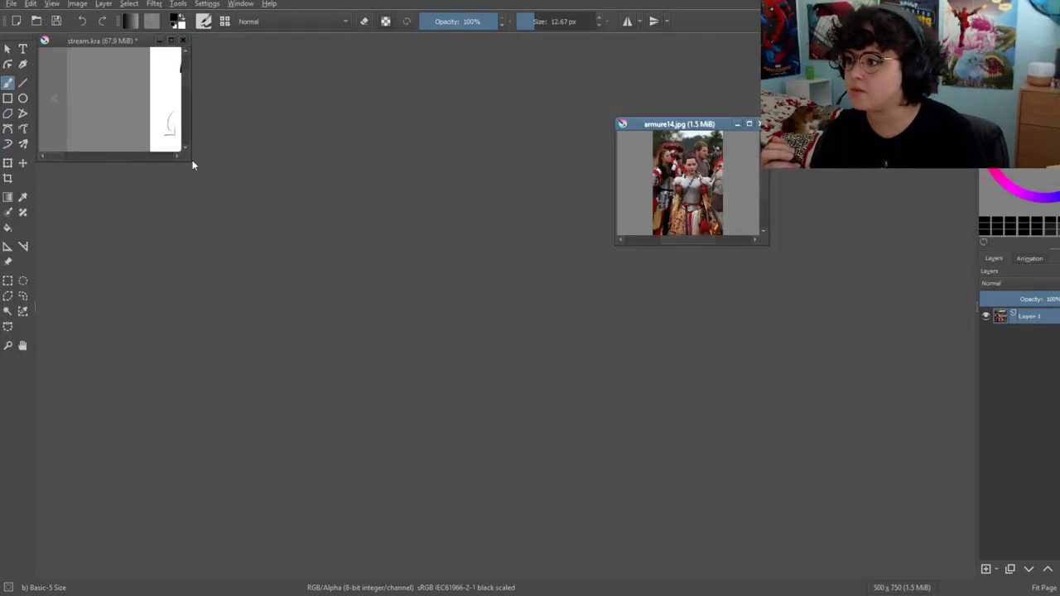
drag(192, 161, 647, 471)
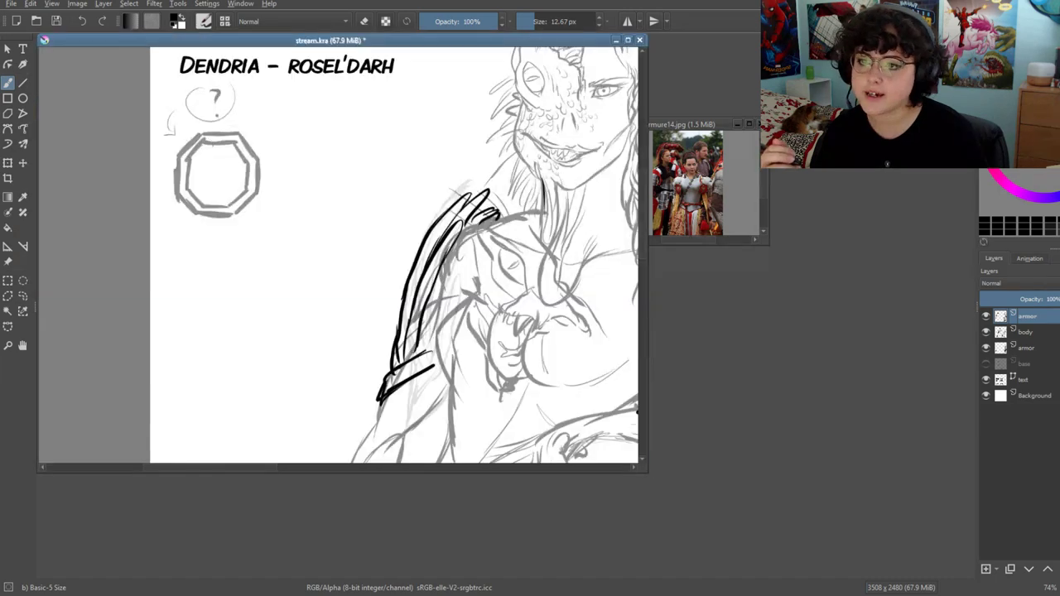
click(703, 124)
right_click(708, 141)
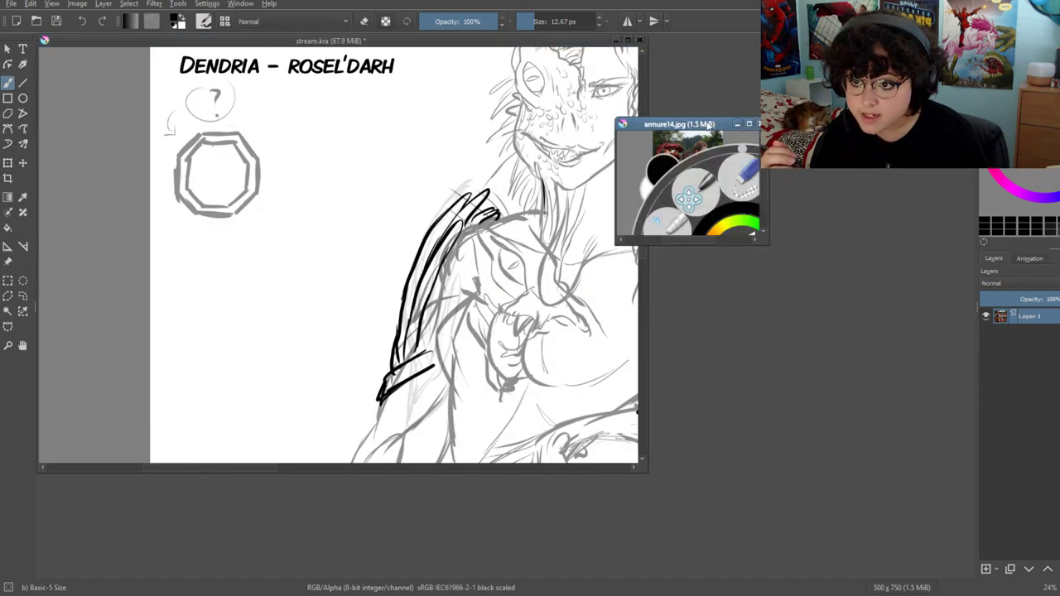
click(765, 239)
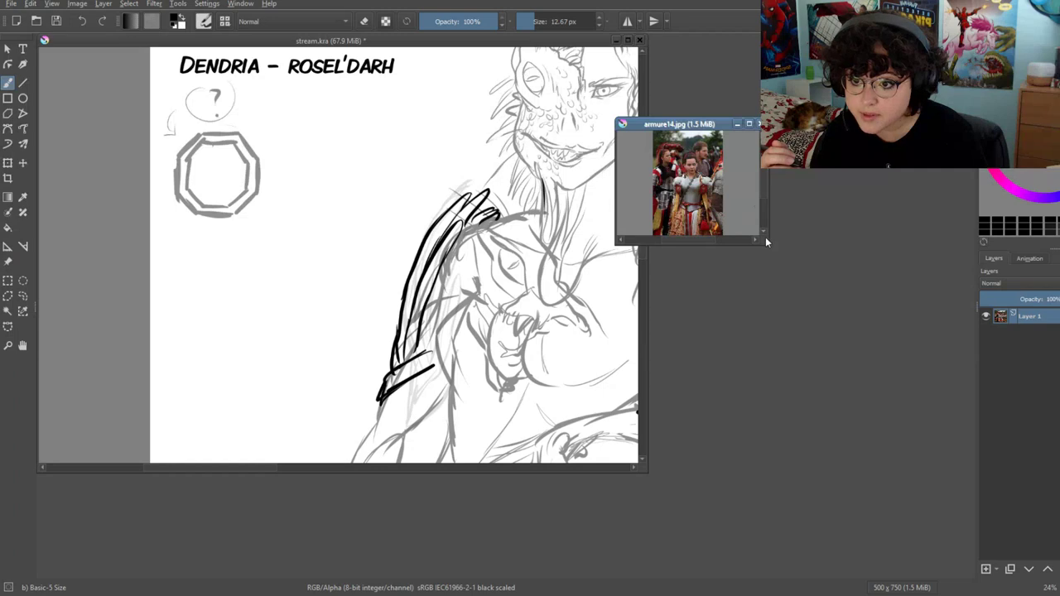
mouse_move(765, 238)
mouse_down()
mouse_move(923, 497)
mouse_move(941, 580)
mouse_up()
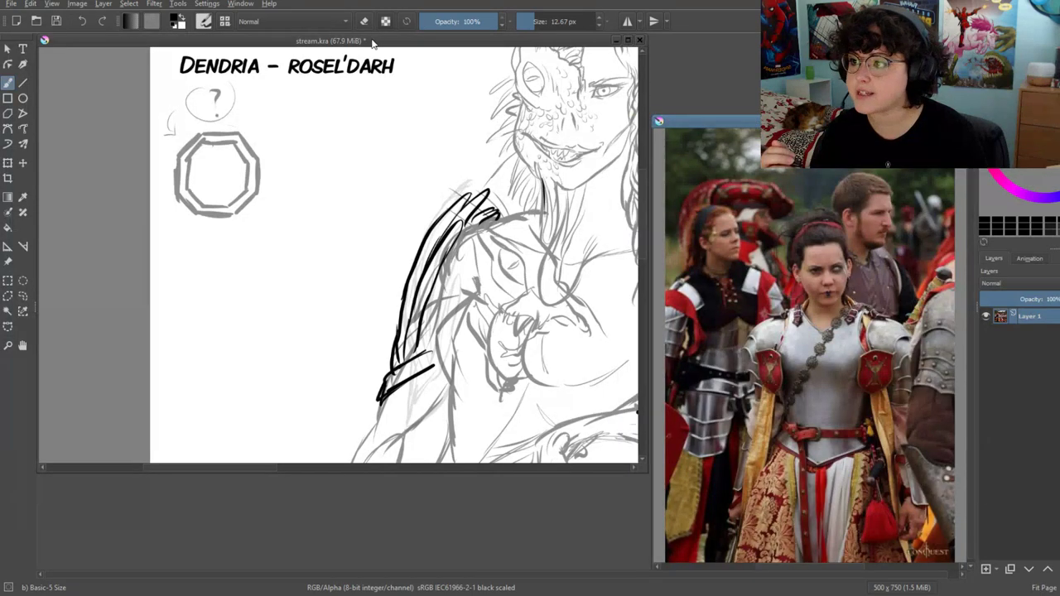
click(649, 474)
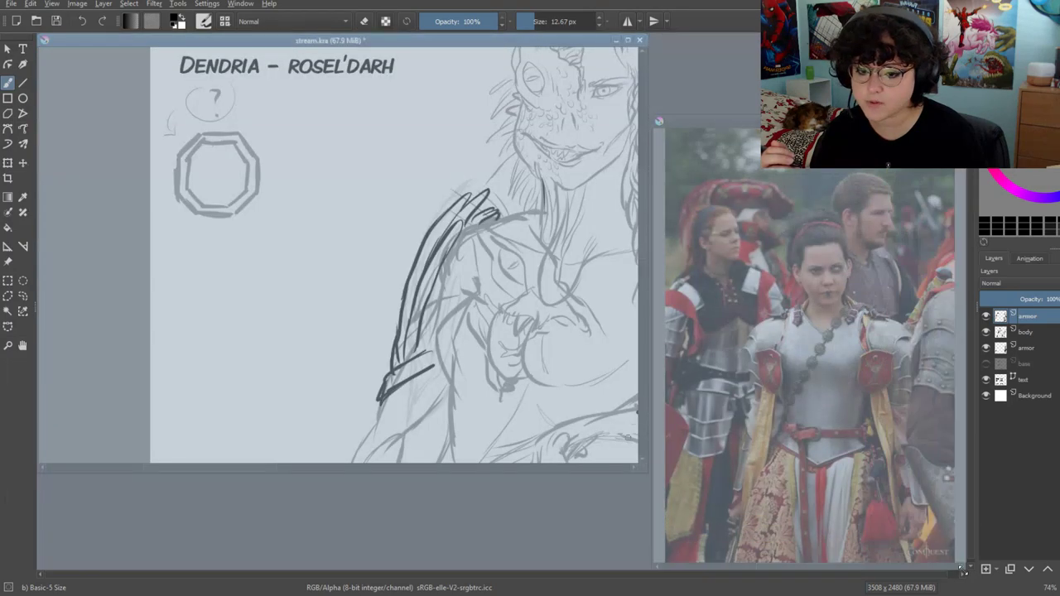
drag(649, 473, 959, 570)
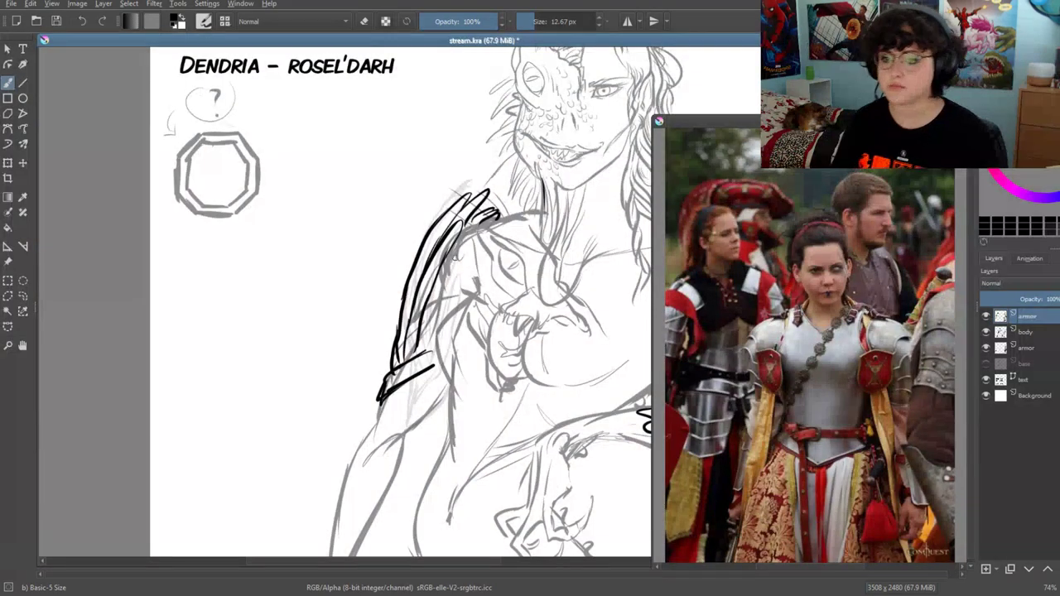
drag(617, 305, 478, 267)
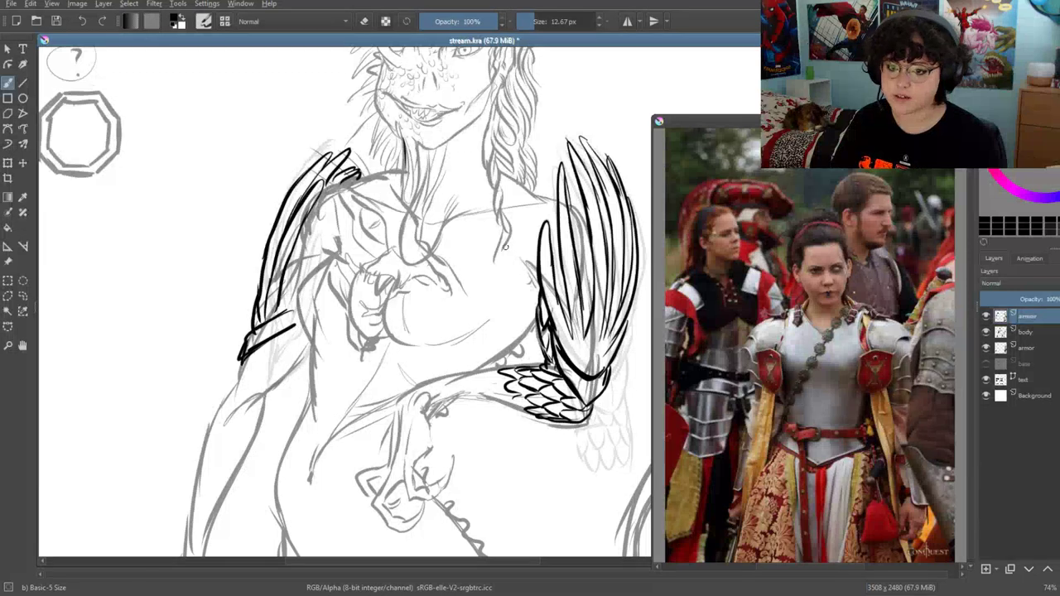
Start a hexagonal plate outline on the chest with two ink strokes
drag(489, 249, 466, 260)
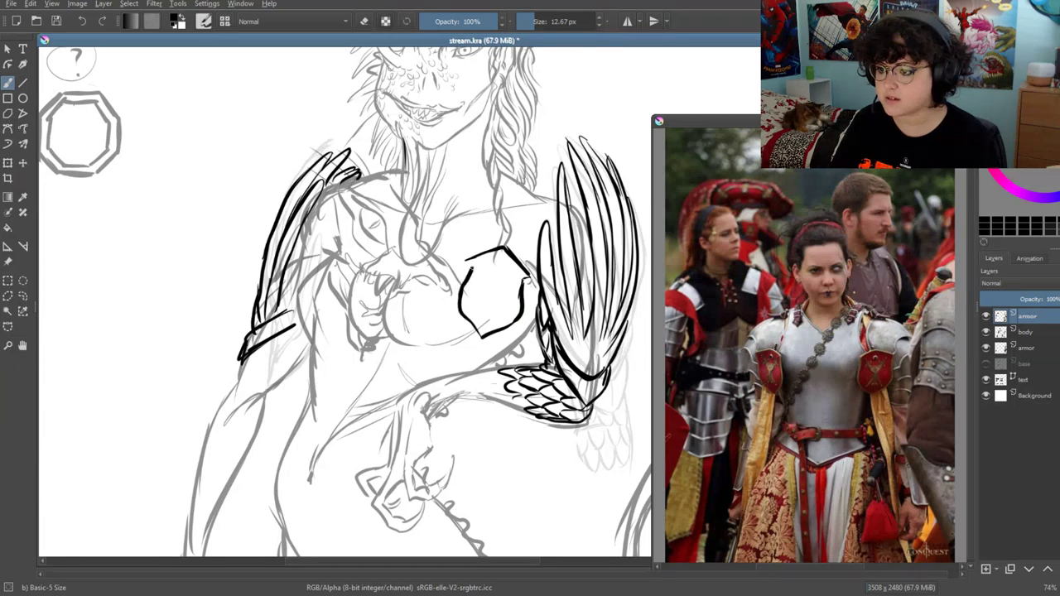
drag(296, 246, 342, 242)
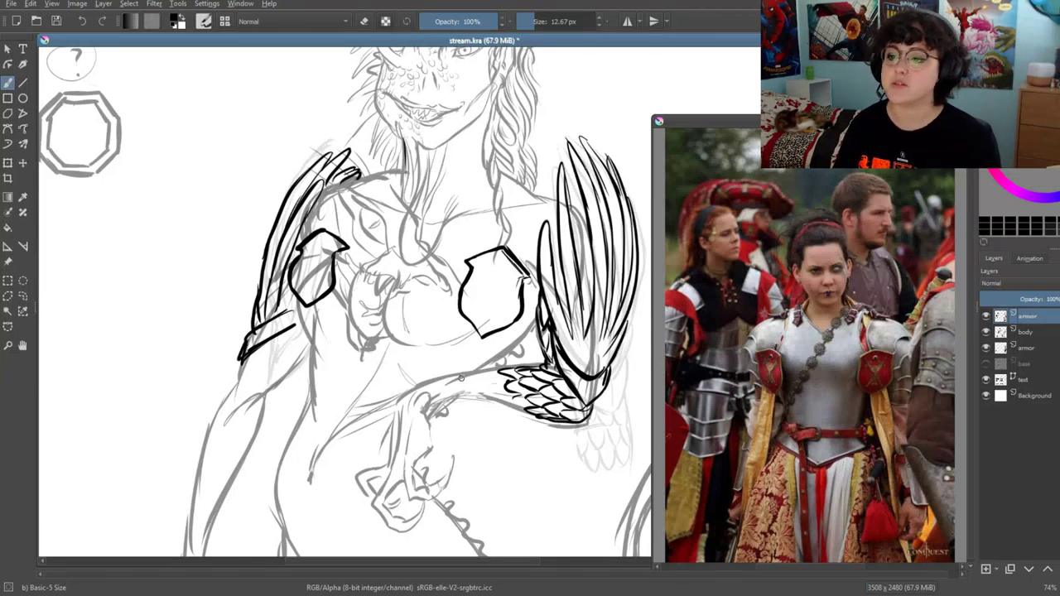
drag(461, 377, 502, 332)
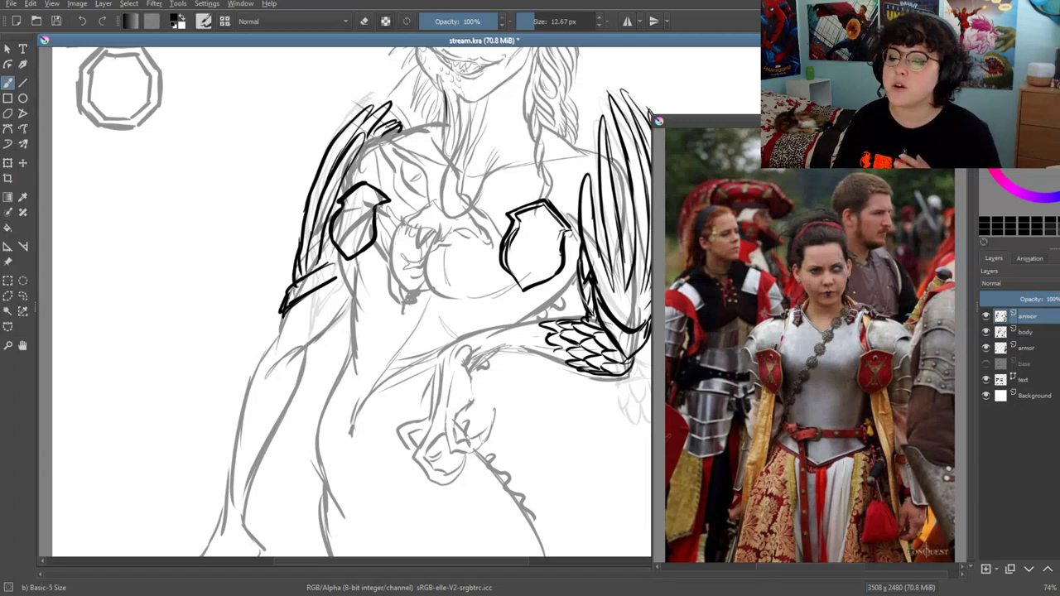
Ink the arm line below the left pauldron and an edge beside the right breastplate
scroll(348, 302, up, 1)
scroll(348, 302, up, 1)
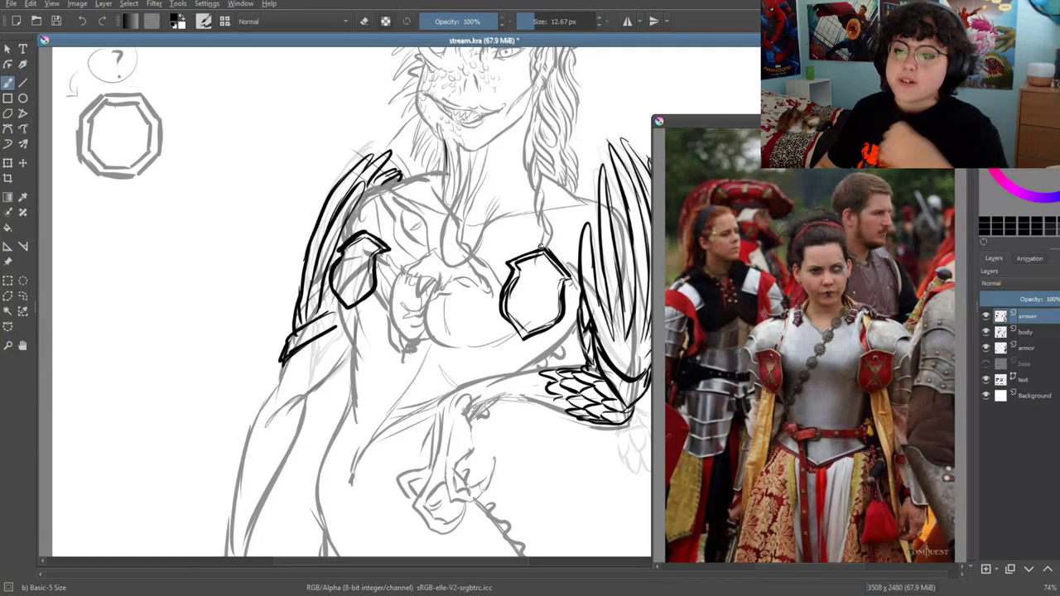
scroll(418, 141, up, 3)
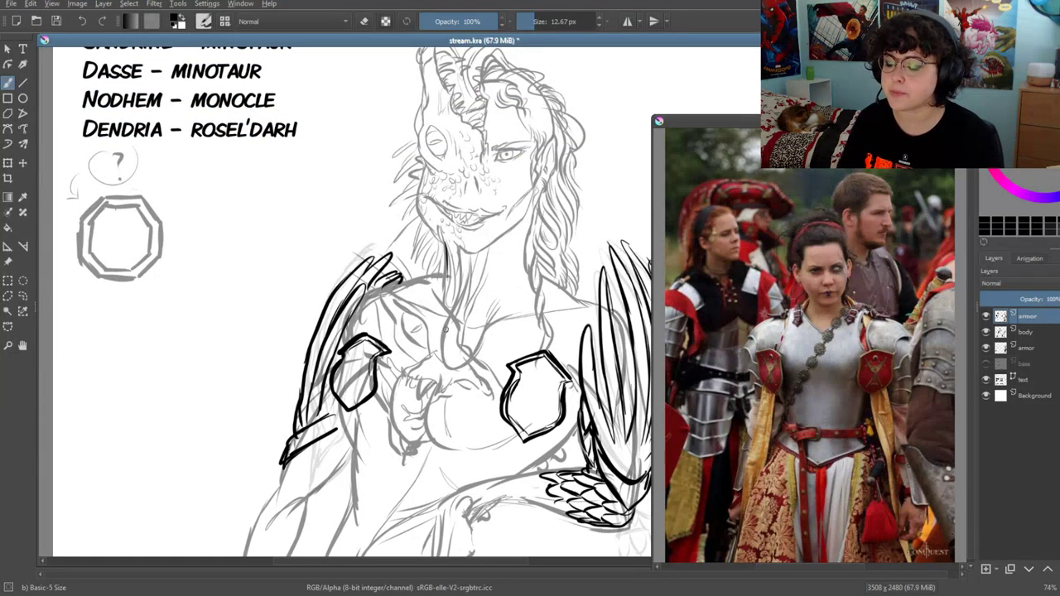
scroll(481, 262, down, 3)
scroll(515, 349, down, 1)
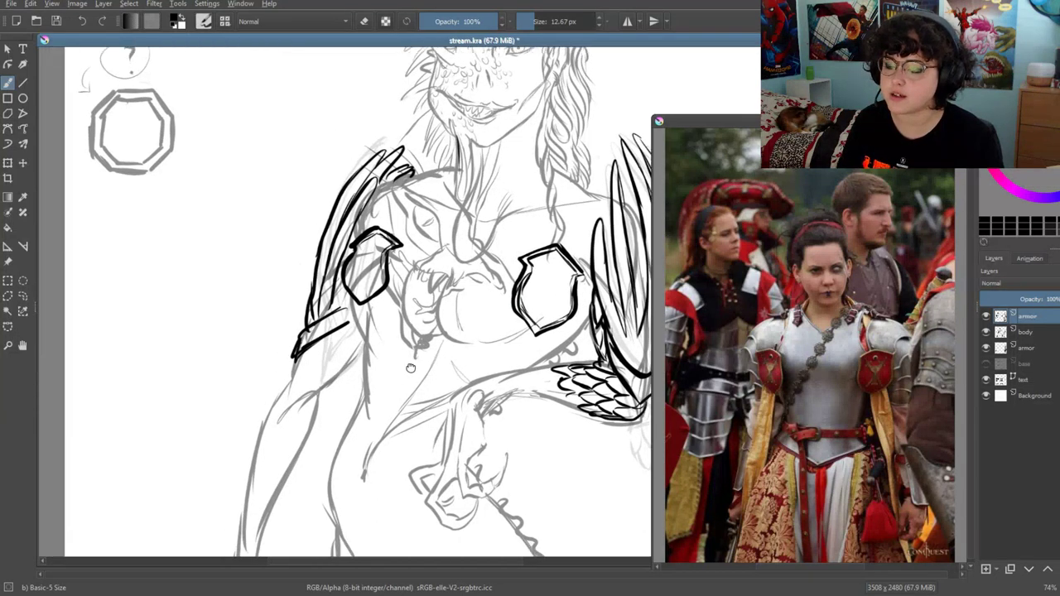
scroll(515, 348, down, 1)
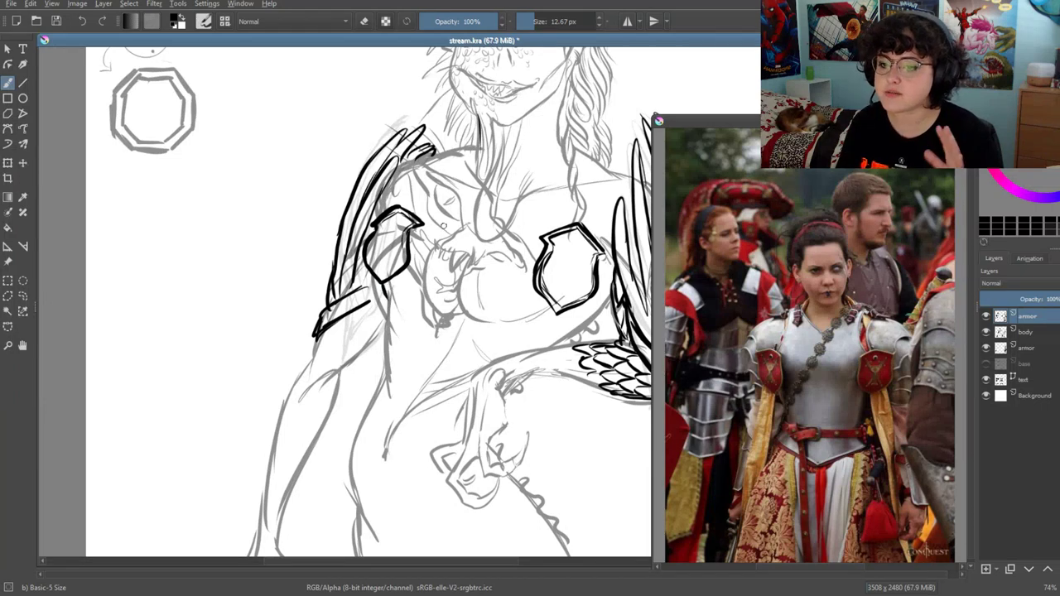
drag(385, 300, 382, 371)
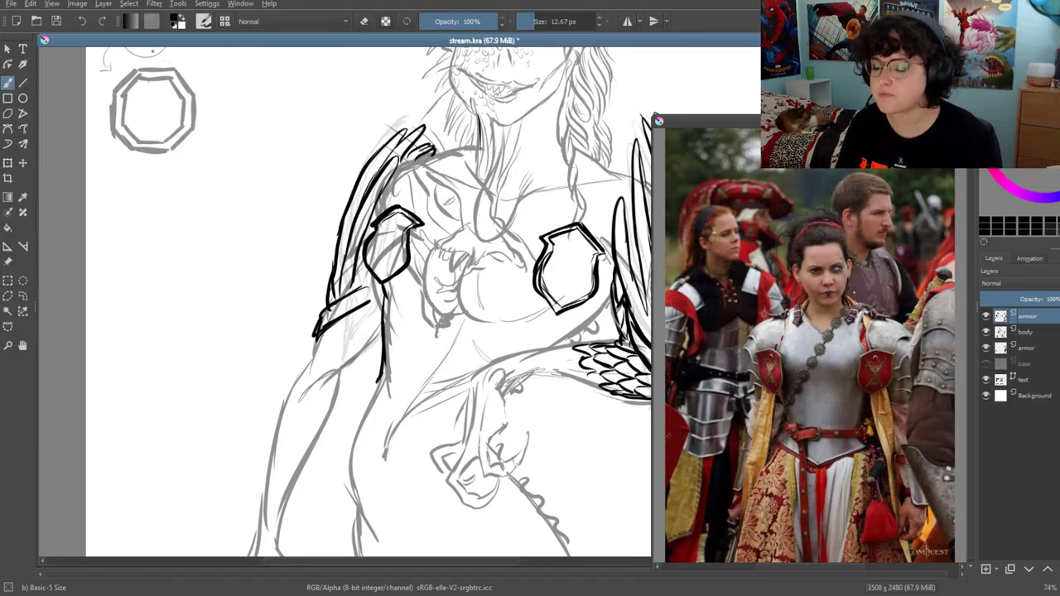
drag(612, 285, 565, 346)
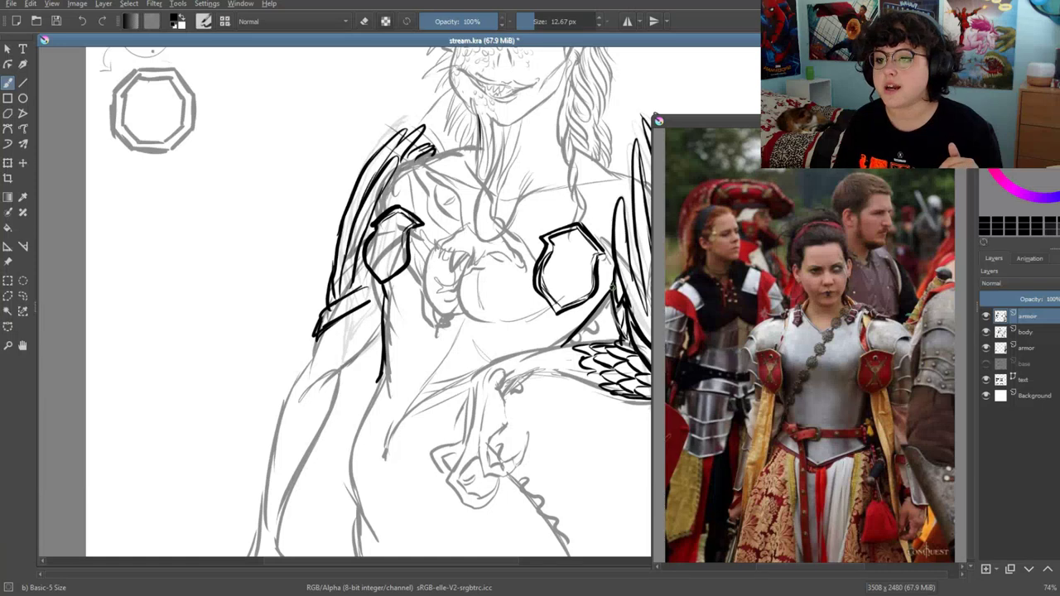
drag(554, 271, 485, 336)
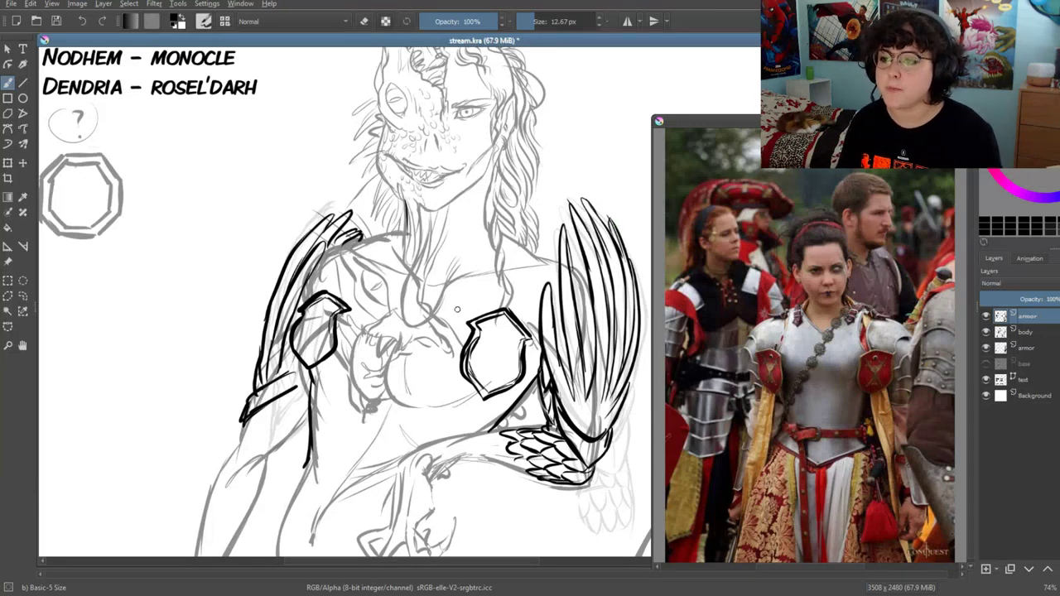
Add two feather lines to the right wing
drag(424, 249, 463, 265)
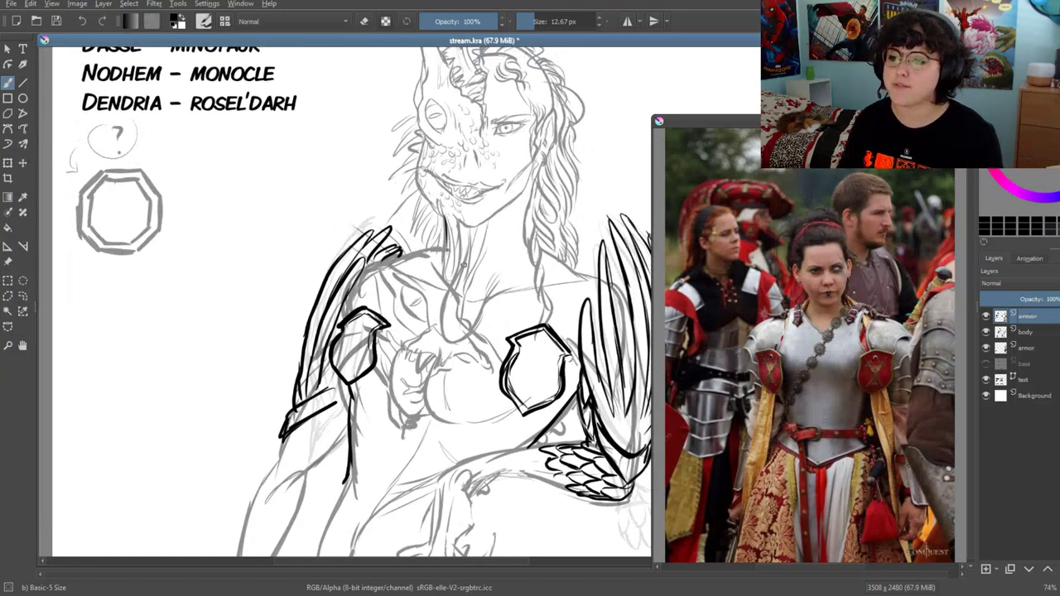
drag(451, 223, 401, 116)
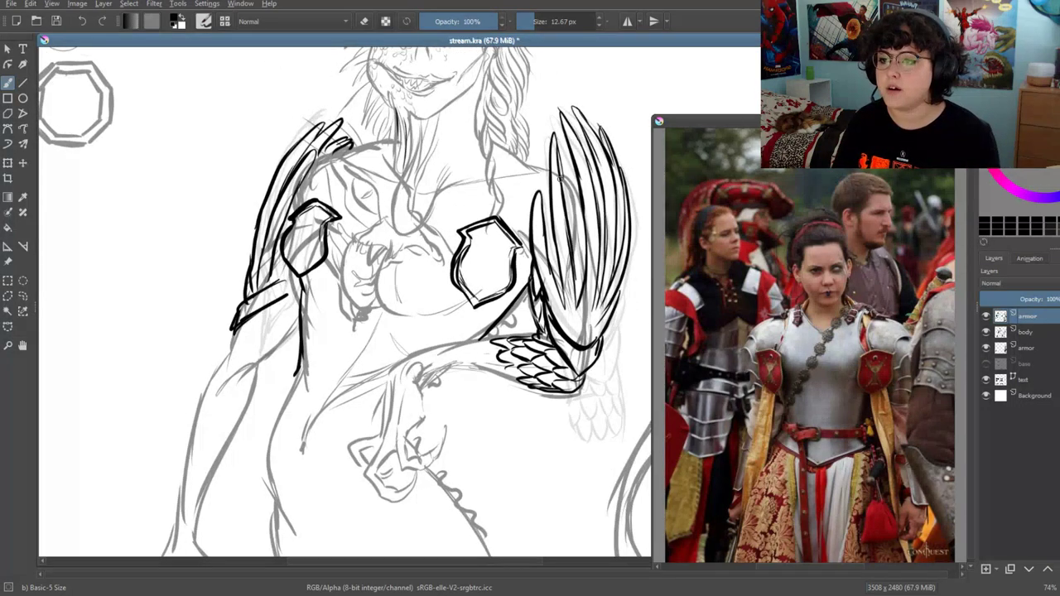
drag(556, 165, 579, 288)
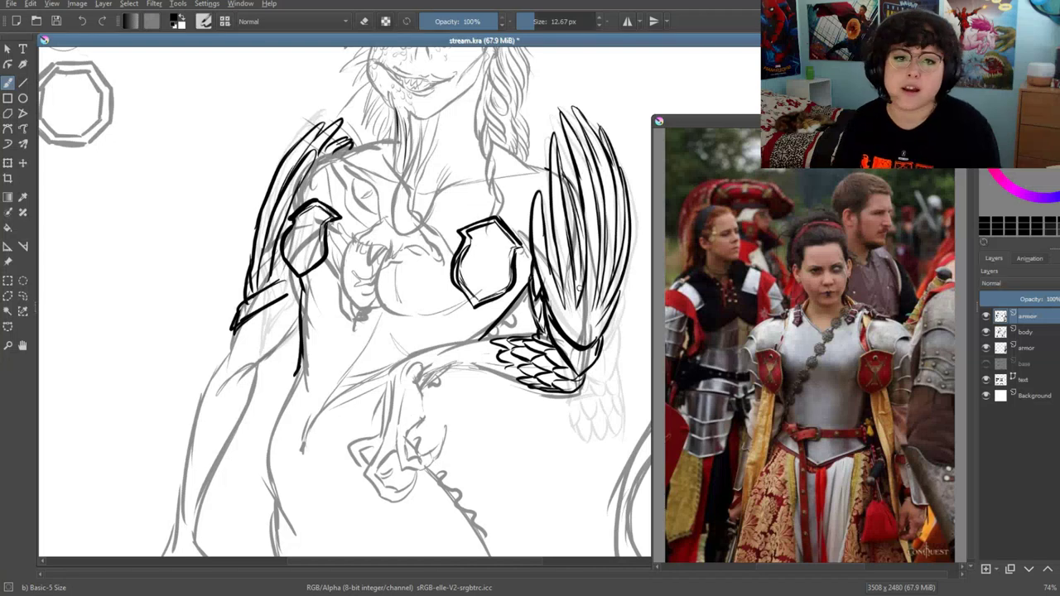
mouse_move(559, 177)
mouse_down()
mouse_move(579, 271)
mouse_move(531, 218)
mouse_up()
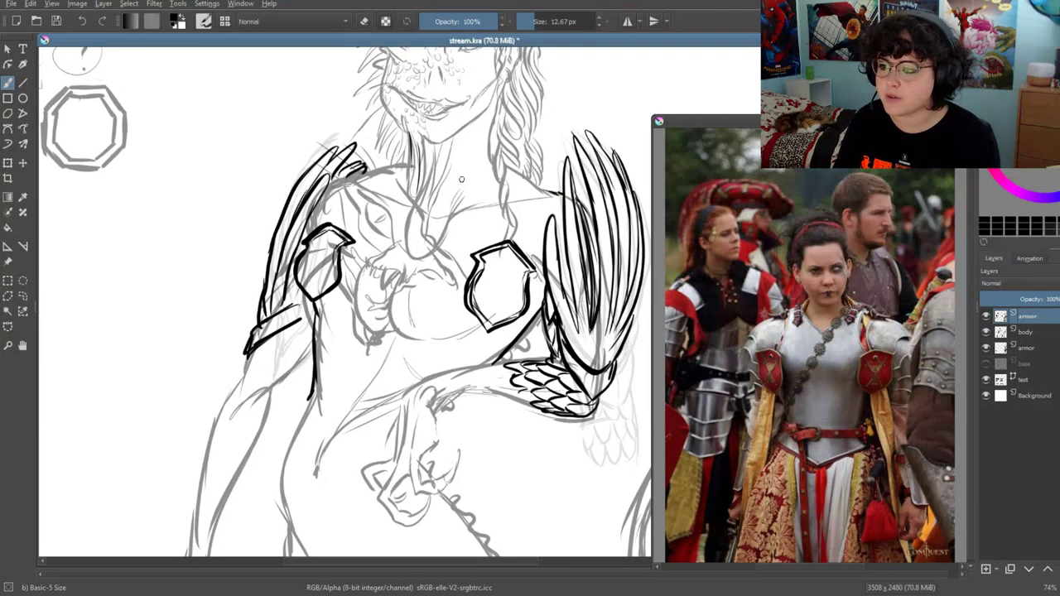
Ink the breastplate's lower edge across the torso
drag(325, 407, 353, 370)
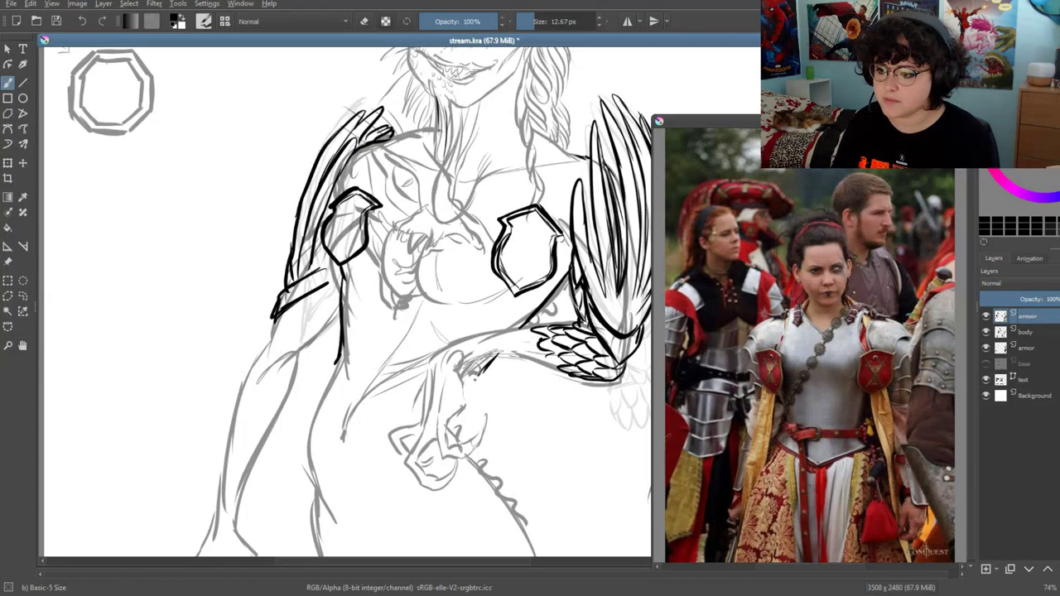
mouse_move(407, 396)
mouse_down()
mouse_move(356, 412)
mouse_move(318, 357)
mouse_move(342, 411)
mouse_up()
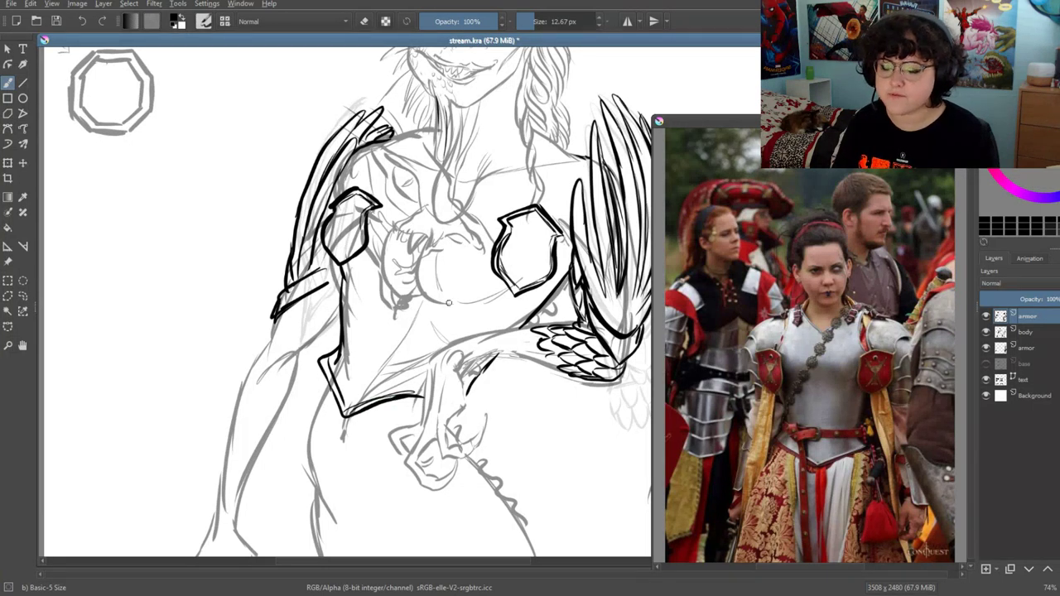
drag(343, 322, 422, 370)
Check the head and name list, then sketch a light guide line on the chest
drag(439, 281, 431, 329)
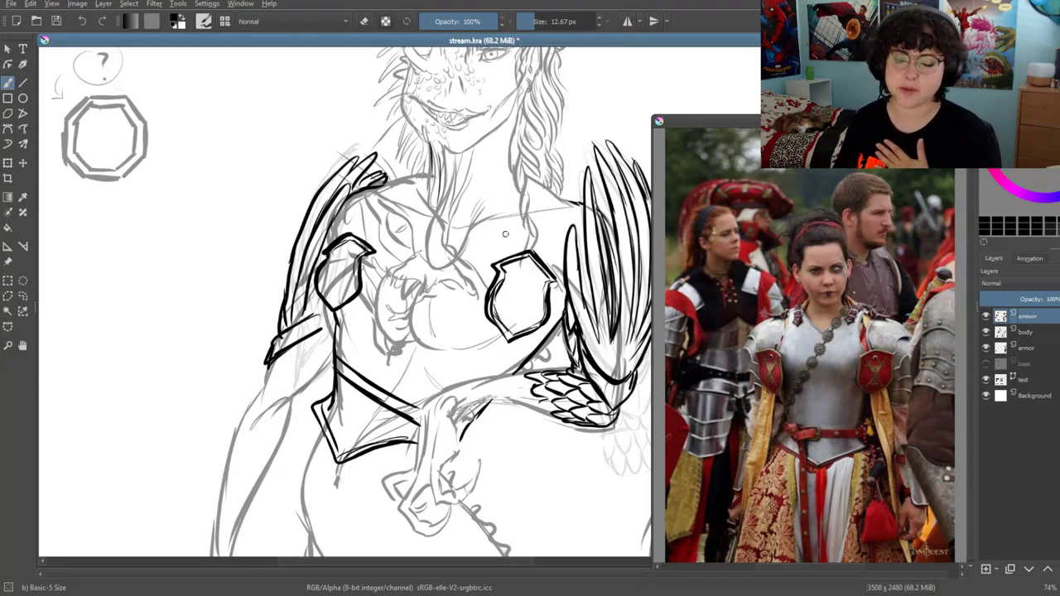
drag(464, 201, 377, 288)
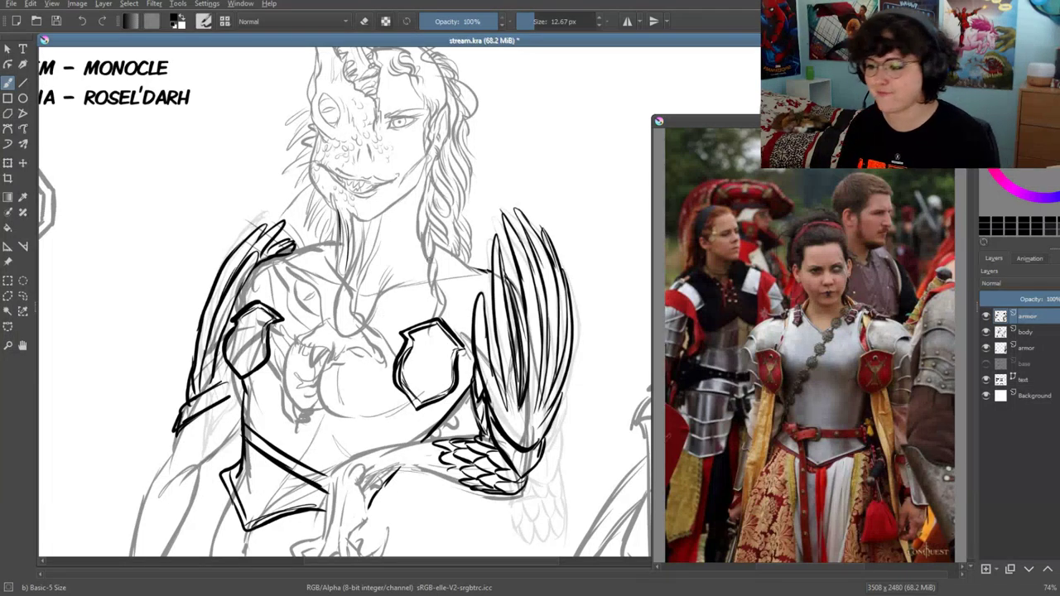
drag(381, 315, 423, 283)
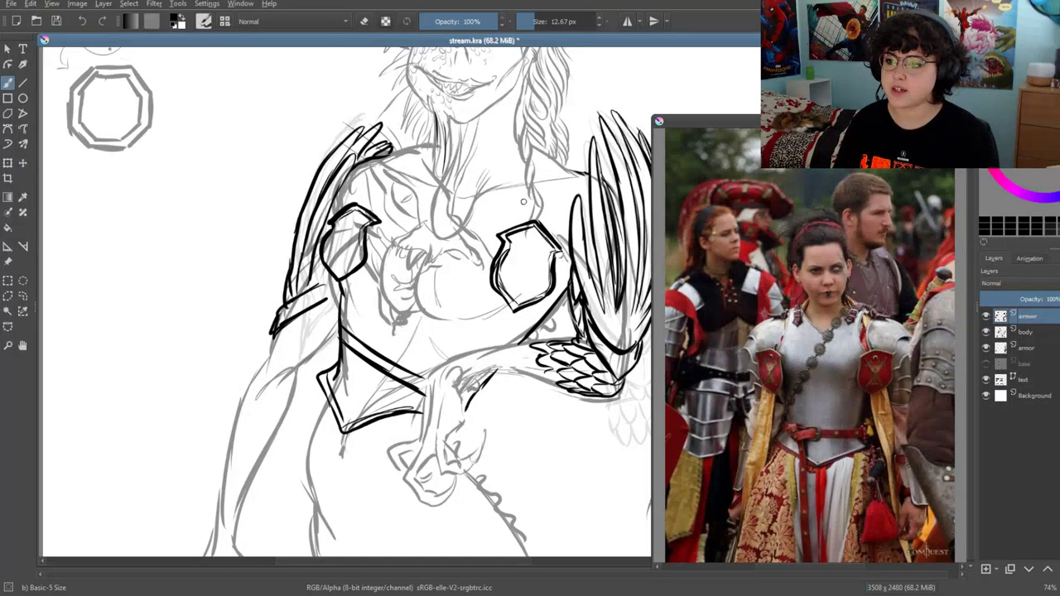
drag(508, 191, 469, 247)
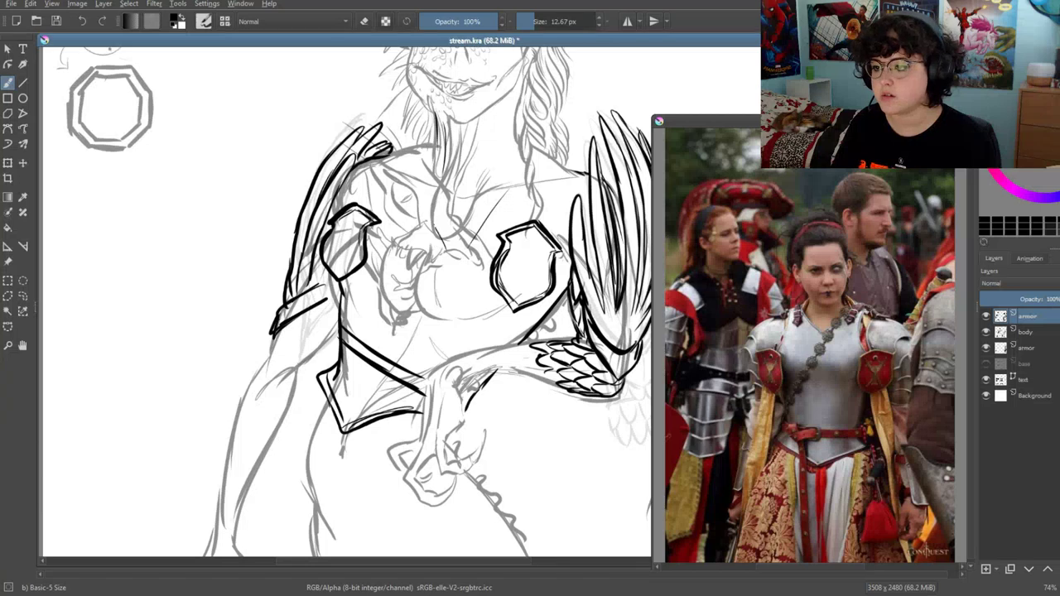
Outline the central chest plate's top, right, left and bottom edges
drag(445, 250, 419, 212)
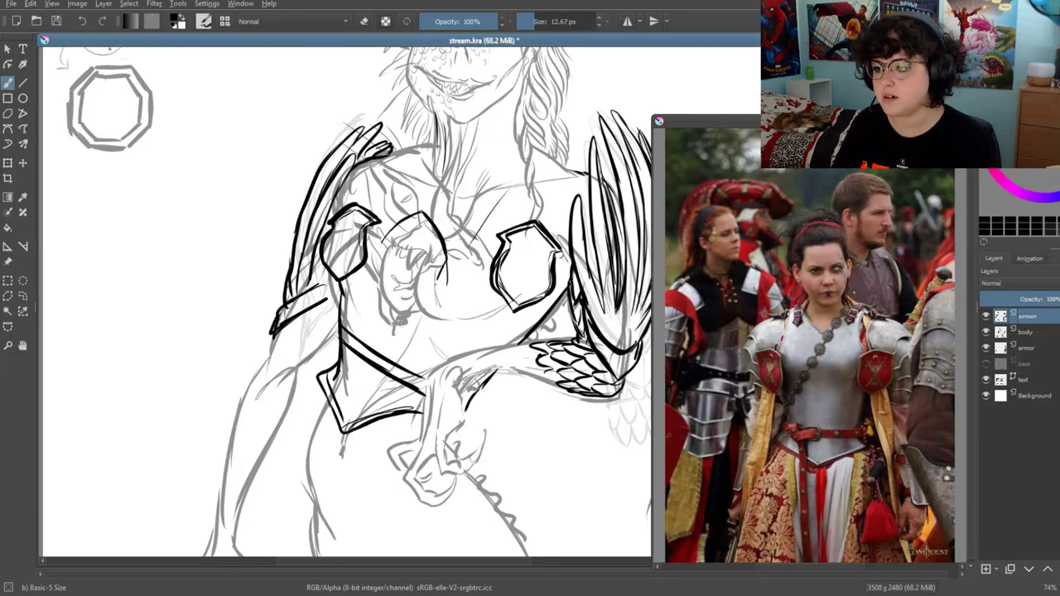
drag(445, 258, 397, 332)
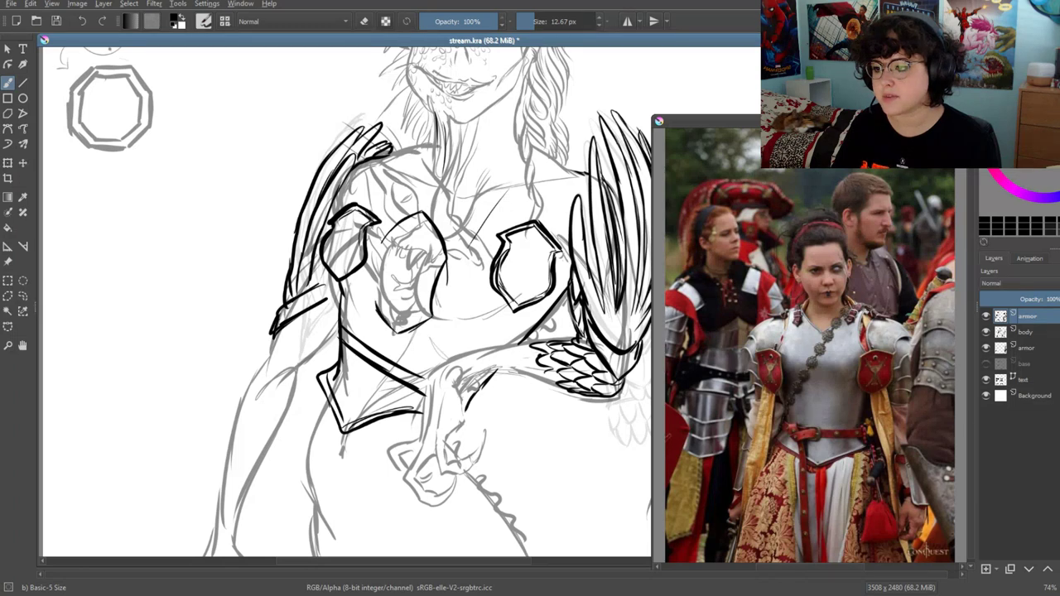
drag(383, 238, 375, 310)
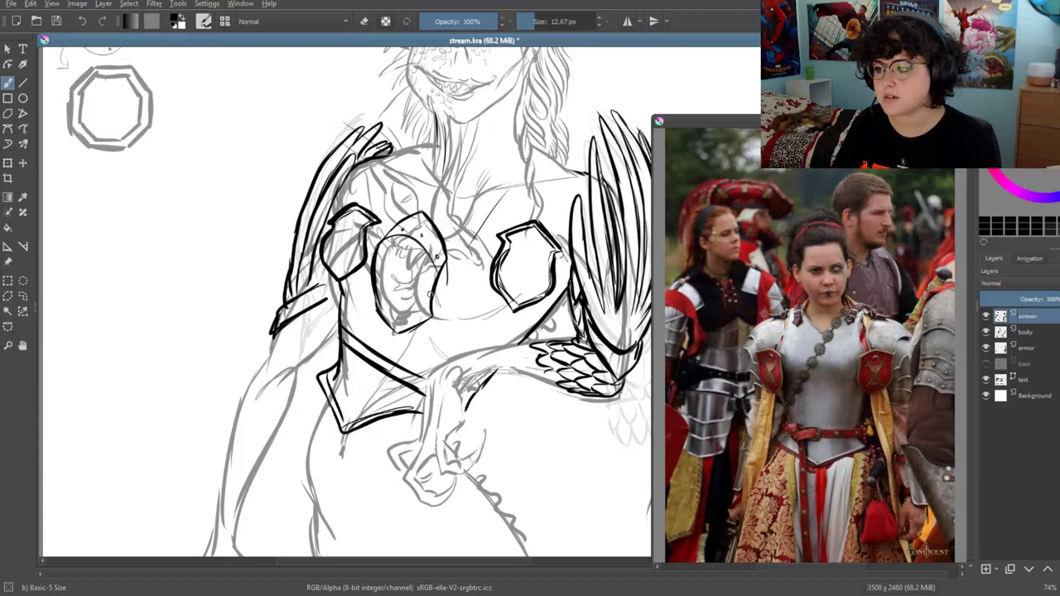
drag(429, 294, 381, 306)
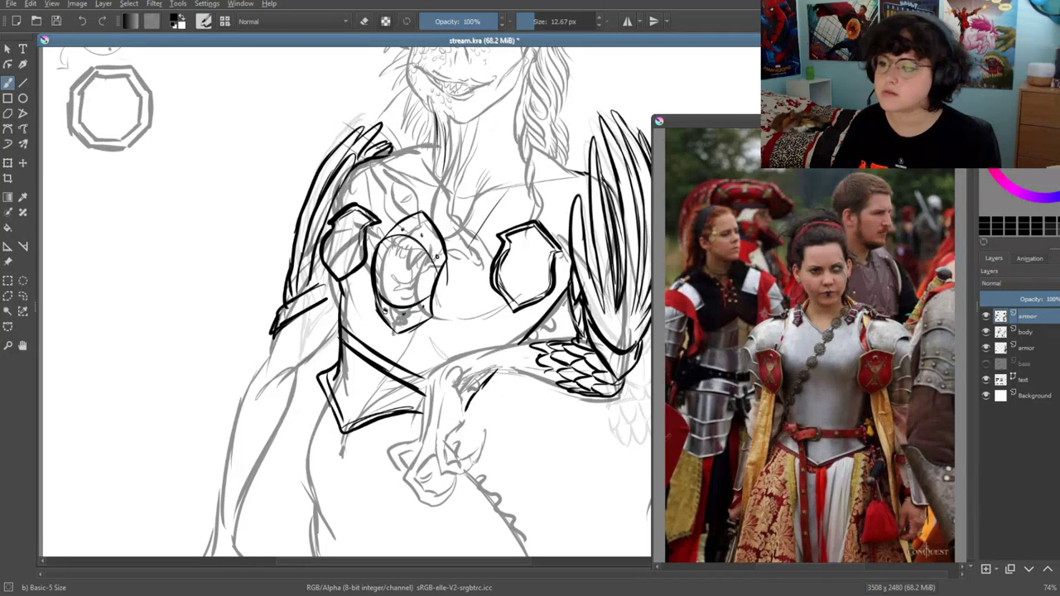
Begin the rounded right shoulder plate with a curved top and side stroke
scroll(455, 277, up, 3)
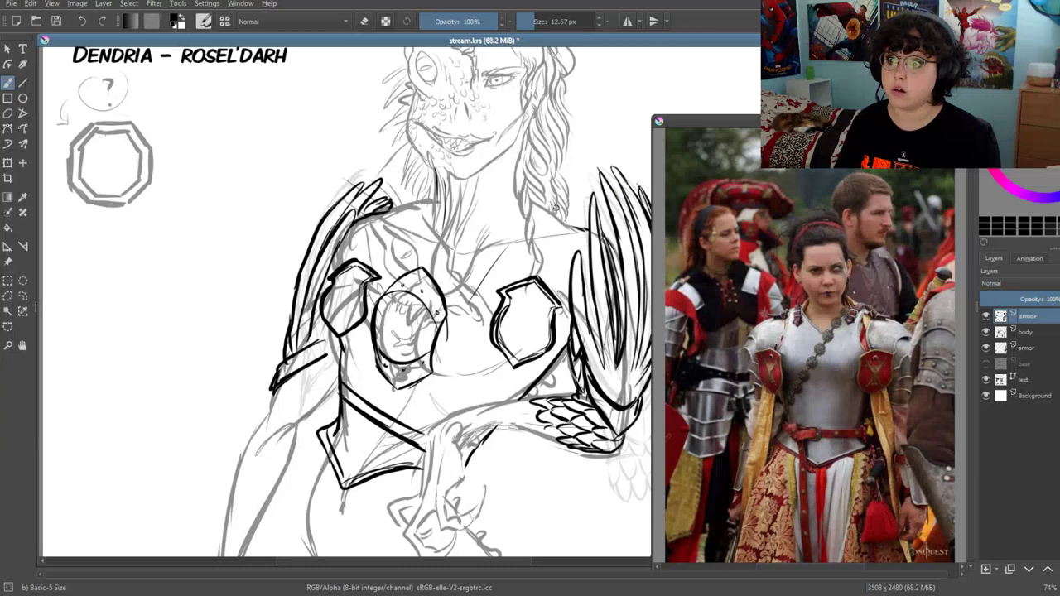
mouse_move(537, 199)
mouse_down()
mouse_move(582, 210)
mouse_move(557, 259)
mouse_up()
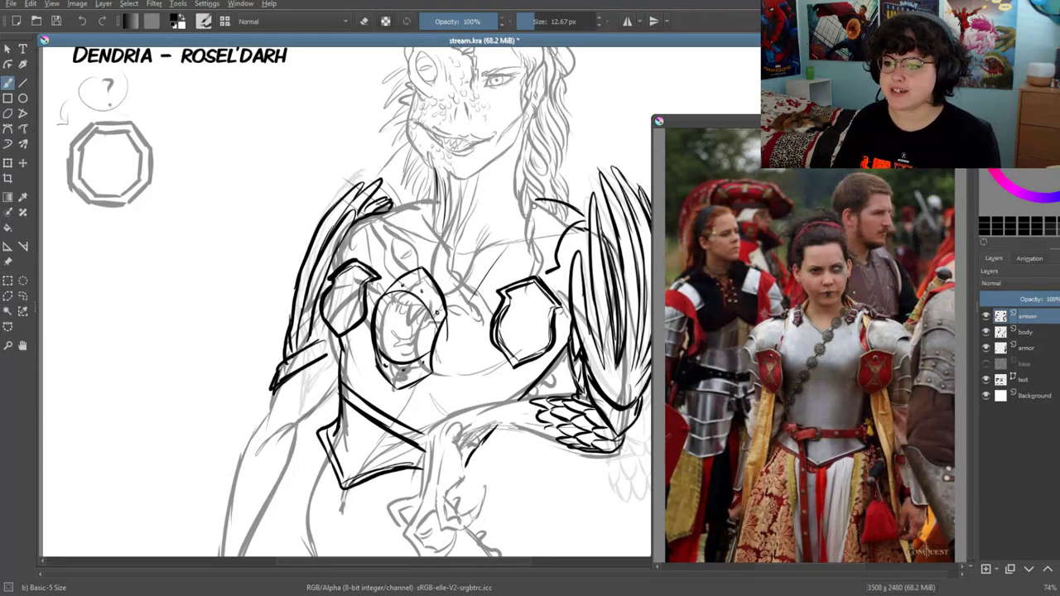
mouse_move(538, 199)
mouse_down()
mouse_move(522, 233)
mouse_move(530, 274)
mouse_up()
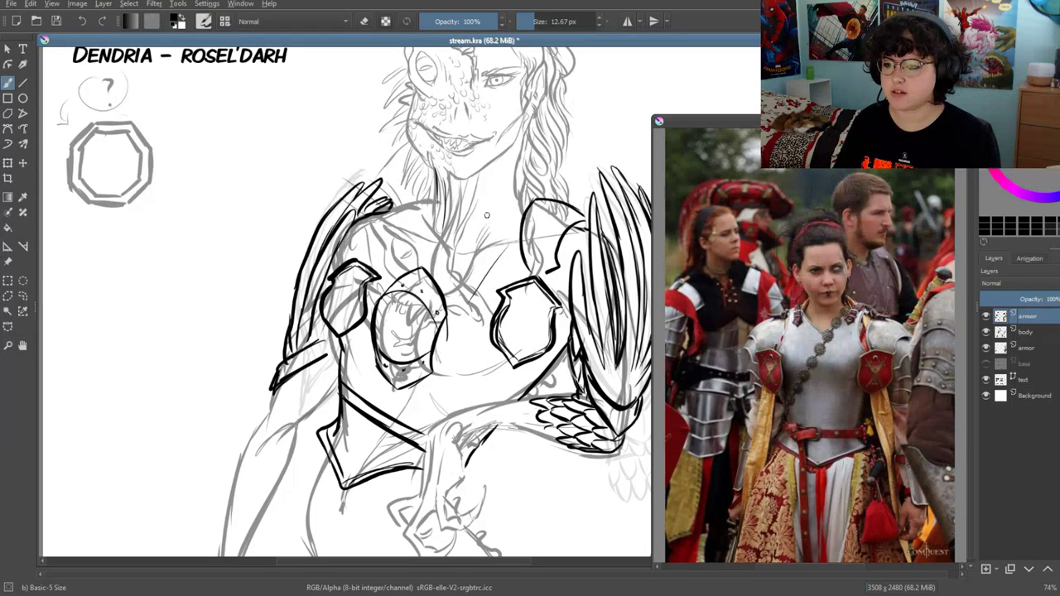
Complete the right shoulder plate outline and close the floating reference photo window
mouse_move(430, 202)
mouse_down()
mouse_move(399, 239)
mouse_move(380, 205)
mouse_move(378, 237)
mouse_up()
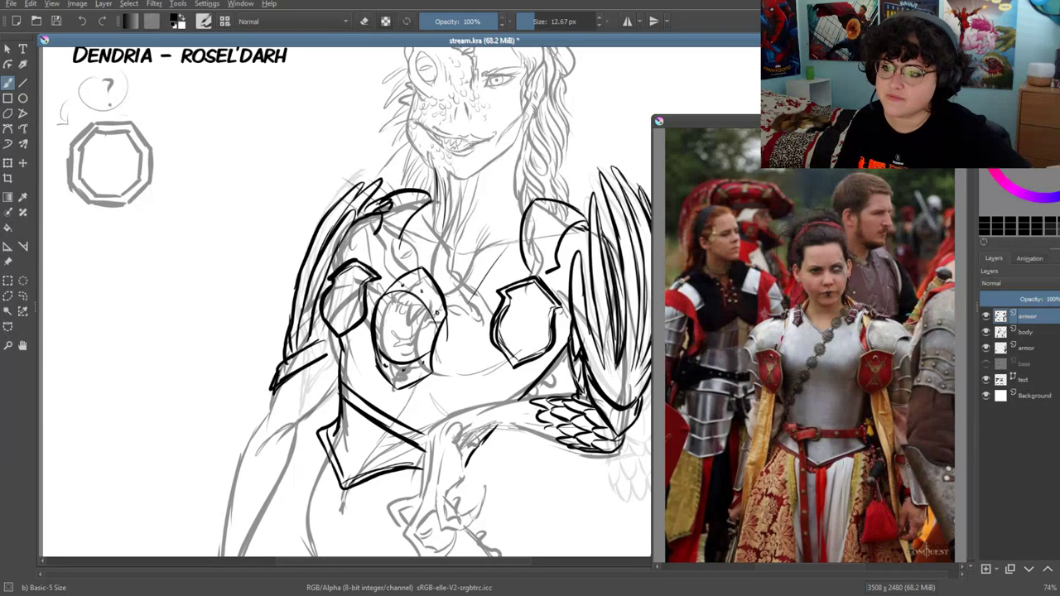
mouse_move(402, 359)
mouse_down()
mouse_move(377, 398)
mouse_move(381, 387)
mouse_up()
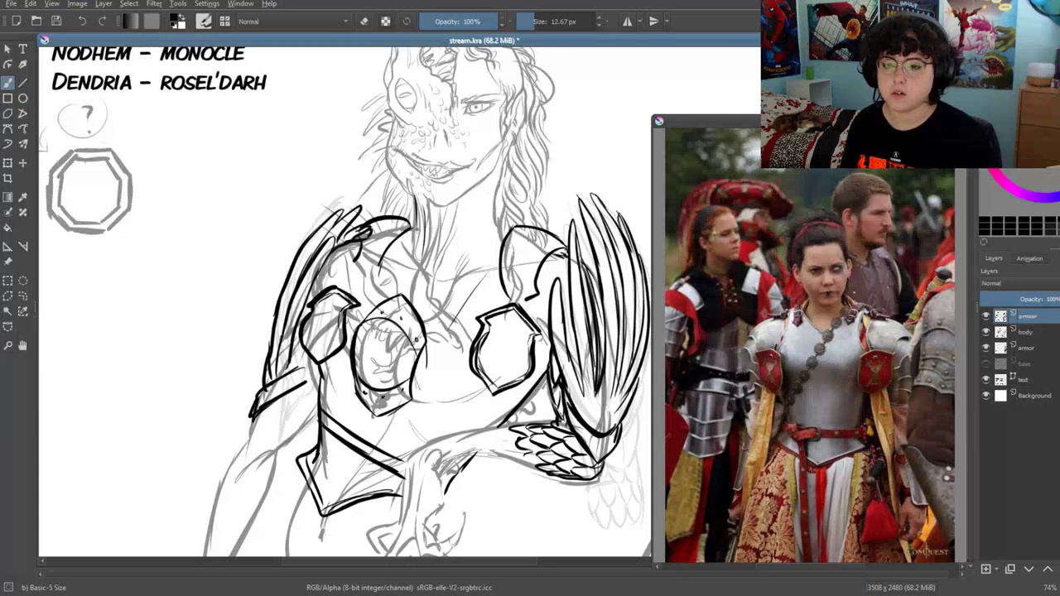
key(alt+F4)
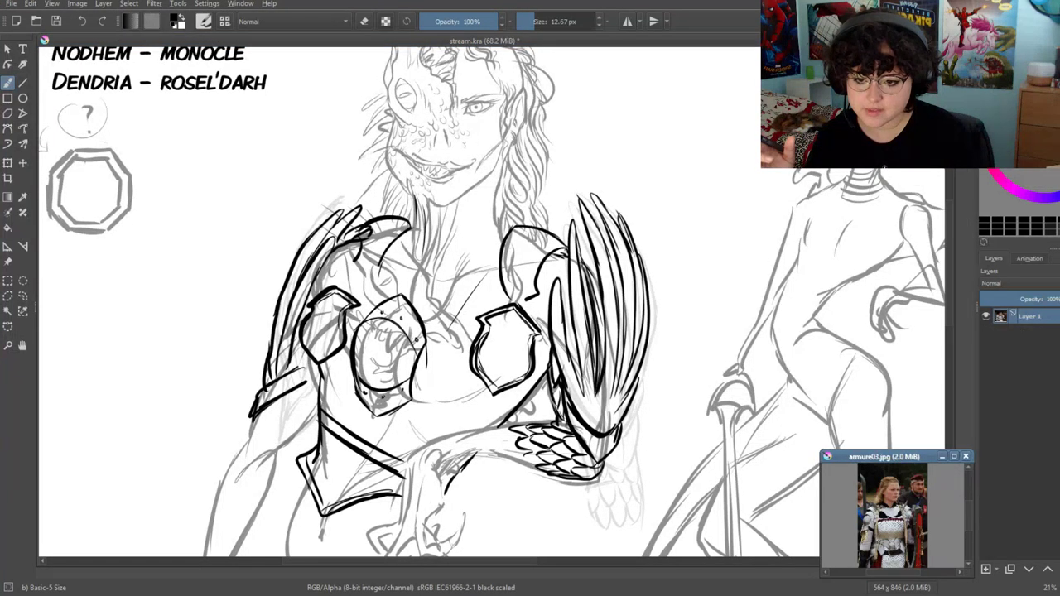
Enlarge the armure03.jpg reference, then extend the scale pattern down the forearm
drag(821, 452, 693, 43)
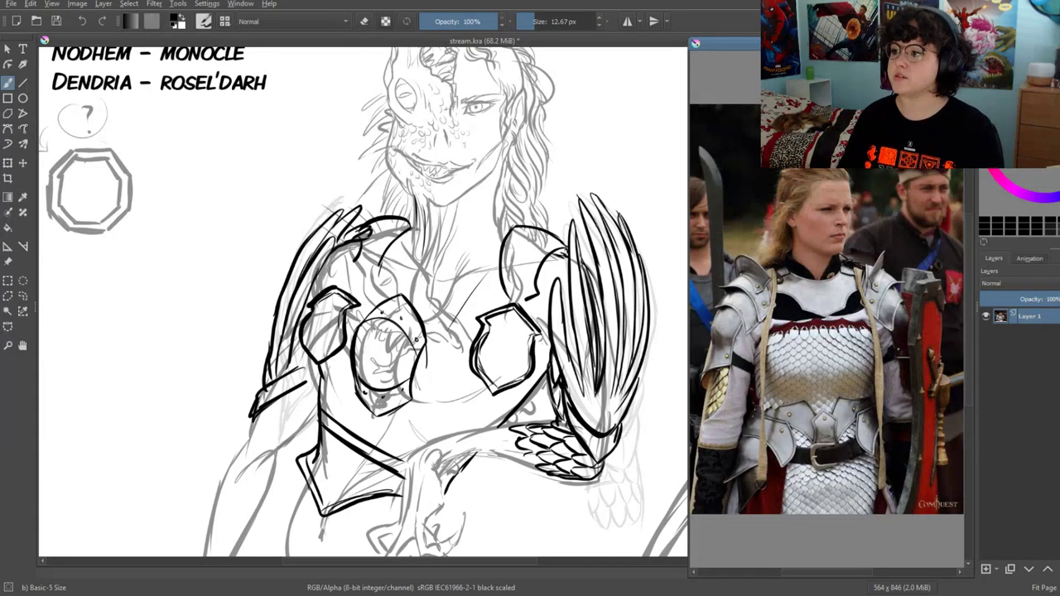
key(ctrl+Tab)
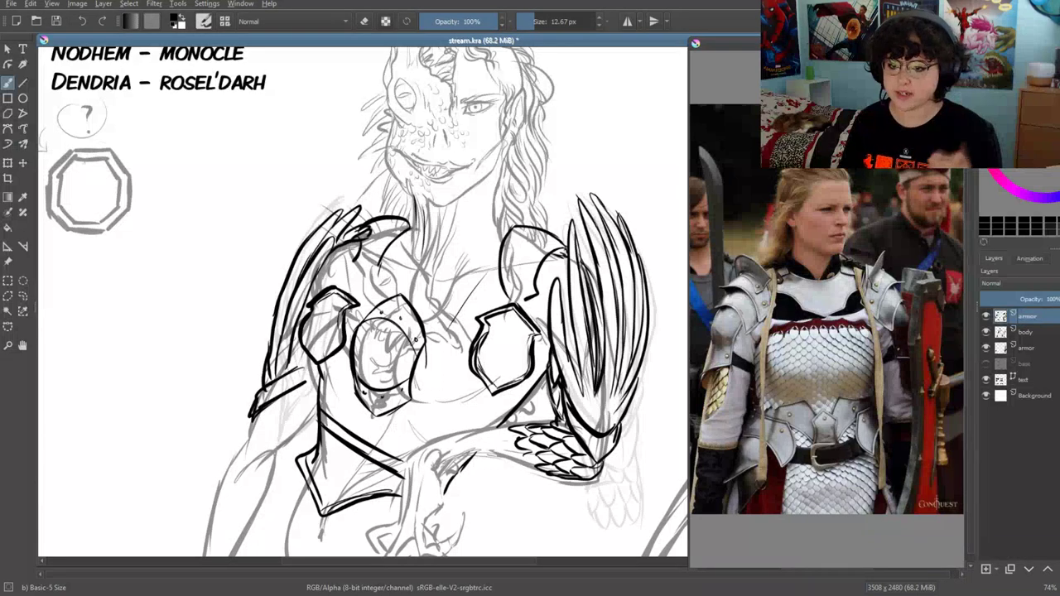
drag(364, 298, 413, 245)
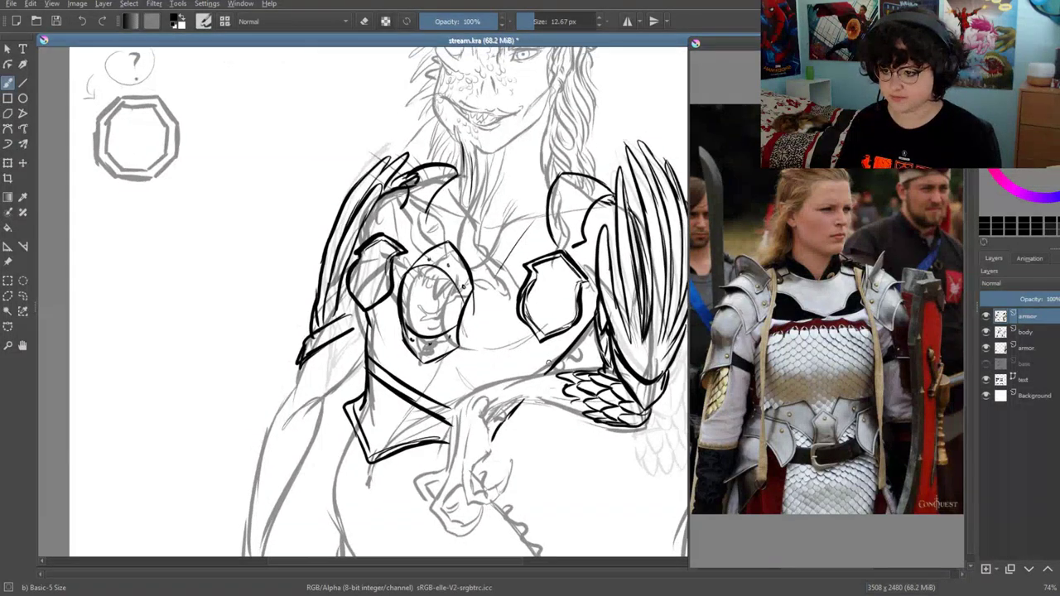
drag(561, 371, 544, 379)
mouse_move(565, 384)
mouse_down()
mouse_move(546, 392)
mouse_move(550, 408)
mouse_up()
drag(563, 399, 526, 412)
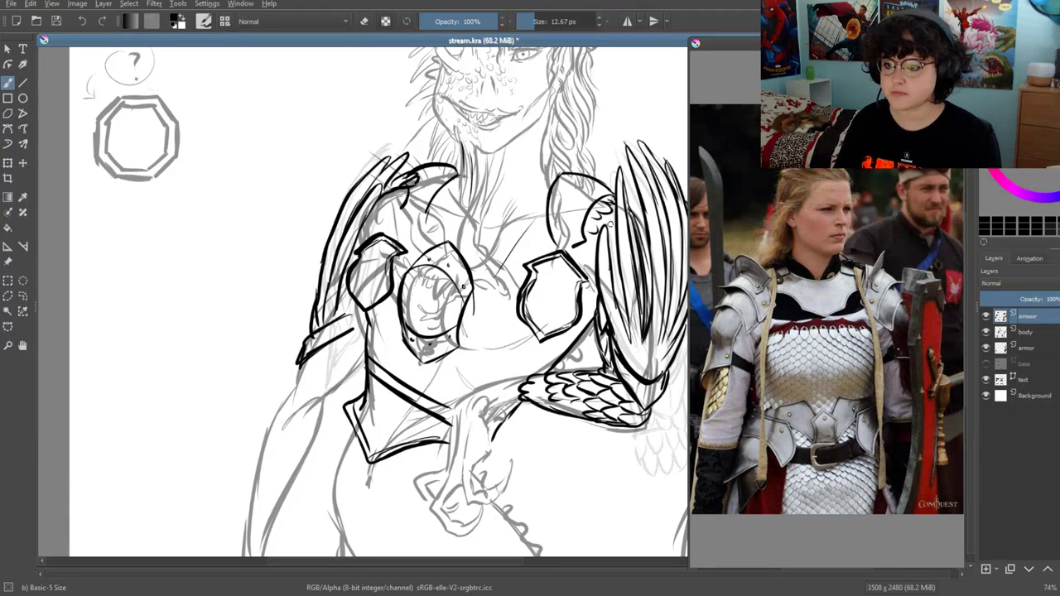
Add curved plate lines to both shoulder plates and the chest armor
drag(614, 202, 594, 240)
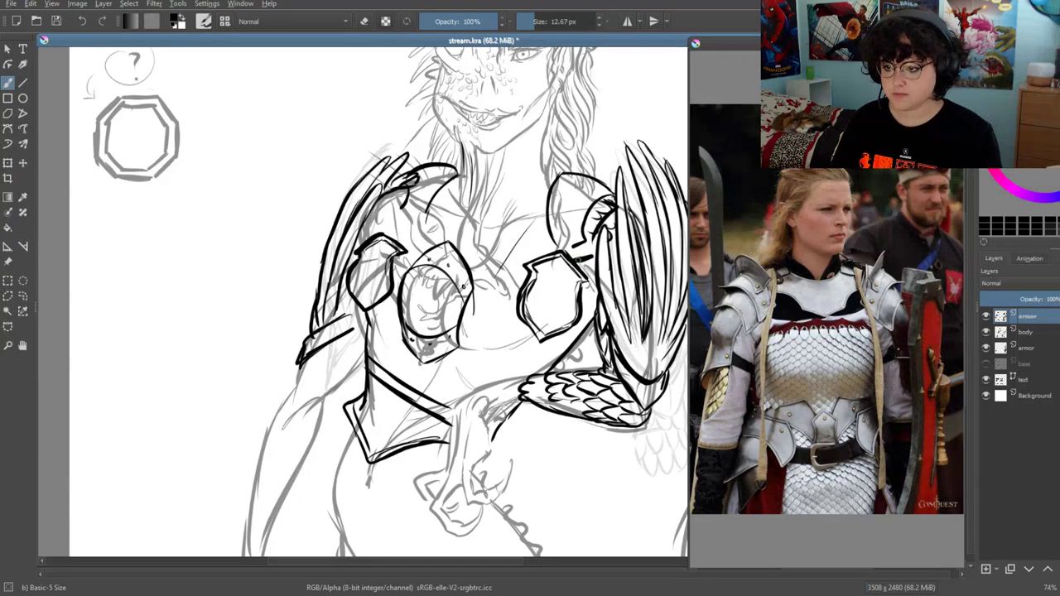
drag(429, 200, 422, 237)
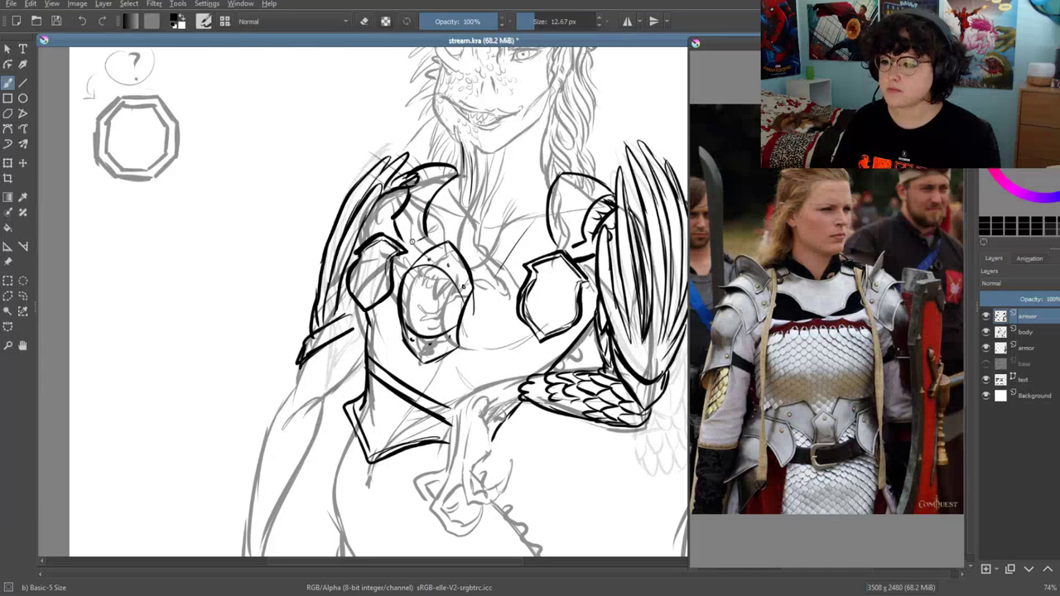
drag(394, 198, 383, 235)
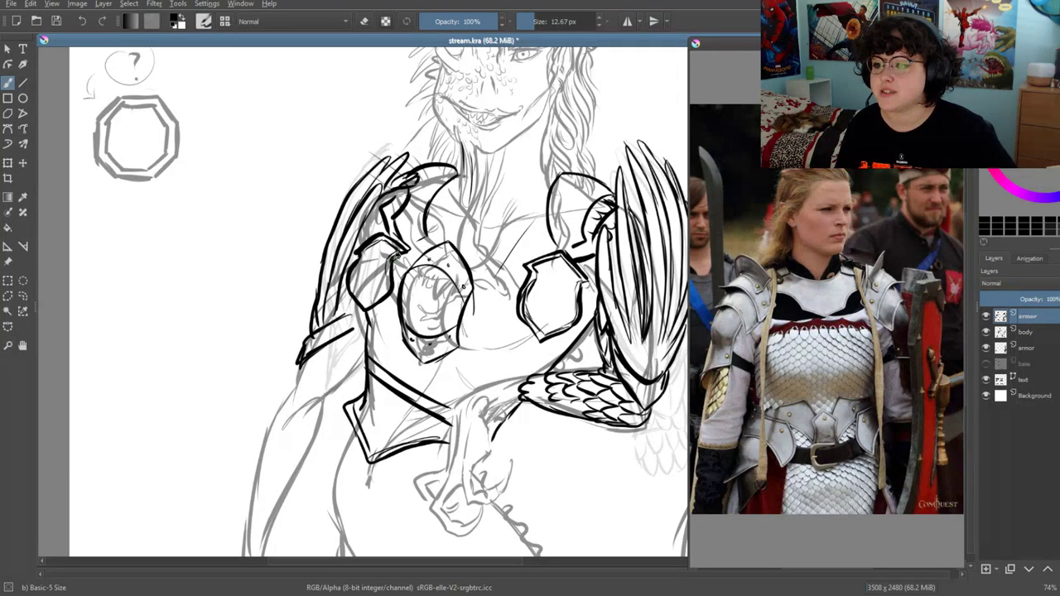
drag(442, 216, 451, 237)
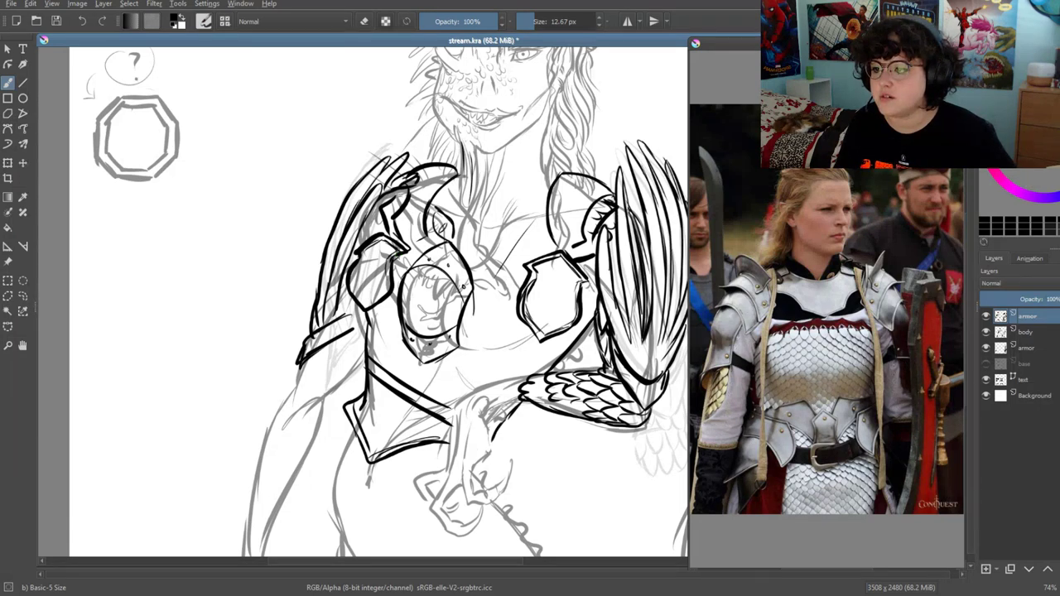
drag(434, 194, 422, 254)
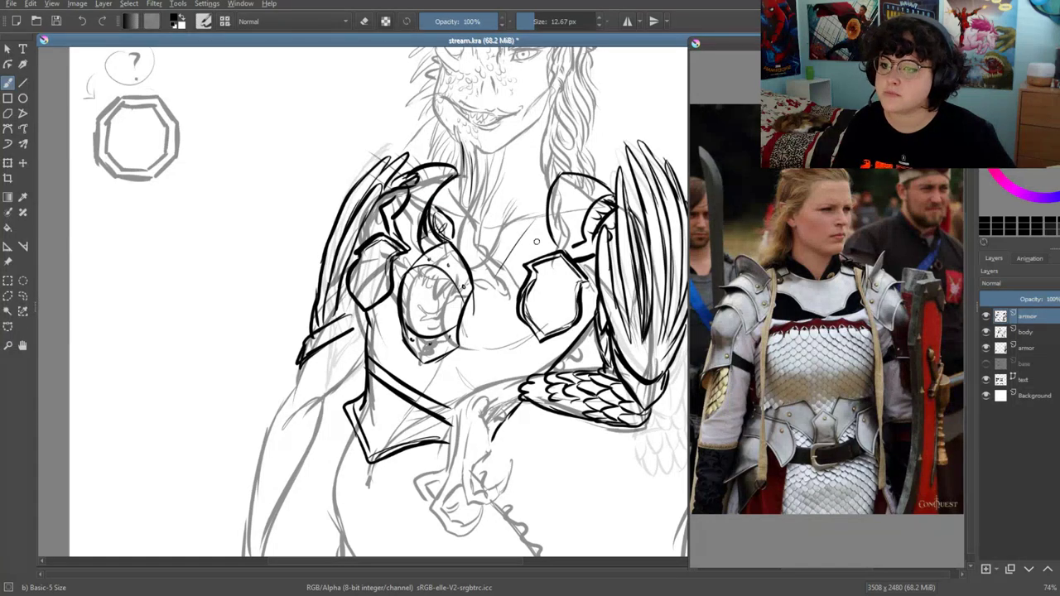
Recentre on the chest and redraw a curved line on the left shoulder armor
scroll(530, 198, down, 3)
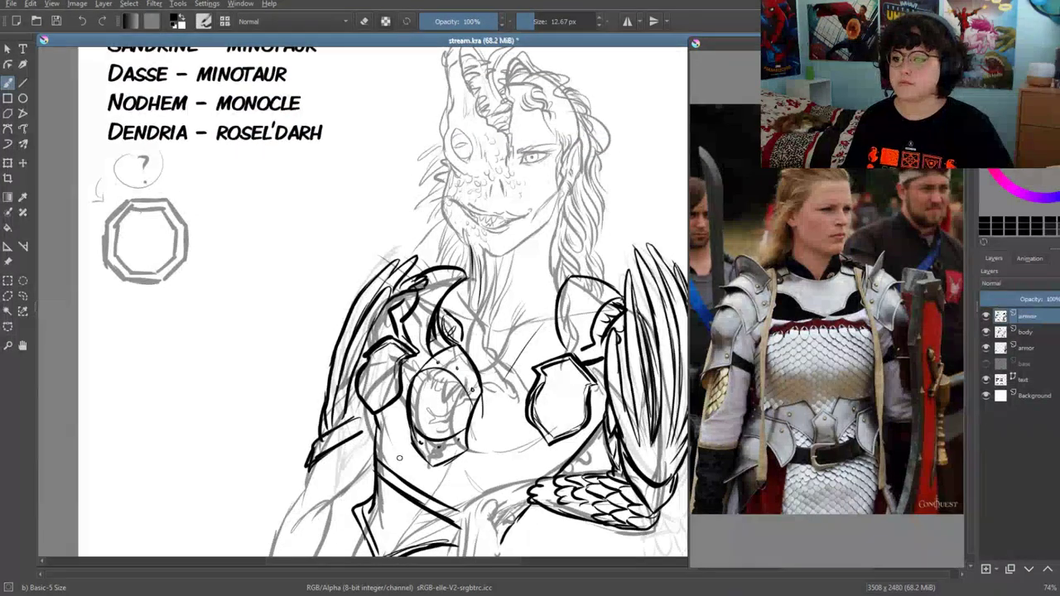
scroll(377, 394, up, 3)
drag(377, 394, 365, 363)
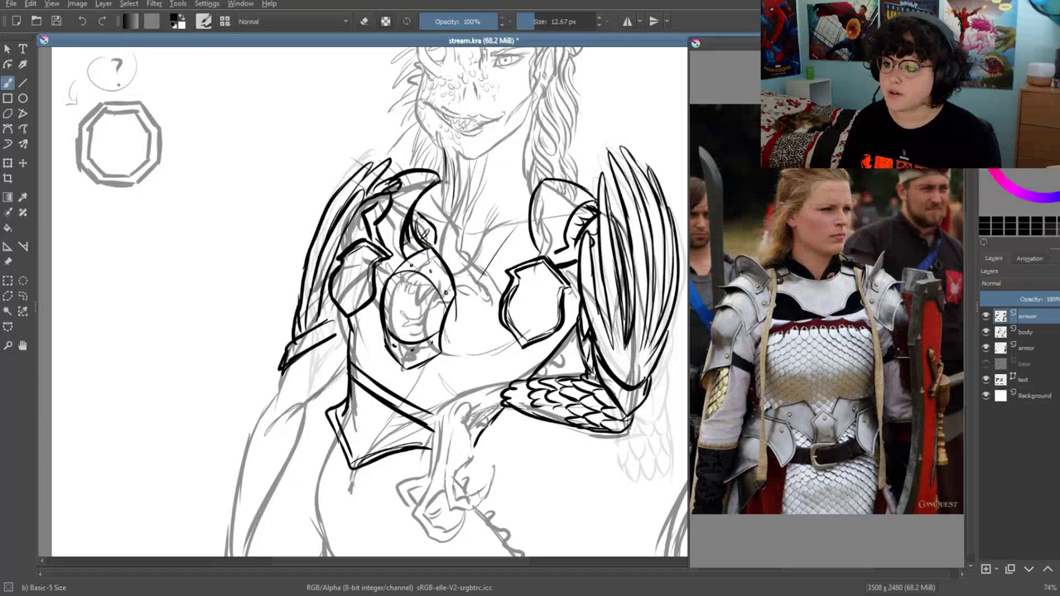
key(e)
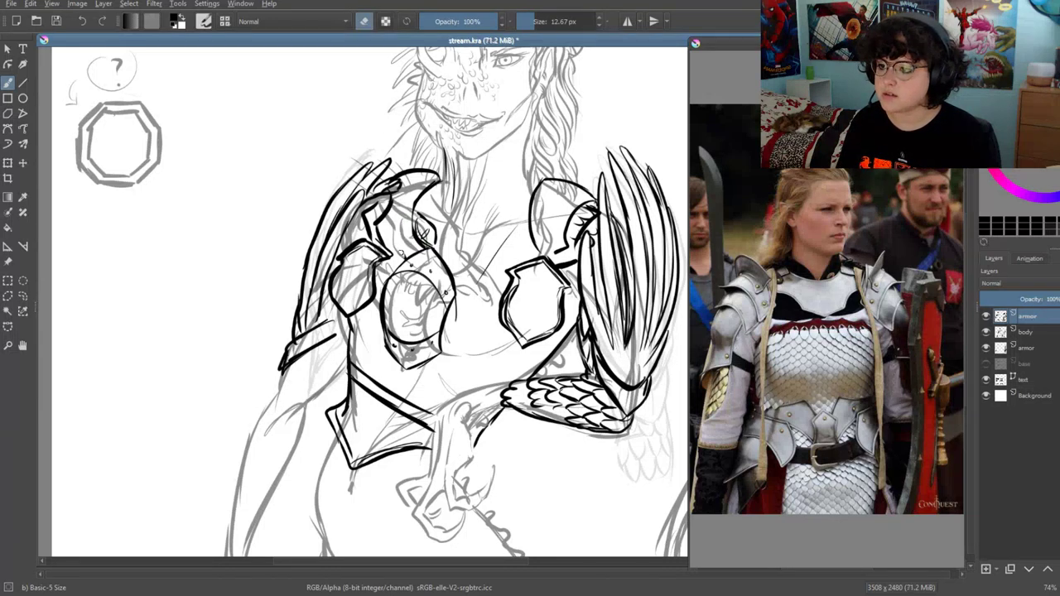
key(e)
drag(414, 204, 404, 253)
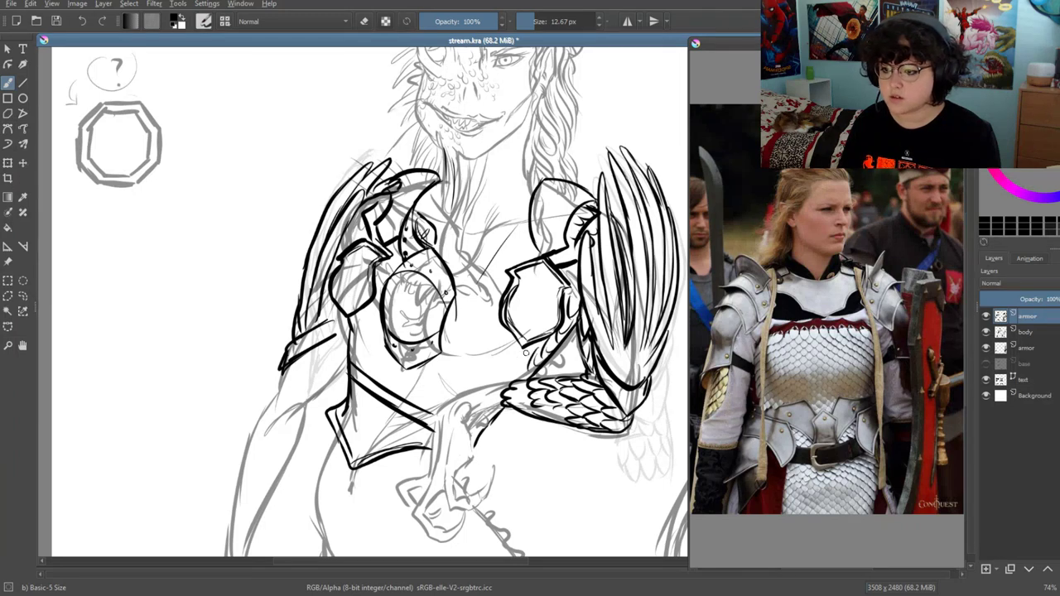
Sketch small scale strokes across the chest and lower armor
drag(510, 356, 488, 359)
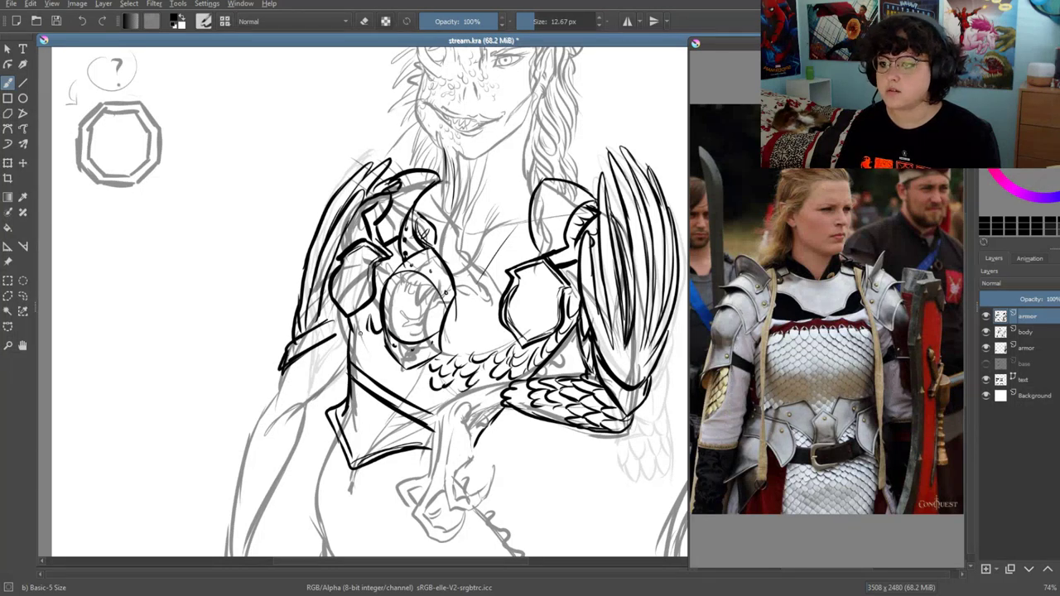
mouse_move(354, 317)
mouse_down()
mouse_move(389, 356)
mouse_move(385, 367)
mouse_up()
mouse_move(389, 381)
mouse_down()
mouse_move(407, 373)
mouse_move(444, 407)
mouse_up()
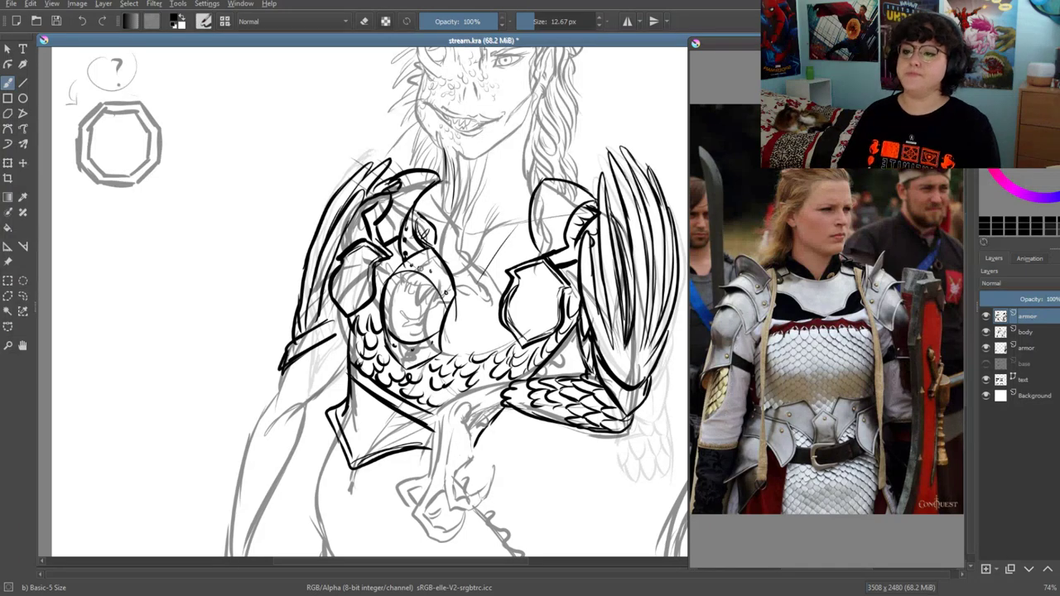
mouse_move(434, 282)
mouse_down()
mouse_move(453, 386)
mouse_move(407, 385)
mouse_up()
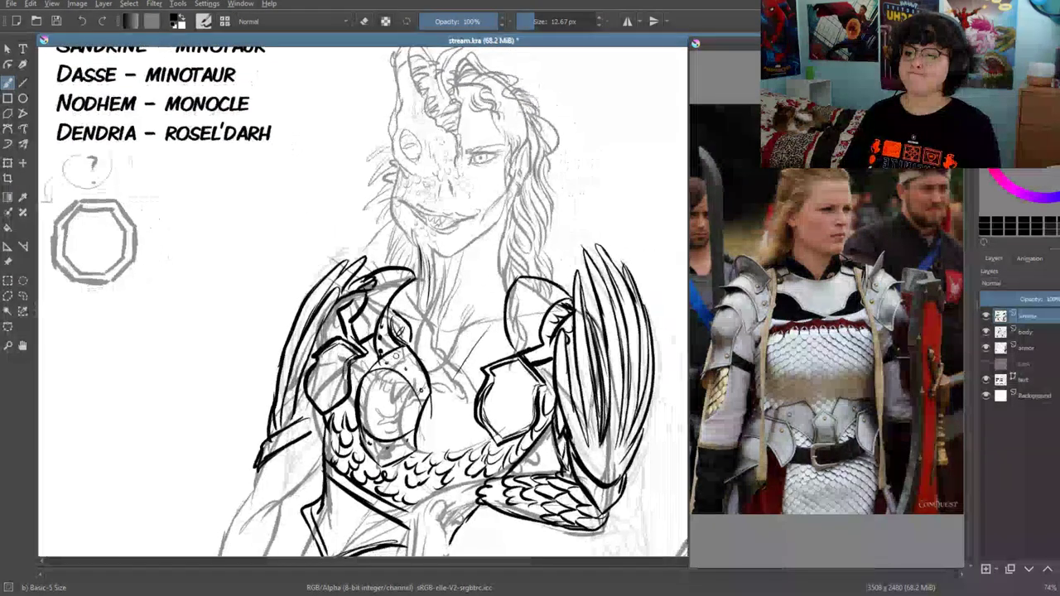
Draw four stacked choker bands down the neck
drag(418, 339, 418, 307)
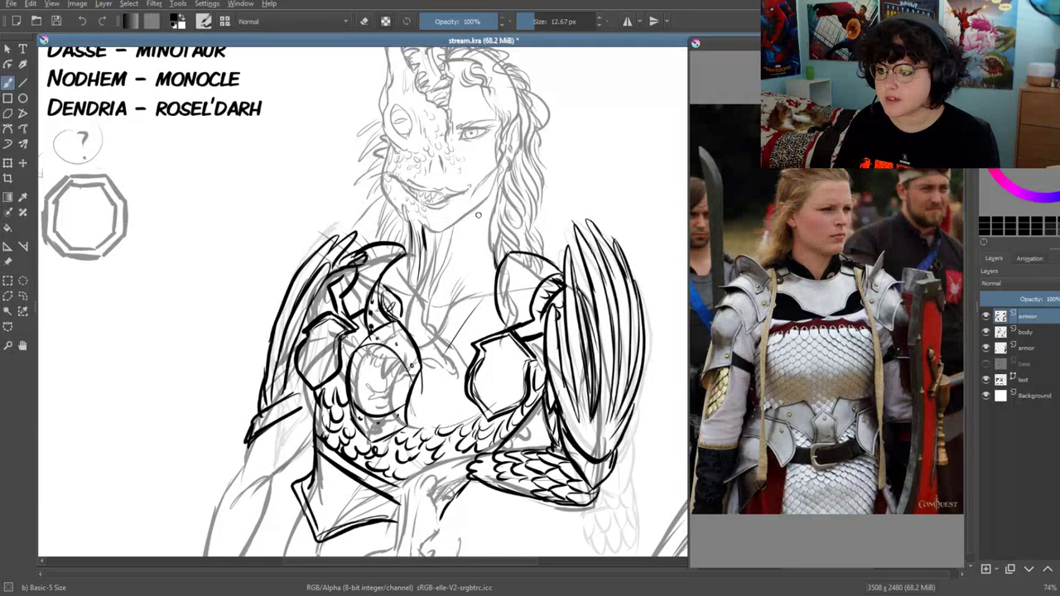
drag(448, 228, 489, 223)
mouse_move(426, 242)
mouse_down()
mouse_move(490, 233)
mouse_move(490, 254)
mouse_up()
mouse_move(427, 267)
mouse_down()
mouse_move(492, 263)
mouse_move(493, 275)
mouse_up()
mouse_move(409, 290)
mouse_down()
mouse_move(492, 285)
mouse_move(494, 298)
mouse_up()
Add another thick choker band and erase its ragged left edge
drag(401, 260, 485, 306)
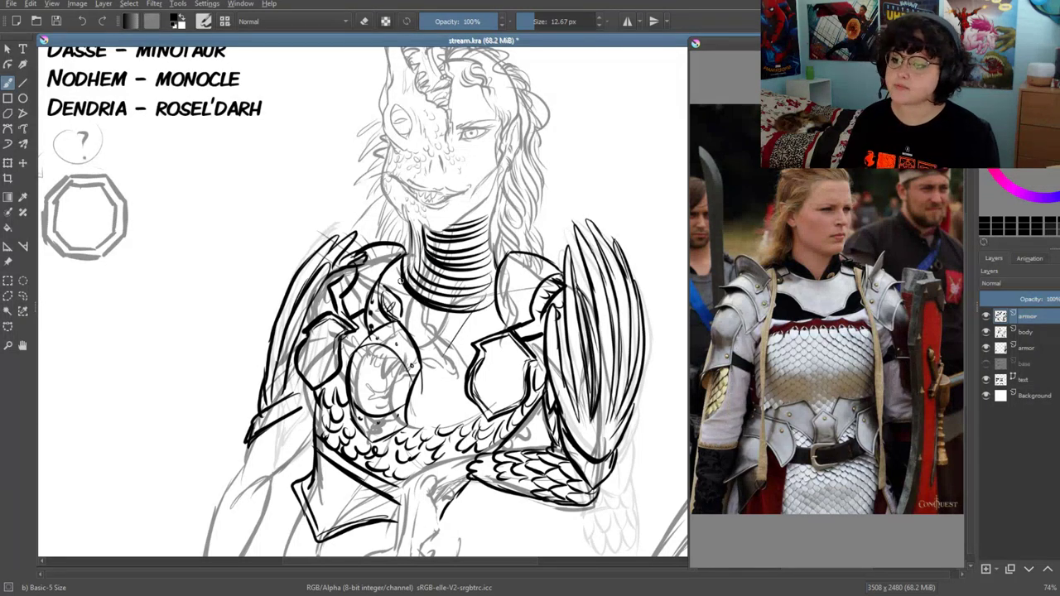
key(e)
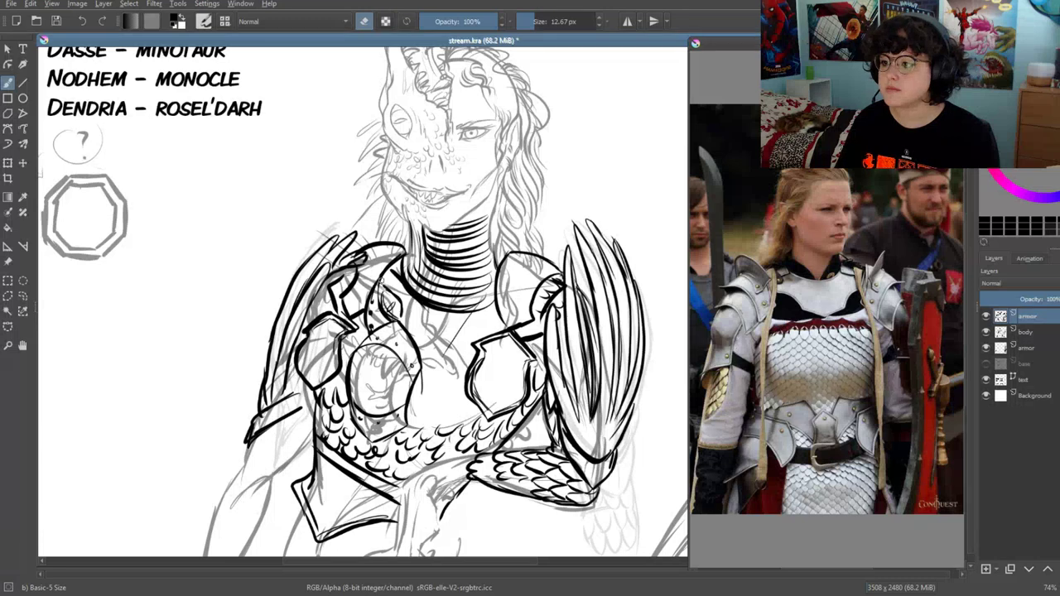
drag(400, 285, 402, 270)
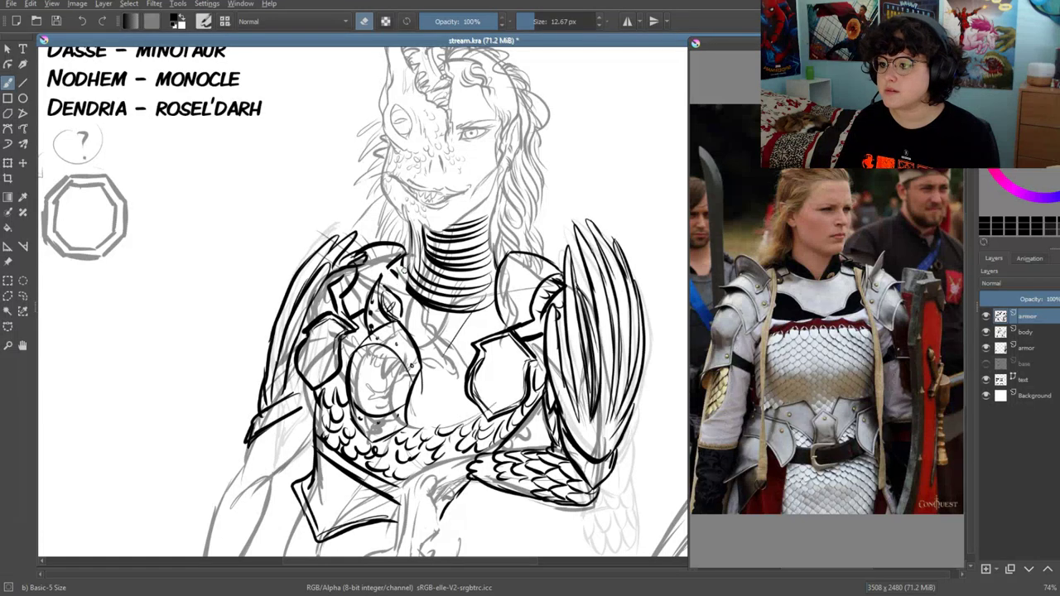
Add a small spike to the left pauldron and a hatch line down the chest armor
click(364, 22)
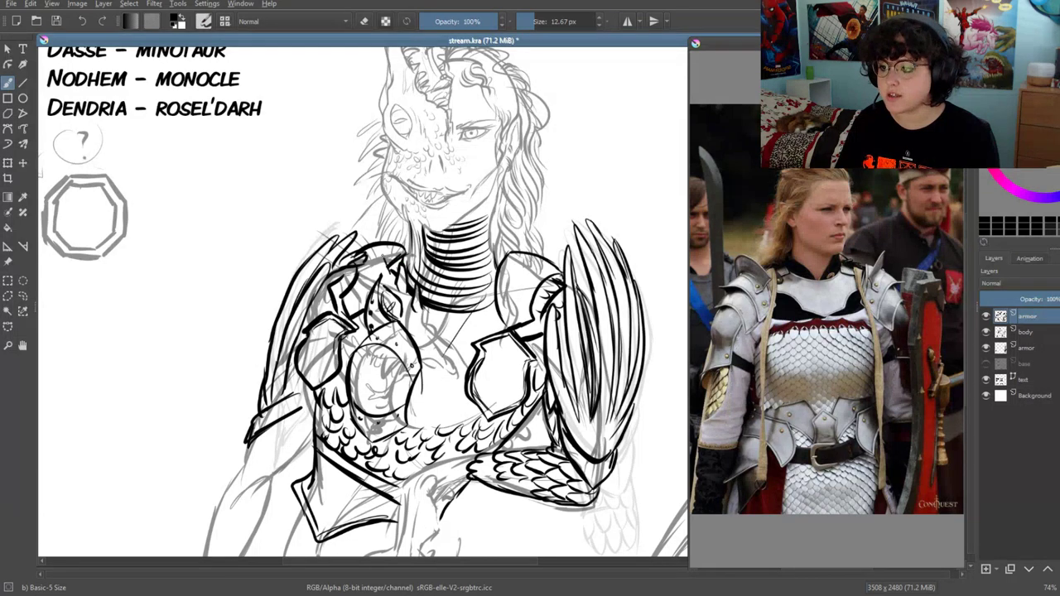
drag(379, 276, 381, 246)
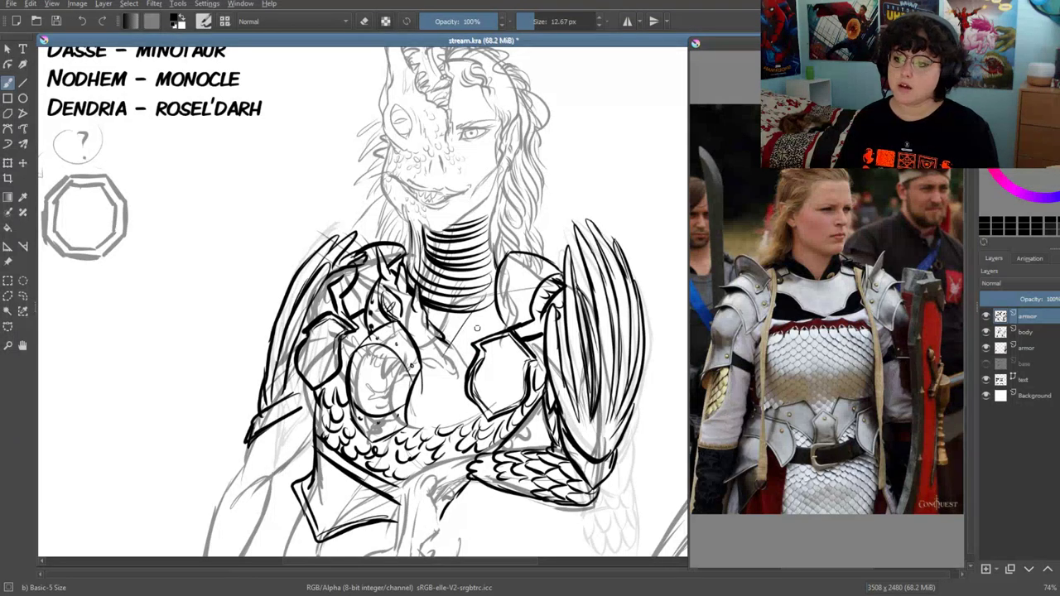
mouse_move(495, 290)
mouse_down()
mouse_move(472, 331)
mouse_move(422, 361)
mouse_move(424, 373)
mouse_up()
Hatch short ink strokes across the chest armor scales
drag(506, 320, 474, 353)
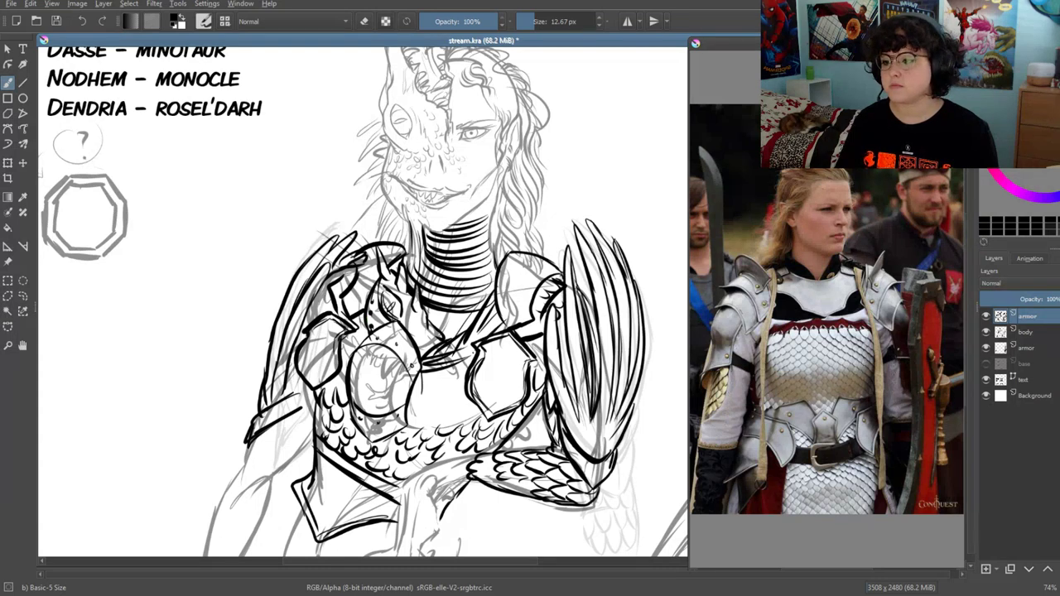
drag(477, 409, 404, 431)
mouse_move(348, 389)
mouse_down()
mouse_move(323, 395)
mouse_move(315, 380)
mouse_up()
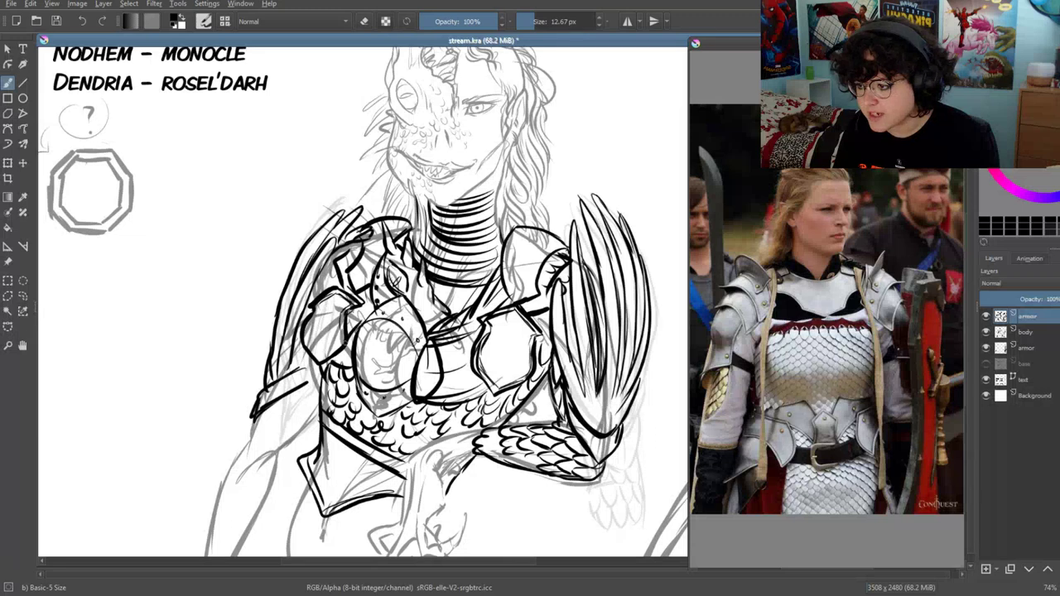
Erase part of an armor line and redraw it more cleanly
key(e)
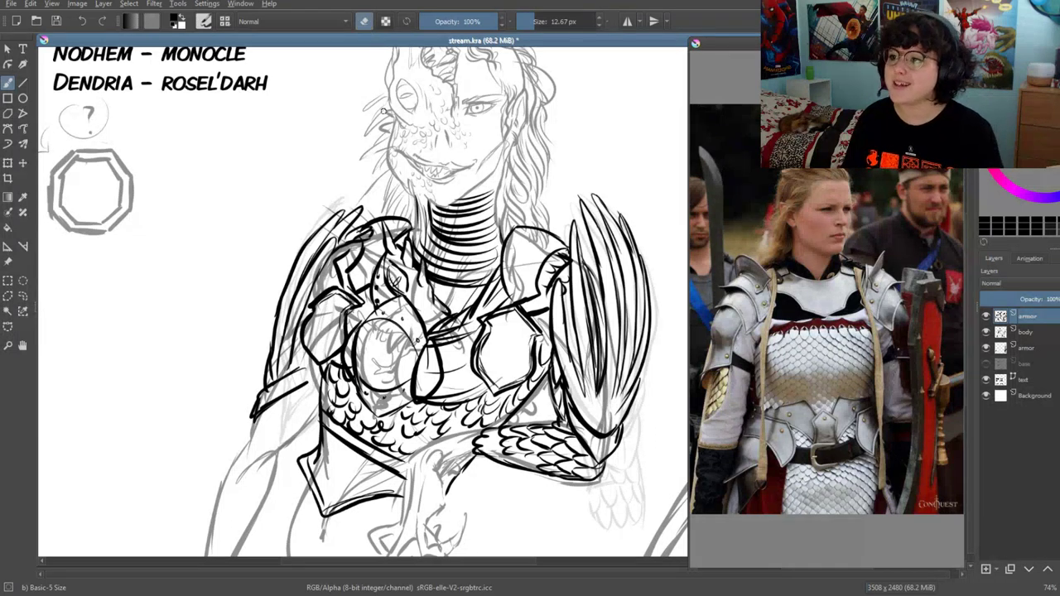
drag(423, 369, 415, 396)
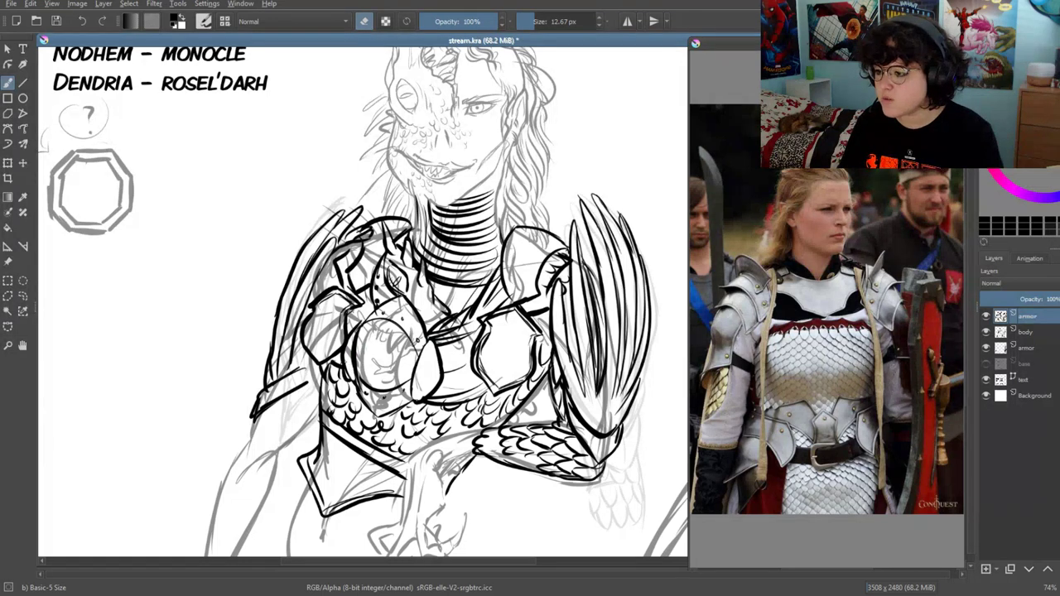
key(e)
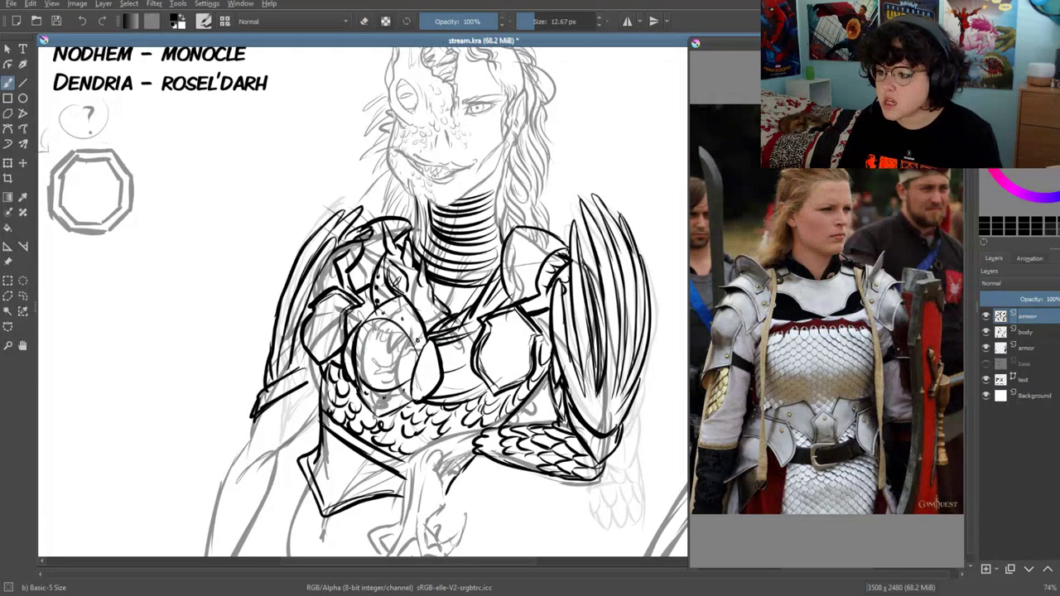
drag(428, 343, 413, 409)
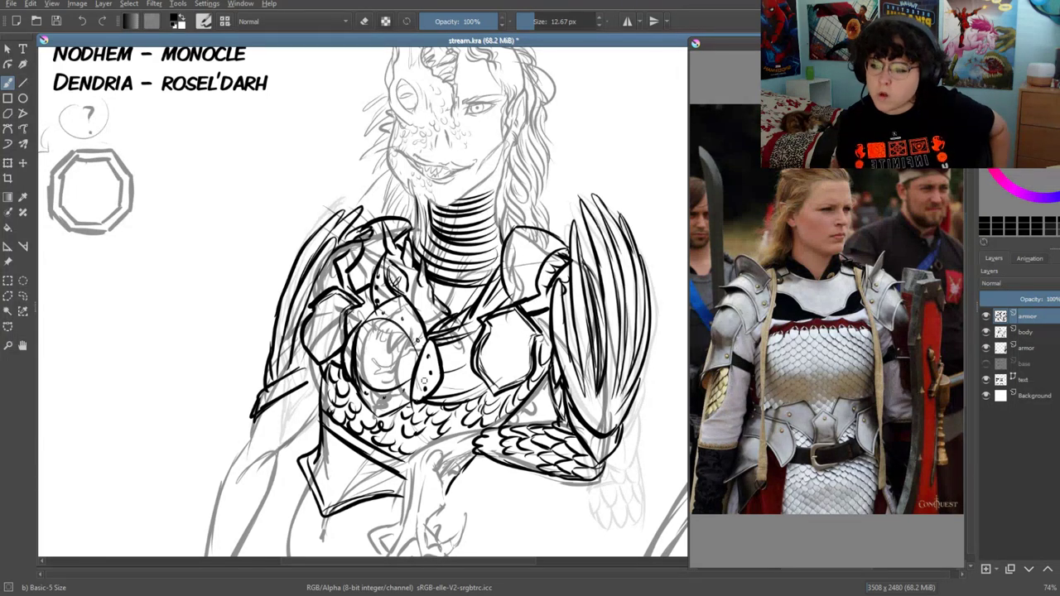
Wipe out the chest circle and its lines with a larger eraser
key(e)
drag(520, 25, 550, 25)
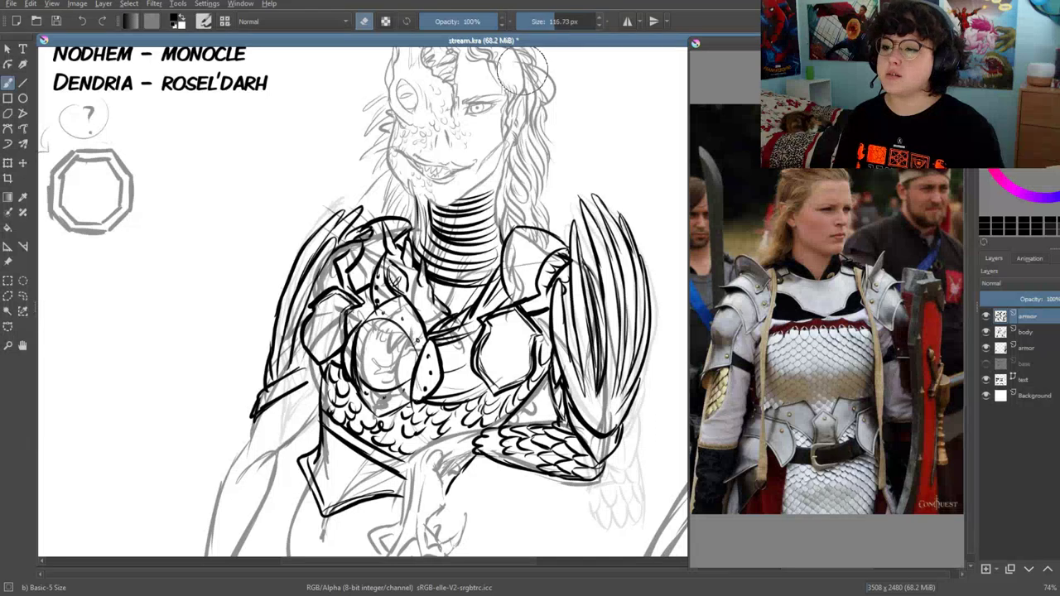
mouse_move(432, 304)
mouse_down()
mouse_move(437, 323)
mouse_move(414, 277)
mouse_move(380, 340)
mouse_move(438, 364)
mouse_up()
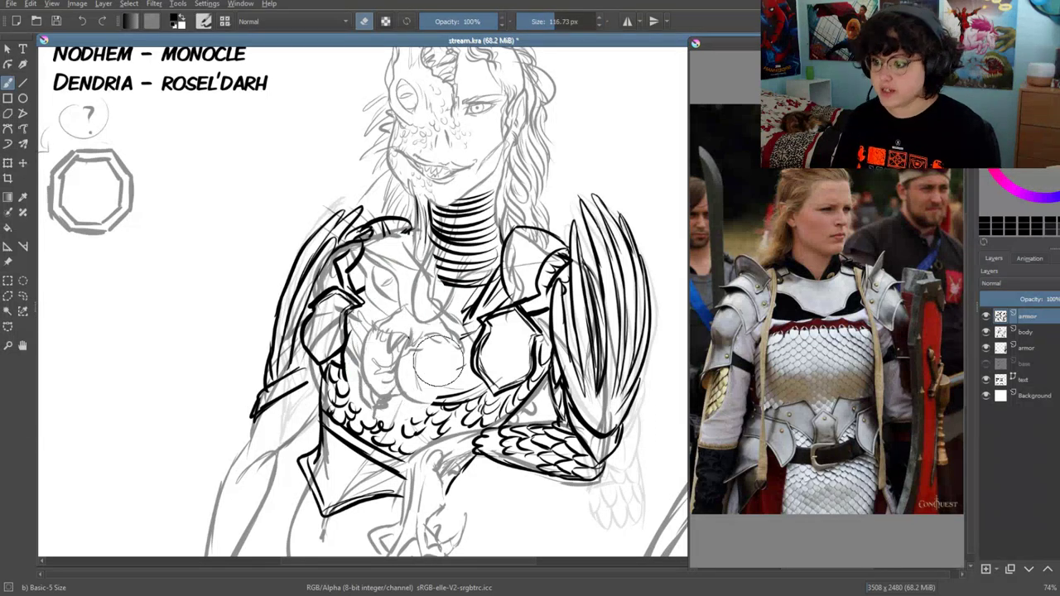
drag(551, 21, 532, 22)
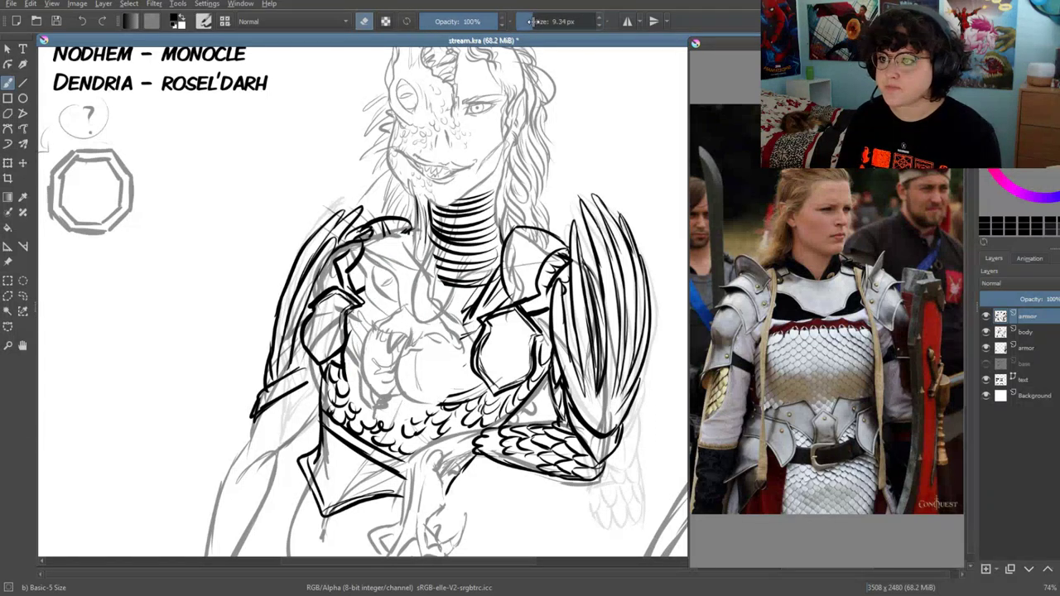
Lower the body layer's opacity and return to the armor layer
click(1025, 331)
drag(1008, 301, 996, 302)
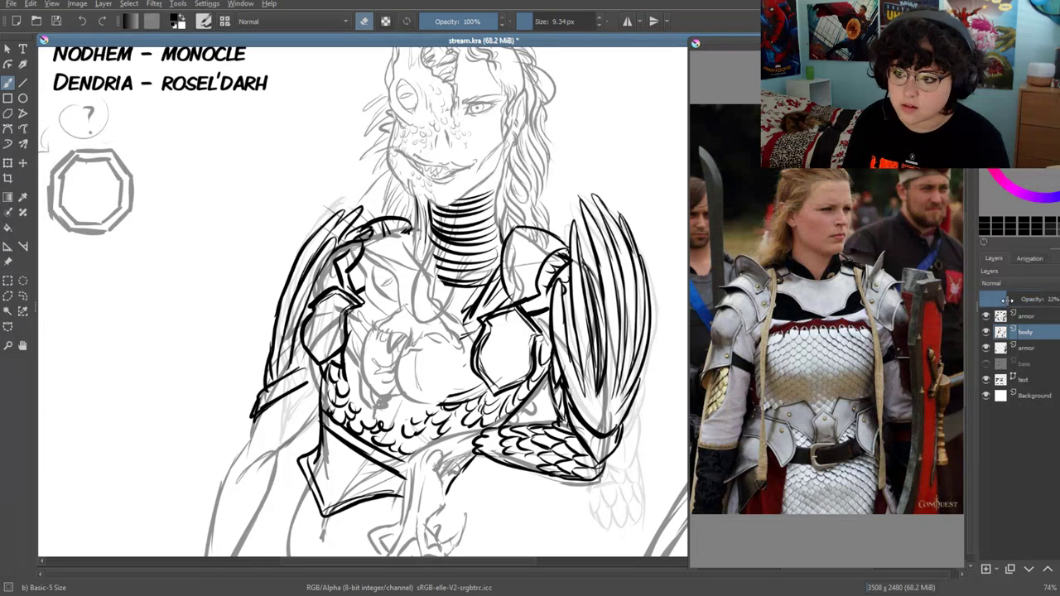
click(1025, 316)
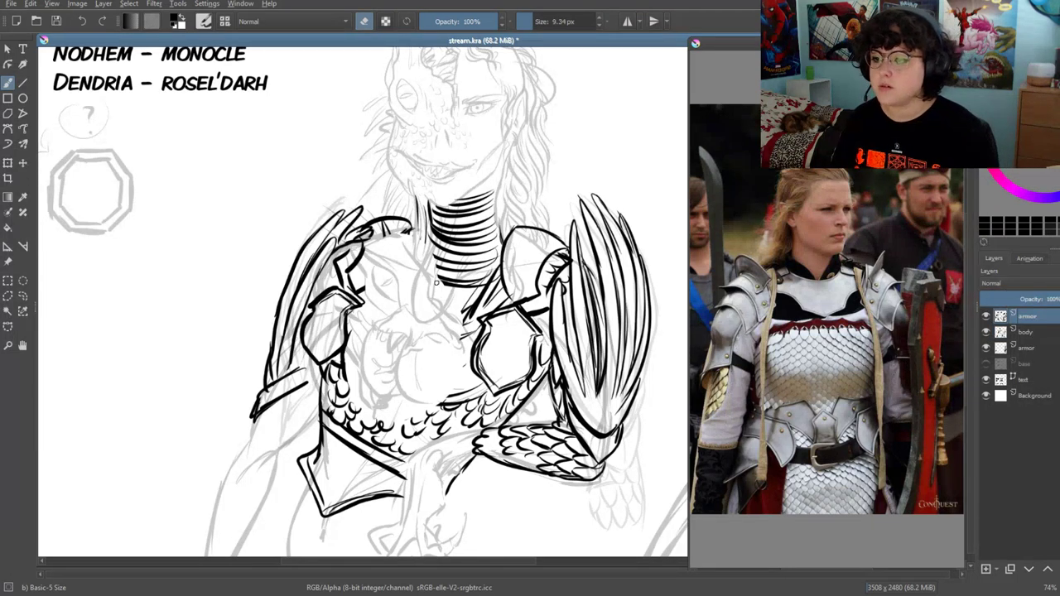
Draw the dragon's neck and diagonal chest lines plus two horns rising from the shoulders
key(e)
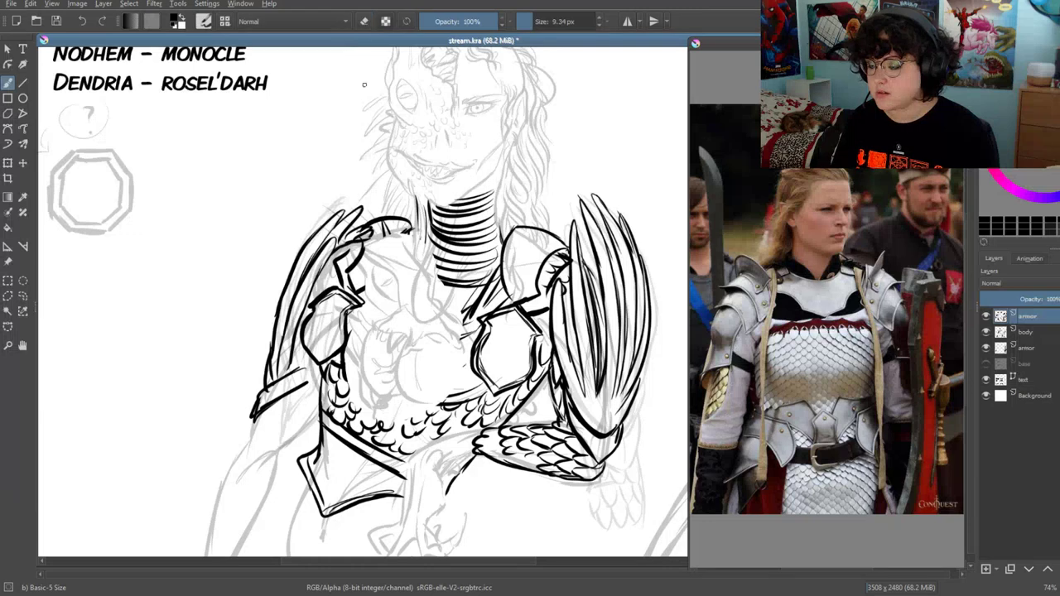
drag(379, 246, 360, 389)
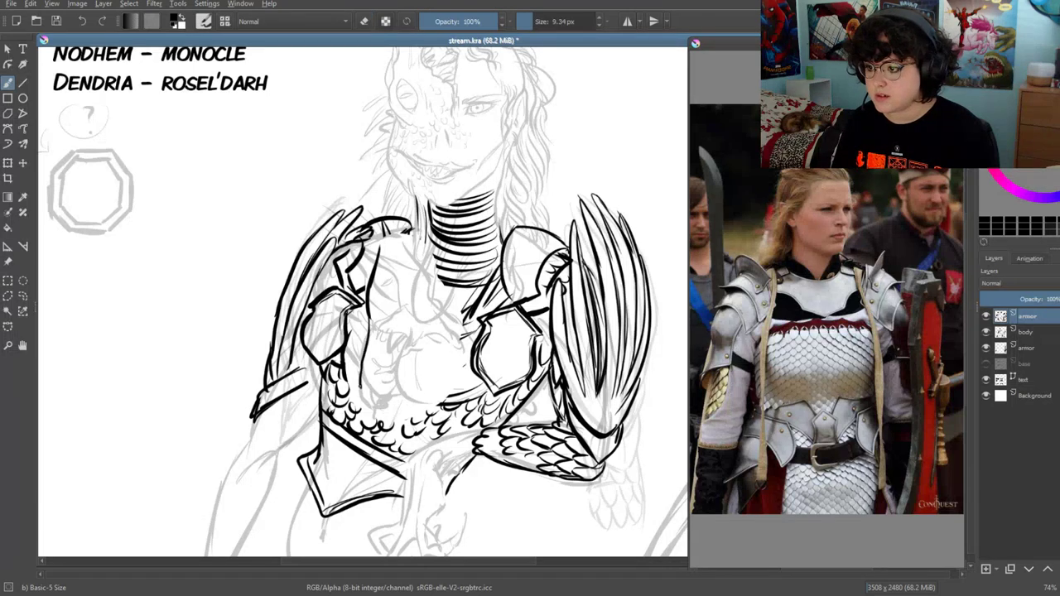
drag(469, 318, 429, 383)
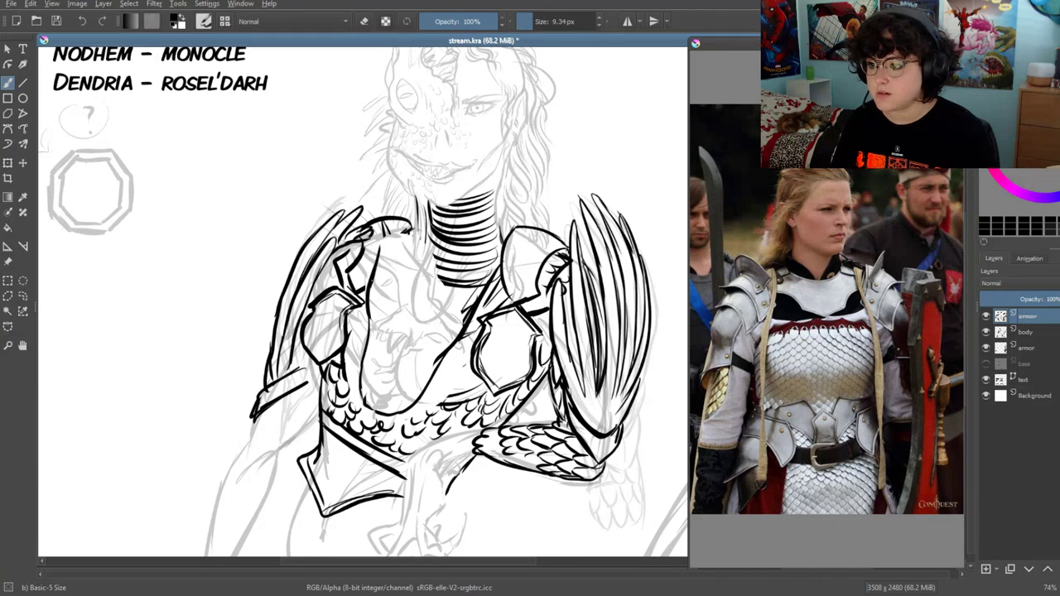
mouse_move(369, 273)
mouse_down()
mouse_move(356, 174)
mouse_move(336, 154)
mouse_move(324, 93)
mouse_move(406, 257)
mouse_up()
mouse_move(470, 247)
mouse_down()
mouse_move(586, 136)
mouse_move(548, 208)
mouse_move(493, 254)
mouse_move(470, 307)
mouse_up()
Undo the stray horn end and erase the leftover strokes below the horn
key(ctrl+z)
key(e)
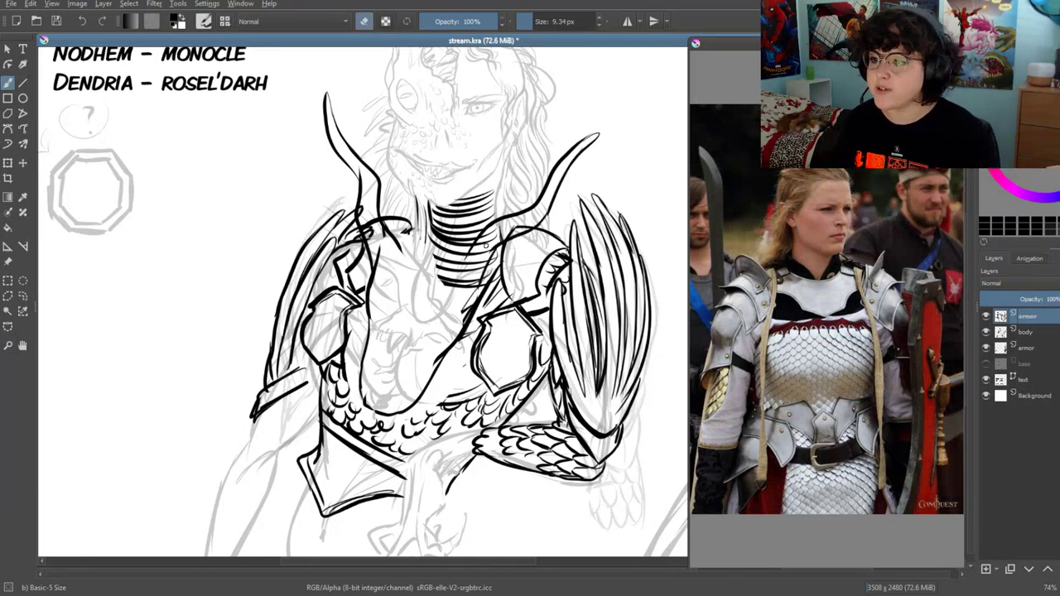
mouse_move(489, 250)
mouse_down()
mouse_move(470, 288)
mouse_move(457, 288)
mouse_up()
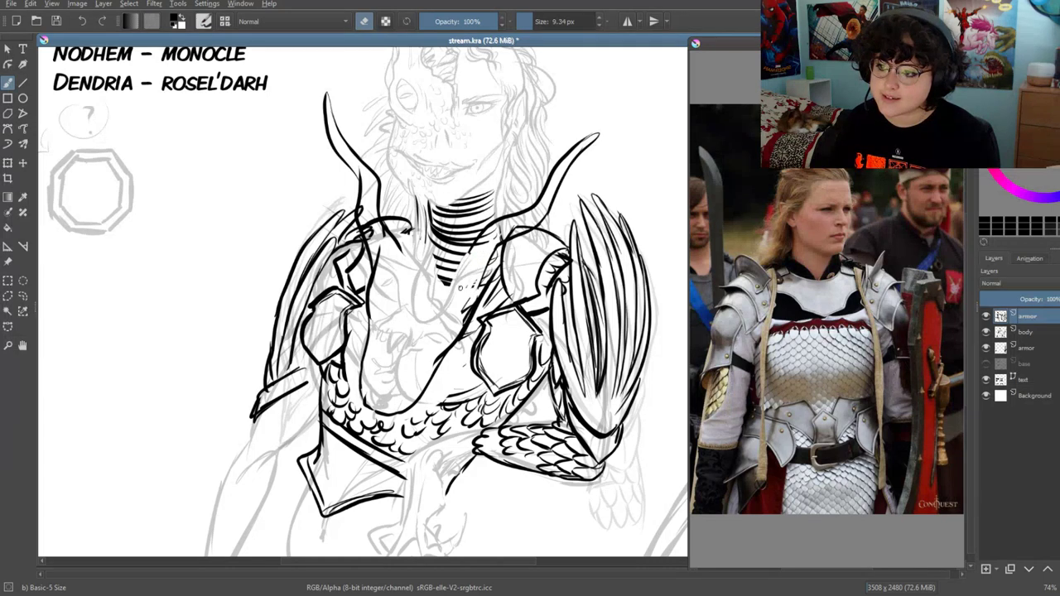
drag(489, 232, 451, 281)
Ink the chest dragon's neck and its horned head with a downward snout
key(e)
drag(452, 279, 434, 288)
drag(390, 234, 409, 278)
mouse_move(369, 212)
mouse_down()
mouse_move(389, 250)
mouse_move(364, 238)
mouse_move(413, 279)
mouse_up()
key(e)
key(e)
drag(483, 225, 452, 264)
drag(456, 263, 429, 286)
mouse_move(490, 255)
mouse_down()
mouse_move(467, 305)
mouse_move(428, 321)
mouse_up()
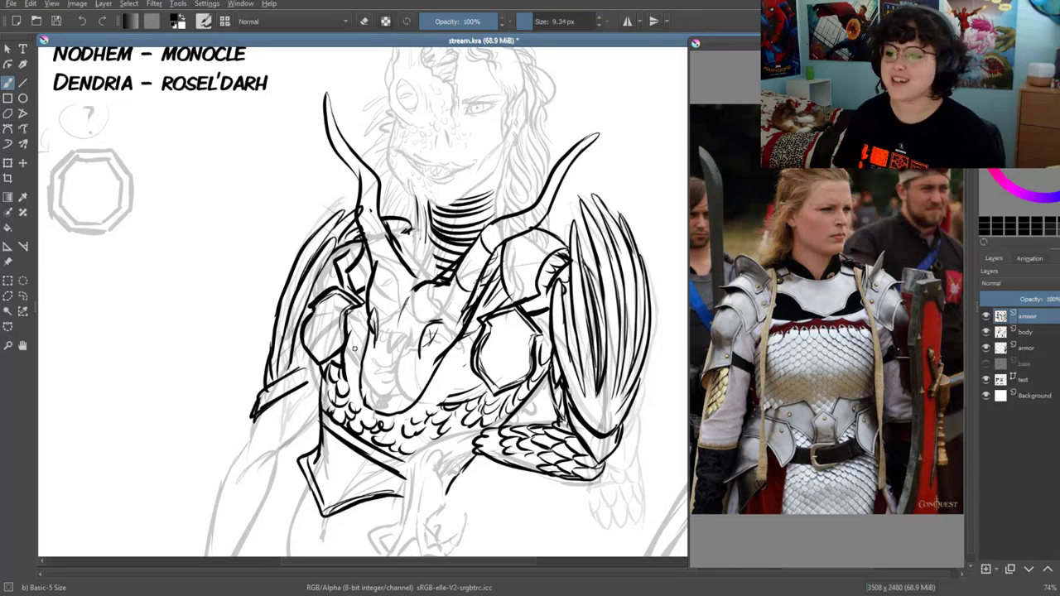
Ink short scale marks along the dragon's body and arm on the chest
mouse_move(354, 348)
mouse_down()
mouse_move(382, 340)
mouse_move(427, 389)
mouse_up()
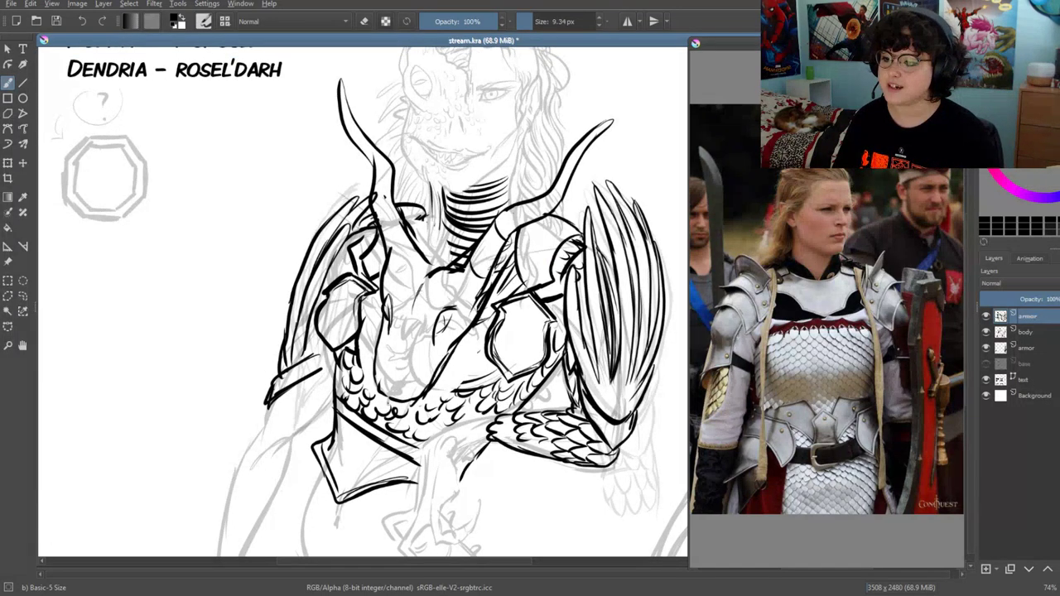
drag(422, 339, 401, 391)
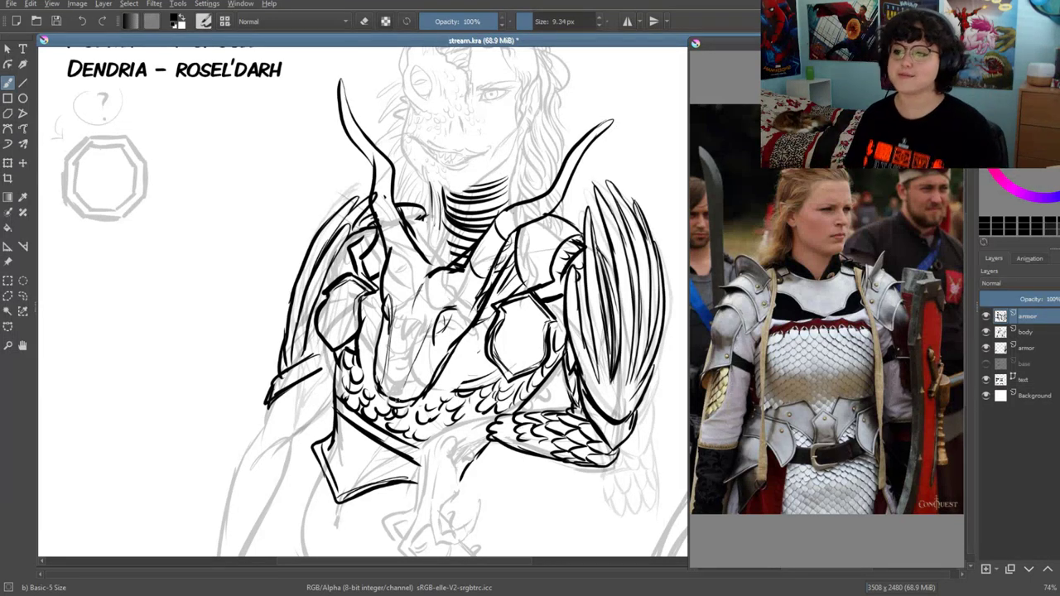
drag(498, 367, 472, 389)
drag(467, 388, 444, 395)
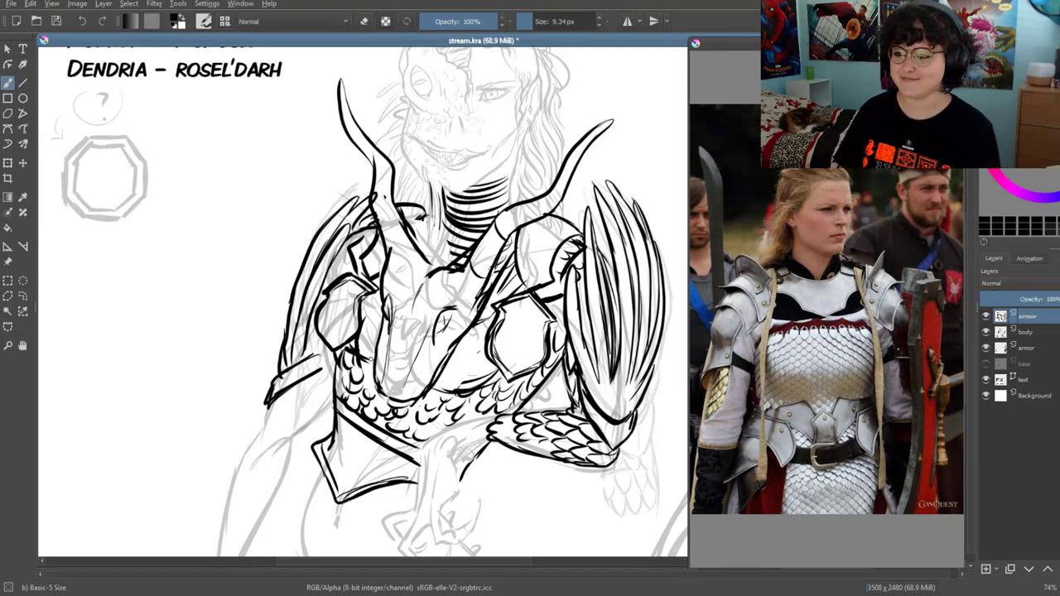
drag(443, 258, 425, 285)
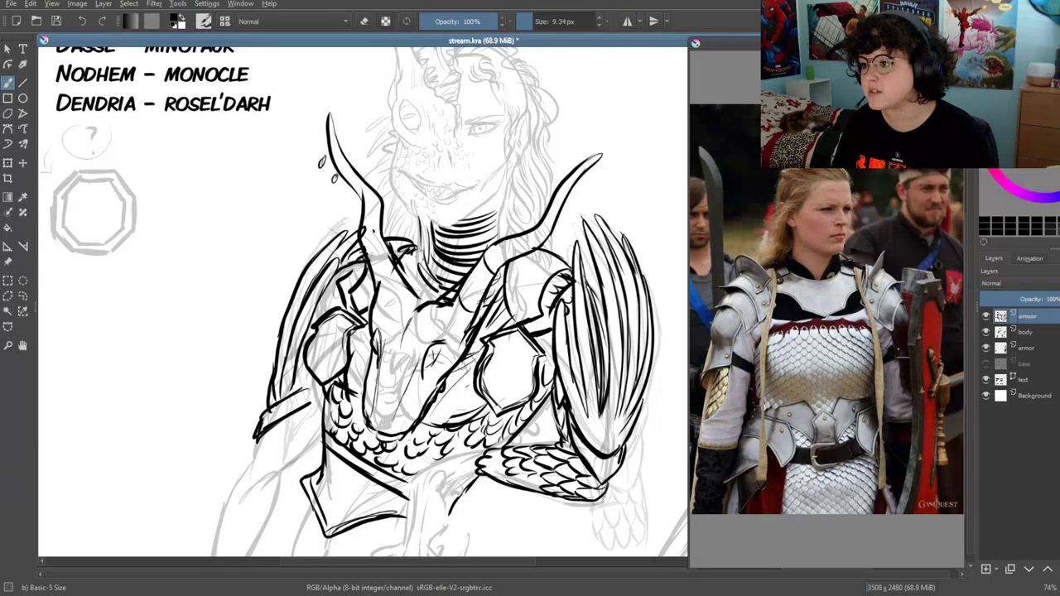
Sketch and ink a frilled wing shape on the left shoulder
drag(321, 159, 261, 249)
drag(337, 177, 287, 245)
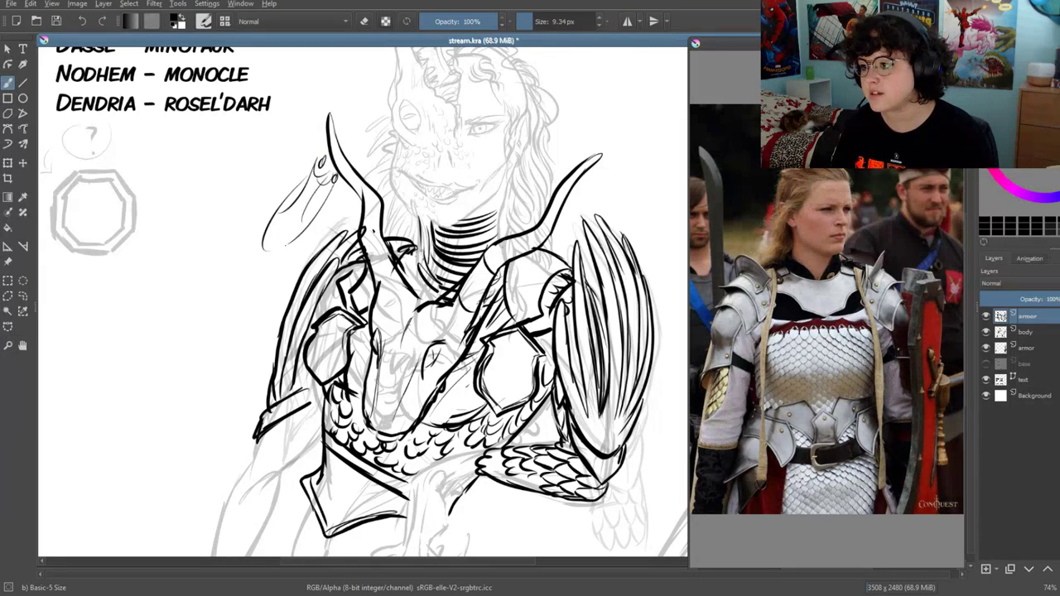
mouse_move(323, 197)
mouse_down()
mouse_move(277, 286)
mouse_move(247, 263)
mouse_up()
mouse_move(303, 172)
mouse_down()
mouse_move(235, 251)
mouse_move(280, 274)
mouse_up()
Extend the wing outline down the right shoulder
drag(591, 177, 622, 218)
drag(589, 176, 616, 294)
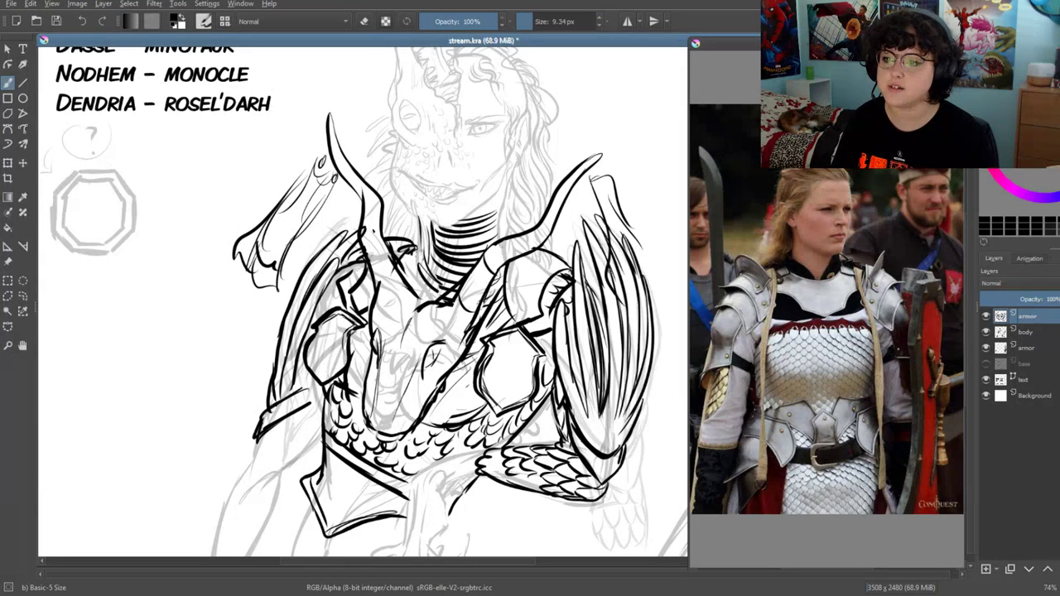
drag(603, 232, 622, 308)
mouse_move(621, 220)
mouse_down()
mouse_move(667, 295)
mouse_move(619, 310)
mouse_move(664, 298)
mouse_up()
Add a scale line and draw the dragon's claw dangling below the chest
drag(256, 511, 265, 435)
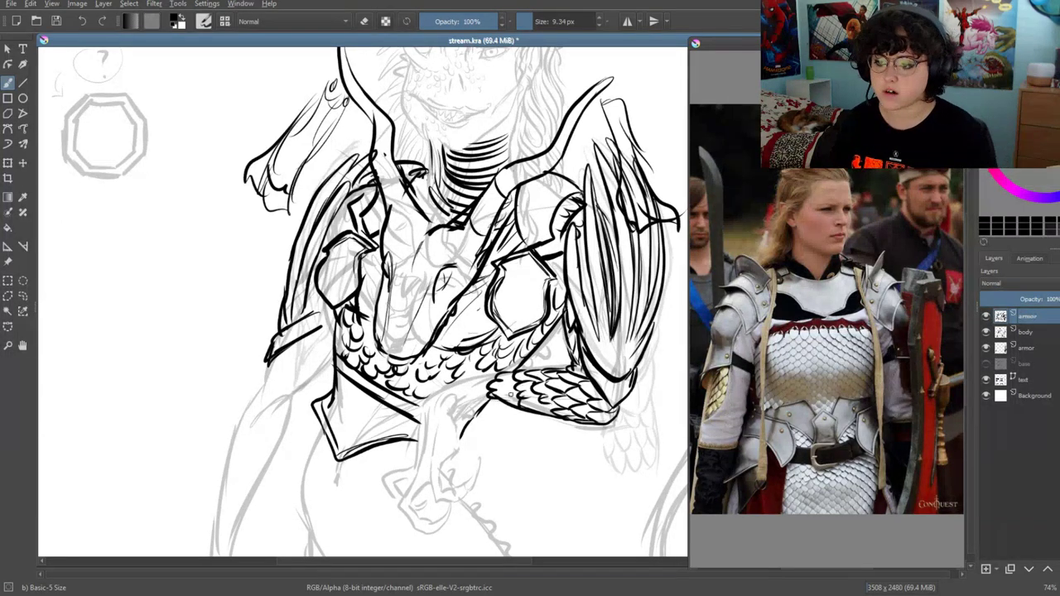
mouse_move(494, 377)
mouse_down()
mouse_move(433, 398)
mouse_move(487, 400)
mouse_move(410, 468)
mouse_up()
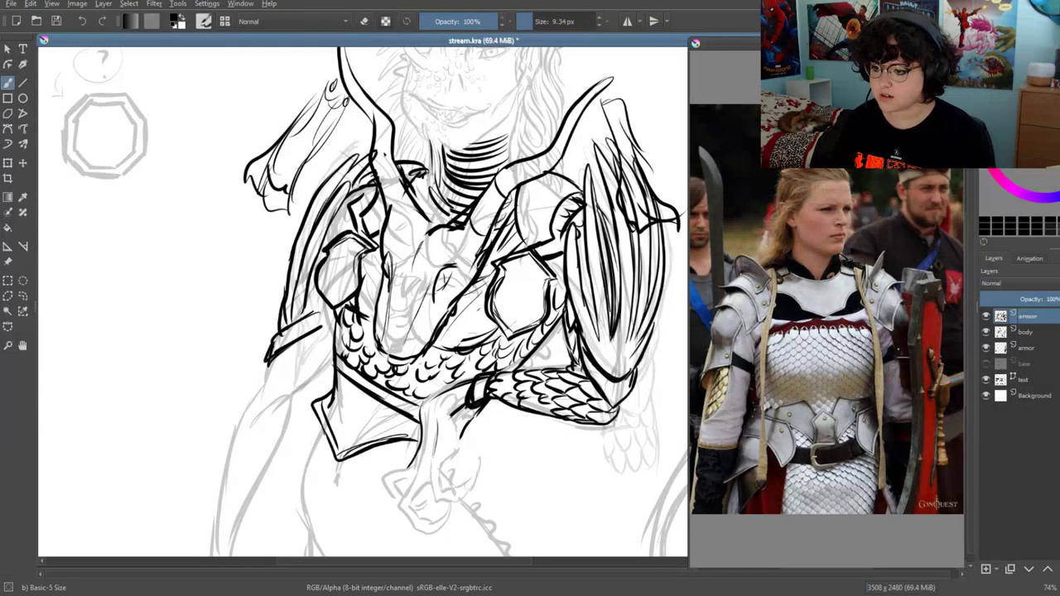
drag(452, 503, 467, 495)
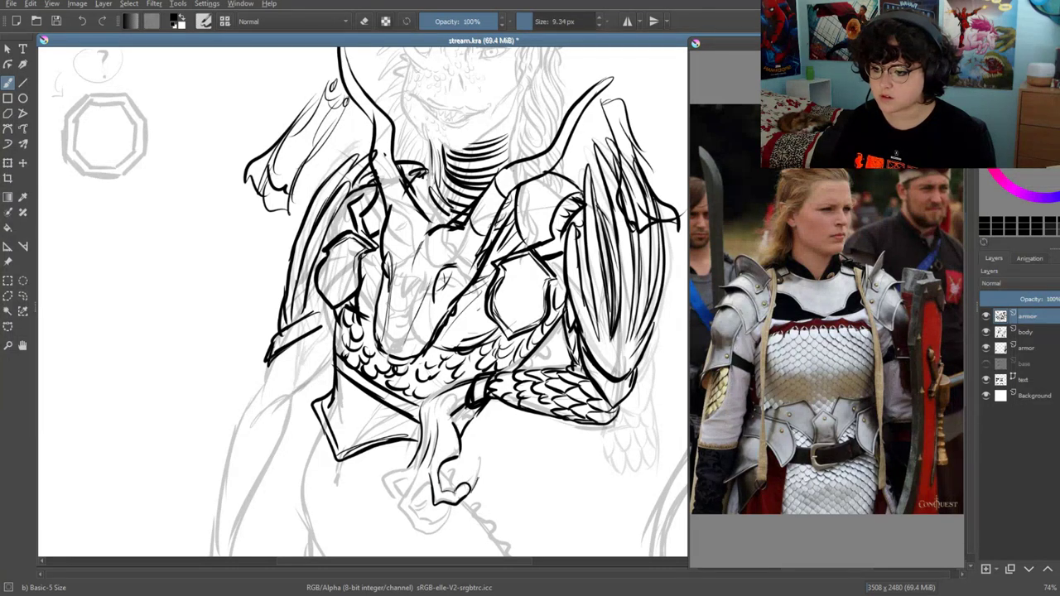
mouse_move(430, 525)
mouse_down()
mouse_move(451, 506)
mouse_move(414, 466)
mouse_up()
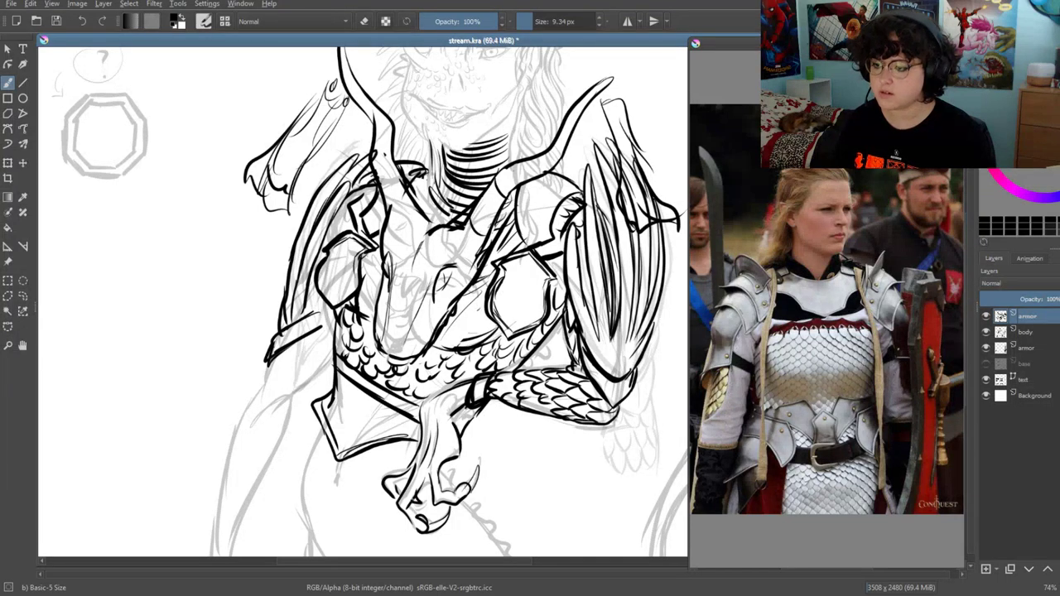
drag(364, 248, 345, 318)
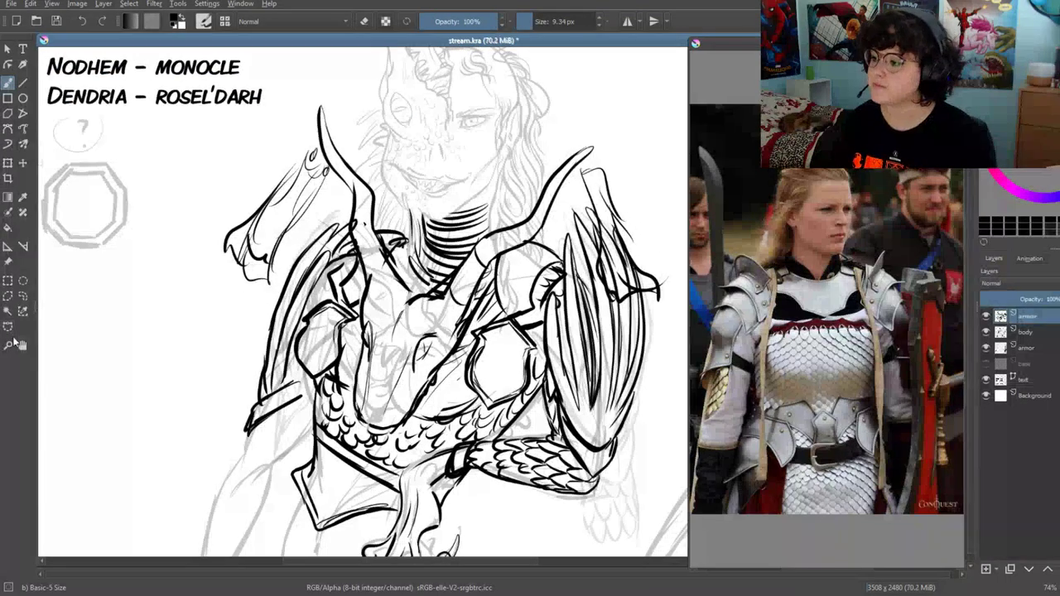
Zoom out to the full page and save the document
click(13, 342)
drag(455, 336, 405, 352)
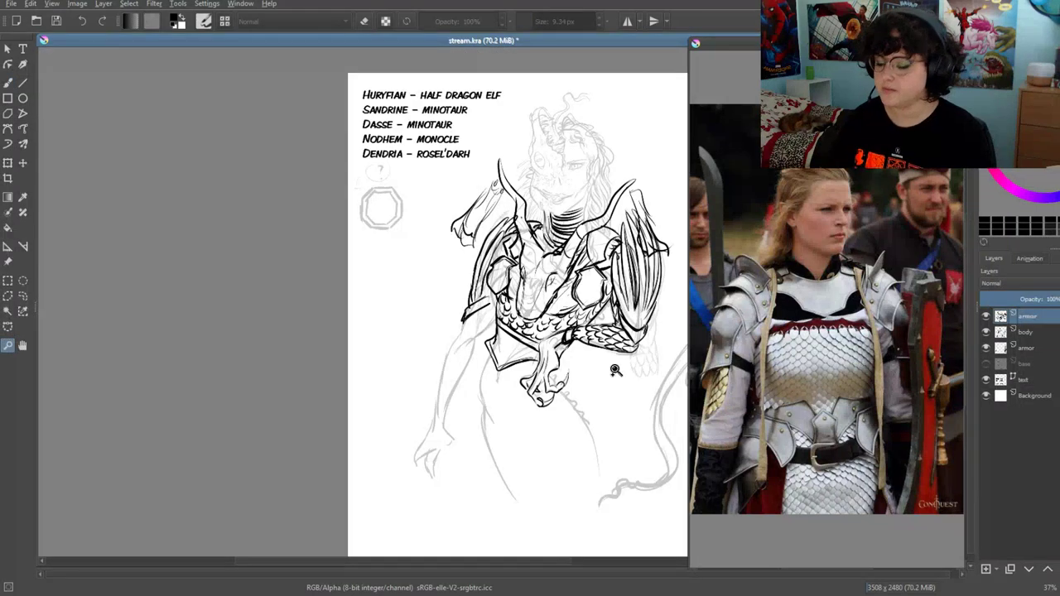
key(ctrl+s)
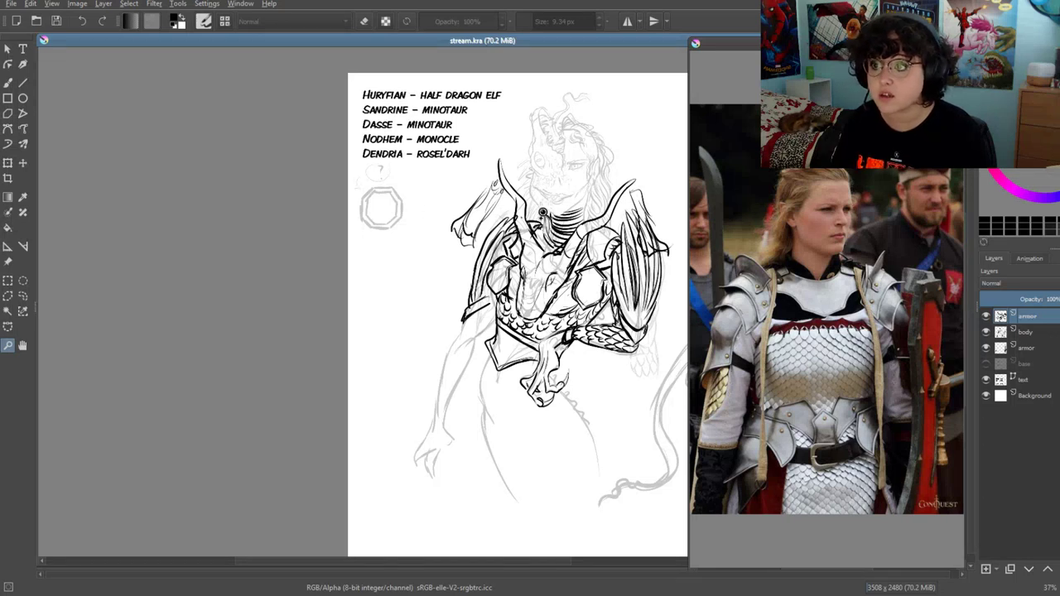
Hide the armor reference photo, zoom back in on the chest, and draw a test stroke
drag(544, 213, 454, 265)
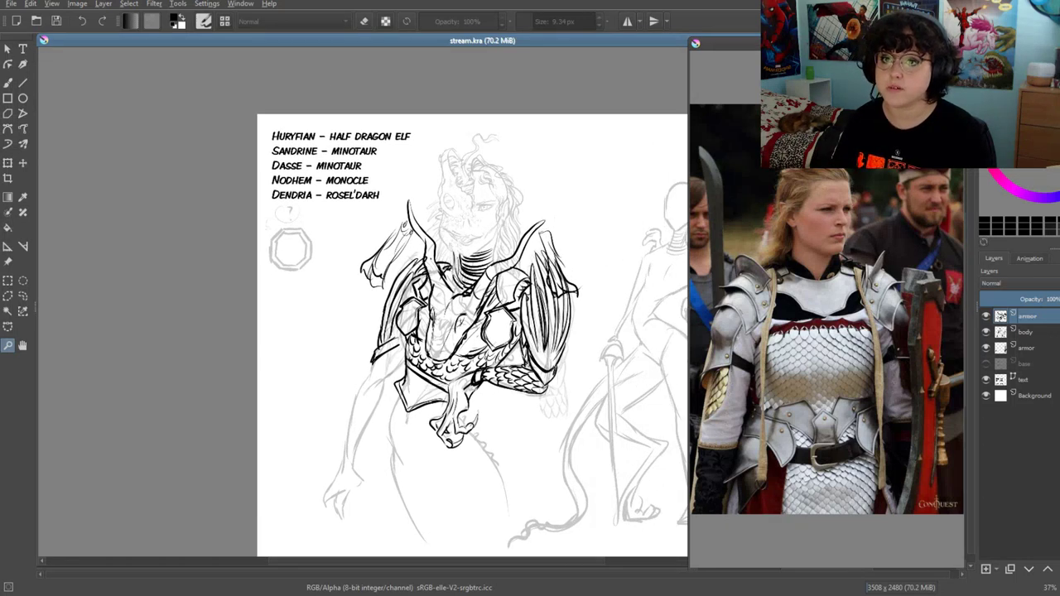
key(b)
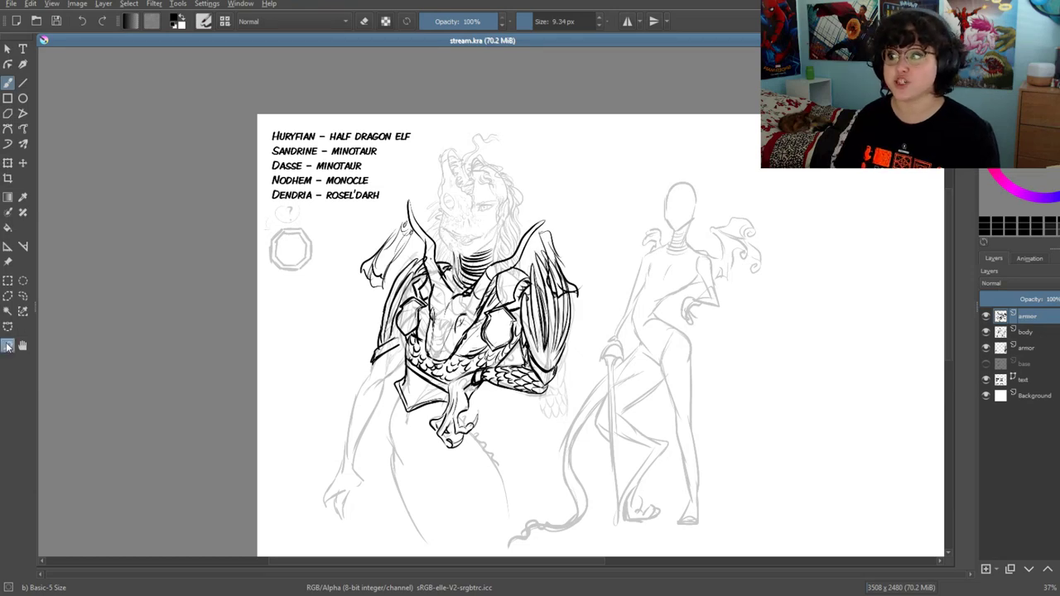
click(6, 347)
click(567, 342)
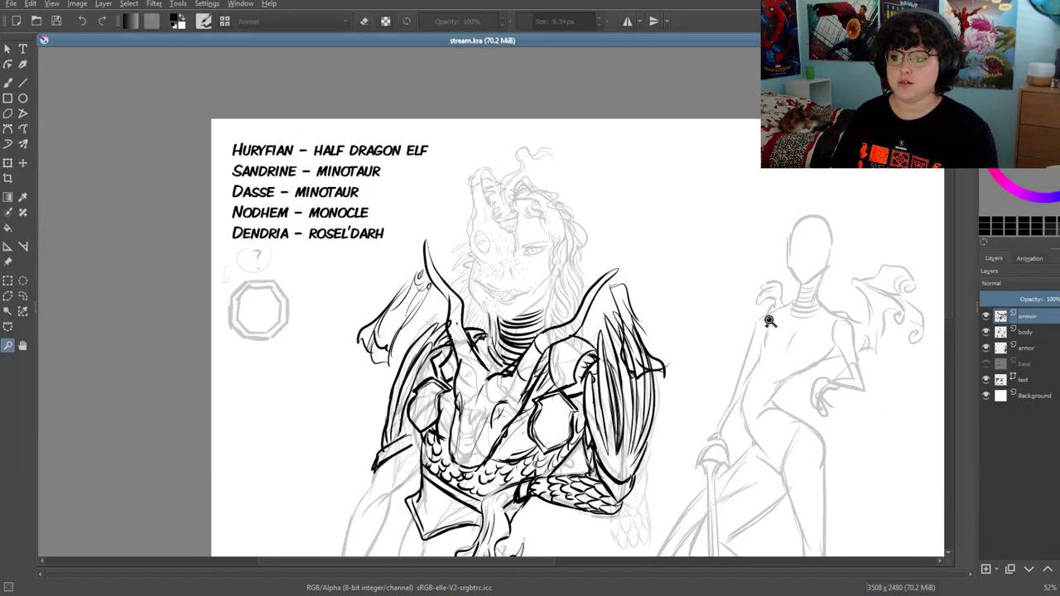
click(518, 293)
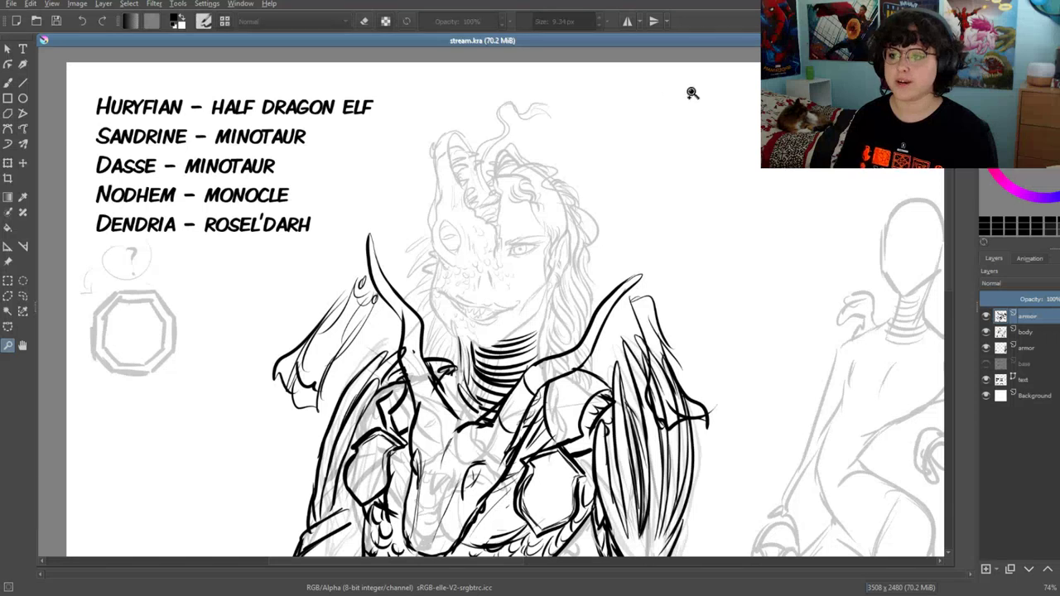
key(b)
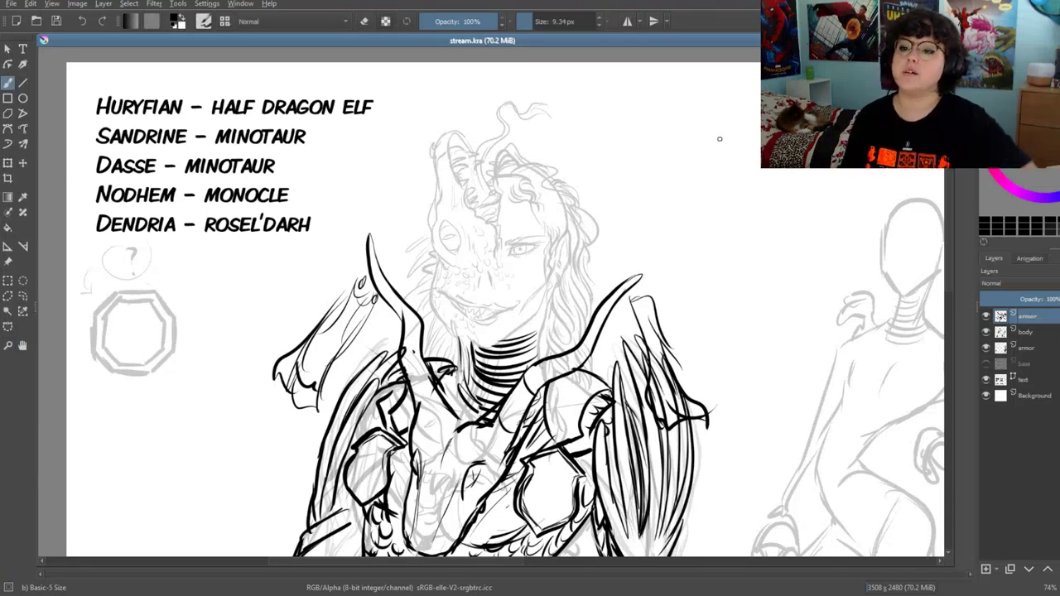
mouse_move(701, 164)
mouse_down()
mouse_move(710, 126)
mouse_move(717, 166)
mouse_move(780, 184)
mouse_up()
Undo the test marks in the upper area and draw the first slanted crown spike
click(714, 143)
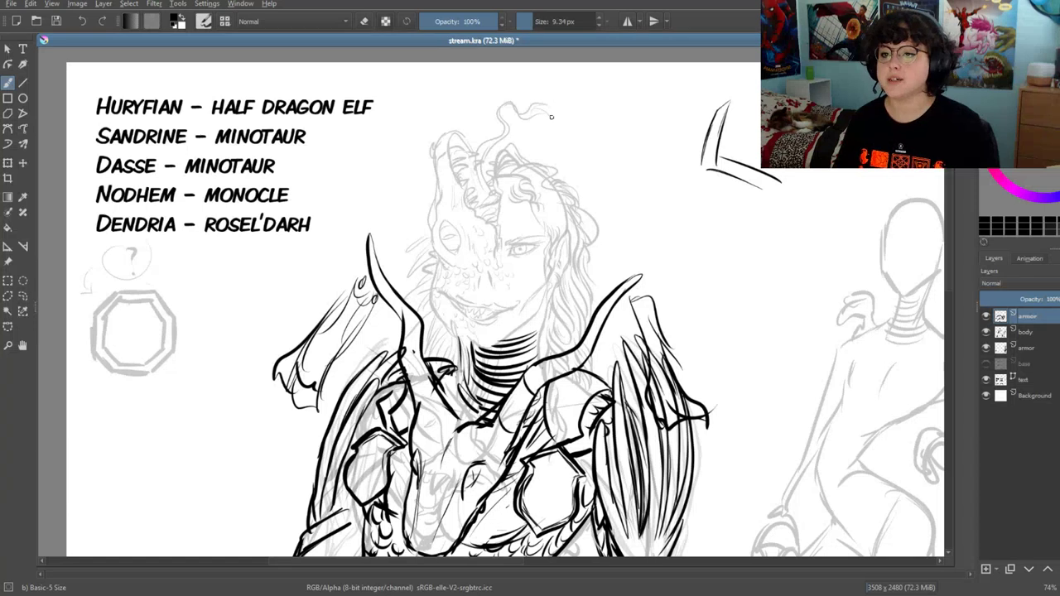
key(ctrl+z)
key(ctrl+z)
key(ctrl+z)
key(ctrl+z)
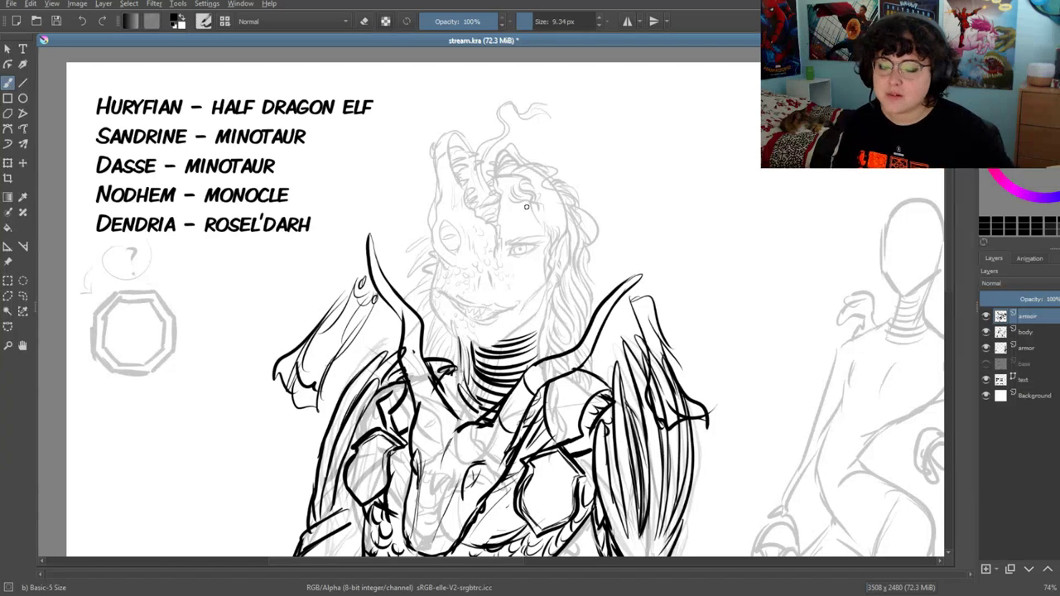
drag(525, 207, 505, 180)
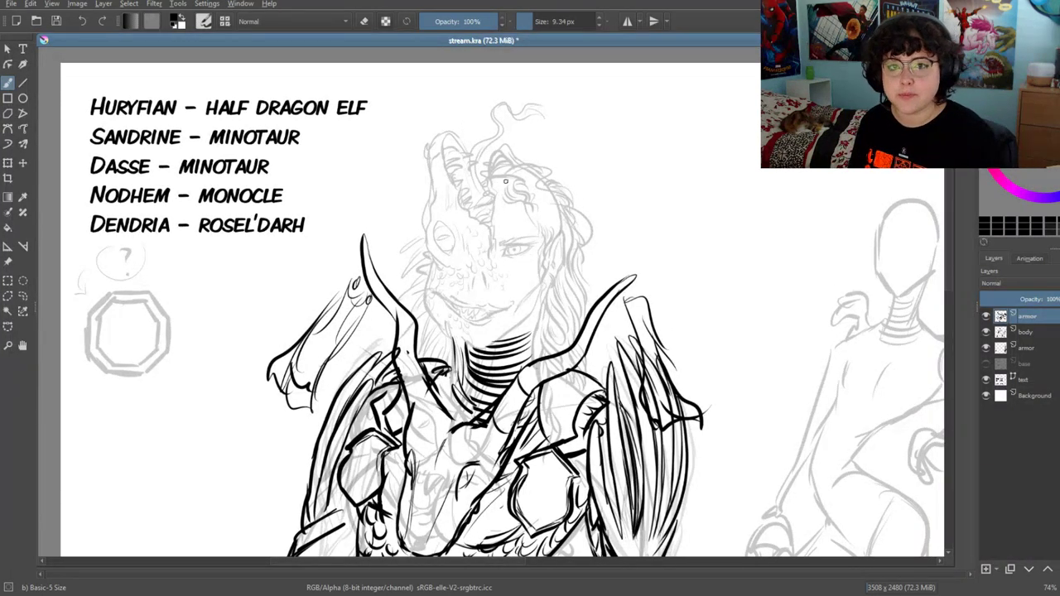
drag(505, 180, 499, 105)
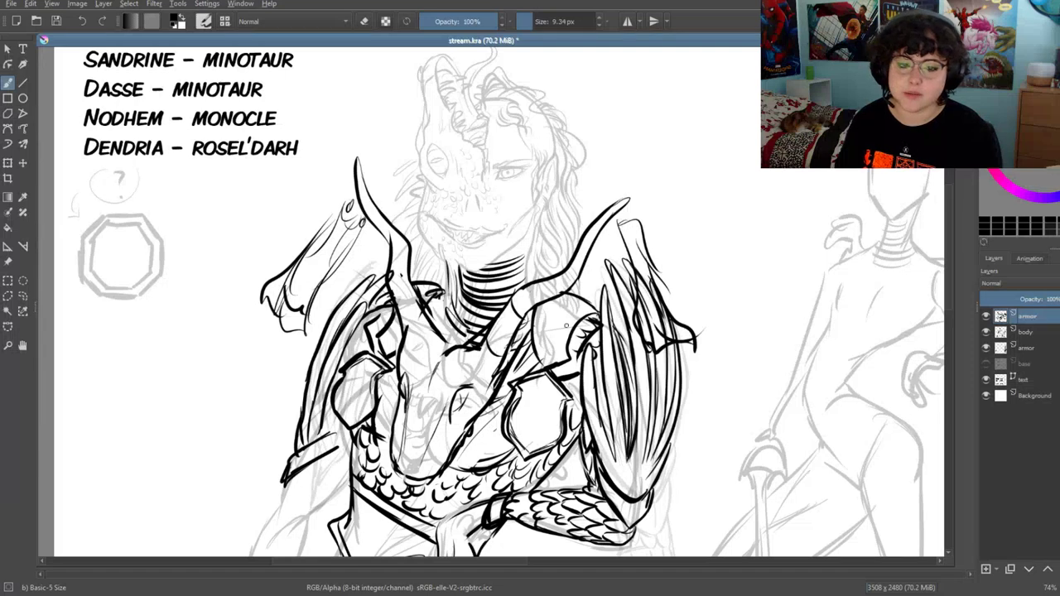
drag(578, 312, 613, 291)
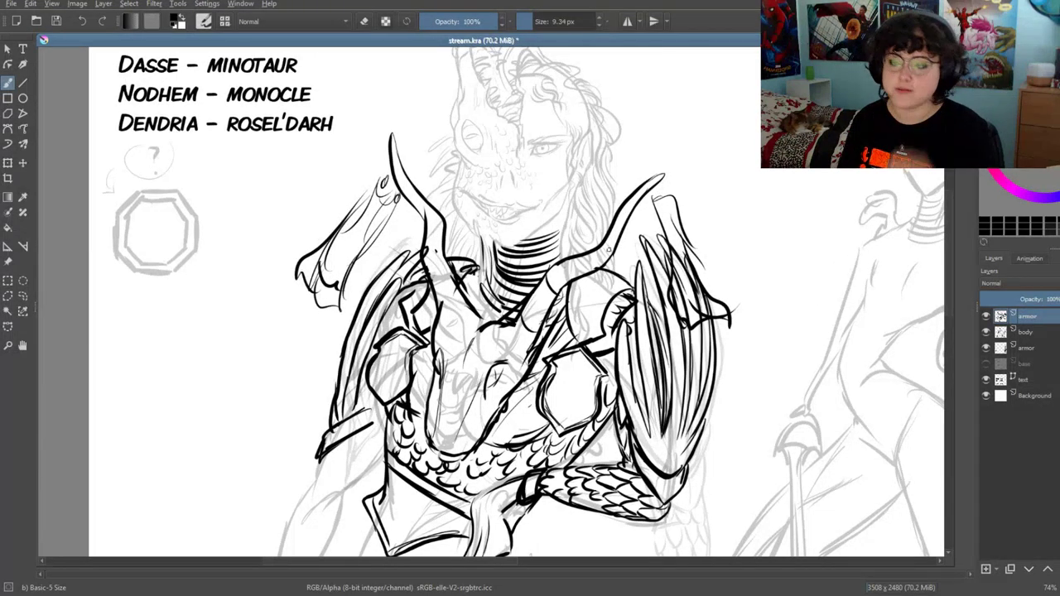
drag(508, 147, 541, 318)
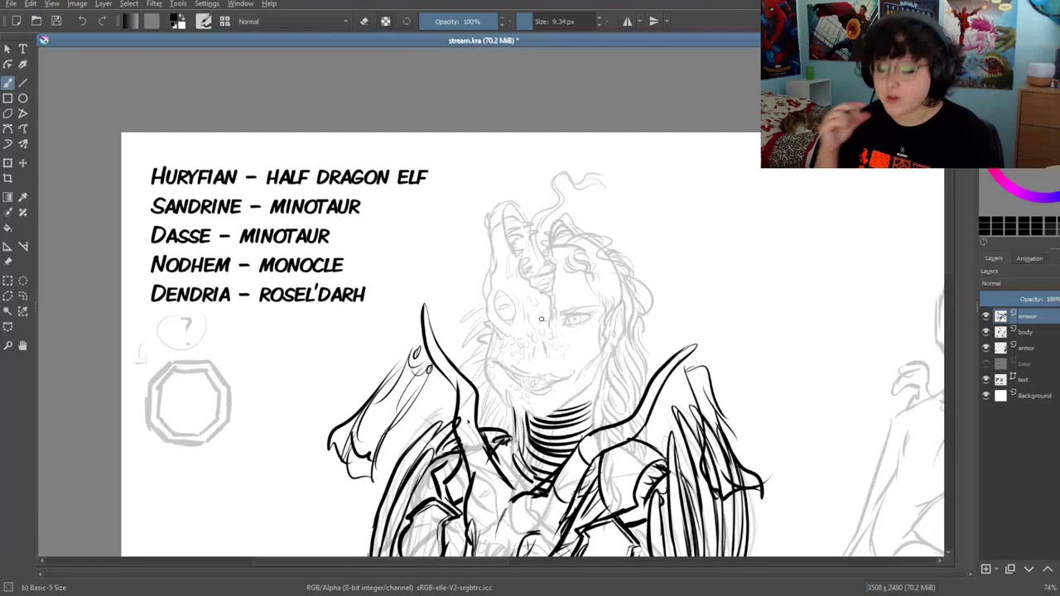
drag(714, 276, 576, 224)
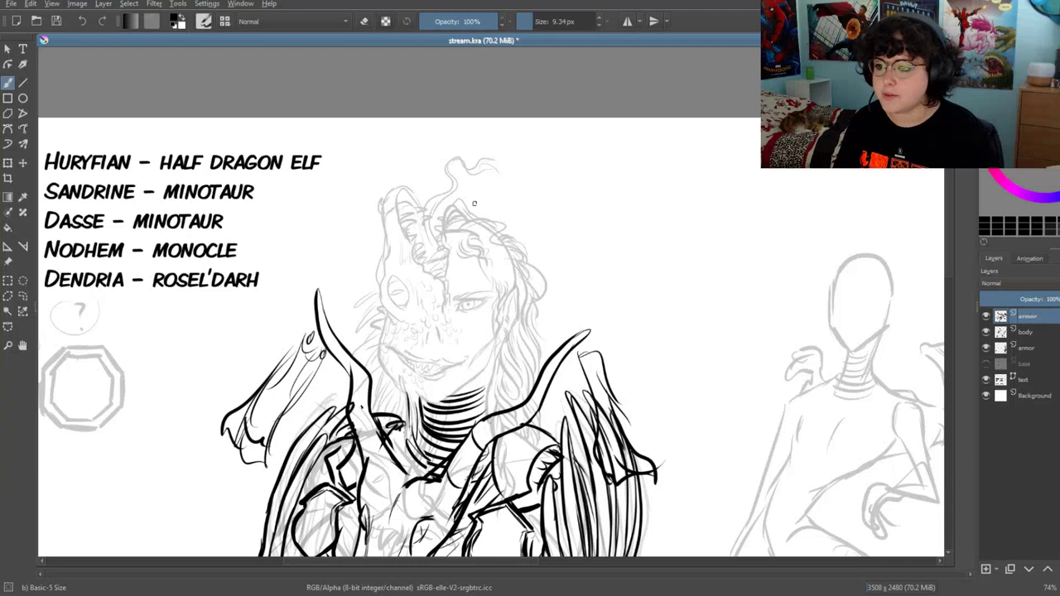
mouse_move(473, 203)
mouse_down()
mouse_move(463, 269)
mouse_move(448, 271)
mouse_move(518, 291)
mouse_up()
Ink the crown's base line and left edge, then erase and redraw its left spike
drag(448, 273, 515, 294)
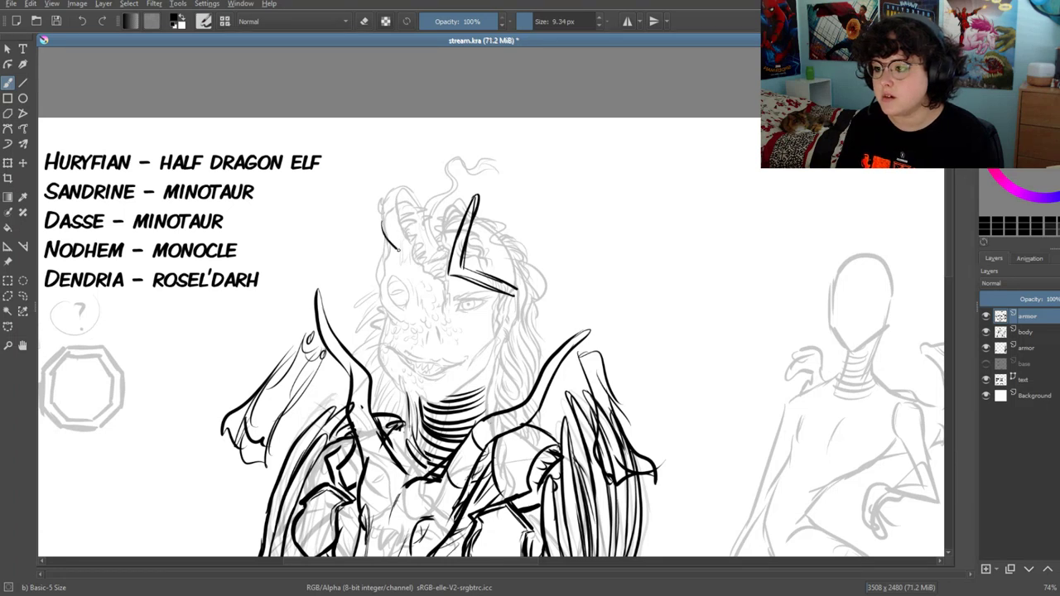
drag(378, 220, 375, 282)
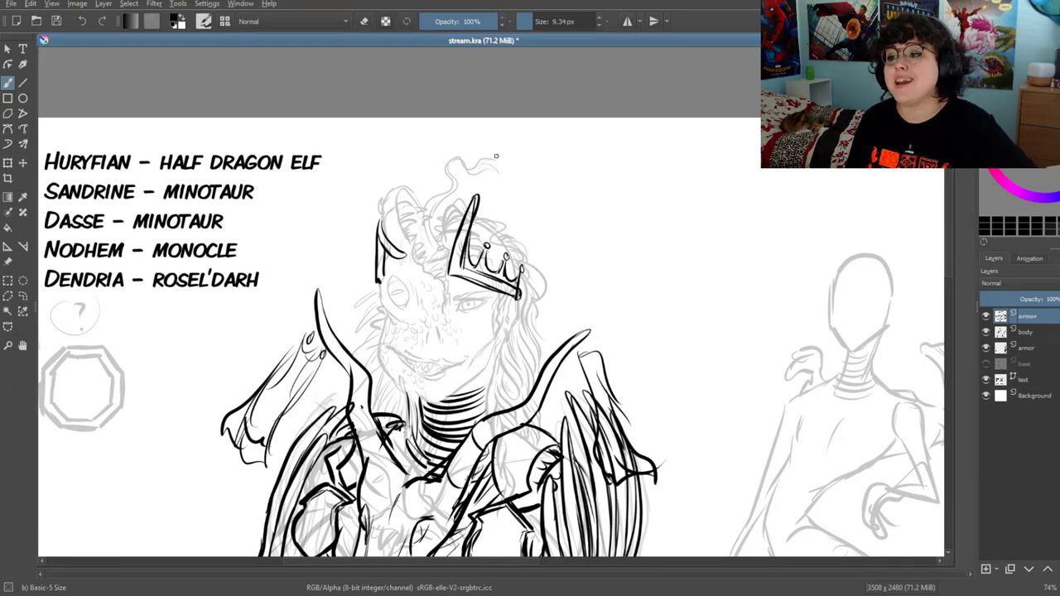
key(e)
drag(476, 194, 466, 261)
key(e)
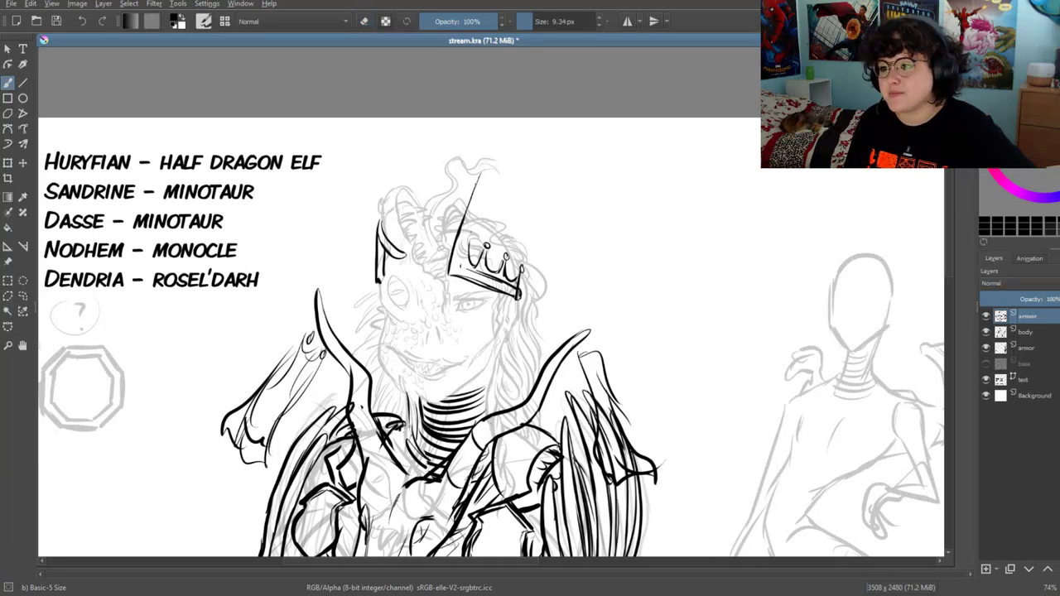
drag(490, 152, 464, 261)
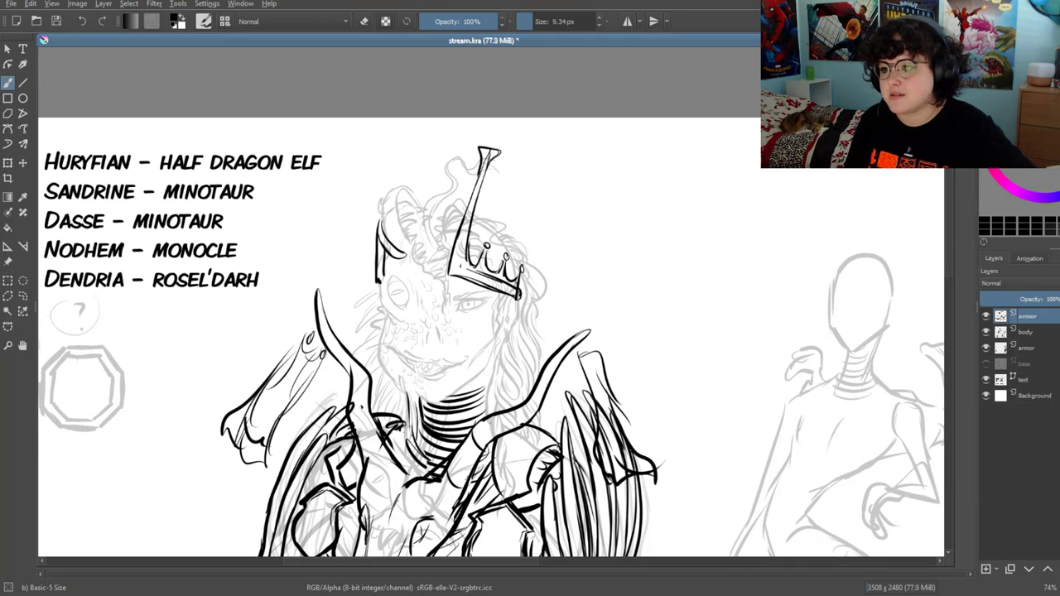
mouse_move(480, 149)
mouse_down()
mouse_move(500, 152)
mouse_move(458, 240)
mouse_up()
drag(492, 171, 464, 263)
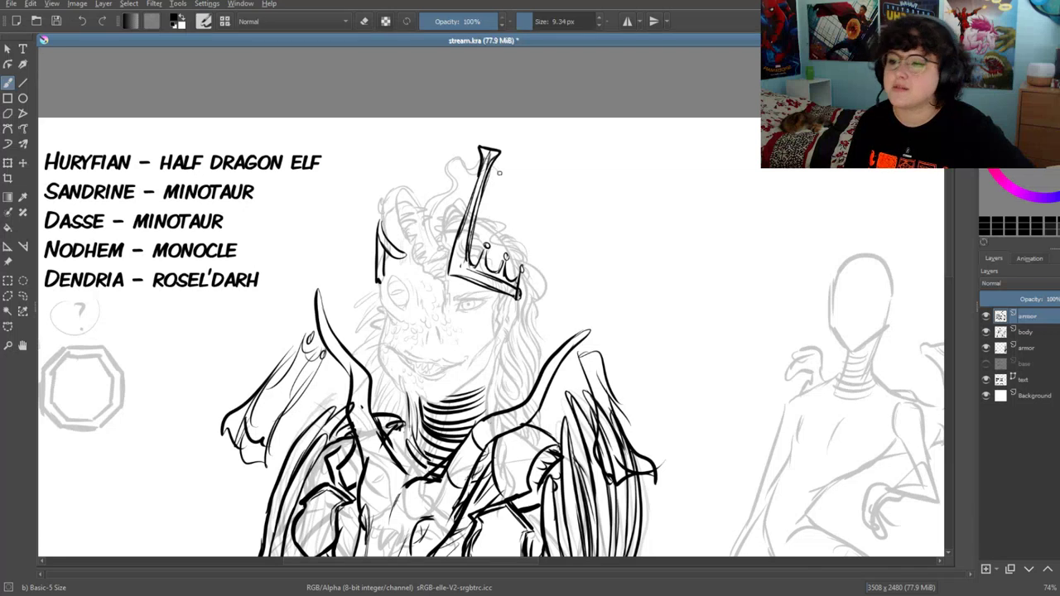
Erase the scribbles in the crown's lower band and re-ink its lower edge
key(e)
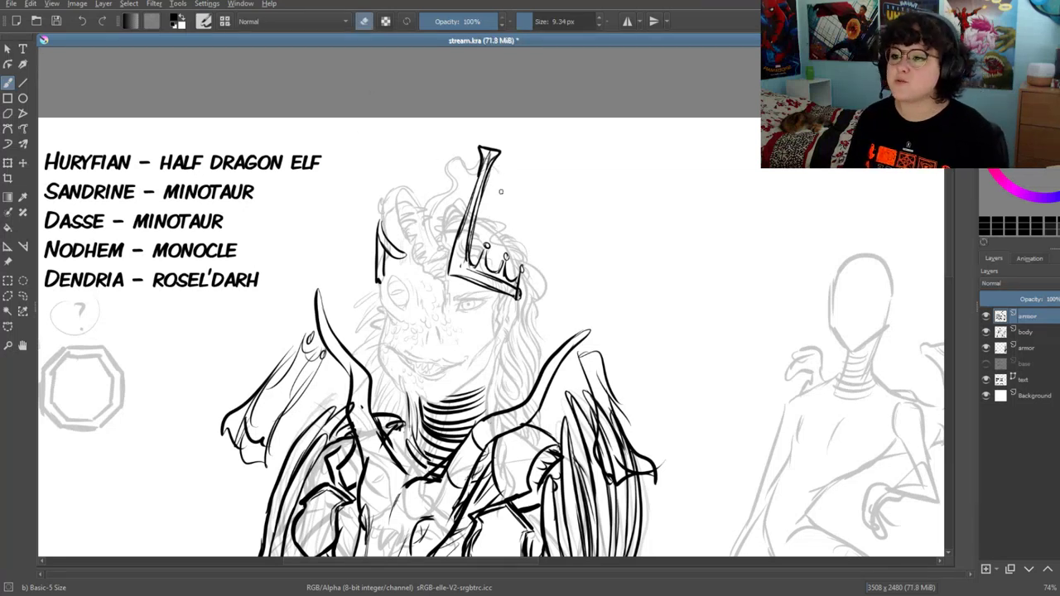
mouse_move(527, 286)
mouse_down()
mouse_move(493, 249)
mouse_move(507, 281)
mouse_move(485, 271)
mouse_up()
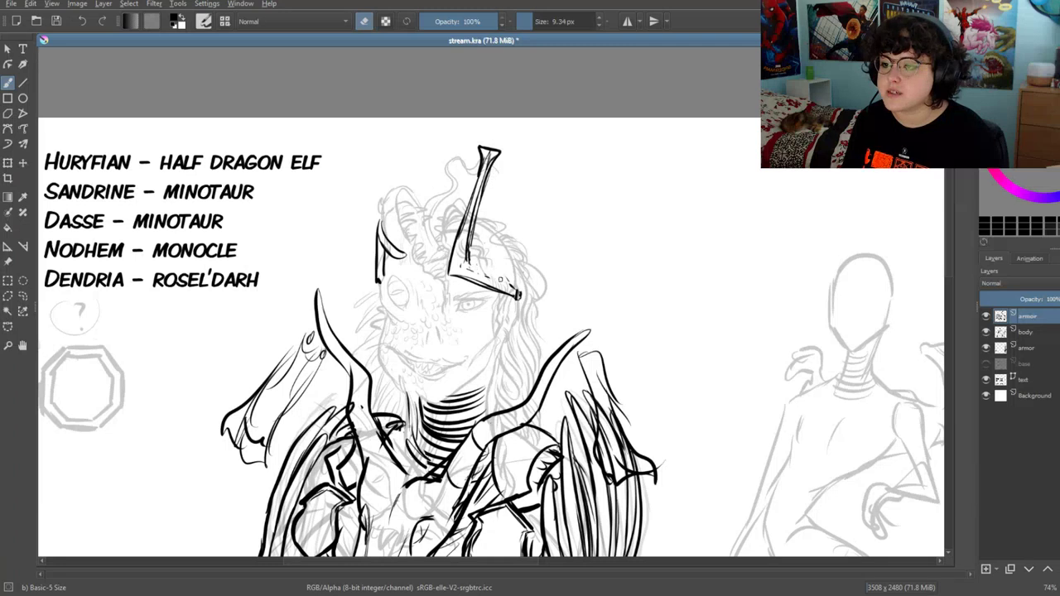
drag(462, 266, 518, 291)
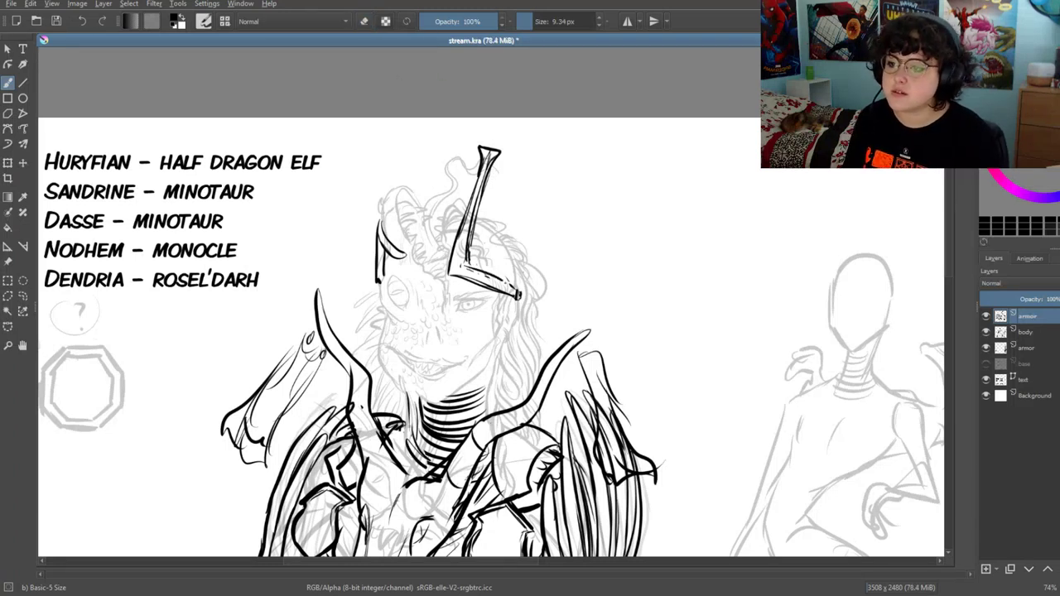
Fill the crown with a row of tall, bold vertical spikes
drag(496, 200, 479, 266)
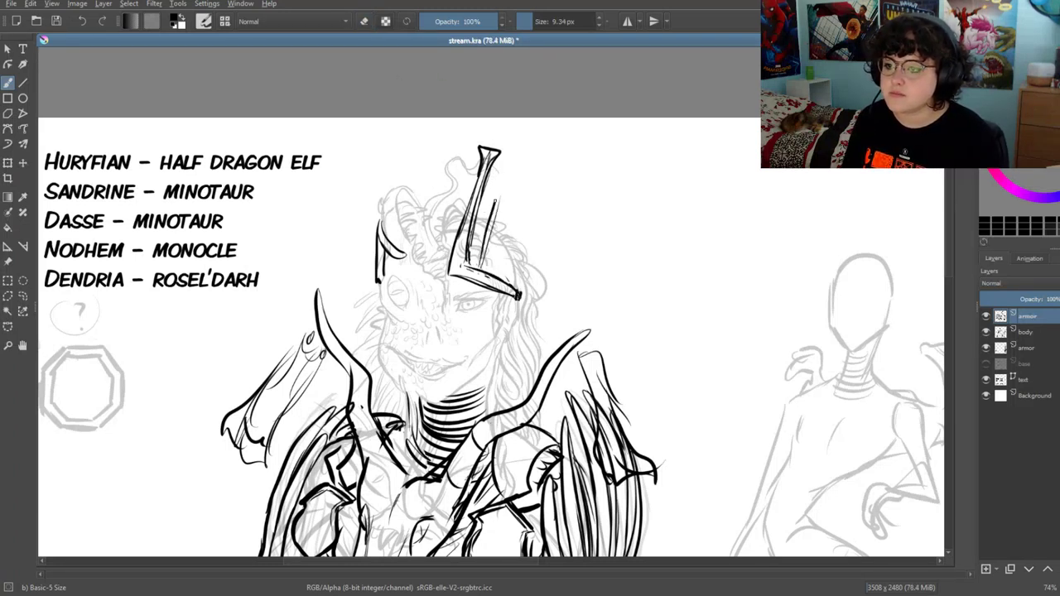
drag(507, 164, 488, 259)
drag(515, 177, 503, 277)
mouse_move(528, 194)
mouse_down()
mouse_move(508, 284)
mouse_move(520, 270)
mouse_up()
mouse_move(532, 219)
mouse_down()
mouse_move(515, 288)
mouse_move(503, 288)
mouse_up()
mouse_move(525, 177)
mouse_down()
mouse_move(518, 243)
mouse_move(495, 270)
mouse_up()
drag(492, 214, 477, 258)
drag(505, 166, 477, 255)
drag(479, 248, 464, 270)
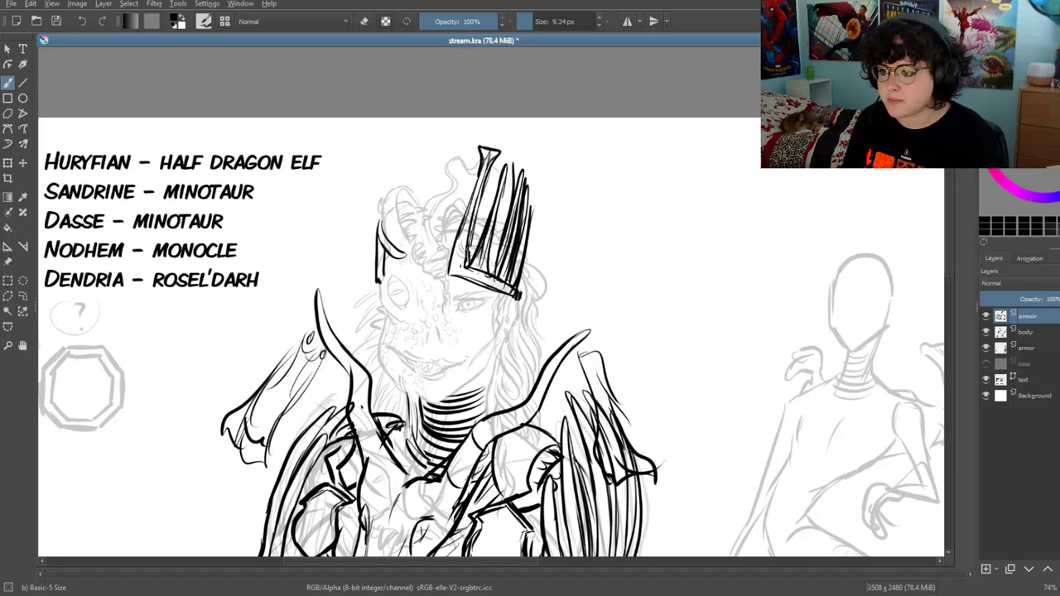
drag(490, 152, 465, 256)
mouse_move(488, 149)
mouse_down()
mouse_move(488, 159)
mouse_move(478, 142)
mouse_up()
click(362, 22)
Save, then ink the leftmost crown spike and a pointed horn on the head's left
key(ctrl+s)
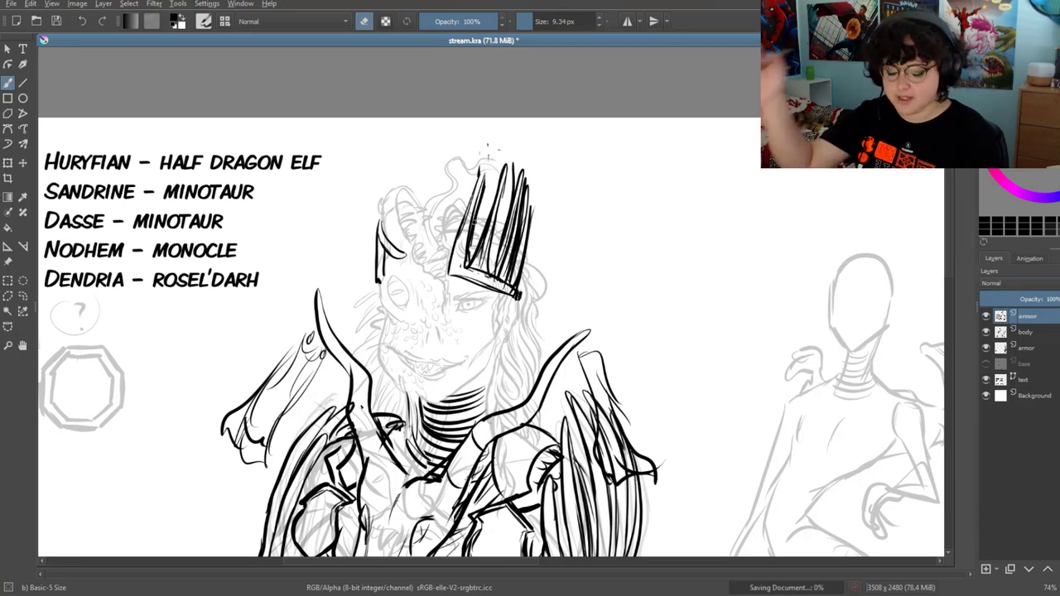
click(365, 23)
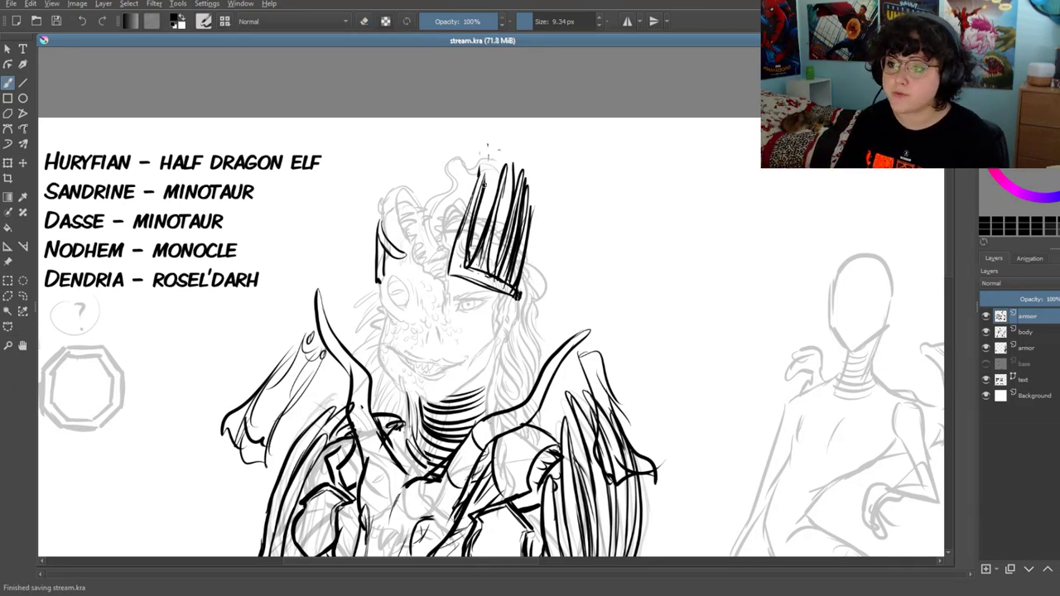
drag(487, 151, 489, 187)
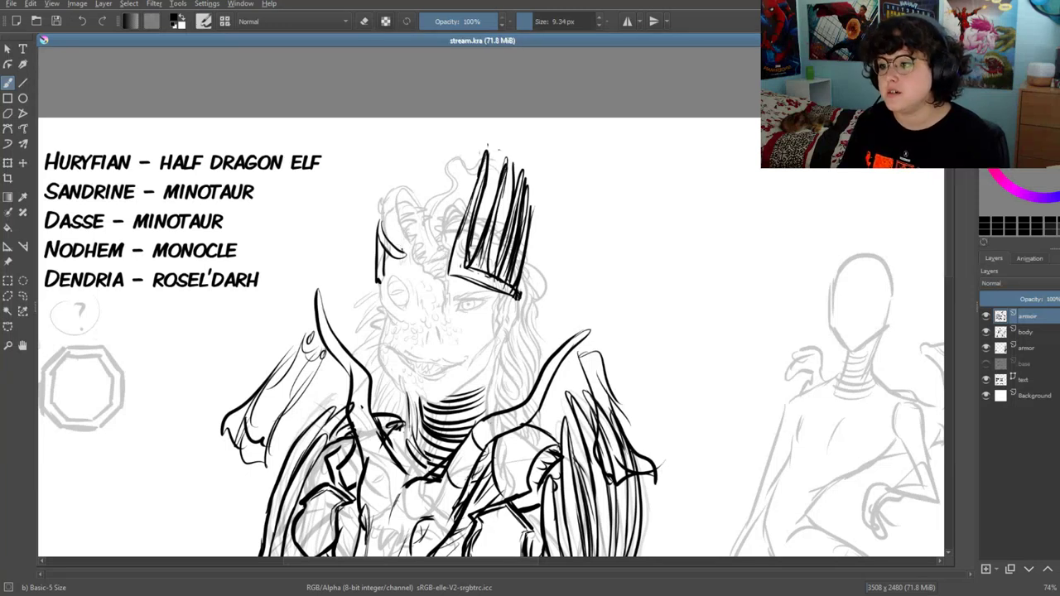
mouse_move(394, 227)
mouse_down()
mouse_move(402, 248)
mouse_move(386, 242)
mouse_up()
drag(386, 202, 379, 232)
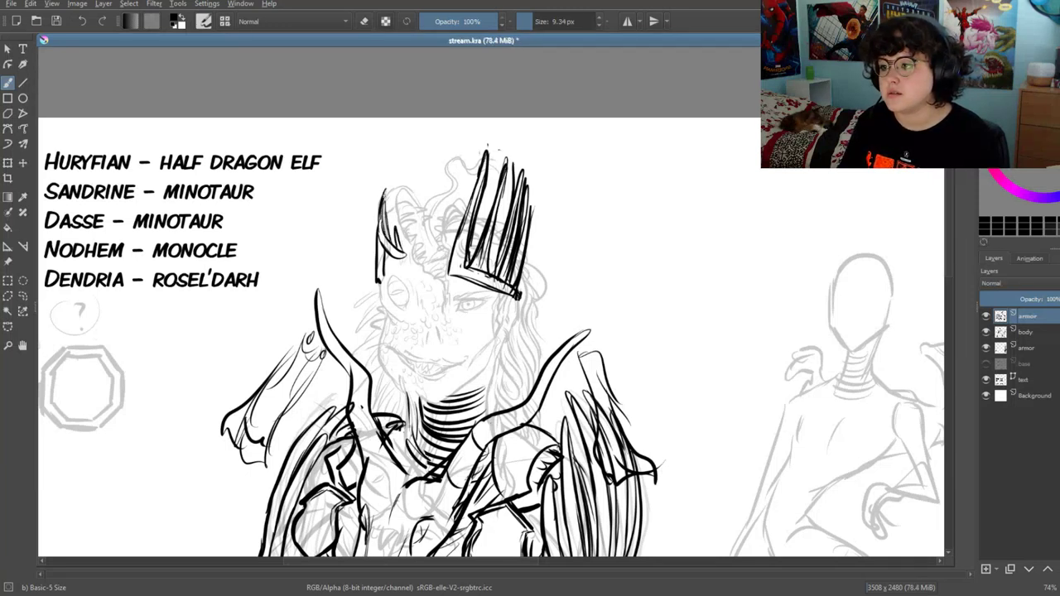
mouse_move(396, 171)
mouse_down()
mouse_move(383, 197)
mouse_move(395, 187)
mouse_up()
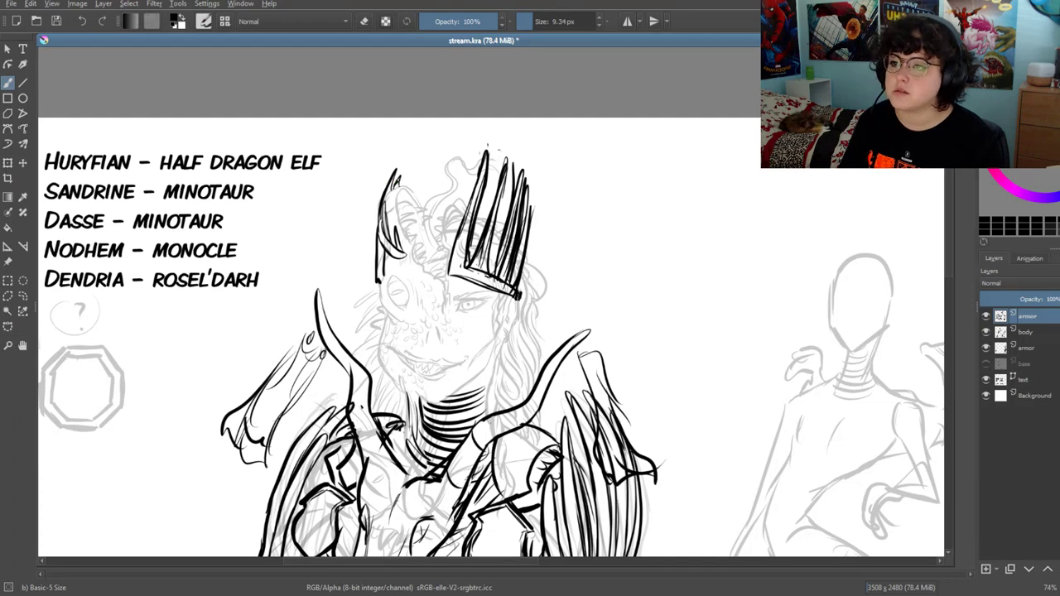
Ink a bold round monocle ring on the forehead
drag(303, 407, 356, 356)
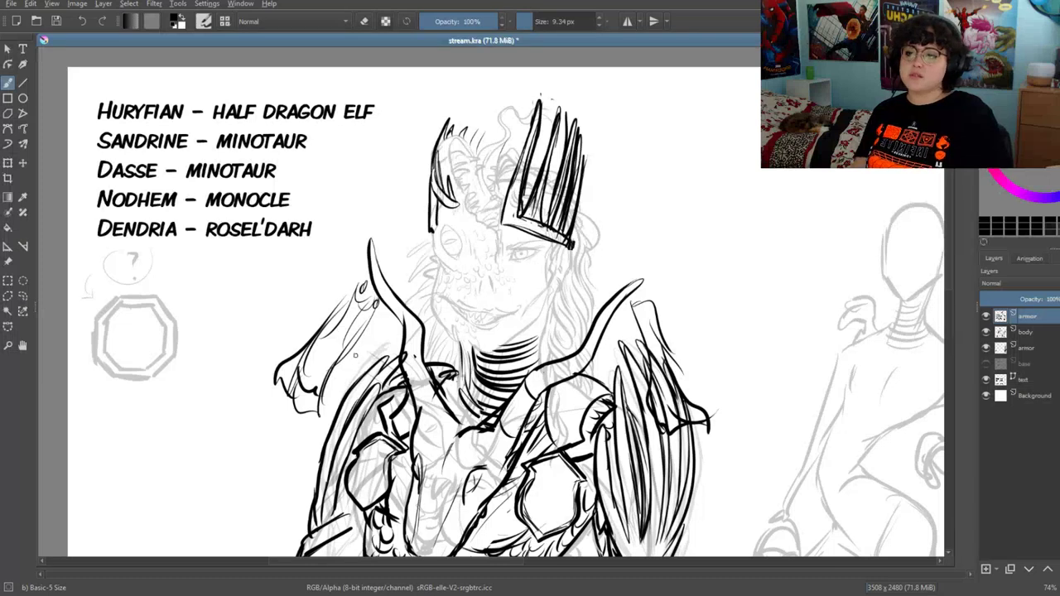
drag(355, 358, 349, 350)
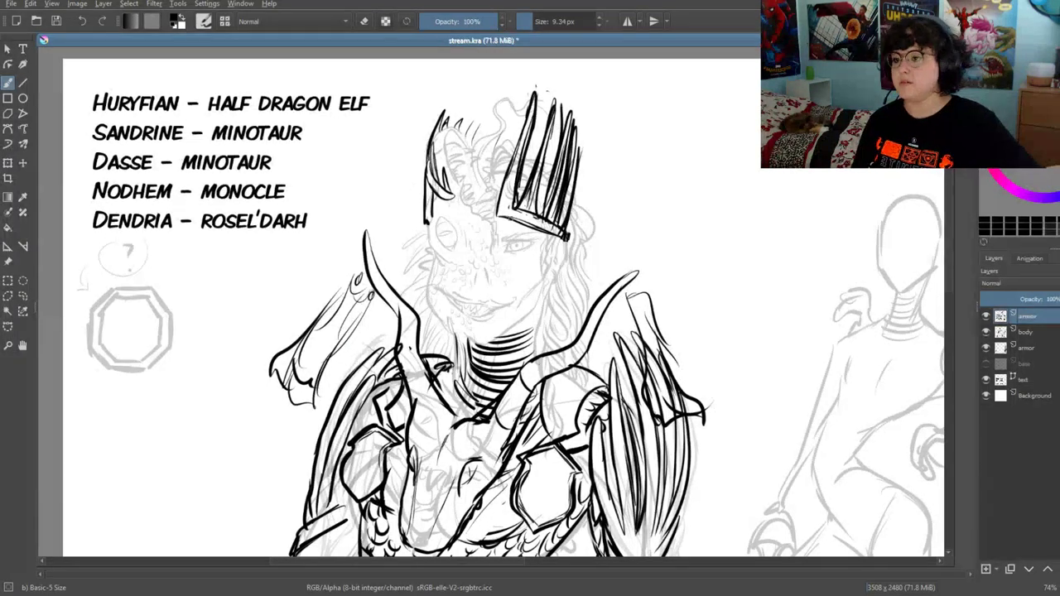
drag(483, 220, 483, 222)
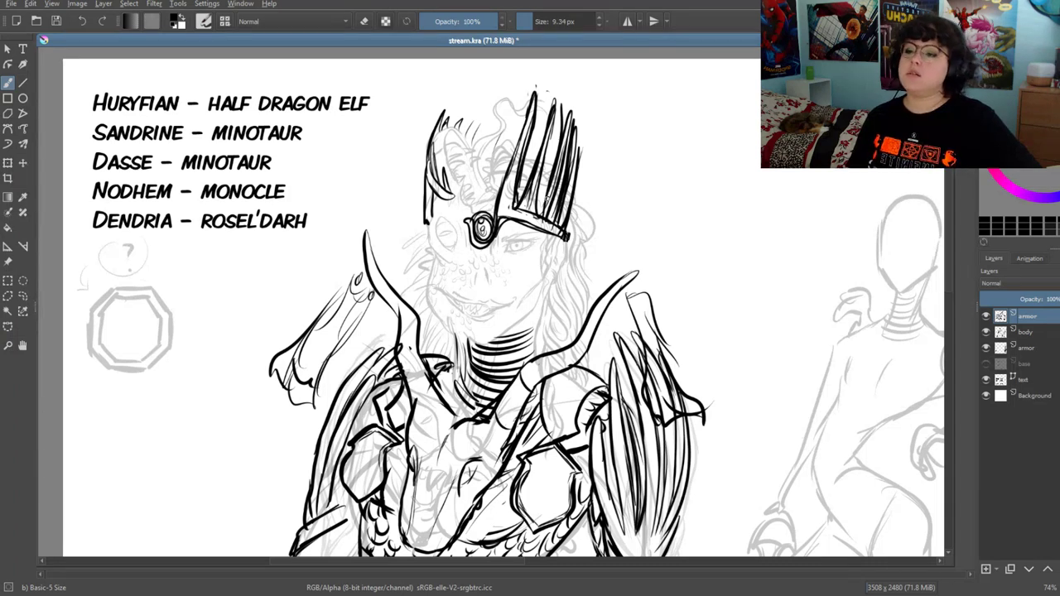
Erase stray strokes along the crown's spikes and right edge
key(e)
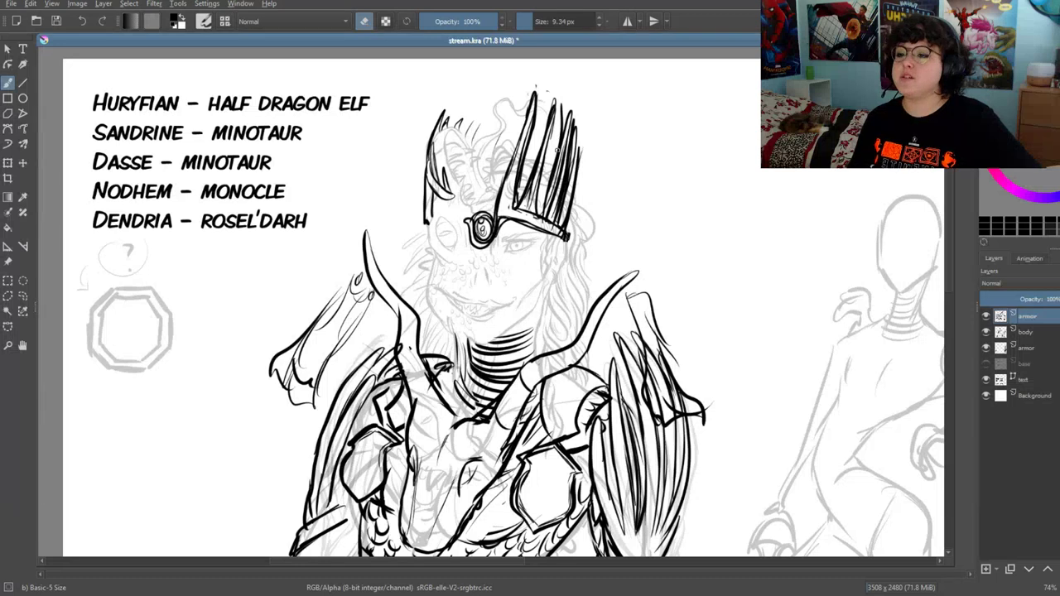
drag(560, 145, 552, 221)
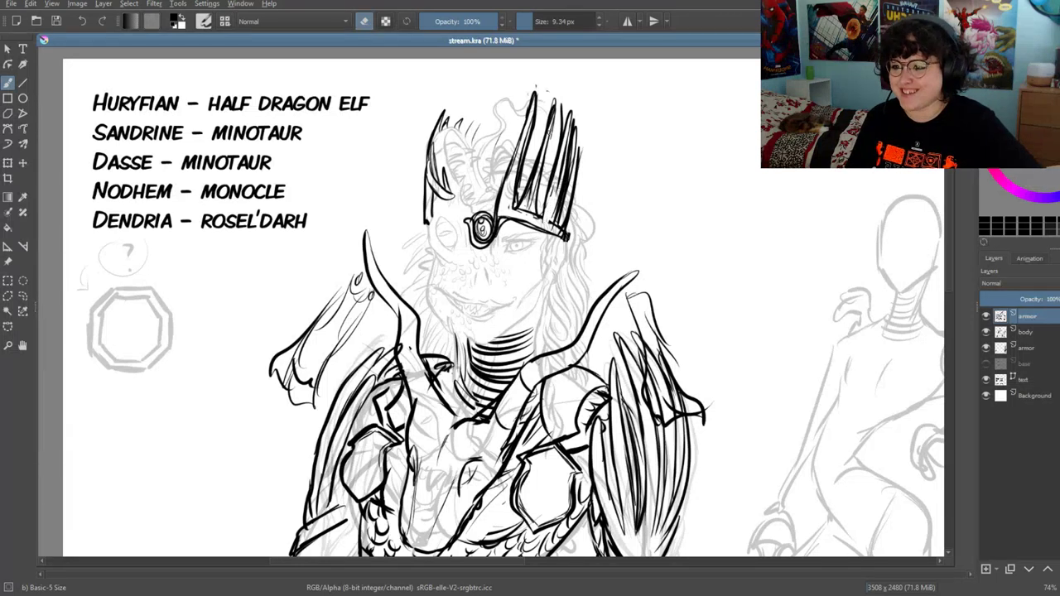
drag(543, 139, 525, 209)
drag(573, 142, 556, 228)
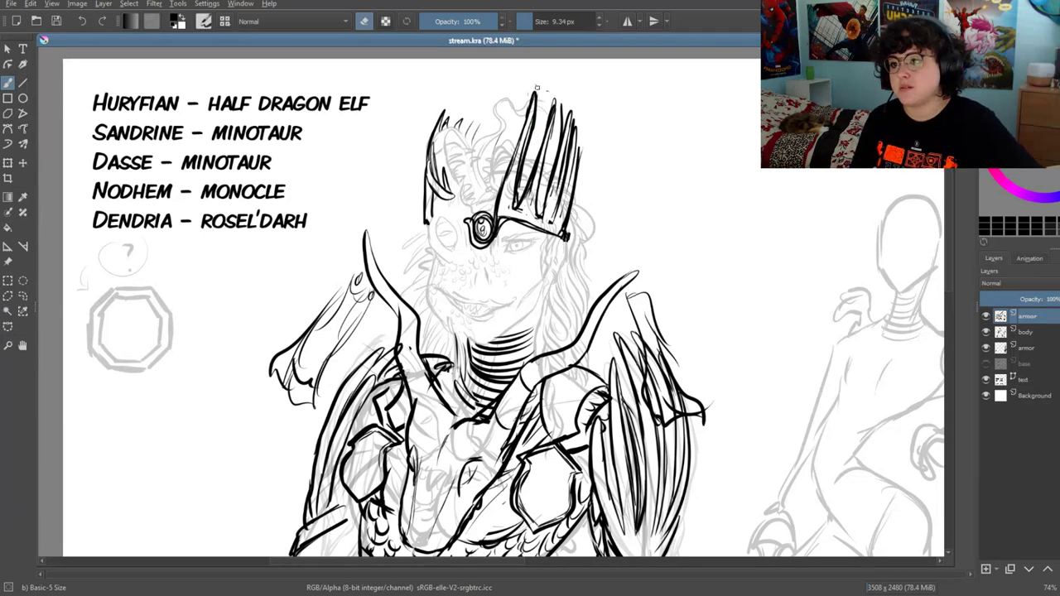
Erase a spot on the monocle chain with a 13.93 px eraser, then set the brush to 5.88 px
key(e)
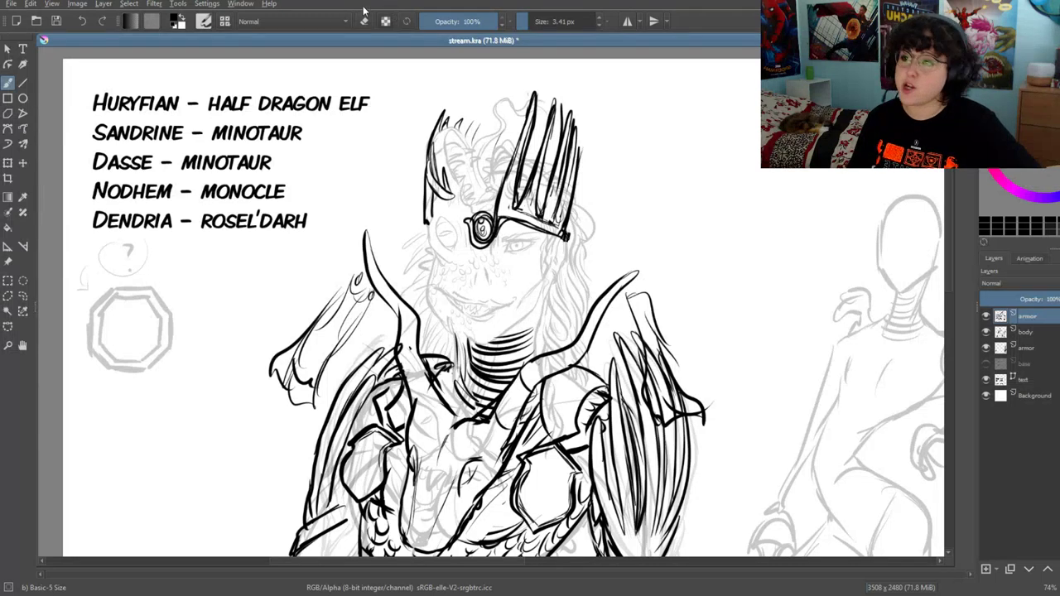
click(531, 23)
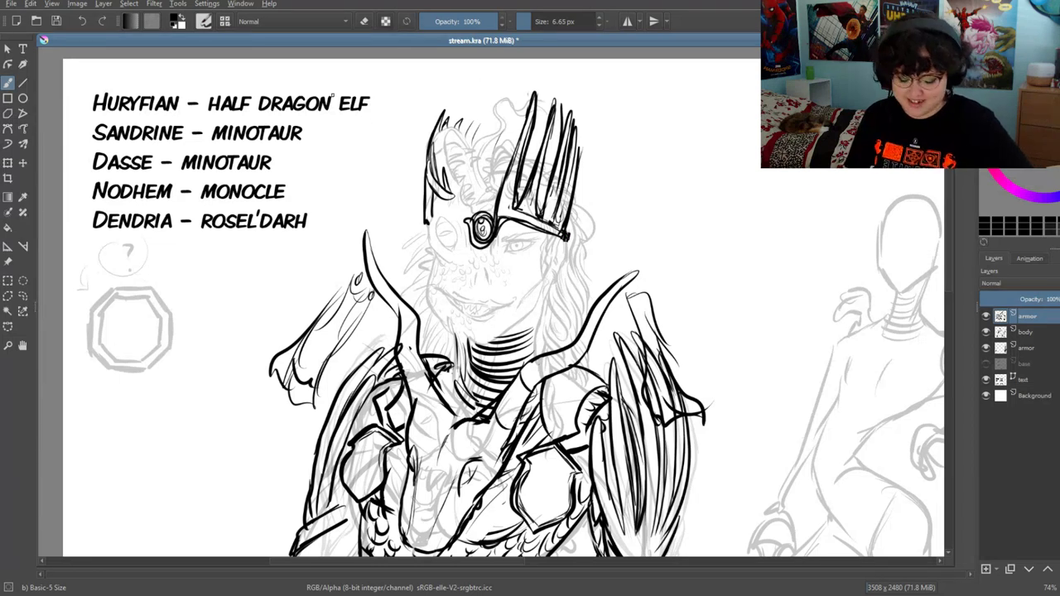
key(e)
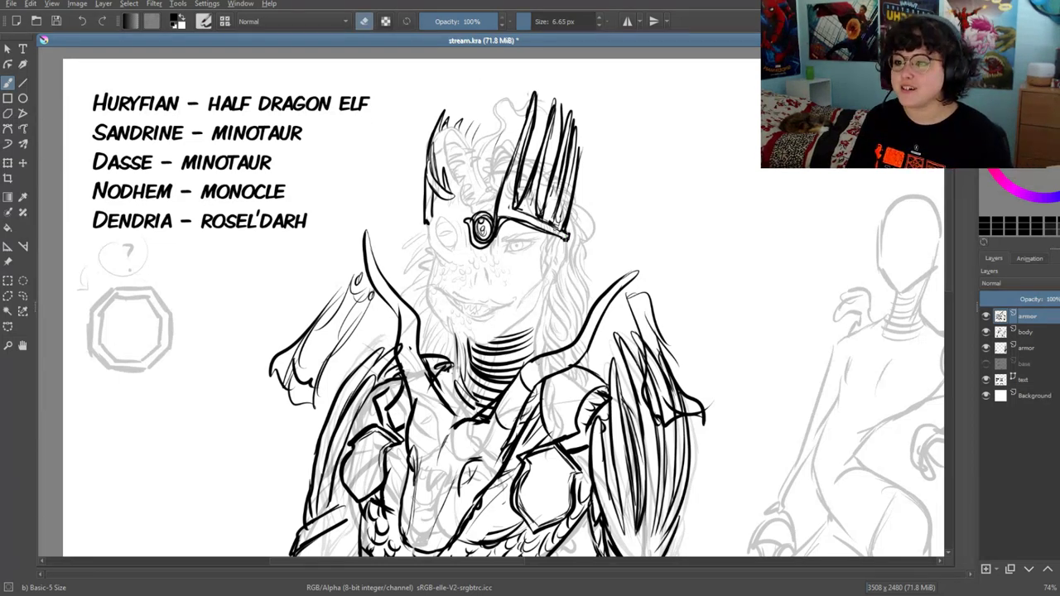
key(e)
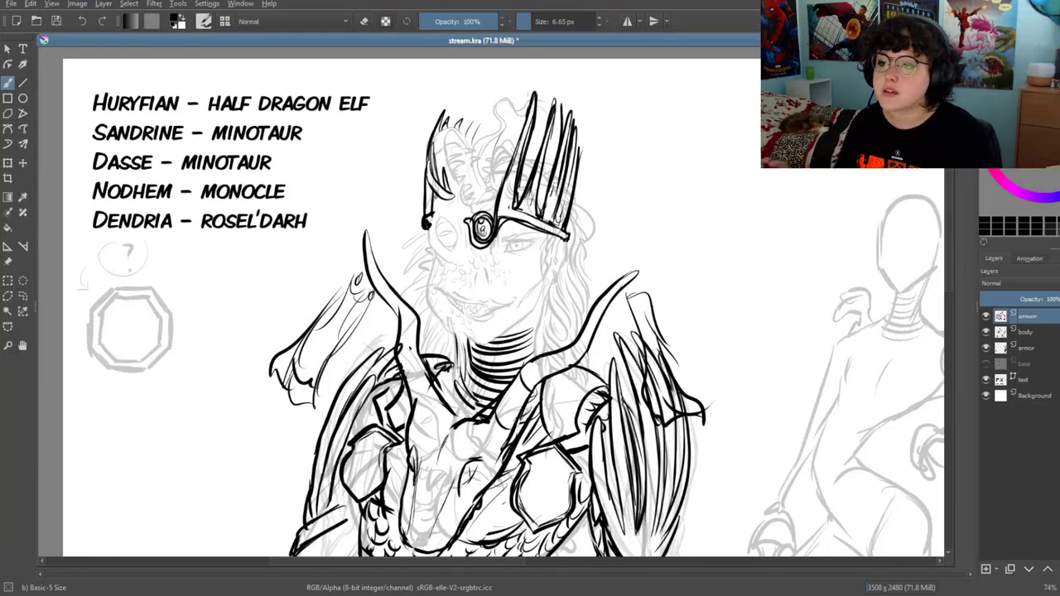
click(363, 20)
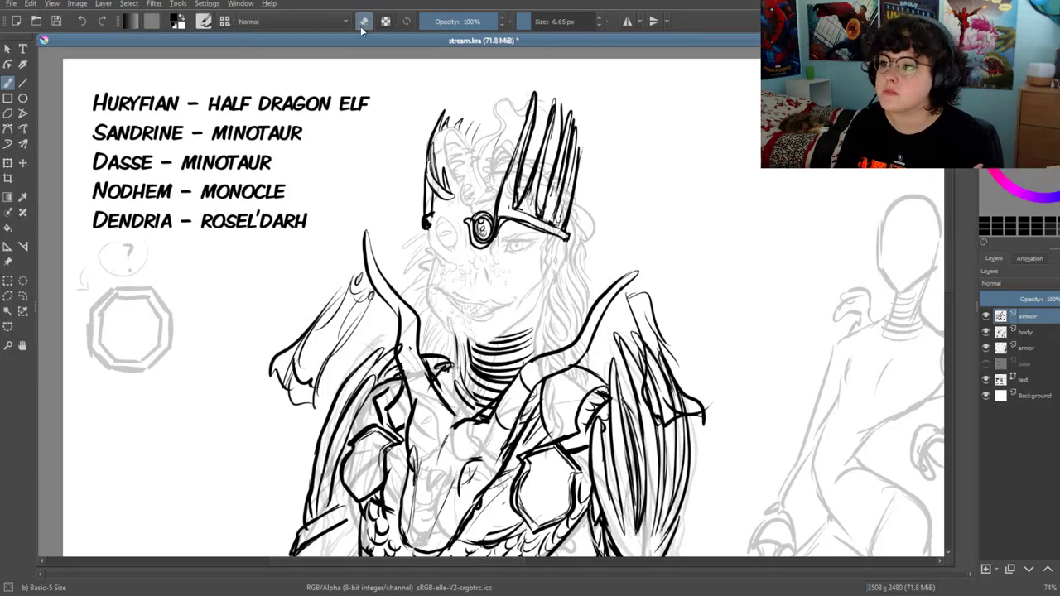
click(508, 217)
drag(563, 21, 596, 21)
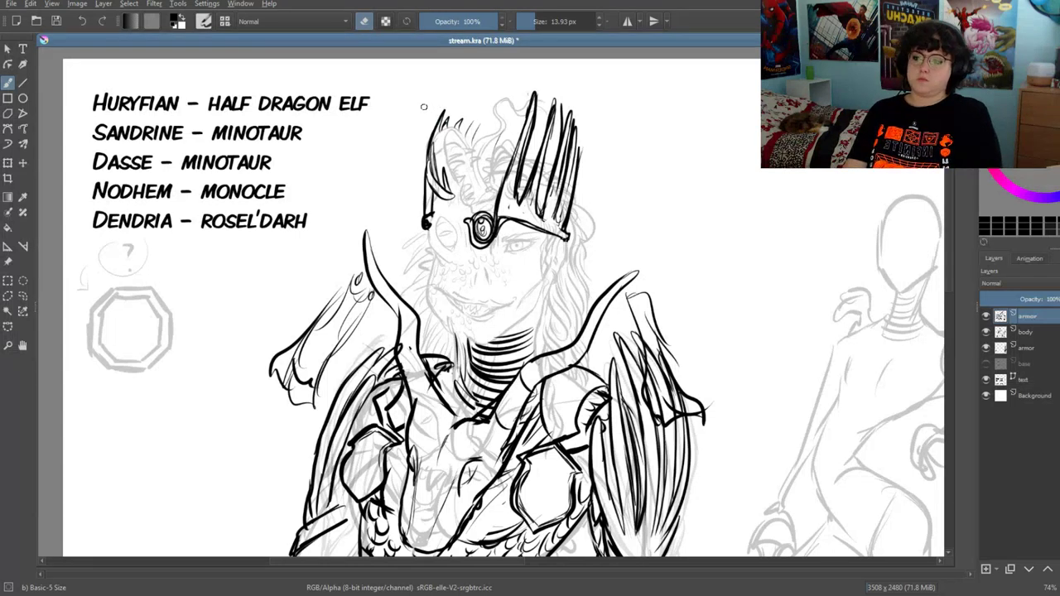
click(534, 24)
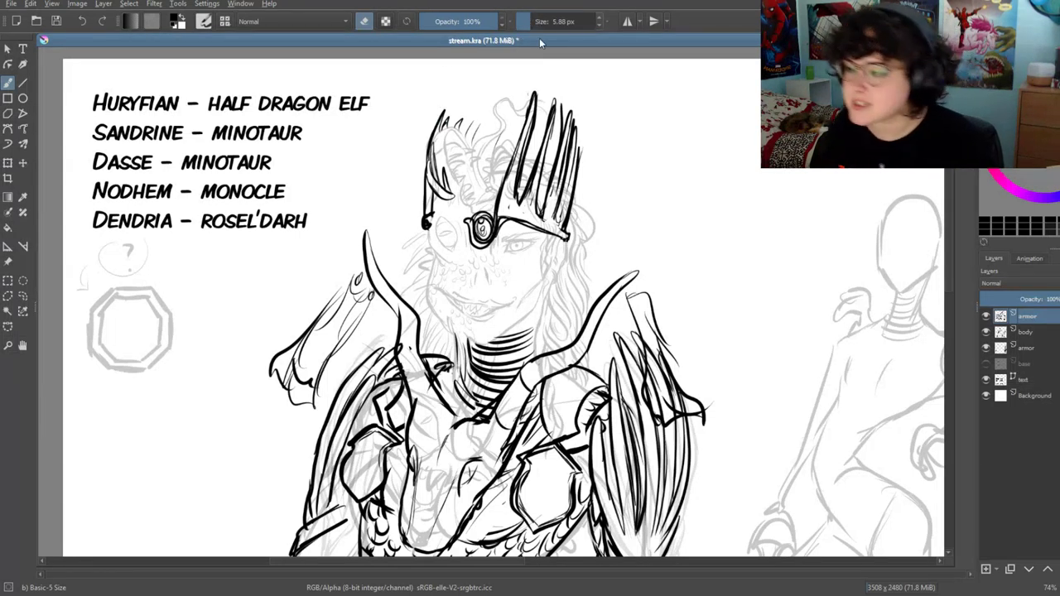
scroll(394, 278, down, 3)
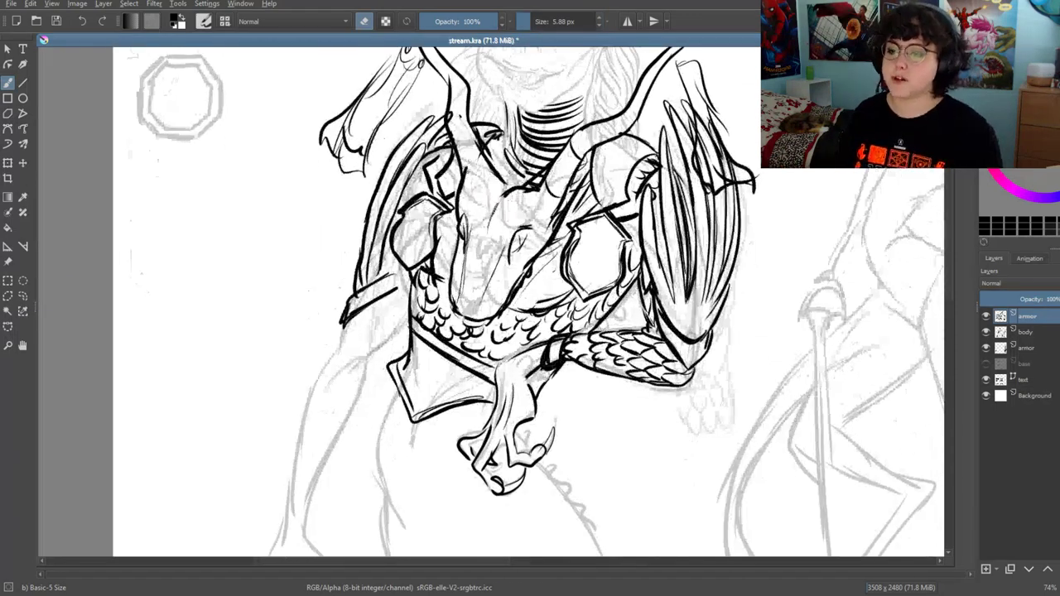
scroll(394, 278, down, 2)
scroll(394, 277, down, 2)
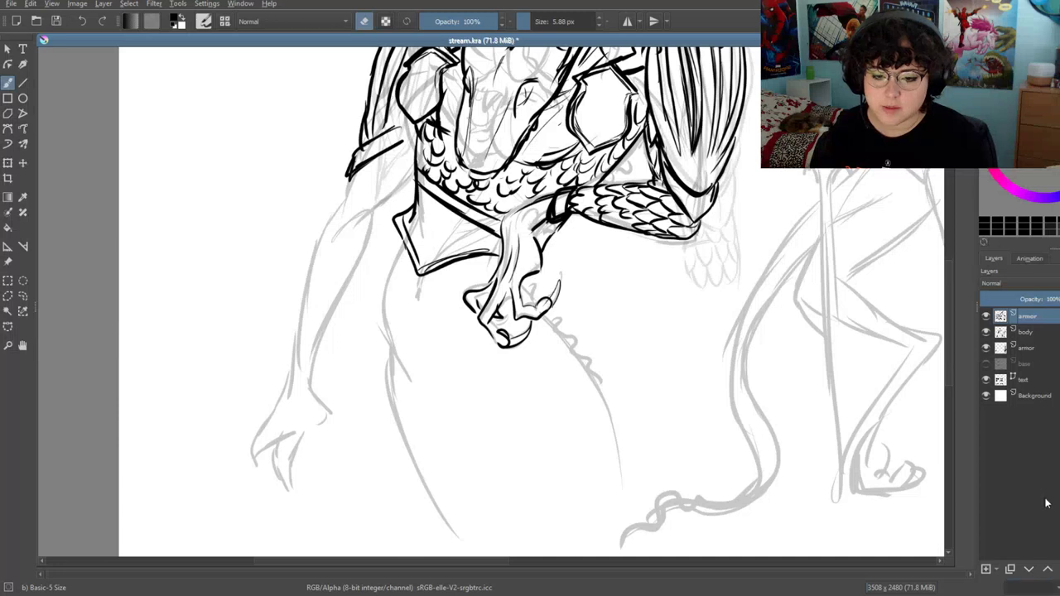
key(2)
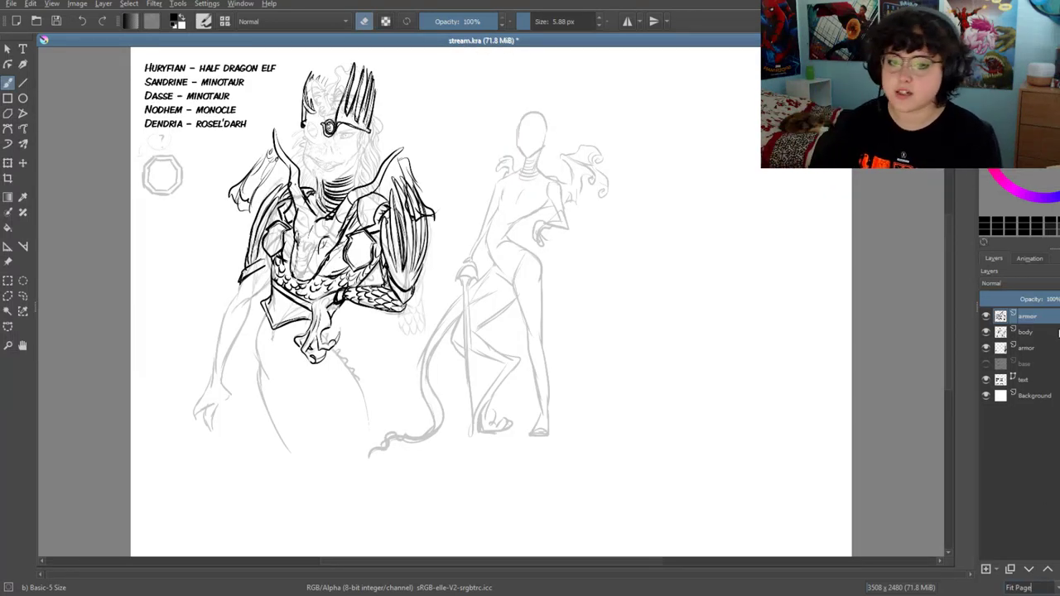
Merge the armor layer down and delete the hidden base sketch layer
key(ctrl+e)
key(ctrl+e)
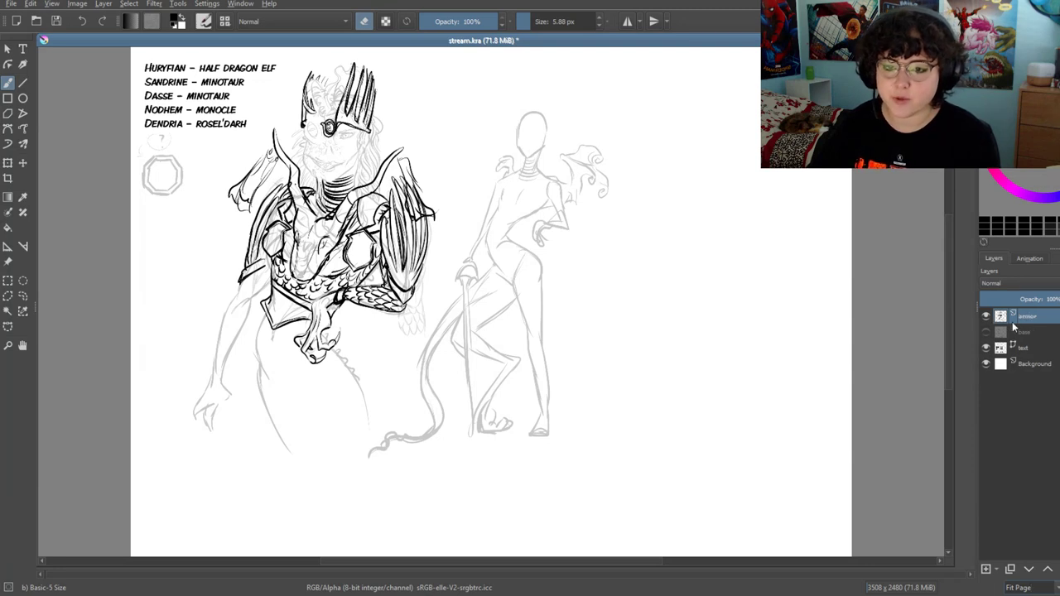
click(986, 331)
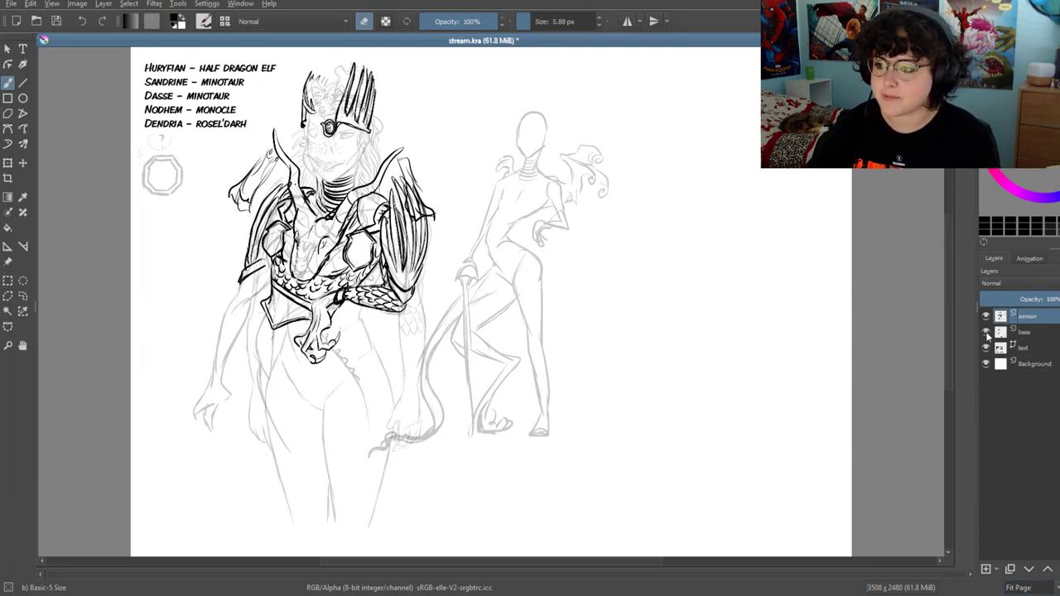
click(1042, 333)
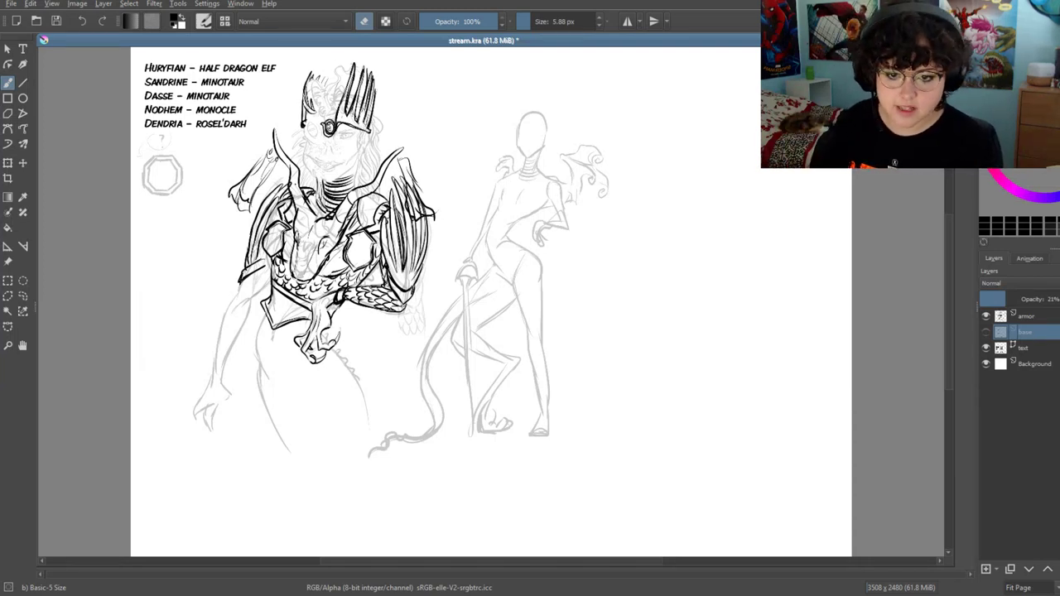
key(shift+Delete)
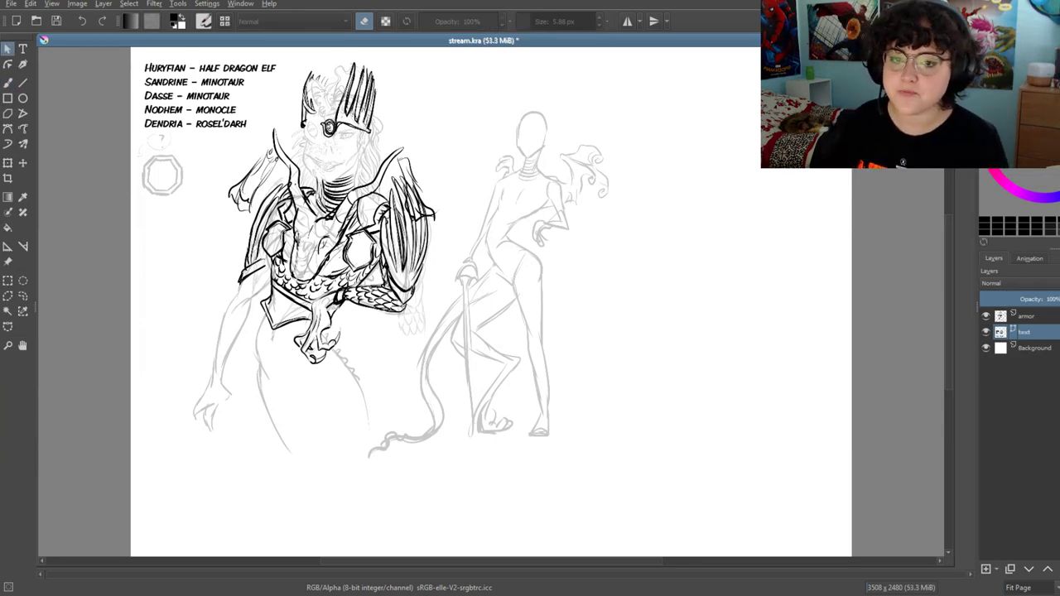
Move the armored figure toward the page's right edge and add new empty Layer 7
key(Page_Up)
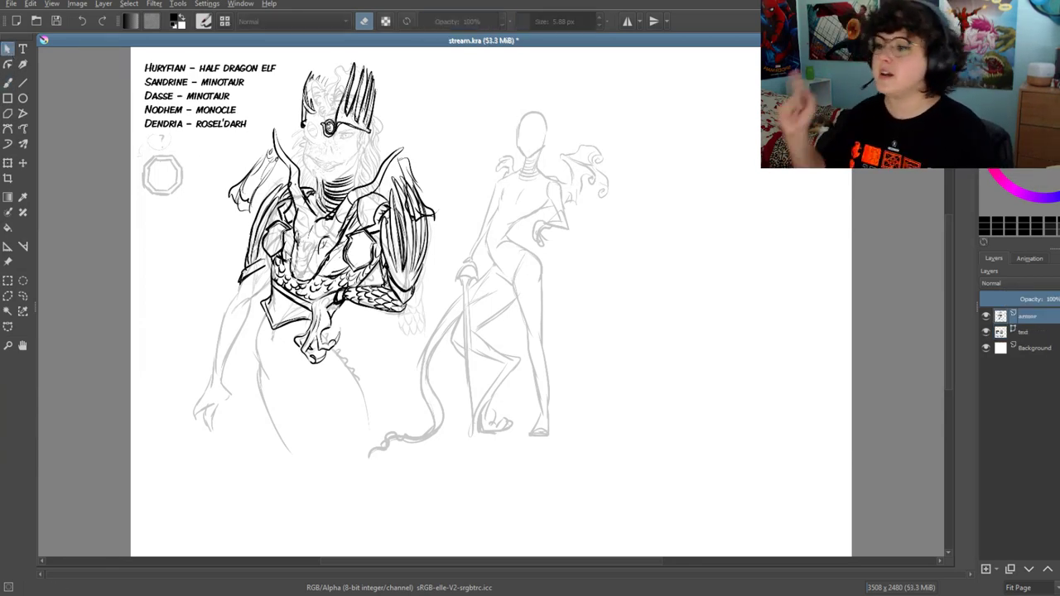
click(7, 162)
drag(334, 229, 749, 235)
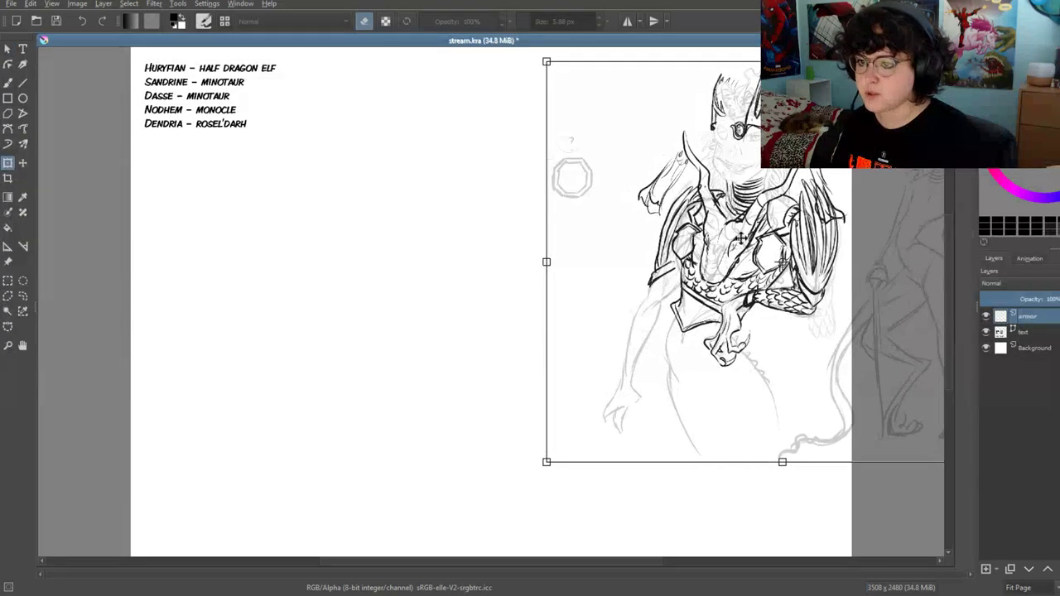
click(8, 344)
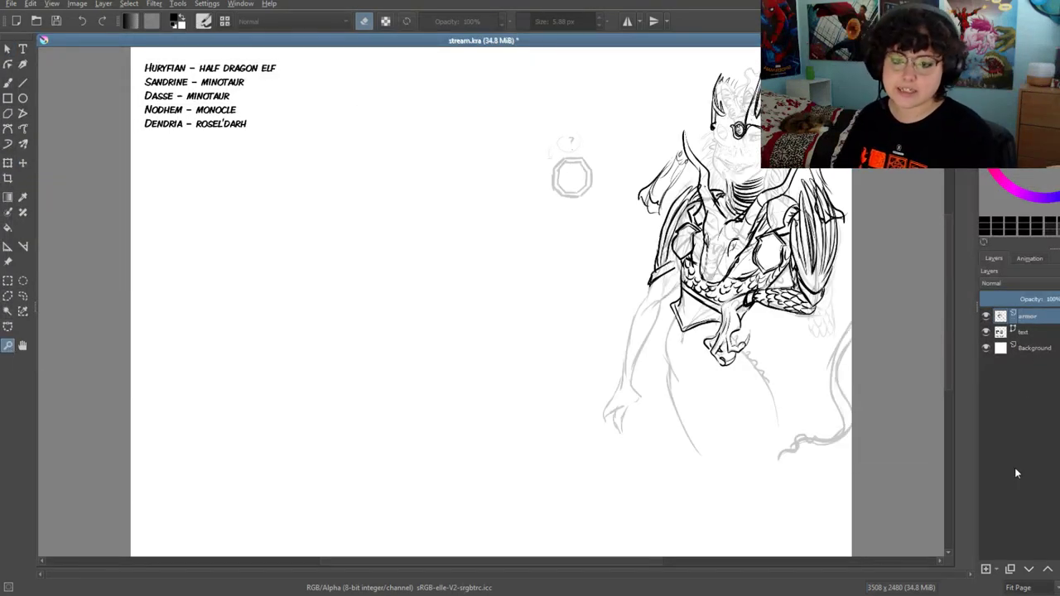
click(985, 570)
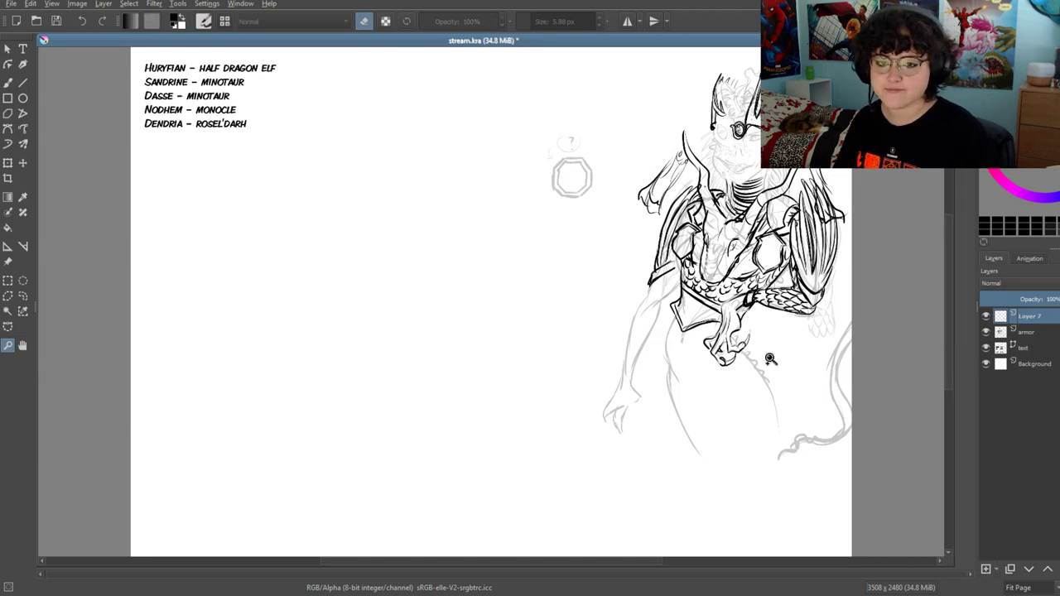
Save, pan over the blank page area, and set the freehand brush to 10 px
key(ctrl+s)
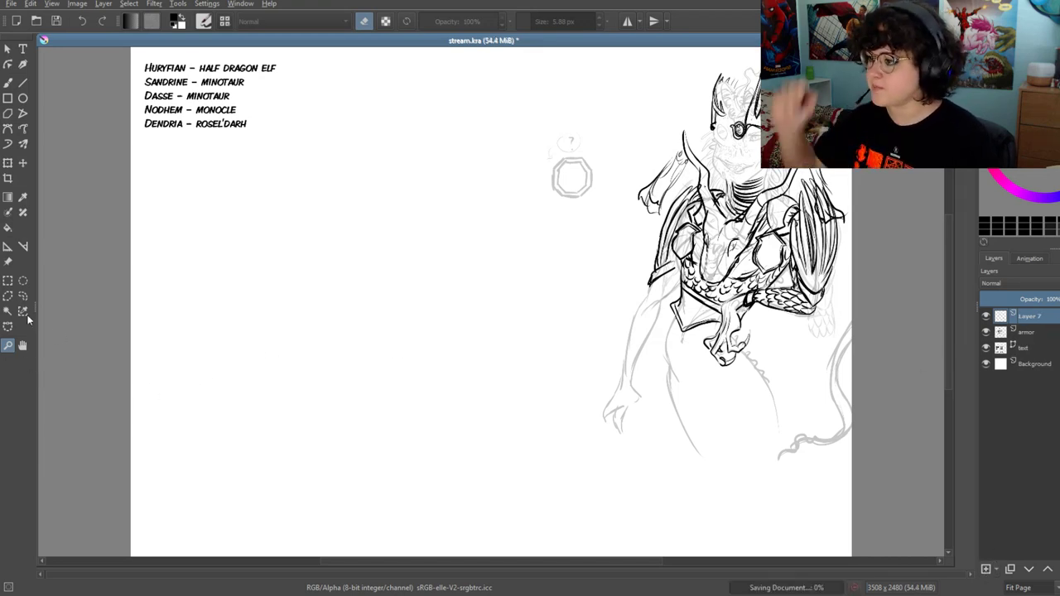
click(337, 166)
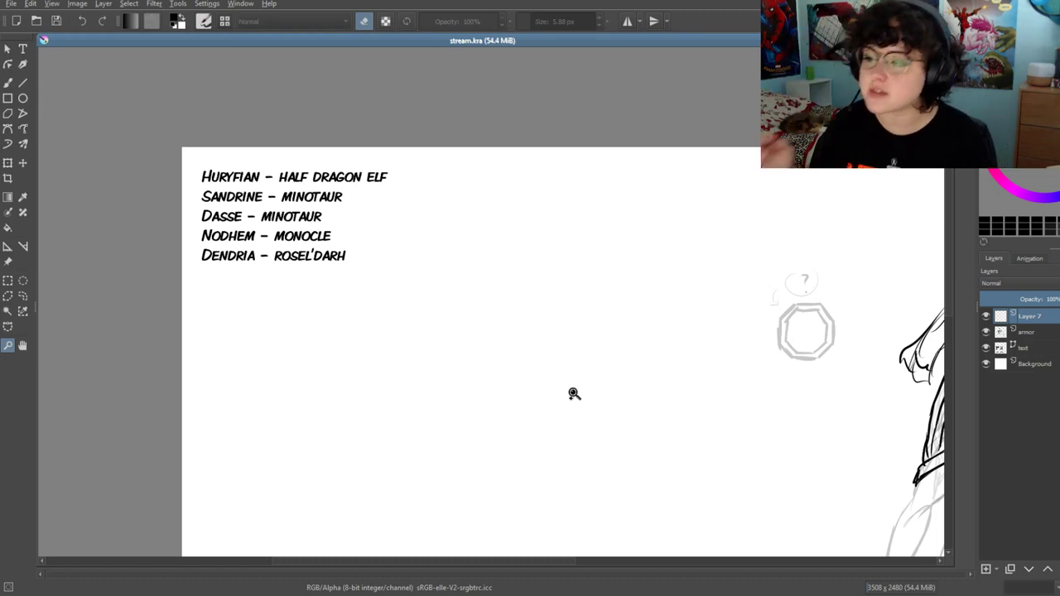
drag(533, 314, 445, 97)
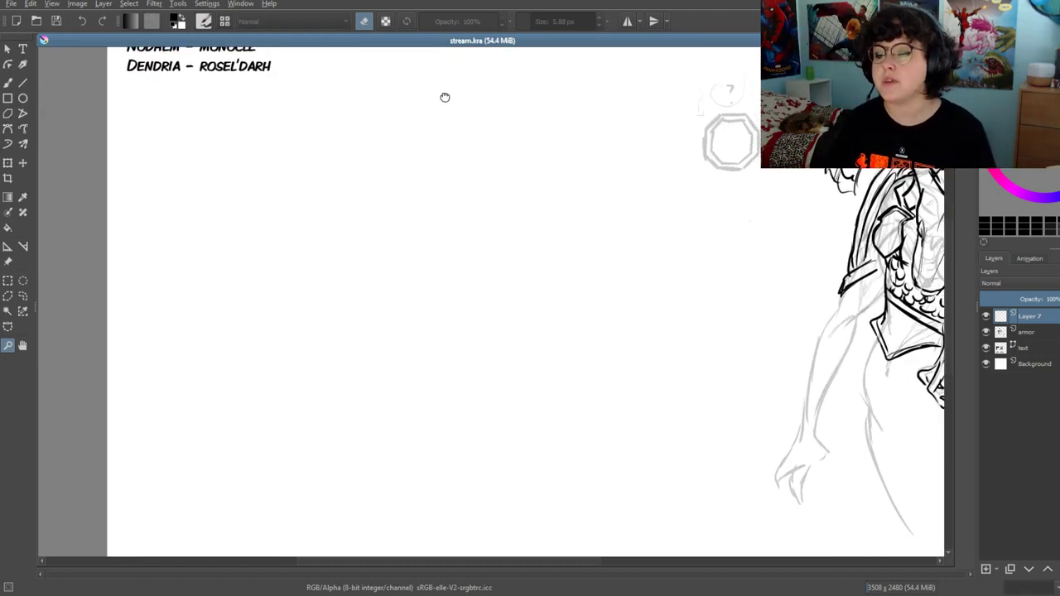
drag(496, 224, 527, 292)
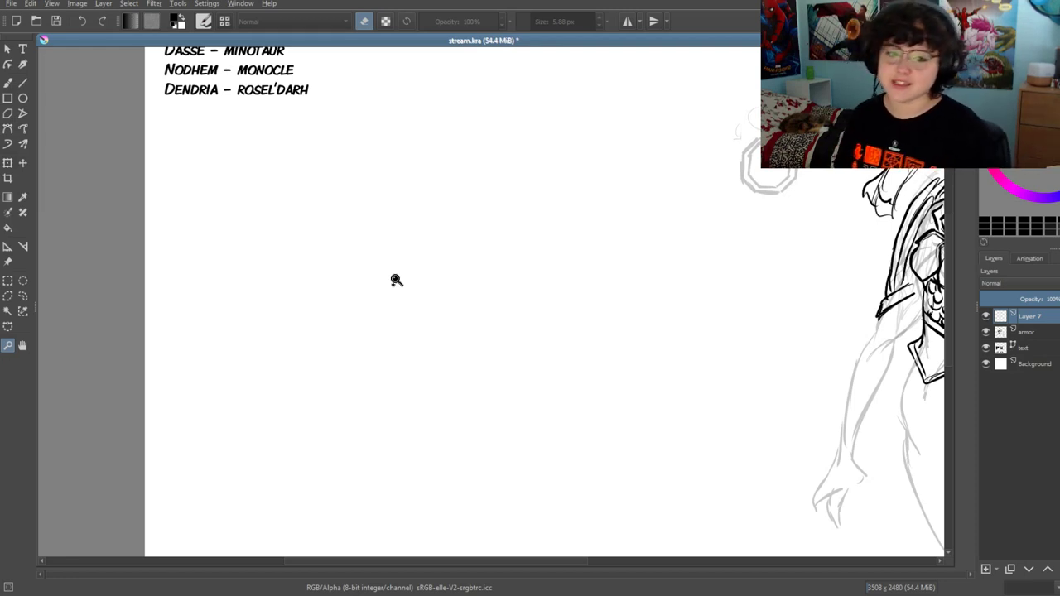
drag(539, 293, 563, 289)
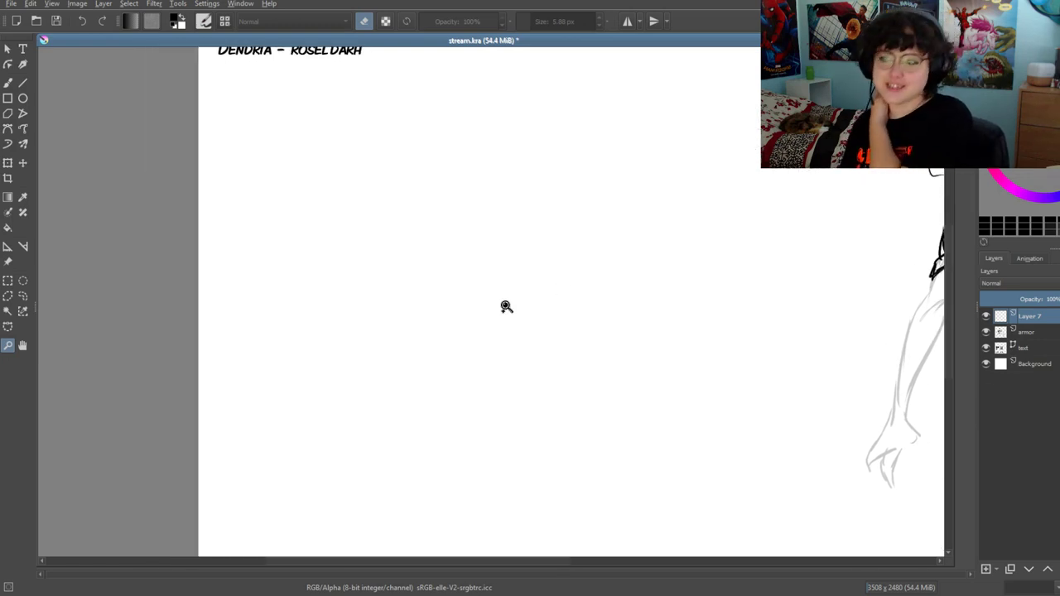
drag(492, 267, 473, 265)
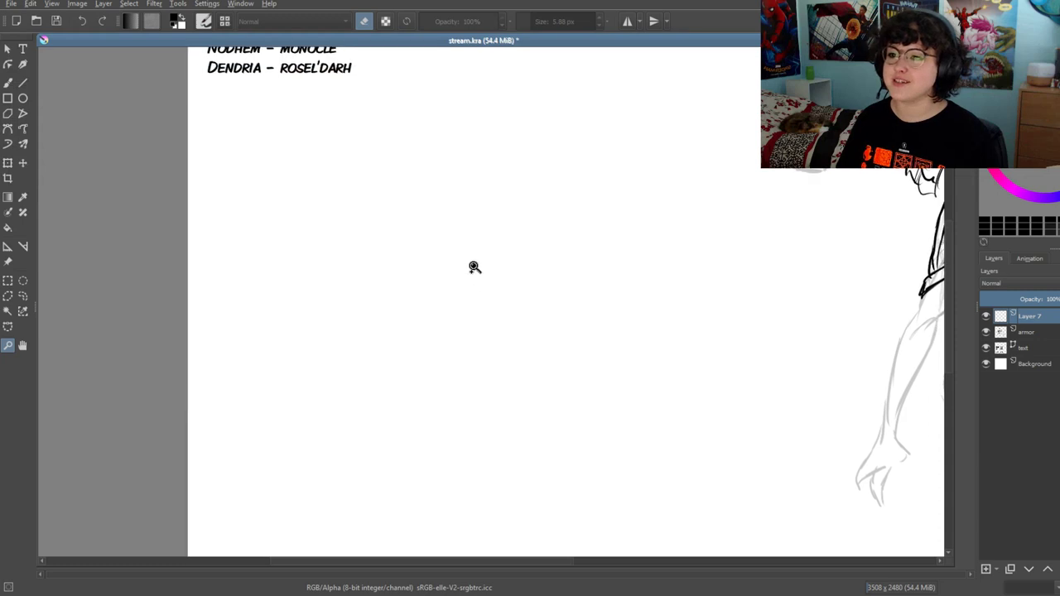
key(b)
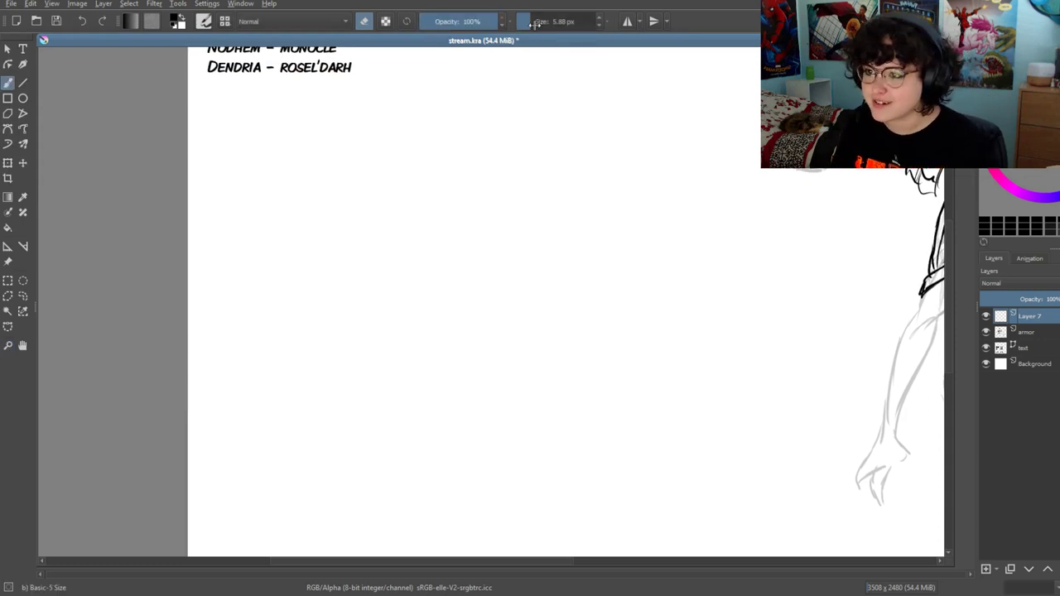
click(534, 22)
drag(435, 254, 454, 163)
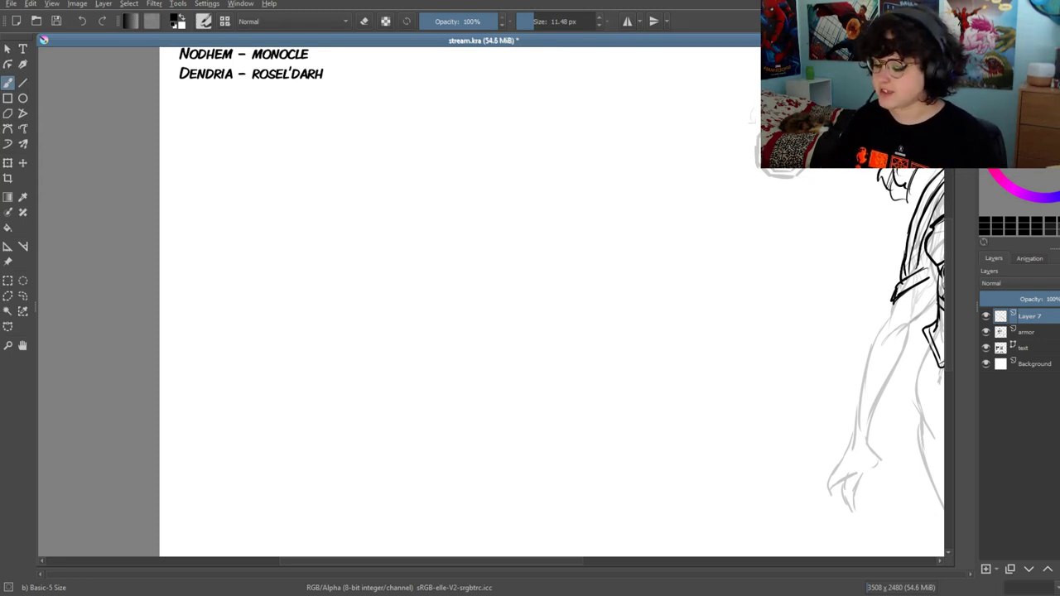
key(ctrl+s)
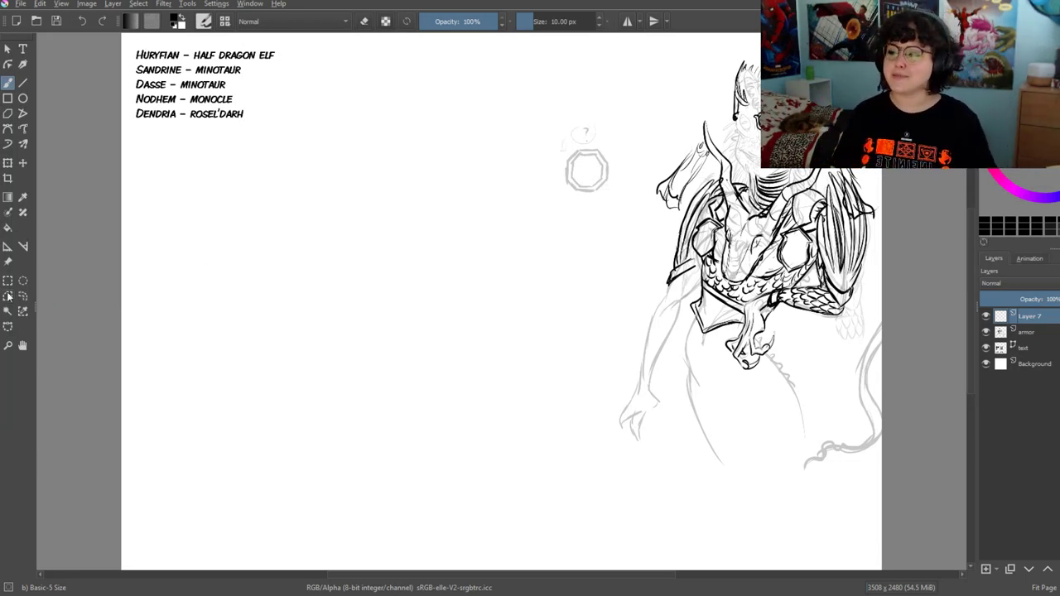
Zoom into the blank area and draw the top curve of the second figure's oval head
click(7, 345)
mouse_move(295, 265)
mouse_down()
mouse_move(431, 360)
mouse_move(324, 364)
mouse_move(512, 208)
mouse_up()
key(b)
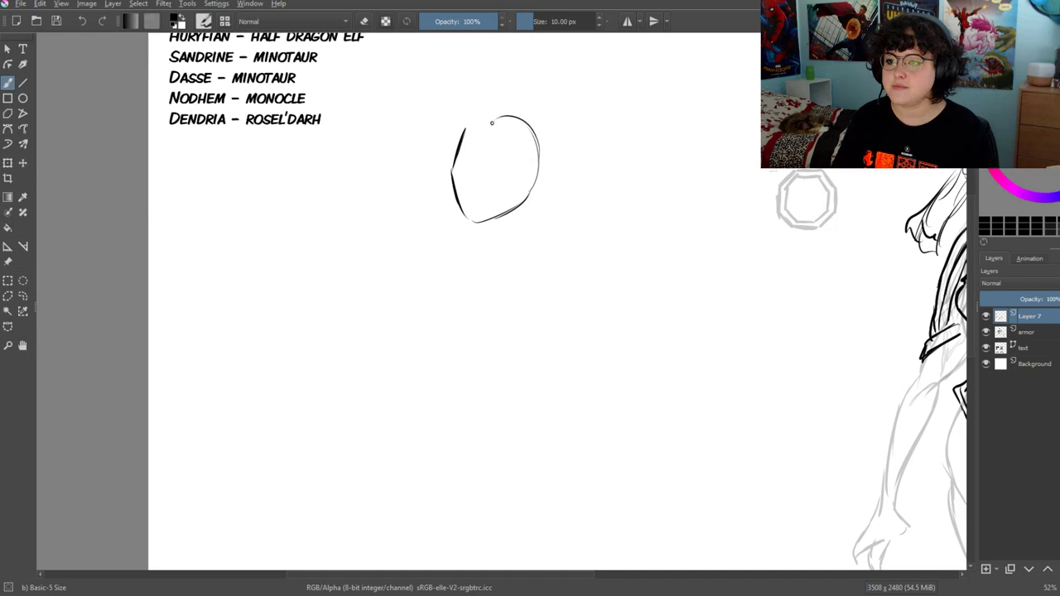
drag(464, 138, 533, 146)
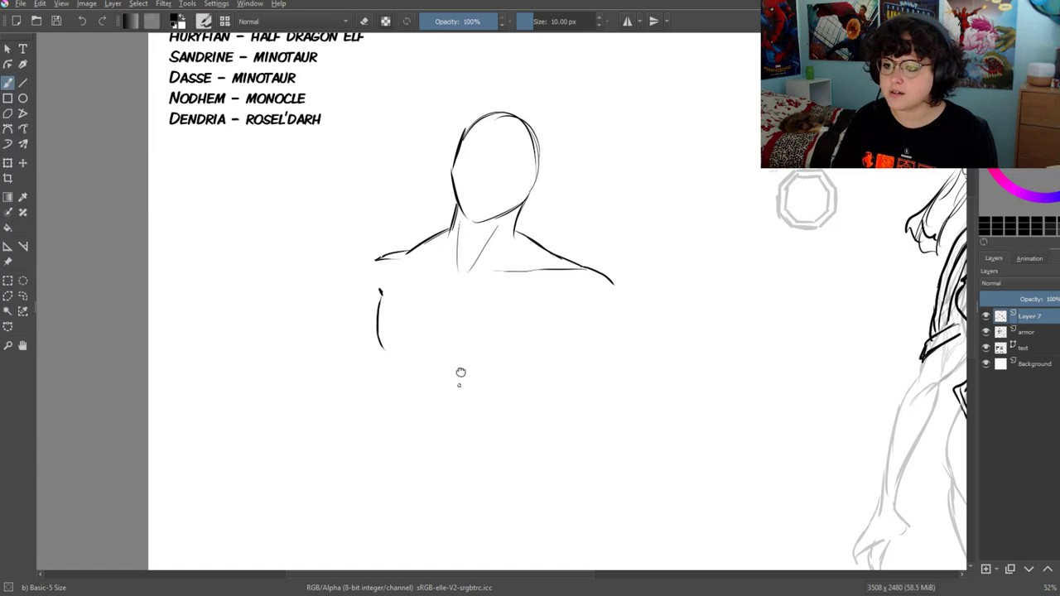
Sketch the left pectoral's lower edge and the ab lines below the chest
drag(460, 372, 459, 311)
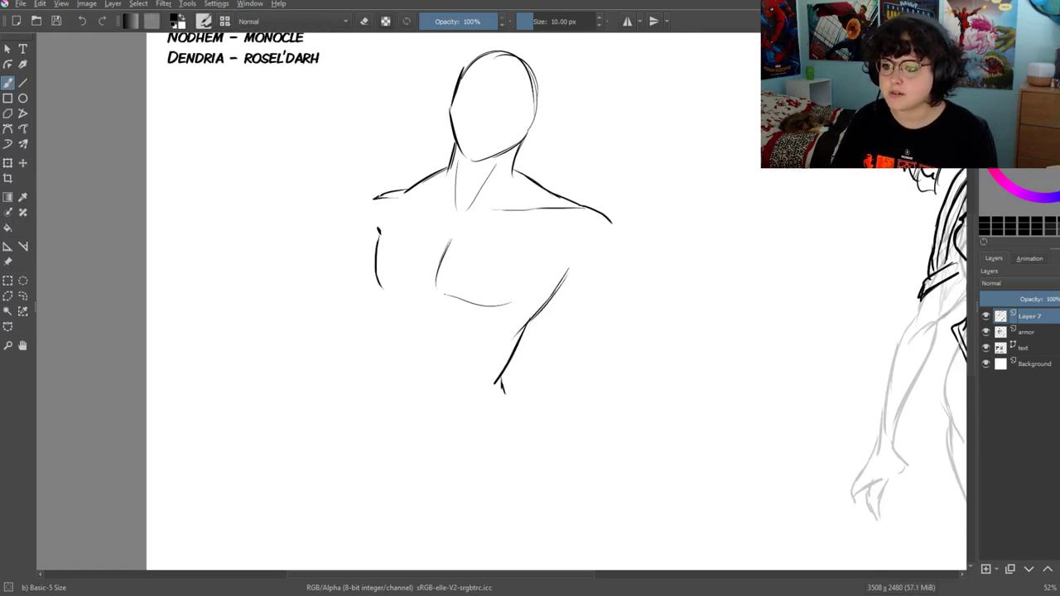
drag(379, 288, 422, 291)
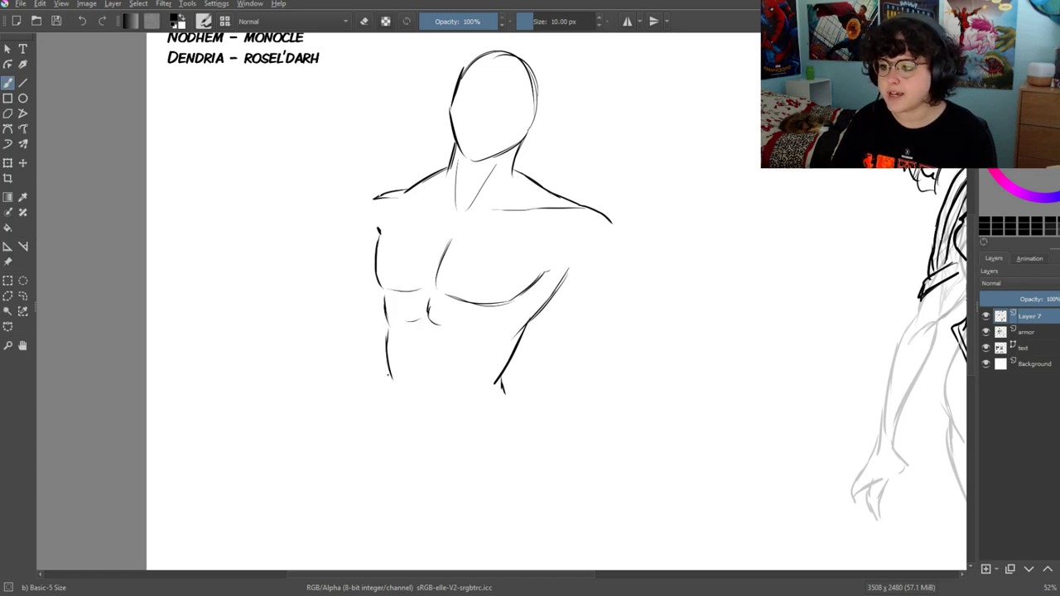
drag(424, 338, 424, 354)
drag(492, 324, 505, 315)
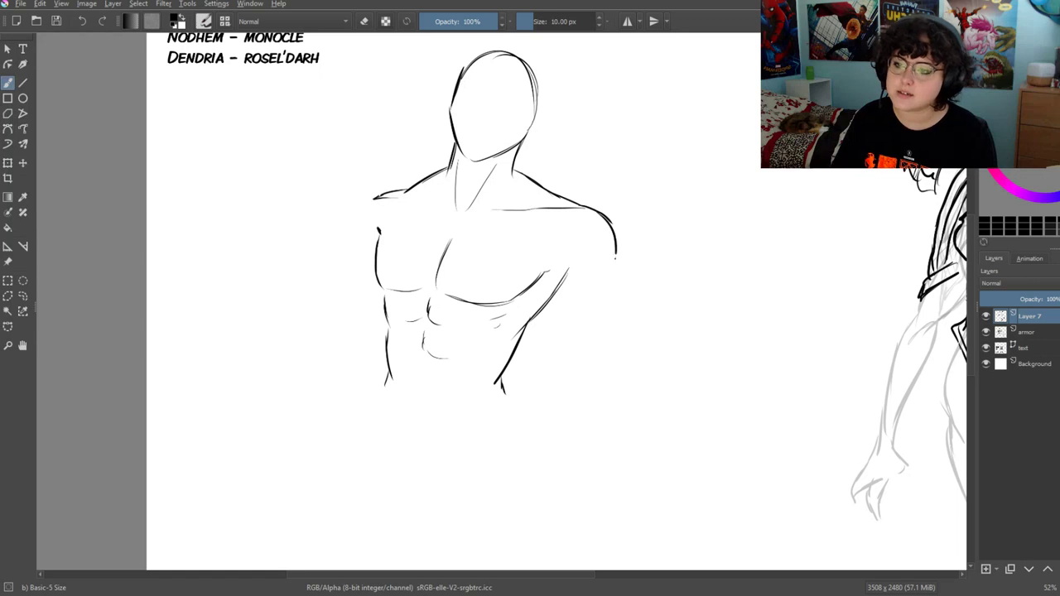
Outline both arms and forearms, the right shoulder and the left side of the torso
drag(613, 267, 623, 372)
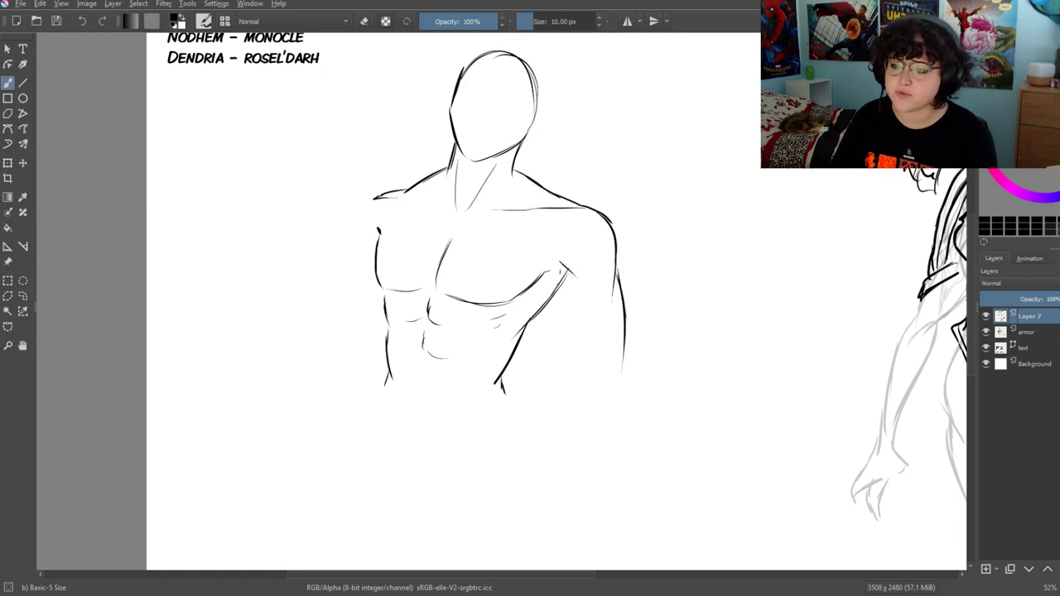
mouse_move(564, 301)
mouse_down()
mouse_move(575, 402)
mouse_move(567, 457)
mouse_up()
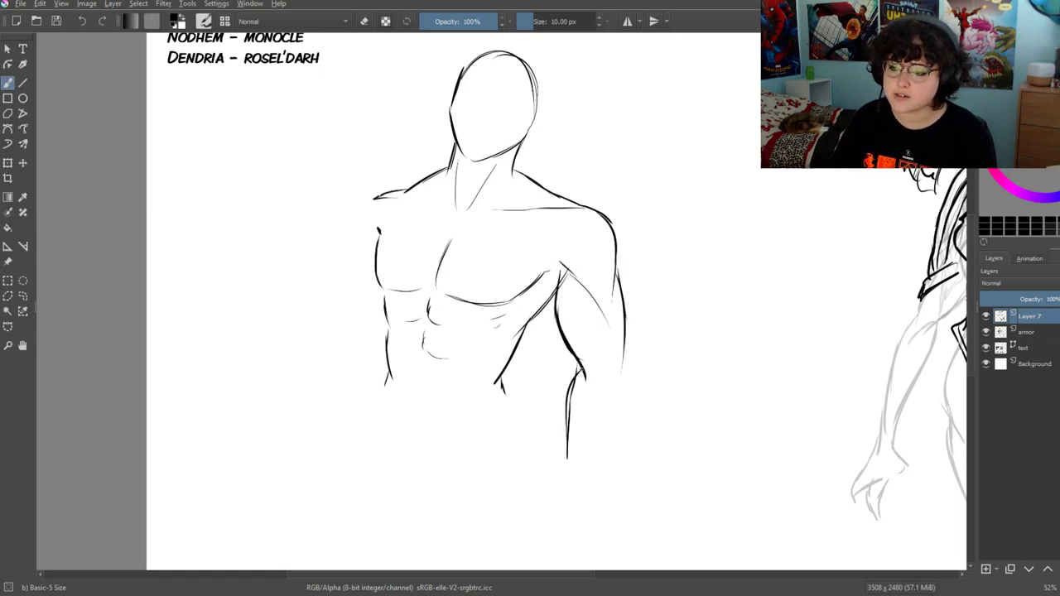
drag(620, 379, 591, 455)
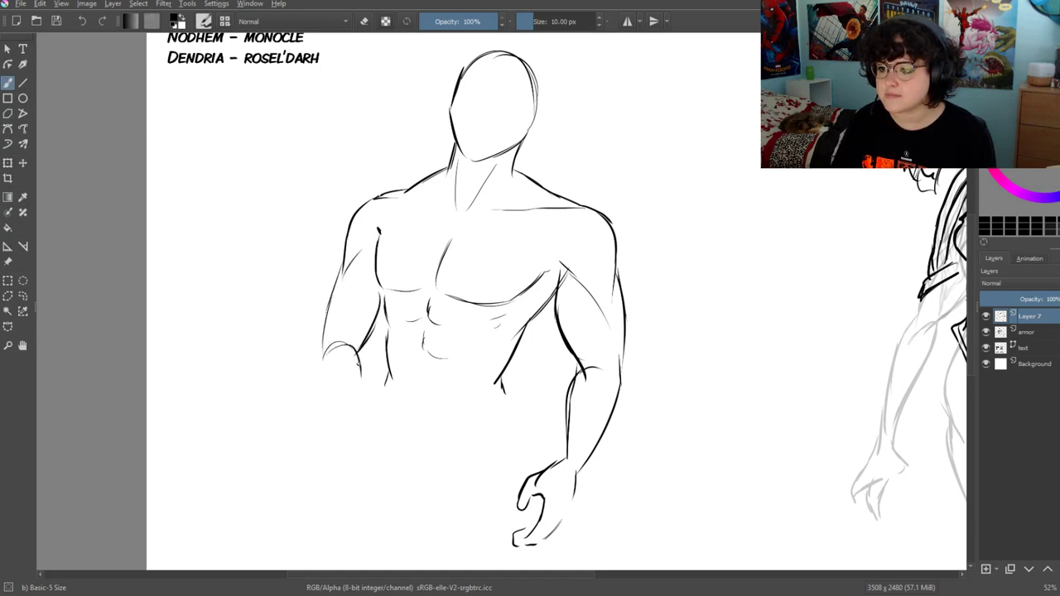
drag(326, 357, 316, 445)
mouse_move(385, 372)
mouse_down()
mouse_move(338, 536)
mouse_move(370, 274)
mouse_up()
drag(535, 117, 427, 388)
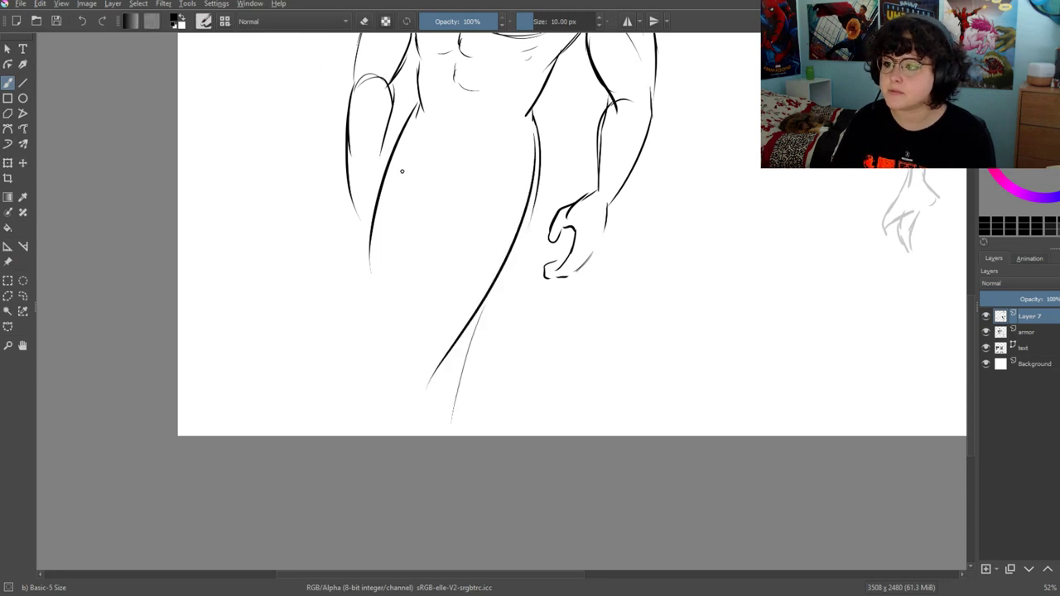
drag(410, 112, 344, 414)
Erase the second figure's oval head with a 25 px eraser, then return to a 3.41 px brush
scroll(497, 207, up, 5)
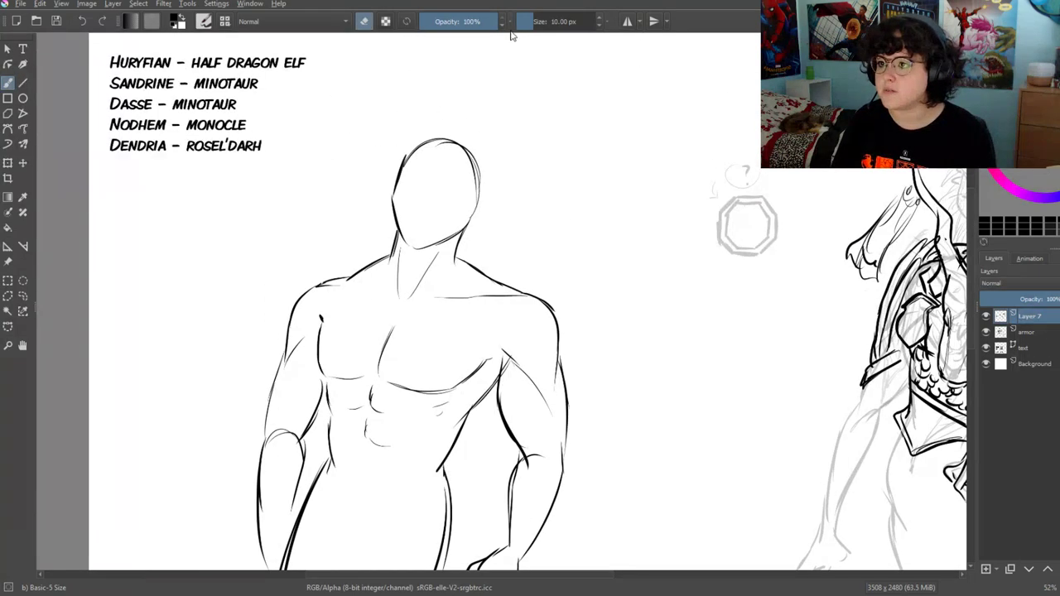
click(542, 20)
mouse_move(465, 147)
mouse_down()
mouse_move(488, 206)
mouse_move(416, 249)
mouse_move(418, 155)
mouse_up()
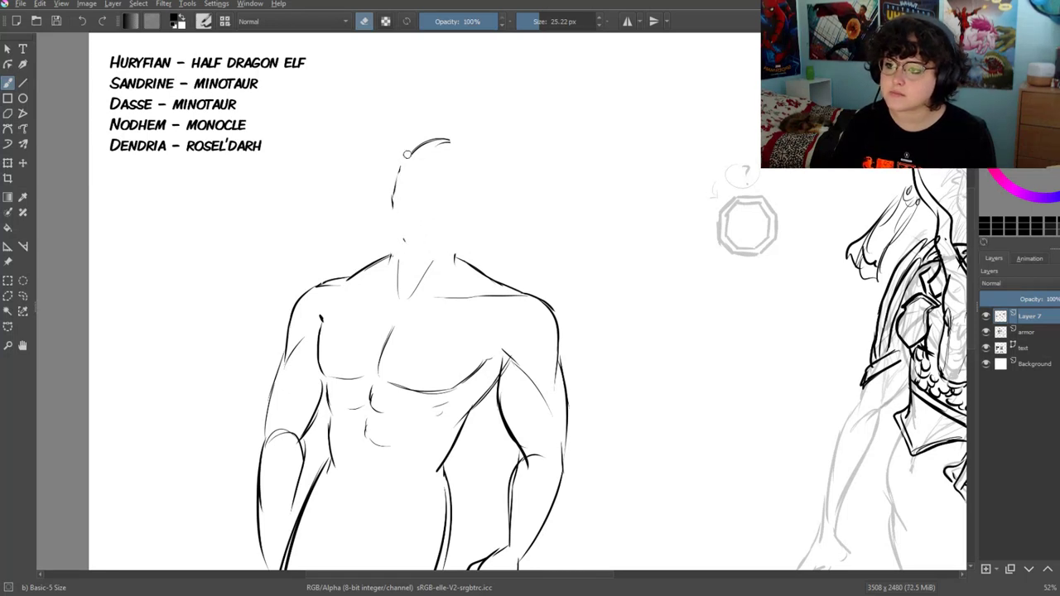
click(366, 22)
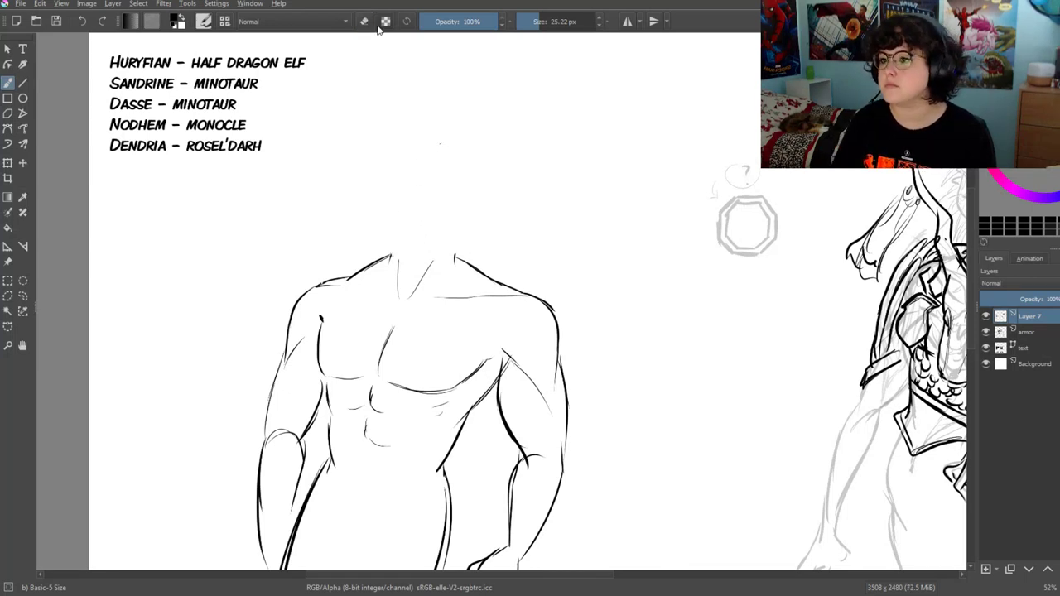
drag(400, 196, 467, 136)
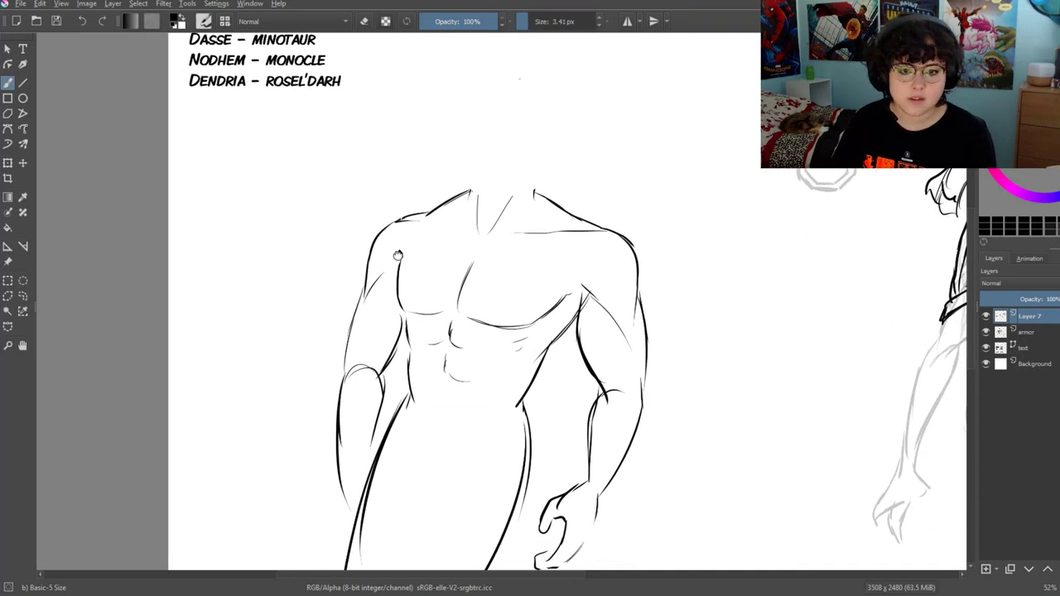
drag(540, 48, 561, 82)
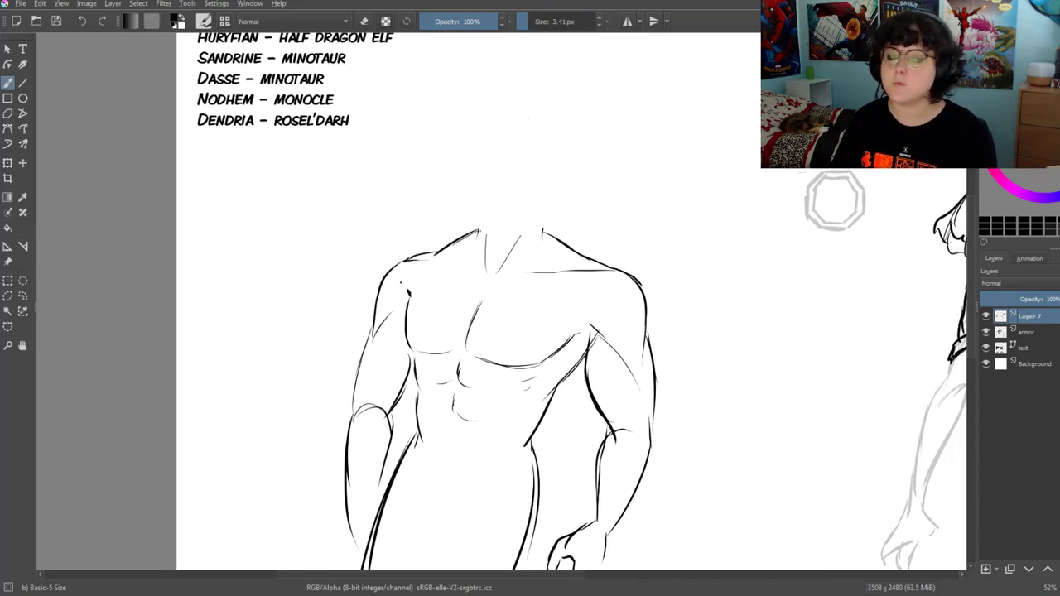
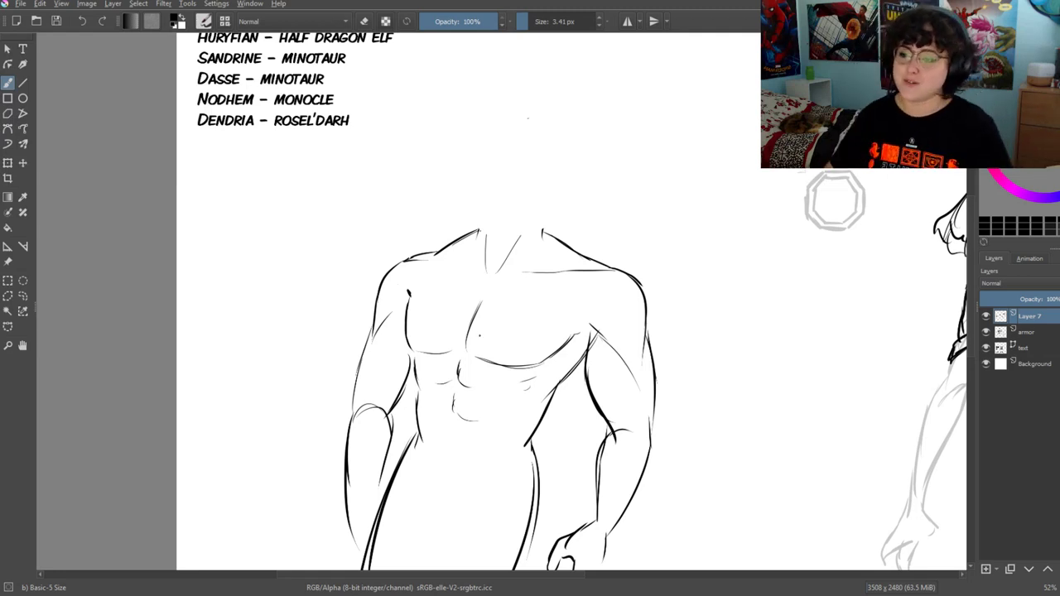
Enlarge the brush to about 11.48 px
scroll(834, 201, down, 2)
click(534, 21)
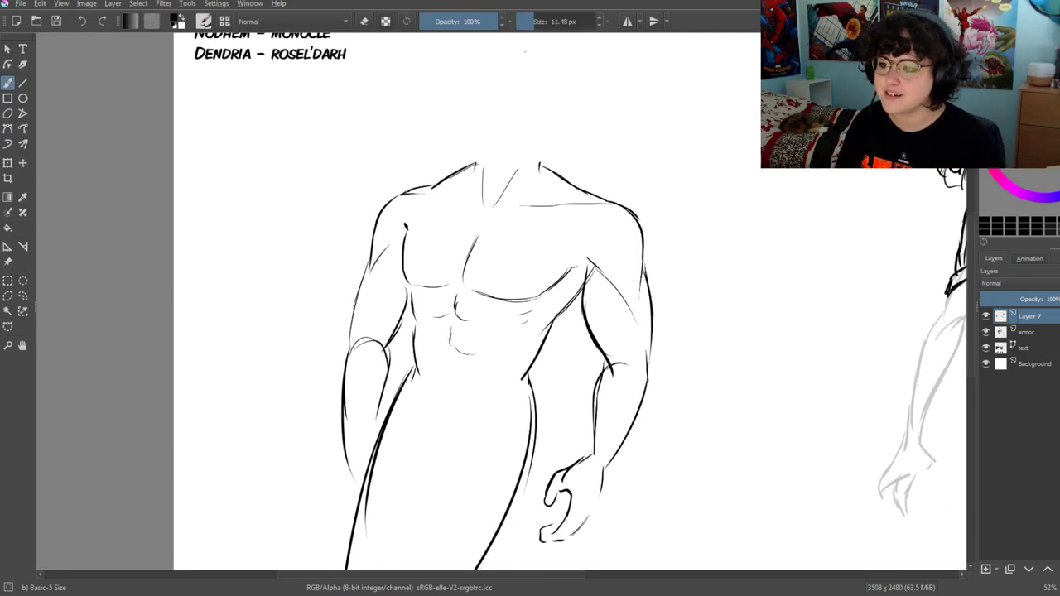
drag(530, 331, 565, 265)
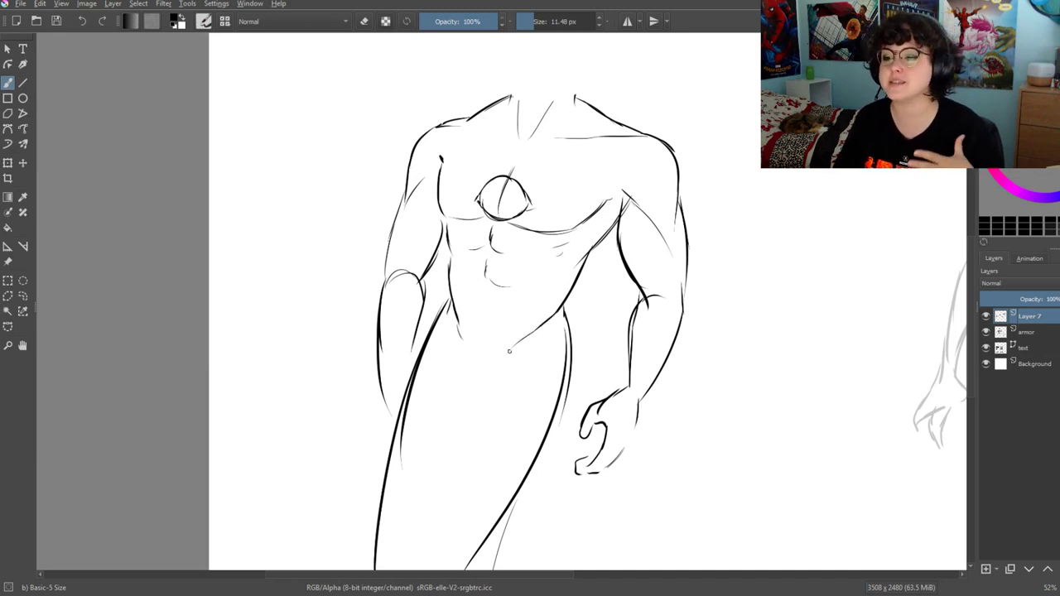
Draw short pupil and lid strokes across the chest eye
drag(534, 348, 555, 349)
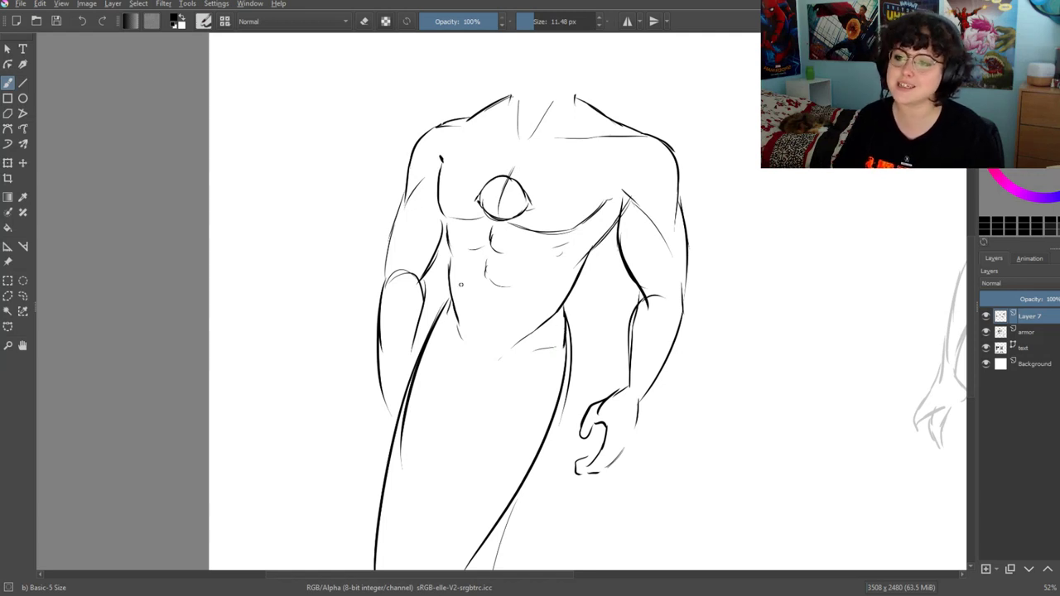
drag(460, 284, 435, 317)
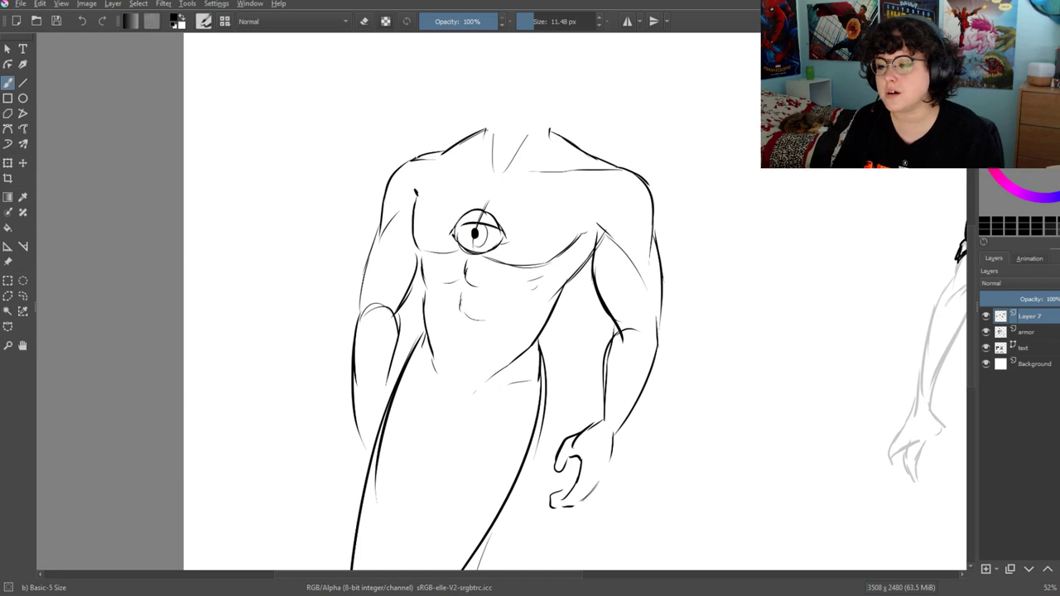
drag(453, 229, 493, 225)
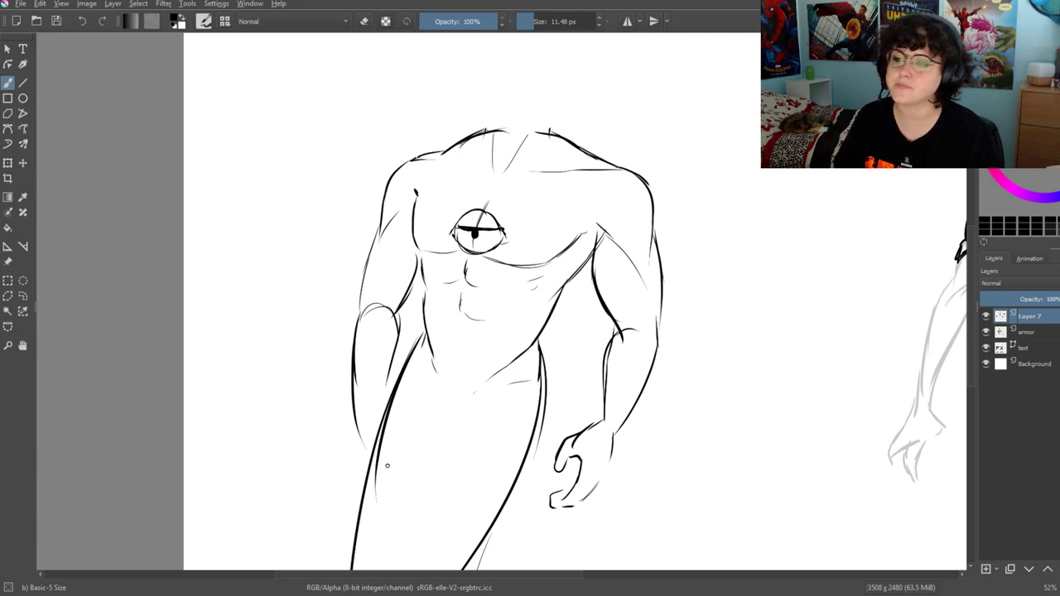
drag(387, 465, 414, 346)
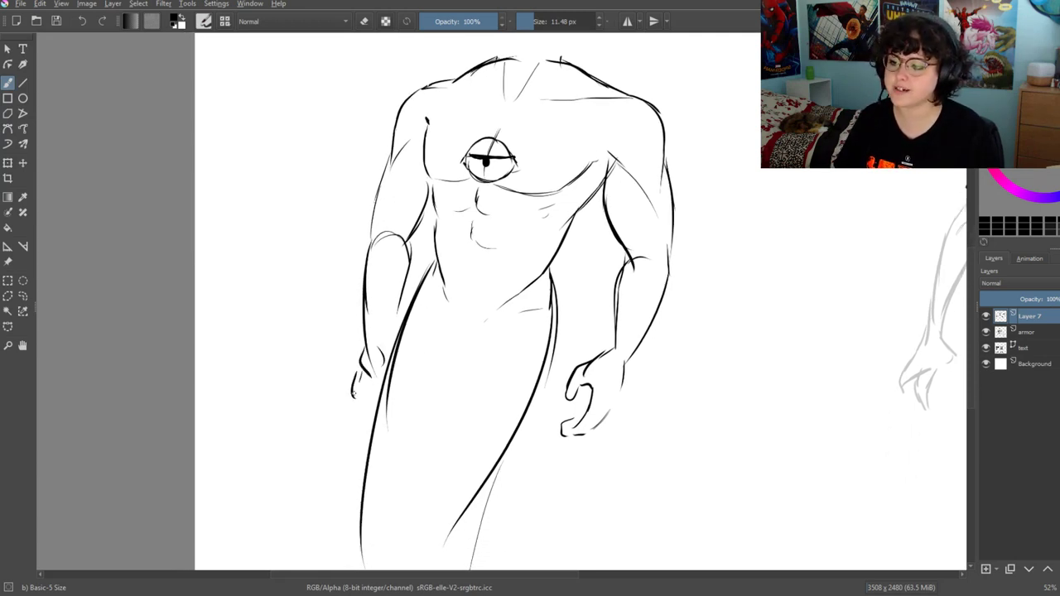
mouse_move(391, 169)
mouse_down()
mouse_move(400, 219)
mouse_move(370, 303)
mouse_move(370, 384)
mouse_up()
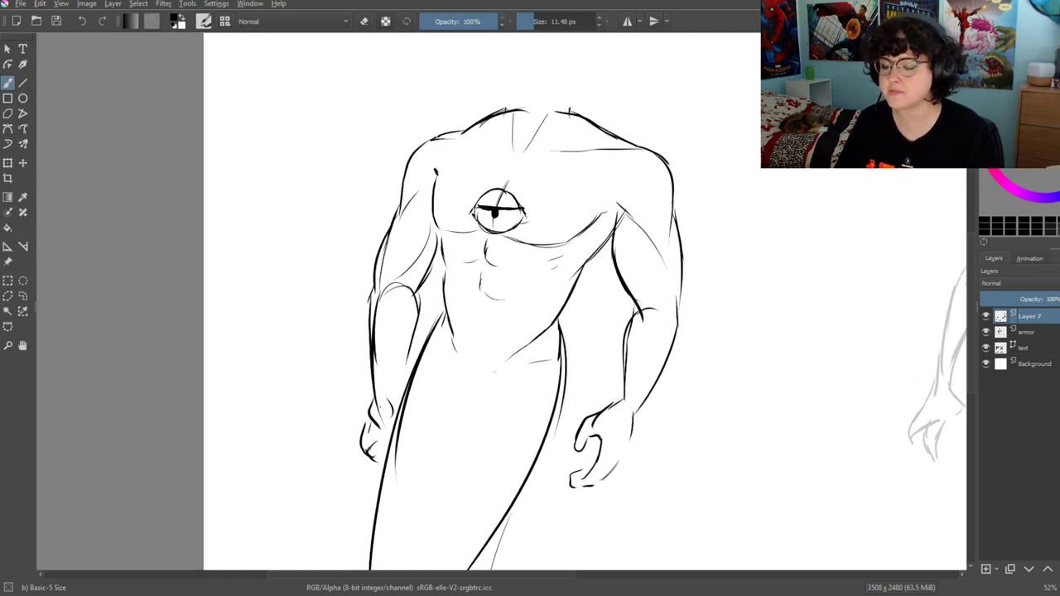
mouse_move(496, 472)
mouse_down()
mouse_move(480, 442)
mouse_move(504, 471)
mouse_up()
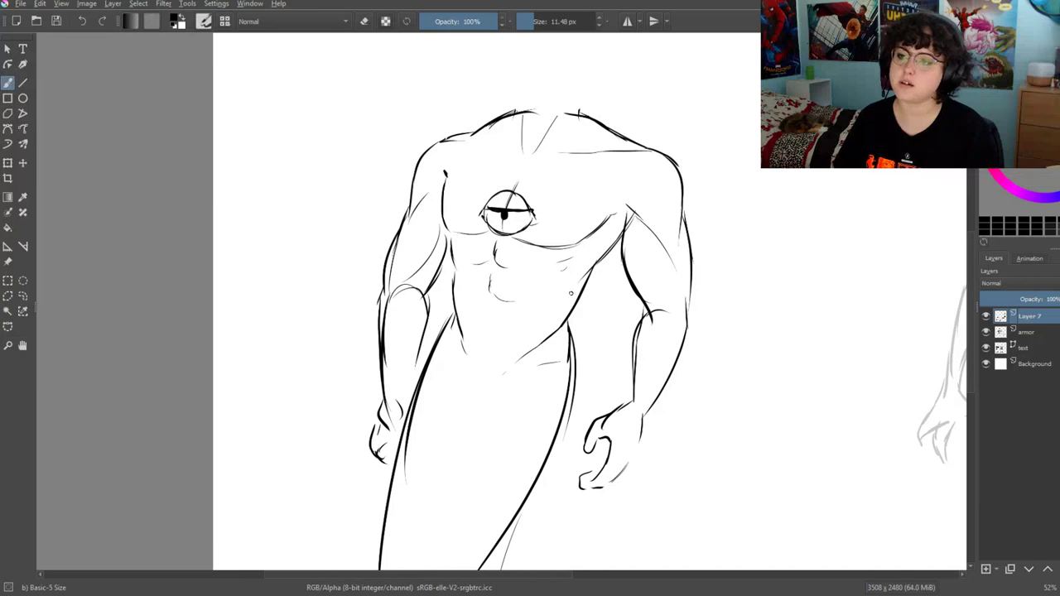
drag(570, 293, 573, 311)
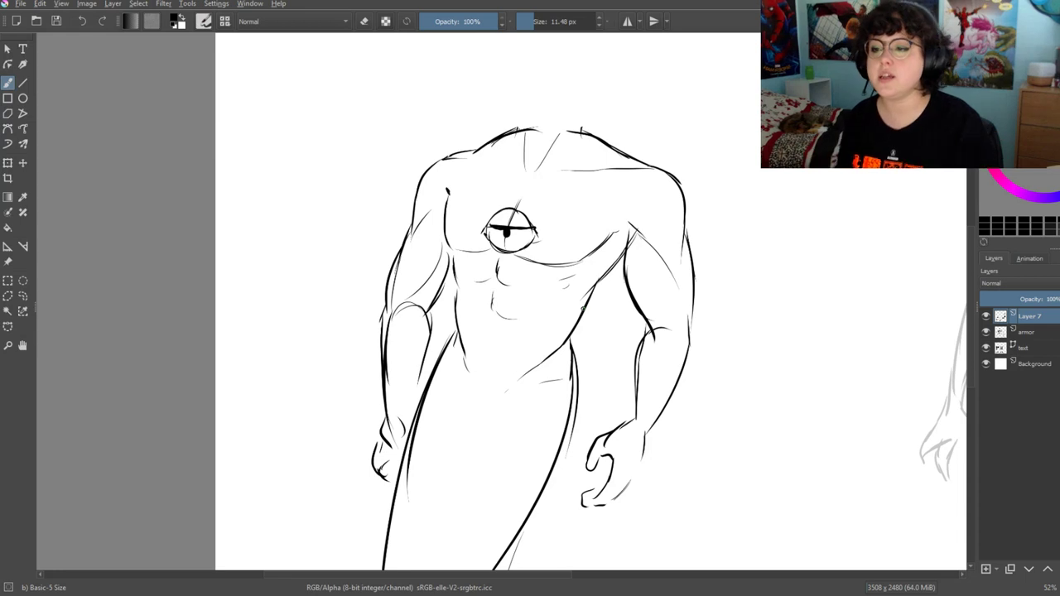
Erase part of the stroke inside the eye, then return to drawing
key(e)
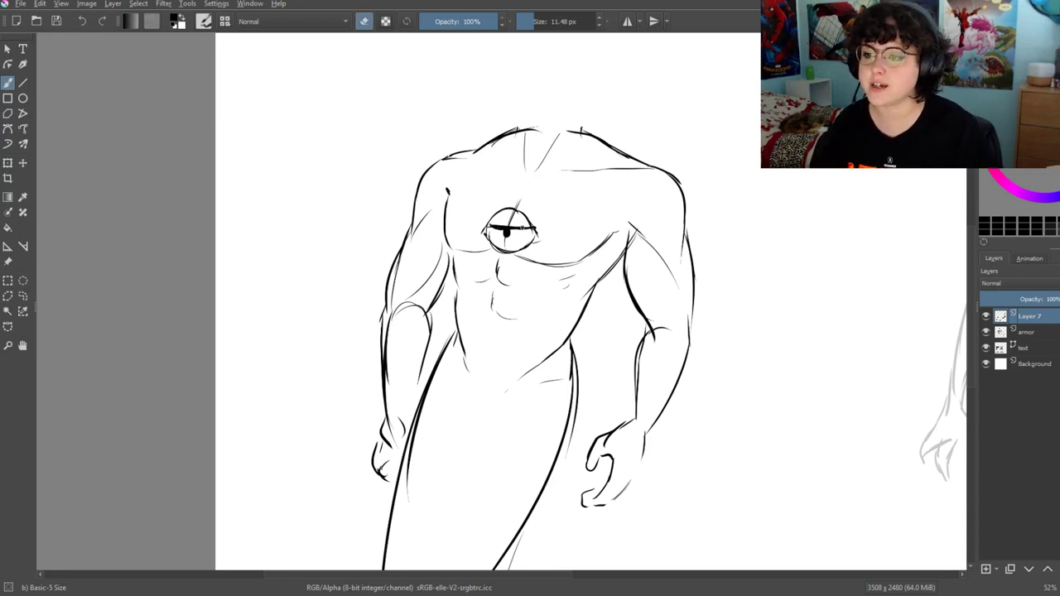
mouse_move(528, 226)
mouse_down()
mouse_move(493, 225)
mouse_move(534, 221)
mouse_up()
key(e)
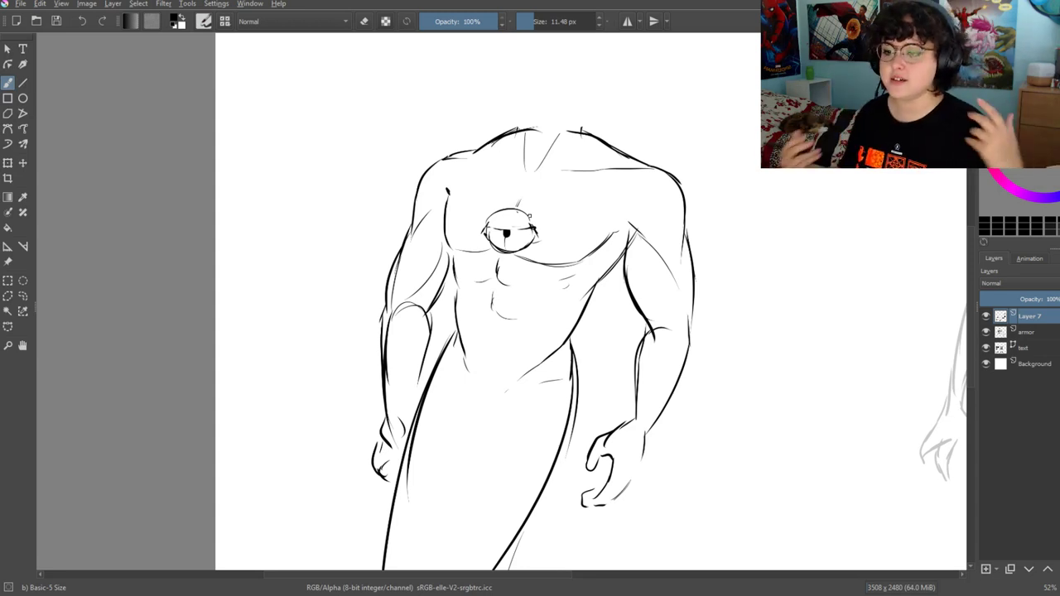
Hatch above the chest eye, fade Layer 7 to about 52% opacity, and insert a new layer
scroll(490, 442, down, 3)
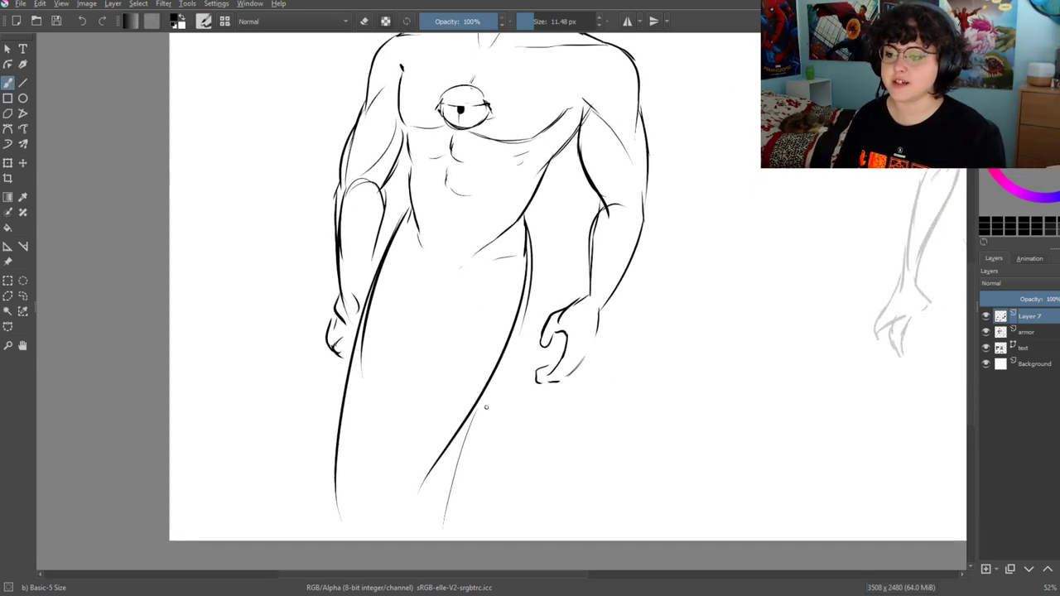
mouse_move(478, 475)
mouse_down()
mouse_move(875, 426)
mouse_move(572, 530)
mouse_up()
scroll(572, 530, up, 5)
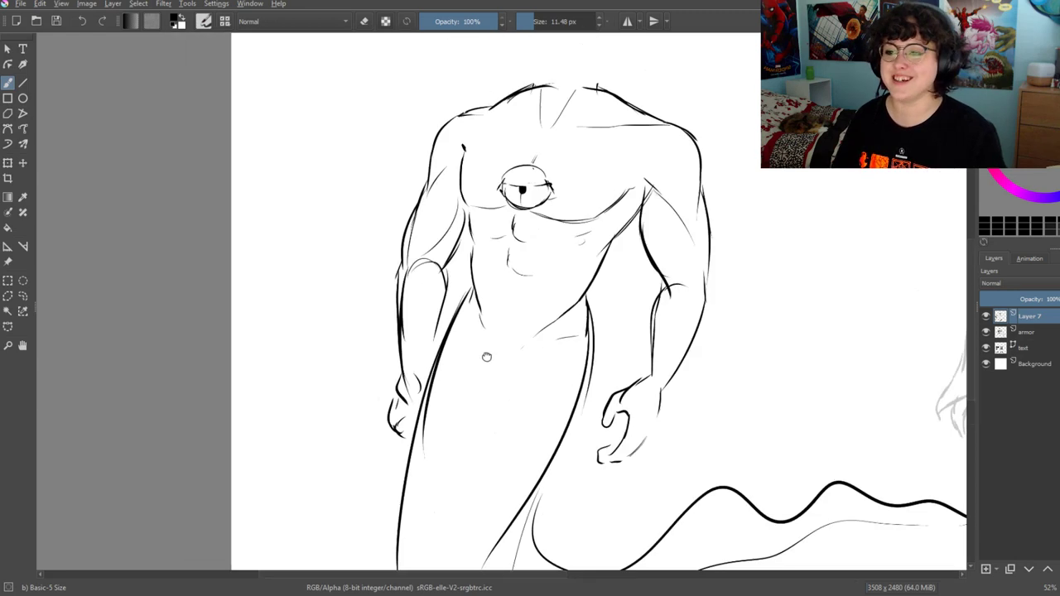
scroll(485, 365, down, 1)
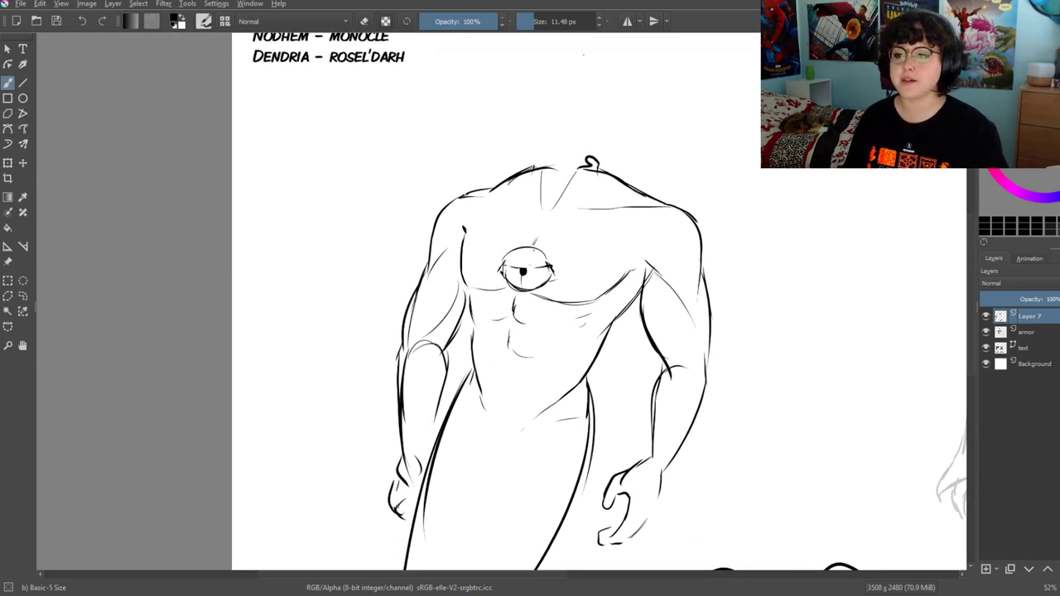
drag(539, 217, 534, 234)
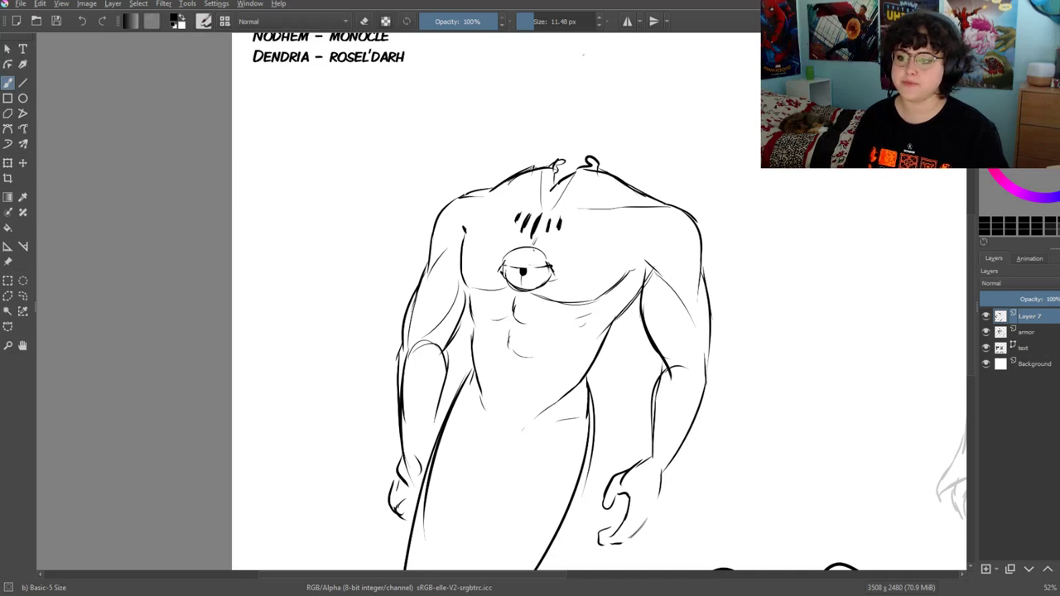
drag(1044, 299, 1027, 299)
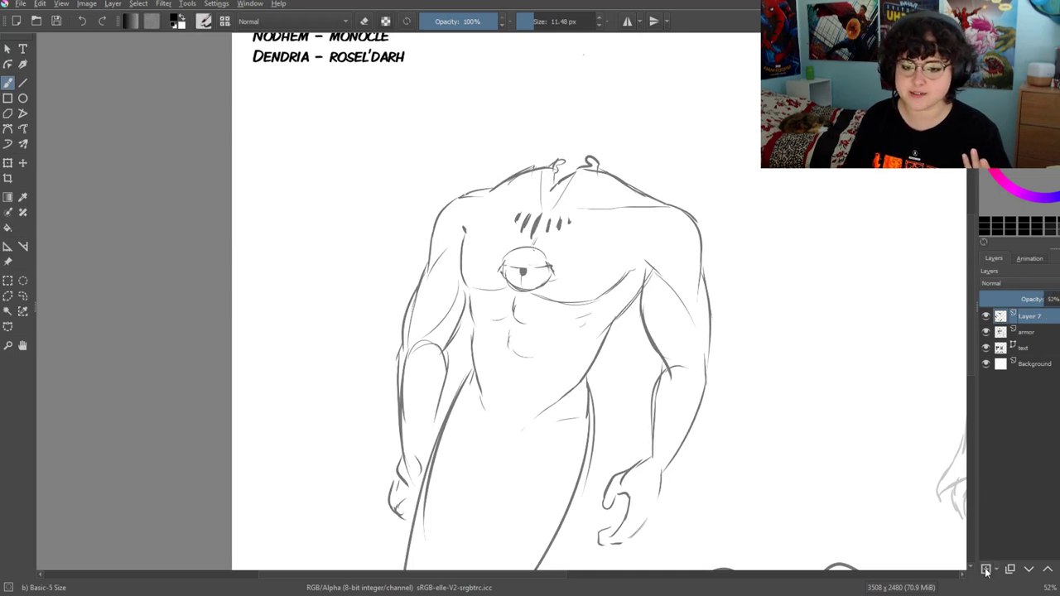
key(Insert)
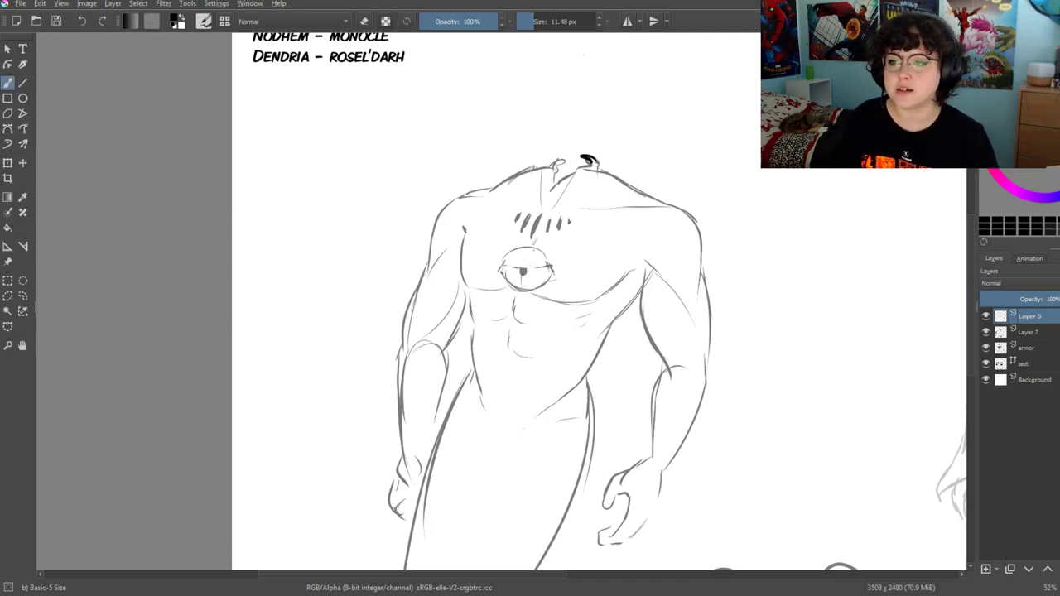
Undo the neck mark and ink cuff outlines with inner edge lines on both forearms
key(ctrl+z)
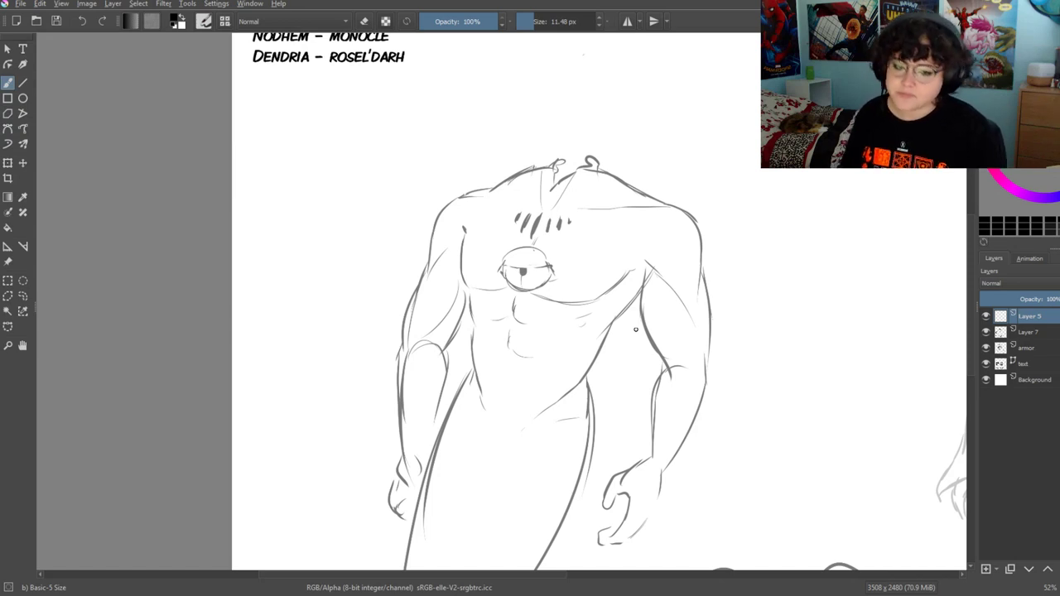
mouse_move(701, 377)
mouse_down()
mouse_move(669, 346)
mouse_move(626, 366)
mouse_move(639, 424)
mouse_move(619, 429)
mouse_up()
drag(627, 365, 615, 412)
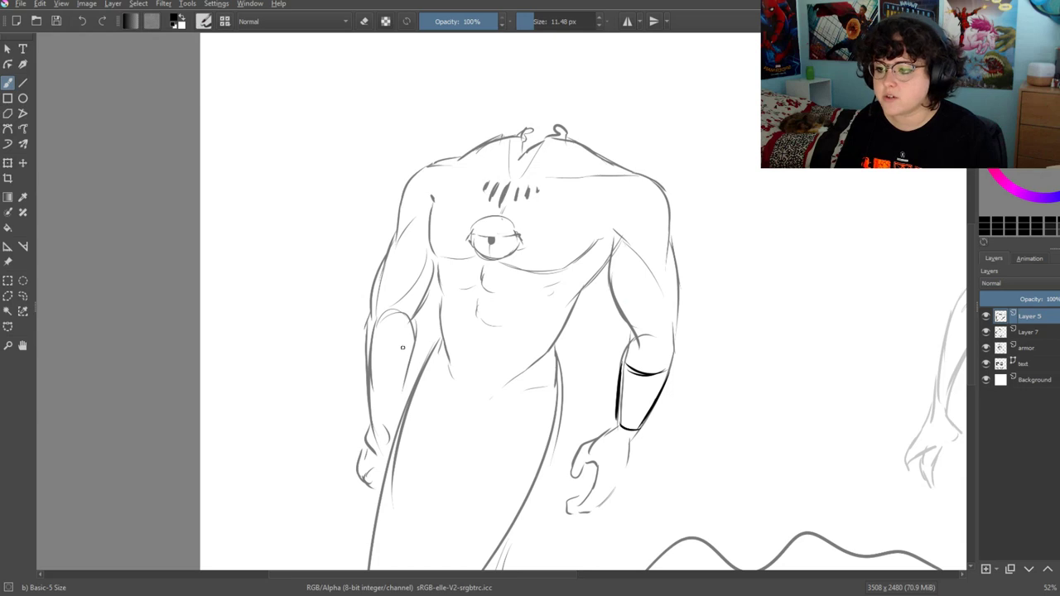
mouse_move(408, 347)
mouse_down()
mouse_move(370, 351)
mouse_move(399, 402)
mouse_move(373, 414)
mouse_up()
drag(369, 348, 370, 406)
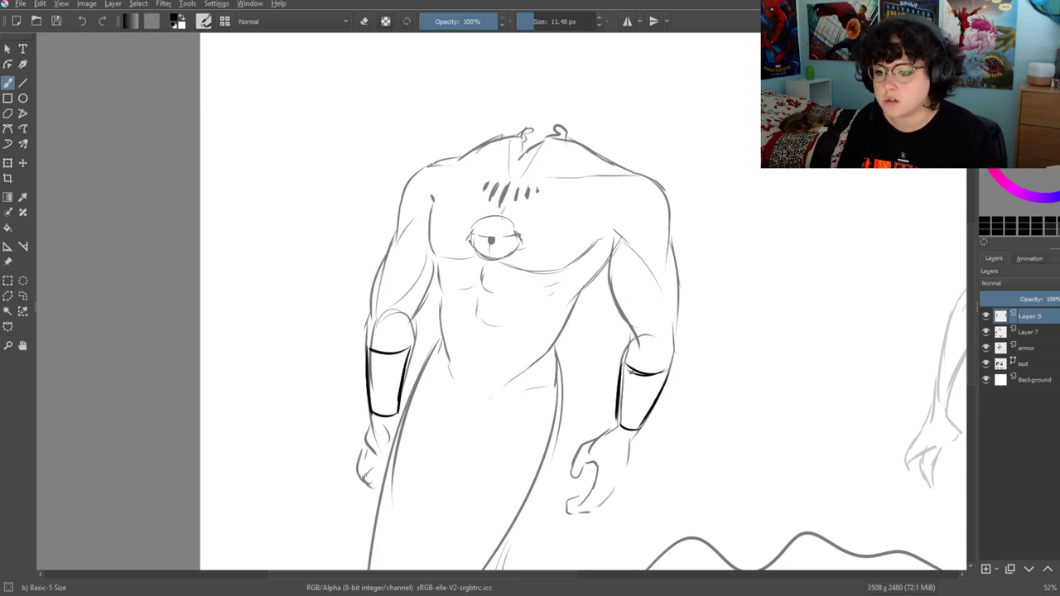
drag(631, 371, 623, 424)
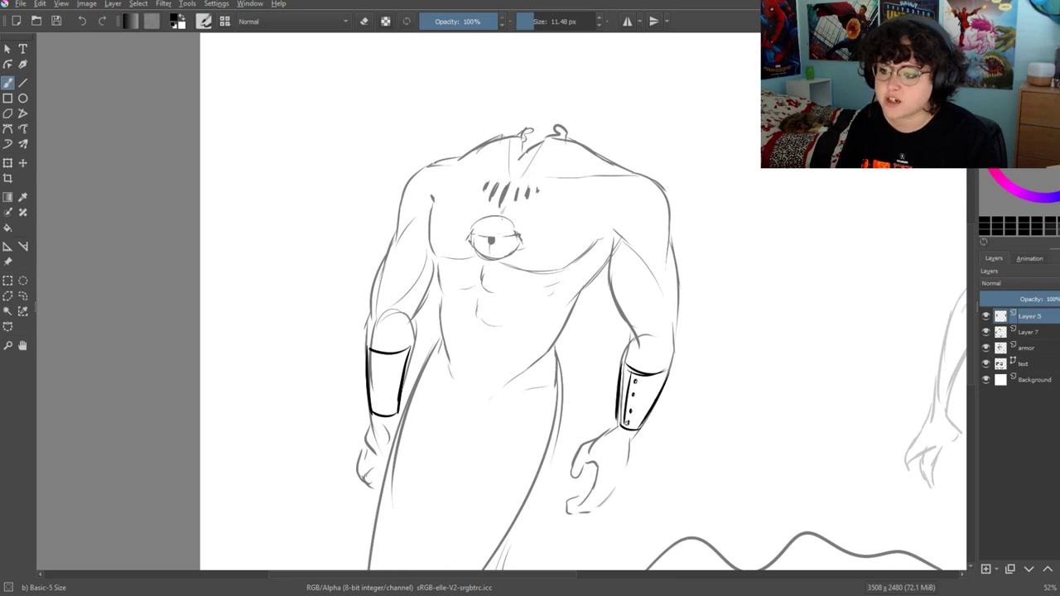
drag(378, 358, 379, 410)
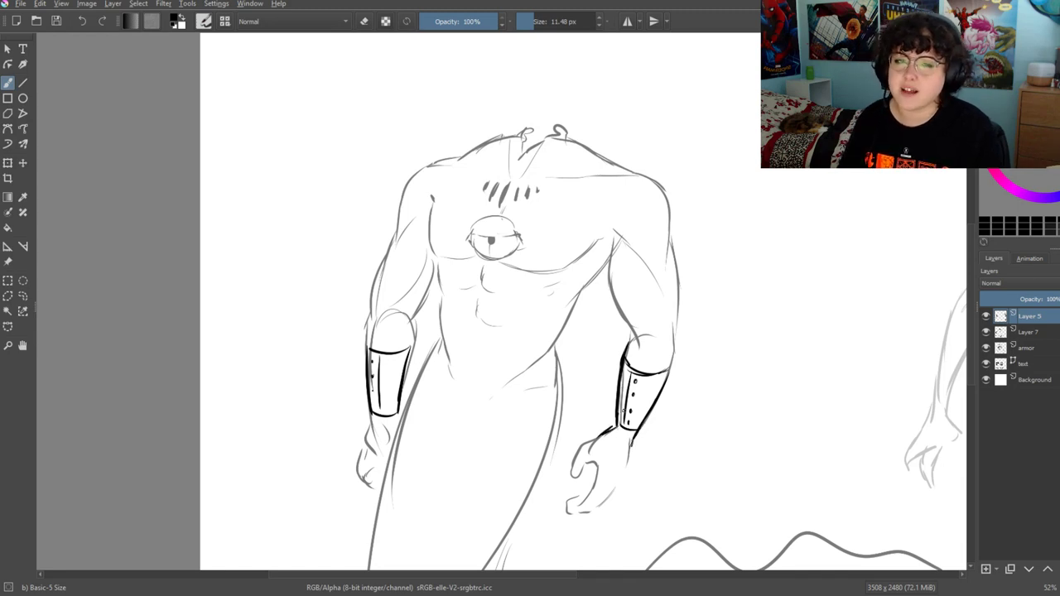
Ink a dark contour along the right upper arm above the cuff
drag(470, 350, 474, 342)
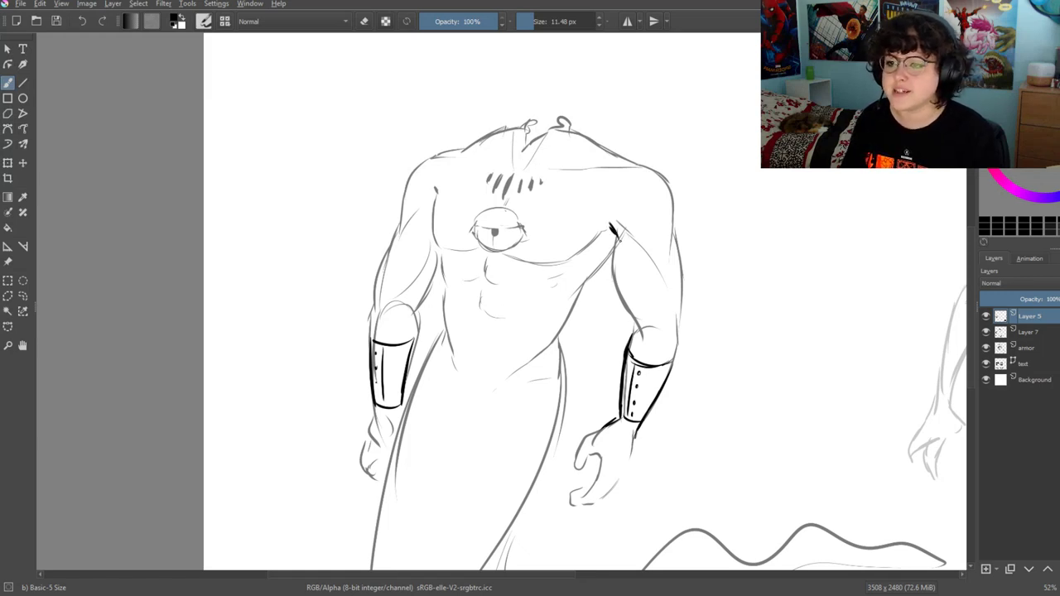
mouse_move(616, 237)
mouse_down()
mouse_move(618, 284)
mouse_move(638, 328)
mouse_up()
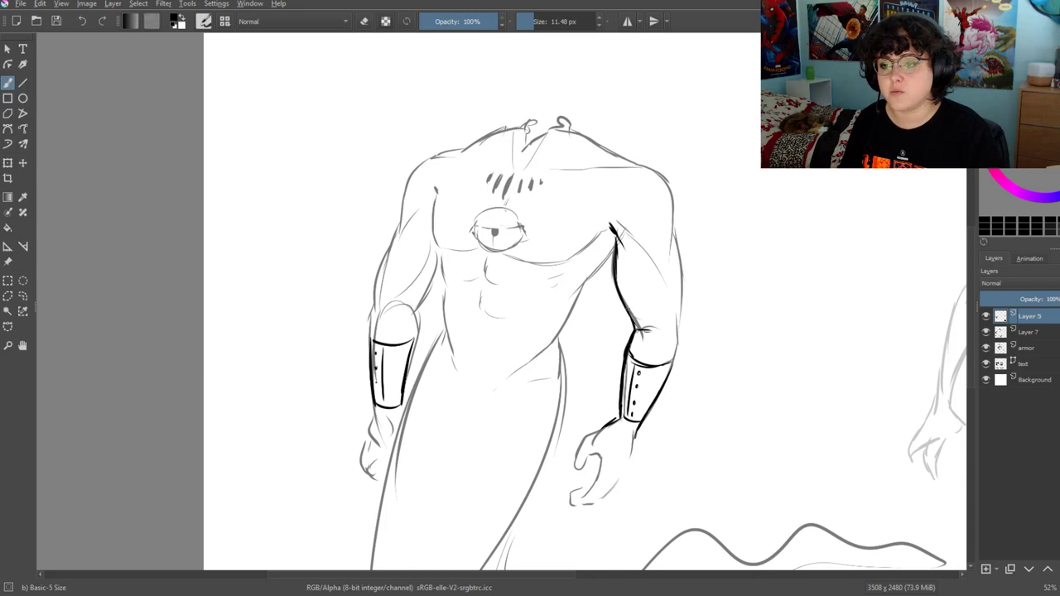
drag(419, 271, 420, 292)
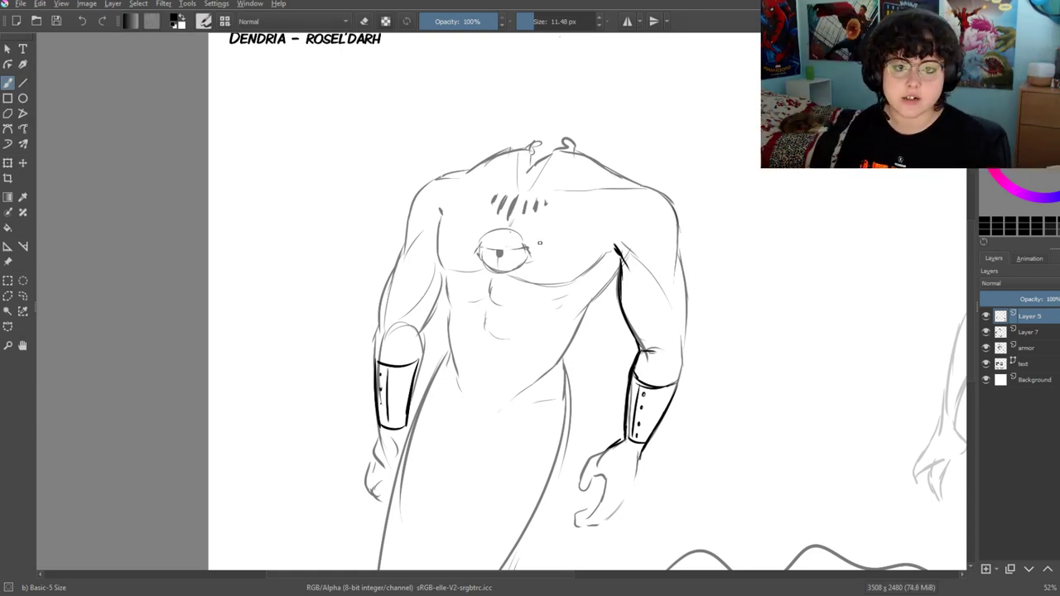
drag(543, 232, 539, 229)
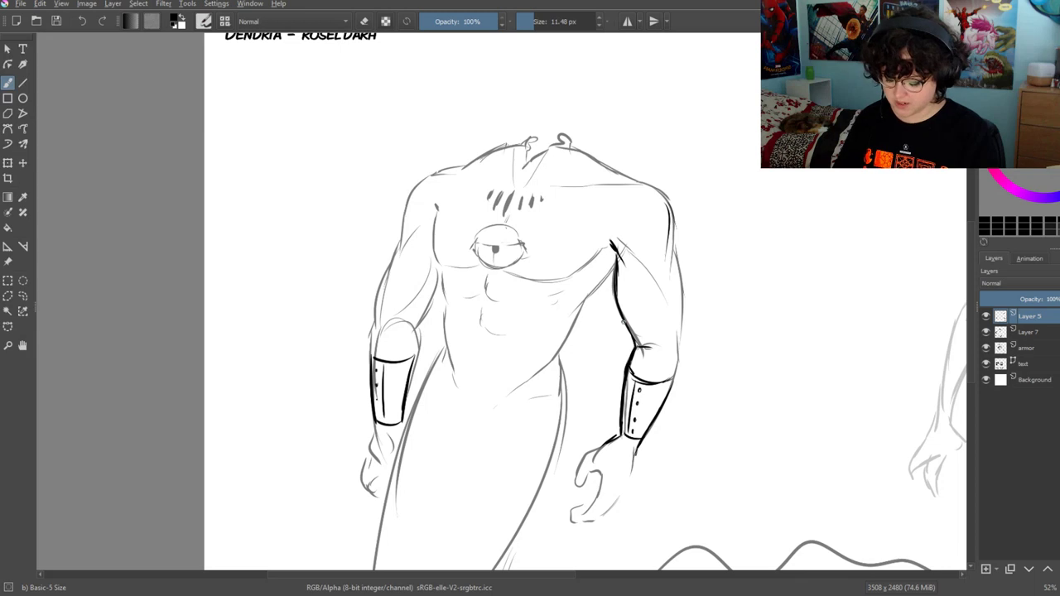
Ink the right wrist, back of the hand, fingers and cuff detail marks
drag(573, 356, 555, 325)
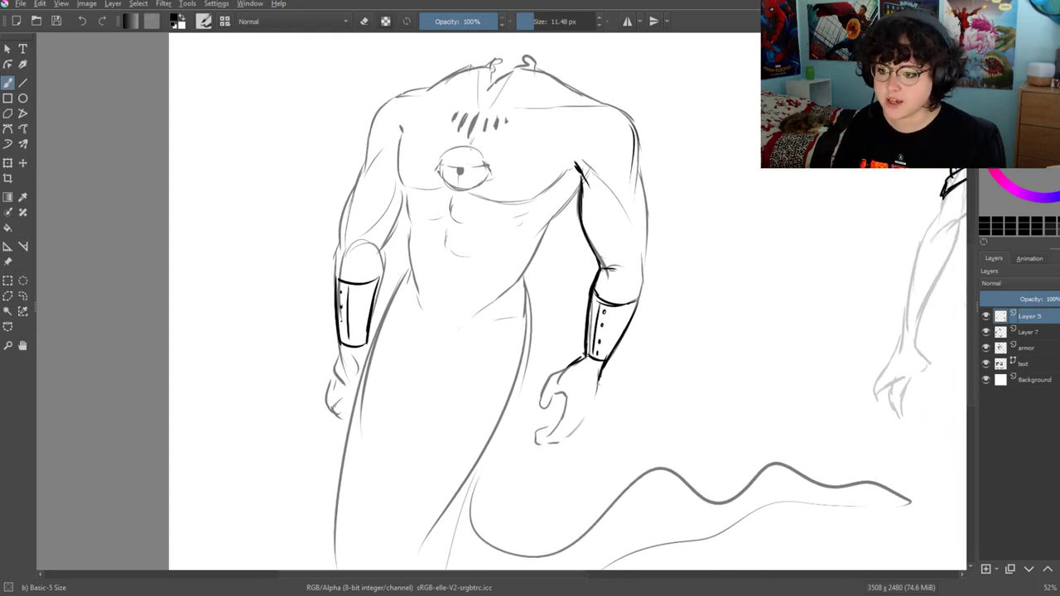
drag(599, 371, 596, 405)
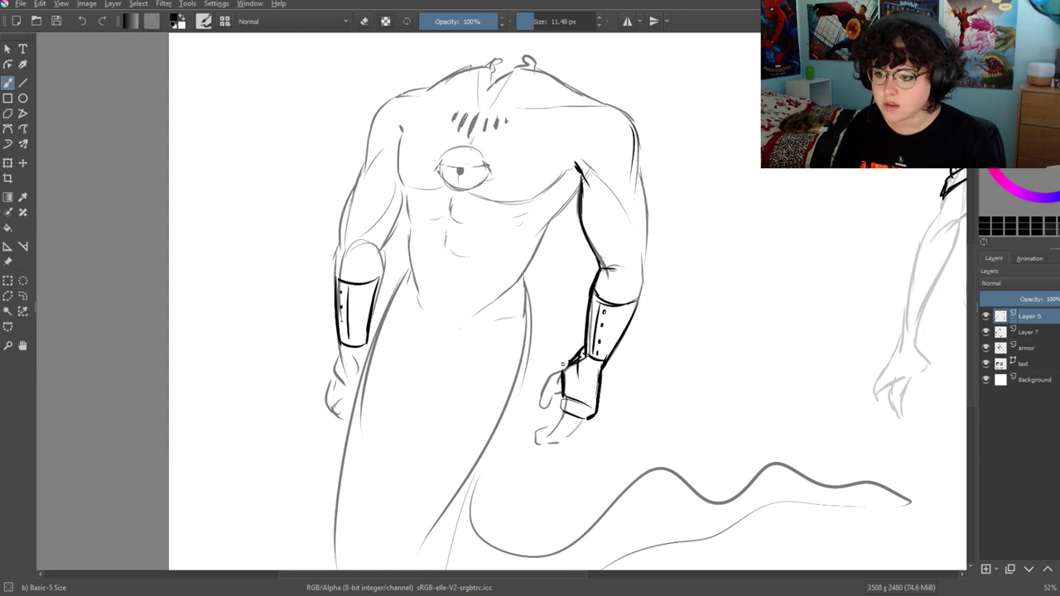
drag(563, 363, 548, 390)
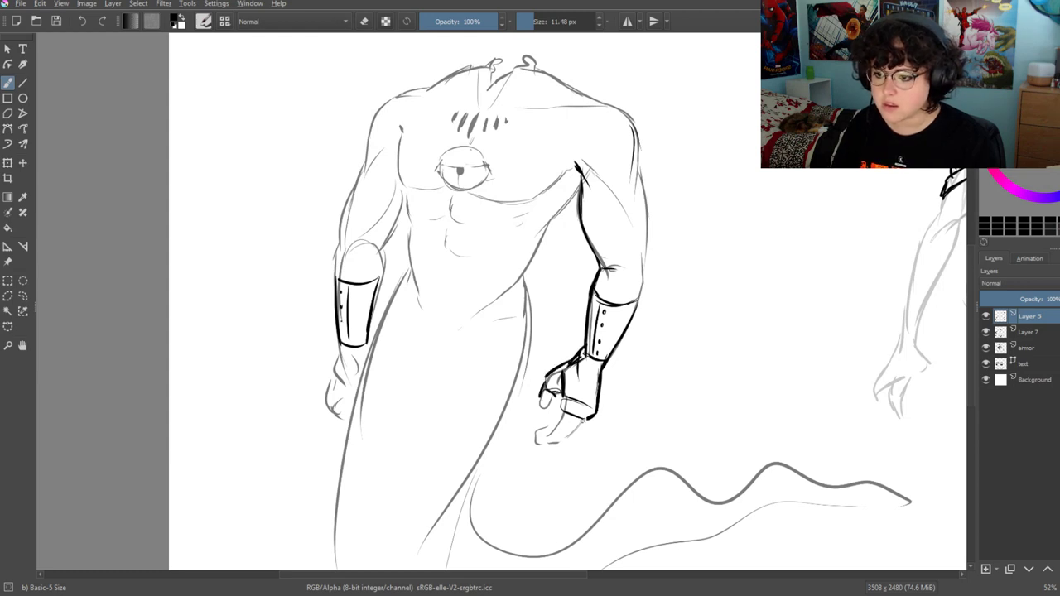
drag(552, 421, 561, 396)
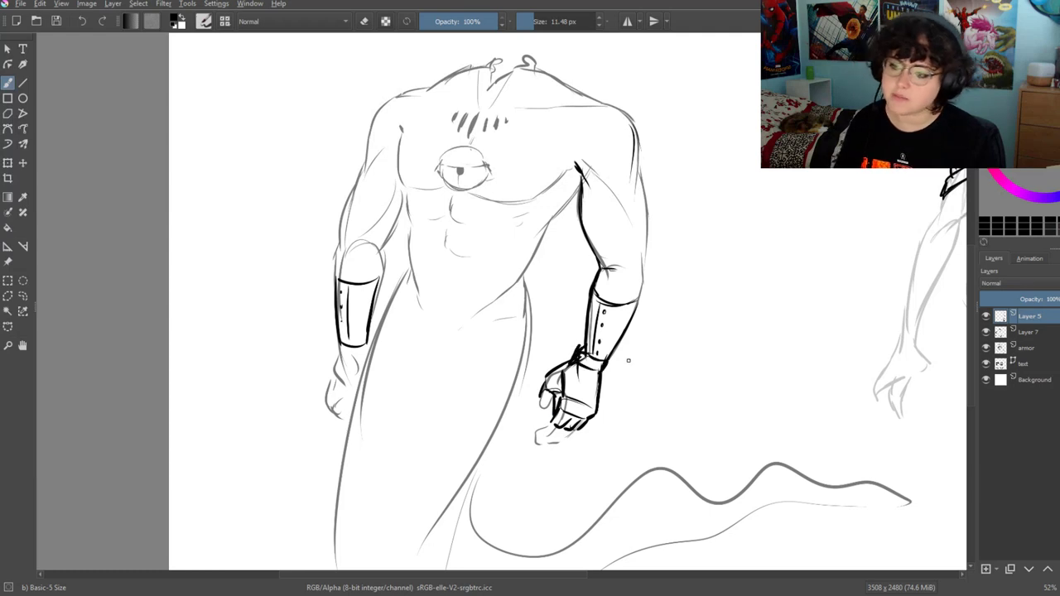
drag(602, 338, 588, 360)
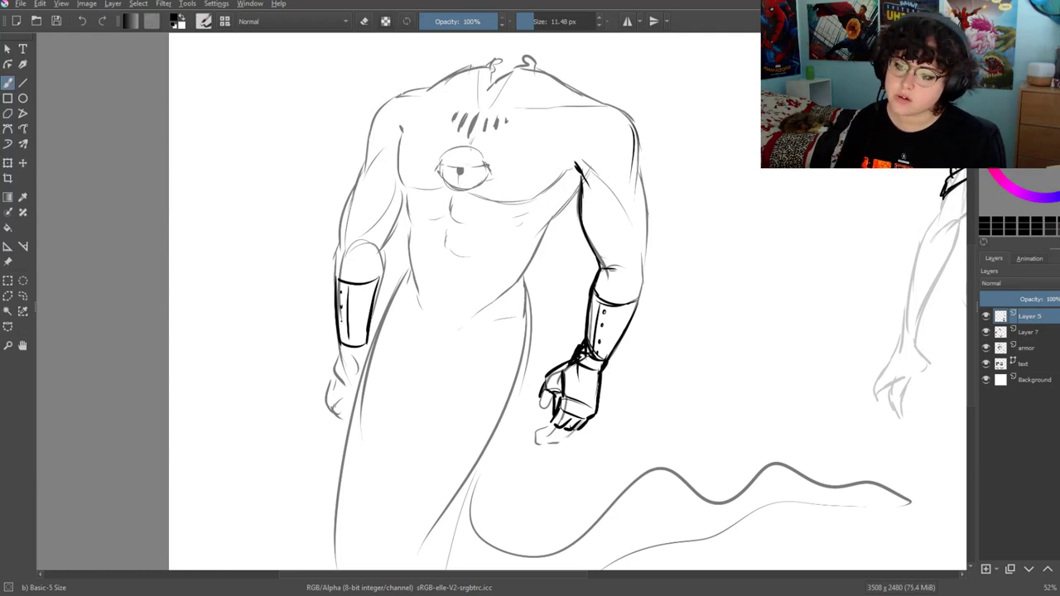
Zoom in on the right forearm and save the document
click(365, 18)
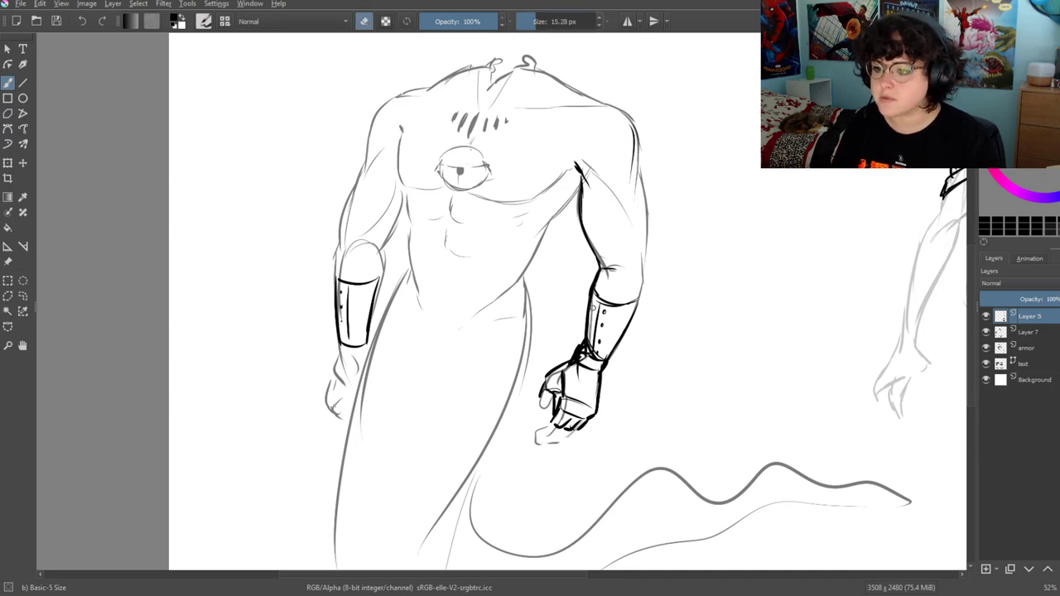
click(8, 346)
click(569, 358)
key(b)
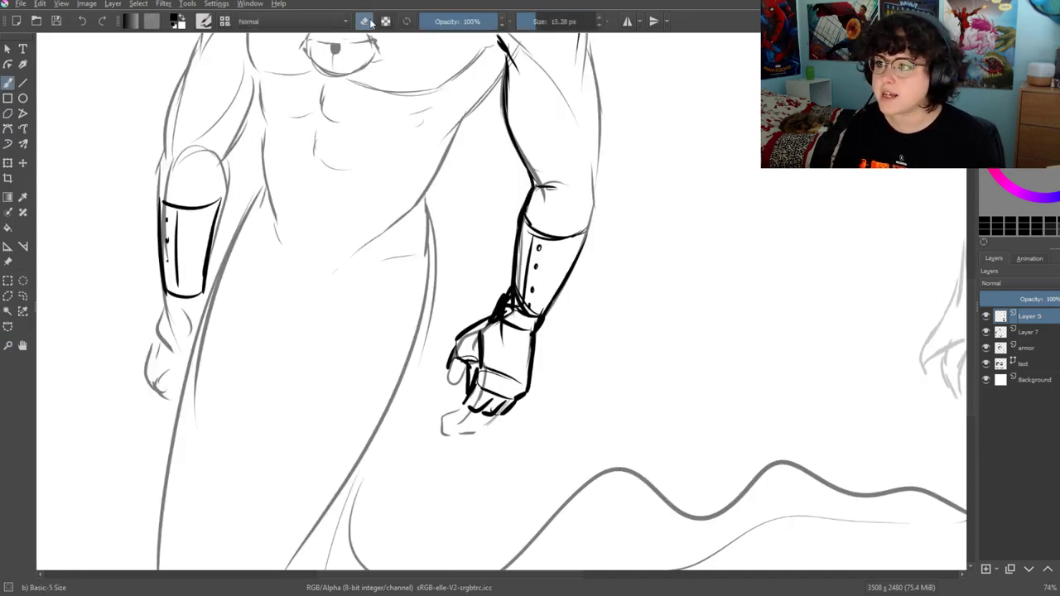
key(e)
key(ctrl+s)
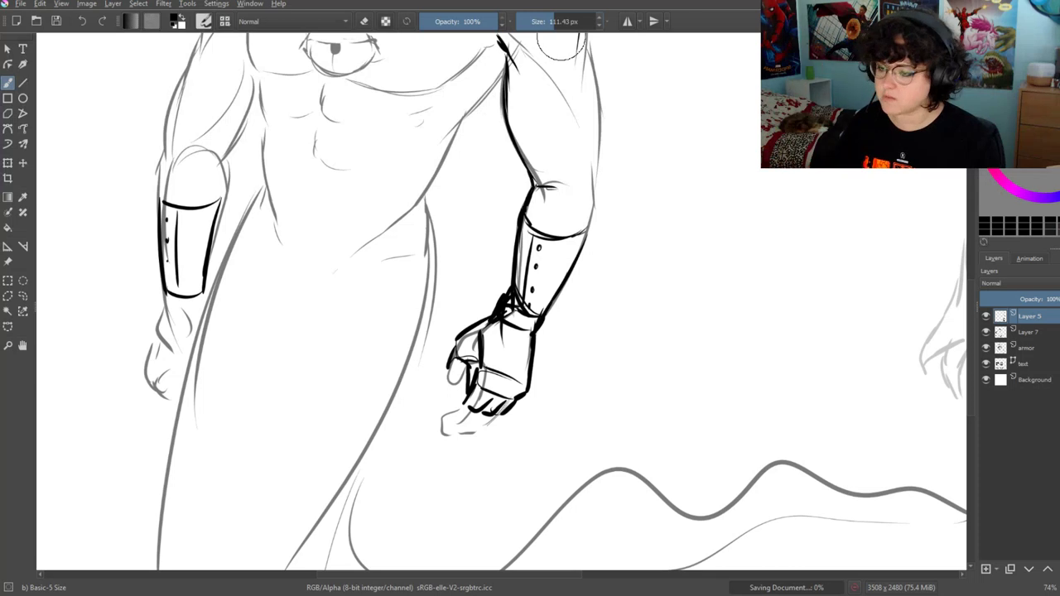
Undo a stray stroke and erase the studded bracer on the right forearm
drag(542, 265, 505, 323)
key(ctrl+z)
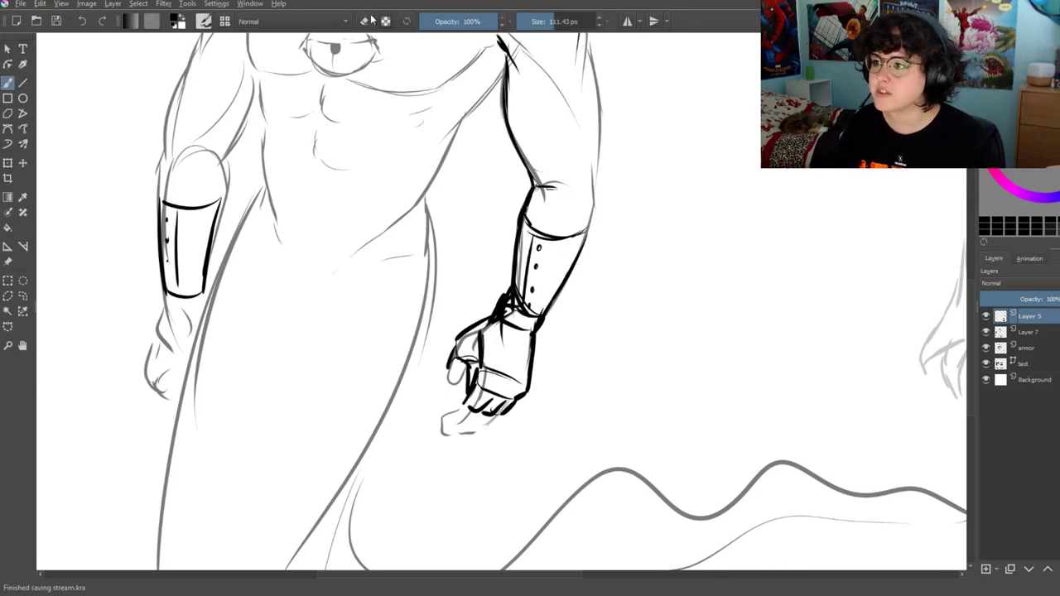
key(e)
mouse_move(534, 248)
mouse_down()
mouse_move(522, 289)
mouse_move(530, 296)
mouse_move(530, 277)
mouse_move(510, 302)
mouse_up()
key(e)
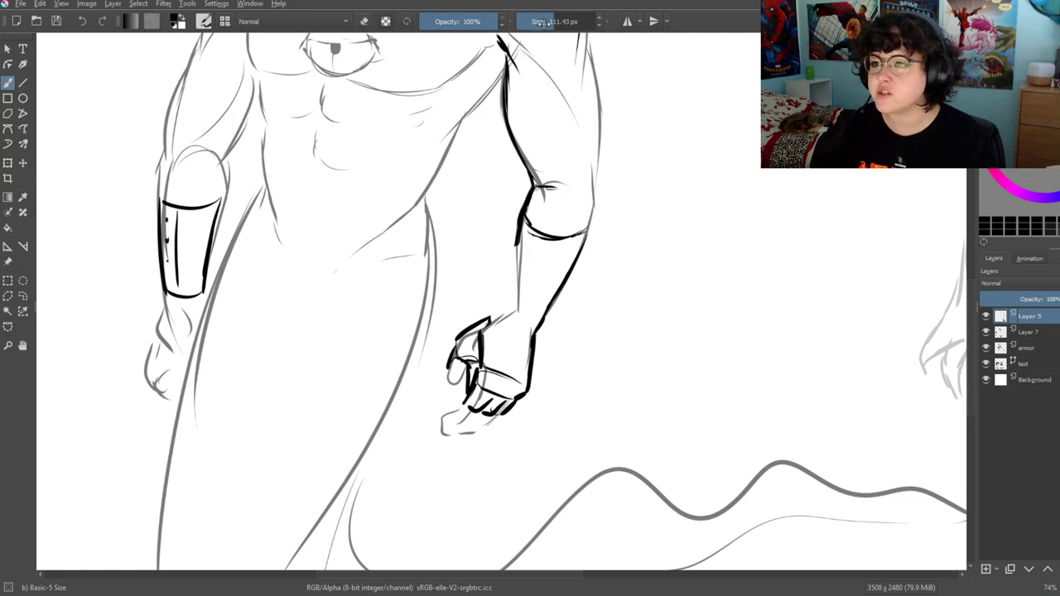
click(534, 25)
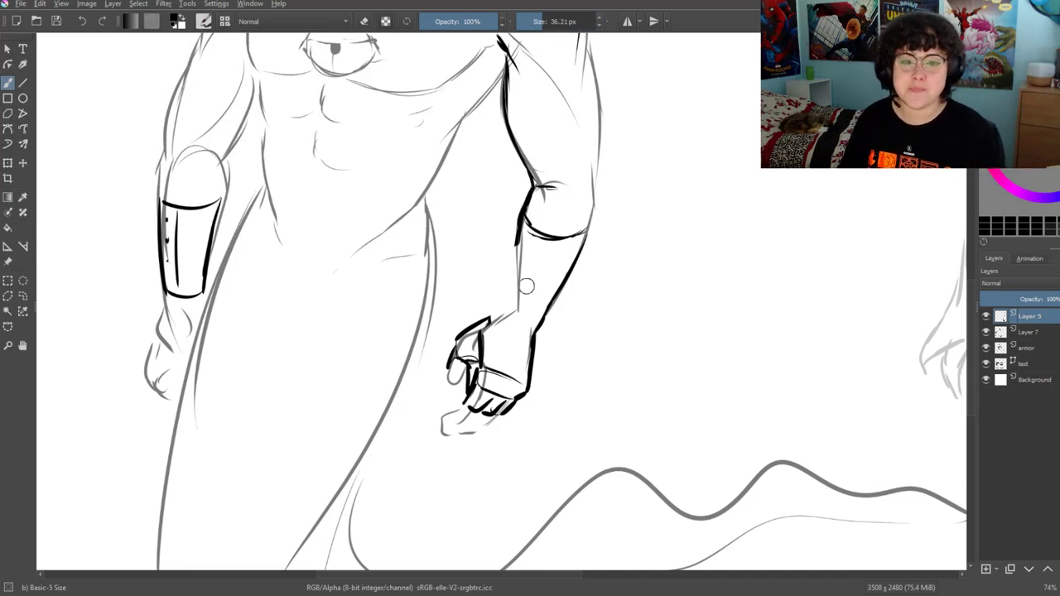
With a smaller brush, ink the right forearm's outline to the hand; erase a faint left-bracer stroke
drag(482, 275, 558, 265)
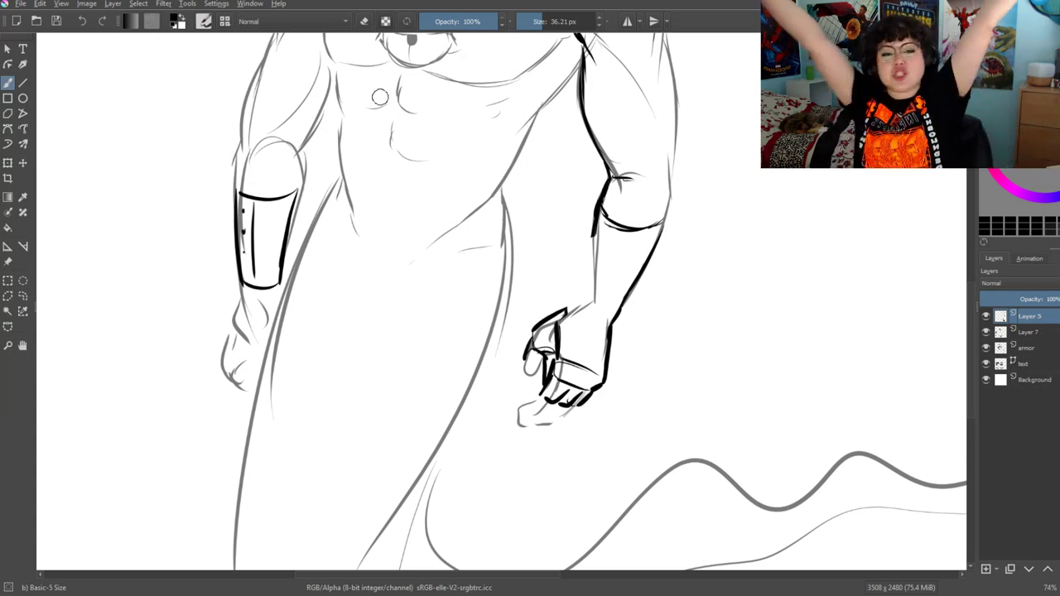
key(bracketleft)
key(bracketleft)
key(bracketleft)
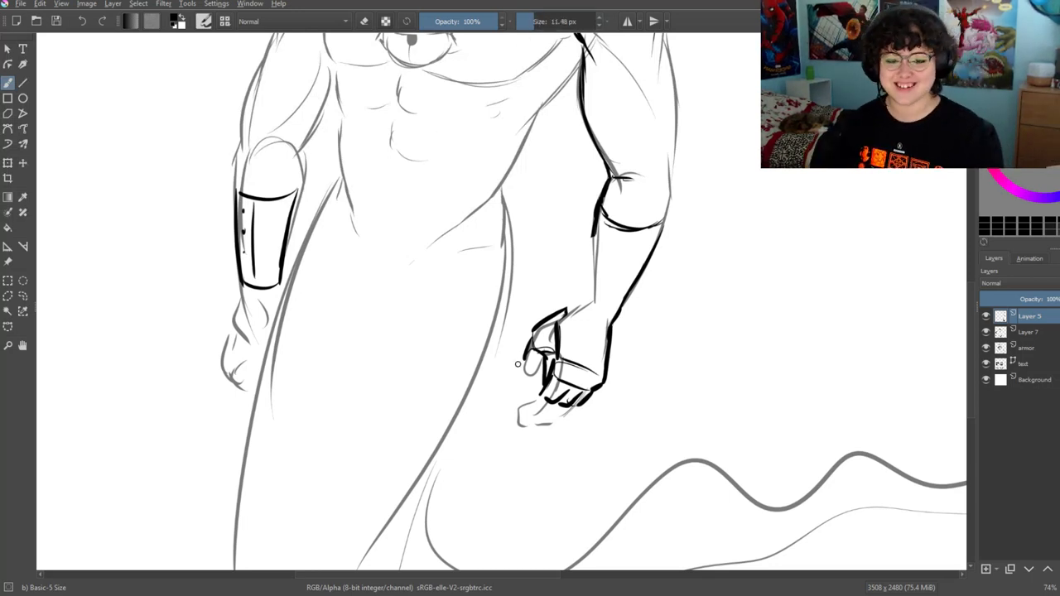
drag(524, 331, 562, 347)
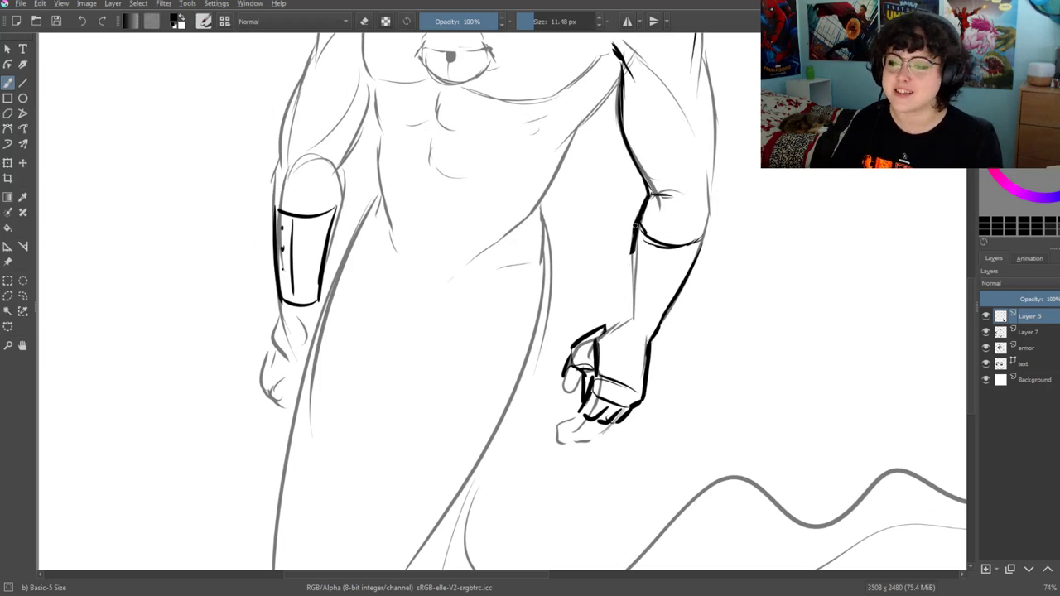
mouse_move(636, 223)
mouse_down()
mouse_move(623, 298)
mouse_move(598, 331)
mouse_move(671, 241)
mouse_move(709, 234)
mouse_move(681, 283)
mouse_up()
drag(432, 295, 440, 298)
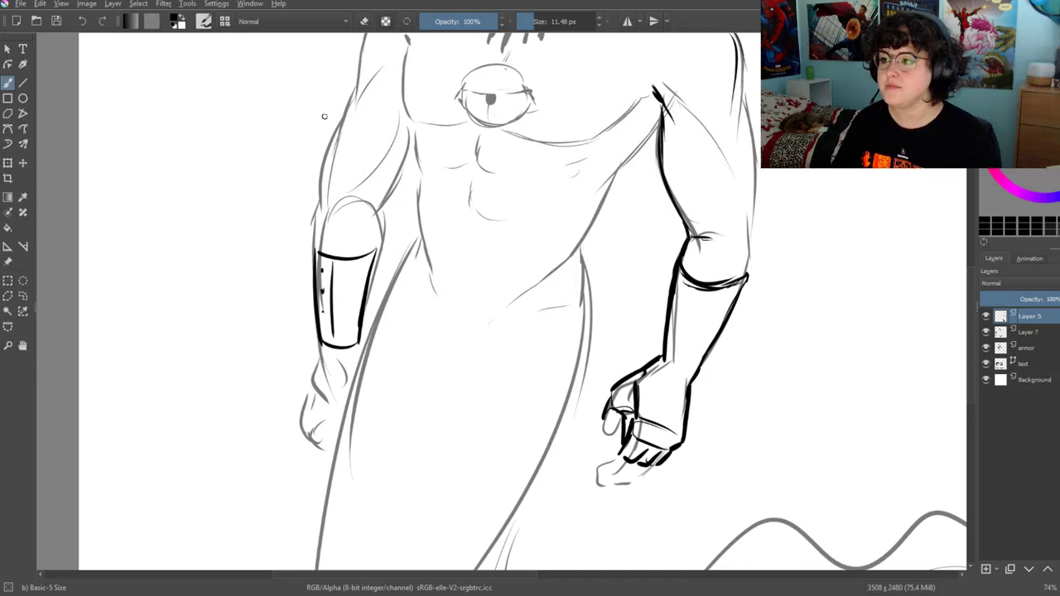
click(365, 21)
drag(365, 306, 355, 348)
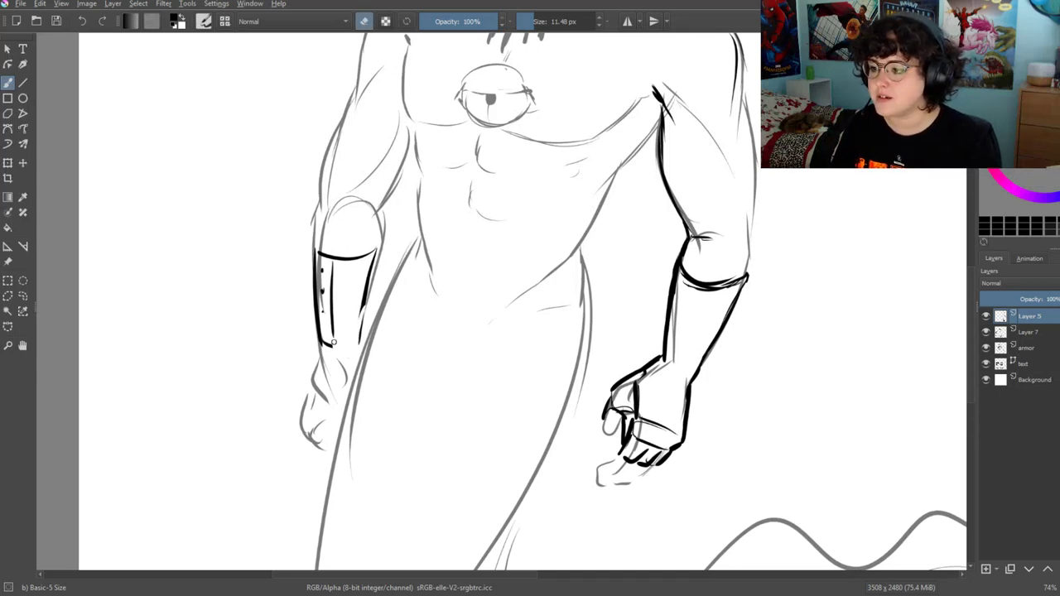
Erase the left bracer's inner line and lighten its dark edge
drag(326, 276, 336, 283)
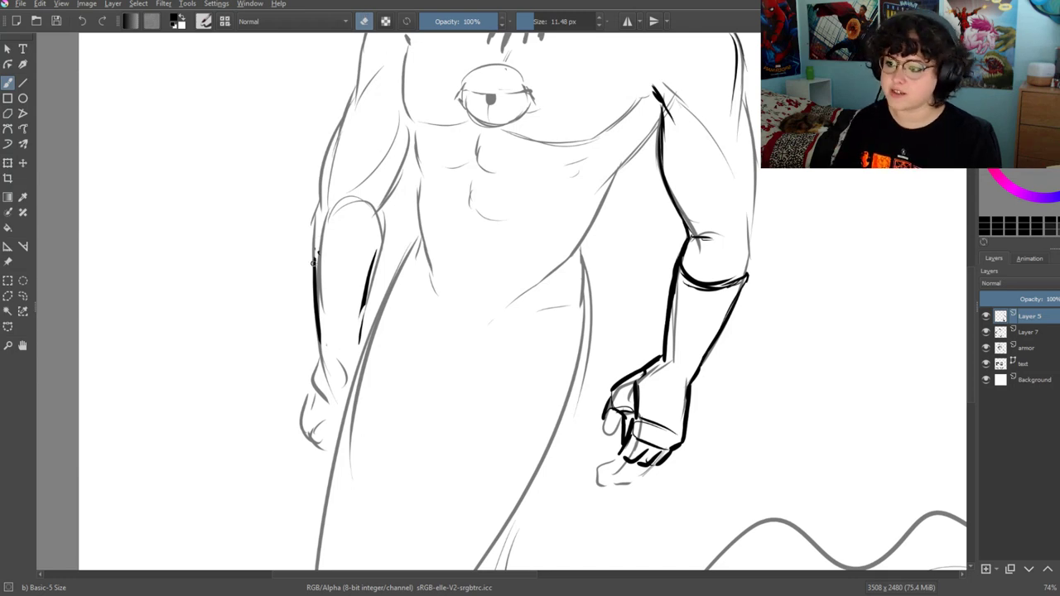
drag(313, 263, 317, 340)
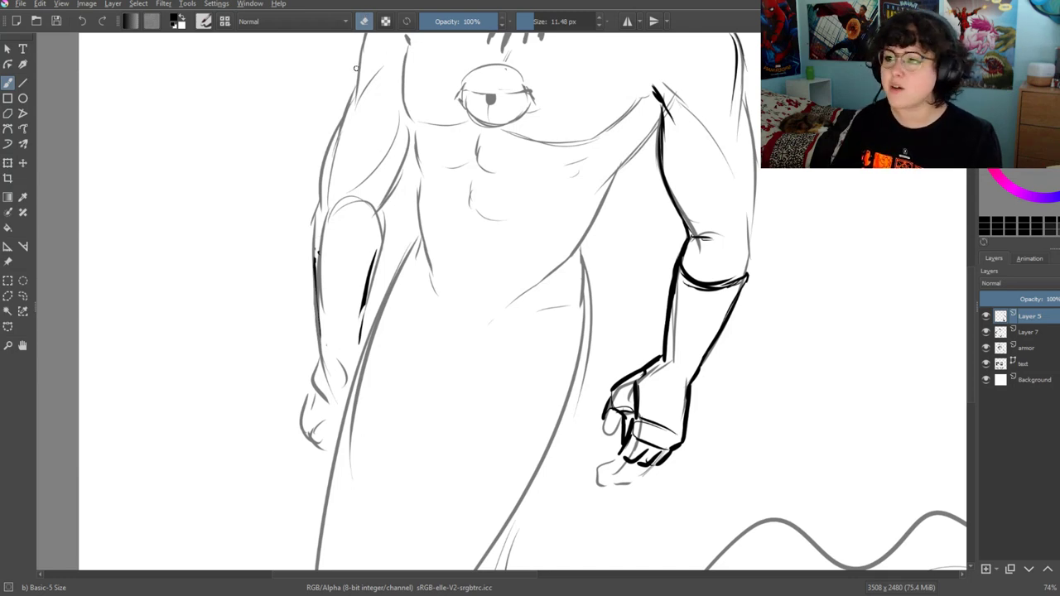
key(e)
Redraw the left cuff's edges and ink bold outlines on the left forearm and hand
mouse_move(313, 252)
mouse_down()
mouse_move(376, 247)
mouse_move(359, 340)
mouse_up()
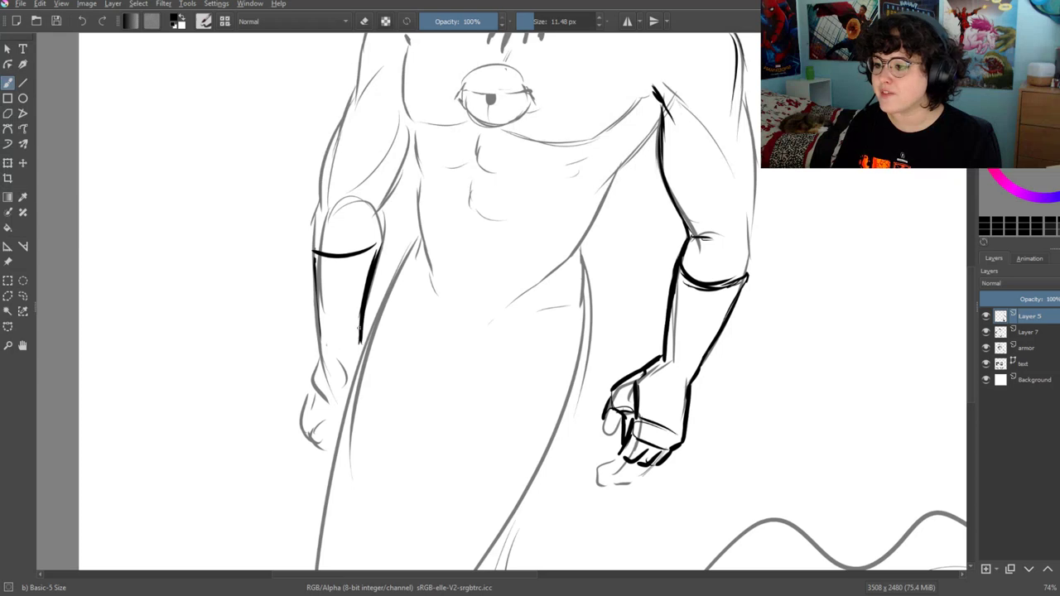
mouse_move(312, 288)
mouse_down()
mouse_move(321, 357)
mouse_move(305, 418)
mouse_up()
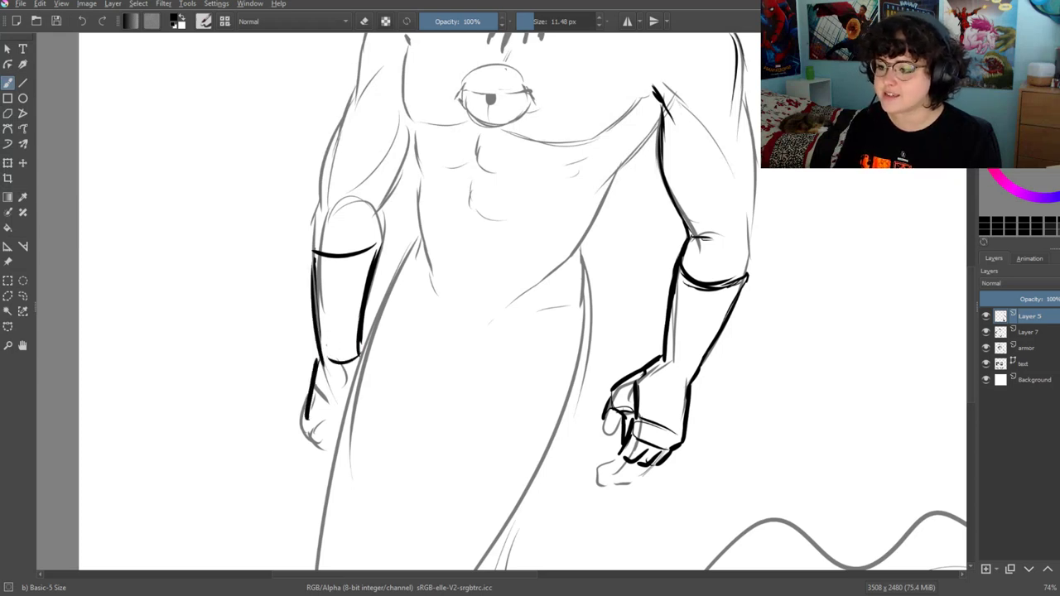
drag(341, 377, 317, 436)
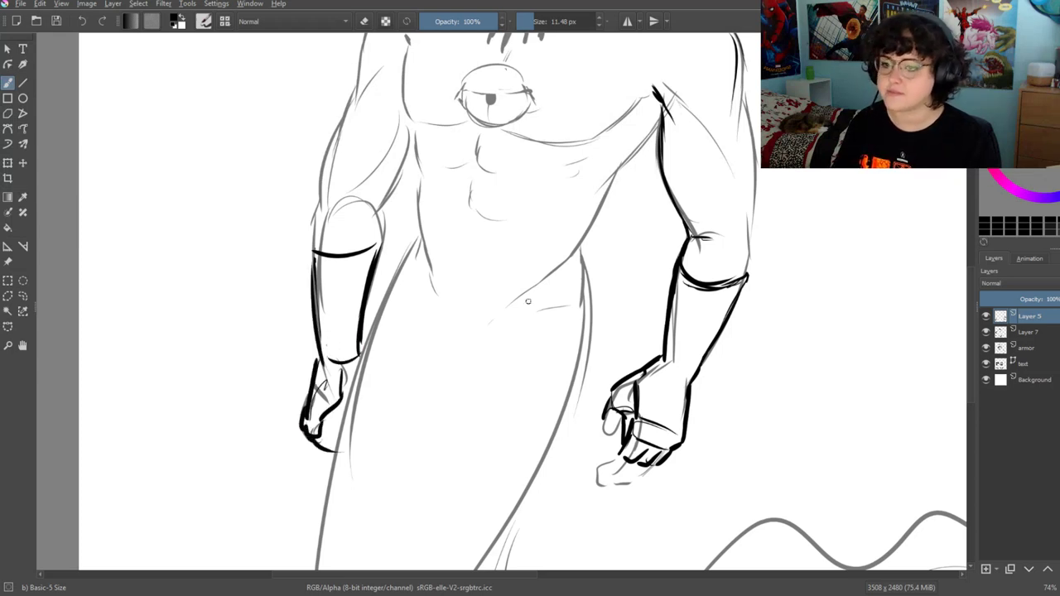
scroll(527, 301, right, 3)
scroll(528, 301, down, 1)
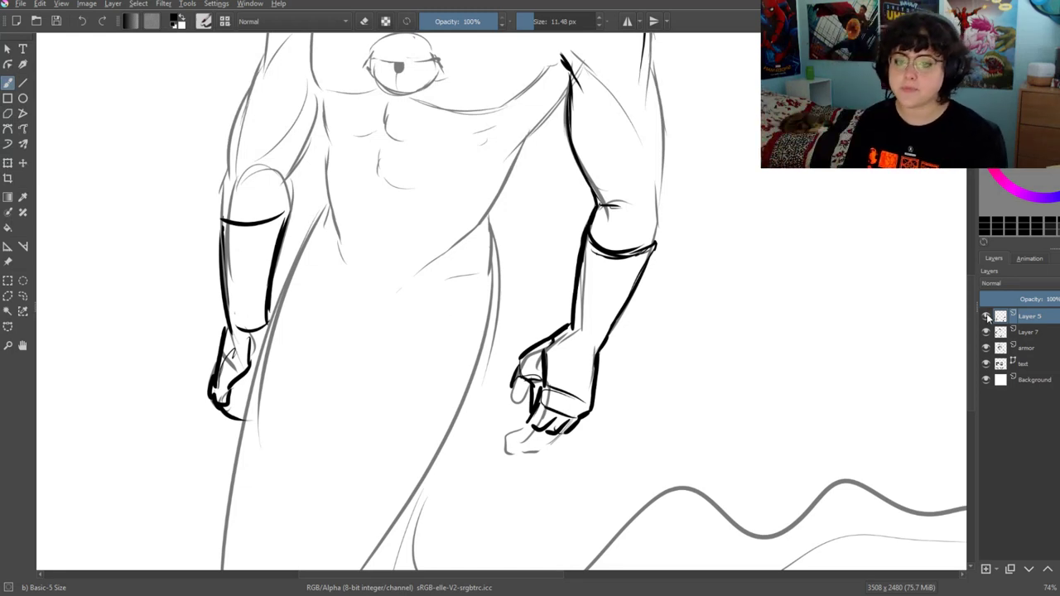
Sketch and reinforce the axe's crescent blade curves toward the hand
drag(399, 296, 453, 432)
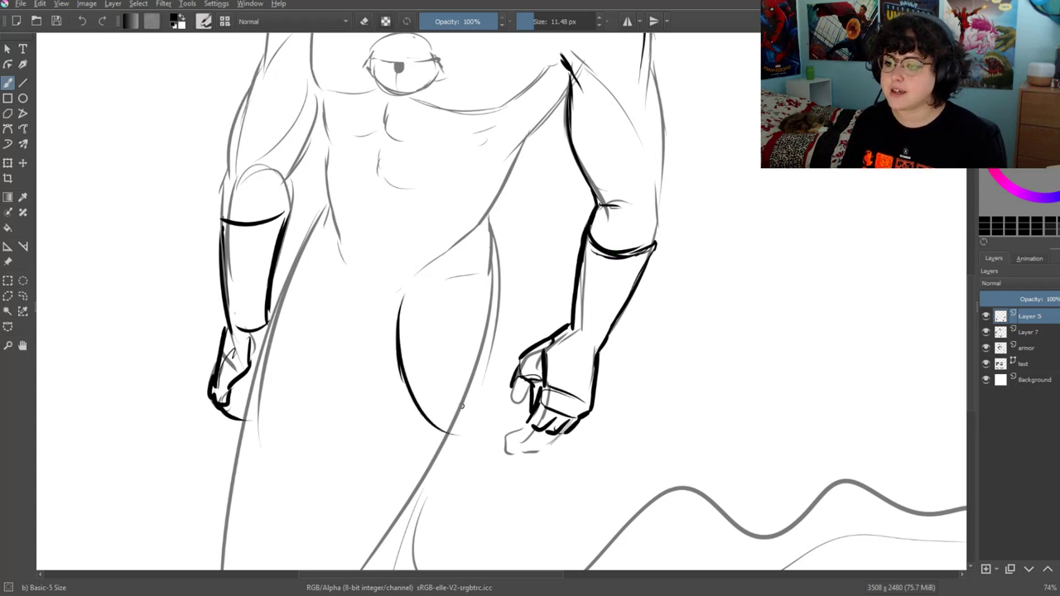
mouse_move(392, 298)
mouse_down()
mouse_move(379, 389)
mouse_move(434, 476)
mouse_up()
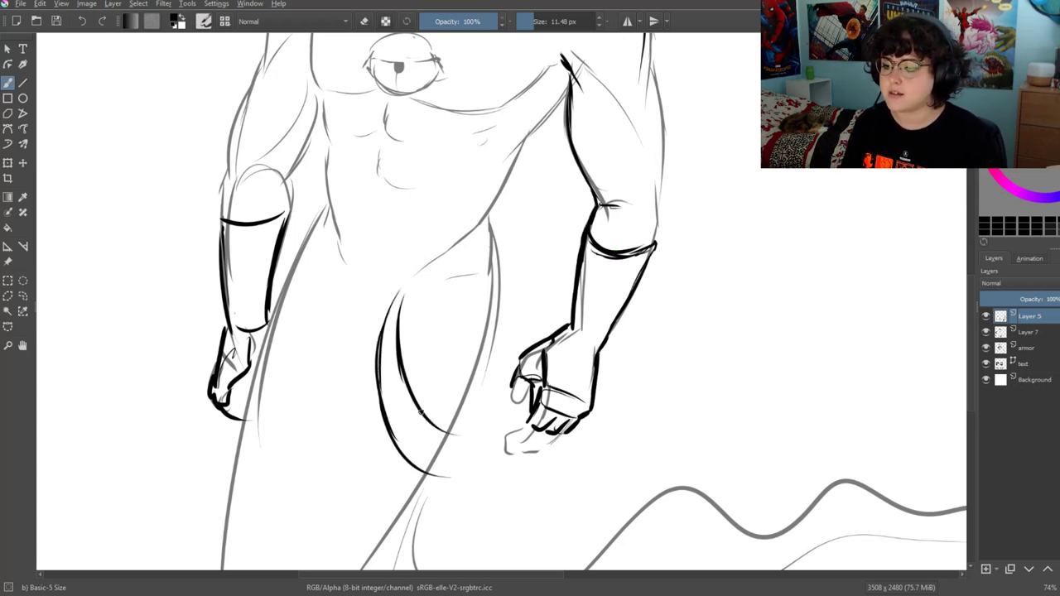
mouse_move(419, 411)
mouse_down()
mouse_move(509, 430)
mouse_move(527, 411)
mouse_up()
drag(438, 475, 507, 454)
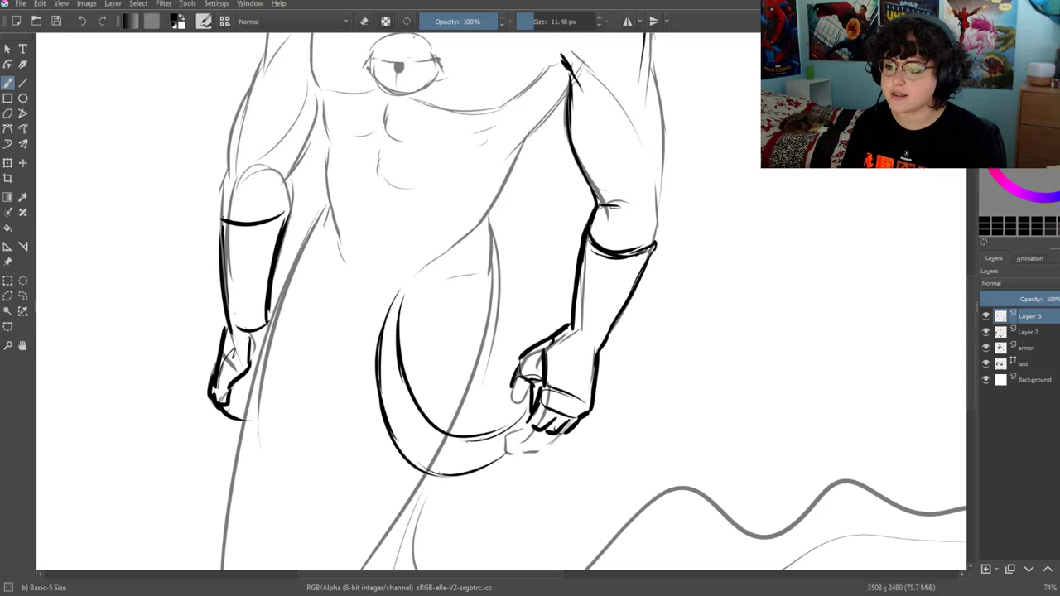
drag(396, 374, 469, 441)
drag(388, 313, 410, 445)
drag(389, 389, 480, 472)
drag(450, 437, 452, 462)
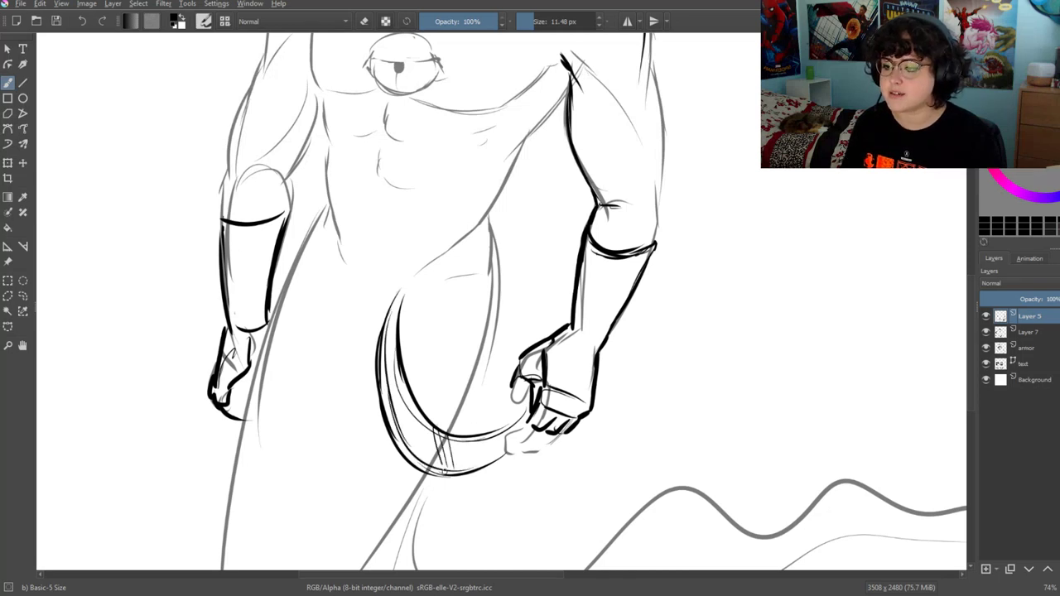
Draw the axe handle through the right hand with a top knob, bold outline and thickened grip
drag(397, 295, 511, 357)
mouse_move(419, 314)
mouse_down()
mouse_move(503, 367)
mouse_move(386, 292)
mouse_move(371, 295)
mouse_up()
mouse_move(379, 273)
mouse_down()
mouse_move(384, 292)
mouse_move(464, 357)
mouse_up()
drag(420, 323, 495, 374)
drag(442, 336, 514, 384)
key(ctrl+z)
key(ctrl+z)
key(ctrl+z)
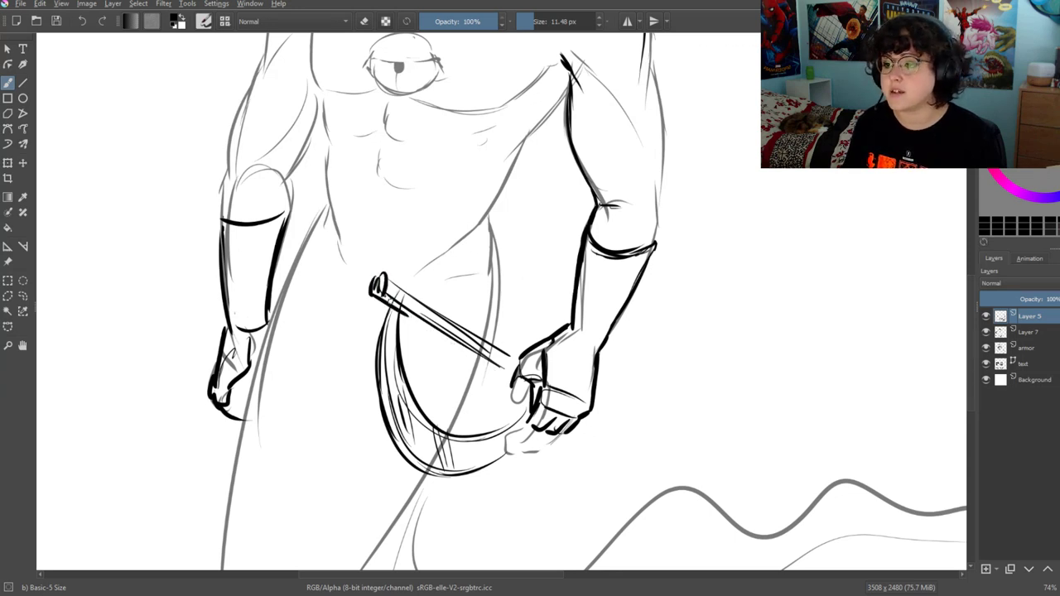
drag(376, 295, 520, 387)
mouse_move(431, 309)
mouse_down()
mouse_move(520, 367)
mouse_move(511, 376)
mouse_up()
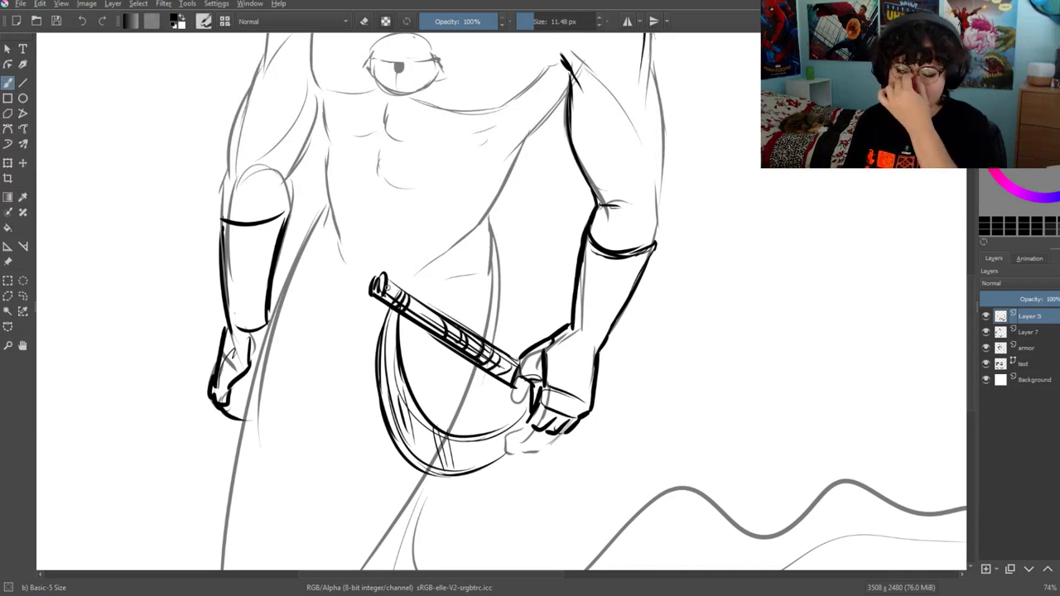
drag(591, 407, 596, 418)
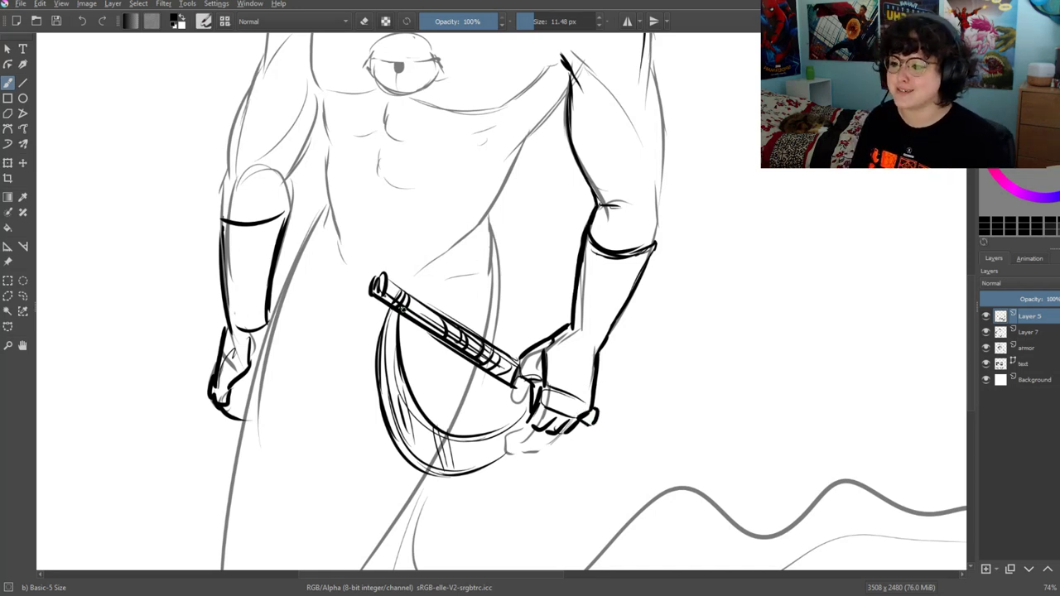
mouse_move(401, 288)
mouse_down()
mouse_move(408, 278)
mouse_move(380, 394)
mouse_up()
Ink lines along the left forearm and sketch a sword hilt at the left hip
drag(457, 250, 504, 246)
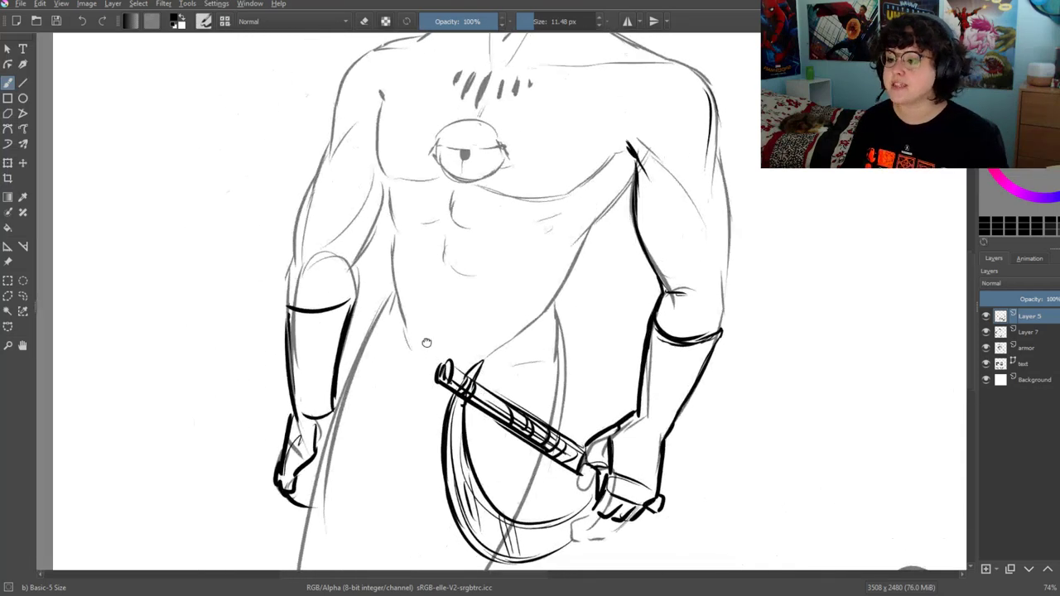
mouse_move(313, 266)
mouse_down()
mouse_move(293, 341)
mouse_move(289, 324)
mouse_up()
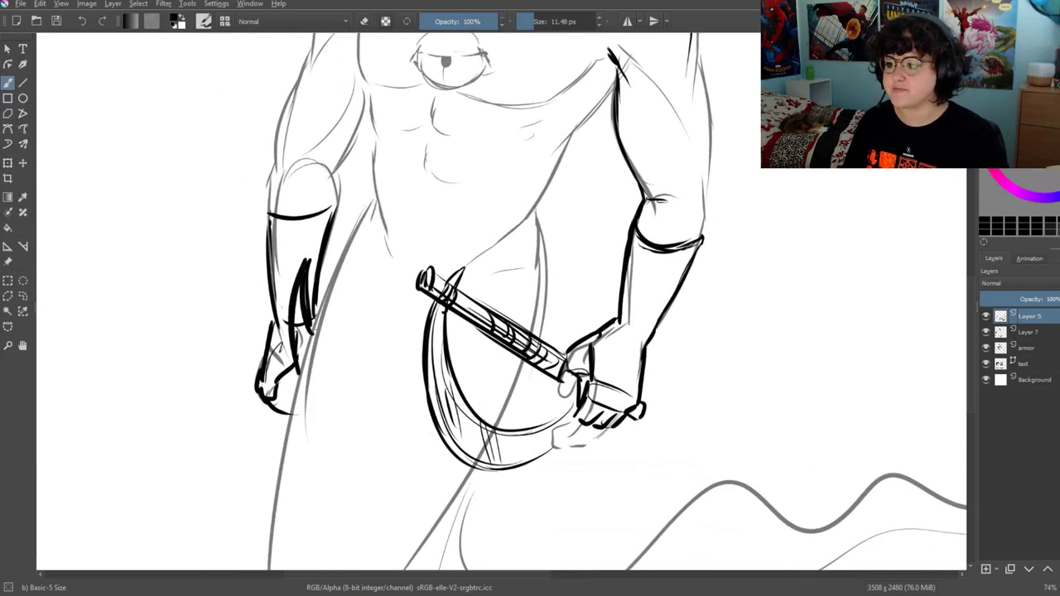
drag(294, 241, 289, 263)
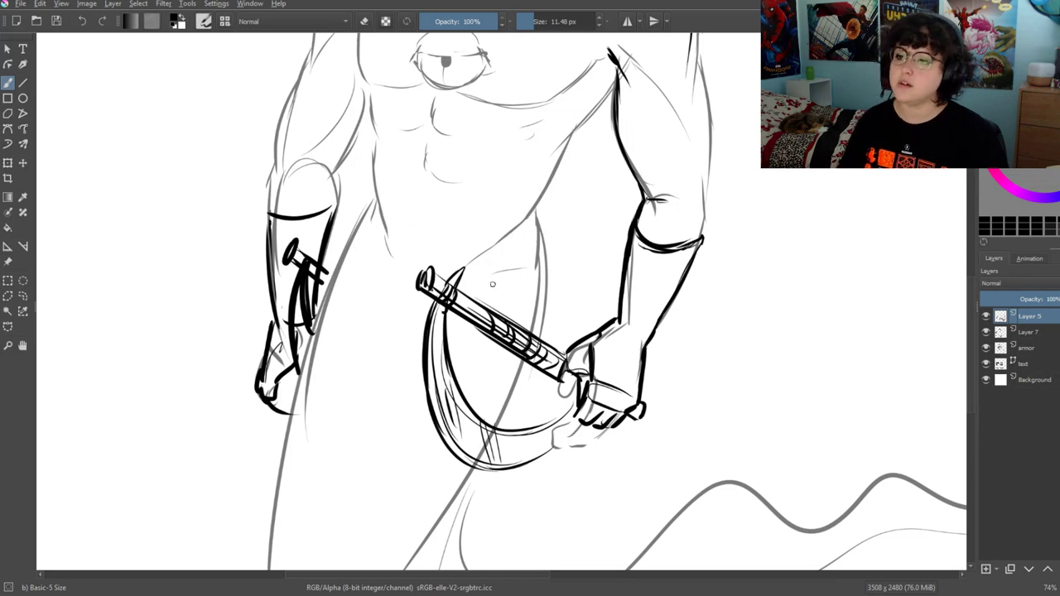
Draw the belt's top and lower edges plus straps from the waist toward the axe
drag(540, 246, 461, 250)
drag(544, 274, 458, 283)
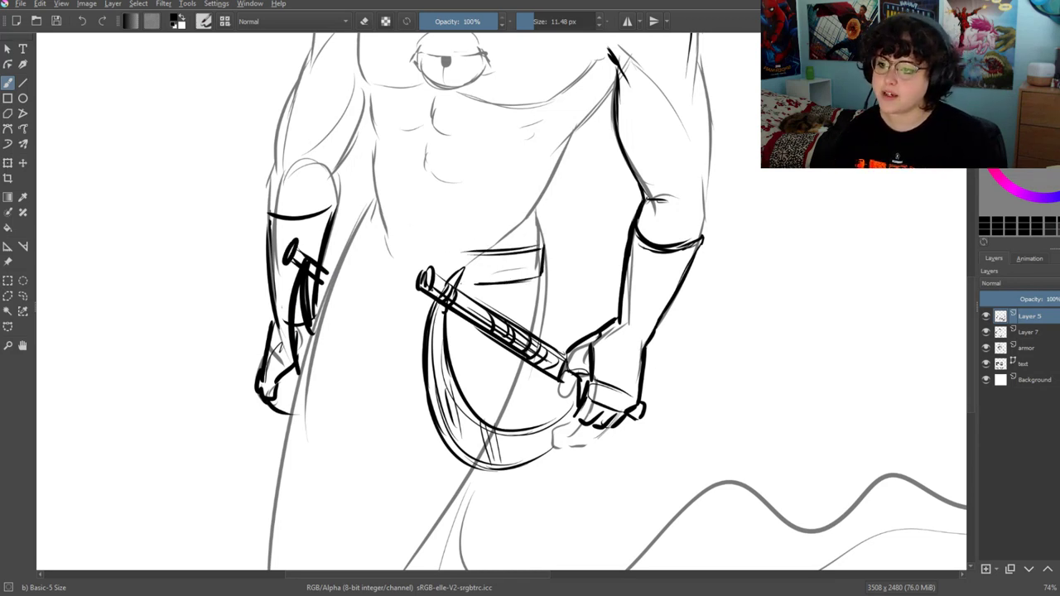
drag(487, 249, 342, 240)
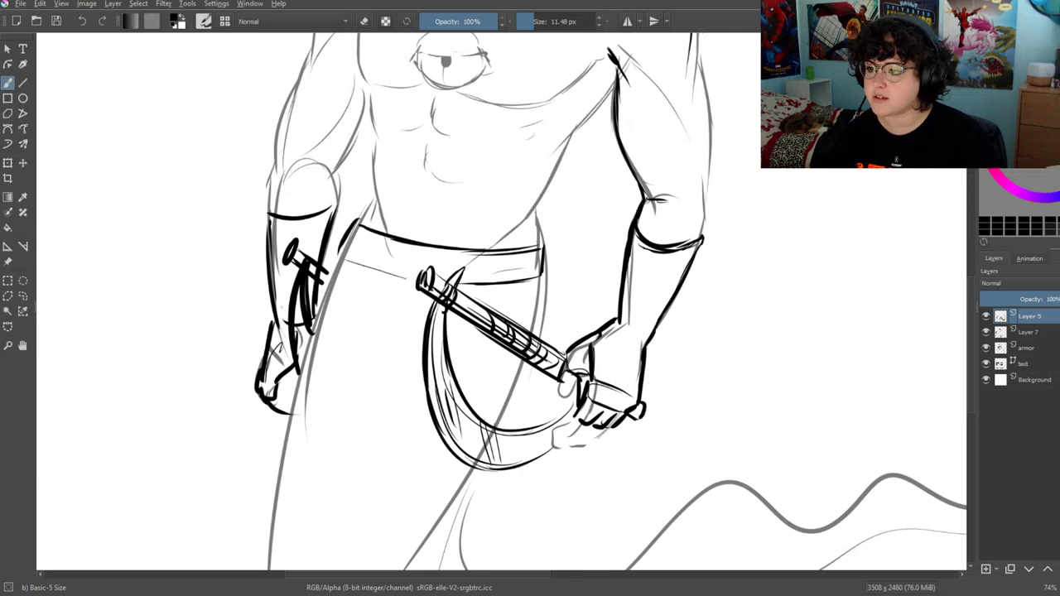
drag(418, 280, 338, 250)
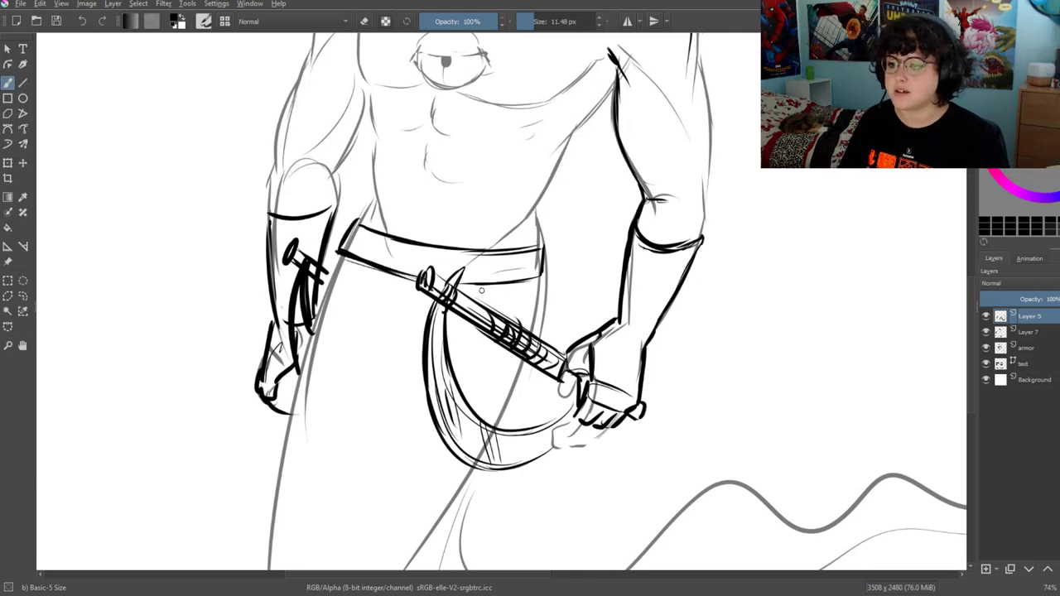
drag(363, 266, 323, 289)
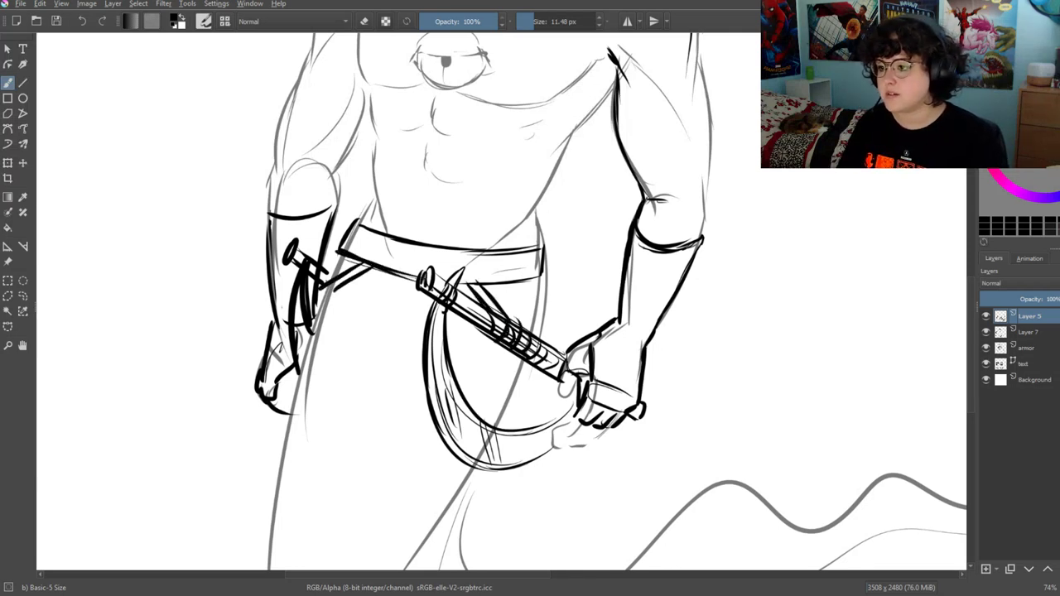
Sketch an oval buckle on the belt and trim it with the eraser
mouse_move(436, 267)
mouse_down()
mouse_move(419, 235)
mouse_move(394, 233)
mouse_move(406, 285)
mouse_move(439, 240)
mouse_move(404, 267)
mouse_up()
click(364, 21)
click(362, 19)
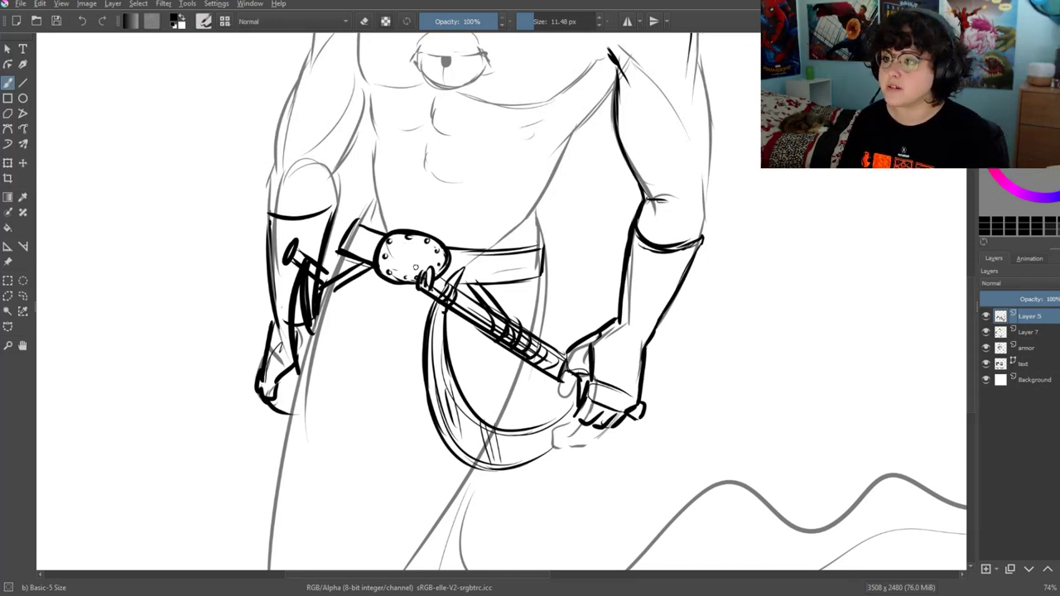
scroll(433, 161, up, 3)
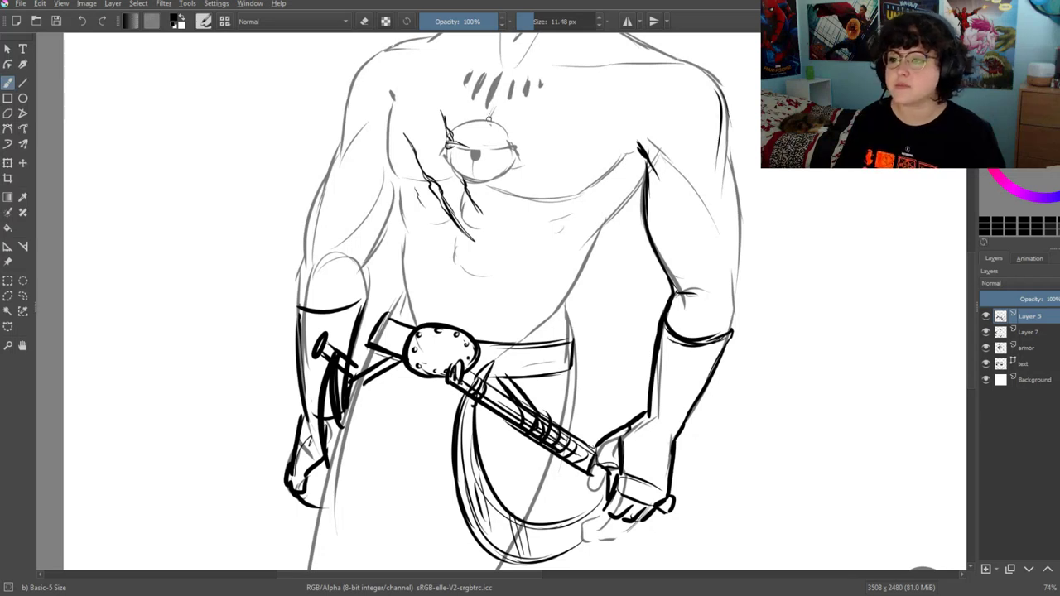
Ink the vest's centre line, left-side edges and bottom edge across the waist
drag(490, 168, 512, 264)
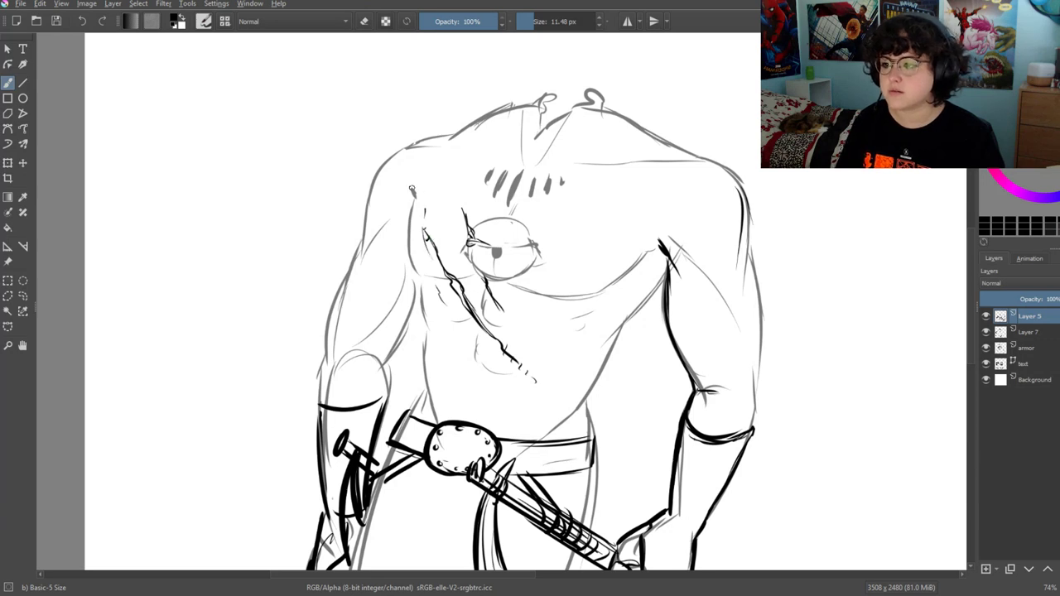
drag(409, 195, 406, 270)
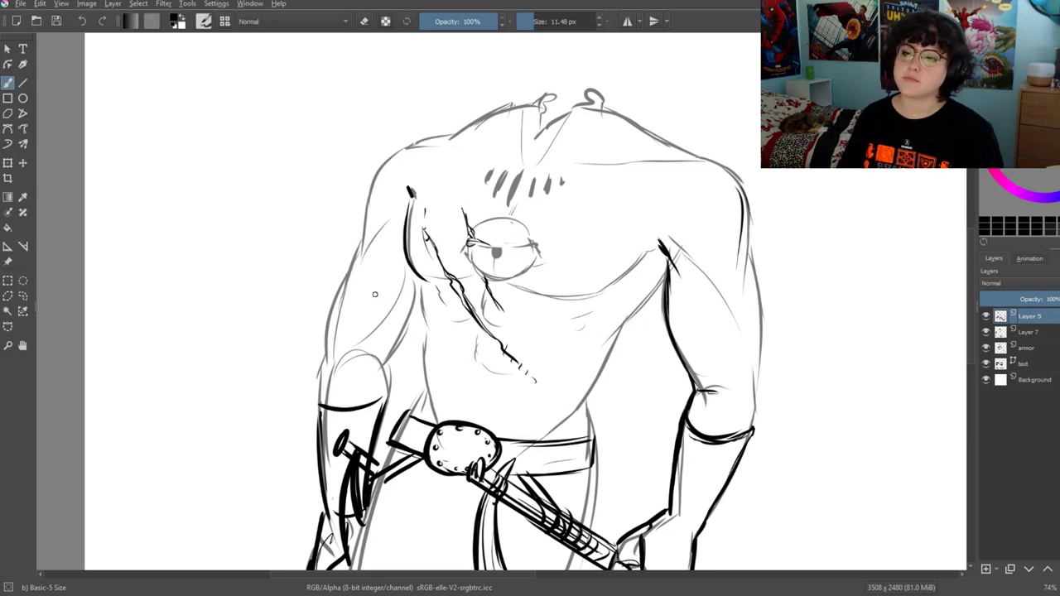
key(ctrl+z)
drag(523, 252, 508, 239)
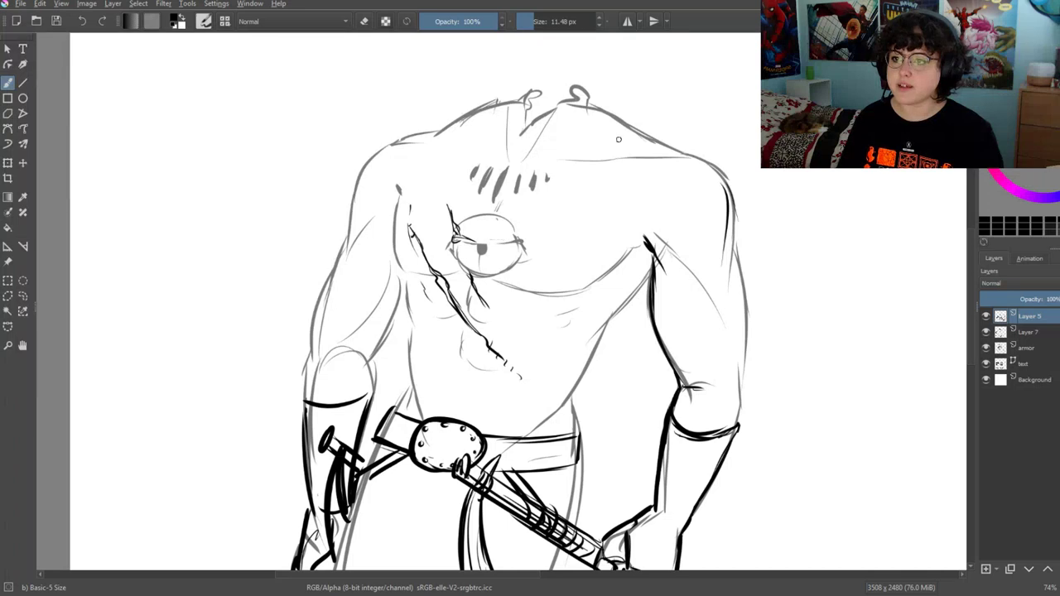
drag(609, 117, 584, 183)
drag(556, 222, 552, 373)
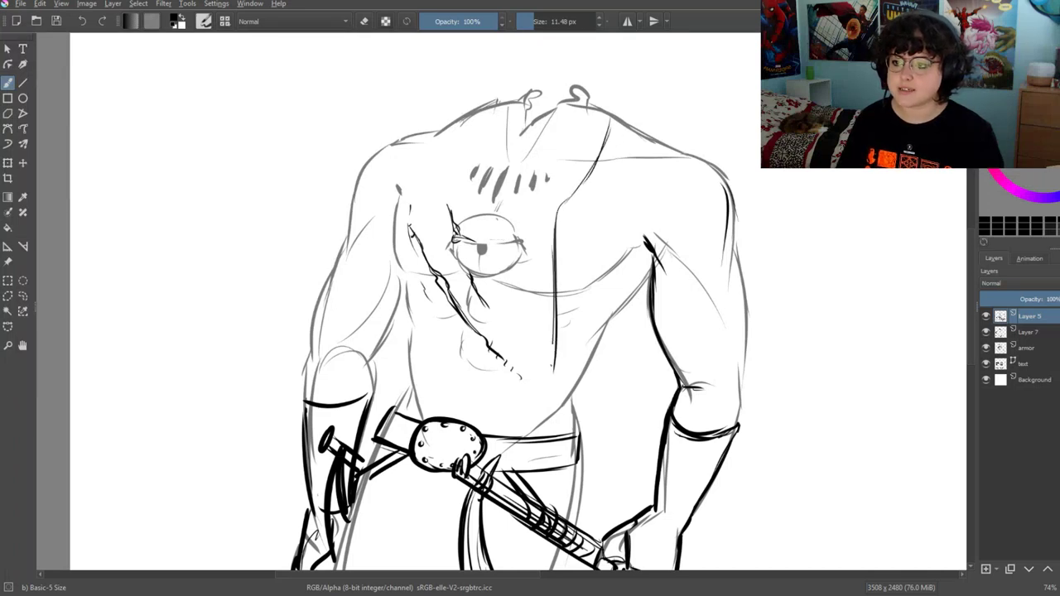
mouse_move(444, 138)
mouse_down()
mouse_move(421, 240)
mouse_move(414, 389)
mouse_up()
drag(390, 226, 377, 362)
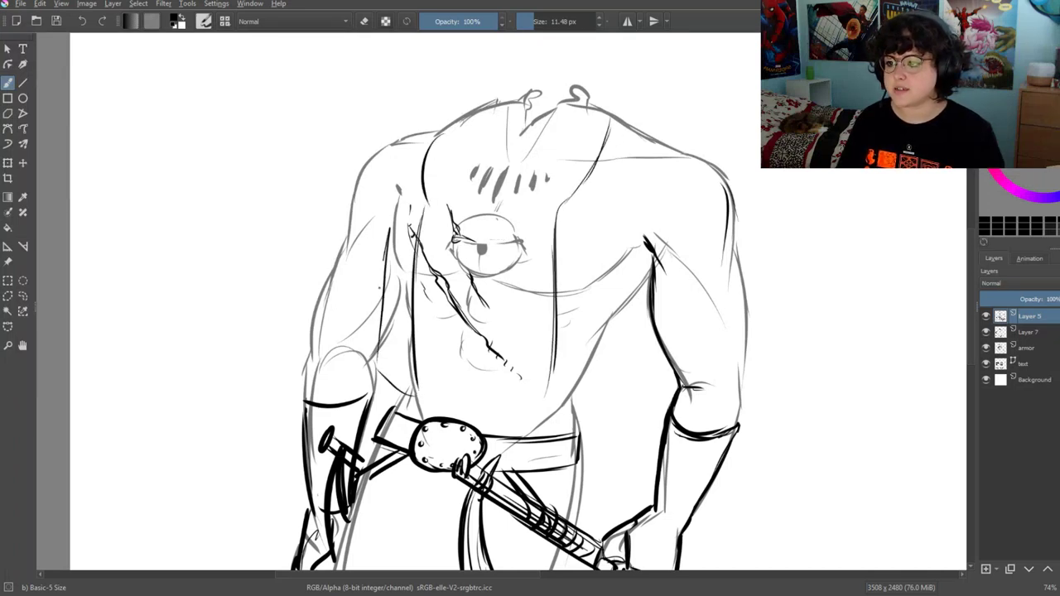
drag(392, 202, 389, 382)
drag(650, 375, 548, 394)
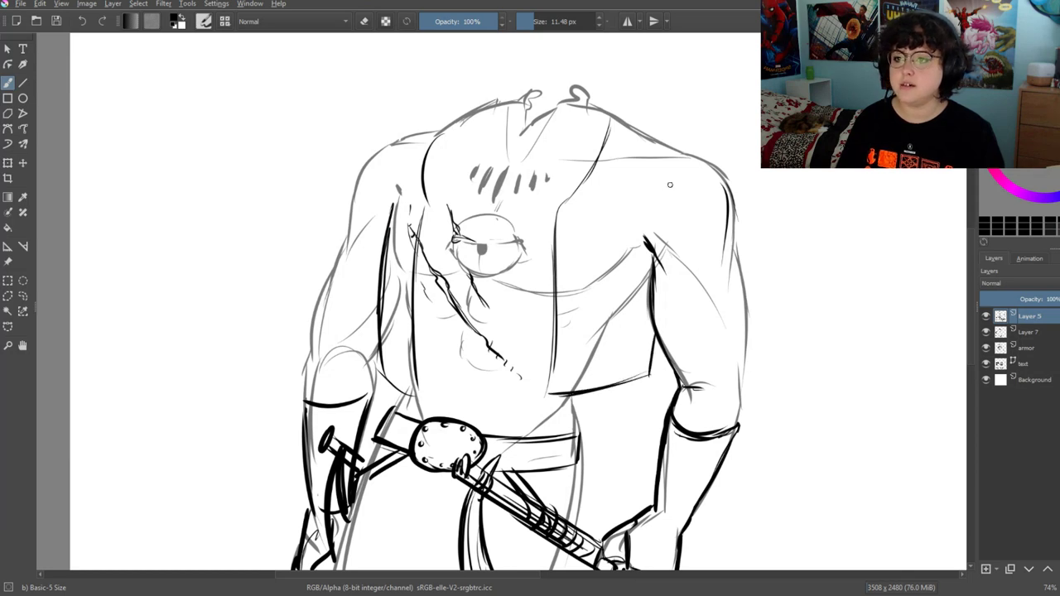
Ink the vest edges along the right shoulder and upper-left chest, undoing a thick curved stroke
drag(692, 153, 644, 274)
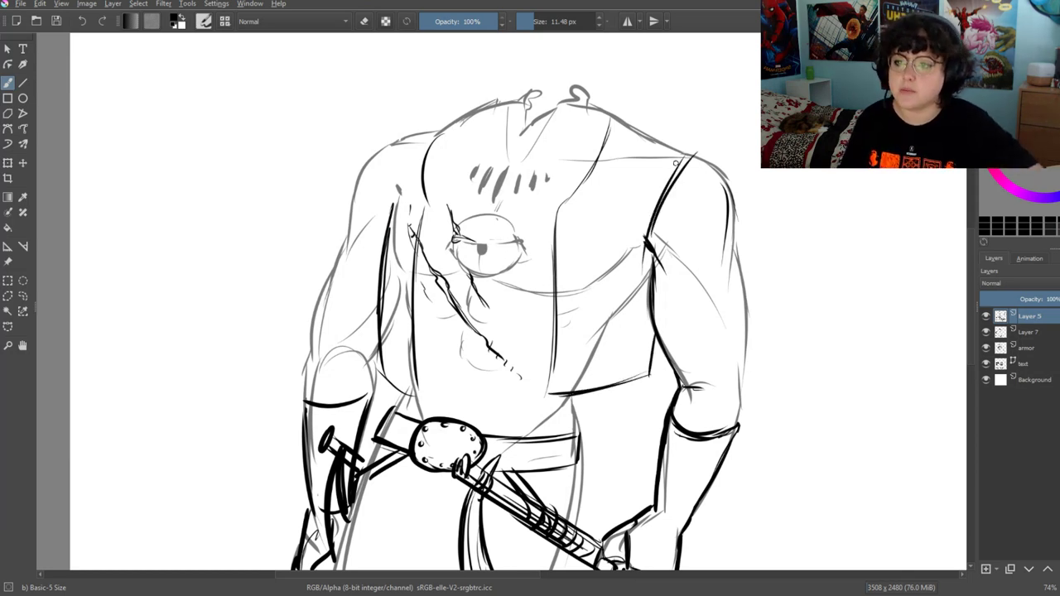
drag(675, 163, 692, 167)
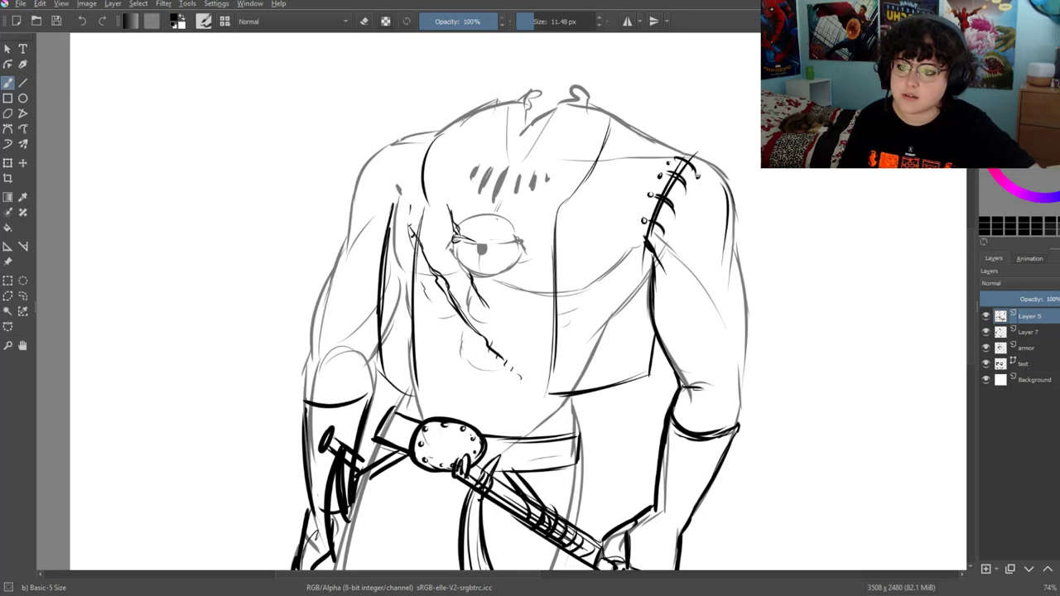
mouse_move(704, 156)
mouse_down()
mouse_move(743, 220)
mouse_move(756, 303)
mouse_up()
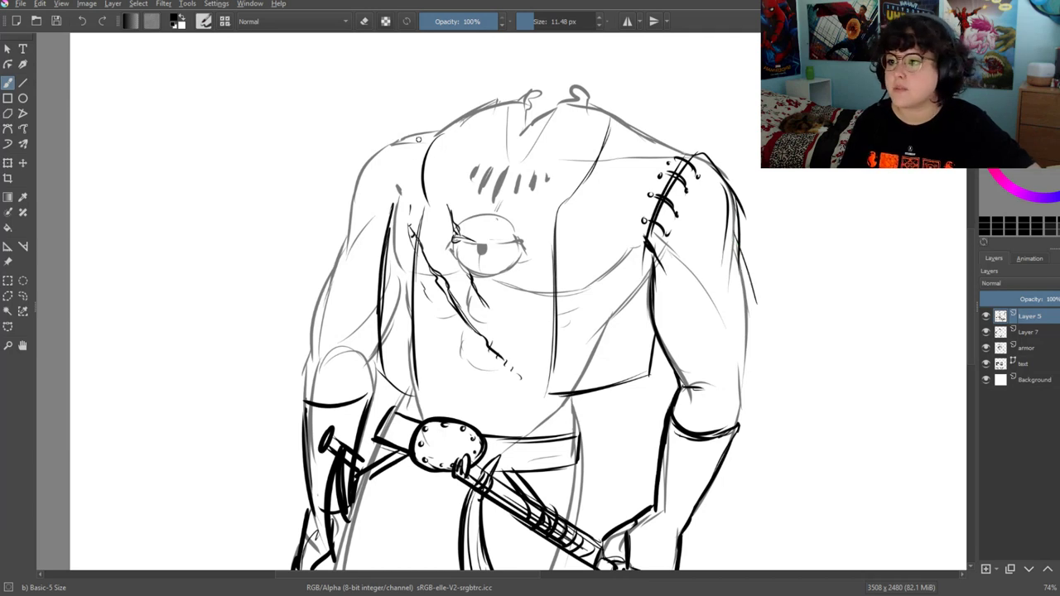
drag(399, 189, 417, 142)
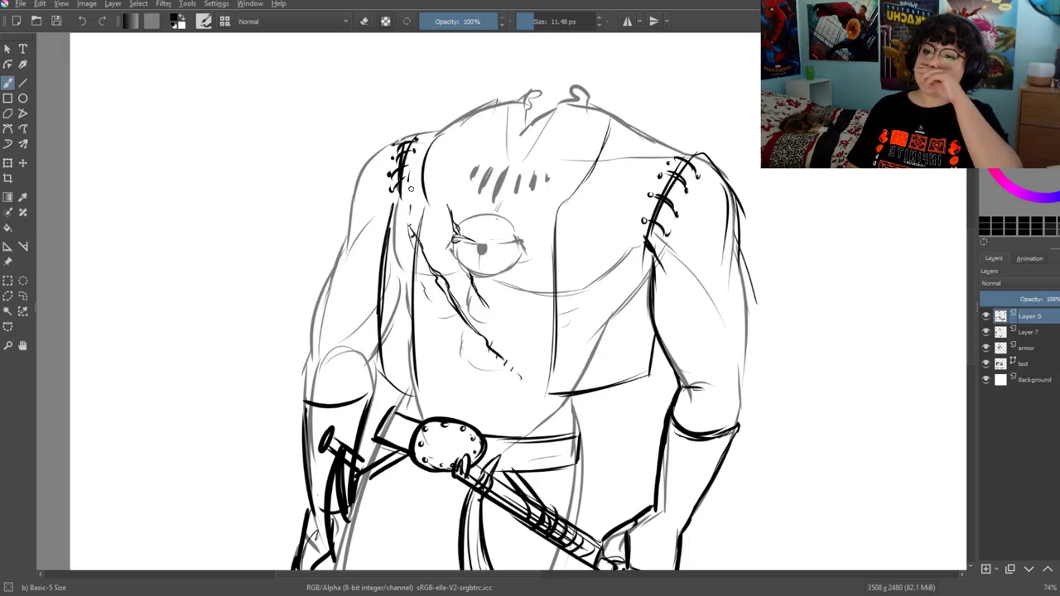
mouse_move(607, 114)
mouse_down()
mouse_move(597, 158)
mouse_move(626, 138)
mouse_move(589, 197)
mouse_up()
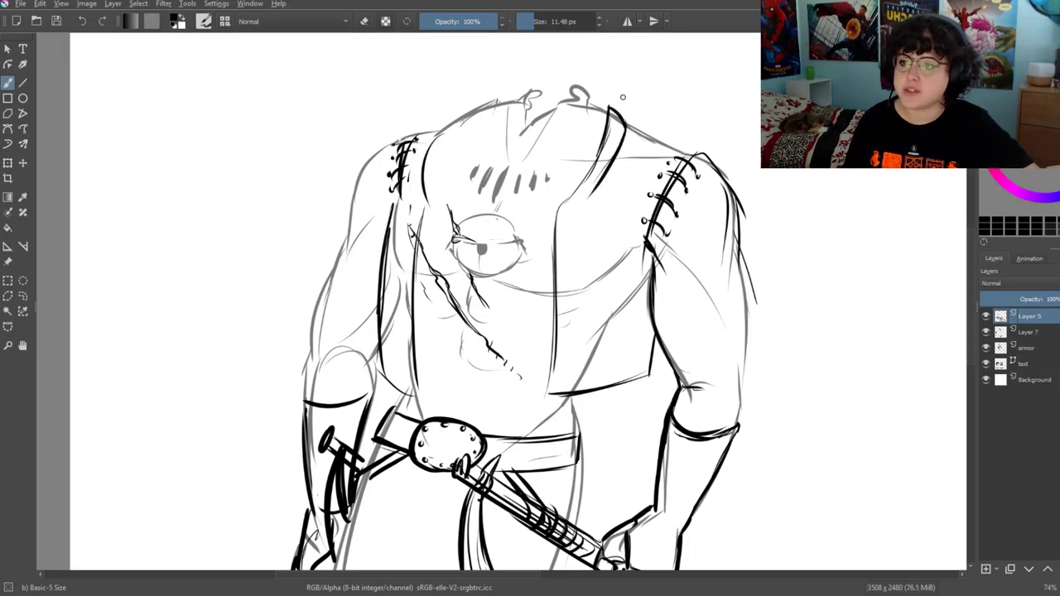
key(ctrl+z)
key(ctrl+z)
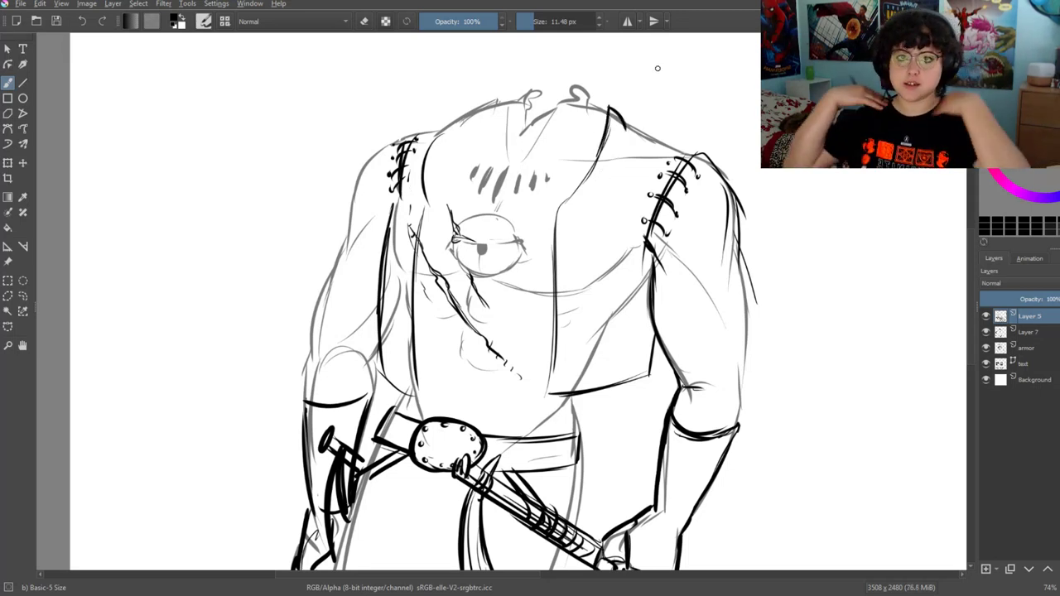
Ink the curved lapels, the left shoulder vest edge and the small strap tab on the chest
drag(609, 107, 627, 161)
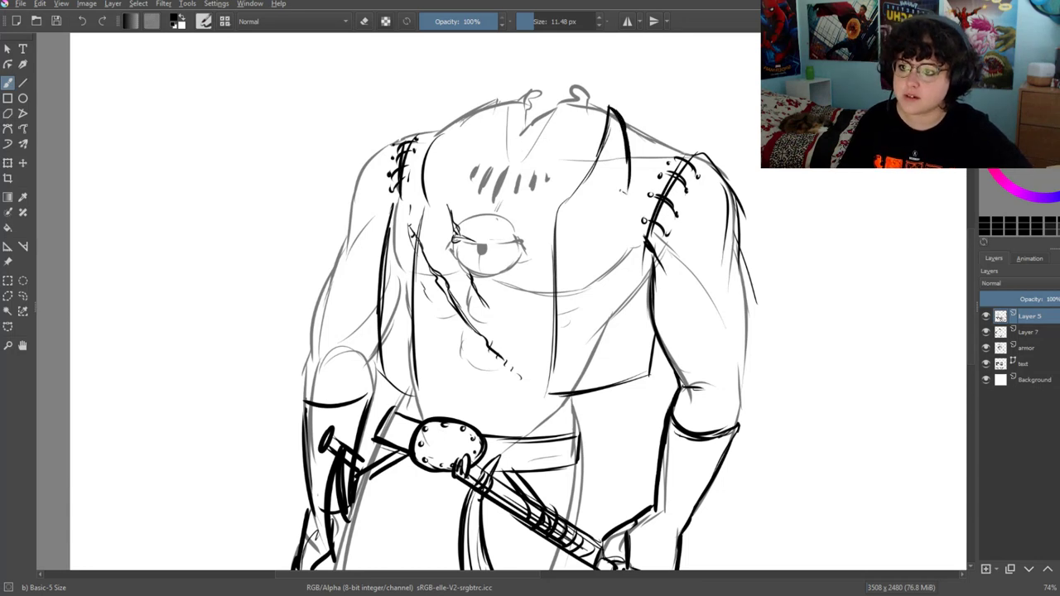
drag(578, 192, 554, 258)
drag(596, 168, 562, 215)
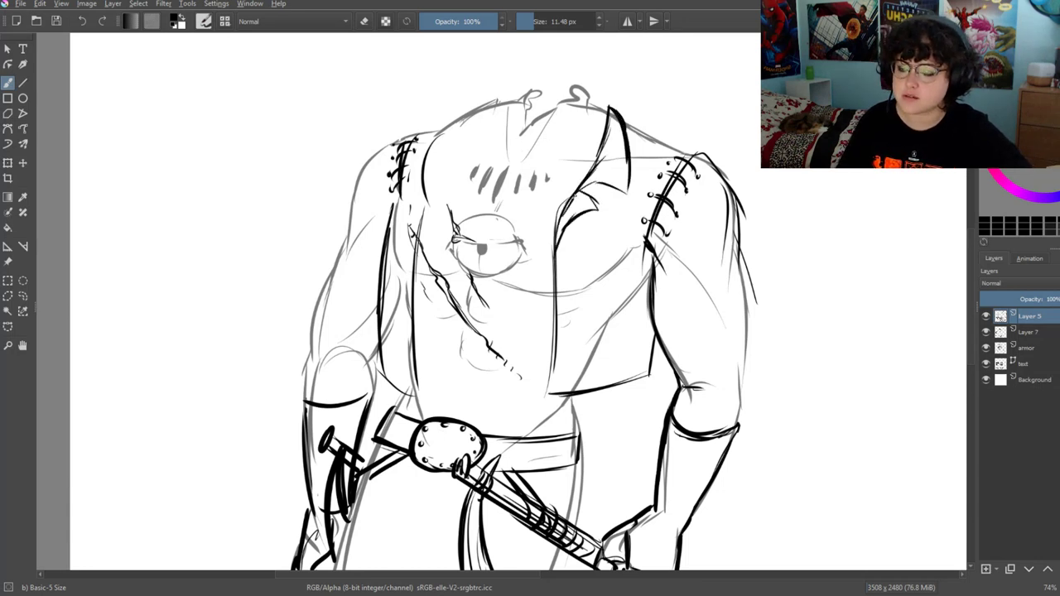
mouse_move(464, 107)
mouse_down()
mouse_move(414, 158)
mouse_move(422, 176)
mouse_up()
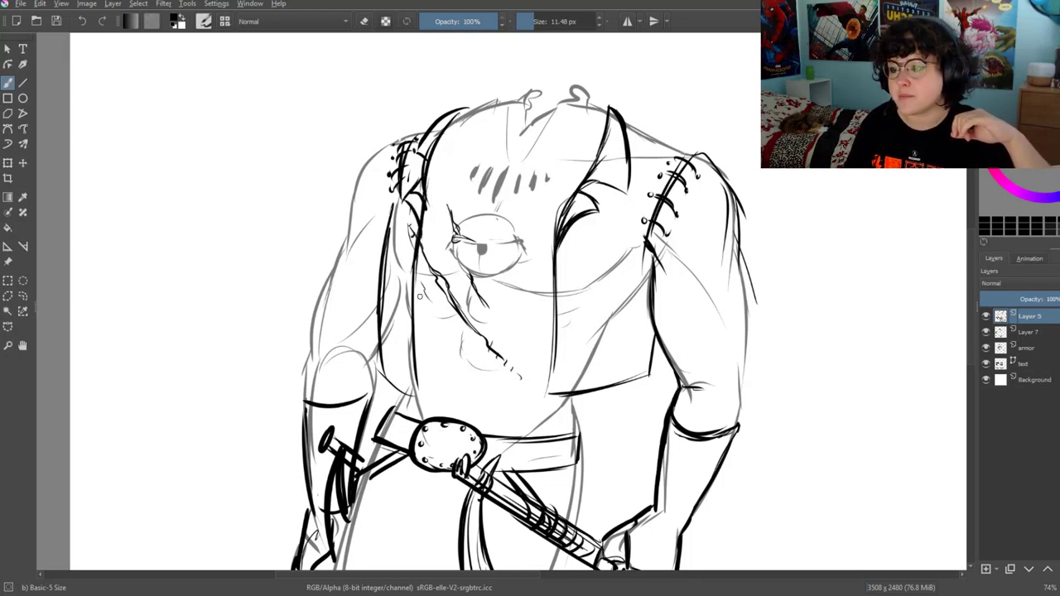
drag(621, 131, 688, 152)
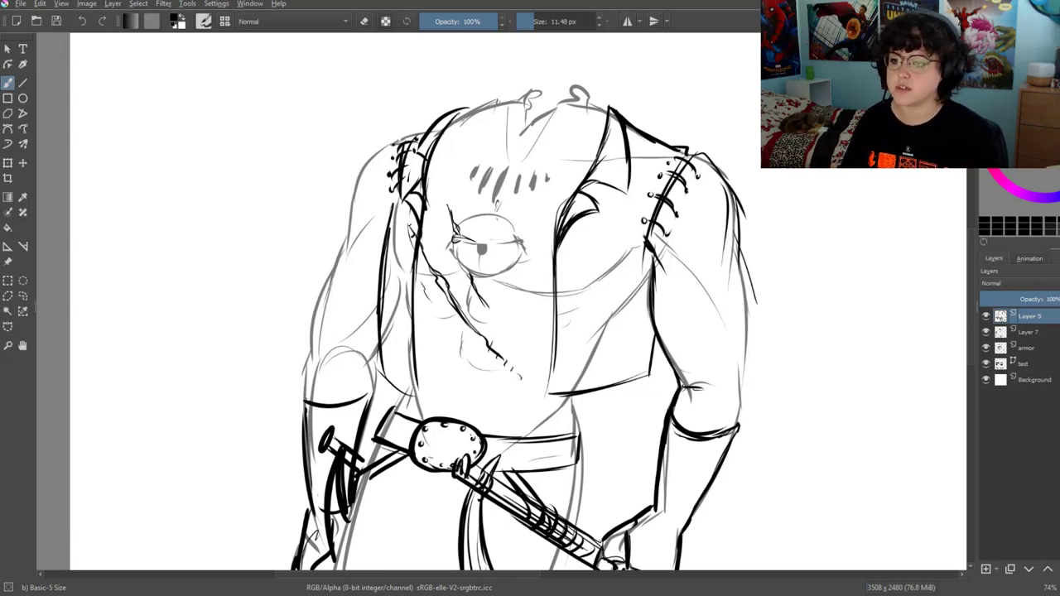
mouse_move(561, 223)
mouse_down()
mouse_move(552, 283)
mouse_move(526, 323)
mouse_up()
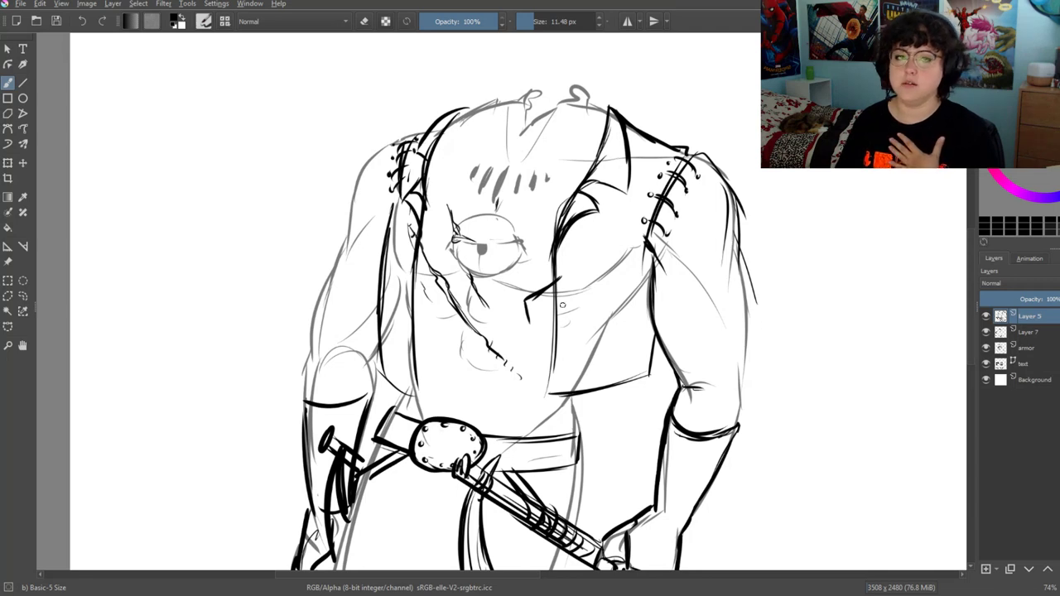
drag(562, 306, 528, 320)
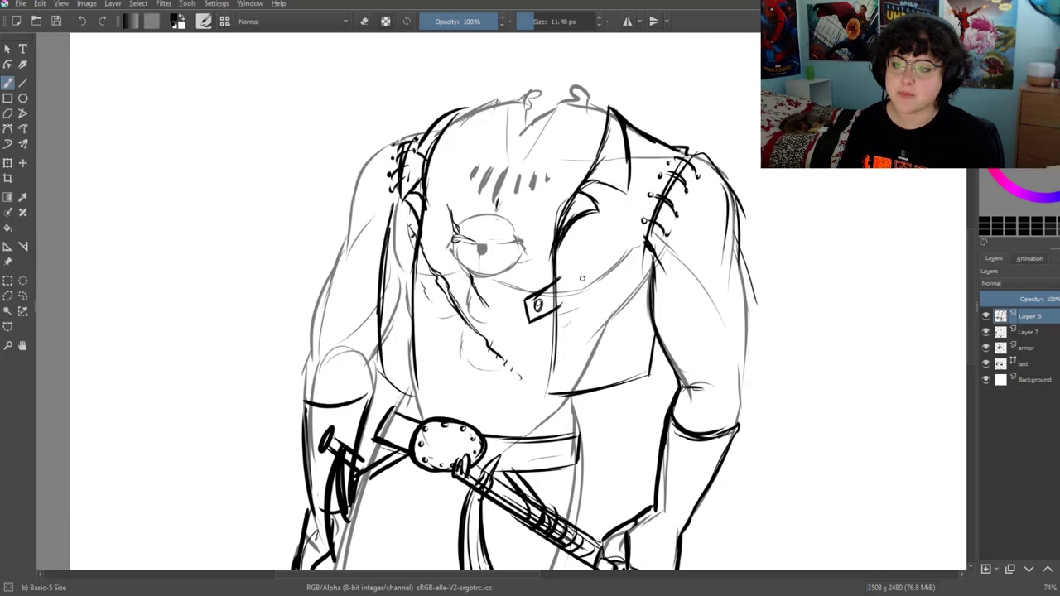
Erase stray strokes along the left arm and save the document with Ctrl+S
click(364, 21)
mouse_move(385, 277)
mouse_down()
mouse_move(372, 330)
mouse_move(386, 382)
mouse_up()
click(363, 21)
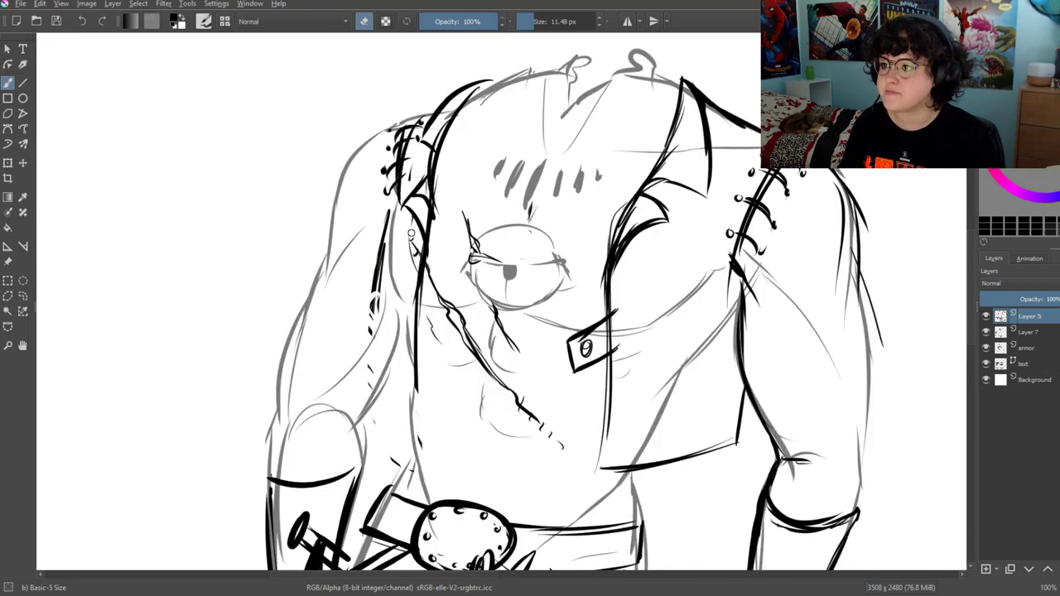
scroll(404, 211, up, 1)
scroll(412, 233, up, 1)
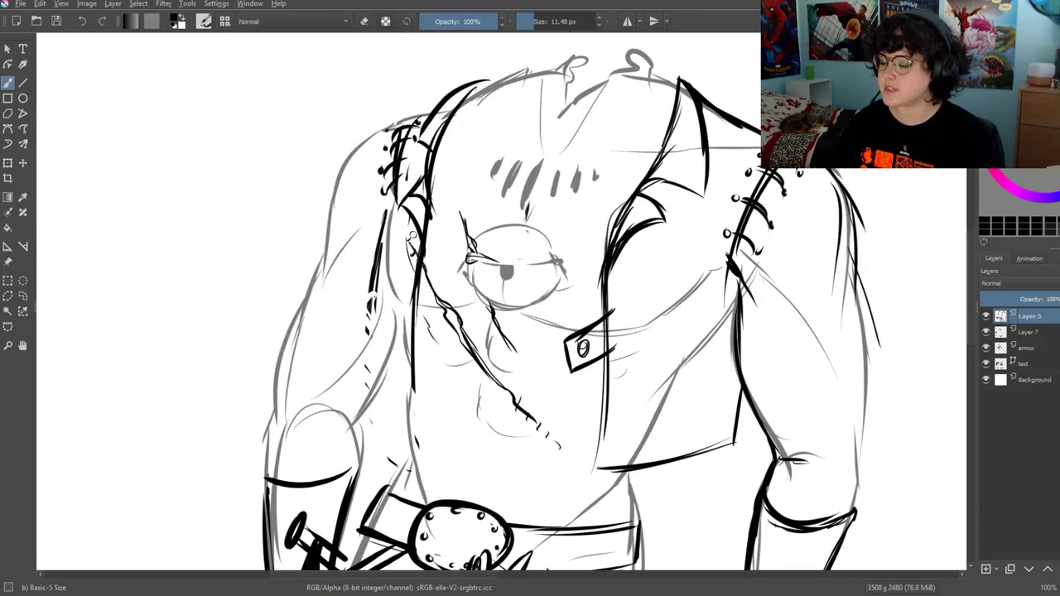
key(ctrl+s)
Ink the ragged left arm and torso edge, hatch the lower right torso, and fit the page
mouse_move(385, 214)
mouse_down()
mouse_move(360, 324)
mouse_move(415, 438)
mouse_move(410, 452)
mouse_up()
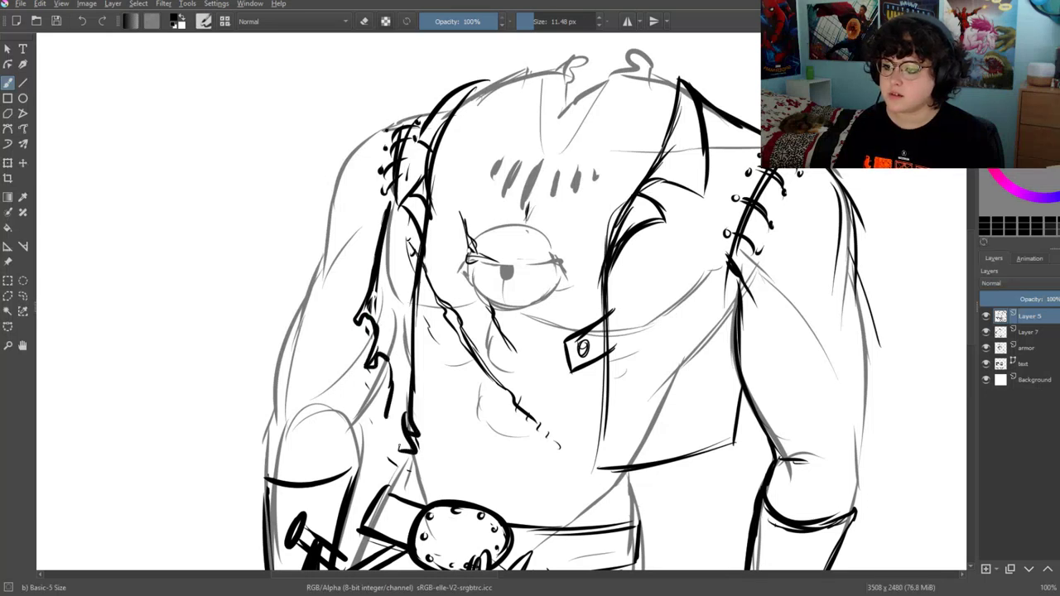
drag(394, 391, 399, 445)
drag(396, 389, 380, 327)
drag(709, 422, 697, 447)
mouse_move(719, 390)
mouse_down()
mouse_move(703, 448)
mouse_move(692, 452)
mouse_up()
drag(542, 383, 524, 366)
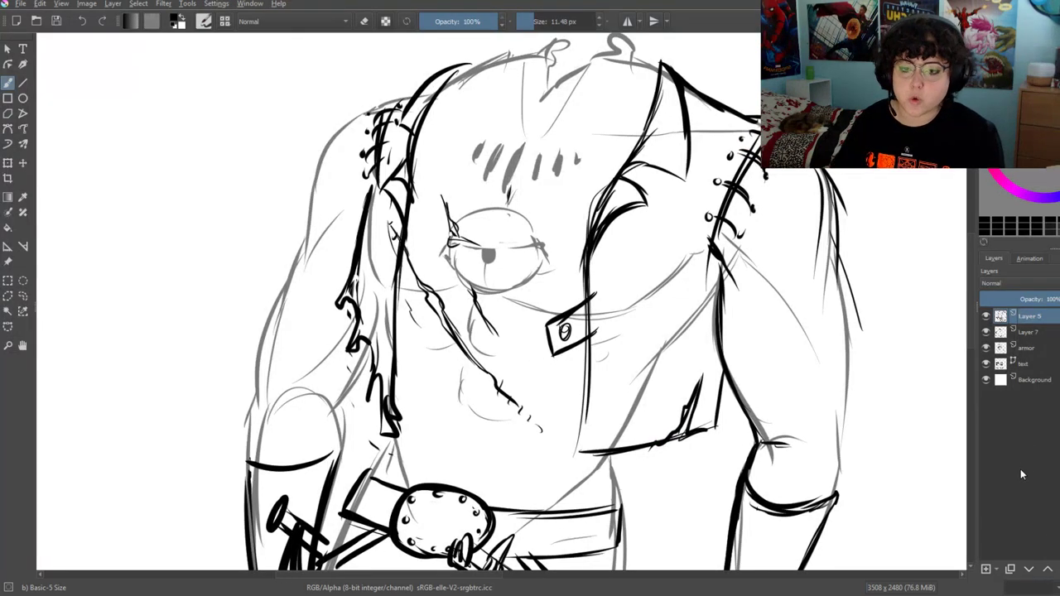
key(ctrl+shift+0)
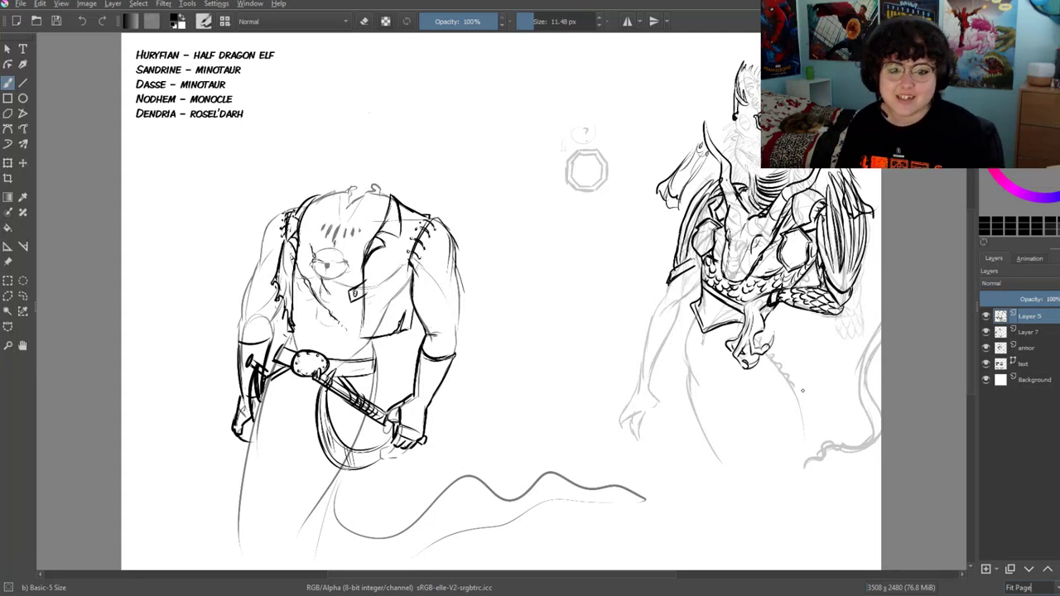
Zoom in on the left figure's torso and sketch a curve across the head area
click(7, 345)
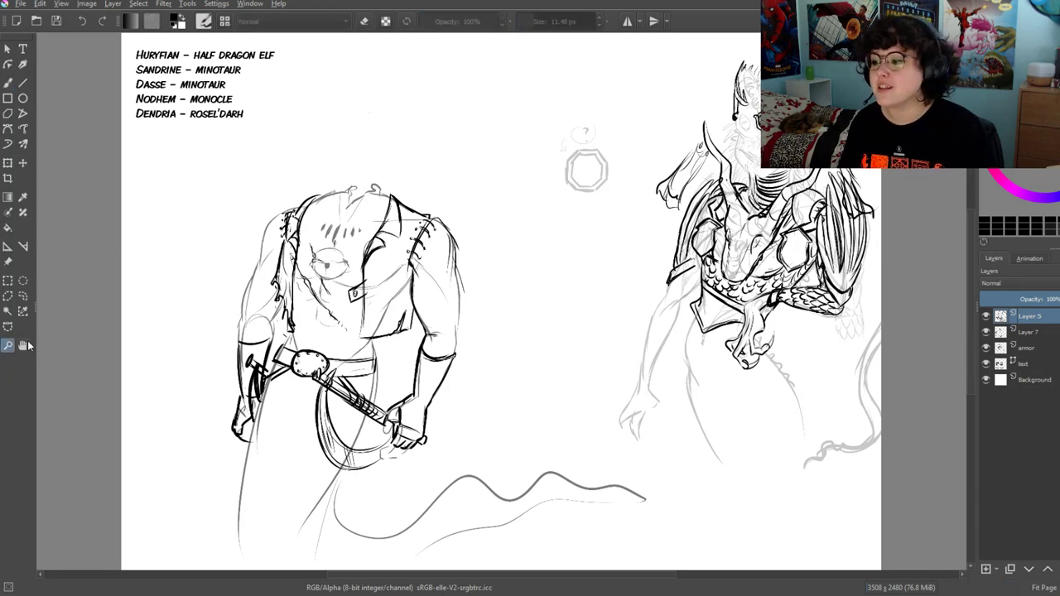
click(334, 240)
click(579, 313)
drag(407, 334, 481, 259)
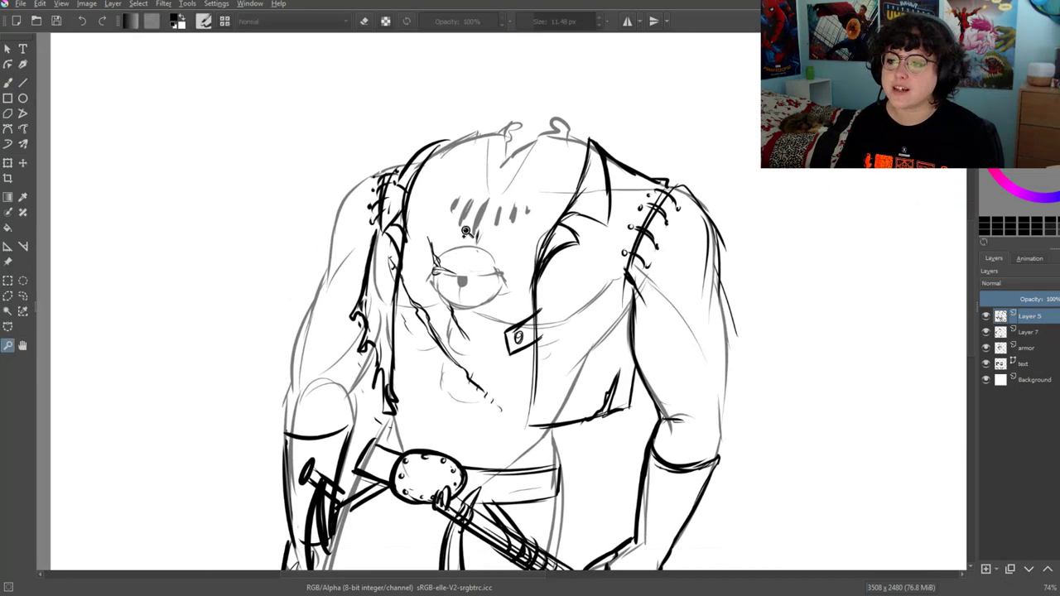
key(b)
drag(583, 148, 510, 176)
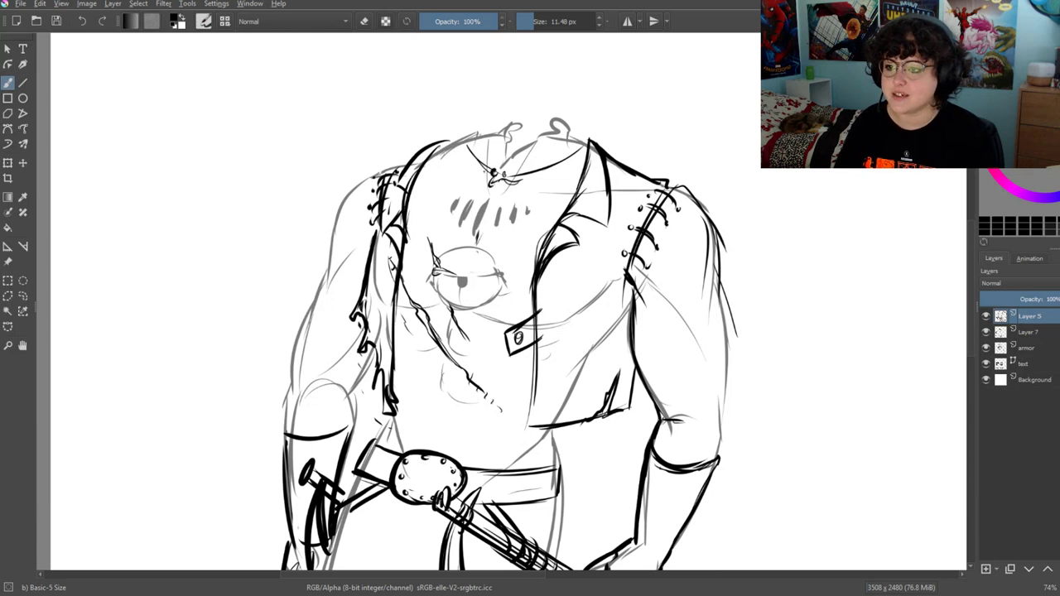
mouse_move(560, 142)
mouse_down()
mouse_move(587, 202)
mouse_move(538, 244)
mouse_move(512, 241)
mouse_move(464, 207)
mouse_move(512, 179)
mouse_move(551, 196)
mouse_move(609, 176)
mouse_move(629, 238)
mouse_up()
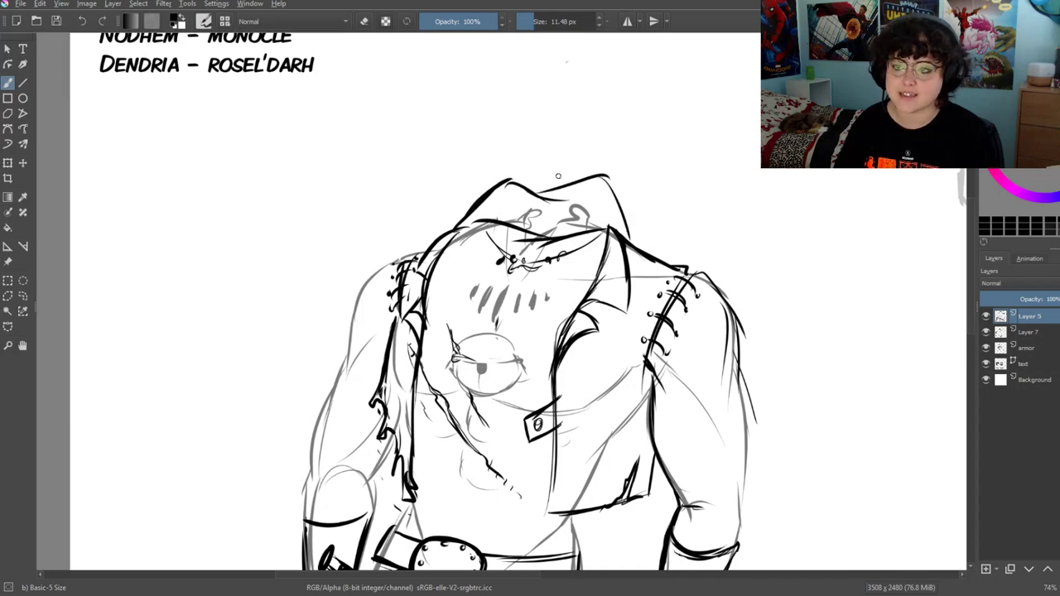
Sketch and ink the collar over the shoulders, undoing the stray arc extensions
mouse_move(520, 182)
mouse_down()
mouse_move(622, 155)
mouse_move(672, 233)
mouse_up()
drag(549, 149, 490, 187)
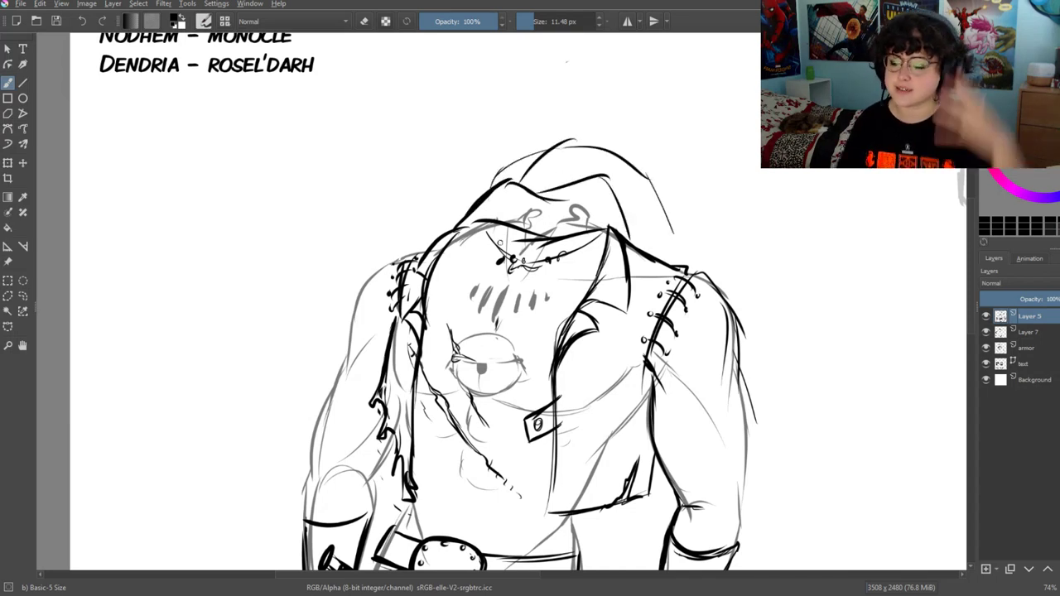
key(ctrl+z)
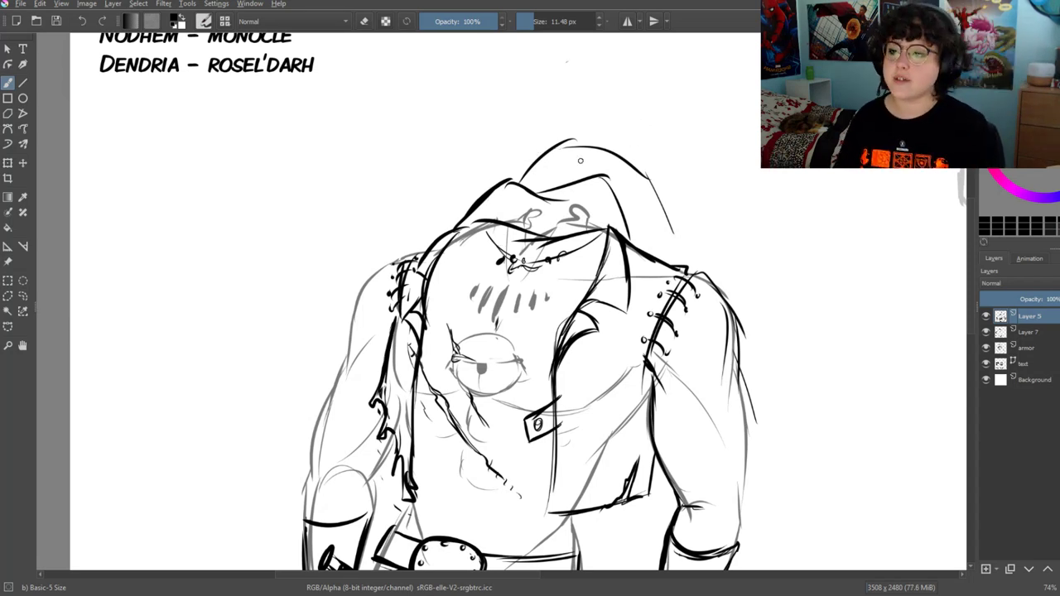
key(ctrl+z)
drag(458, 268, 471, 275)
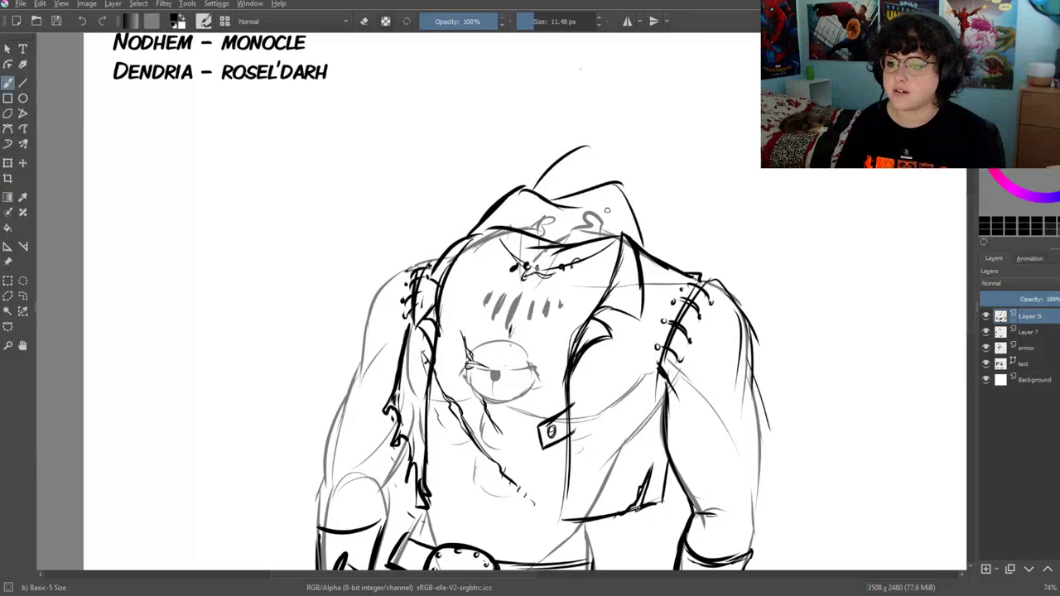
drag(631, 189, 654, 232)
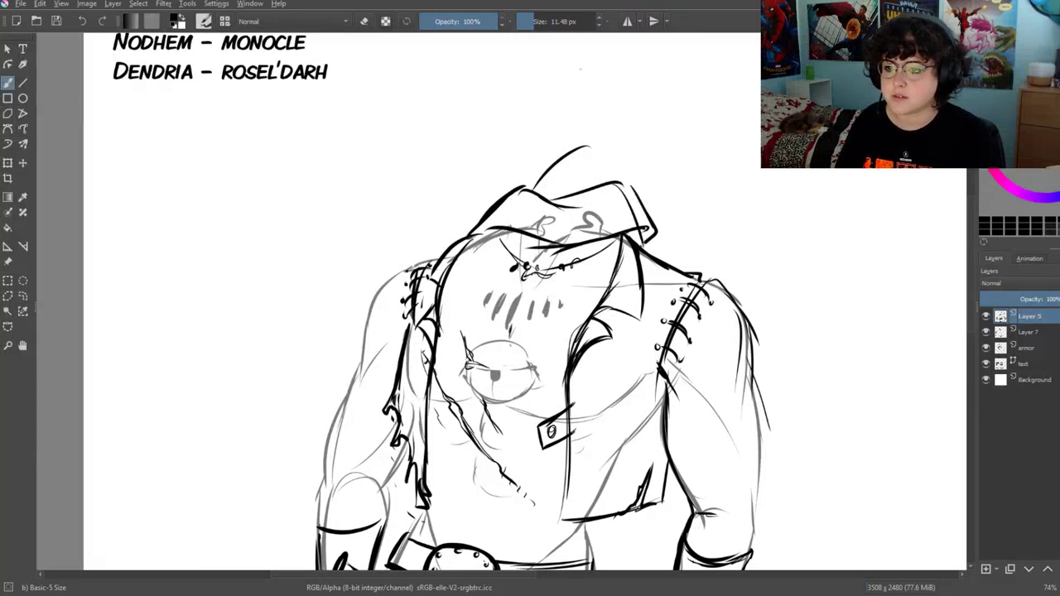
mouse_move(610, 188)
mouse_down()
mouse_move(485, 208)
mouse_move(453, 245)
mouse_up()
Darken the six short hatch marks above the chest eye into bold strokes
key(e)
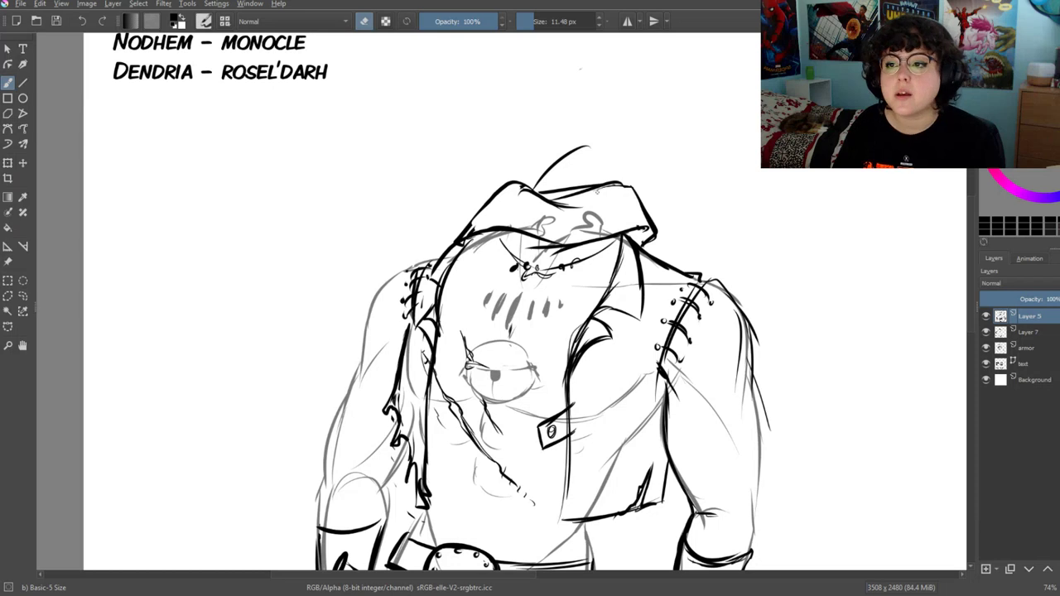
key(e)
key(e)
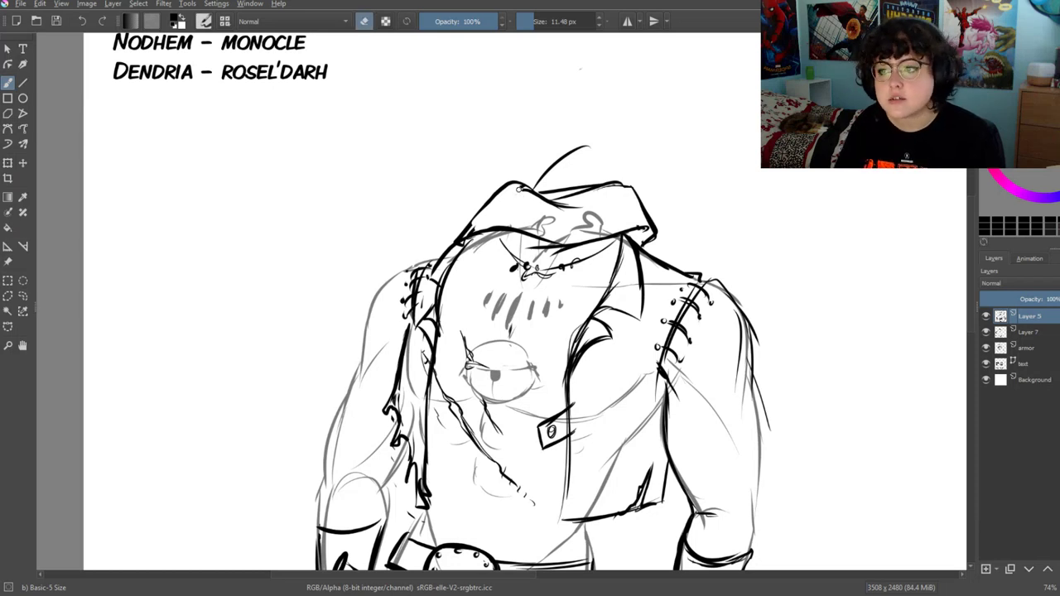
key(e)
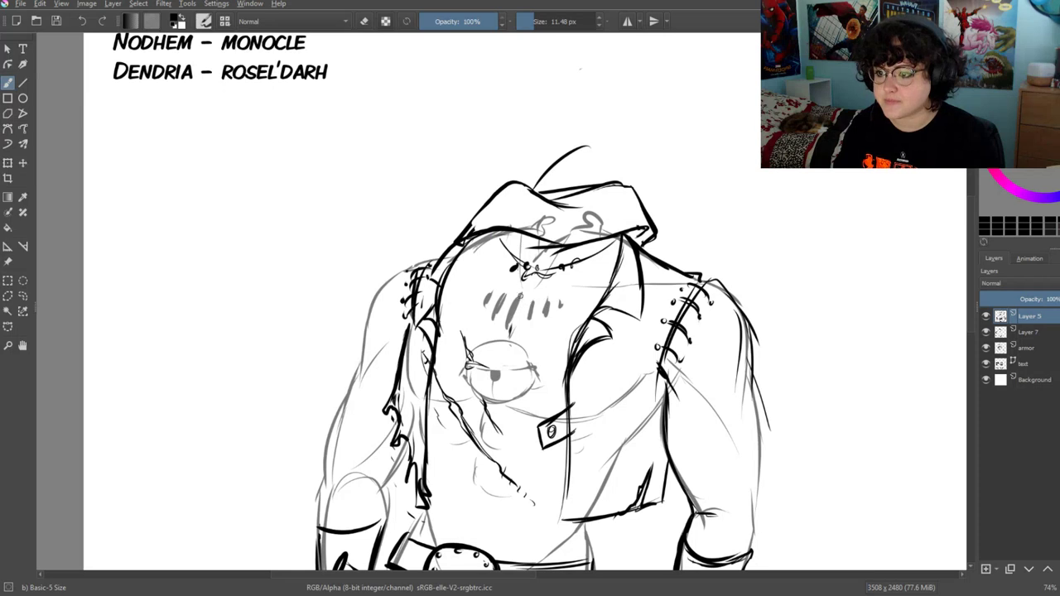
mouse_move(491, 289)
mouse_down()
mouse_move(483, 305)
mouse_move(528, 323)
mouse_up()
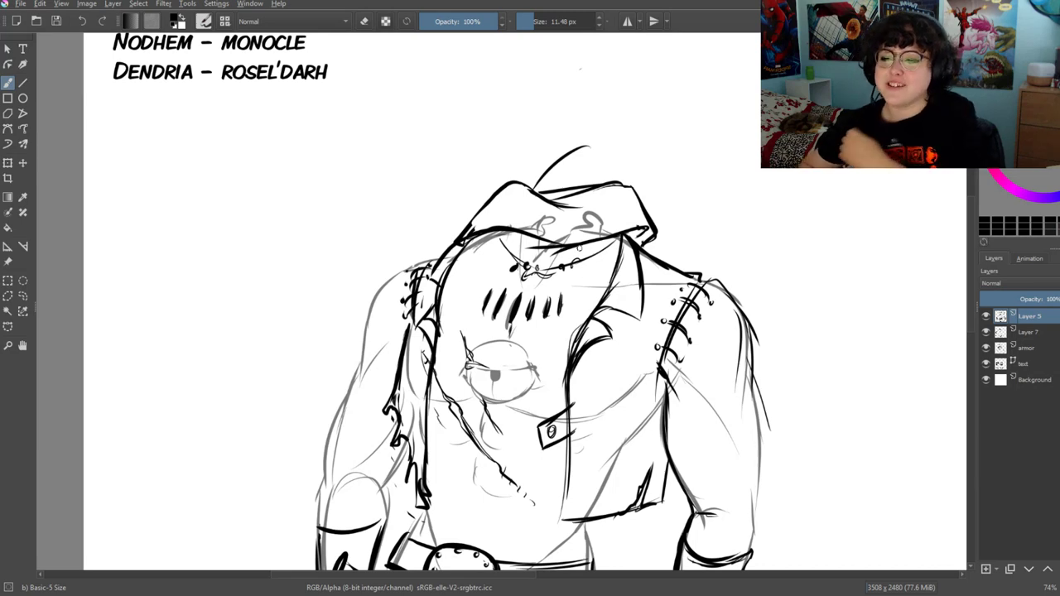
drag(459, 395, 509, 286)
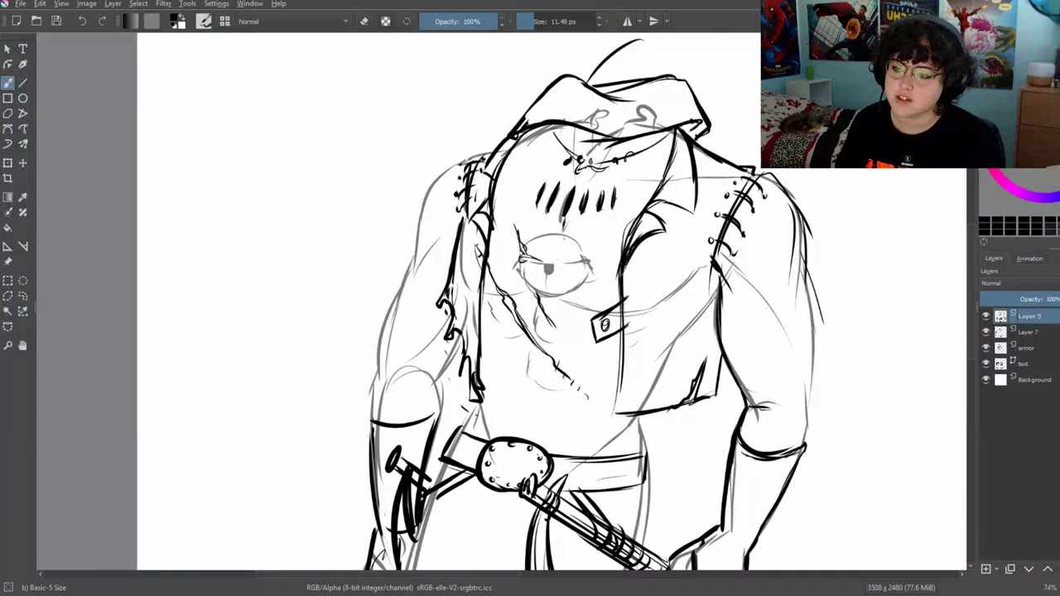
Draw a second strap buckle on the chest and ink the right arm outline
drag(614, 371, 599, 420)
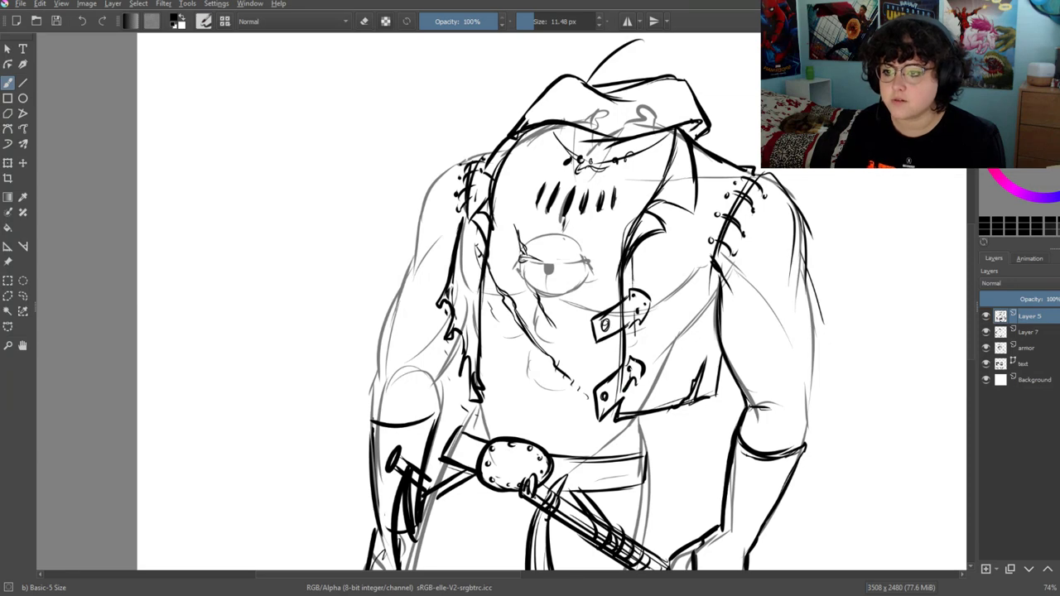
mouse_move(487, 289)
mouse_down()
mouse_move(465, 296)
mouse_move(453, 267)
mouse_move(381, 364)
mouse_up()
drag(689, 283, 692, 357)
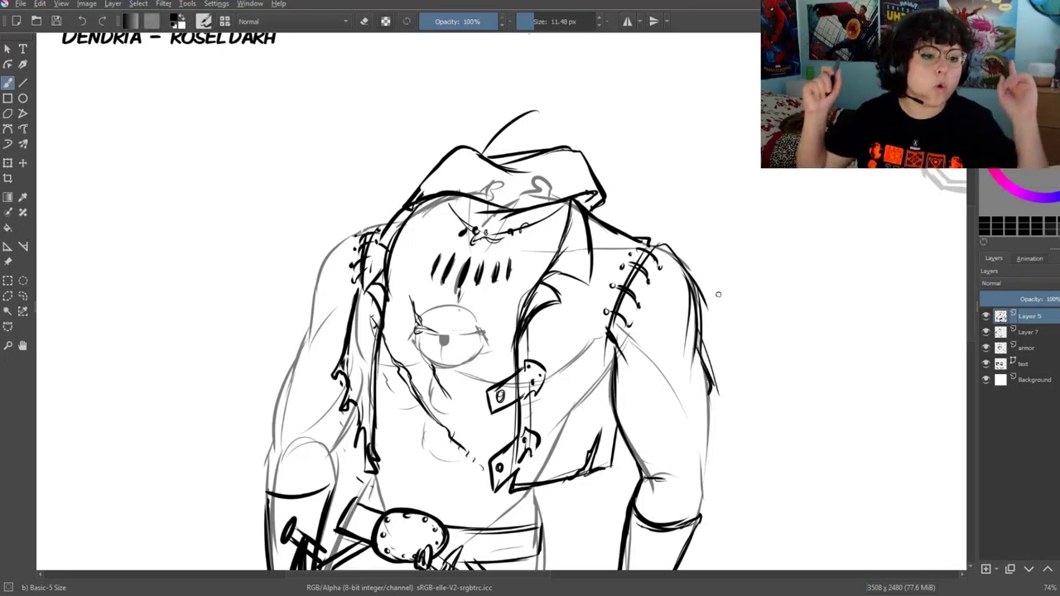
Erase the inked right shoulder and outer arm lines with a larger eraser
click(364, 22)
click(540, 21)
mouse_move(663, 287)
mouse_down()
mouse_move(629, 289)
mouse_move(610, 345)
mouse_move(687, 273)
mouse_move(675, 322)
mouse_up()
Set the brush to 7.48 px and outline the right shoulder and arm
click(364, 21)
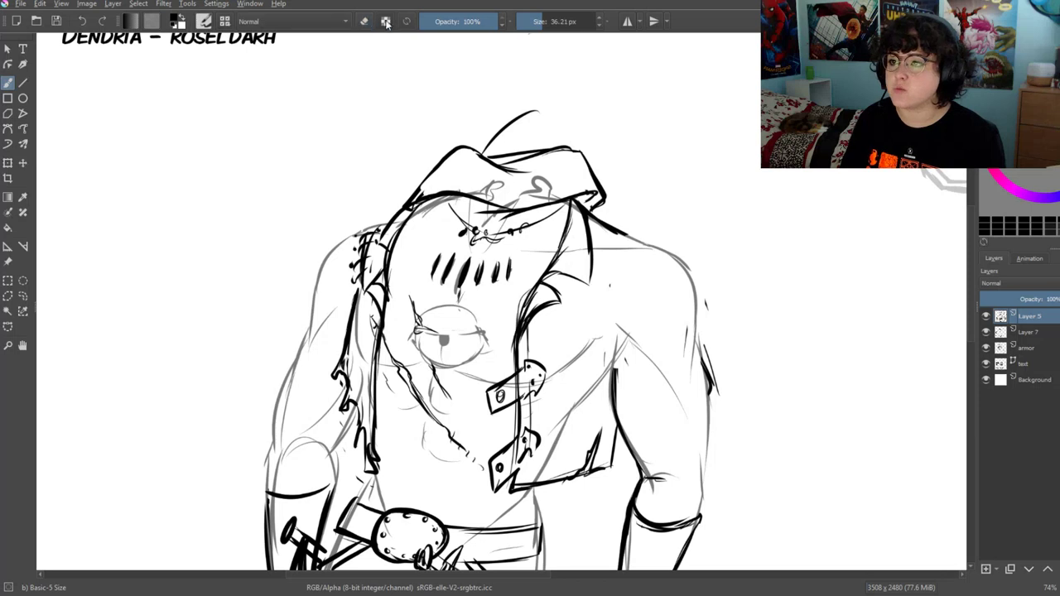
click(529, 22)
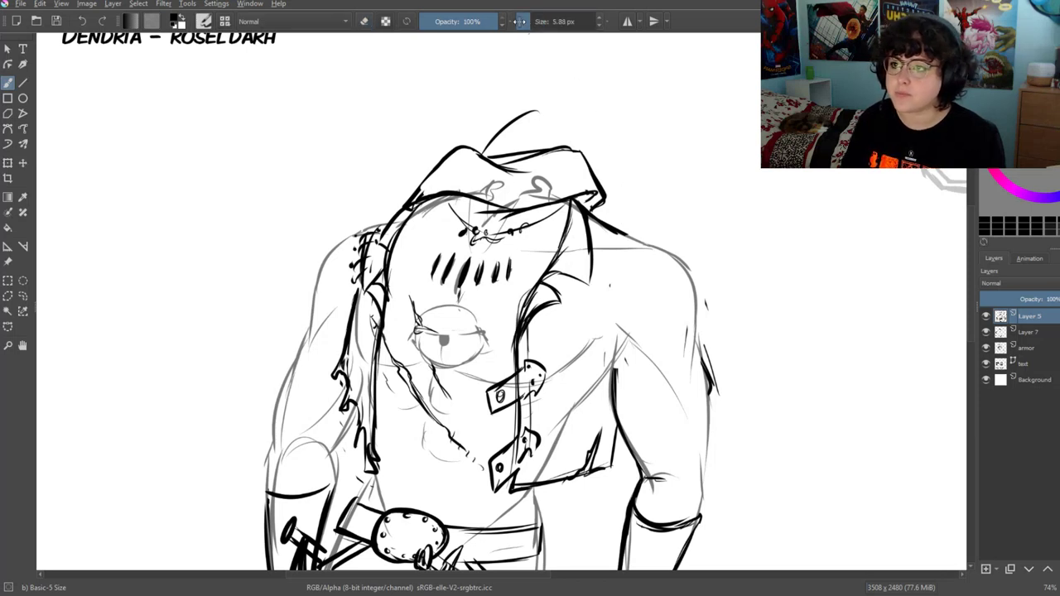
click(530, 22)
mouse_move(612, 233)
mouse_down()
mouse_move(604, 286)
mouse_move(700, 357)
mouse_up()
mouse_move(619, 194)
mouse_down()
mouse_move(598, 260)
mouse_move(644, 199)
mouse_move(704, 261)
mouse_move(715, 346)
mouse_move(671, 348)
mouse_up()
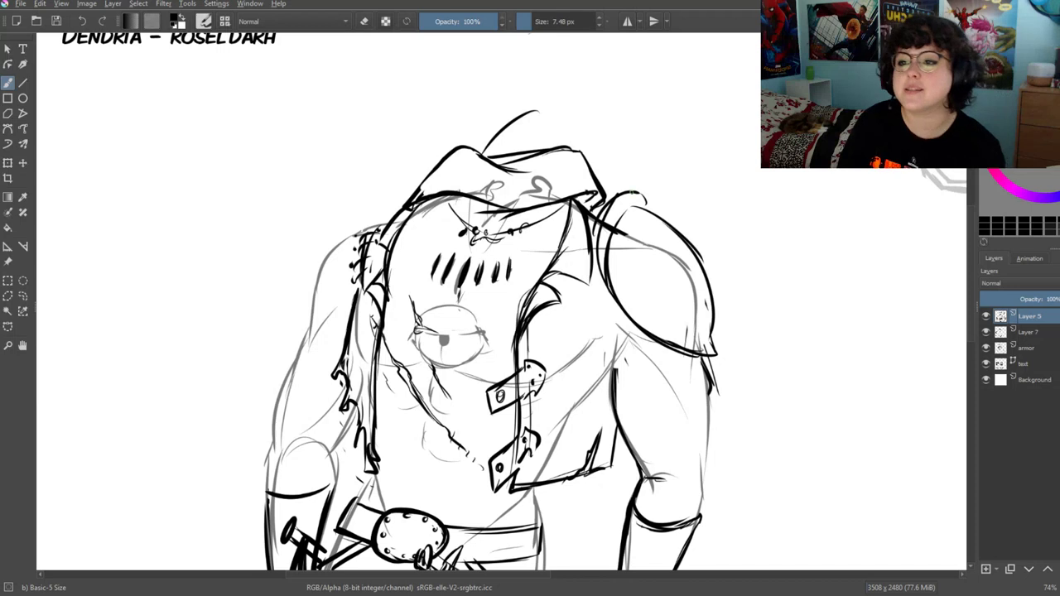
Ink the top, lower, outer and inner curves of the shoulder pad plus armor bands beneath it
drag(614, 206, 646, 205)
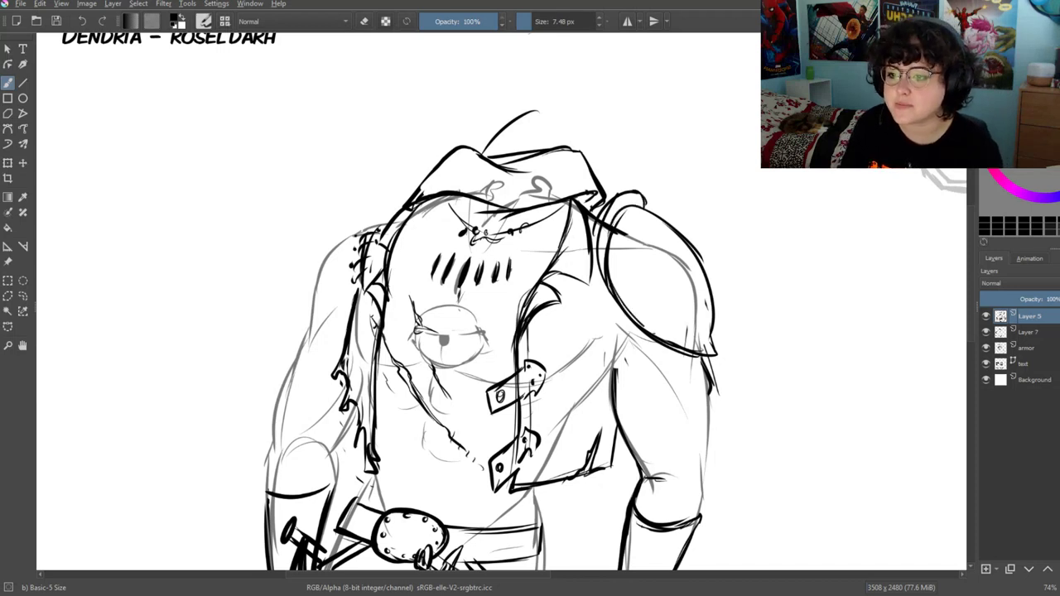
drag(633, 321, 708, 348)
drag(641, 207, 714, 293)
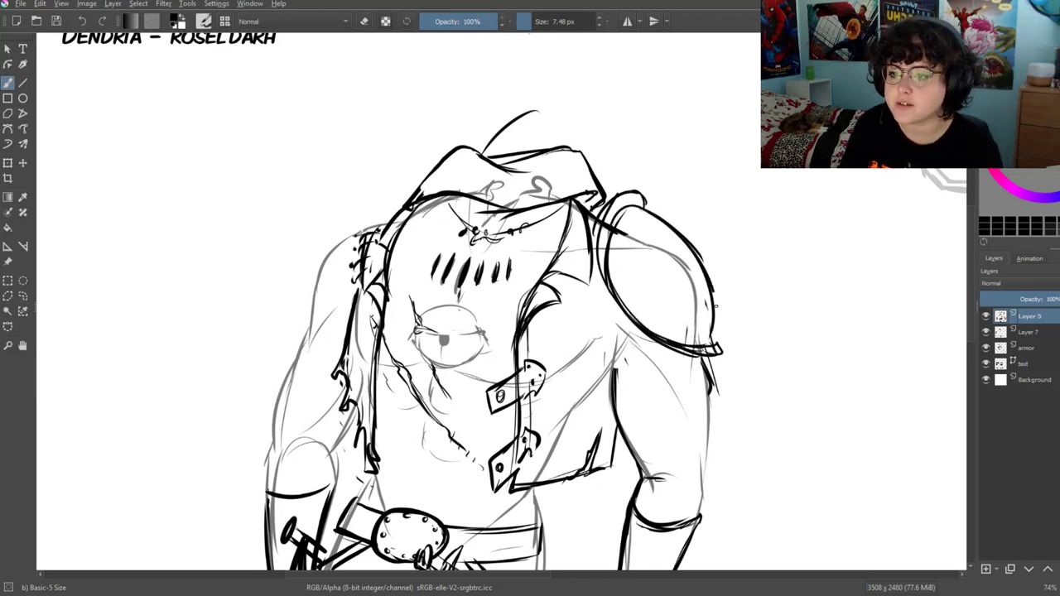
mouse_move(617, 247)
mouse_down()
mouse_move(687, 335)
mouse_move(656, 390)
mouse_move(621, 318)
mouse_move(716, 359)
mouse_move(700, 427)
mouse_up()
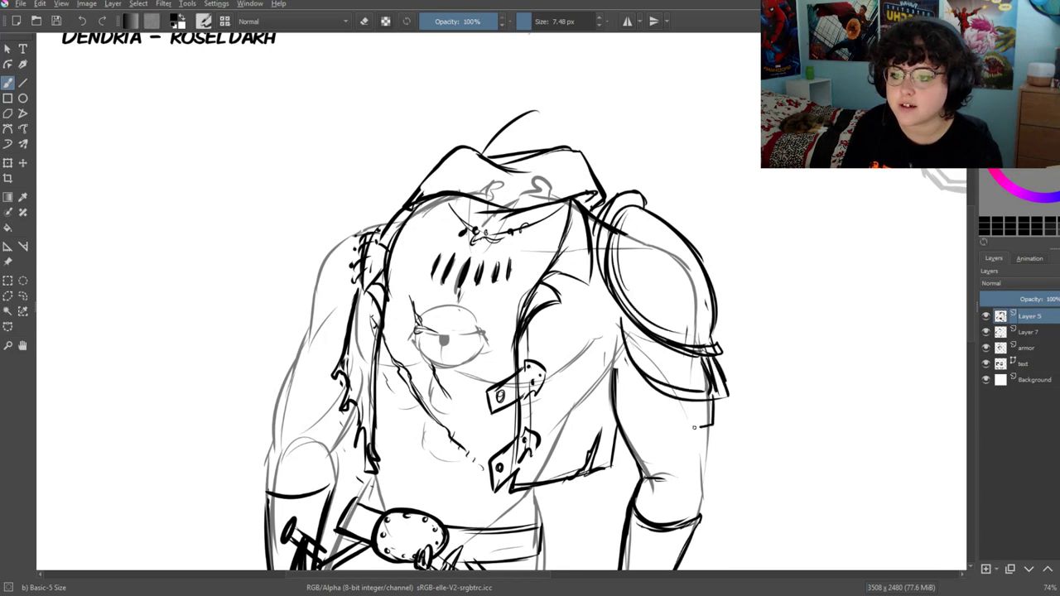
mouse_move(627, 377)
mouse_down()
mouse_move(699, 427)
mouse_move(709, 457)
mouse_up()
drag(637, 415, 663, 455)
Ink a bold oval ring on the right chest and a horizontal bar under the forehead marks
mouse_move(629, 298)
mouse_down()
mouse_move(570, 347)
mouse_move(620, 343)
mouse_up()
drag(579, 299, 606, 346)
mouse_move(394, 273)
mouse_down()
mouse_move(554, 291)
mouse_move(467, 295)
mouse_up()
mouse_move(419, 330)
mouse_down()
mouse_move(392, 351)
mouse_move(497, 271)
mouse_up()
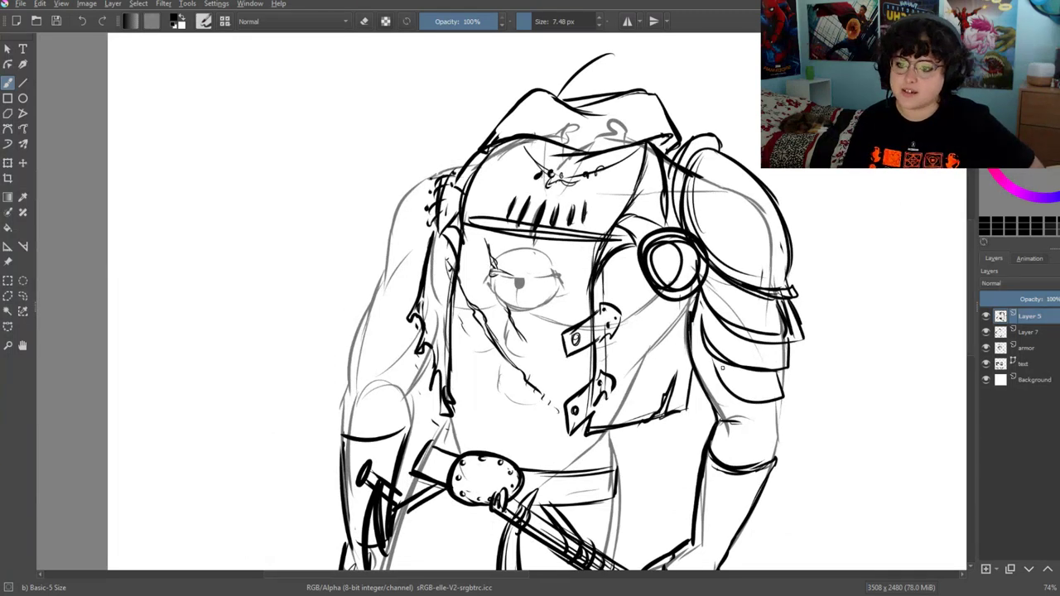
Ink the arm armor edges, a box-shaped visor over the forehead, and a helmet-top stroke
drag(722, 369, 697, 389)
drag(744, 421, 726, 337)
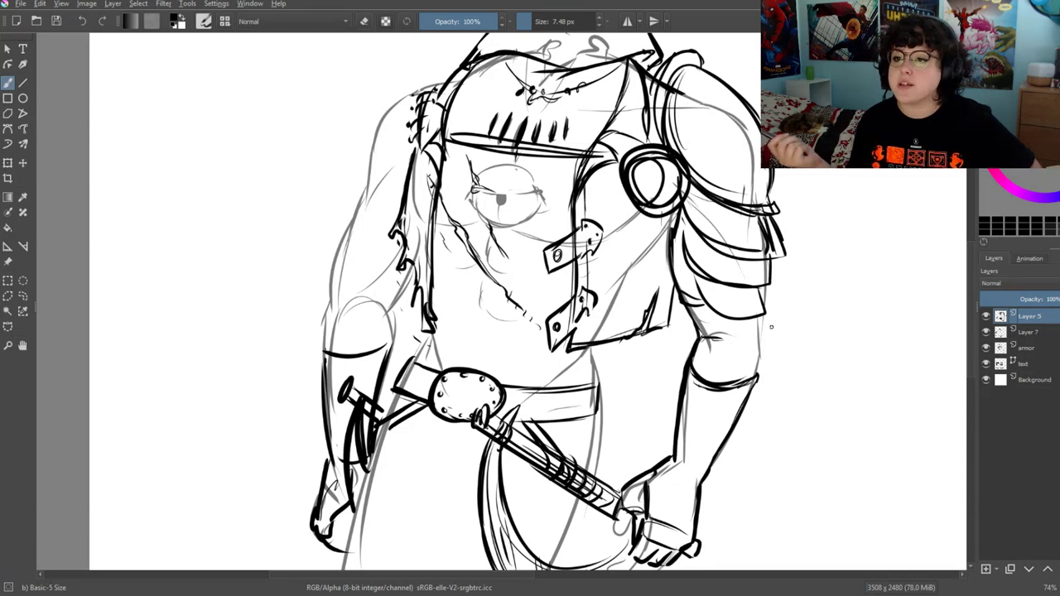
drag(771, 327, 721, 387)
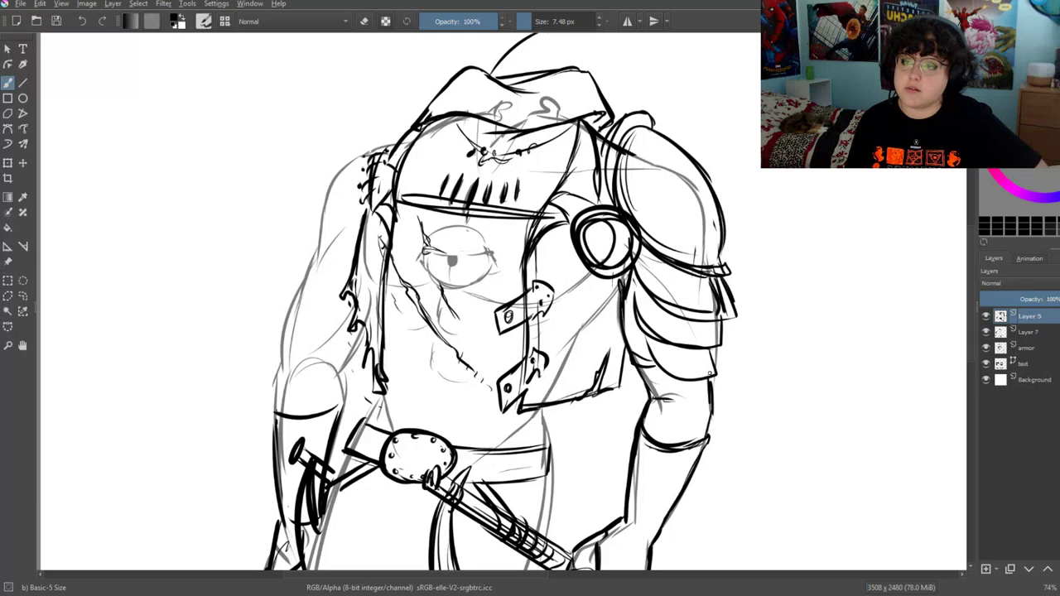
drag(617, 348, 609, 392)
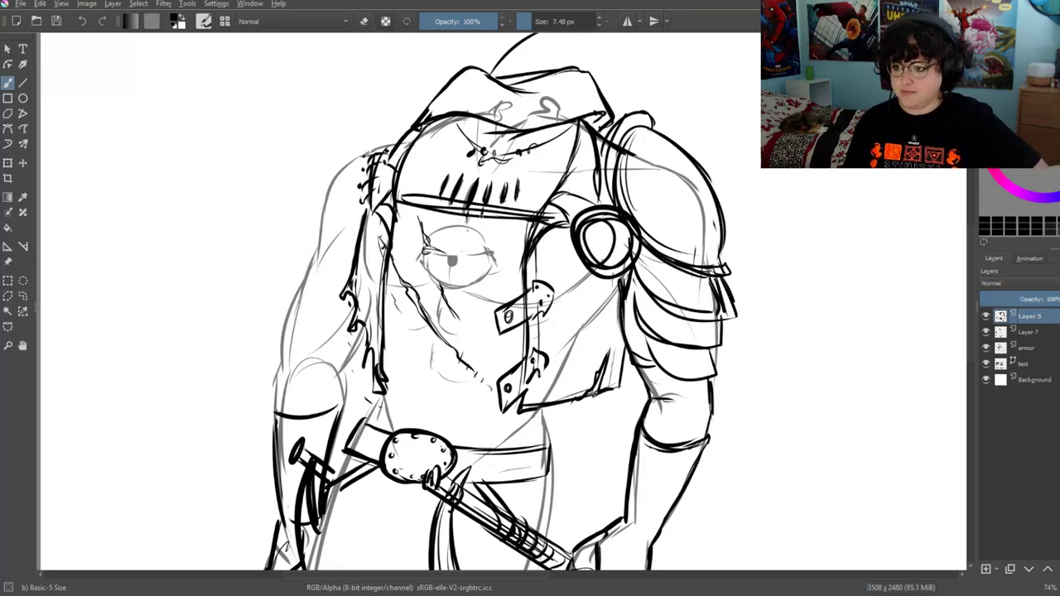
drag(483, 222, 467, 200)
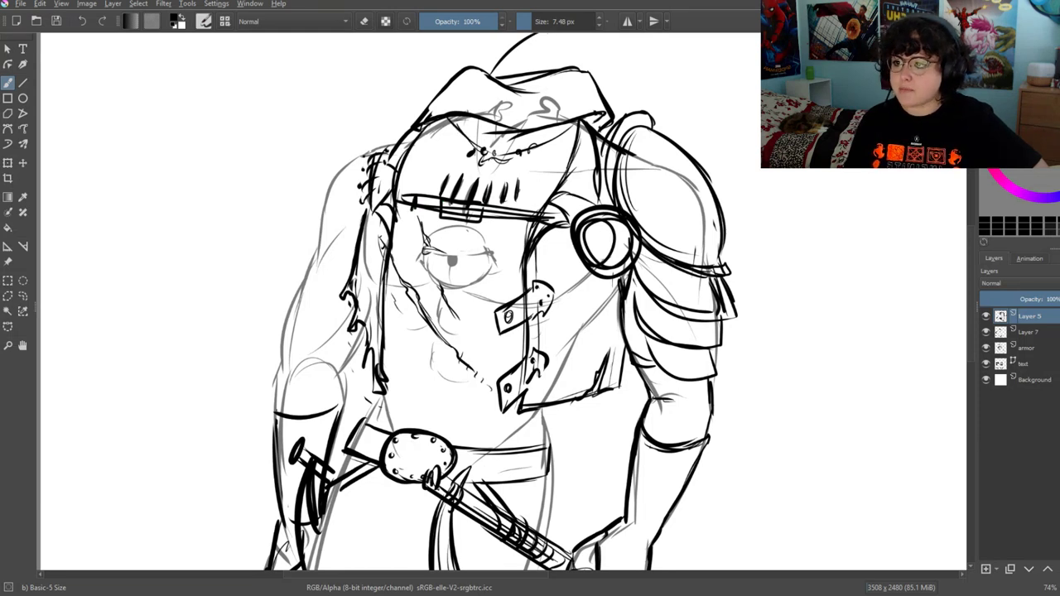
drag(445, 118, 474, 147)
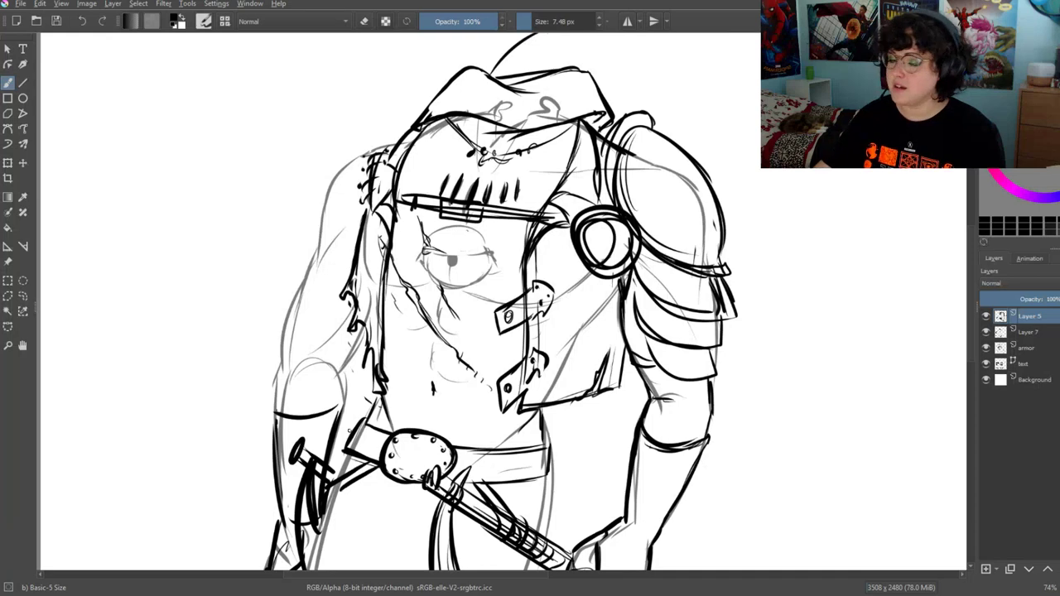
Save the sheet and sketch the top edge of the helmet
key(ctrl+s)
scroll(660, 201, up, 5)
scroll(529, 162, up, 1)
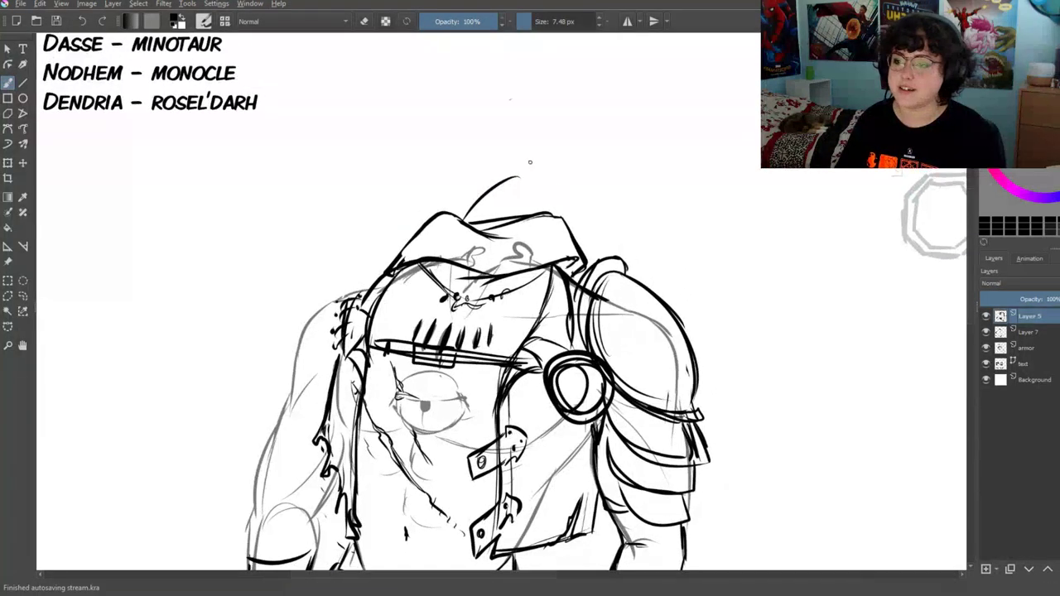
mouse_move(453, 220)
mouse_down()
mouse_move(515, 179)
mouse_move(596, 223)
mouse_move(611, 255)
mouse_up()
scroll(603, 335, down, 5)
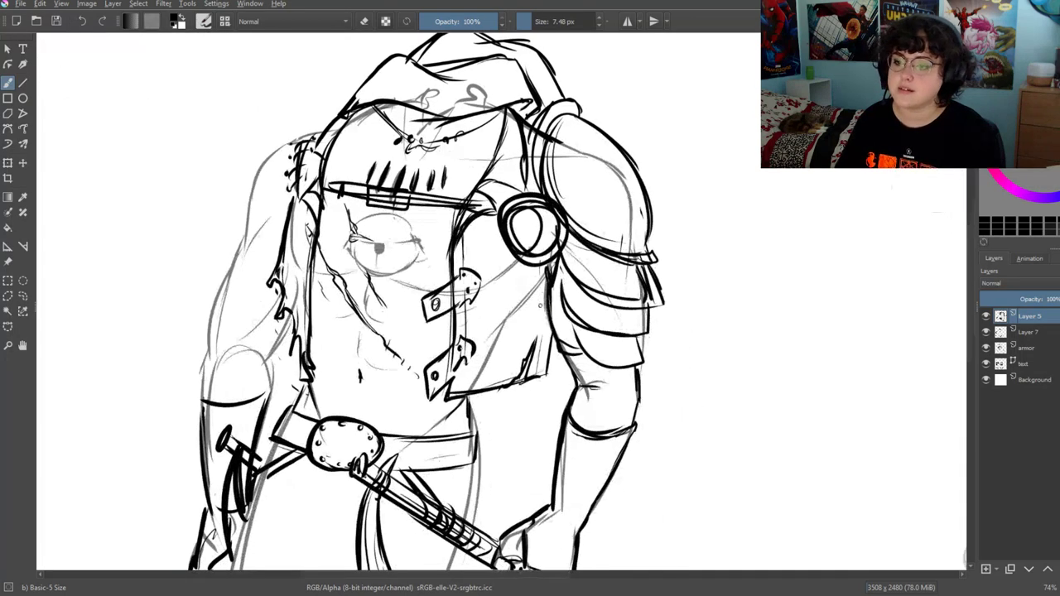
Sketch vertical lines below the chest plate, the helmet's right edge, and a rounded waist pendant
drag(553, 341, 538, 450)
drag(526, 385, 519, 443)
drag(544, 367, 535, 465)
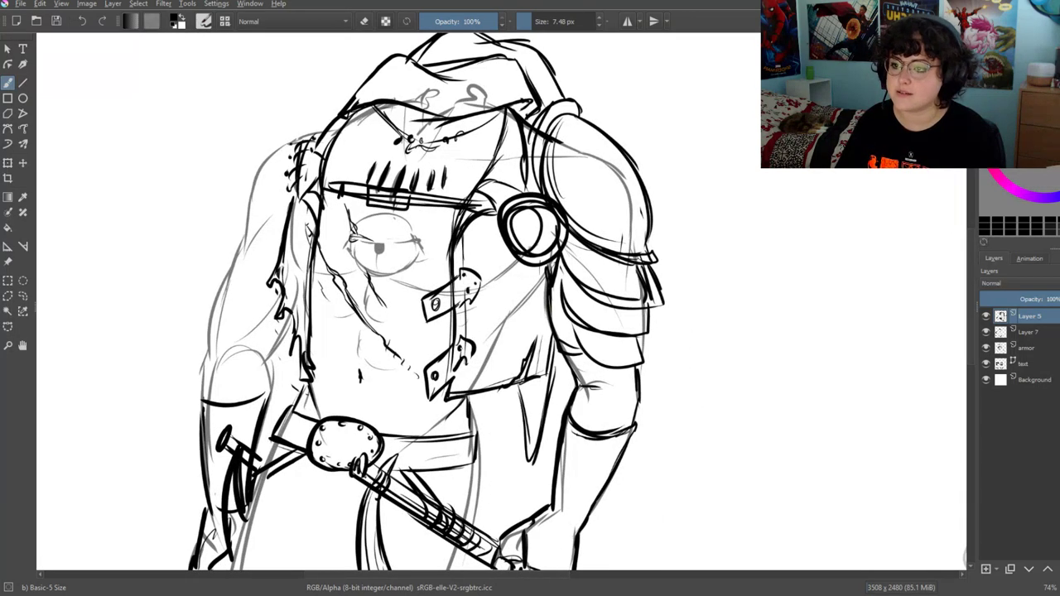
drag(546, 64, 558, 103)
scroll(514, 437, down, 3)
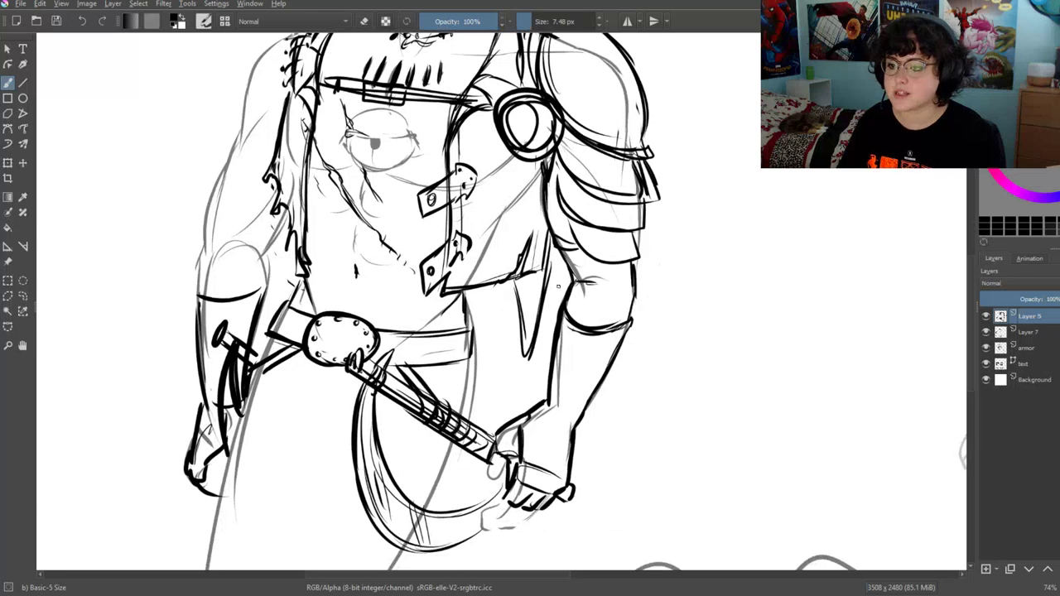
mouse_move(543, 289)
mouse_down()
mouse_move(525, 305)
mouse_move(523, 367)
mouse_move(512, 375)
mouse_move(525, 300)
mouse_up()
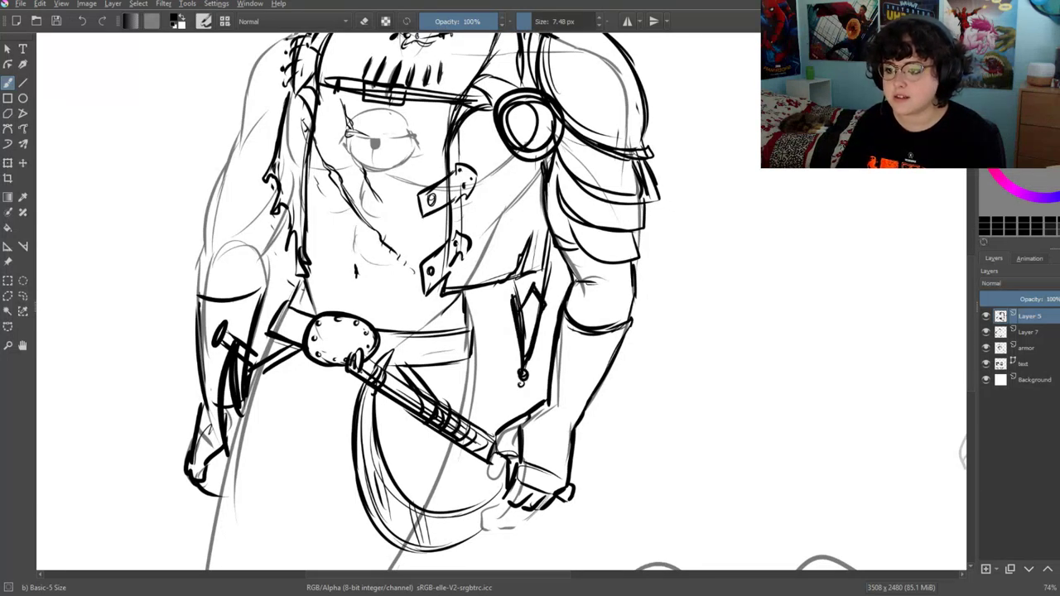
mouse_move(528, 400)
mouse_down()
mouse_move(503, 409)
mouse_move(608, 572)
mouse_up()
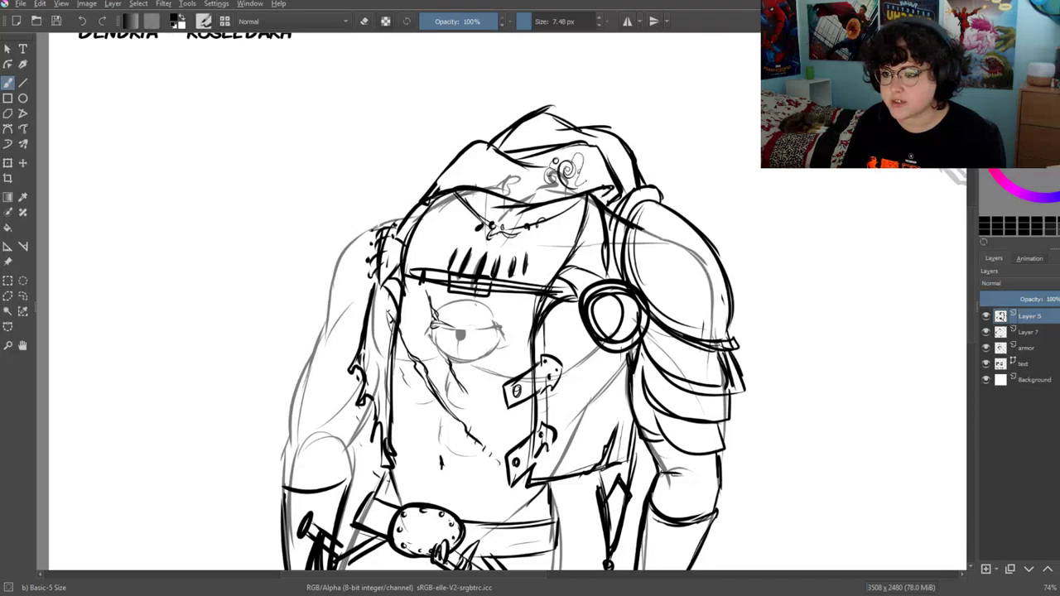
Draw swirl ornaments across the helmet headband, filling its left part
drag(601, 155, 603, 178)
drag(578, 187, 610, 178)
drag(573, 166, 604, 152)
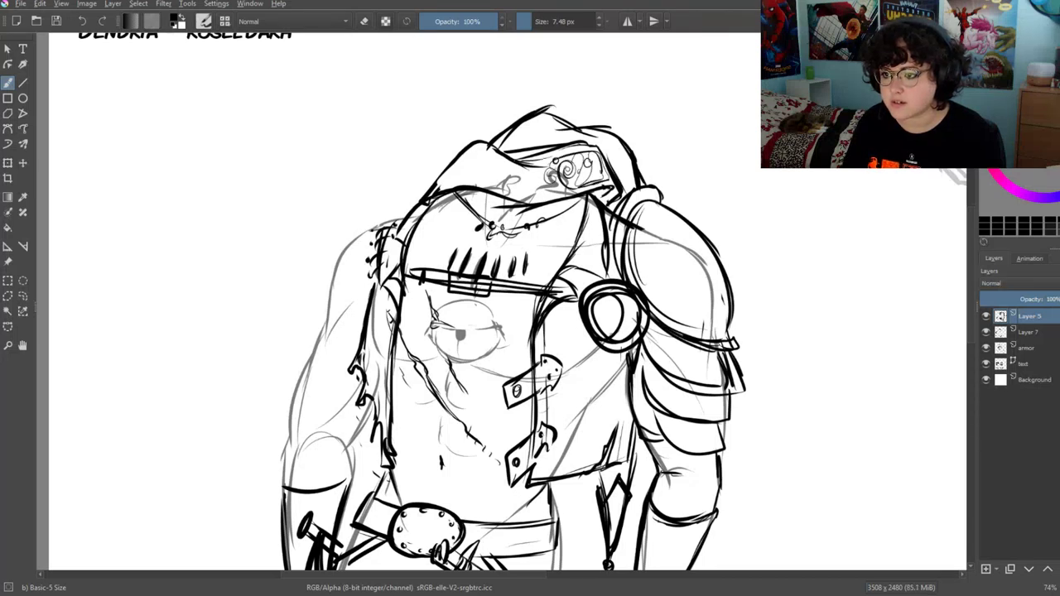
mouse_move(543, 176)
mouse_down()
mouse_move(535, 191)
mouse_move(512, 171)
mouse_move(498, 184)
mouse_move(480, 152)
mouse_move(527, 172)
mouse_up()
drag(505, 191, 534, 185)
drag(441, 191, 504, 177)
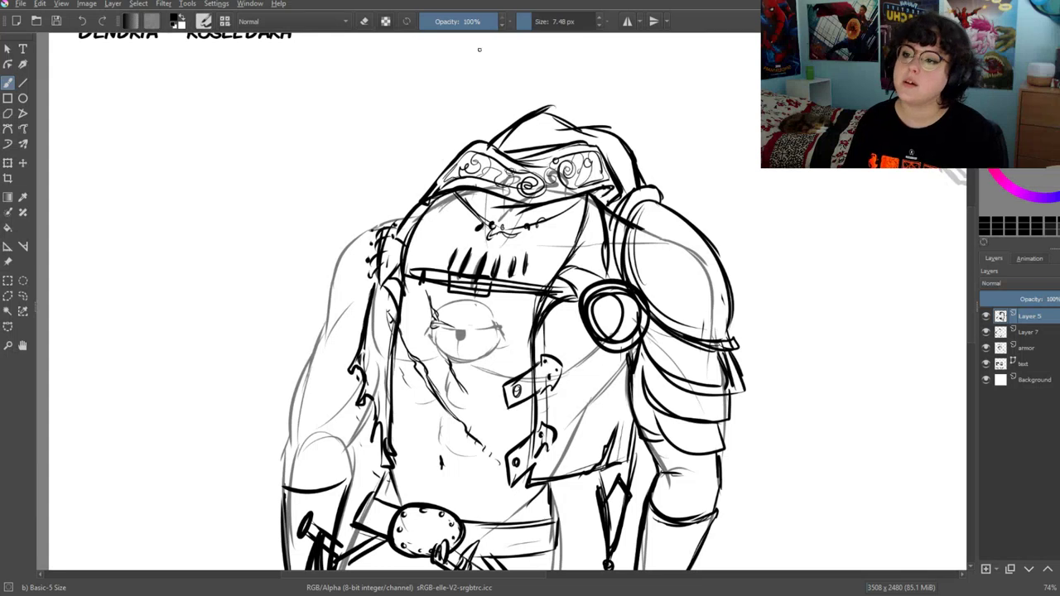
Draw a darkened strap from below the headband down to the shoulder ring
click(365, 22)
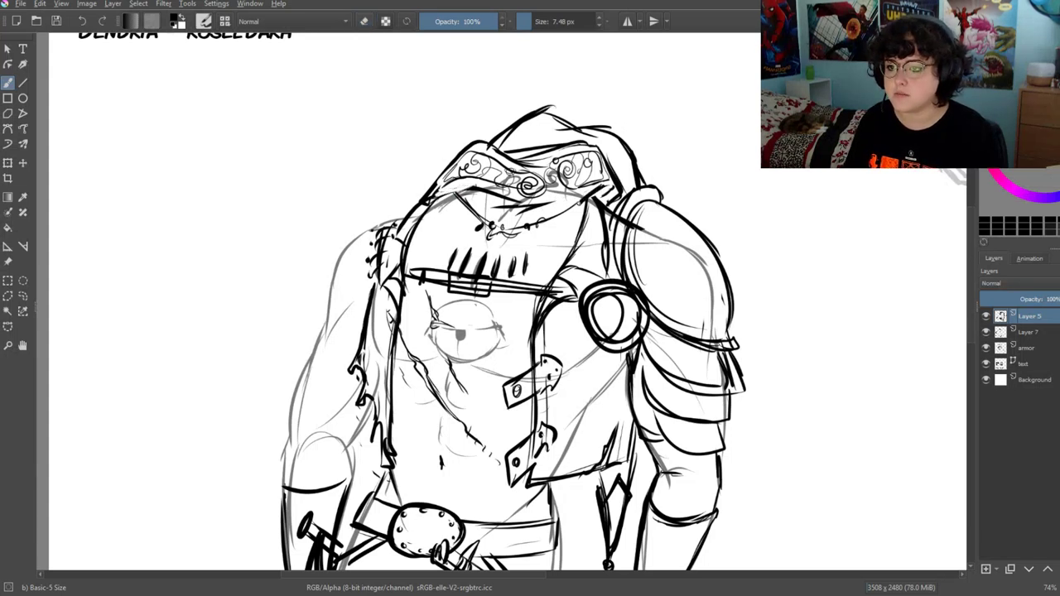
mouse_move(561, 219)
mouse_down()
mouse_move(518, 204)
mouse_move(442, 213)
mouse_up()
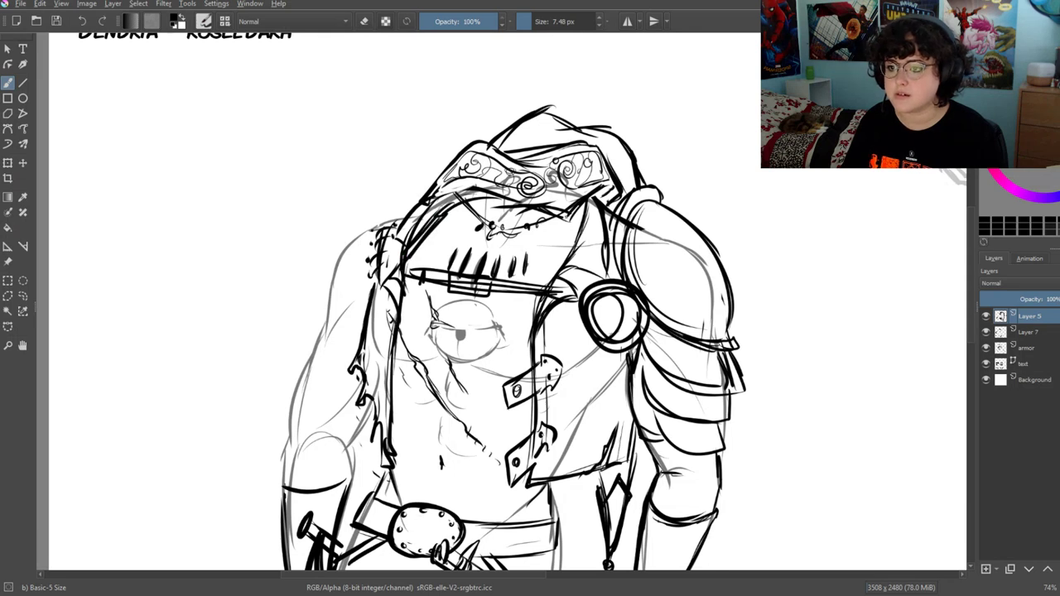
drag(566, 213, 589, 283)
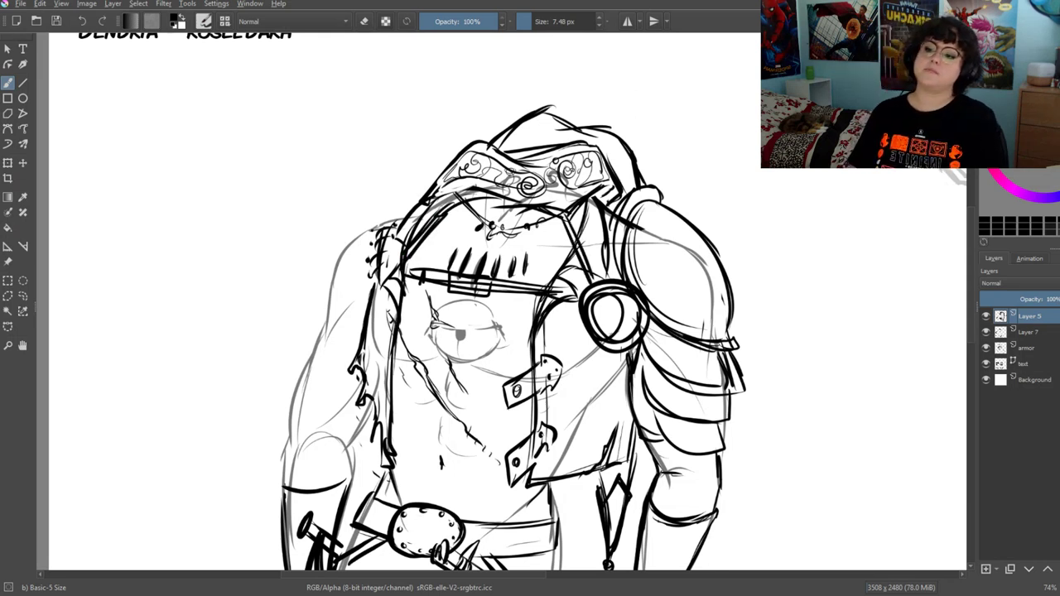
drag(570, 216, 593, 280)
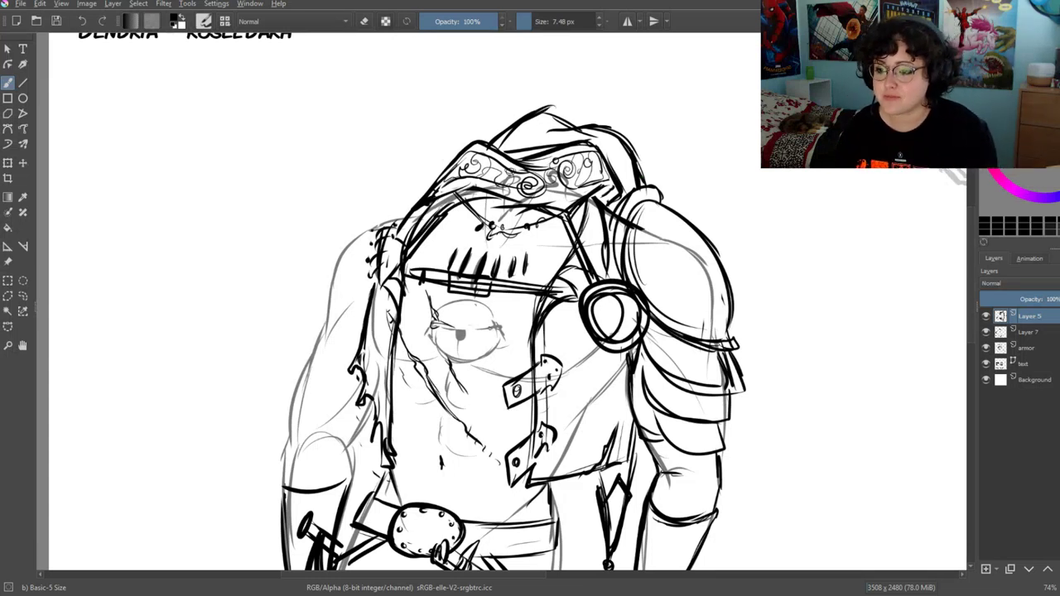
Ink the chest eye's upper and lower eyelids and add a wrinkle line beside it
mouse_move(430, 331)
mouse_down()
mouse_move(495, 329)
mouse_move(499, 341)
mouse_up()
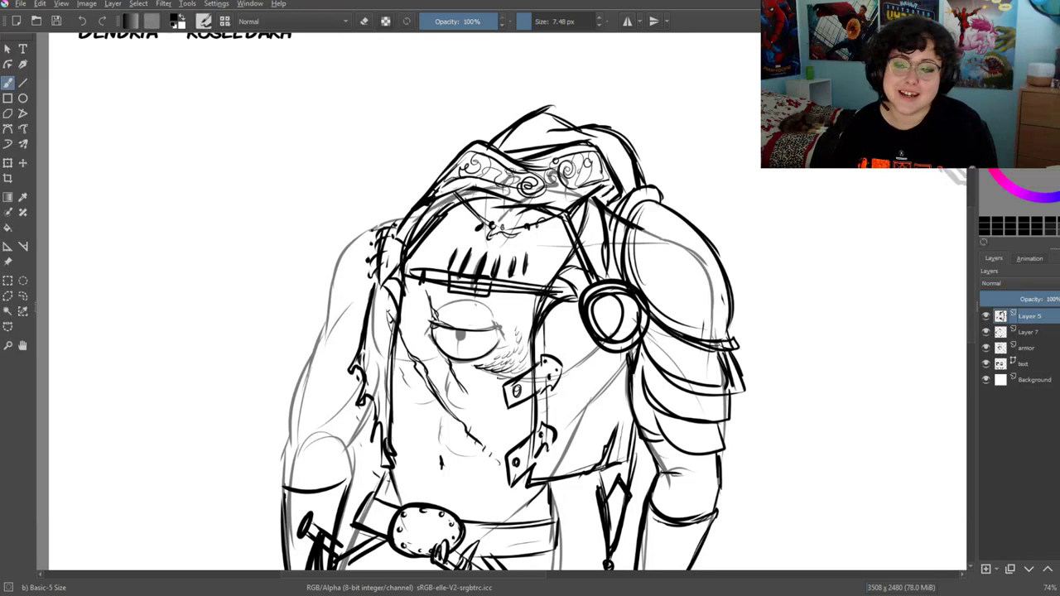
drag(413, 356, 395, 363)
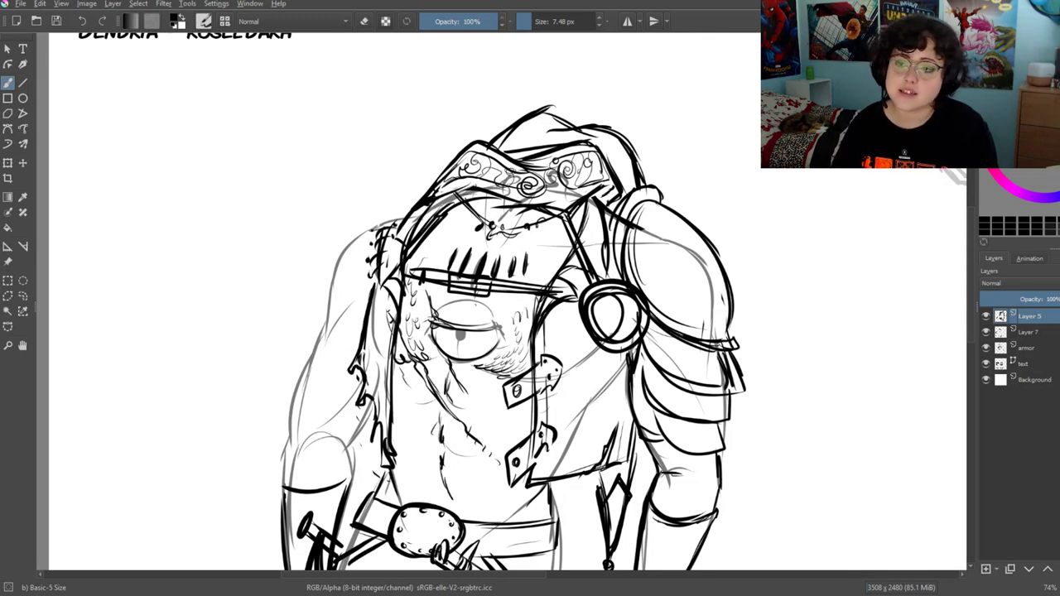
Darken the left arm's outline from upper to lower edge with several dark strokes
drag(497, 332, 561, 266)
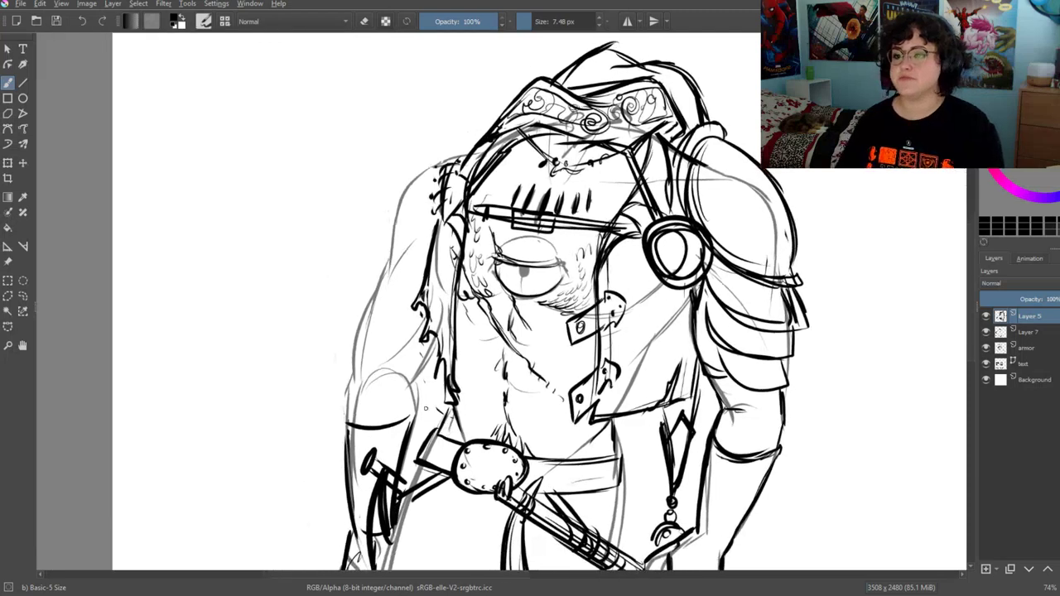
mouse_move(405, 187)
mouse_down()
mouse_move(386, 277)
mouse_move(404, 231)
mouse_move(424, 260)
mouse_up()
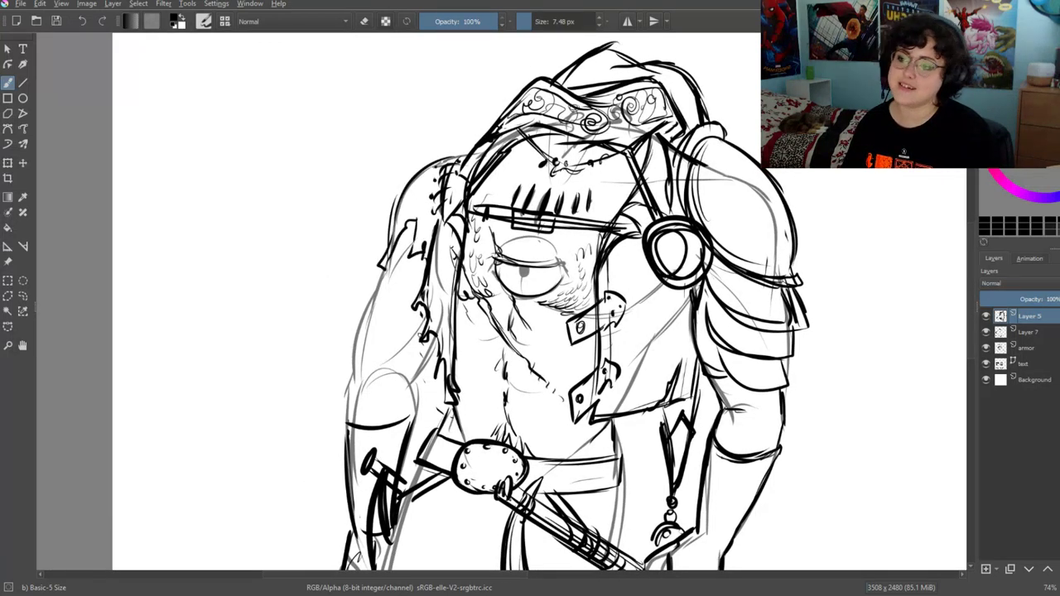
mouse_move(439, 332)
mouse_down()
mouse_move(409, 381)
mouse_move(411, 424)
mouse_up()
drag(383, 265, 355, 373)
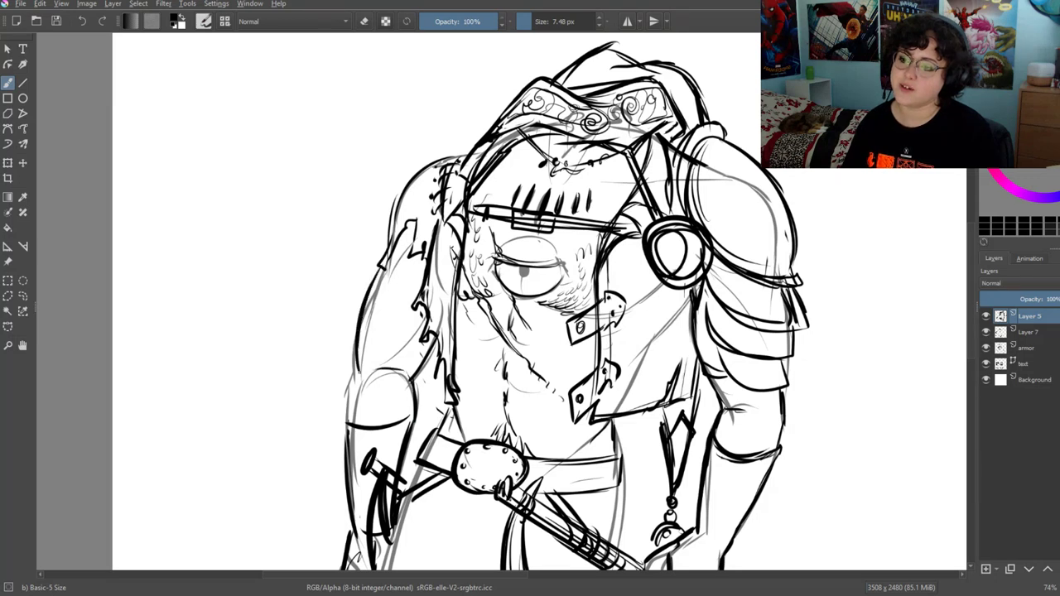
mouse_move(424, 313)
mouse_down()
mouse_move(348, 418)
mouse_move(347, 438)
mouse_up()
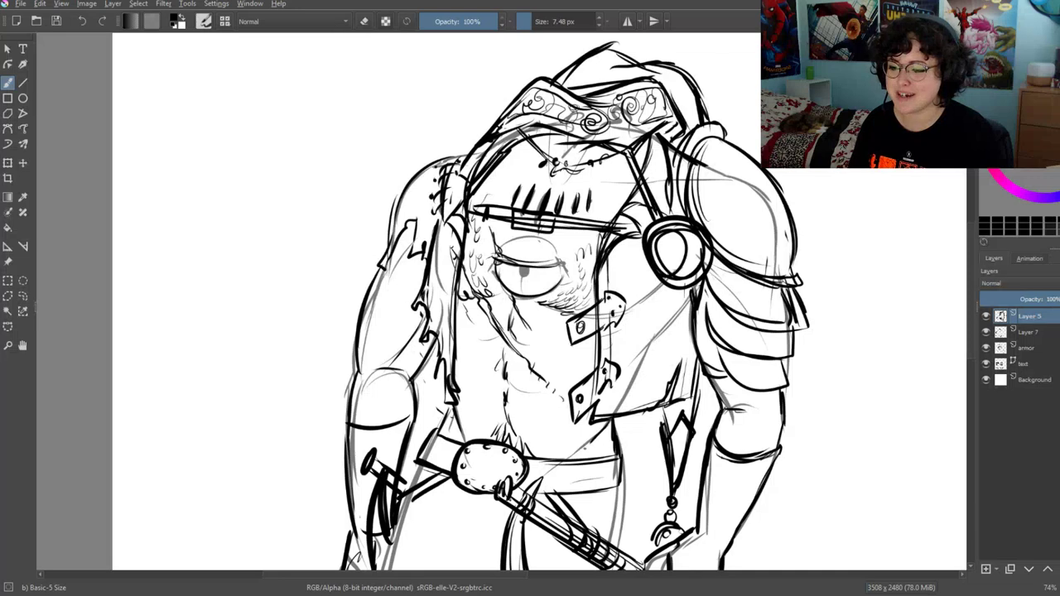
drag(437, 398, 425, 410)
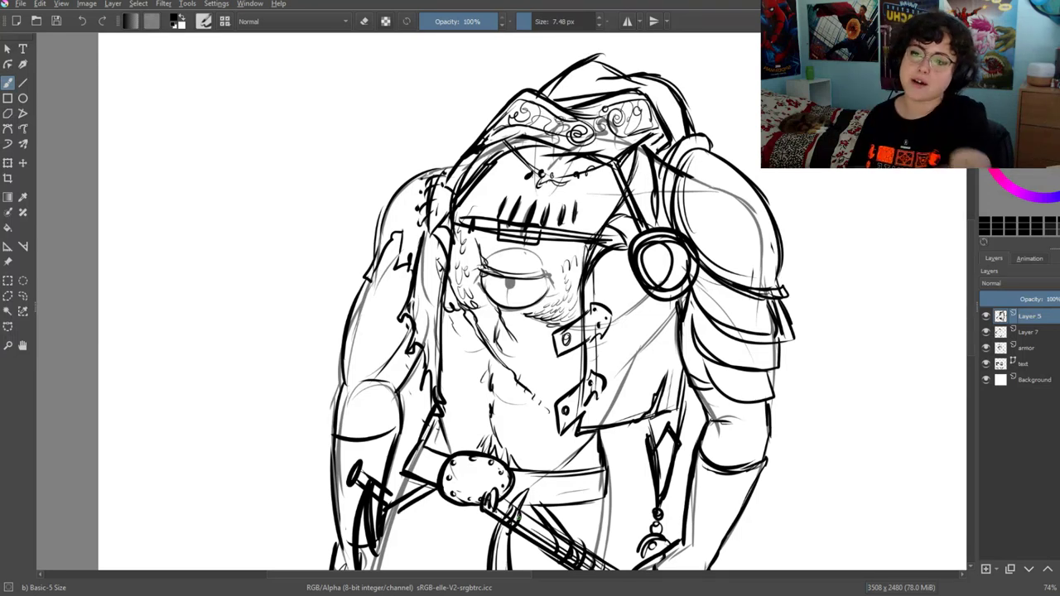
drag(473, 429, 486, 361)
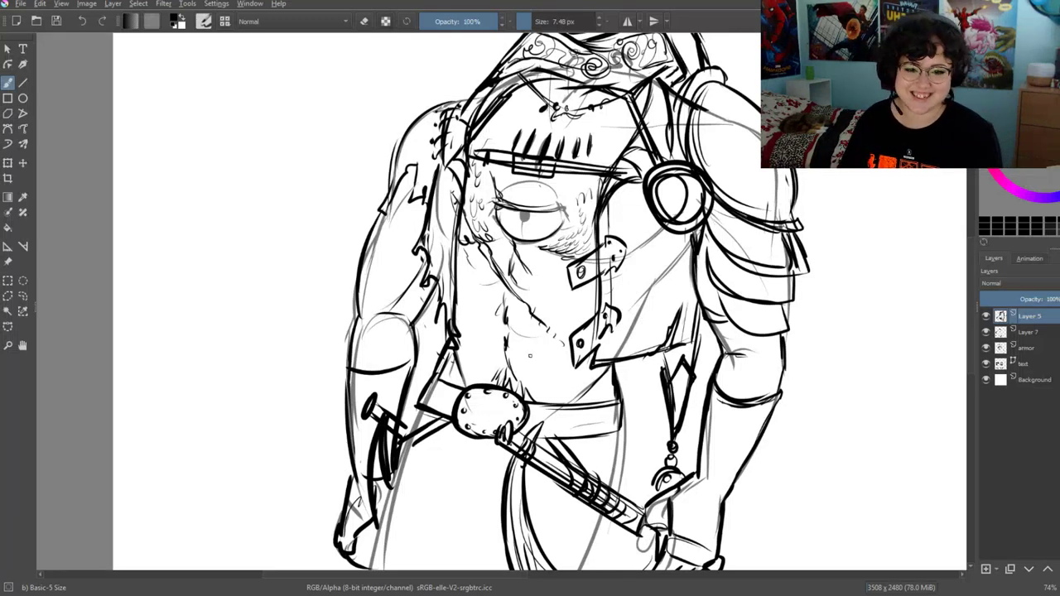
mouse_move(394, 358)
mouse_down()
mouse_move(439, 275)
mouse_move(400, 362)
mouse_up()
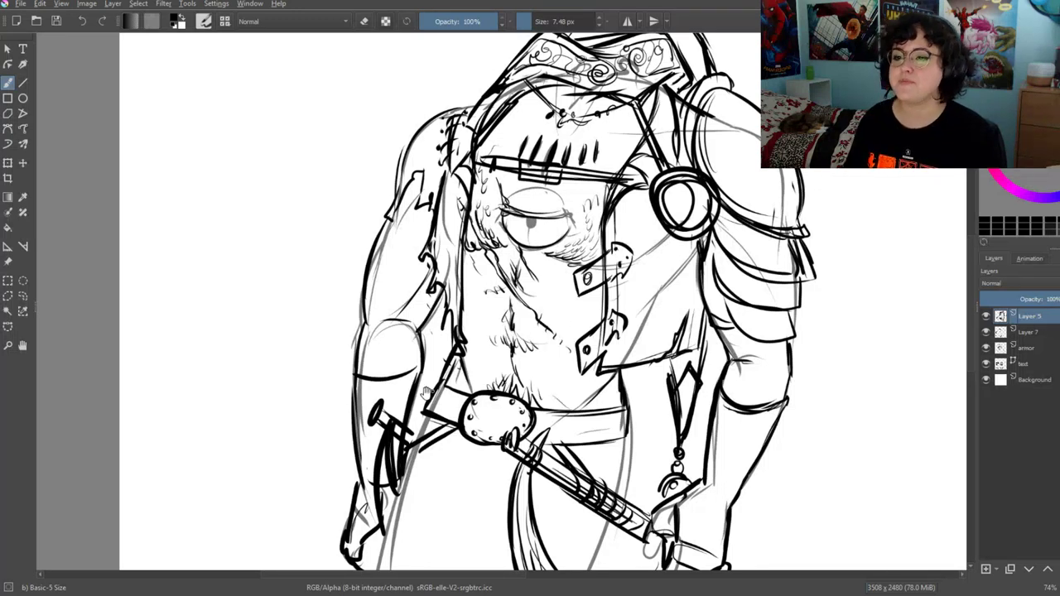
drag(426, 392, 361, 469)
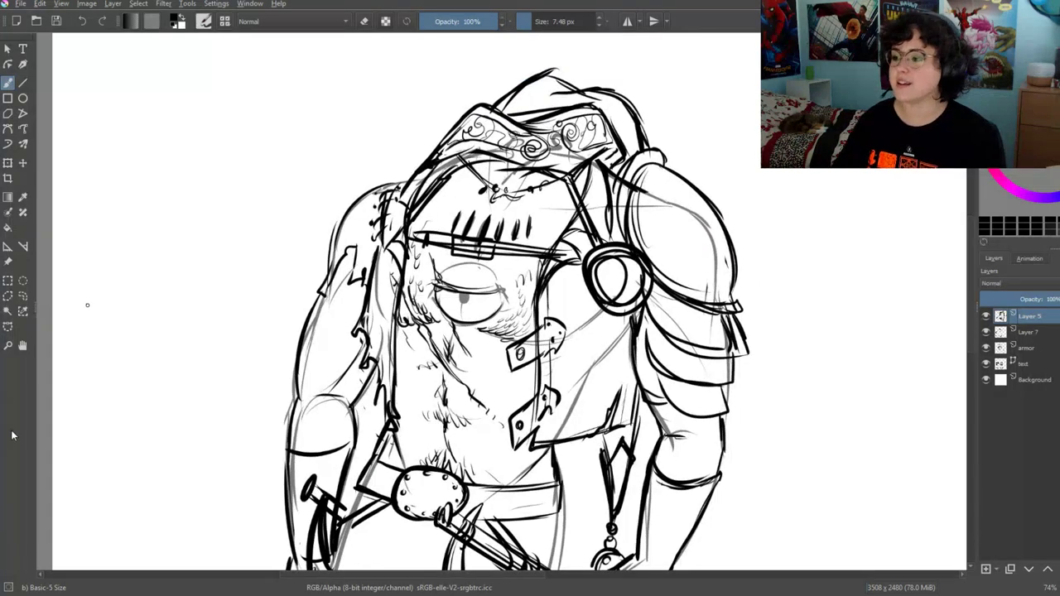
Zoom out to the whole figure and sketch curved scale bands down the lower body and tail
click(7, 344)
drag(561, 373, 530, 373)
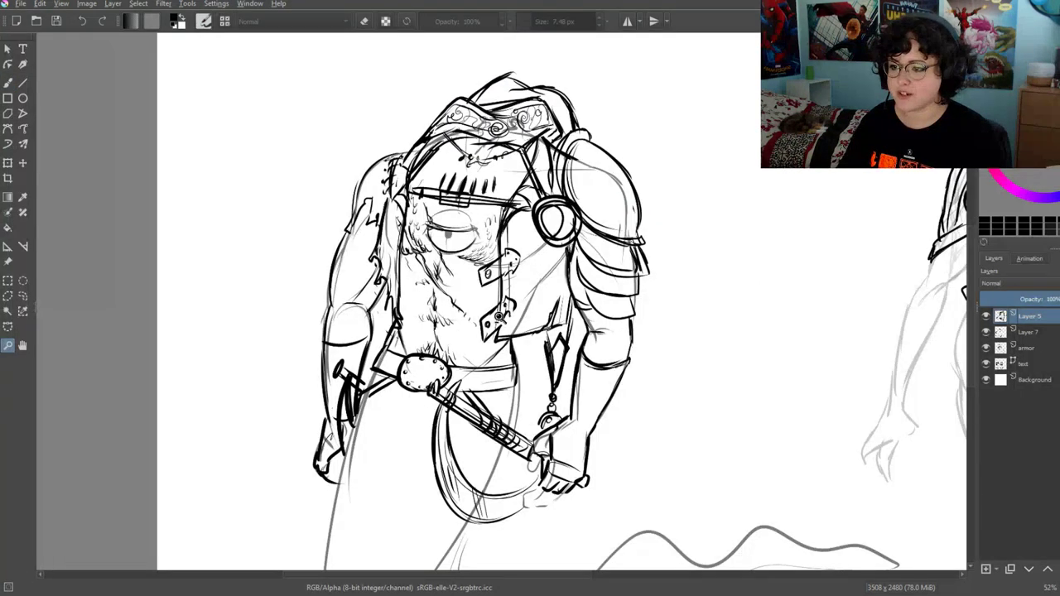
drag(500, 317, 468, 319)
key(b)
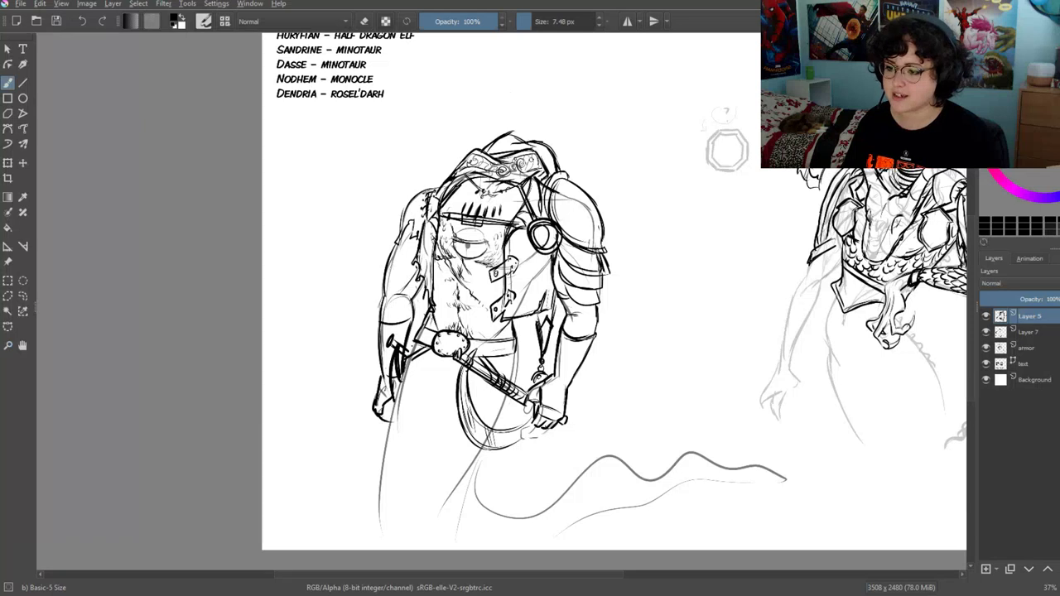
mouse_move(399, 419)
mouse_down()
mouse_move(455, 444)
mouse_move(441, 480)
mouse_up()
drag(386, 487, 428, 515)
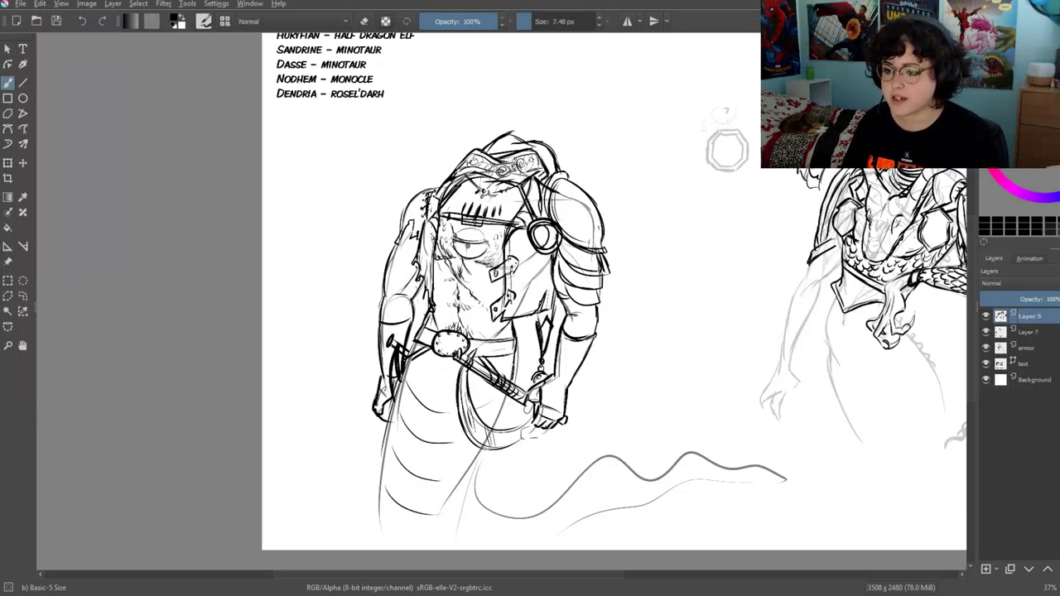
drag(483, 445, 452, 505)
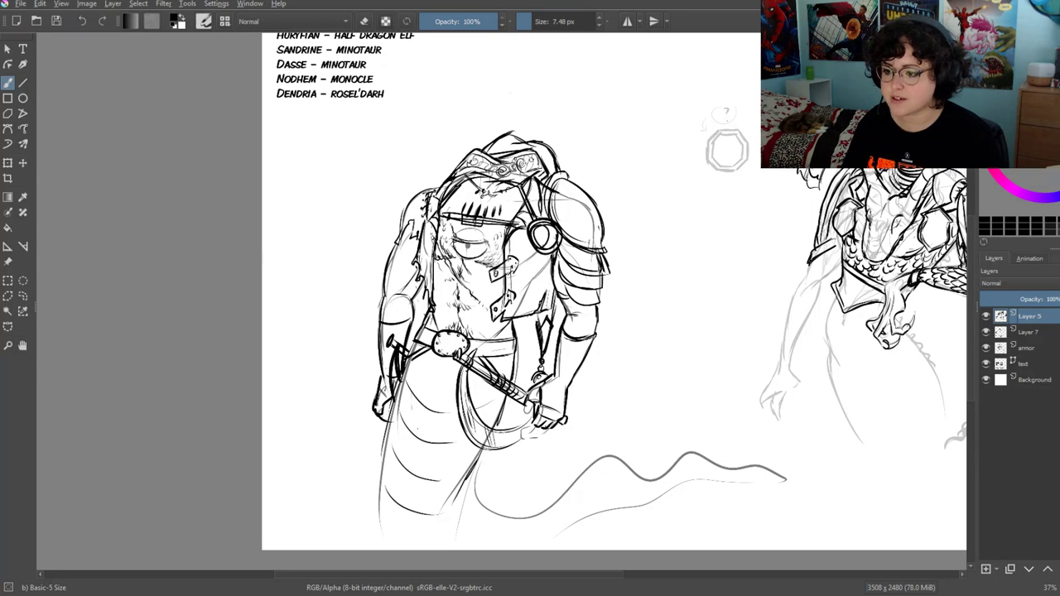
drag(281, 406, 443, 300)
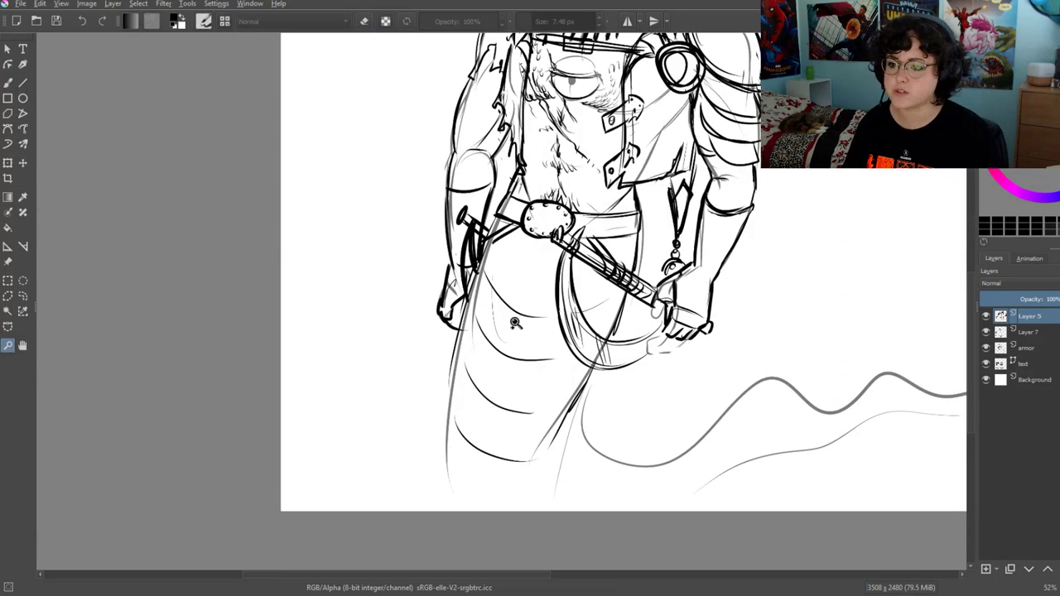
key(b)
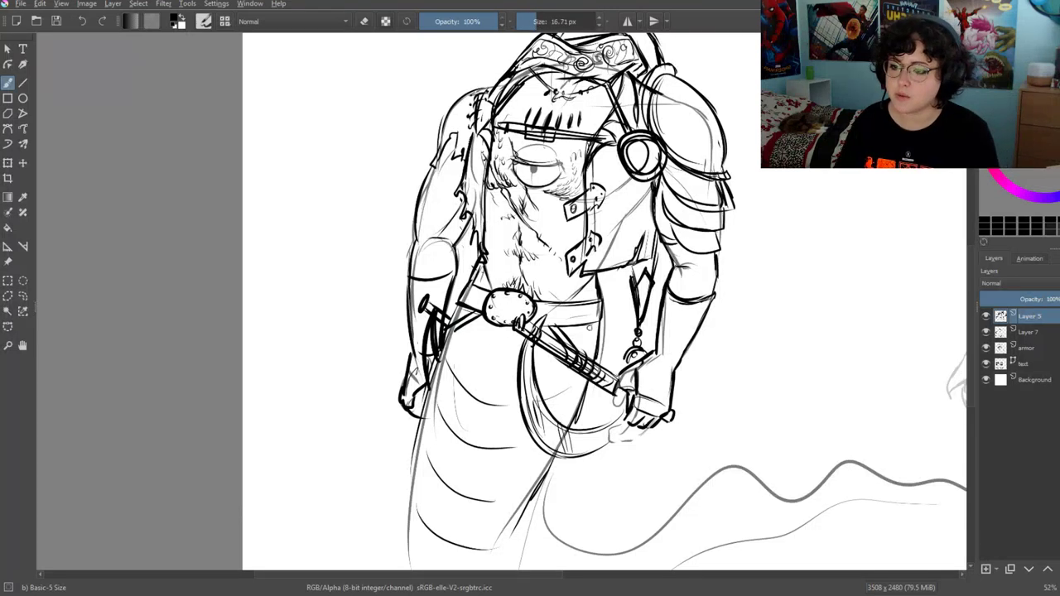
Sketch cloth bands, fabric folds, a loop and hanging lines below the belt
drag(450, 359, 521, 364)
mouse_move(520, 406)
mouse_down()
mouse_move(458, 407)
mouse_move(518, 402)
mouse_up()
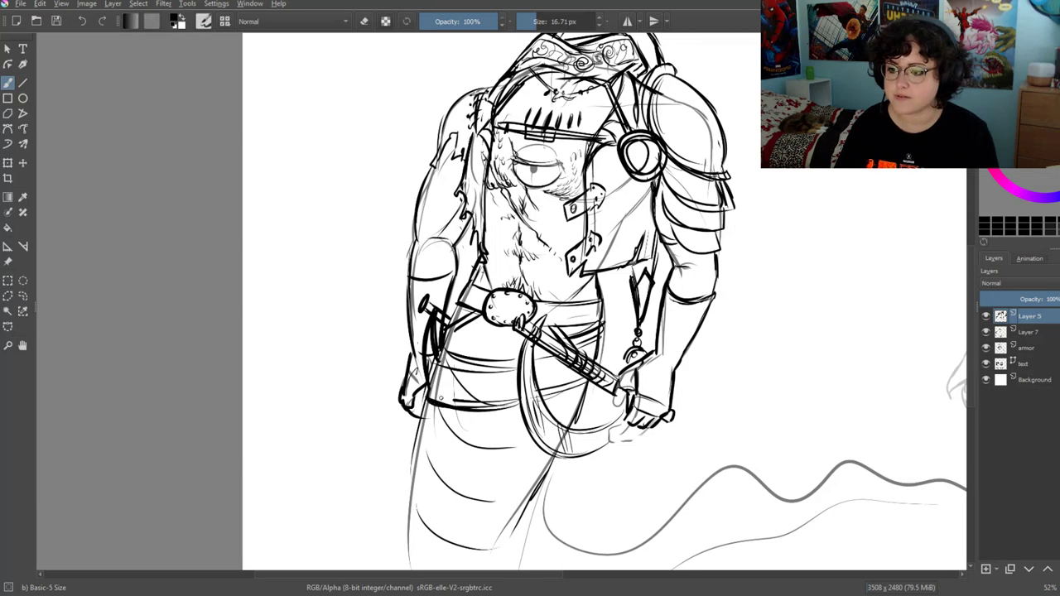
drag(430, 389, 502, 369)
drag(453, 341, 525, 327)
mouse_move(452, 409)
mouse_down()
mouse_move(495, 450)
mouse_move(480, 447)
mouse_move(490, 471)
mouse_move(512, 480)
mouse_move(540, 447)
mouse_up()
mouse_move(518, 476)
mouse_down()
mouse_move(553, 459)
mouse_move(526, 530)
mouse_up()
drag(508, 485, 503, 556)
mouse_move(494, 491)
mouse_down()
mouse_move(479, 530)
mouse_move(474, 519)
mouse_up()
drag(584, 399, 553, 427)
drag(498, 448, 535, 437)
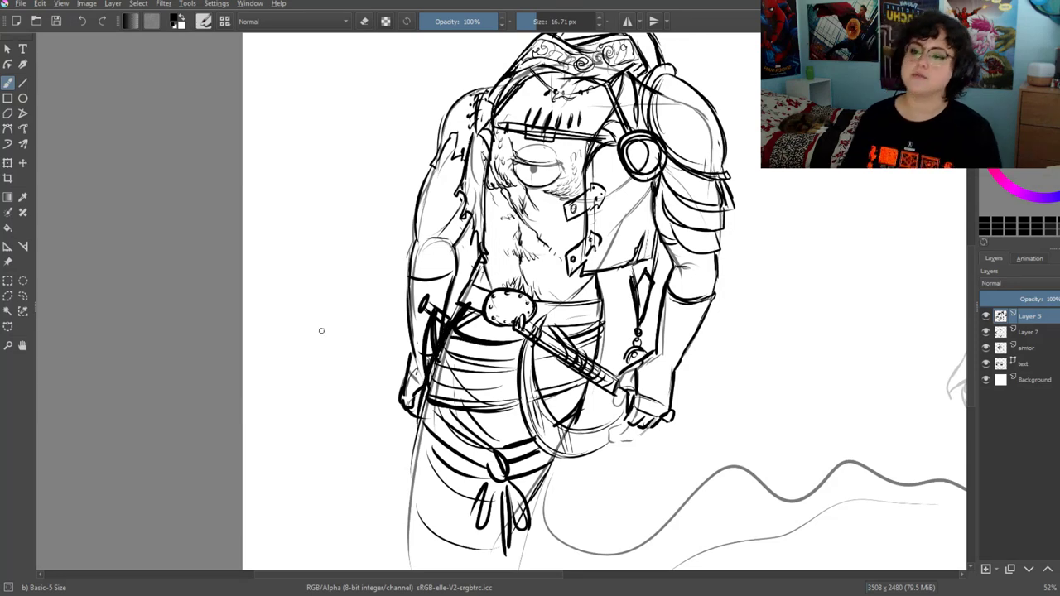
drag(320, 328, 274, 329)
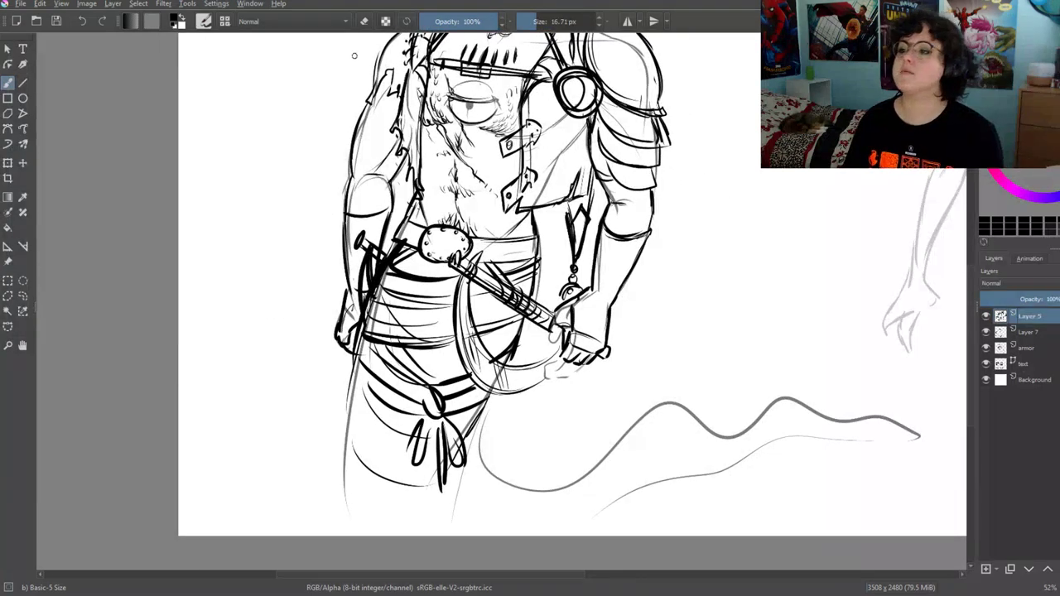
Erase the banded sketch with a large eraser and ink long lines down the front
key(e)
mouse_move(439, 287)
mouse_down()
mouse_move(414, 378)
mouse_move(420, 290)
mouse_move(419, 491)
mouse_up()
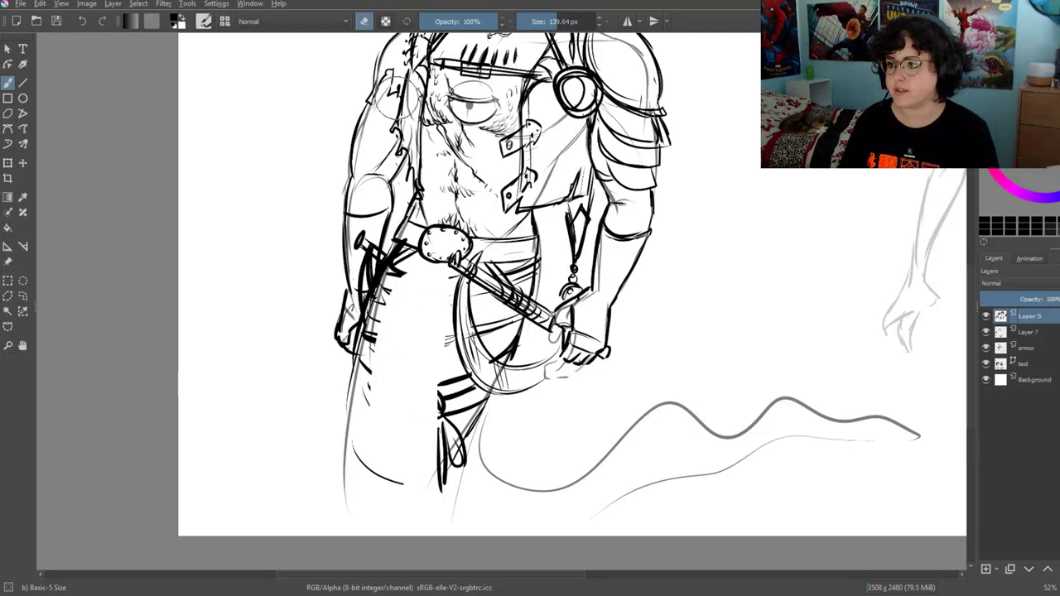
key(e)
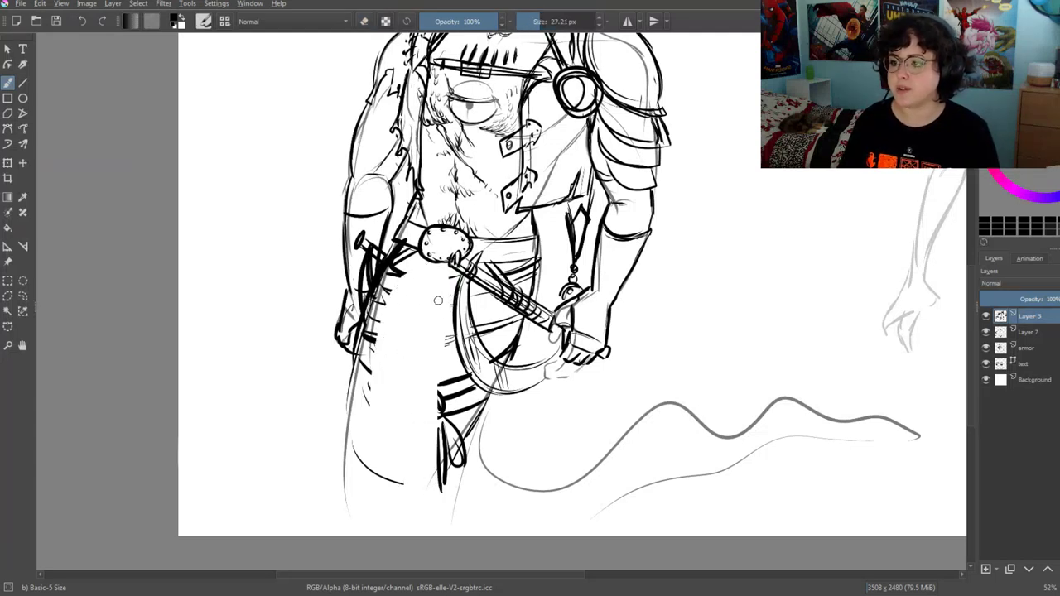
mouse_move(452, 263)
mouse_down()
mouse_move(443, 381)
mouse_move(454, 311)
mouse_up()
drag(439, 343, 431, 443)
drag(395, 277, 356, 418)
Draw a long pointed shield hanging below the belt, then reduce the brush to a fine size
mouse_move(364, 374)
mouse_down()
mouse_move(361, 466)
mouse_move(398, 508)
mouse_up()
mouse_move(437, 449)
mouse_down()
mouse_move(387, 506)
mouse_move(391, 497)
mouse_up()
drag(356, 422, 382, 490)
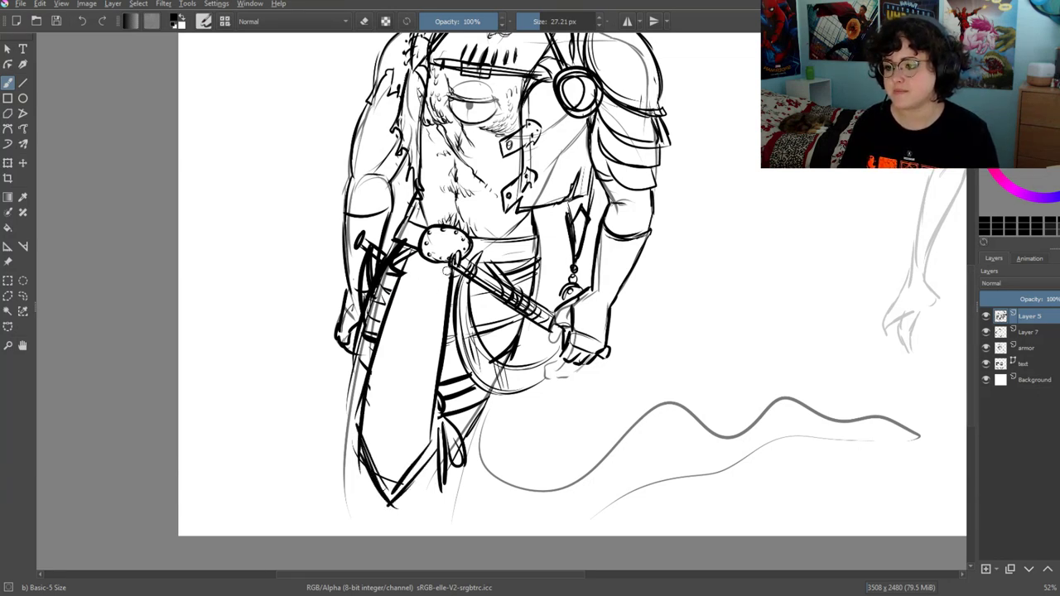
drag(445, 282, 424, 441)
drag(418, 257, 369, 392)
drag(361, 406, 351, 482)
click(530, 20)
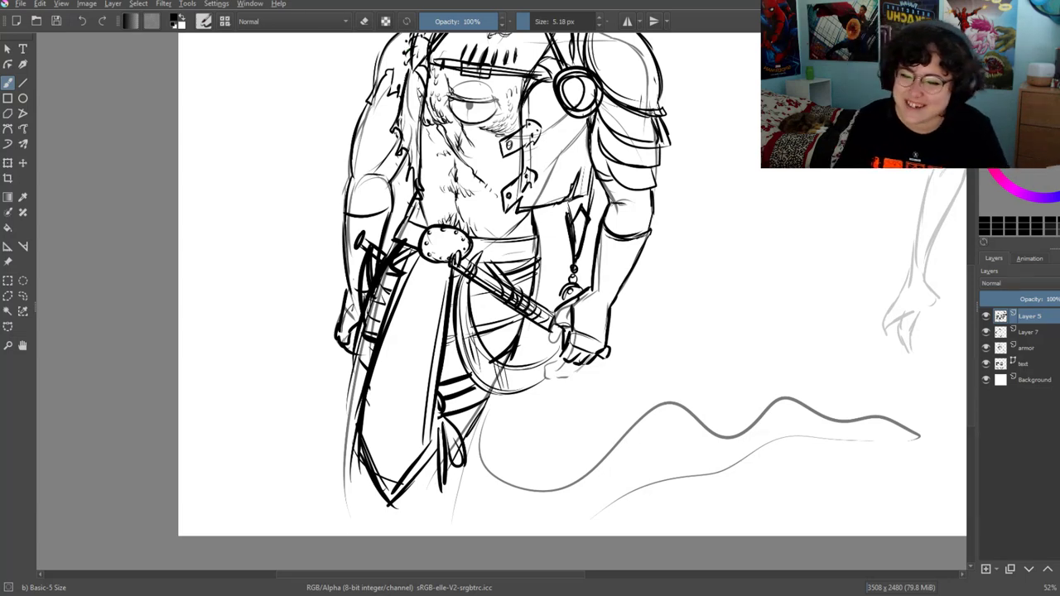
scroll(571, 289, up, 2)
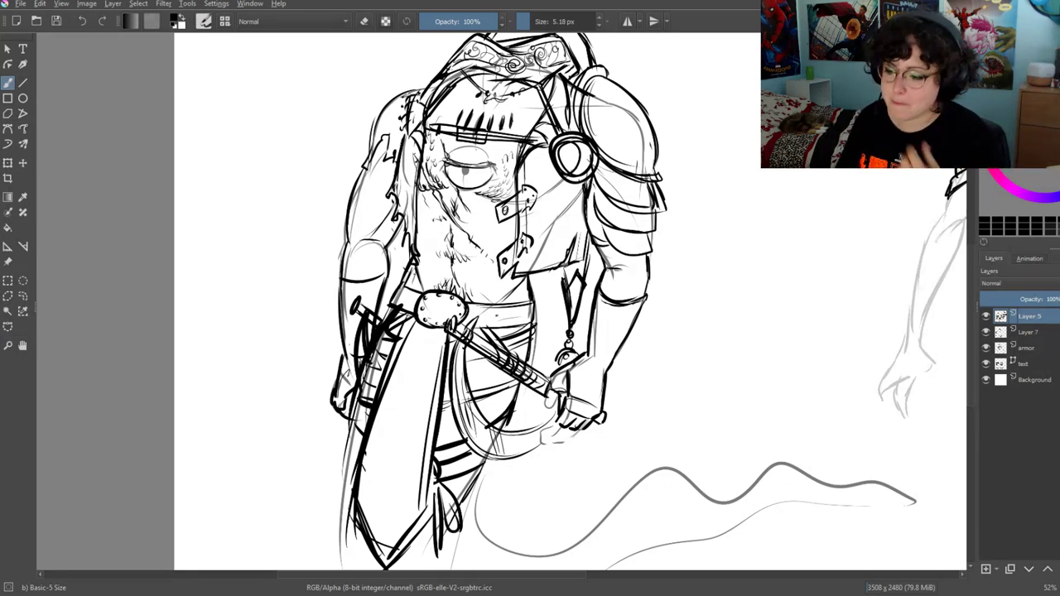
Draw long wavy tail lines across the lower page
drag(411, 398, 477, 330)
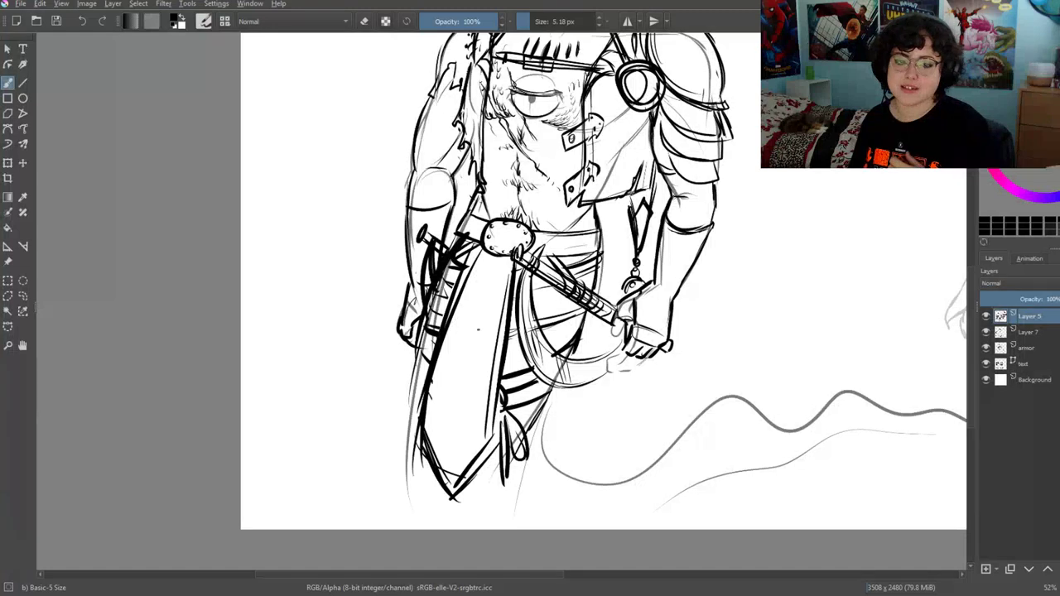
mouse_move(477, 329)
mouse_down()
mouse_move(457, 379)
mouse_move(337, 352)
mouse_up()
mouse_move(410, 410)
mouse_down()
mouse_move(929, 492)
mouse_move(844, 467)
mouse_move(791, 533)
mouse_up()
drag(617, 531, 526, 532)
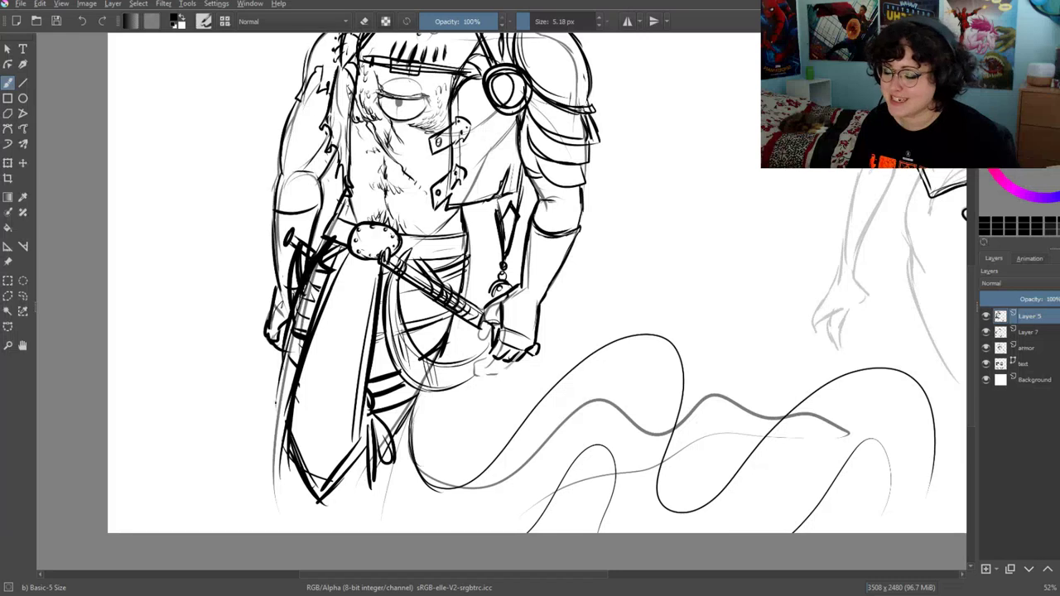
Outline and darken the hanging shield's left and lower-left edges with short strokes
drag(276, 381, 299, 533)
drag(425, 521, 492, 567)
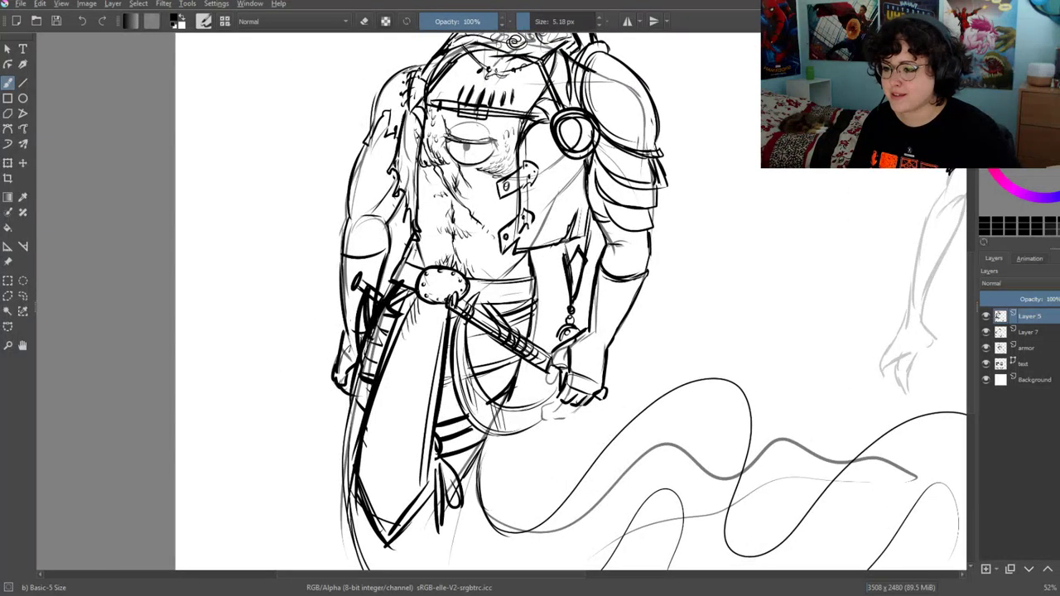
drag(411, 296, 386, 381)
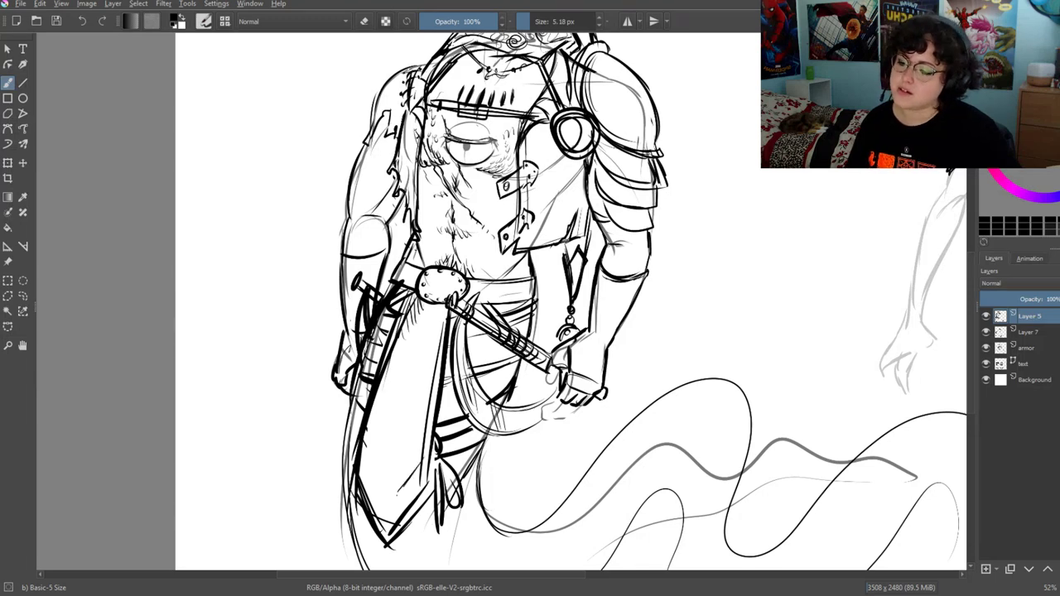
drag(421, 453, 388, 497)
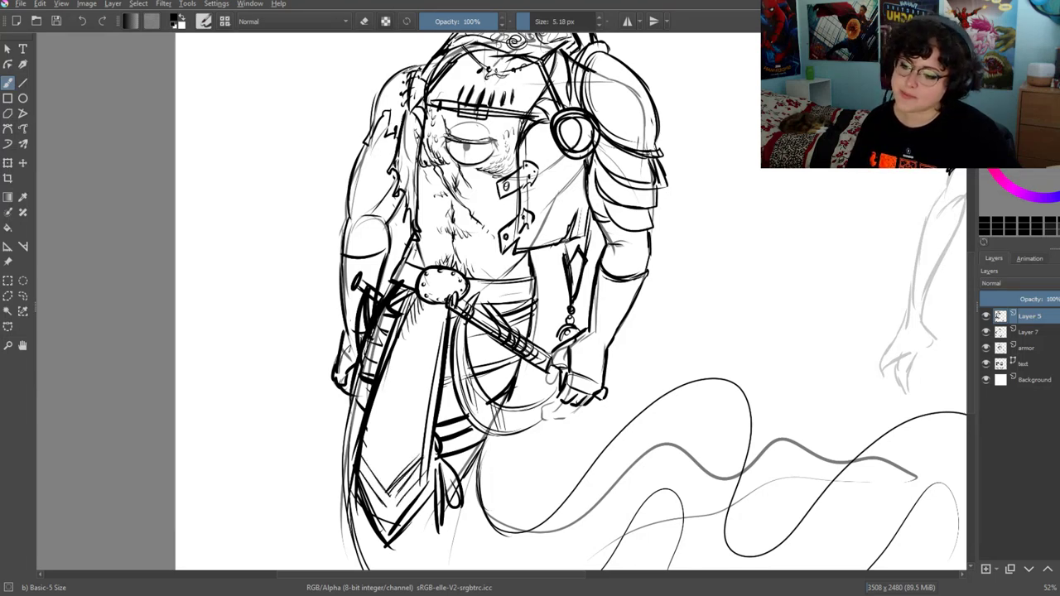
drag(425, 342, 449, 312)
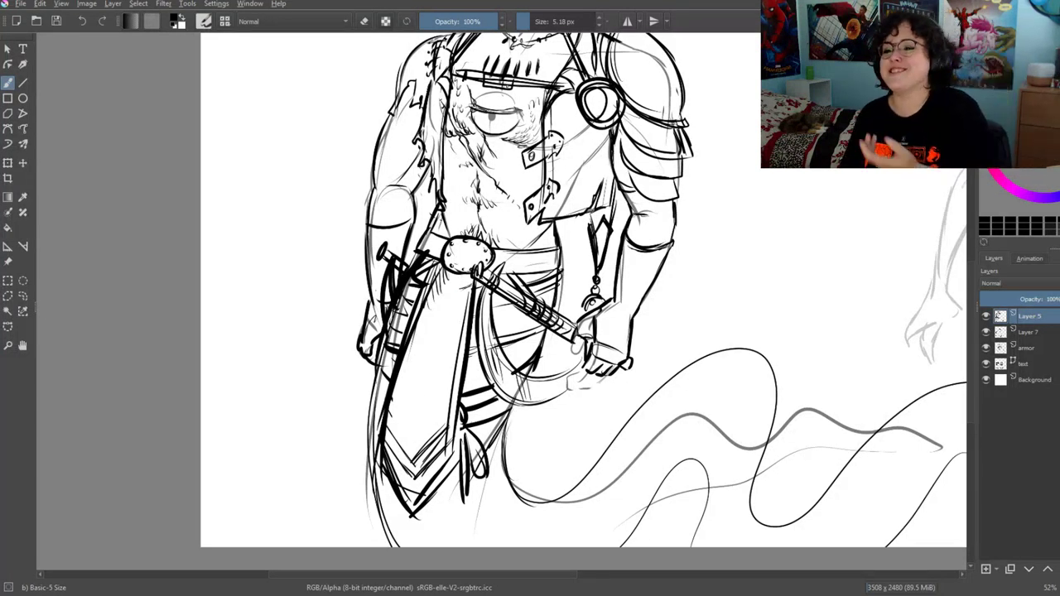
Raise the brush to 15.28 px, then draw a wavy shield emblem and thicker inner V
click(534, 22)
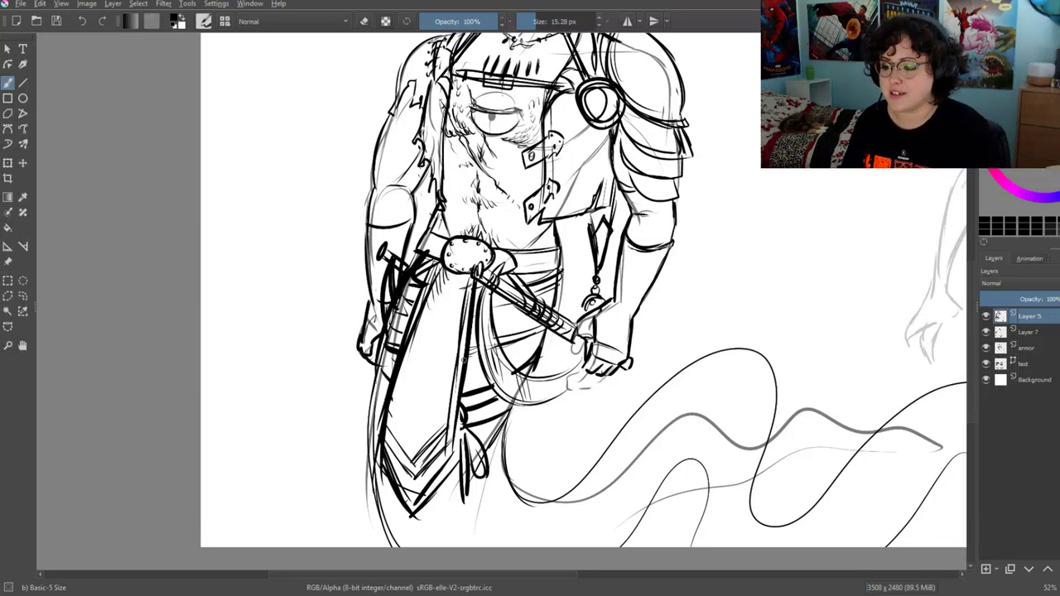
drag(430, 373, 437, 404)
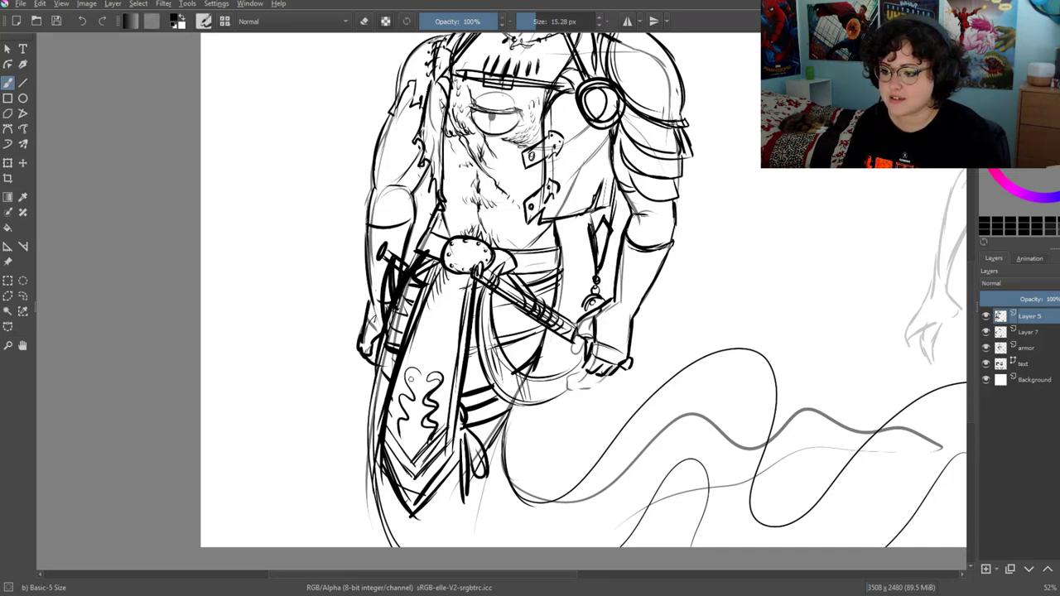
drag(402, 449, 447, 423)
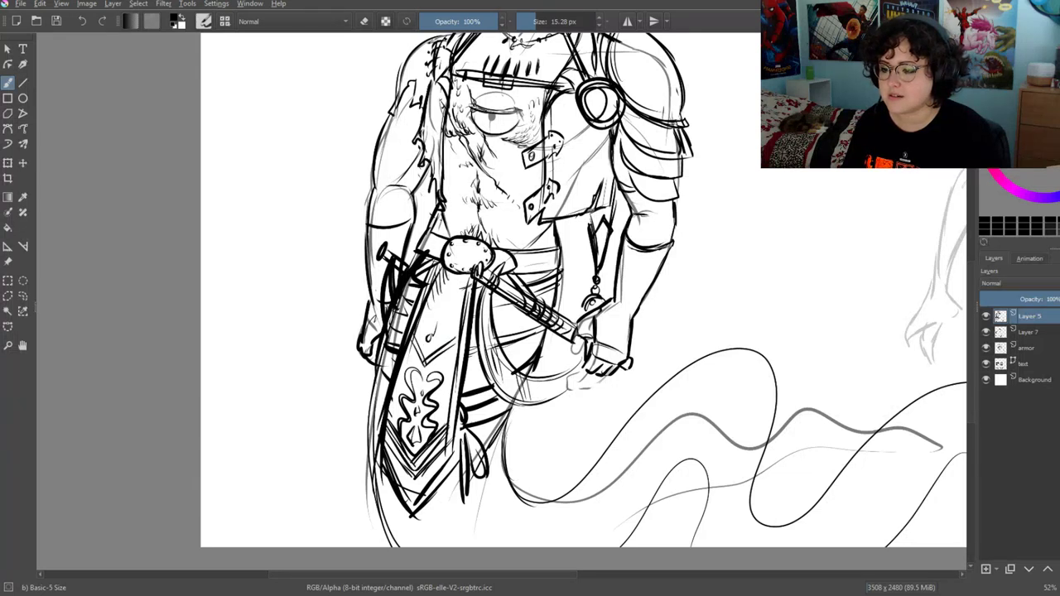
drag(497, 290, 518, 377)
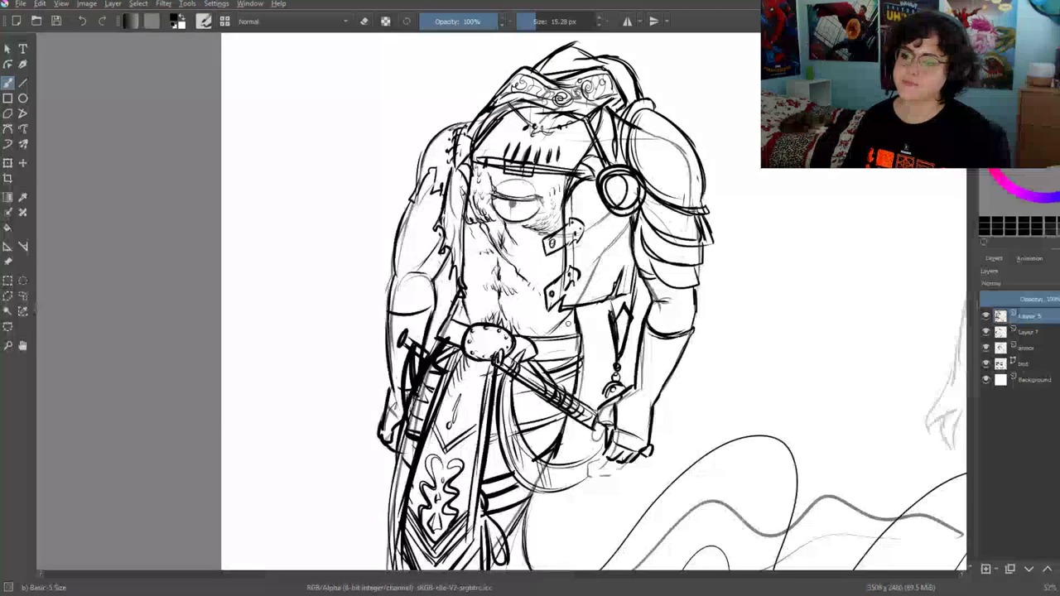
Zoom out until the whole character name list is visible
click(8, 345)
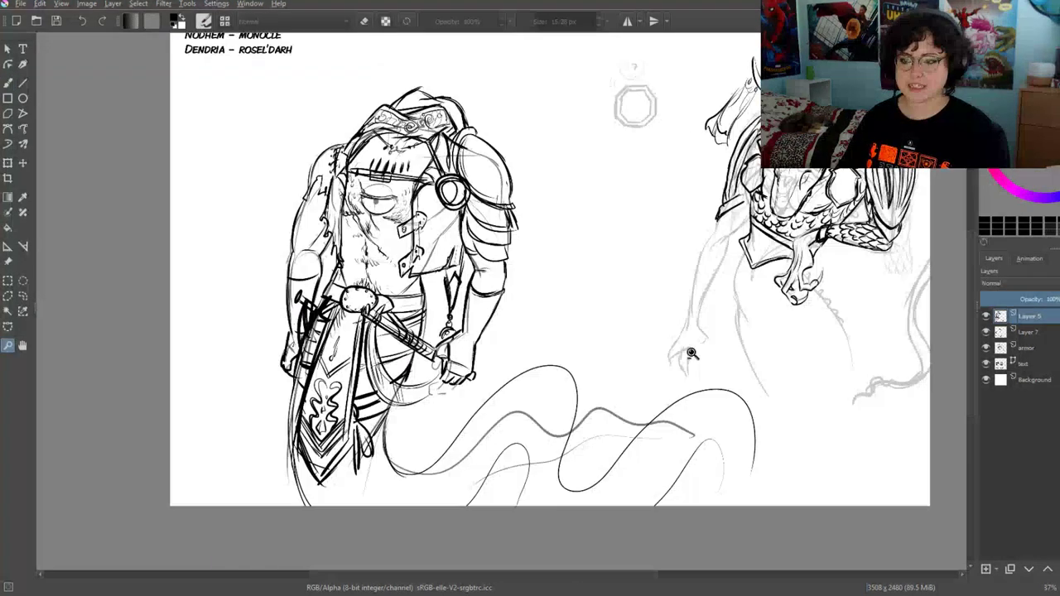
drag(735, 357, 693, 353)
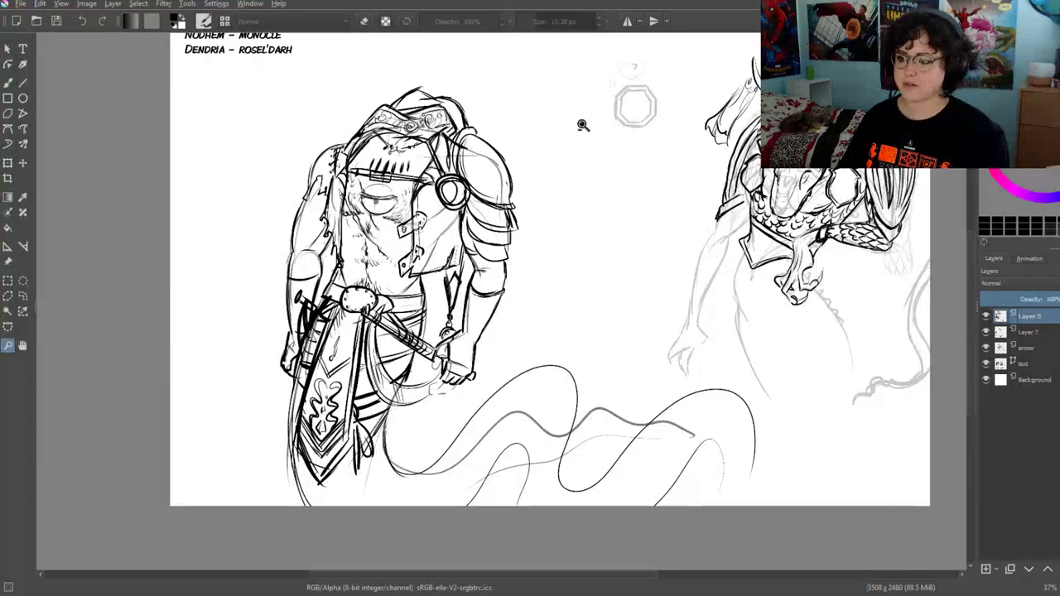
drag(583, 124, 804, 319)
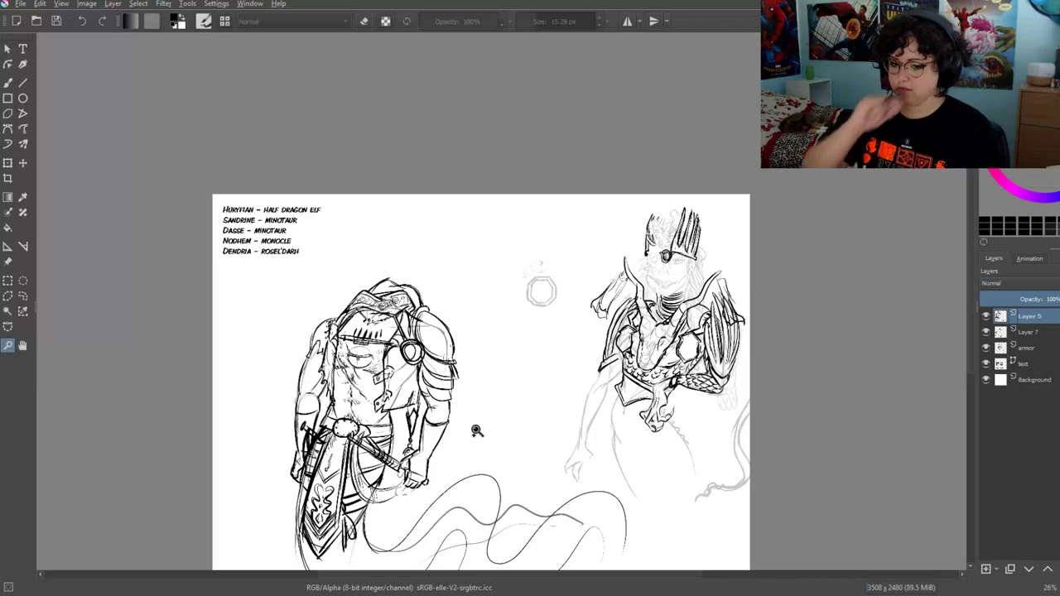
drag(476, 430, 580, 367)
key(minus)
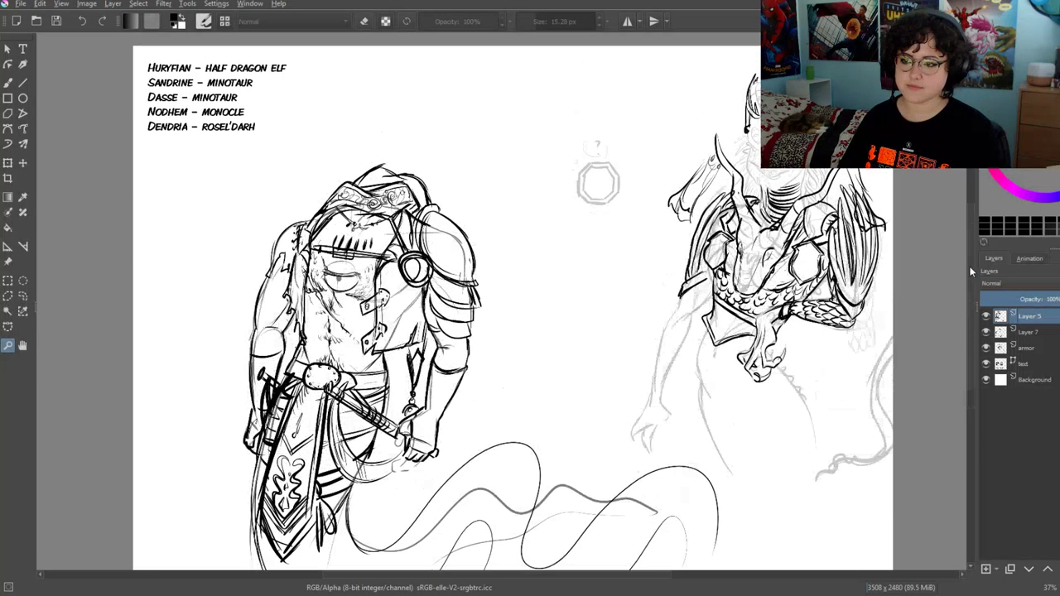
scroll(969, 272, down, 1)
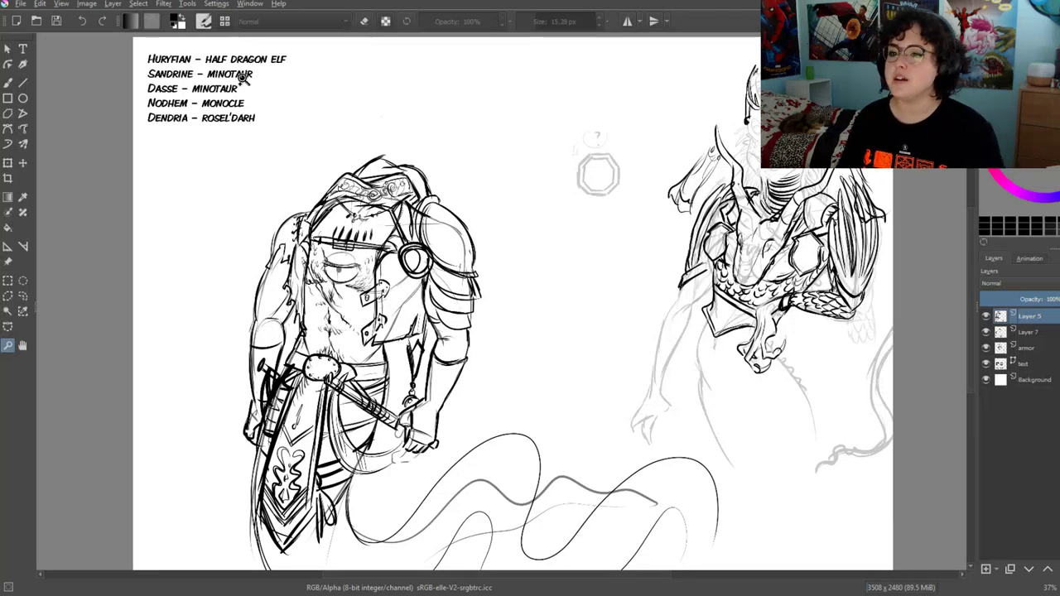
On a new layer above the text layer, strike through HURYFIAN – HALF DRAGON ELF
key(b)
click(1027, 364)
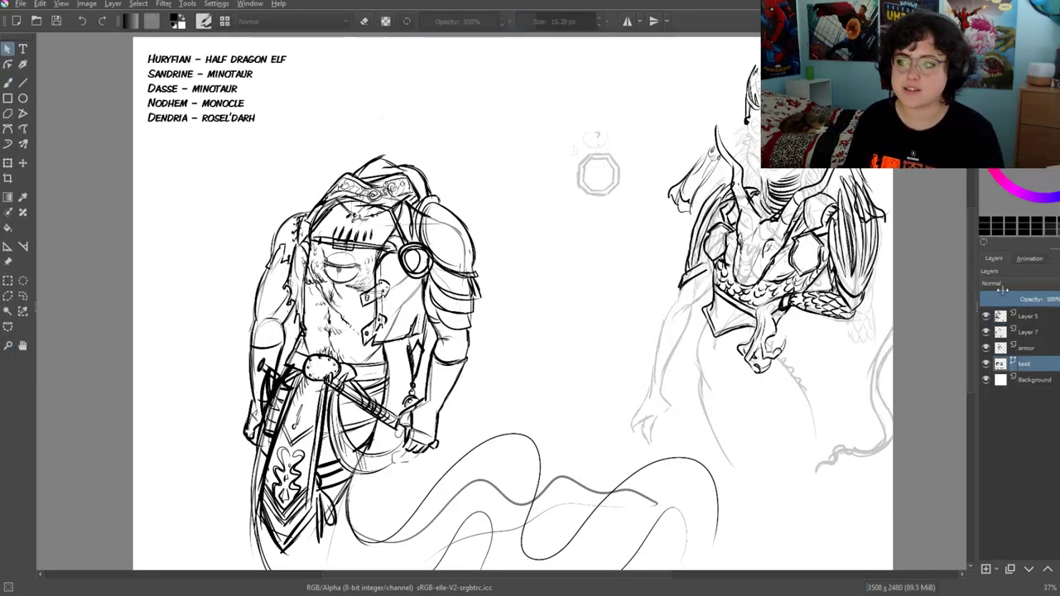
key(b)
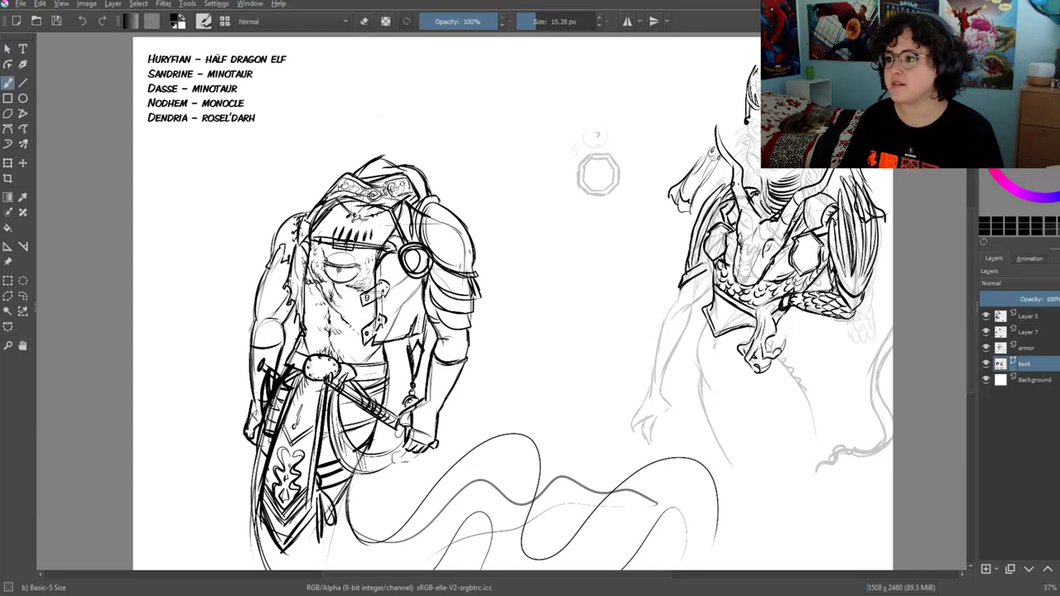
click(985, 570)
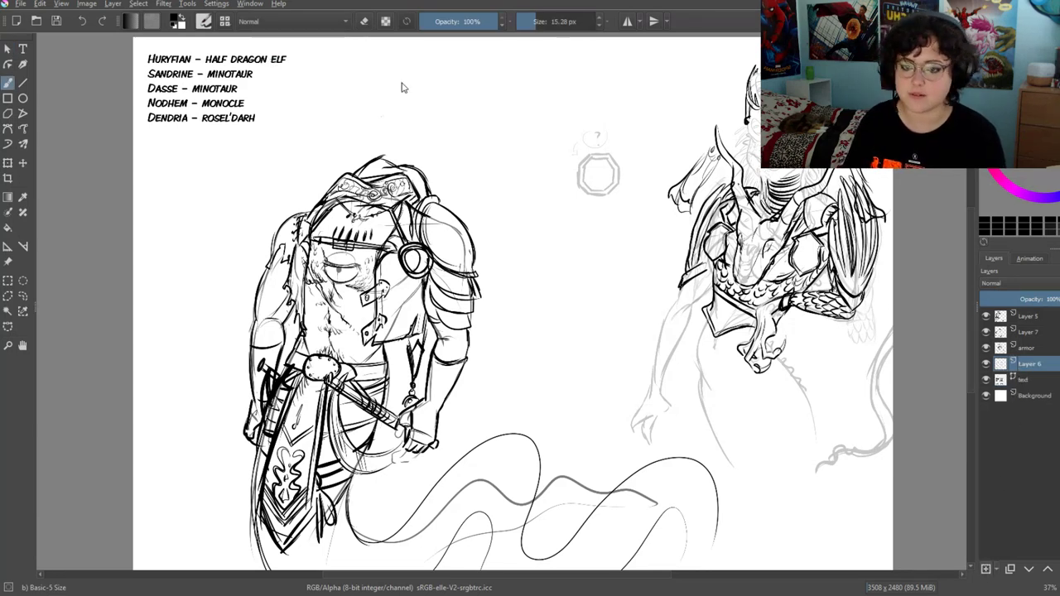
drag(291, 58, 134, 59)
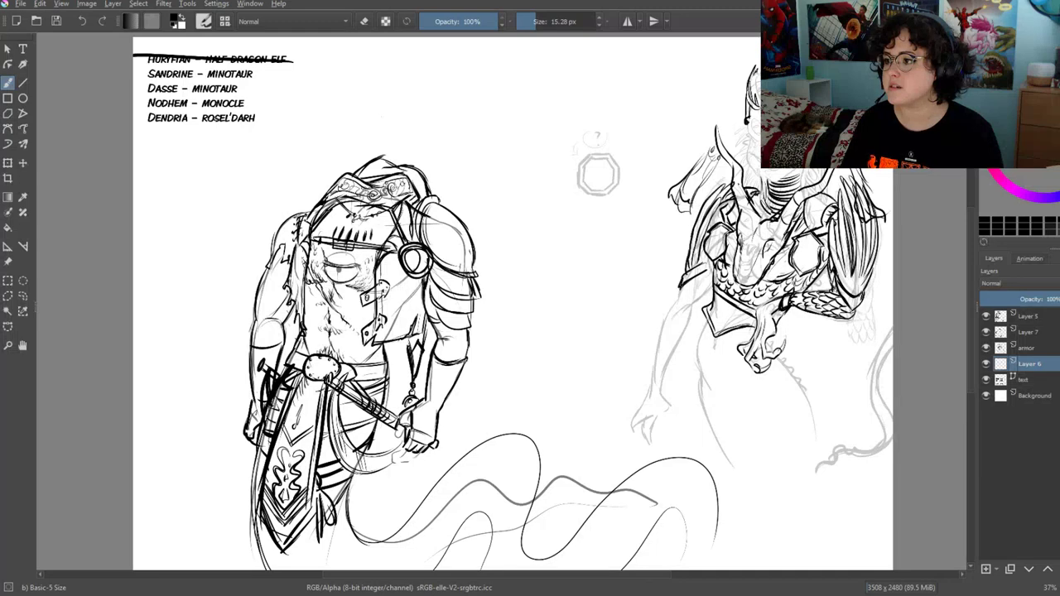
Strike through NODHEM – MONOCLE and merge Layer 5 down into Layer 7
drag(252, 102, 134, 103)
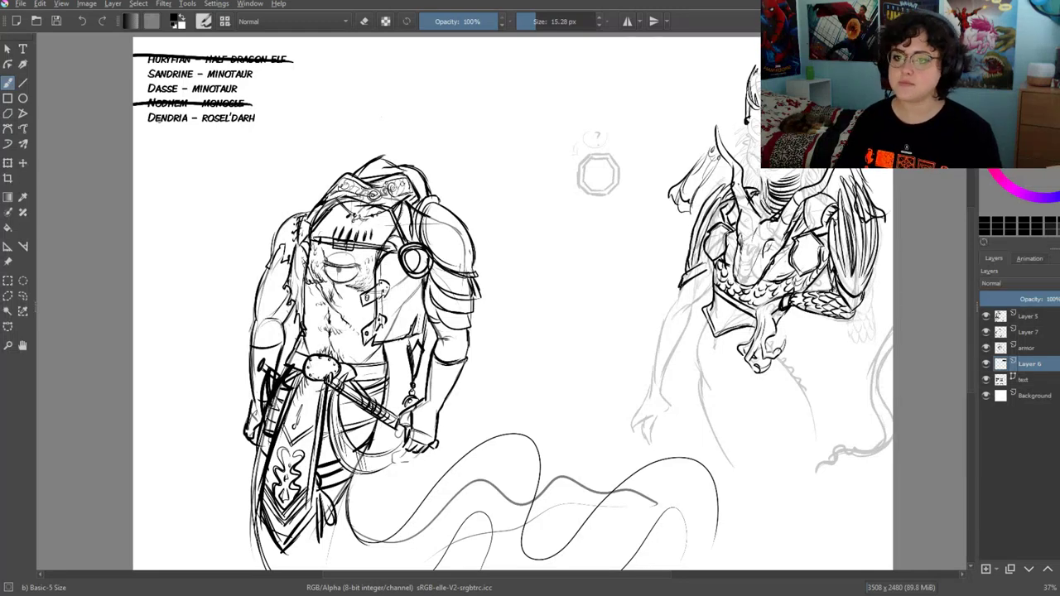
click(1035, 316)
click(985, 316)
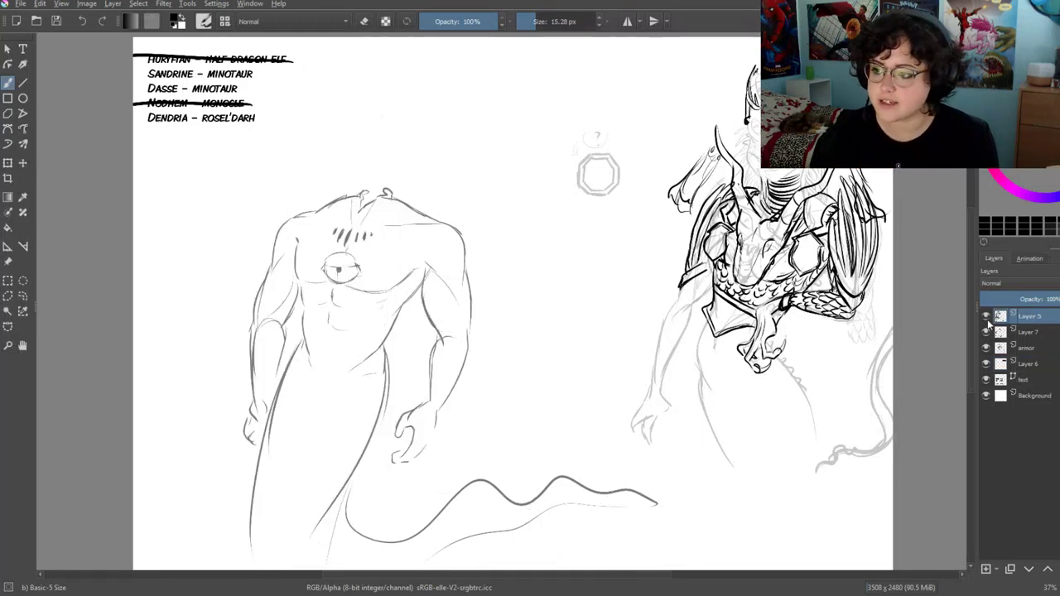
key(shift+Delete)
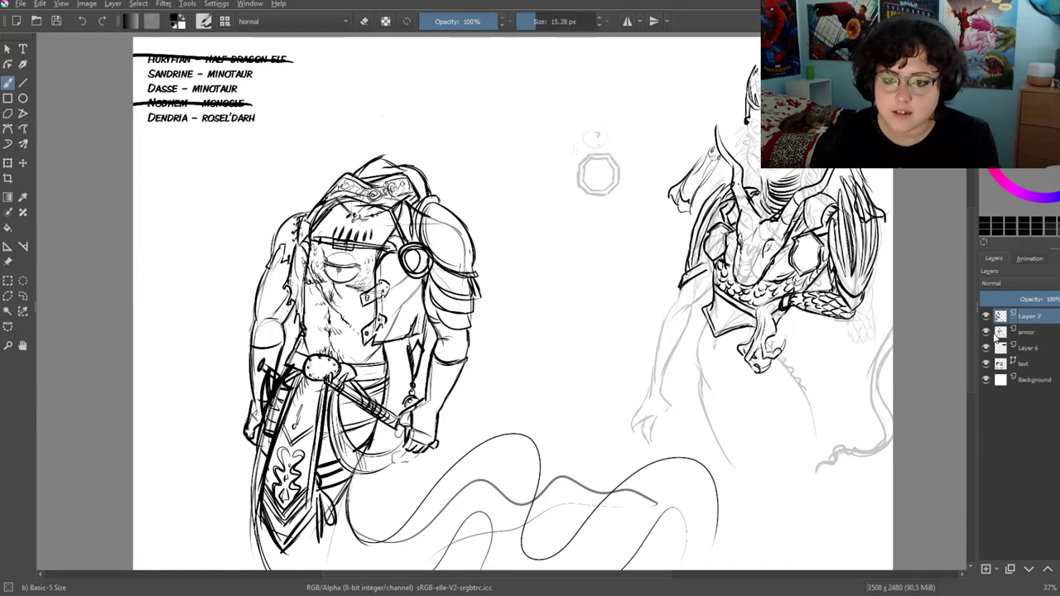
click(986, 332)
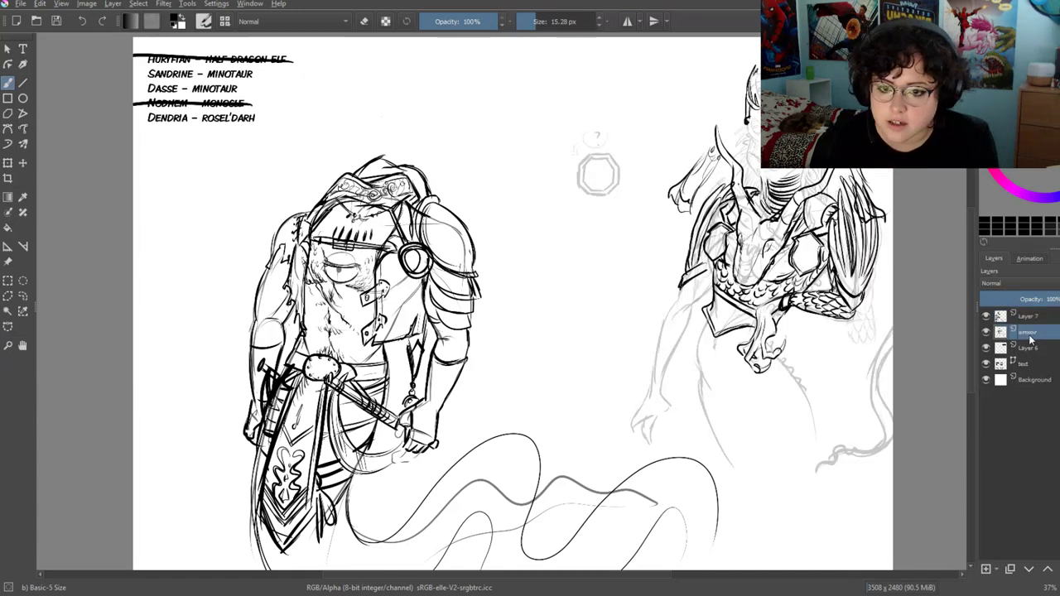
Rename the character layers to 'Huryhan' and 'nodhem'
double_click(1026, 332)
text(Huryhan)
key(Return)
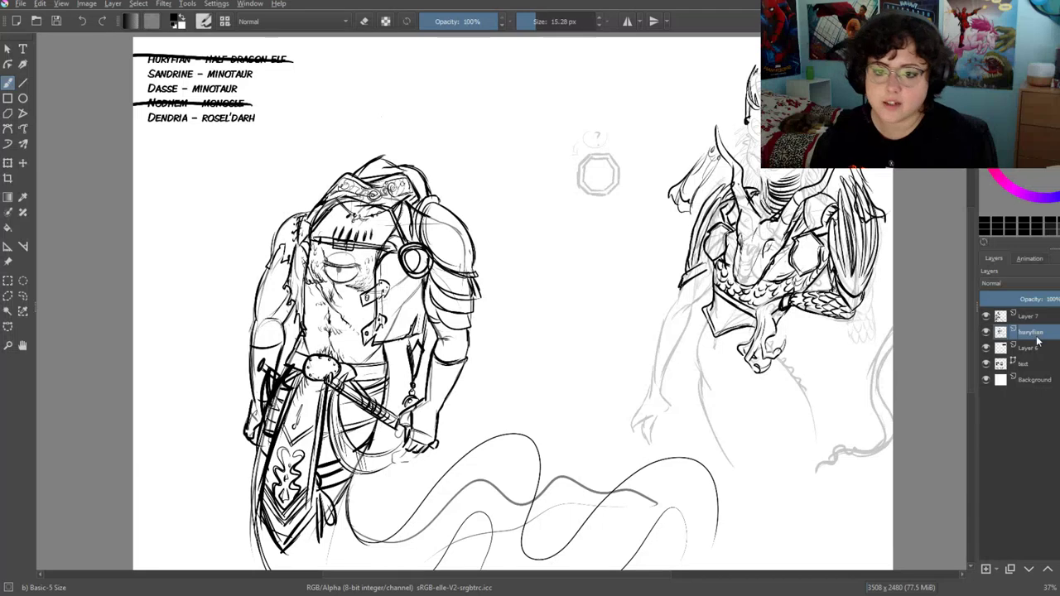
double_click(1026, 318)
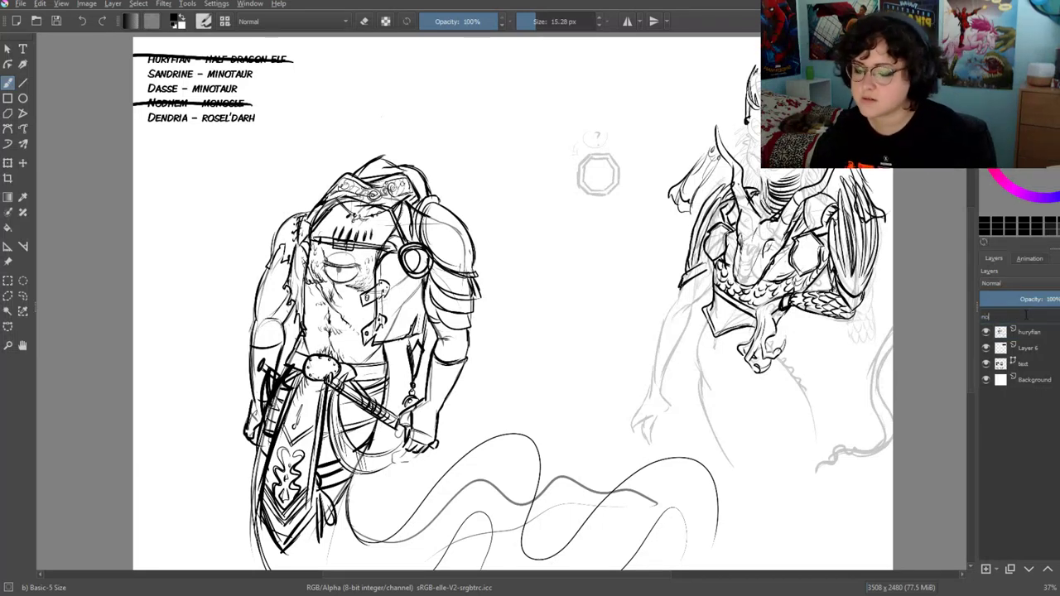
text(nodhem)
click(1026, 331)
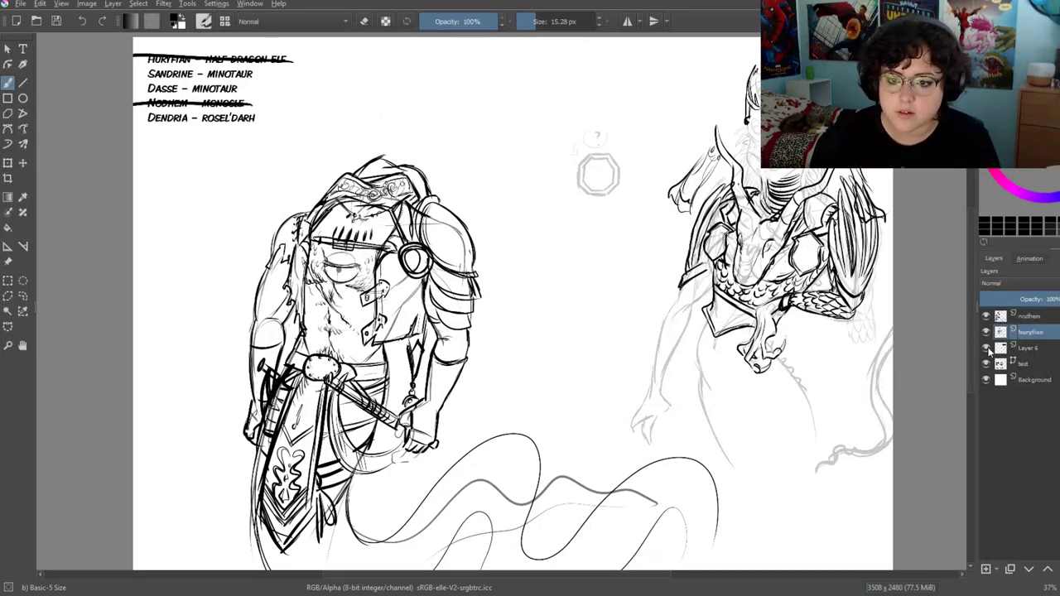
Hide both character drawing layers and add a new empty layer on top
click(986, 348)
click(1027, 317)
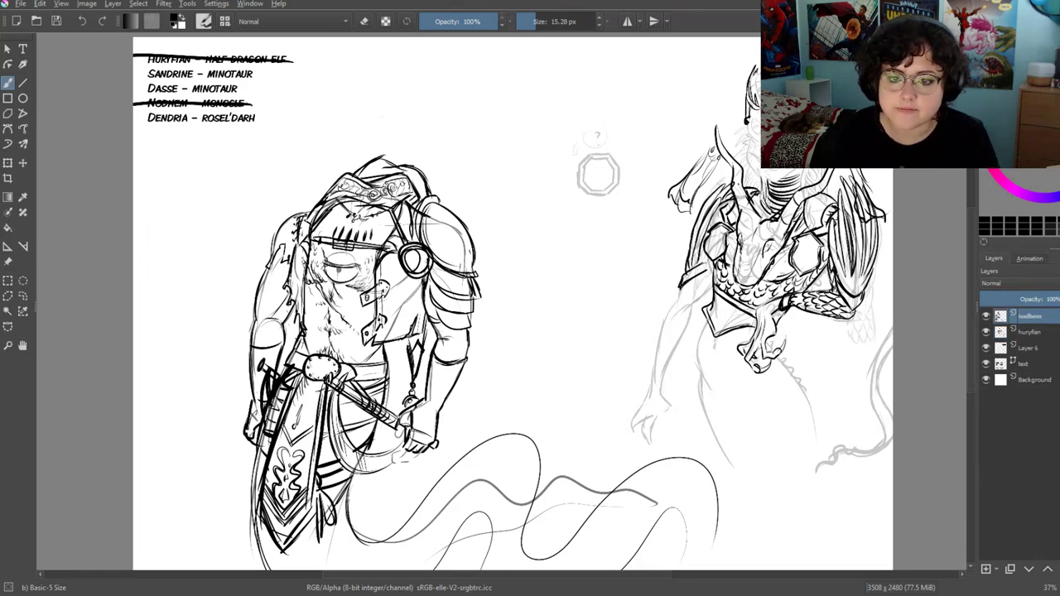
click(986, 316)
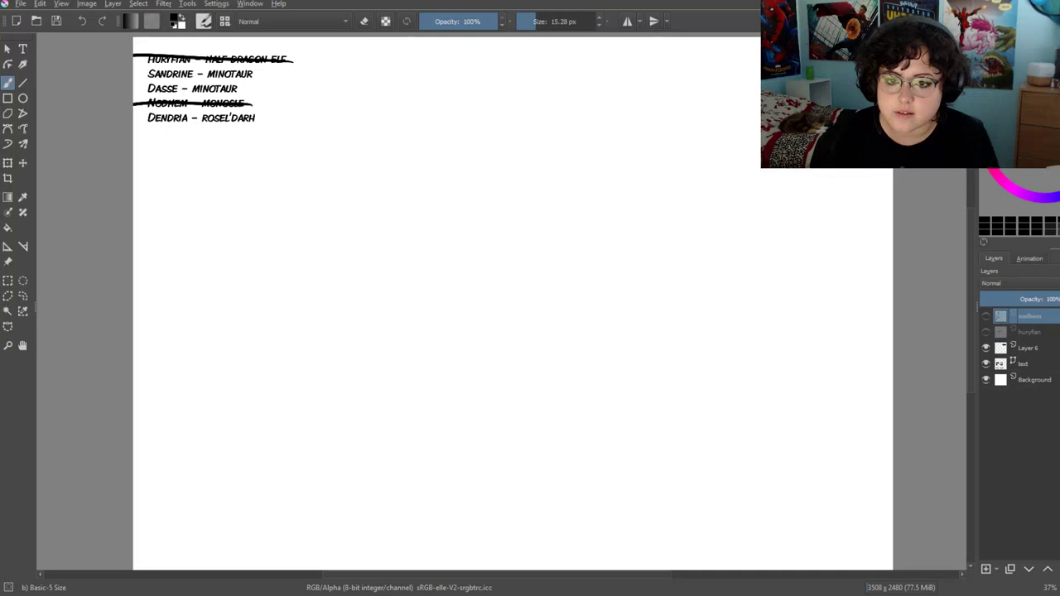
click(985, 568)
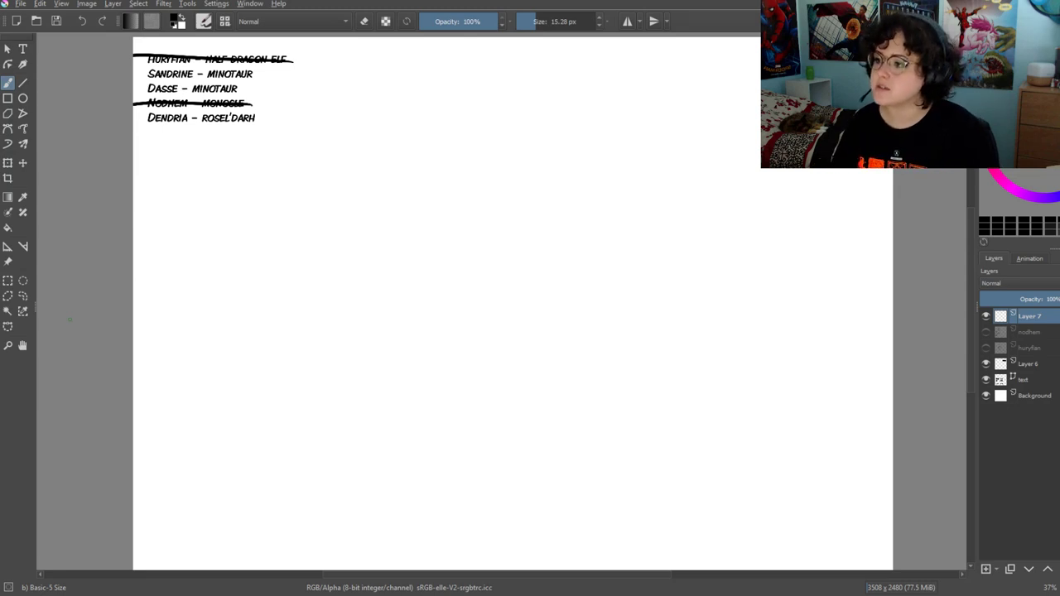
click(8, 345)
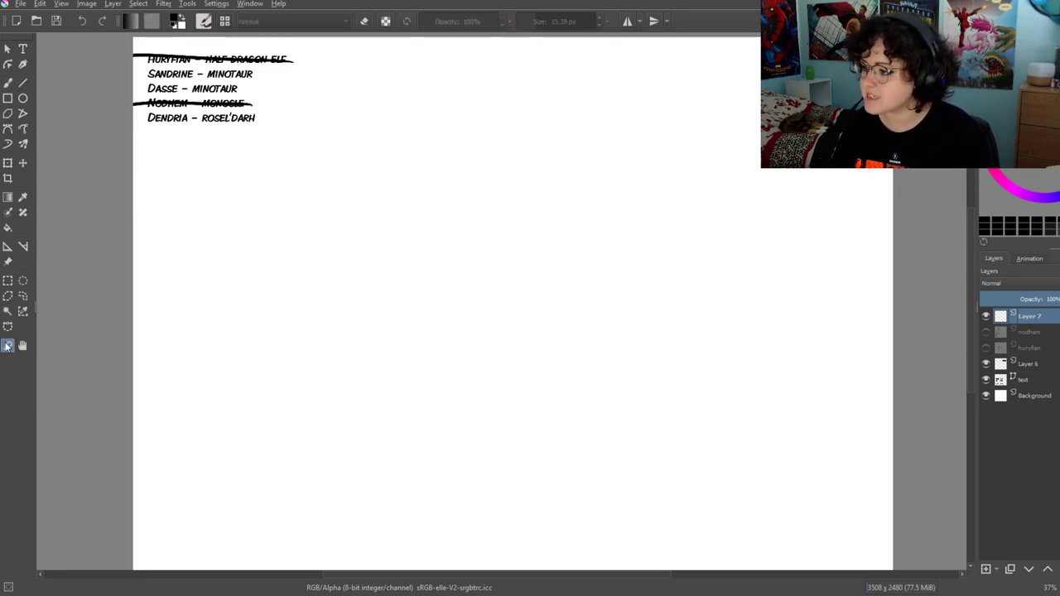
Zoom in on the blank page and load the long-horned cattle reference photo
click(629, 288)
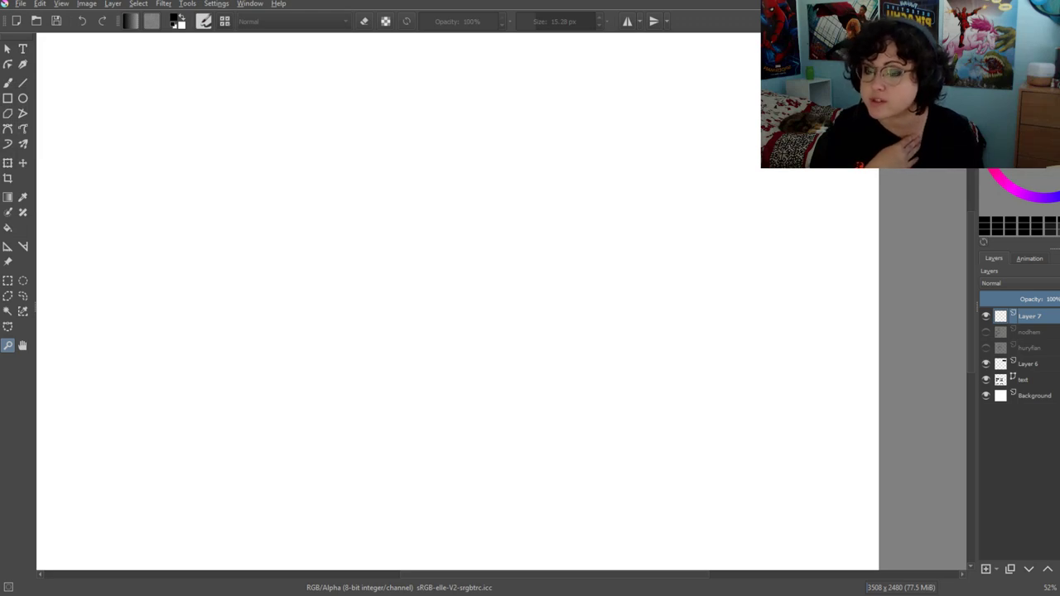
click(21, 3)
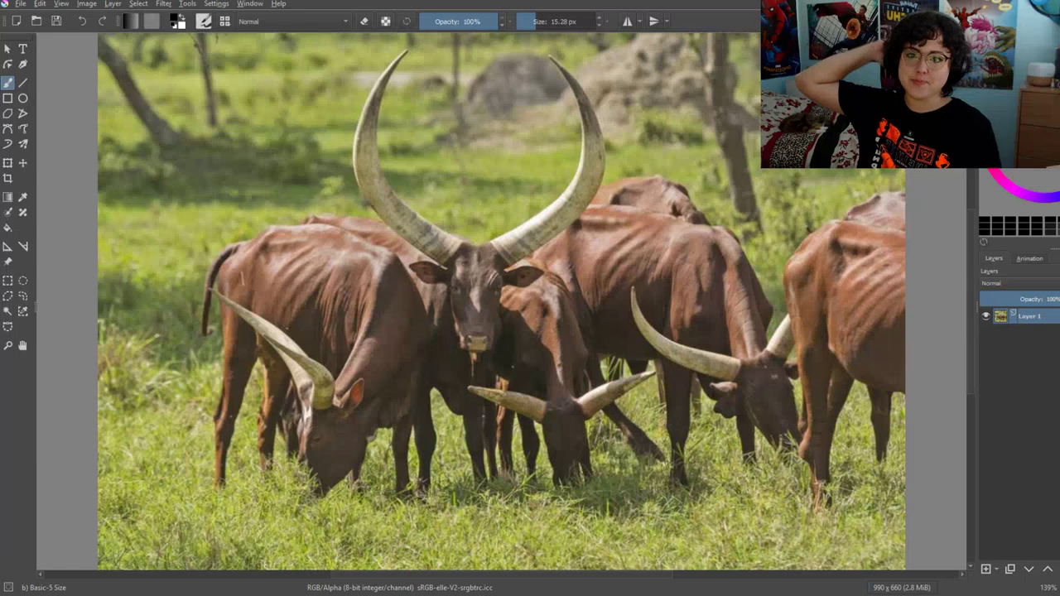
Split the documents into floating windows, placing the cattle photo lower right
click(1039, 3)
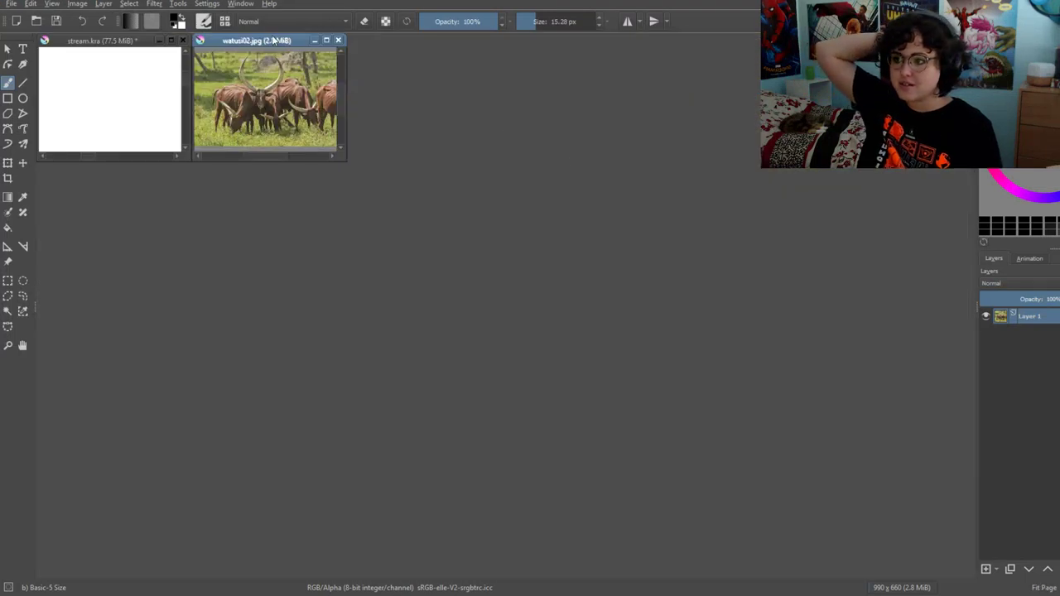
mouse_move(277, 42)
mouse_down()
mouse_move(830, 403)
mouse_move(843, 439)
mouse_move(616, 132)
mouse_move(370, 303)
mouse_move(412, 230)
mouse_up()
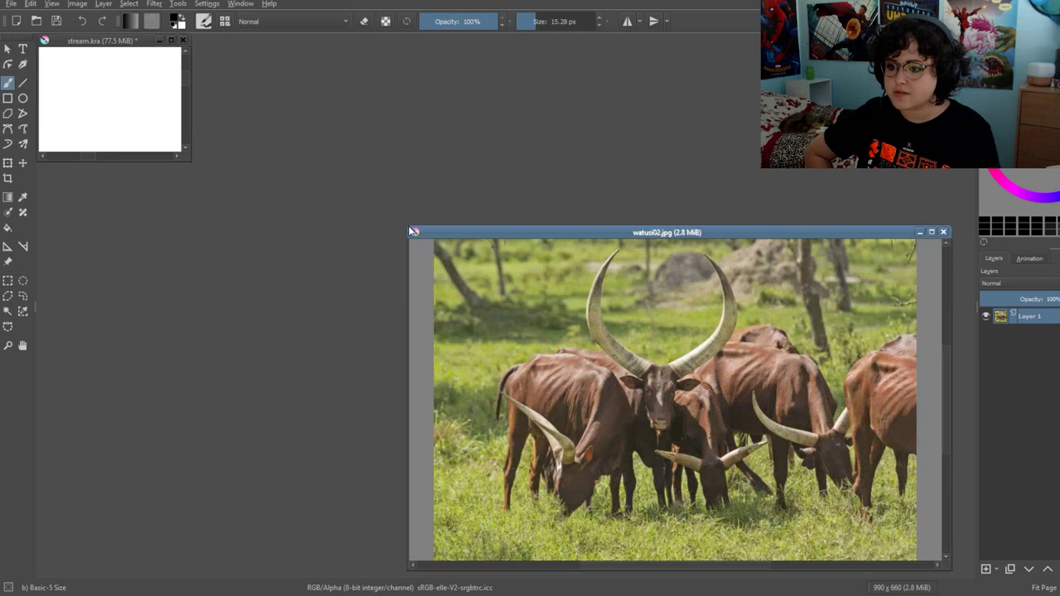
drag(183, 155, 944, 553)
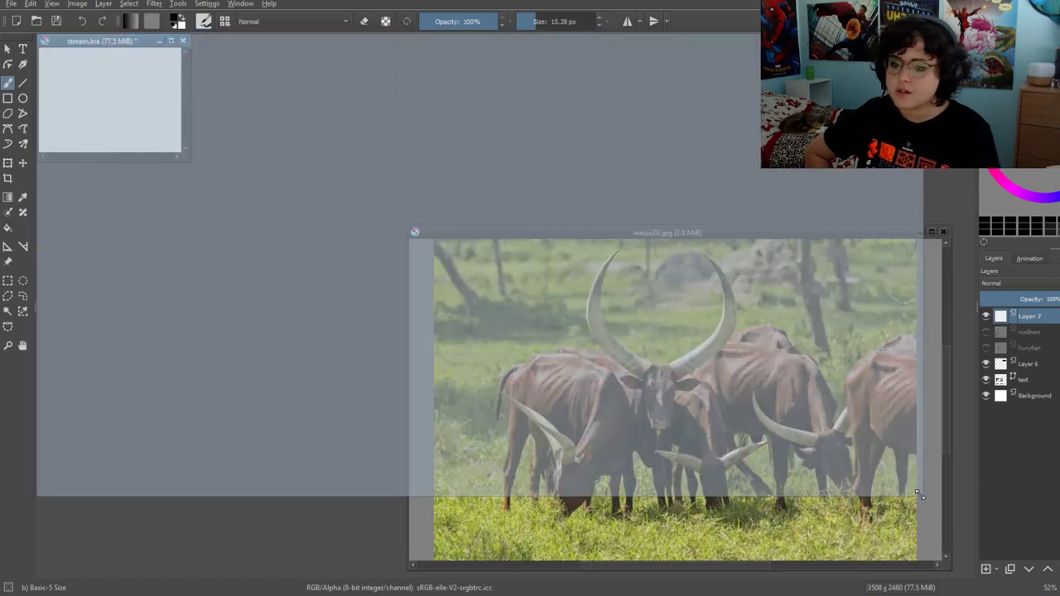
Save the character sheet and rename its new top layer to 'dasse'
key(ctrl+s)
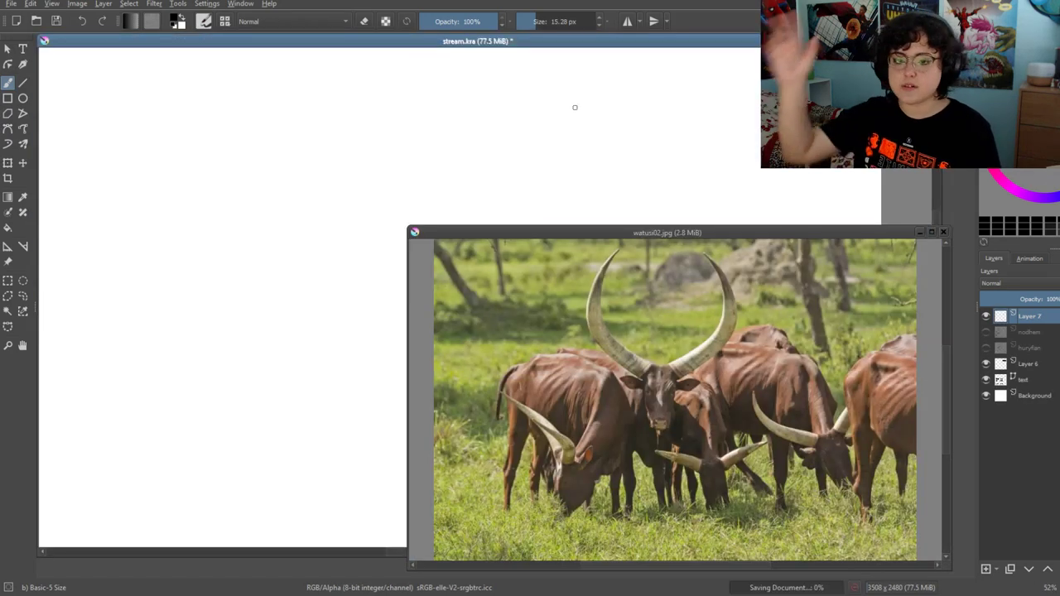
key(F2)
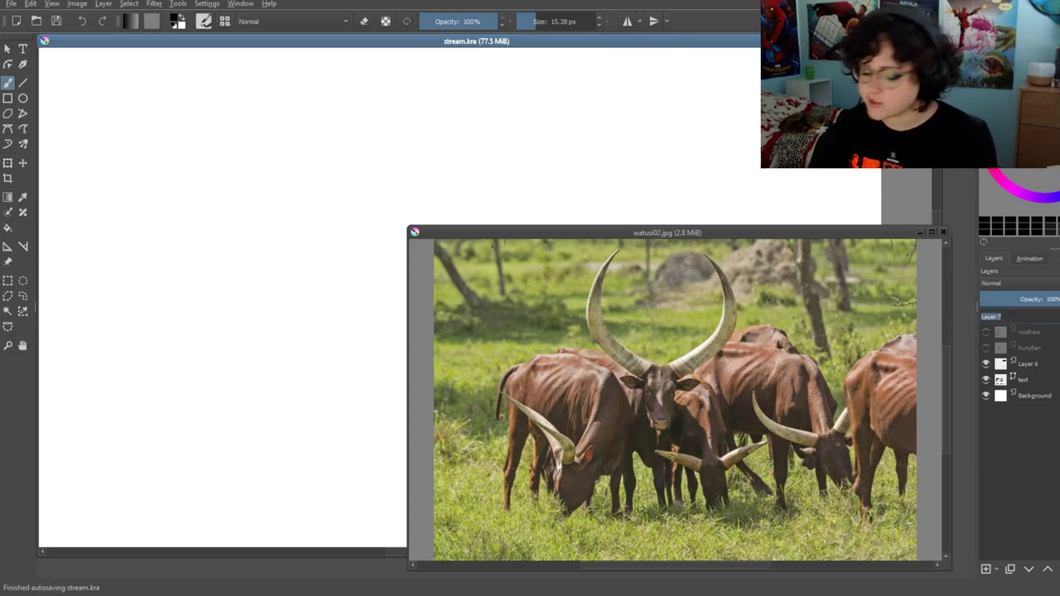
text(dasse)
key(Return)
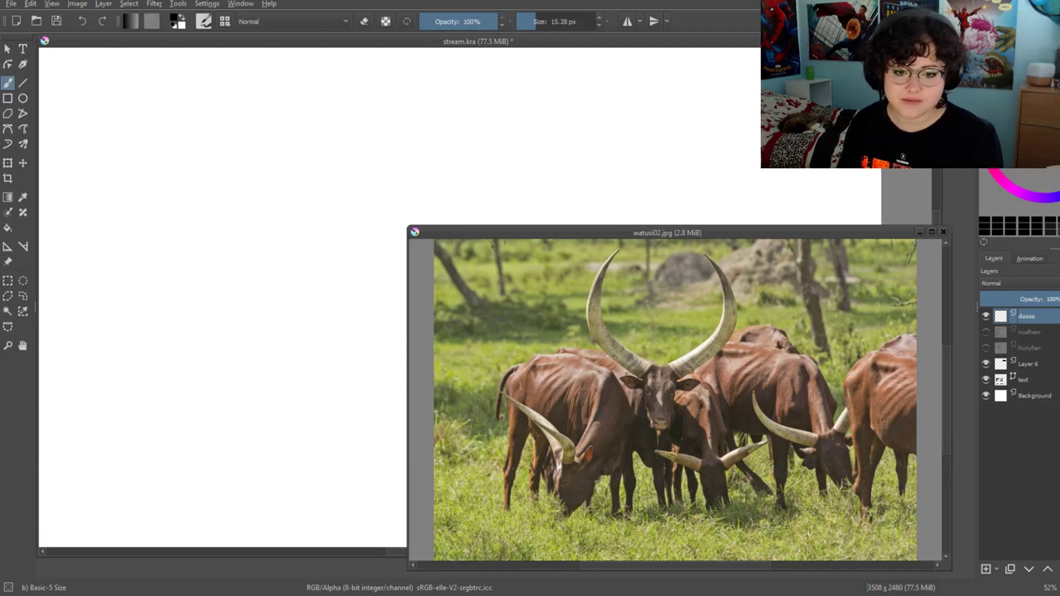
Pan the sheet to show the name list and move the watusi02.jpg window lower right
key(ctrl+Tab)
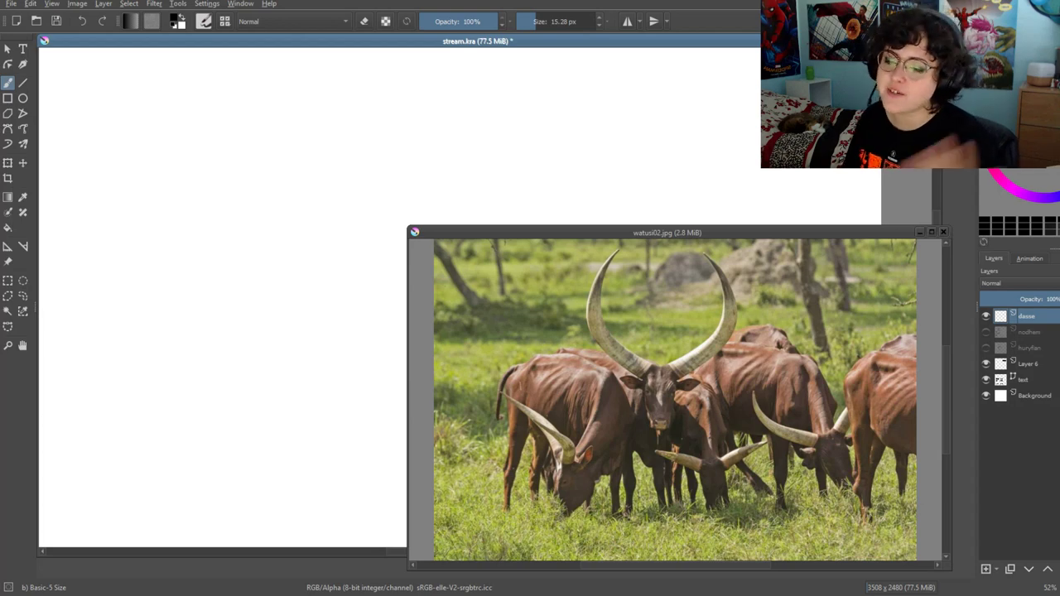
key(z)
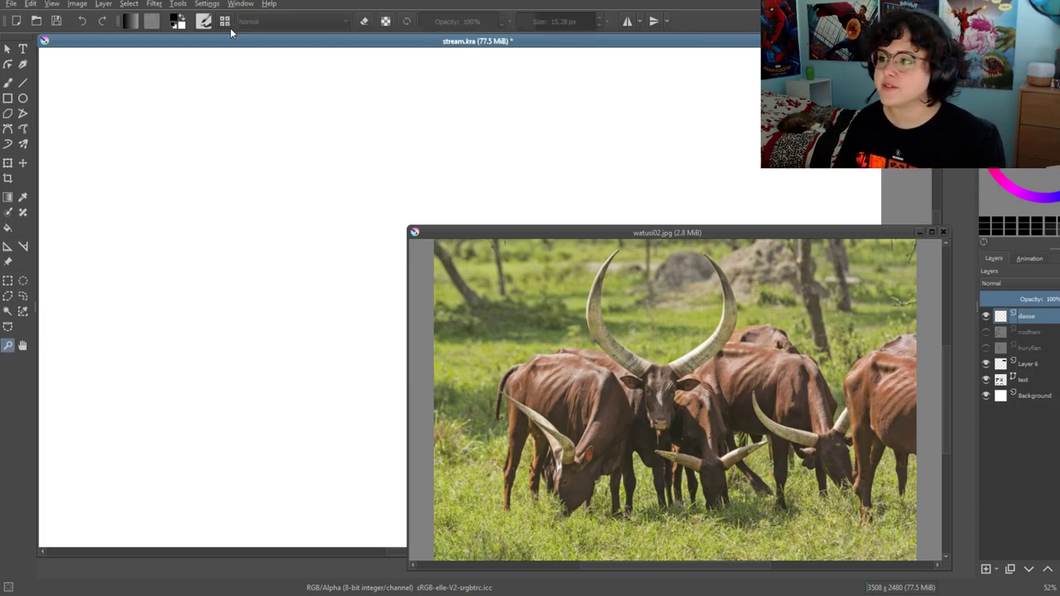
drag(258, 217, 318, 238)
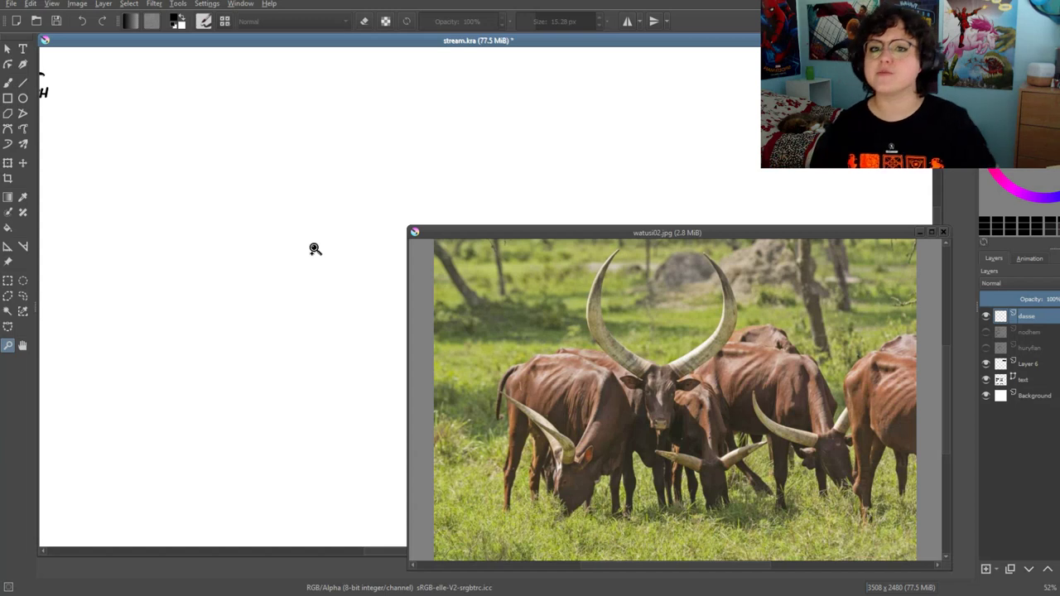
mouse_move(256, 241)
mouse_down()
mouse_move(325, 209)
mouse_move(485, 178)
mouse_move(372, 293)
mouse_move(208, 173)
mouse_up()
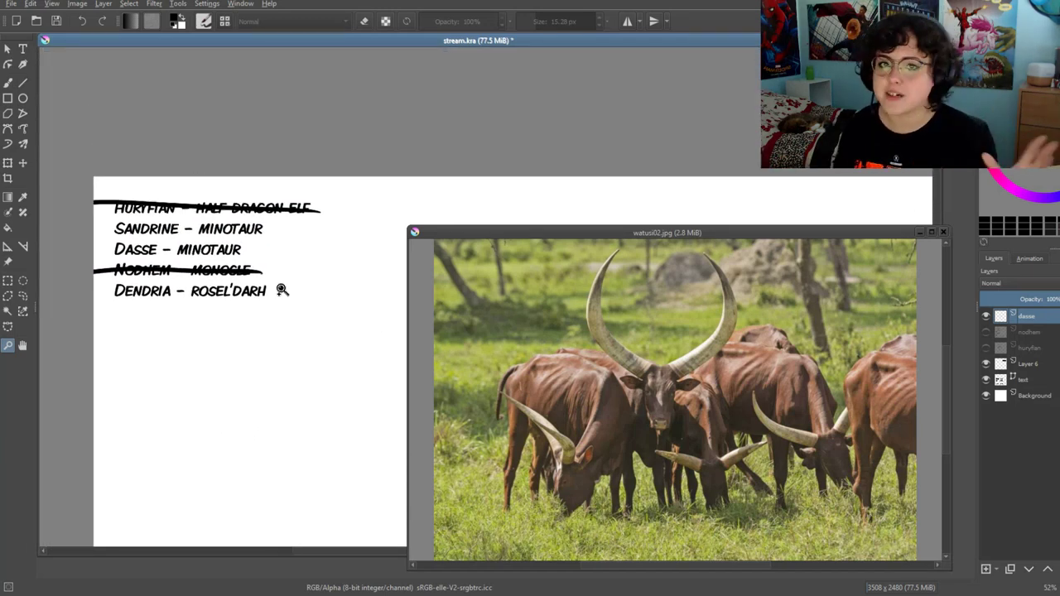
drag(284, 265, 208, 159)
drag(243, 265, 171, 135)
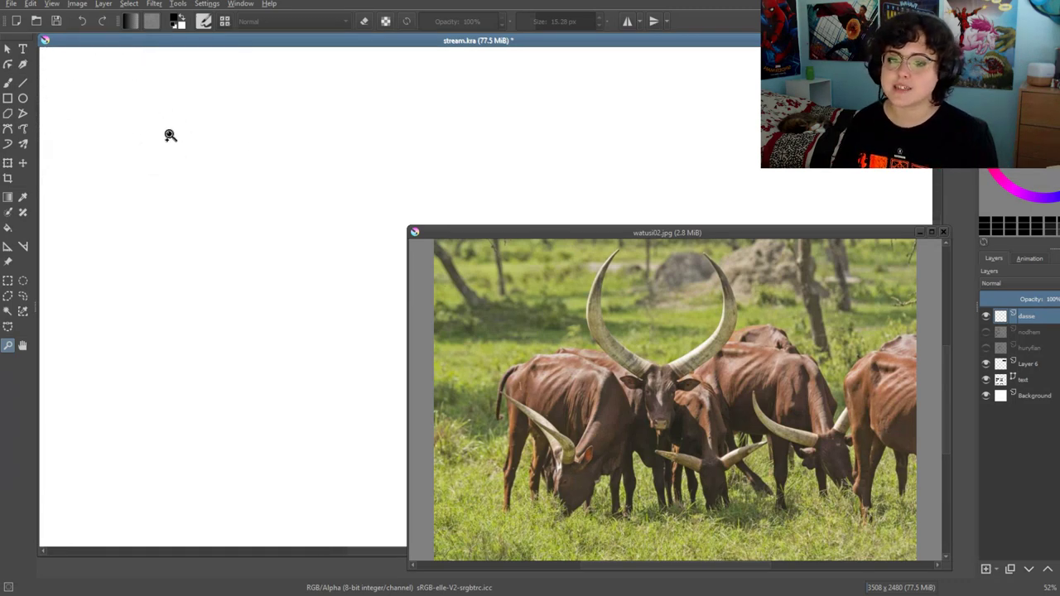
drag(513, 237, 628, 241)
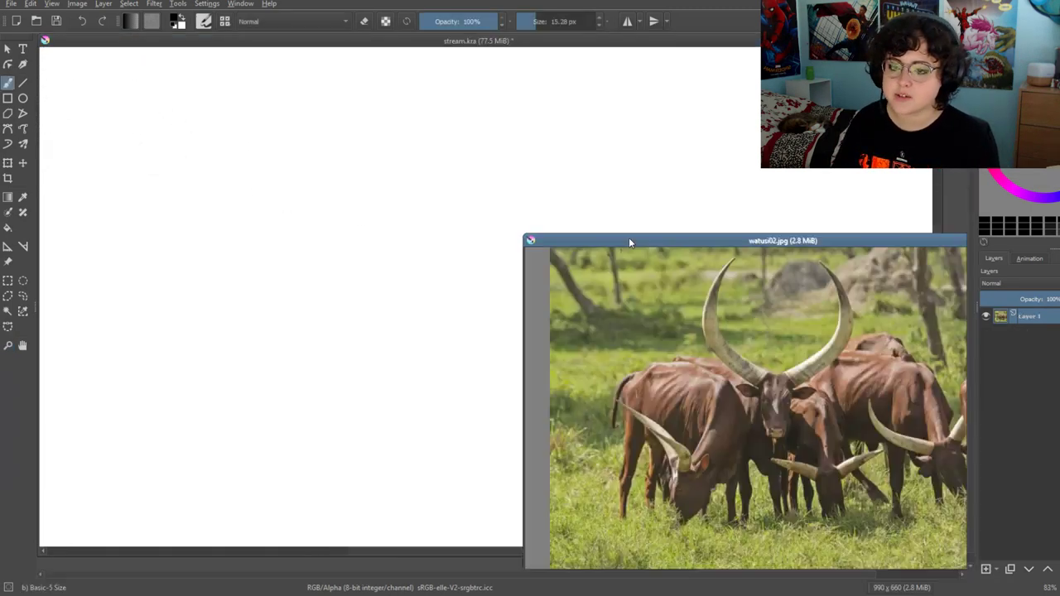
Bring the name list back into view and shift the cattle reference window up-left
click(339, 71)
drag(390, 224, 449, 251)
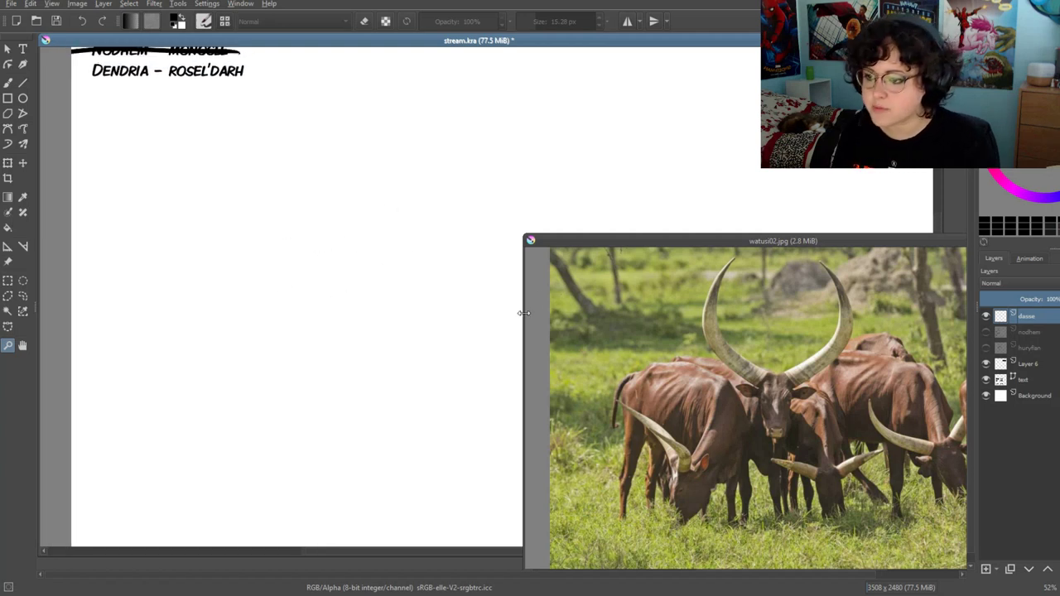
drag(721, 245, 624, 231)
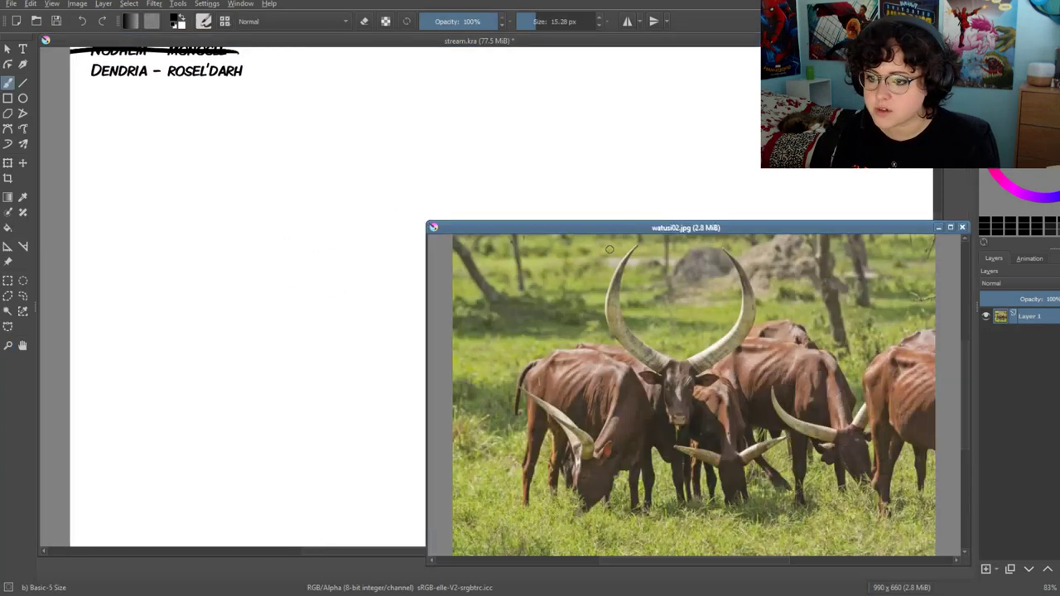
Crop the cattle photo to the central long-horned bull and narrow its window
click(7, 165)
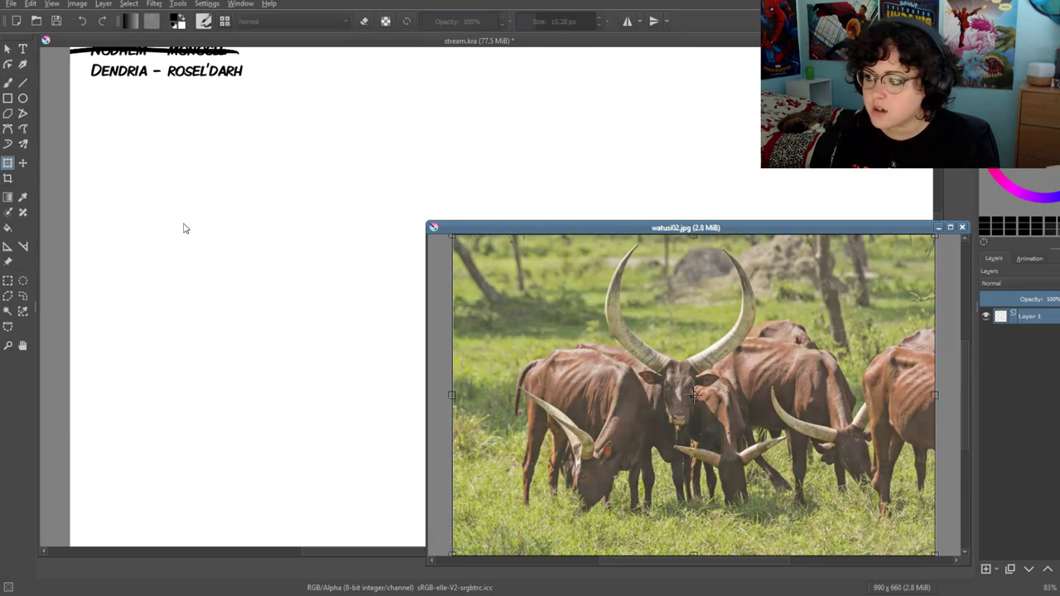
click(8, 179)
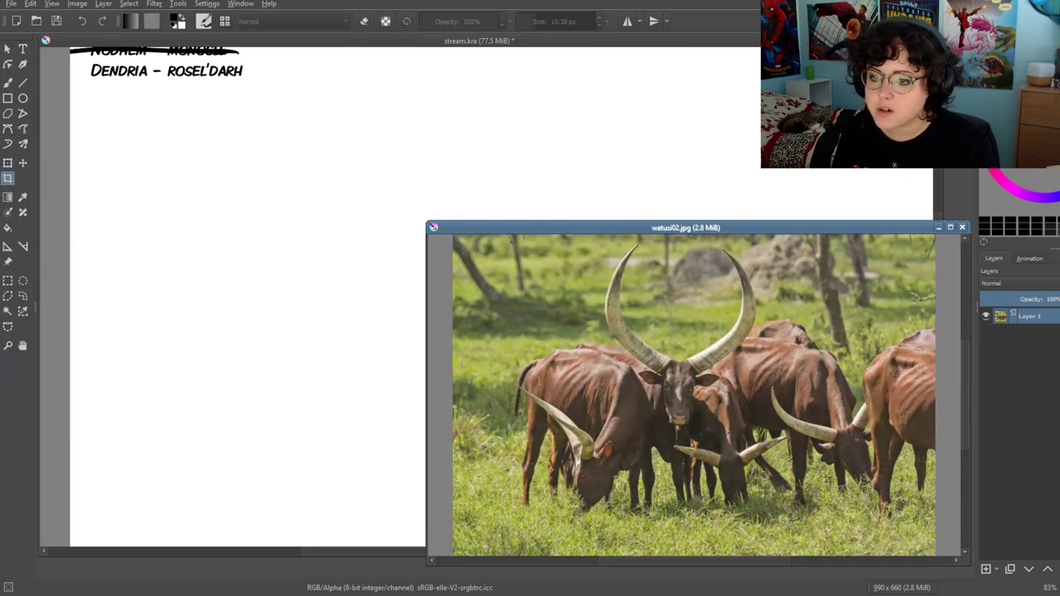
drag(839, 533, 534, 237)
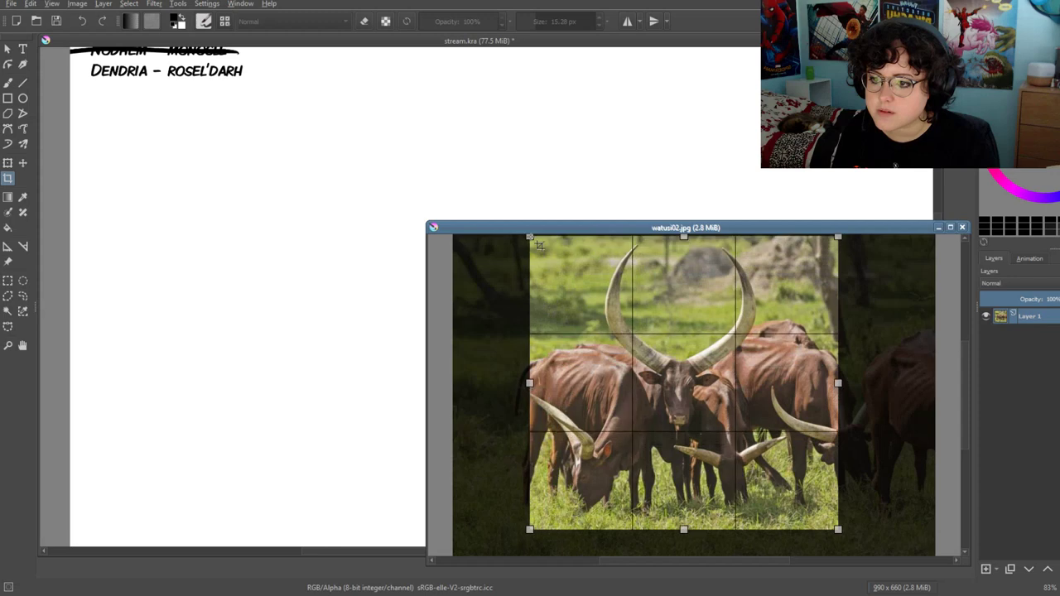
double_click(751, 393)
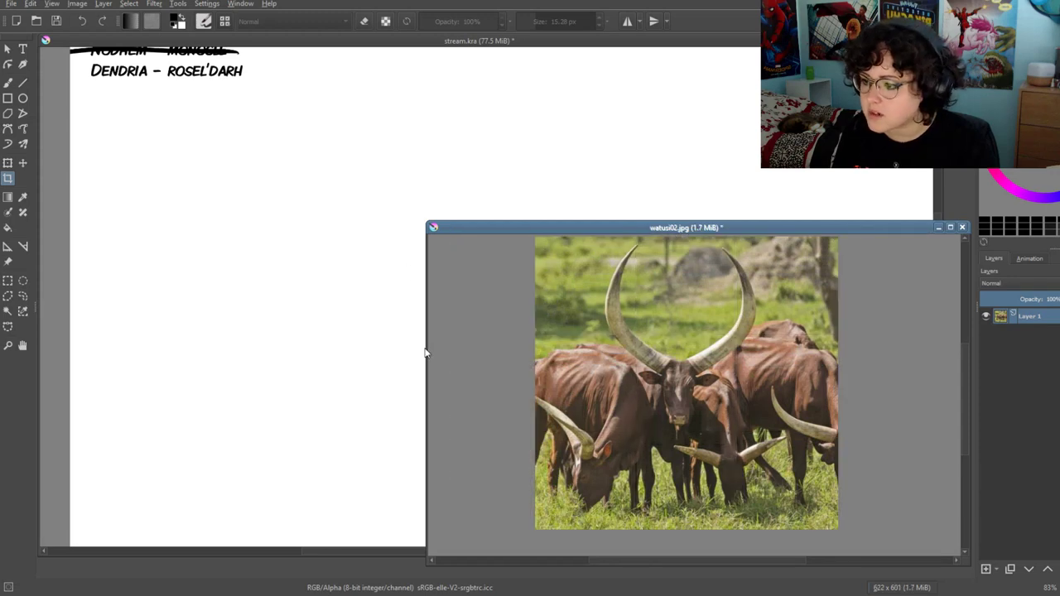
drag(425, 348, 676, 347)
drag(765, 559, 802, 557)
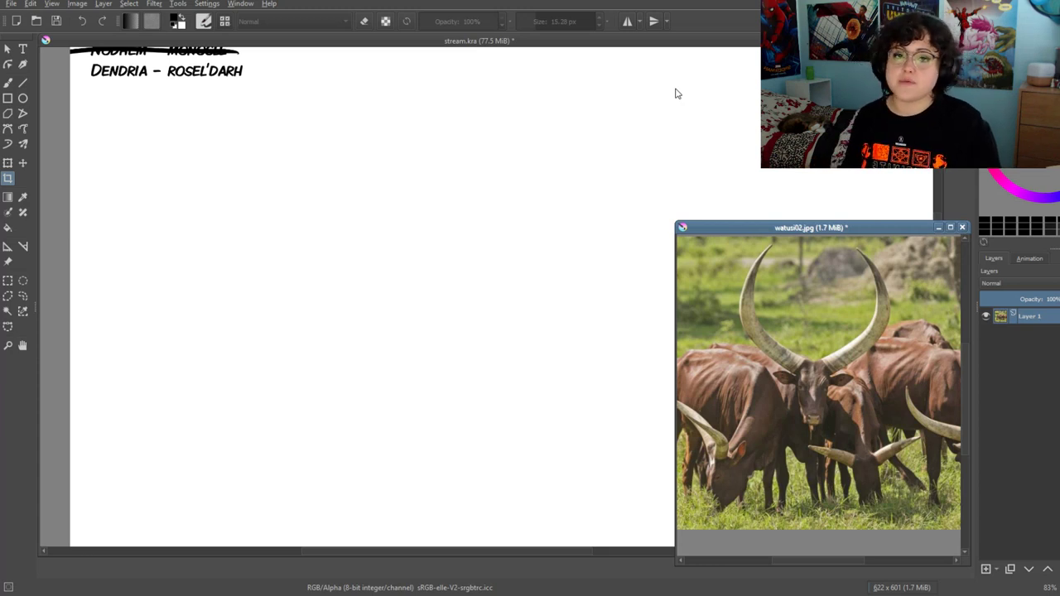
Fit the character sheet in view, zoom in on the page centre, and ready the freehand brush
click(577, 43)
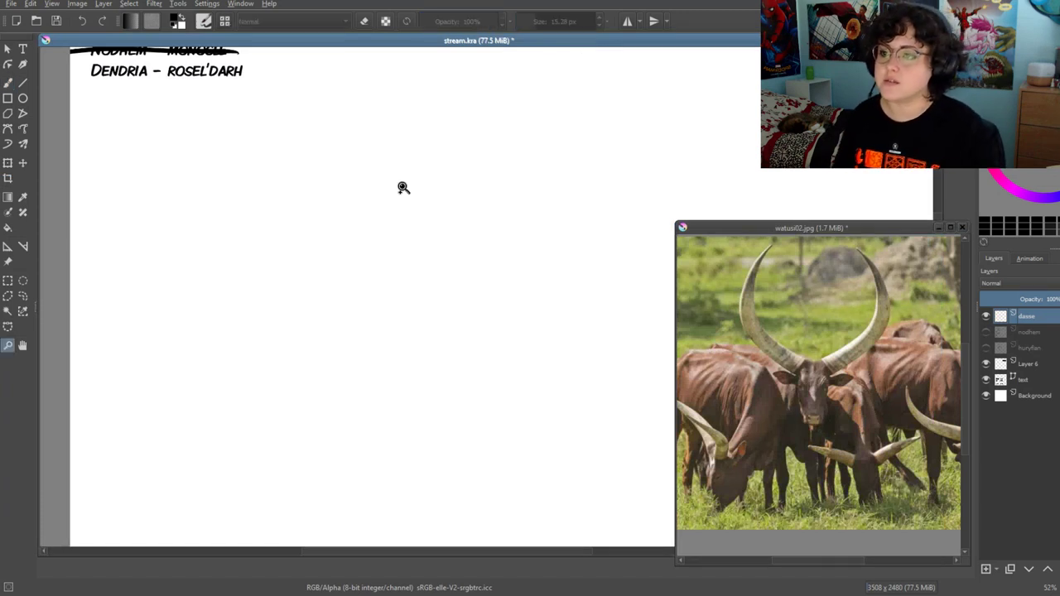
drag(403, 185, 345, 247)
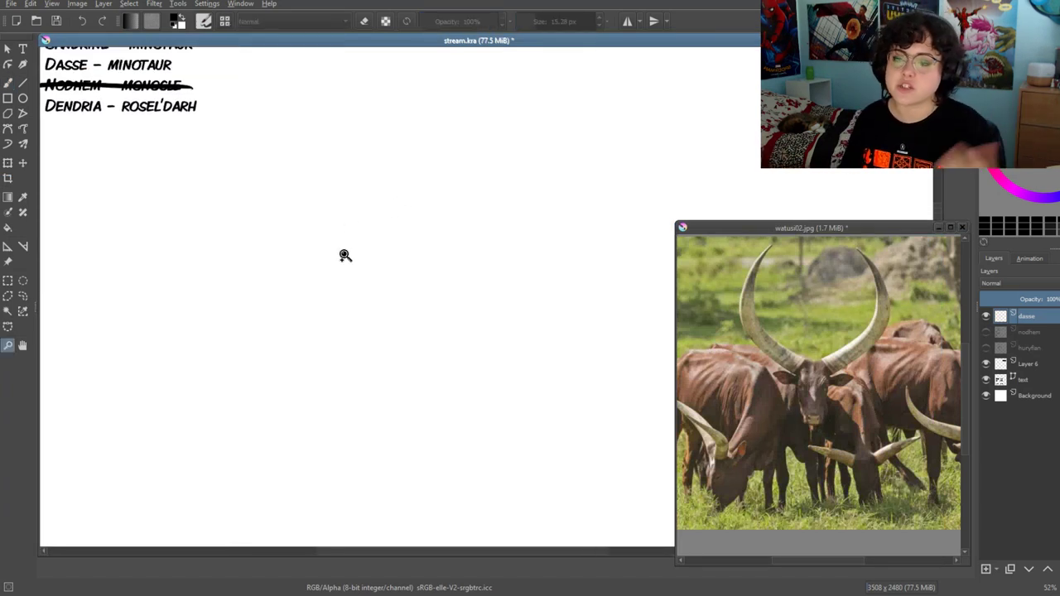
key(b)
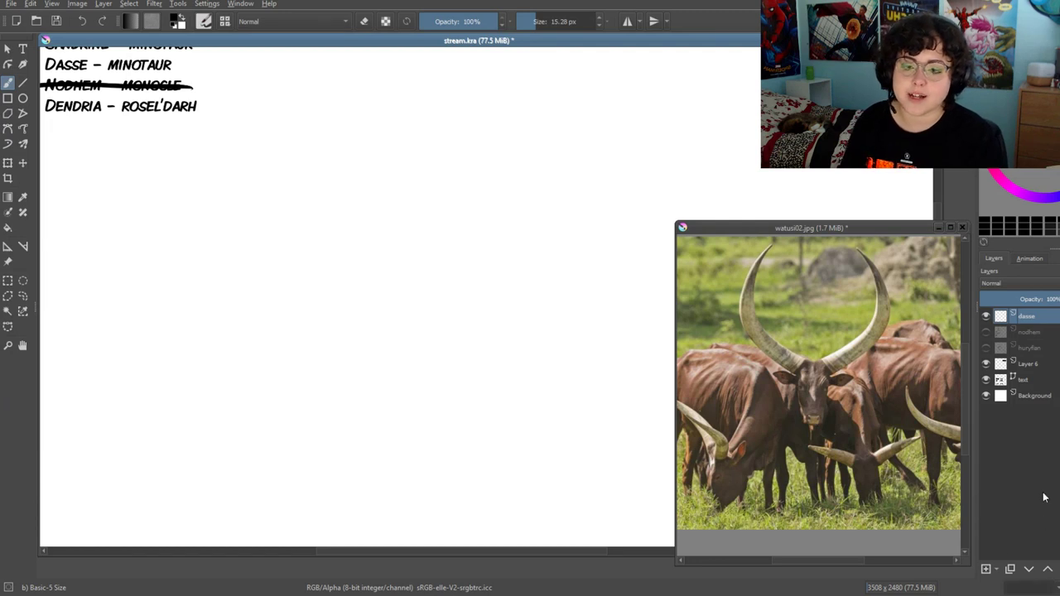
key(2)
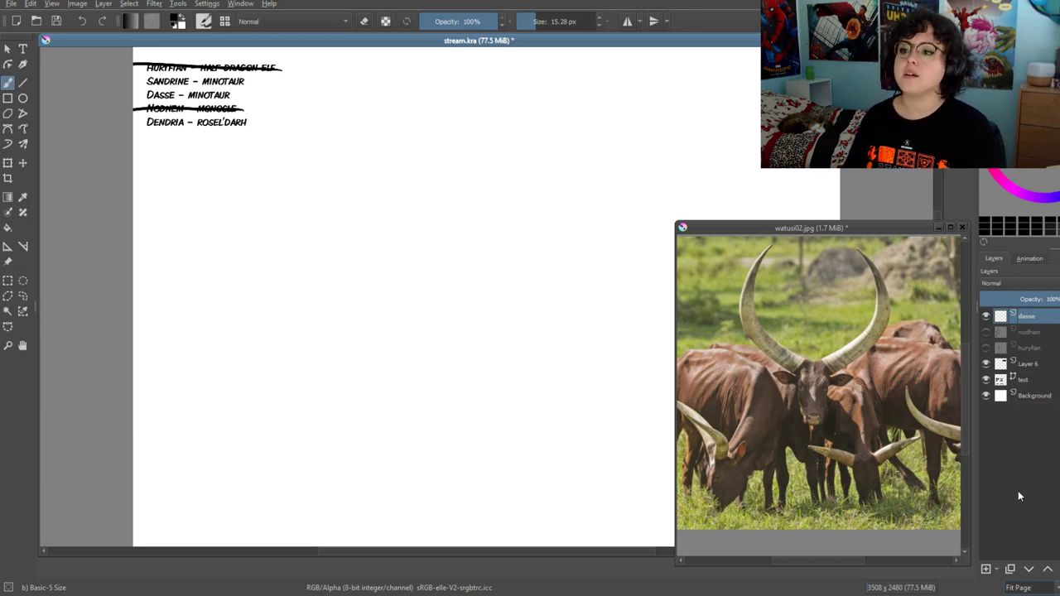
drag(461, 223, 447, 219)
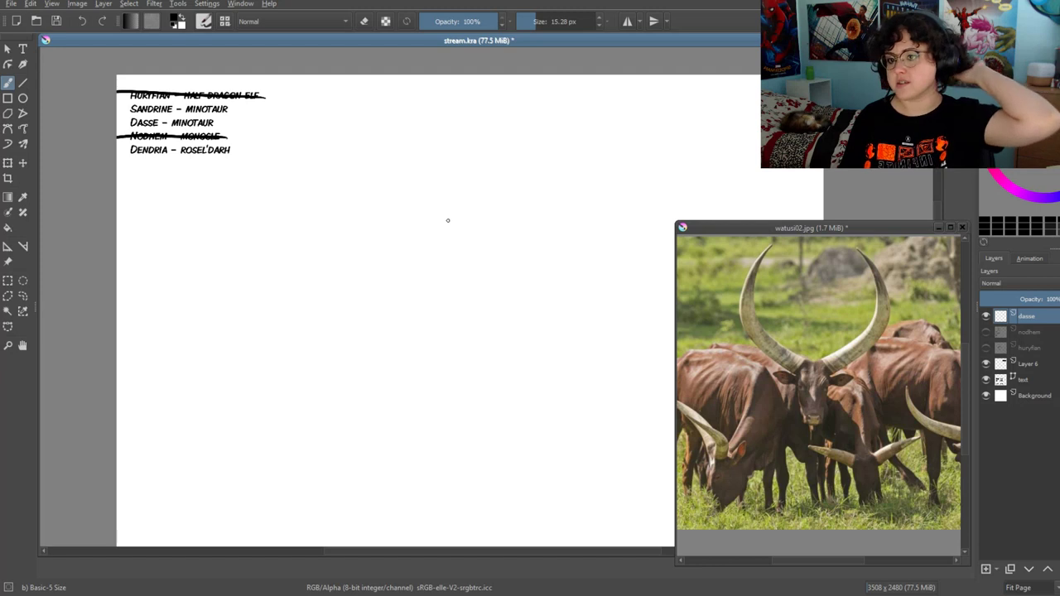
mouse_move(409, 252)
mouse_down()
mouse_move(399, 235)
mouse_move(338, 208)
mouse_up()
click(8, 344)
click(377, 240)
key(b)
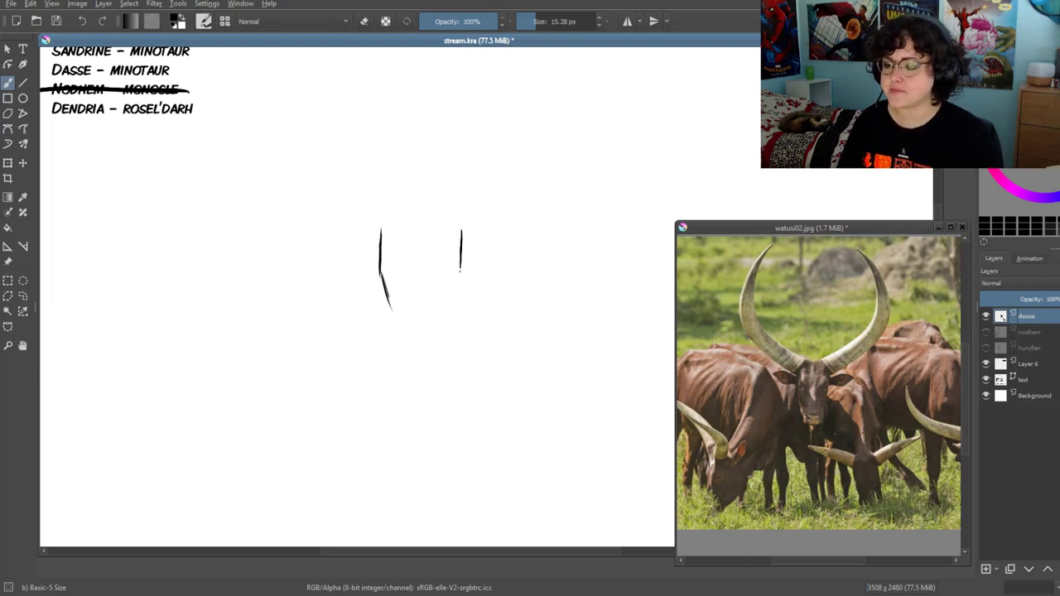
Close the head into an oval with chin and arched top, then draw the side ear
drag(452, 295, 444, 313)
key(ctrl+s)
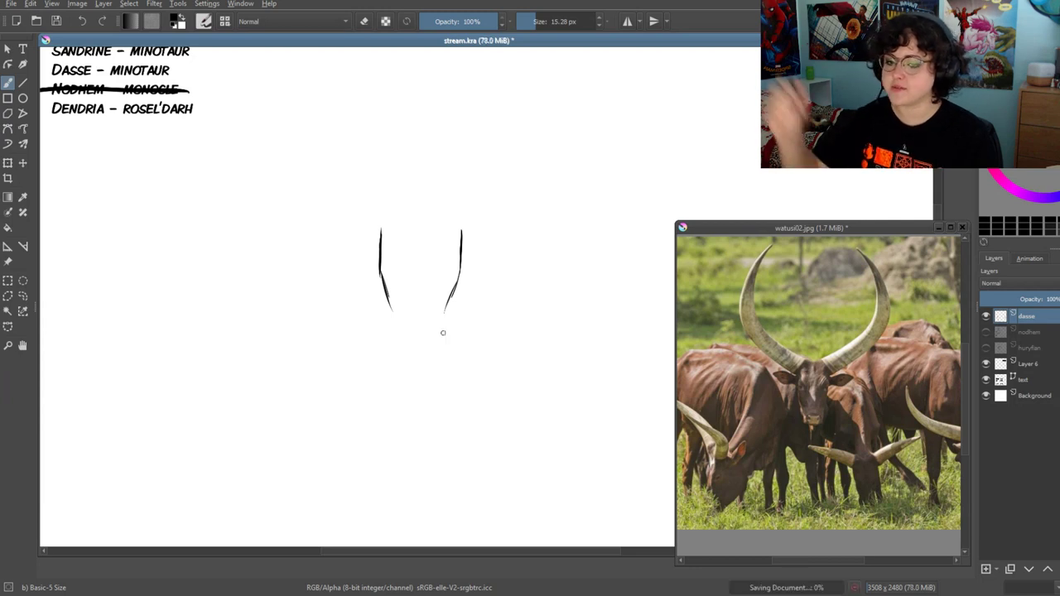
drag(454, 288, 420, 329)
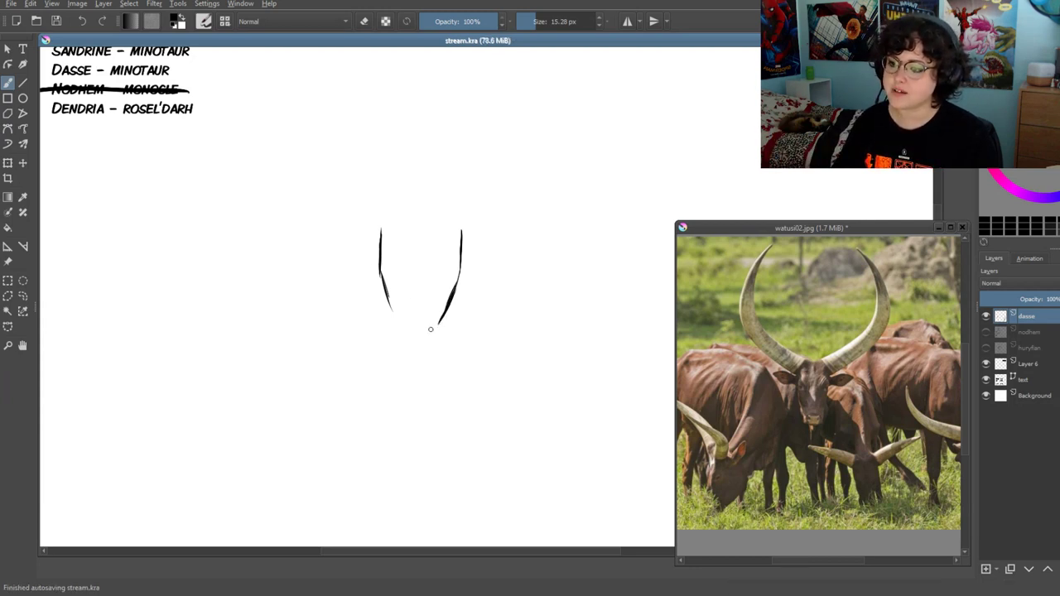
drag(384, 295, 403, 330)
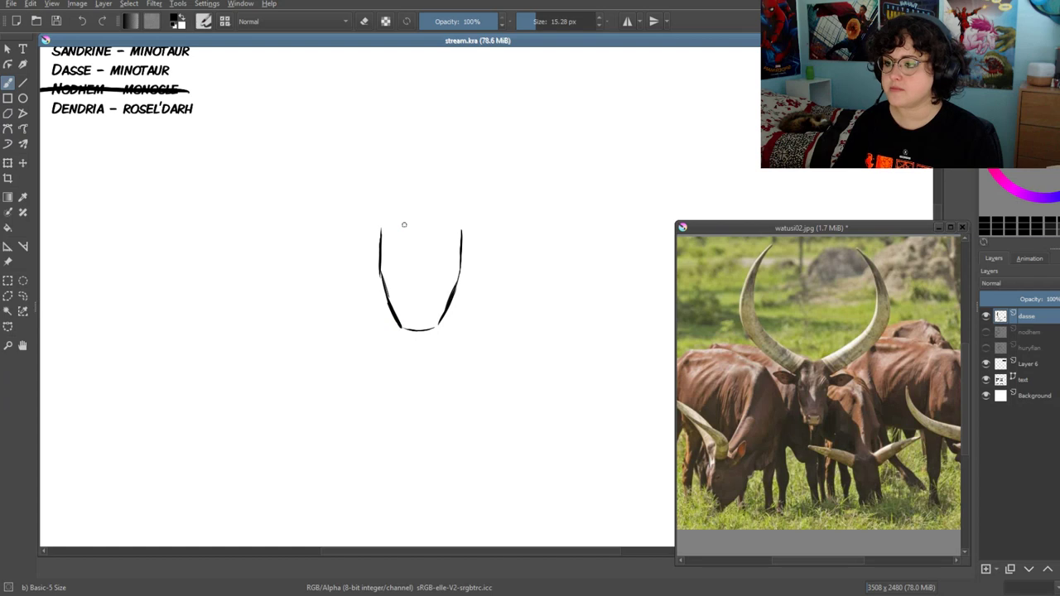
drag(399, 203, 454, 219)
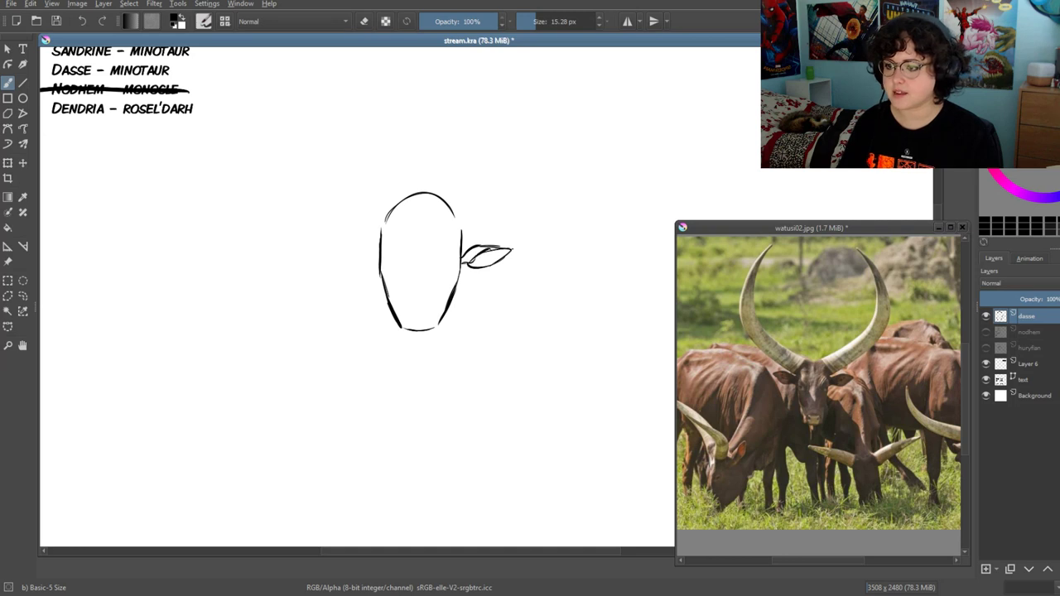
drag(372, 246, 329, 245)
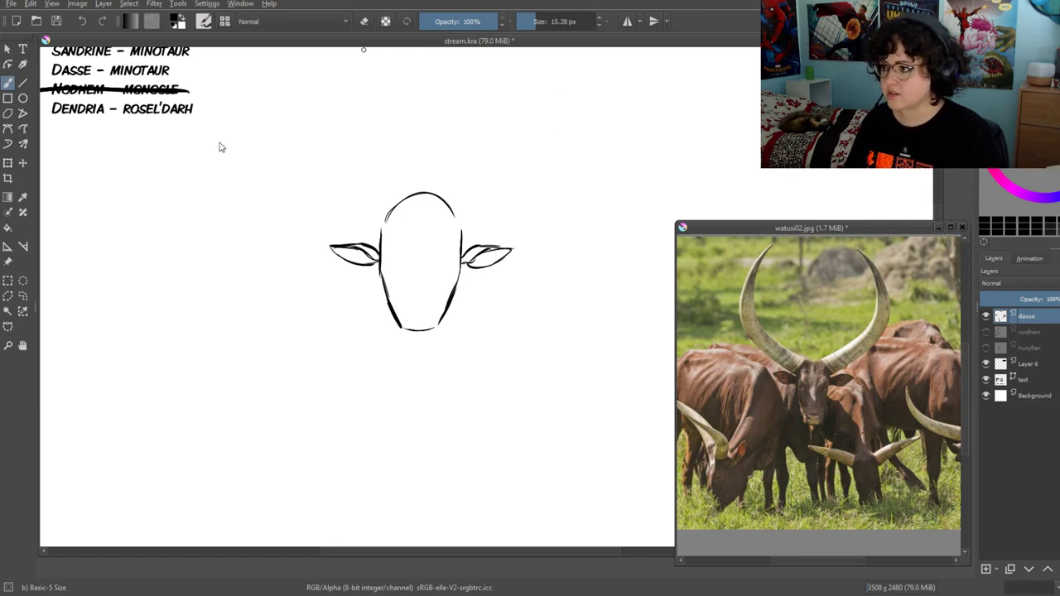
click(811, 228)
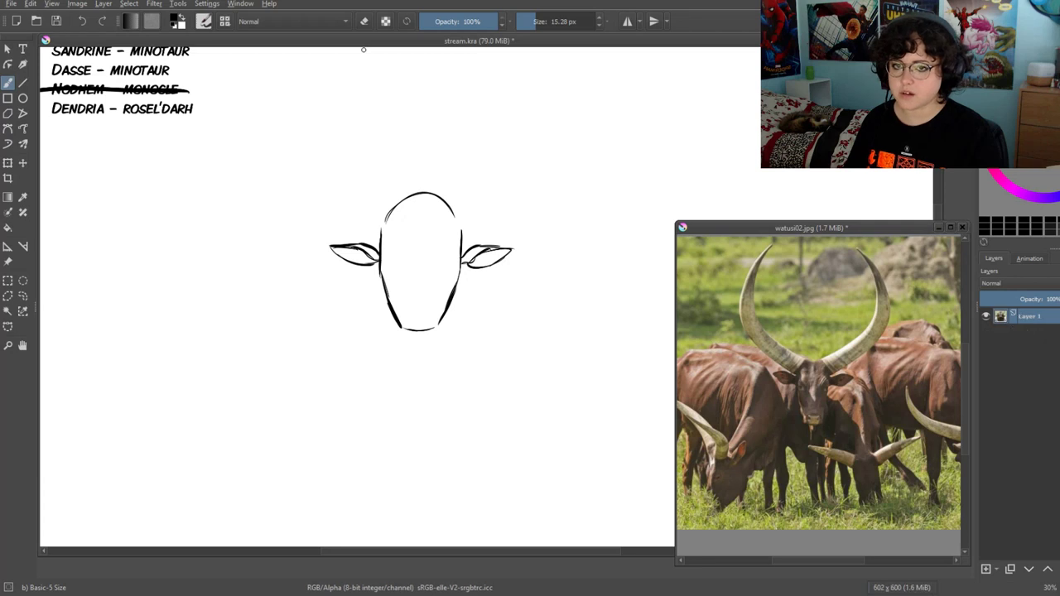
drag(300, 104, 151, 100)
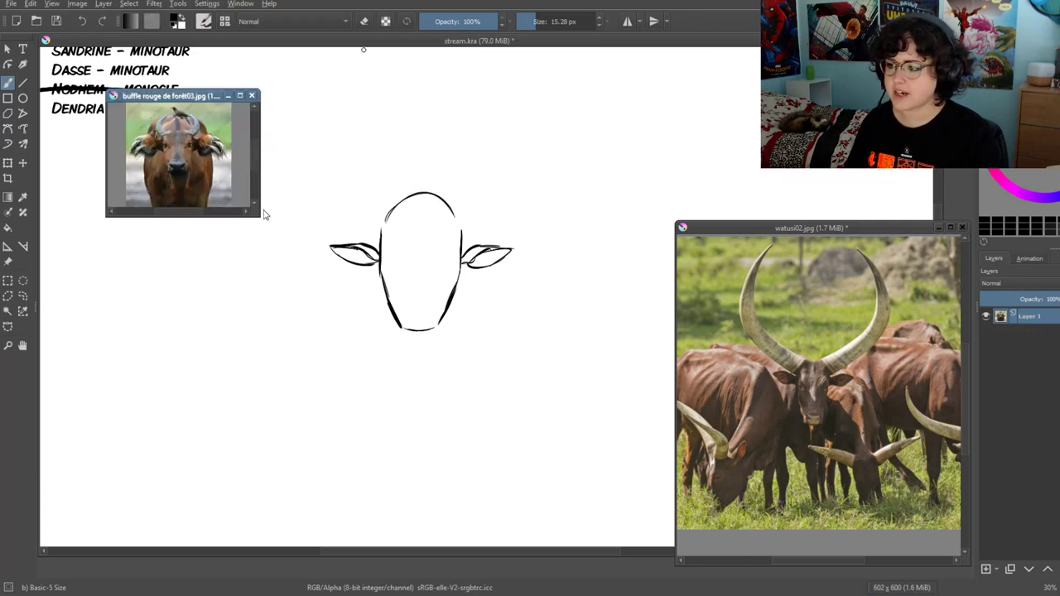
drag(256, 216, 597, 535)
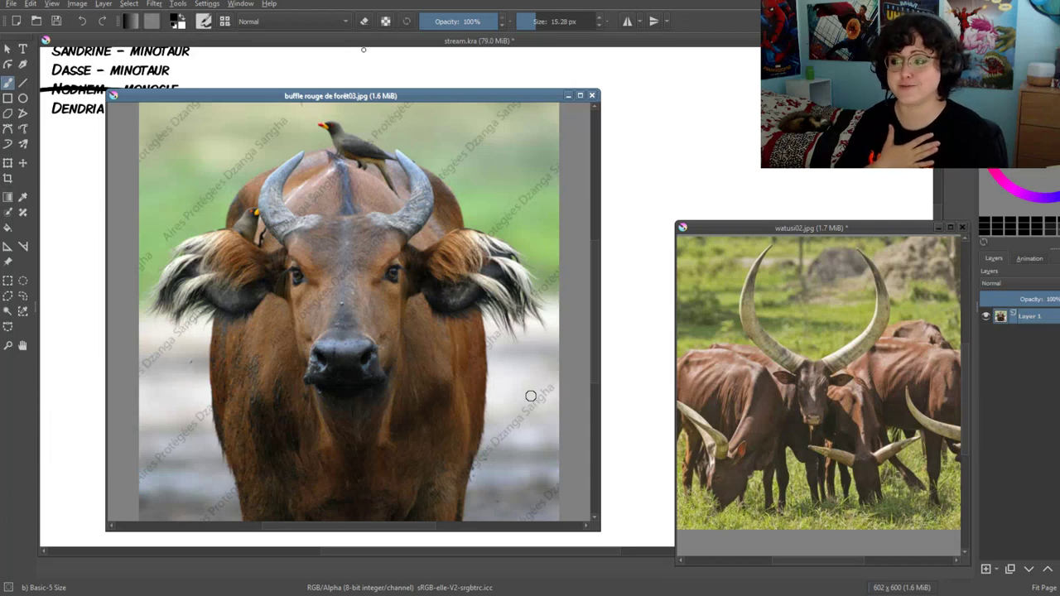
click(593, 98)
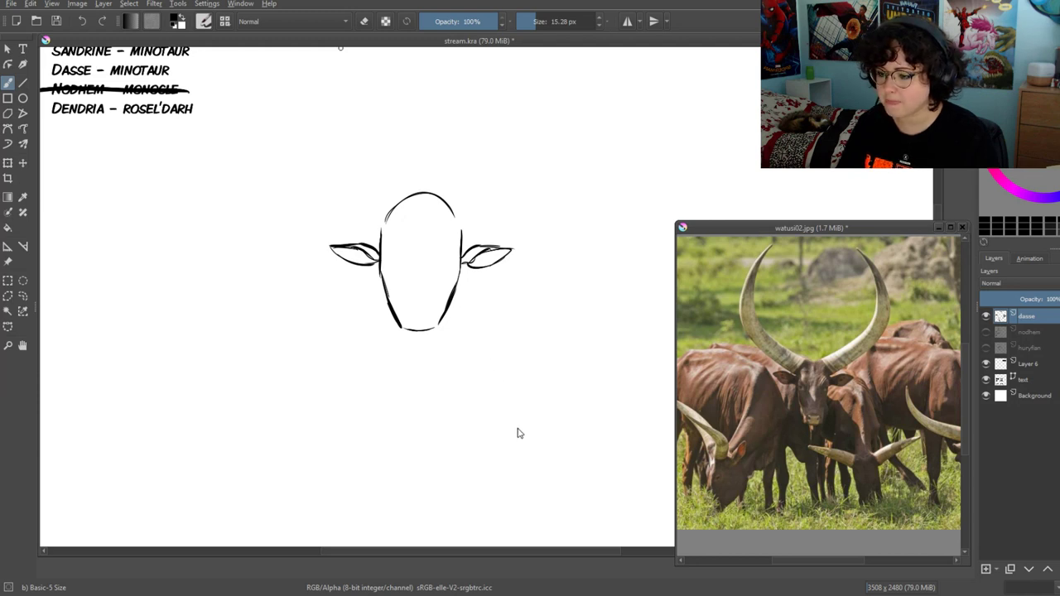
Try sweeping horn strokes on both sides of the head, undoing each attempt
click(869, 43)
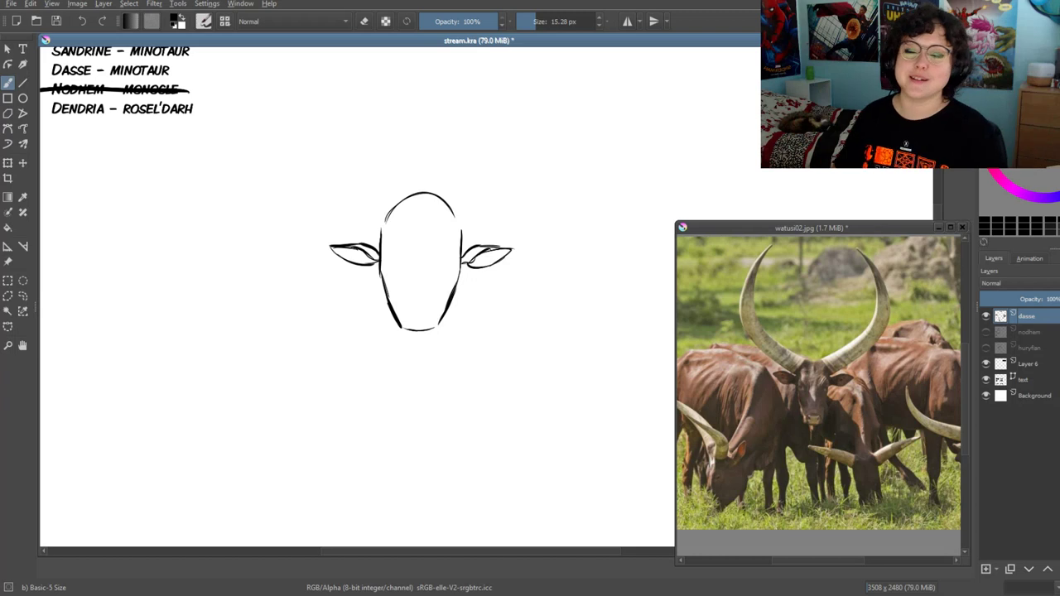
scroll(397, 294, up, 2)
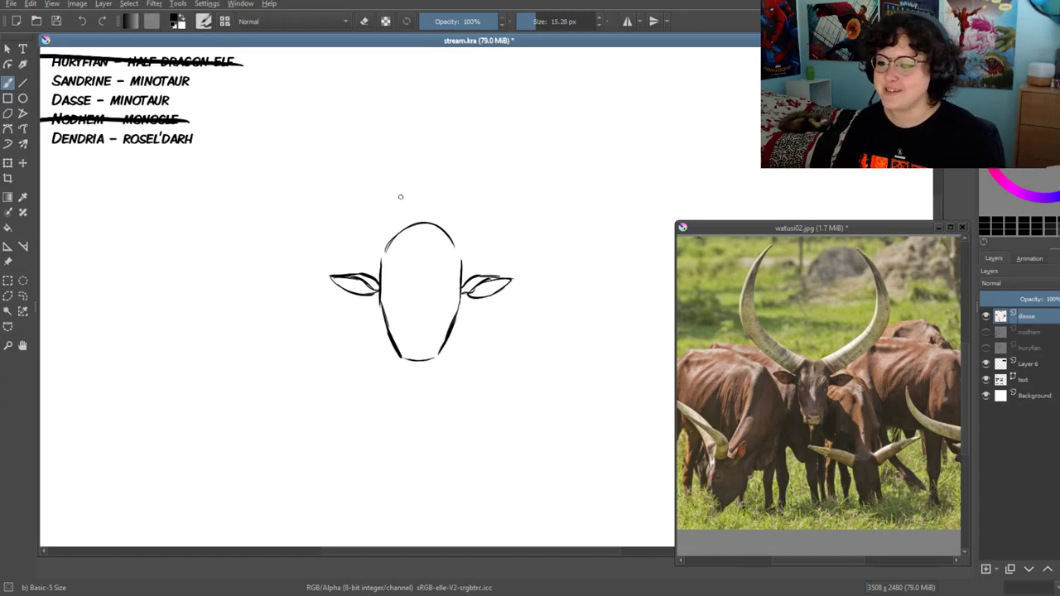
scroll(299, 252, up, 2)
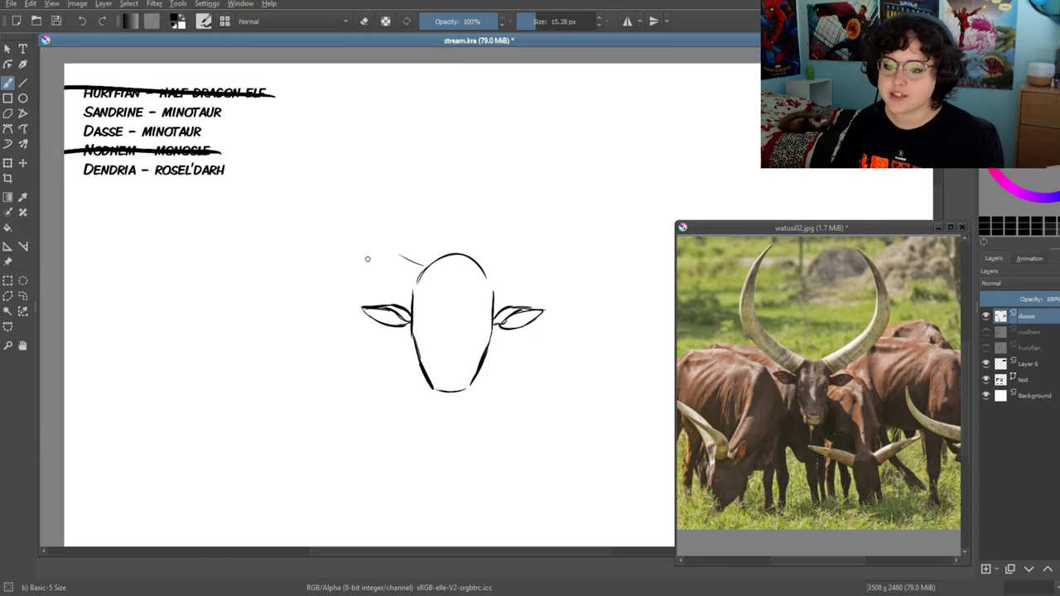
key(ctrl+z)
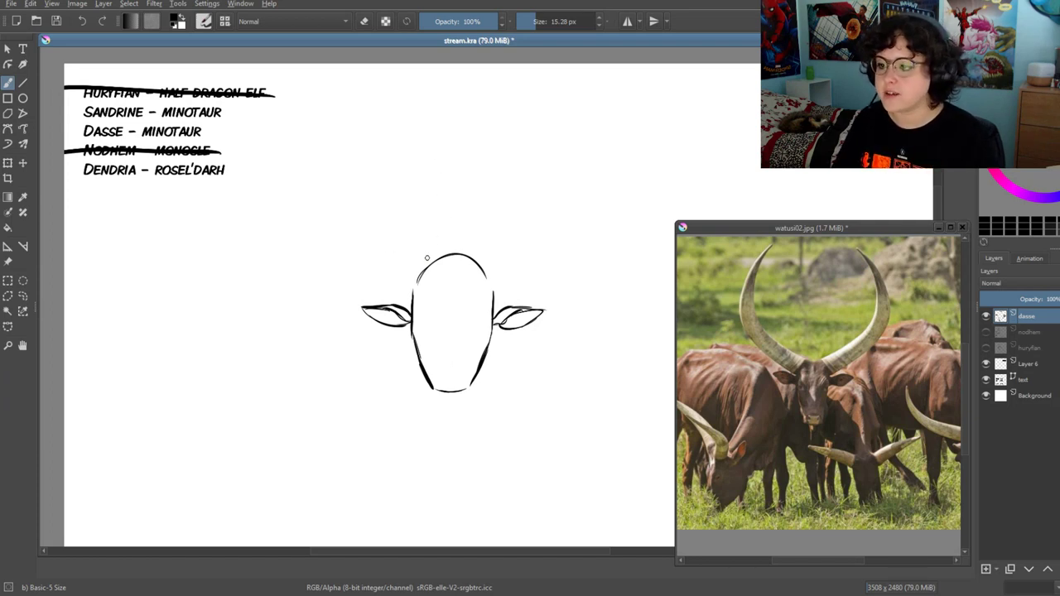
drag(427, 258, 383, 266)
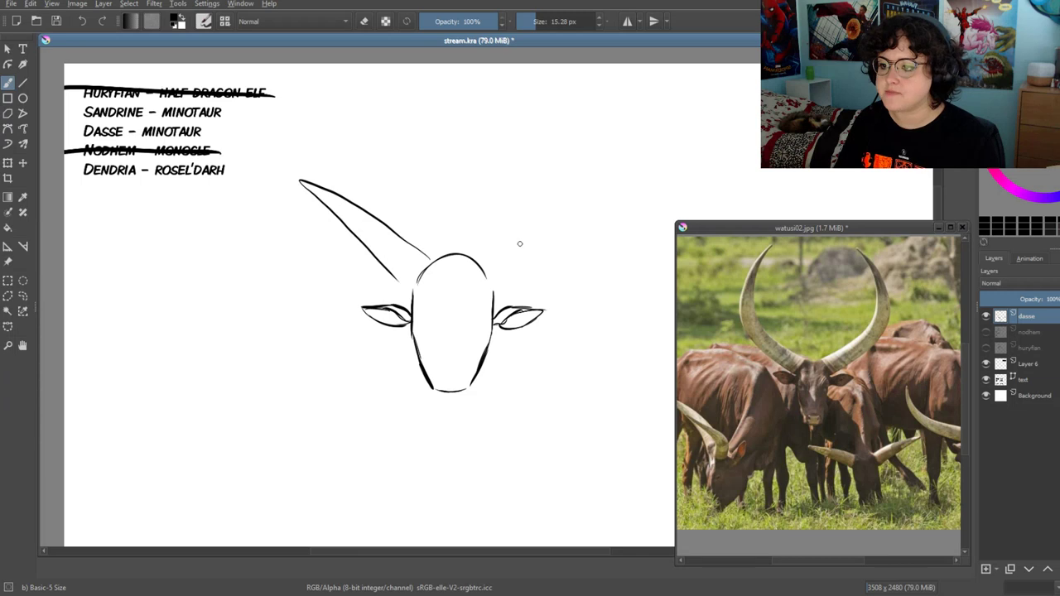
mouse_move(491, 249)
mouse_down()
mouse_move(621, 187)
mouse_move(510, 284)
mouse_up()
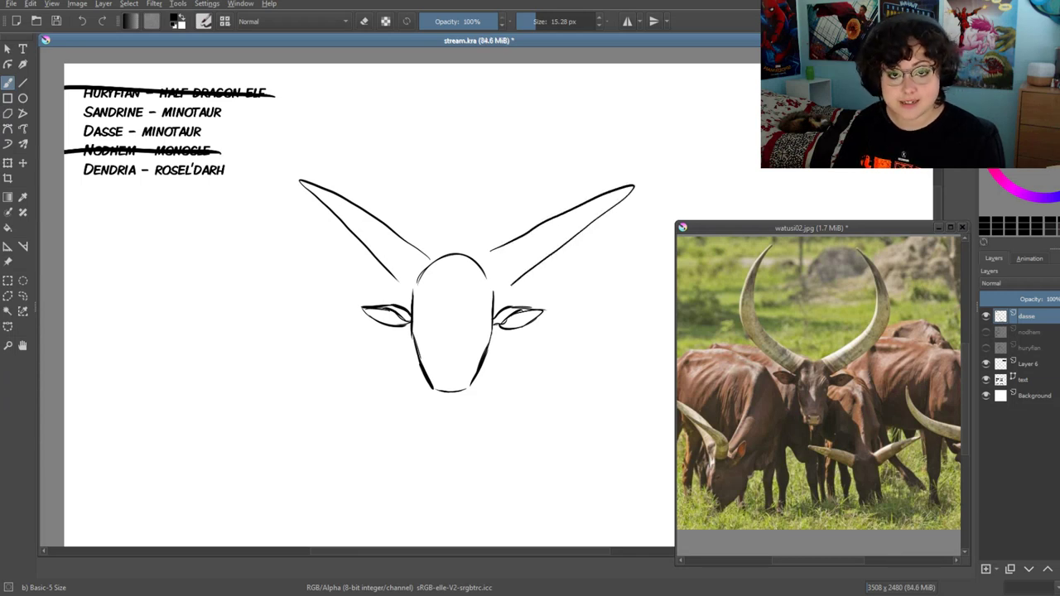
key(ctrl+z)
key(ctrl+z)
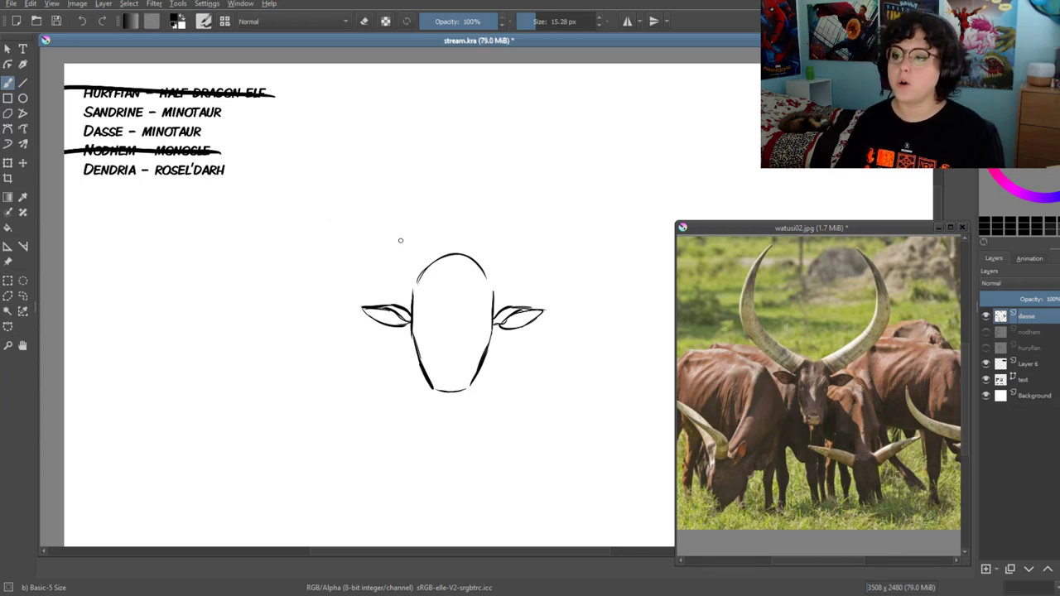
mouse_move(423, 259)
mouse_down()
mouse_move(351, 201)
mouse_move(319, 74)
mouse_move(305, 207)
mouse_move(390, 299)
mouse_up()
mouse_move(494, 259)
mouse_down()
mouse_move(586, 94)
mouse_move(597, 146)
mouse_move(512, 293)
mouse_up()
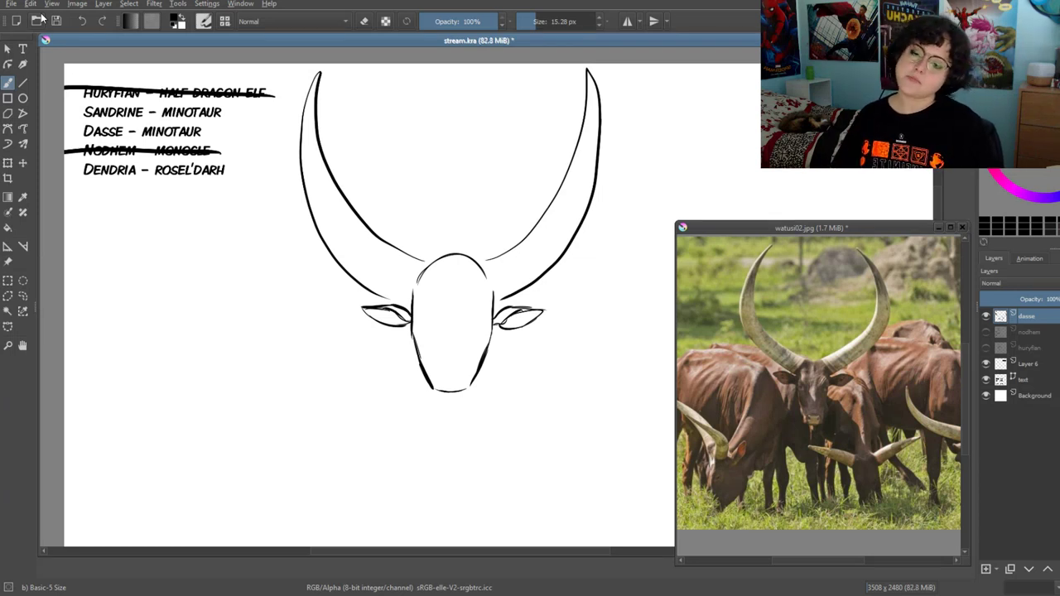
key(ctrl+z)
key(ctrl+z)
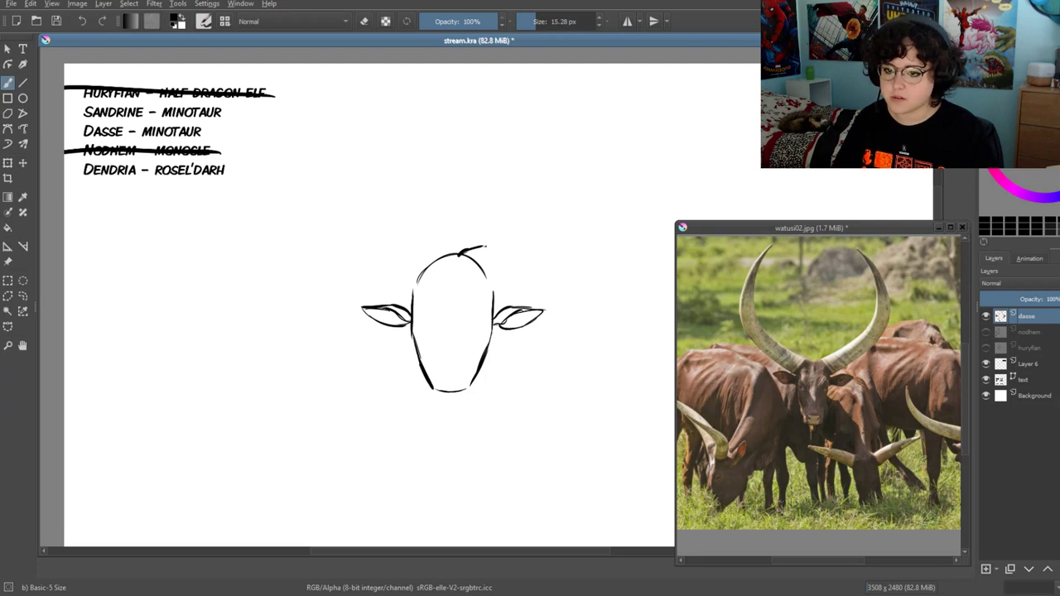
Sketch short horn stubs, then redraw the head top as a flat, notched crown
drag(502, 272, 510, 289)
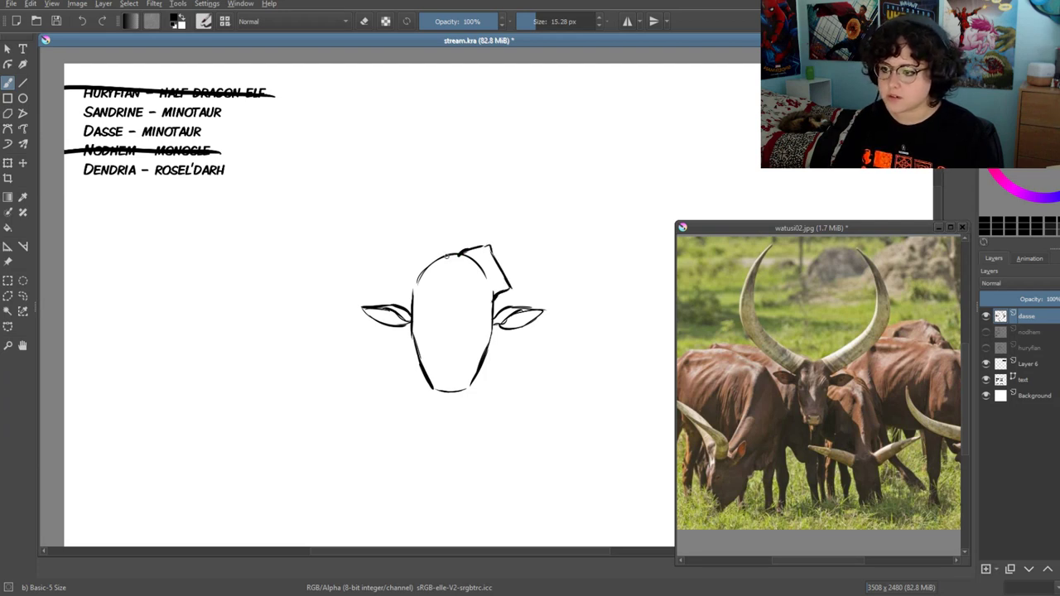
drag(425, 245, 400, 282)
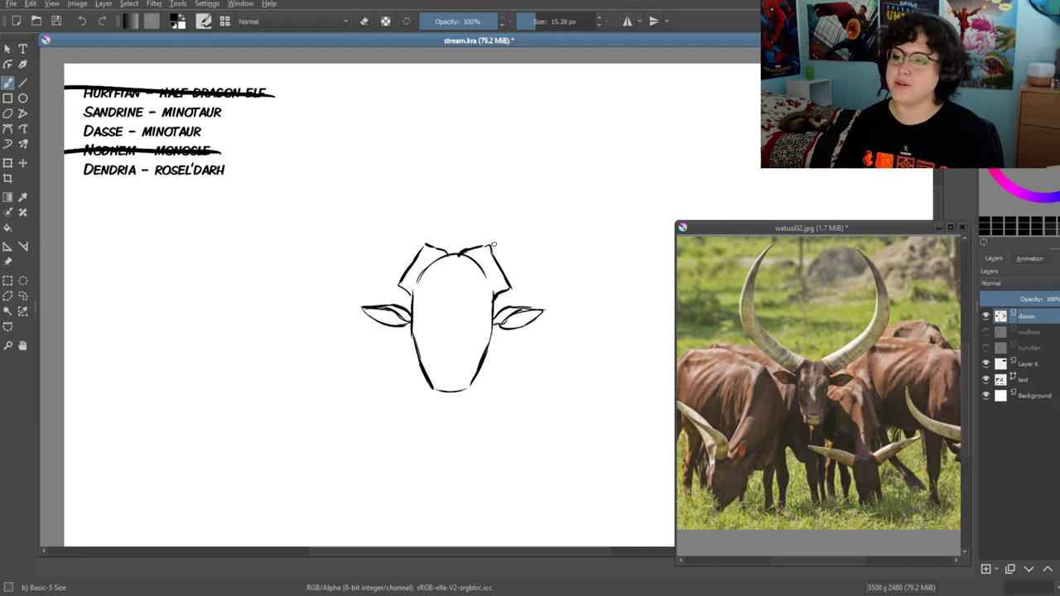
key(ctrl+z)
key(ctrl+z)
key(ctrl+z)
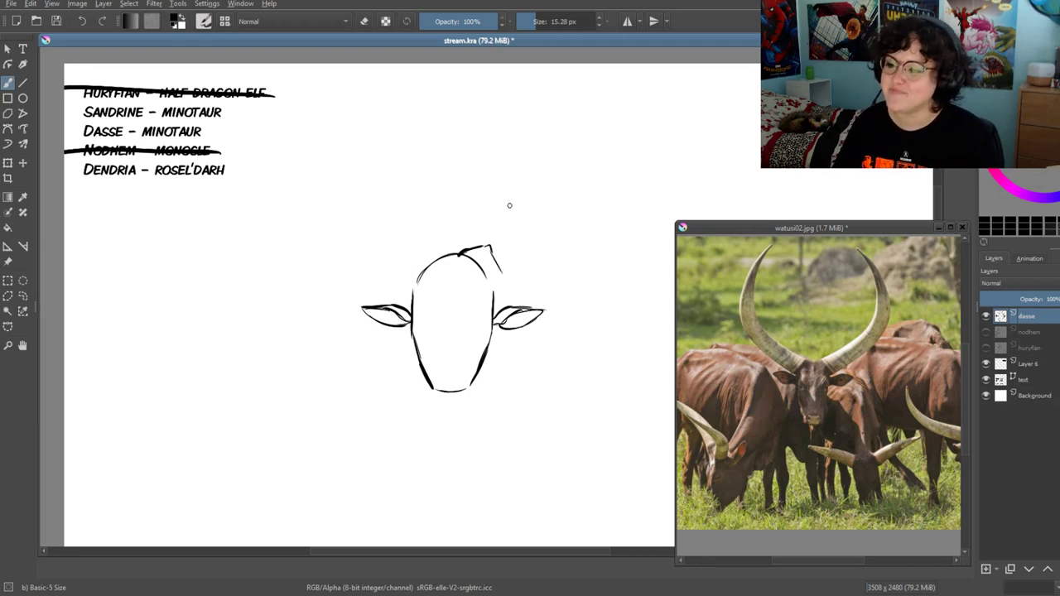
key(ctrl+z)
key(ctrl+z)
key(ctrl+z)
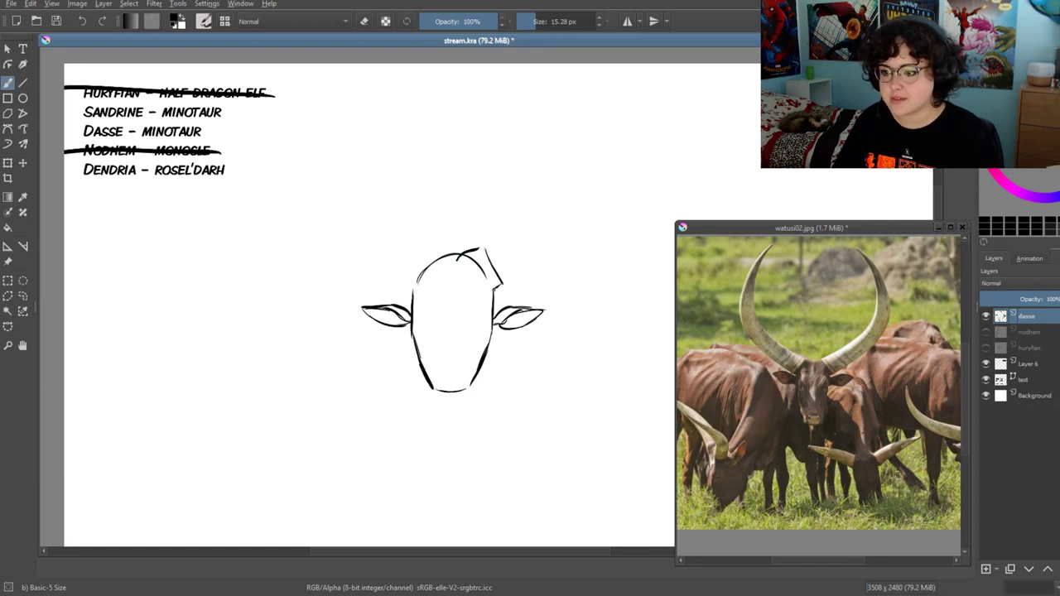
drag(450, 258, 404, 285)
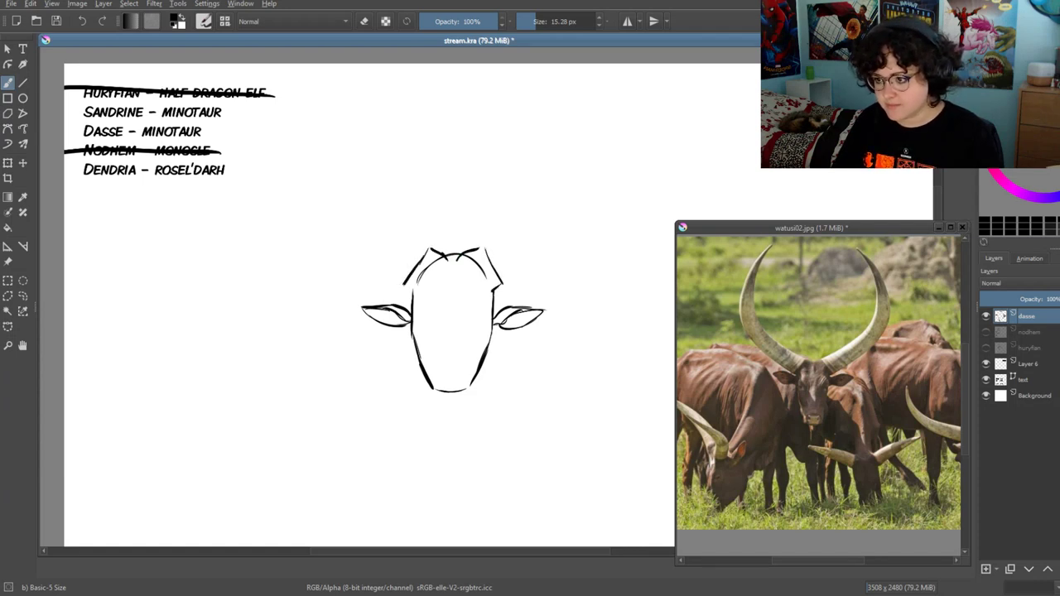
drag(445, 234, 459, 255)
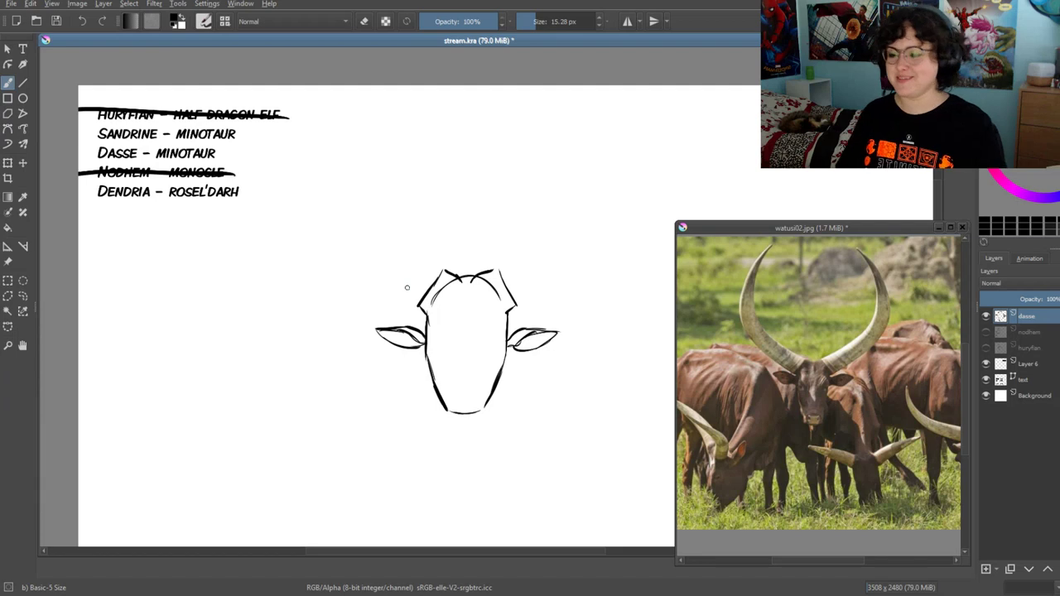
Draw the right horn's inner and outer curves and a first left horn from the head
drag(492, 270, 554, 95)
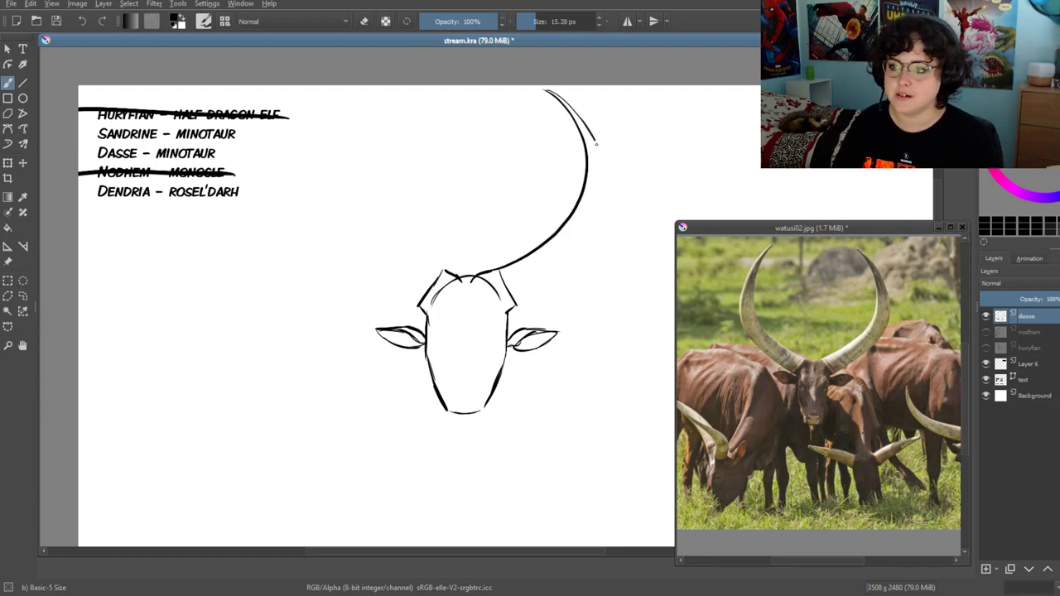
drag(596, 144, 512, 305)
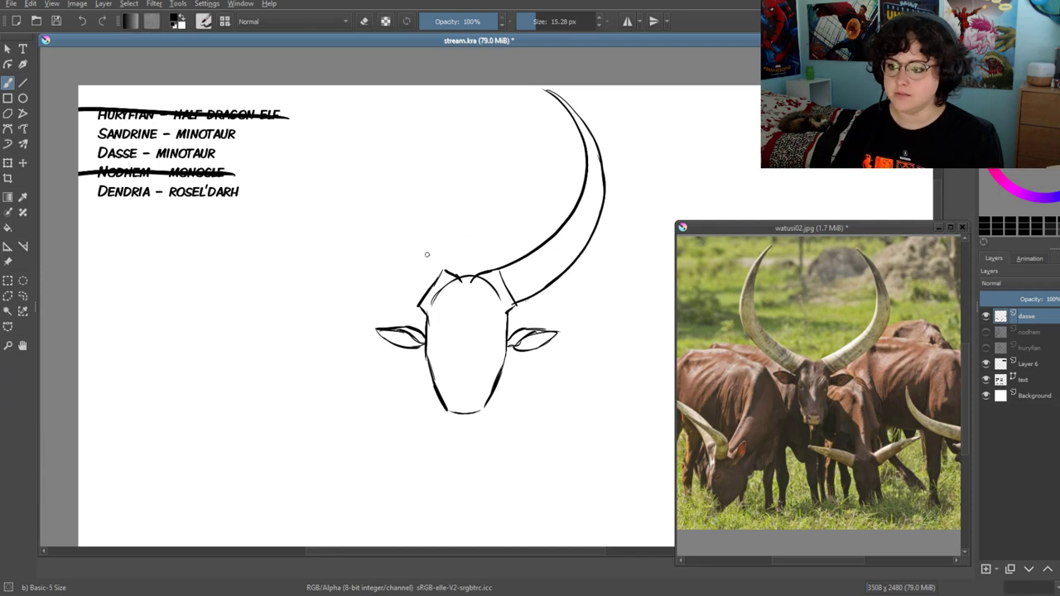
mouse_move(439, 270)
mouse_down()
mouse_move(379, 207)
mouse_move(389, 114)
mouse_move(414, 93)
mouse_move(358, 187)
mouse_up()
drag(358, 203, 418, 304)
Redraw the left horn taller so its tip nearly meets the right horn, then save
key(ctrl+z)
key(ctrl+z)
key(ctrl+z)
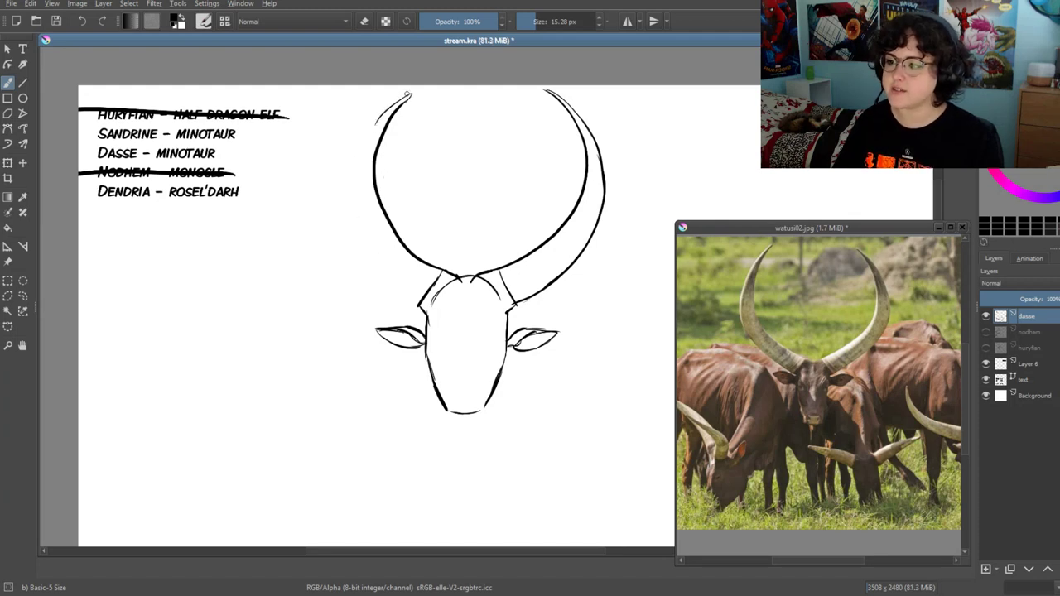
key(ctrl+z)
key(ctrl+z)
mouse_move(445, 271)
mouse_down()
mouse_move(403, 252)
mouse_move(364, 146)
mouse_move(422, 95)
mouse_up()
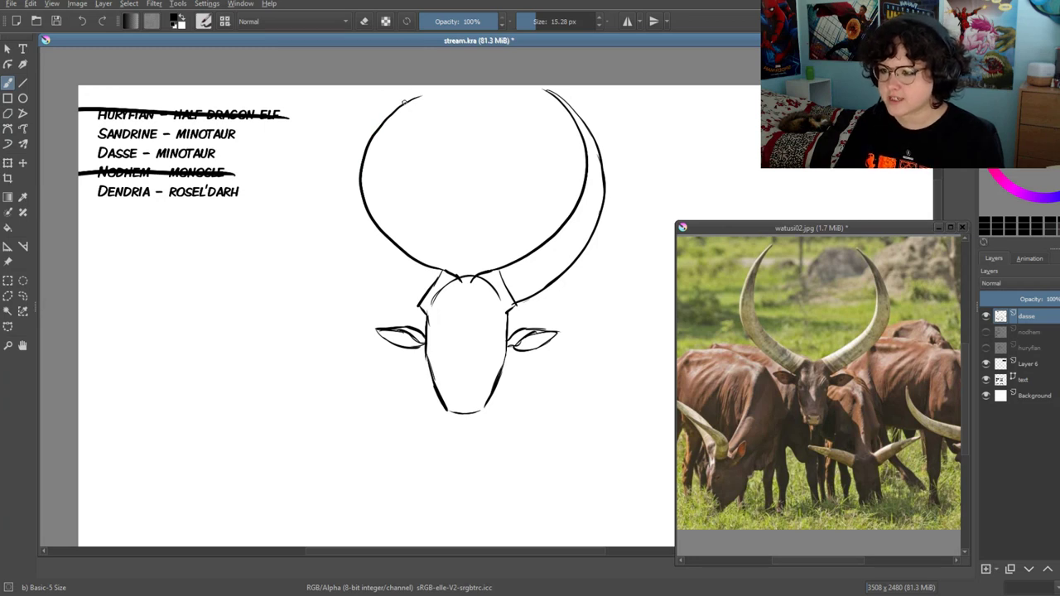
drag(401, 97, 350, 162)
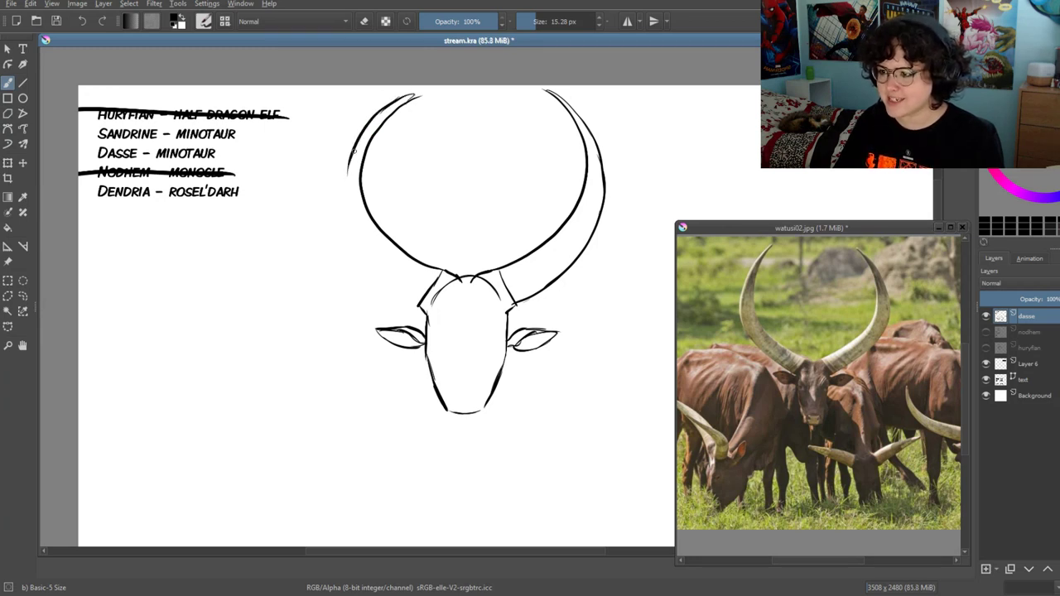
key(ctrl+z)
mouse_move(377, 112)
mouse_down()
mouse_move(338, 178)
mouse_move(427, 308)
mouse_up()
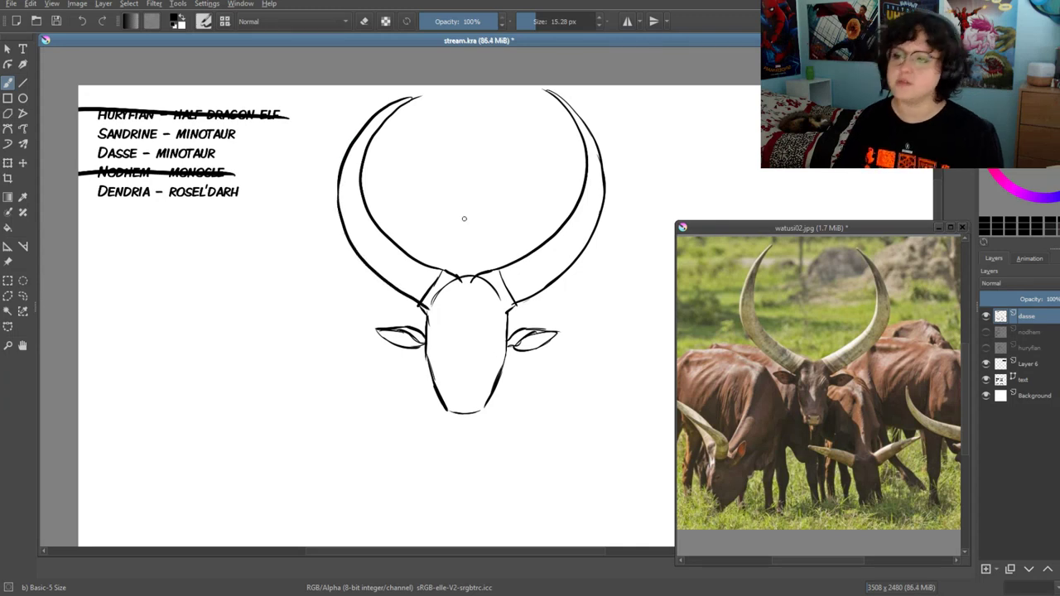
key(ctrl+s)
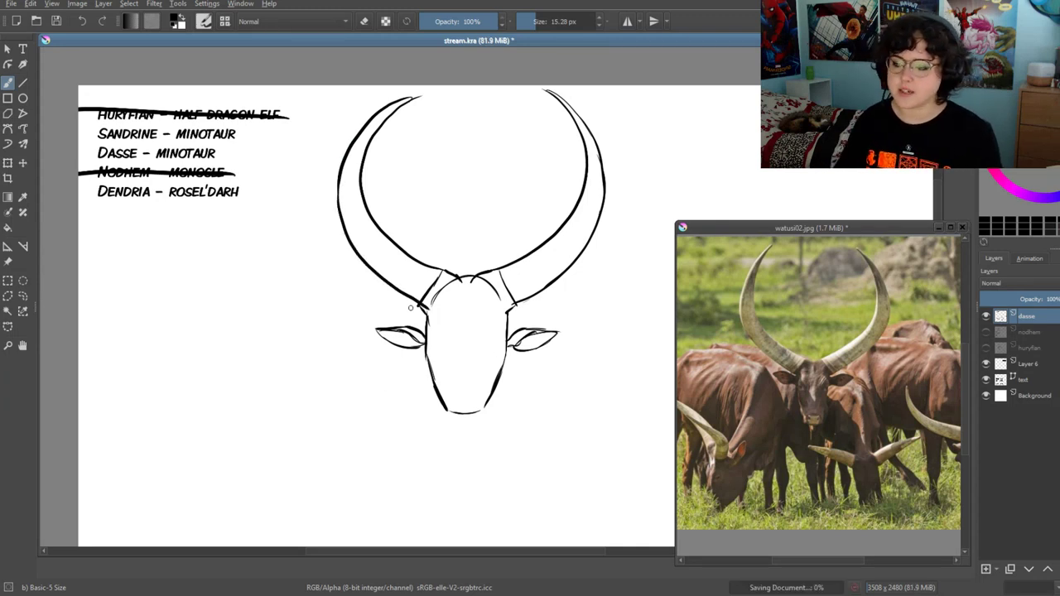
Extend both jaw lines below the chin and draw the left side of the neck
drag(485, 273, 484, 280)
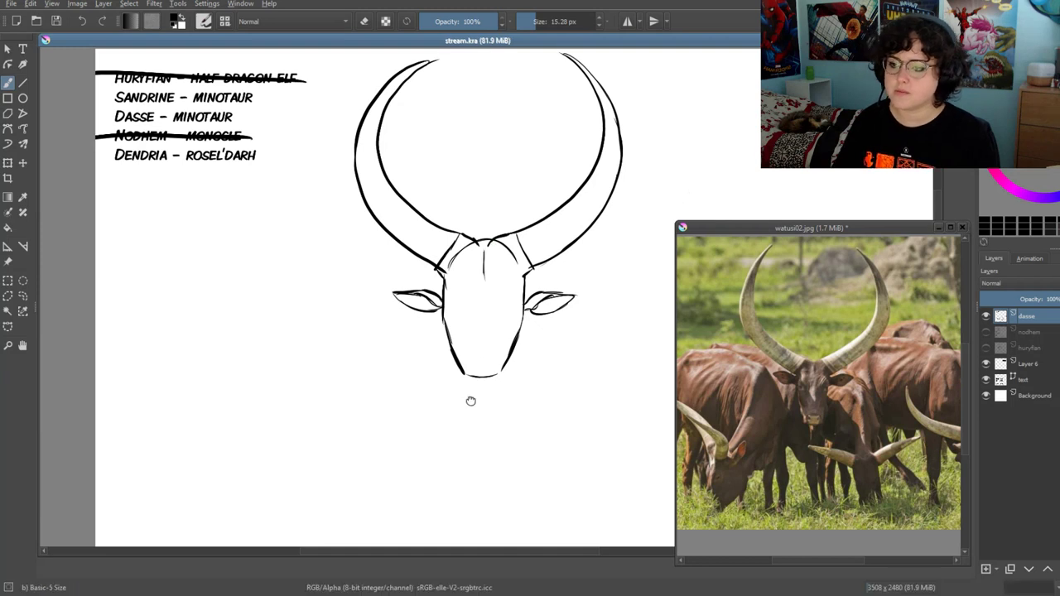
scroll(491, 255, down, 2)
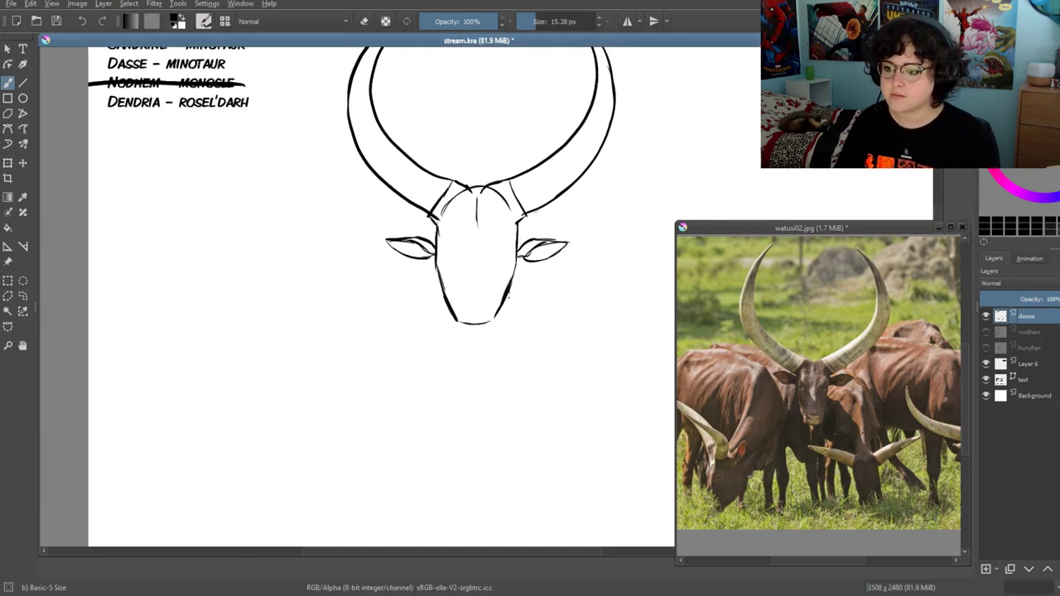
drag(507, 294, 511, 338)
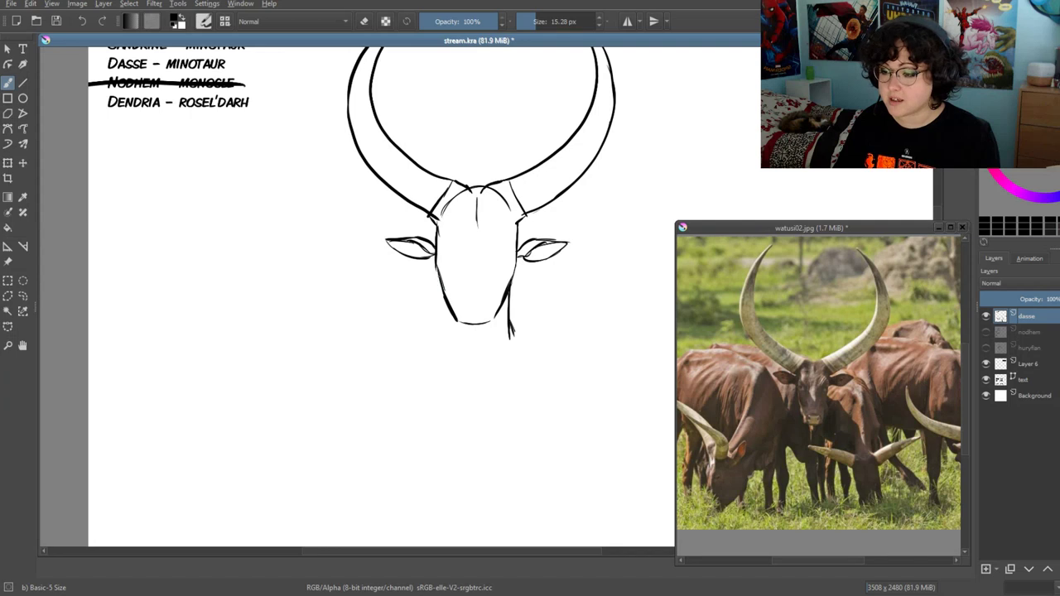
drag(441, 275, 437, 320)
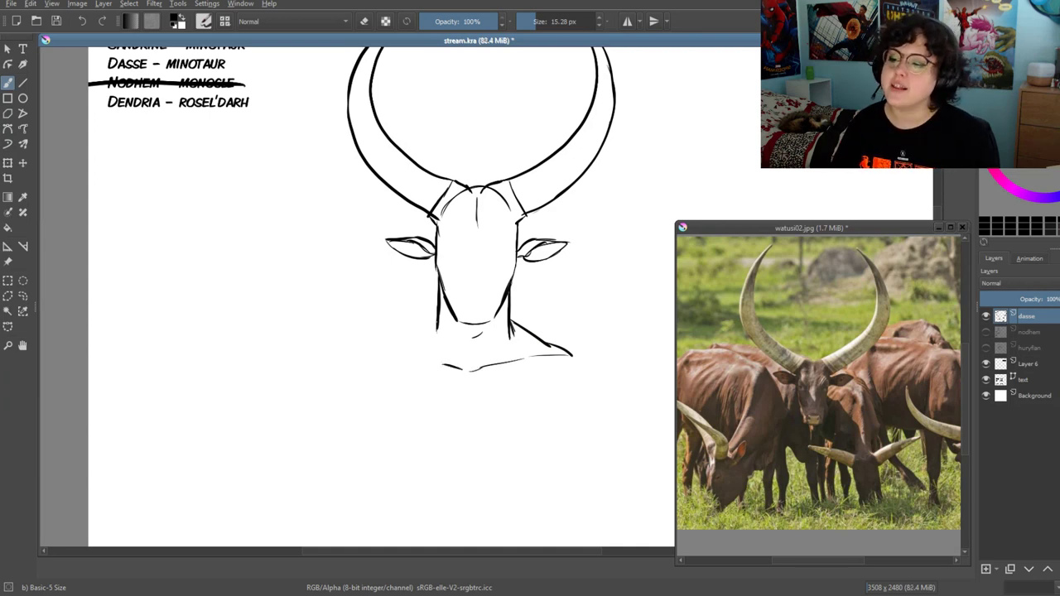
drag(437, 323, 418, 359)
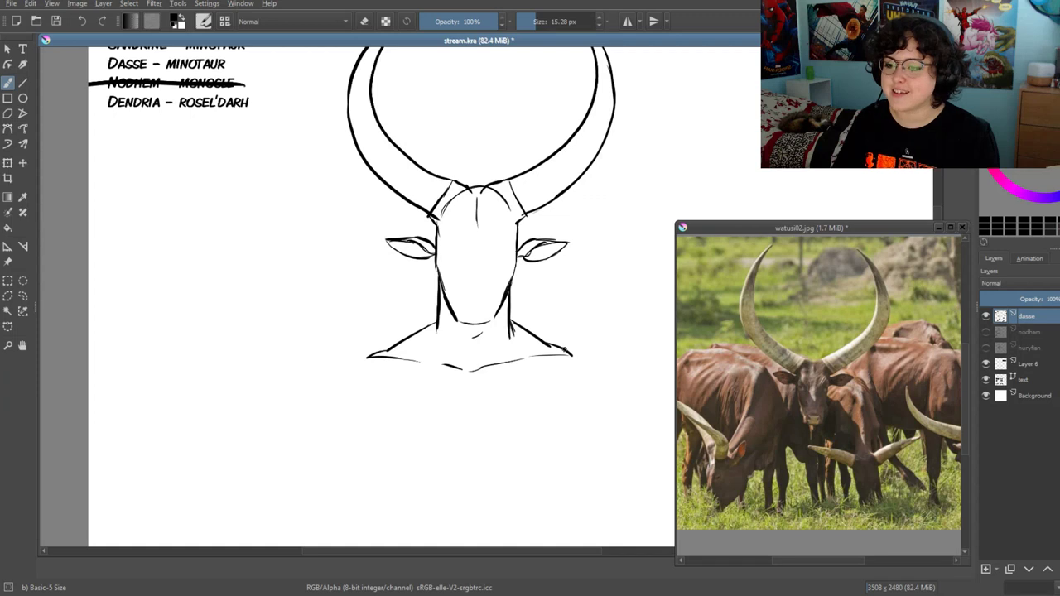
Lengthen the broad left and right shoulder lines outward and downward
drag(564, 350, 585, 368)
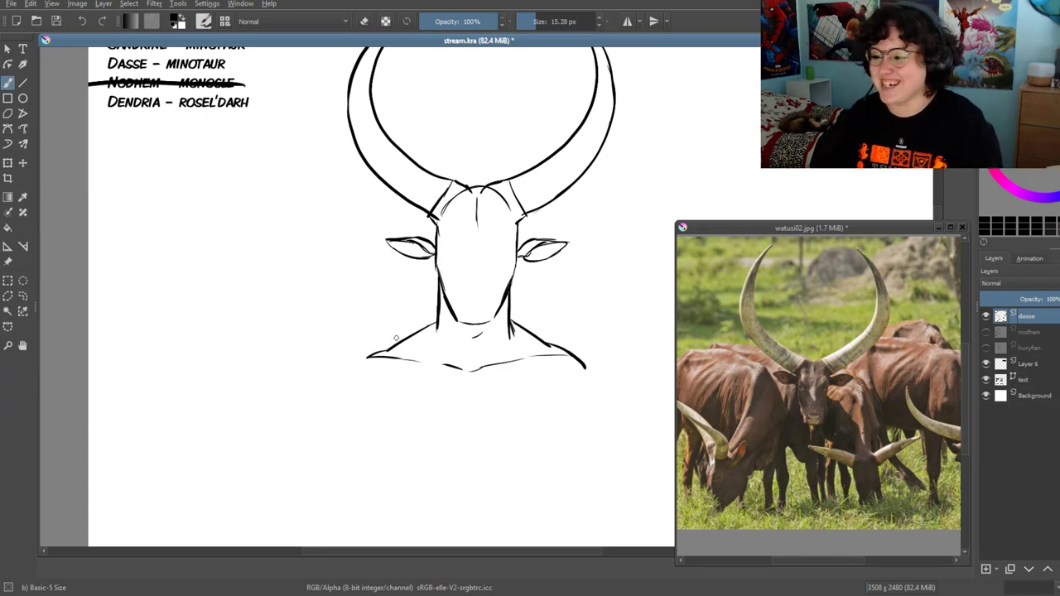
drag(375, 355, 355, 365)
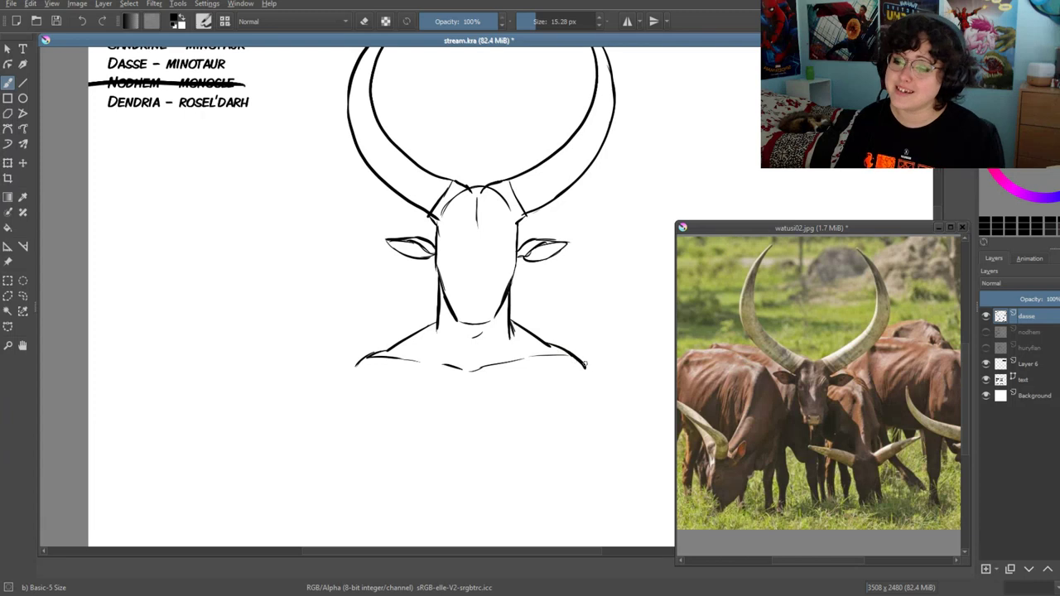
drag(584, 364, 590, 382)
space+drag(502, 383, 478, 416)
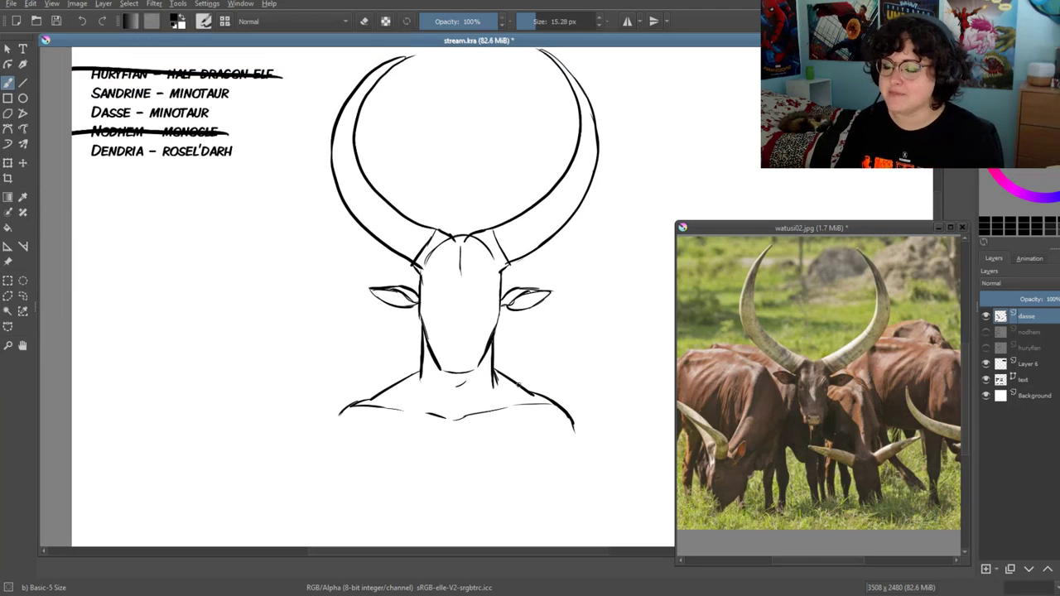
Close the watusi02.jpg reference photo, save, and draw a shoulder line curving down
click(955, 232)
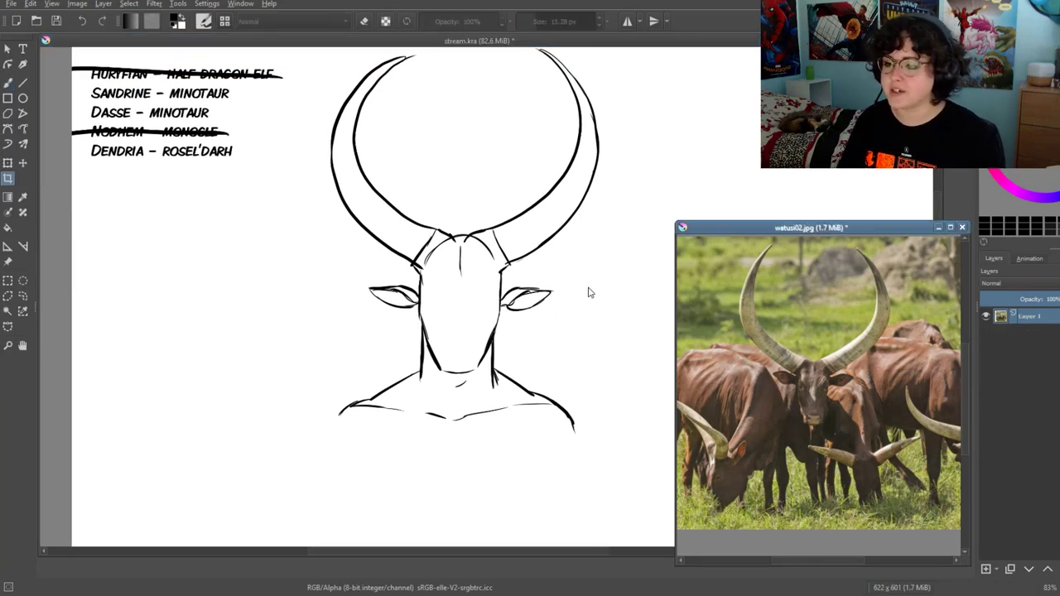
click(357, 298)
space+drag(336, 338, 345, 377)
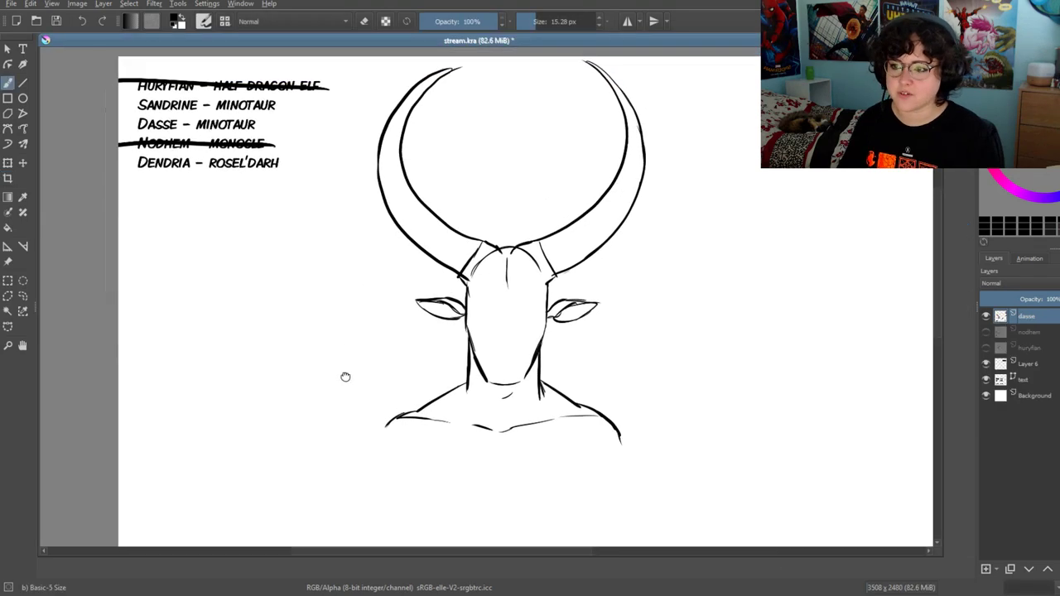
key(ctrl+s)
mouse_move(405, 411)
space+mouse_down()
mouse_move(403, 338)
mouse_move(341, 403)
space+mouse_up()
space+drag(541, 382, 535, 313)
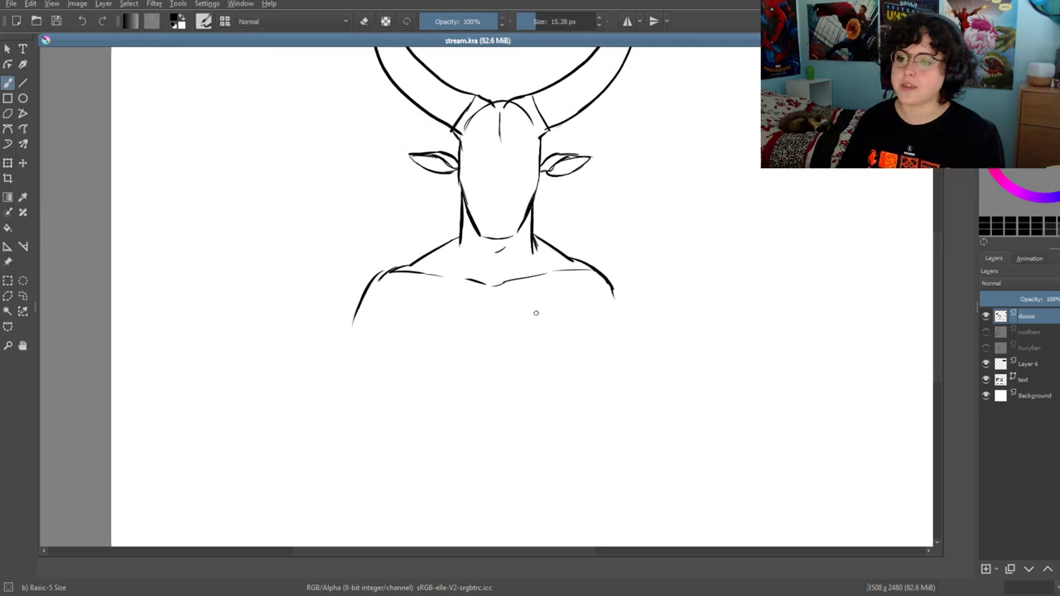
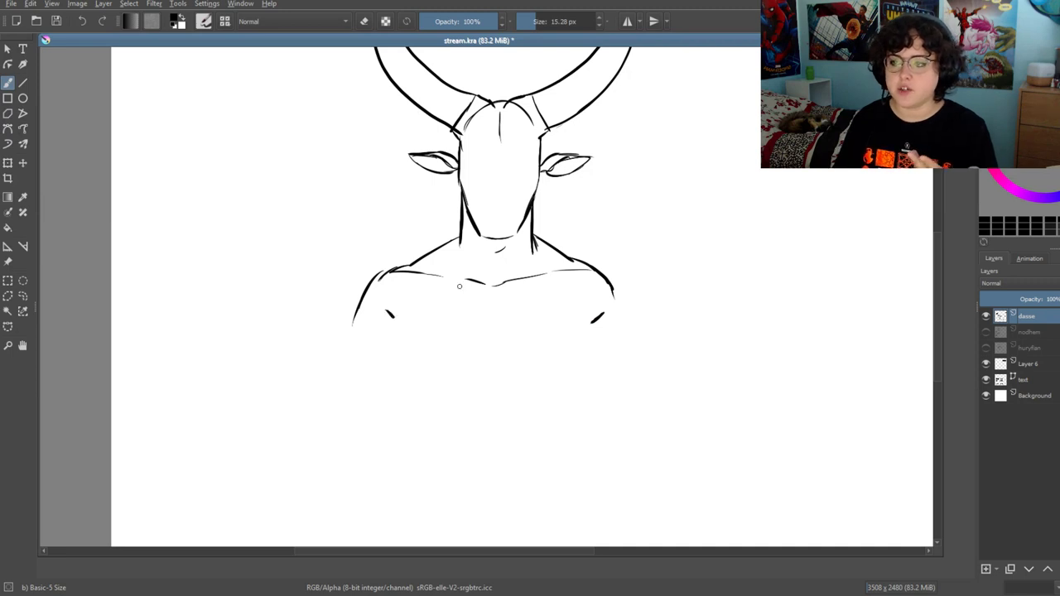
Draw both sides of the torso below the neck
drag(485, 372, 492, 386)
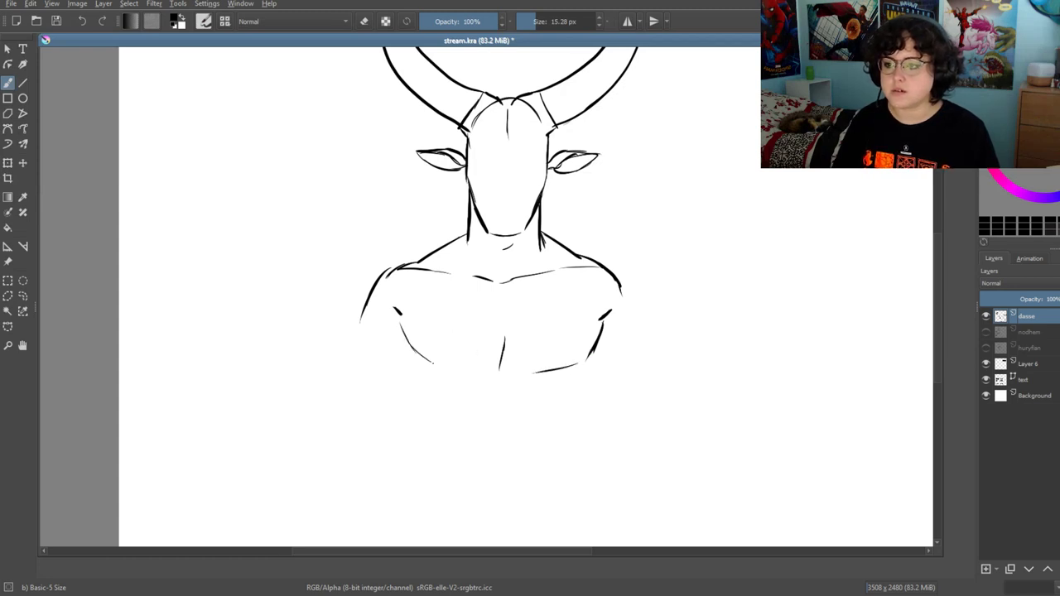
drag(583, 355, 560, 407)
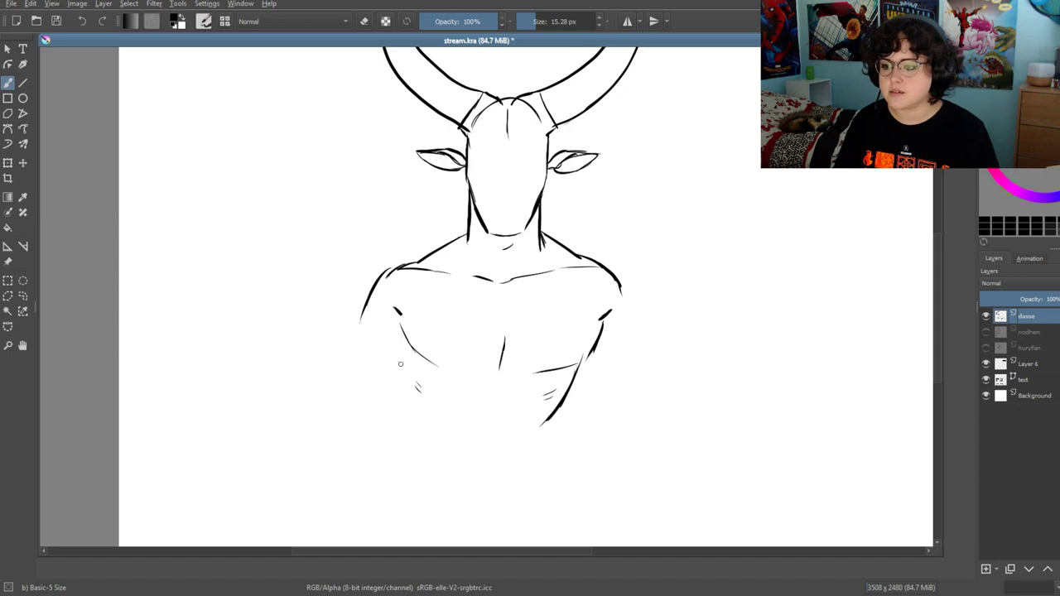
drag(396, 356, 414, 445)
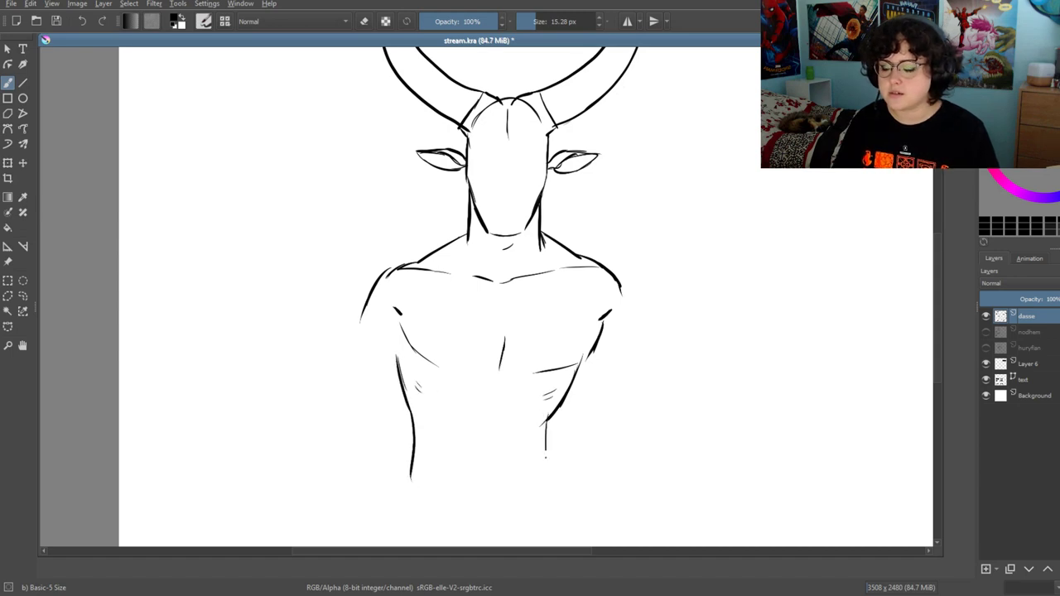
drag(545, 425, 539, 490)
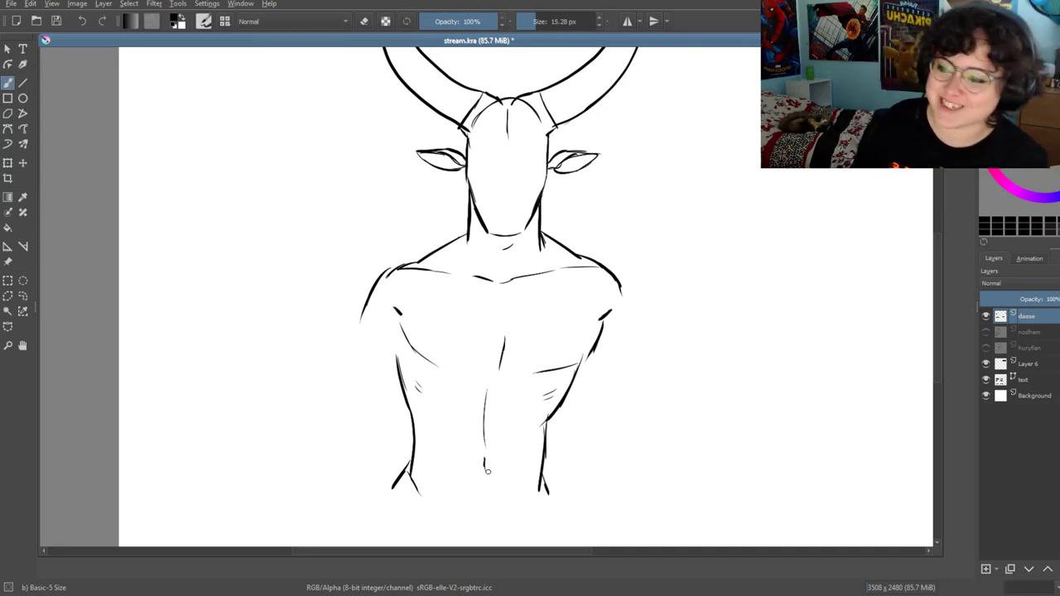
scroll(633, 280, down, 1)
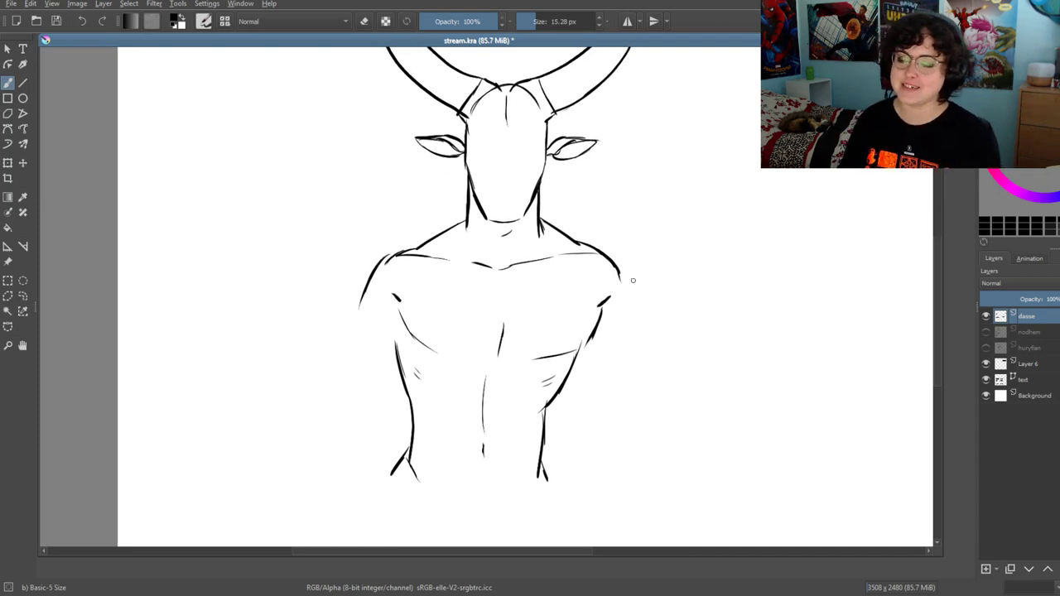
Sketch the rounded shoulders and the inner and outer lines of both arms
drag(613, 263, 636, 400)
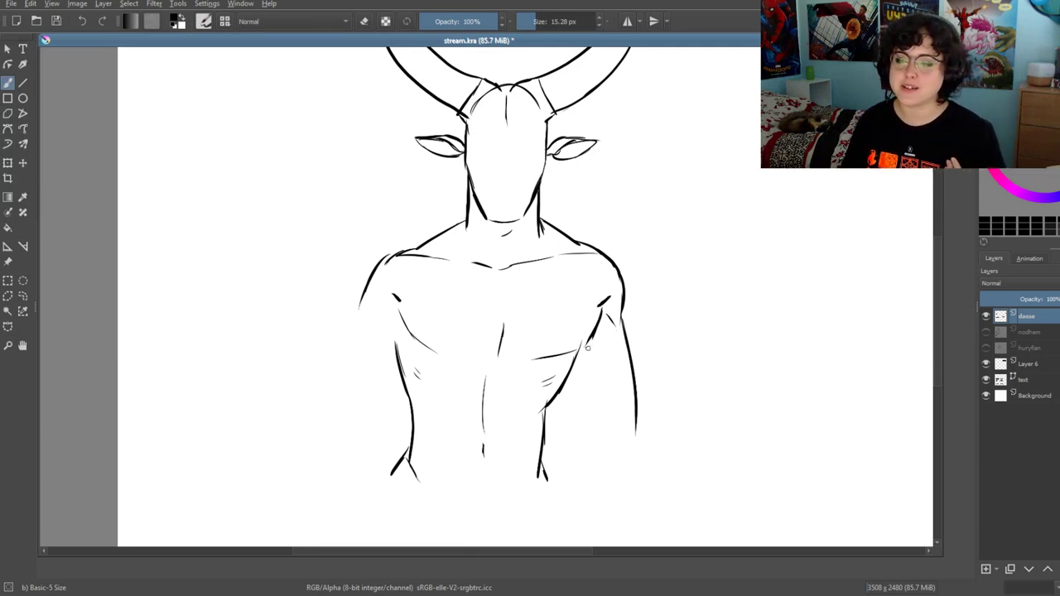
mouse_move(589, 339)
mouse_down()
mouse_move(591, 393)
mouse_move(606, 420)
mouse_up()
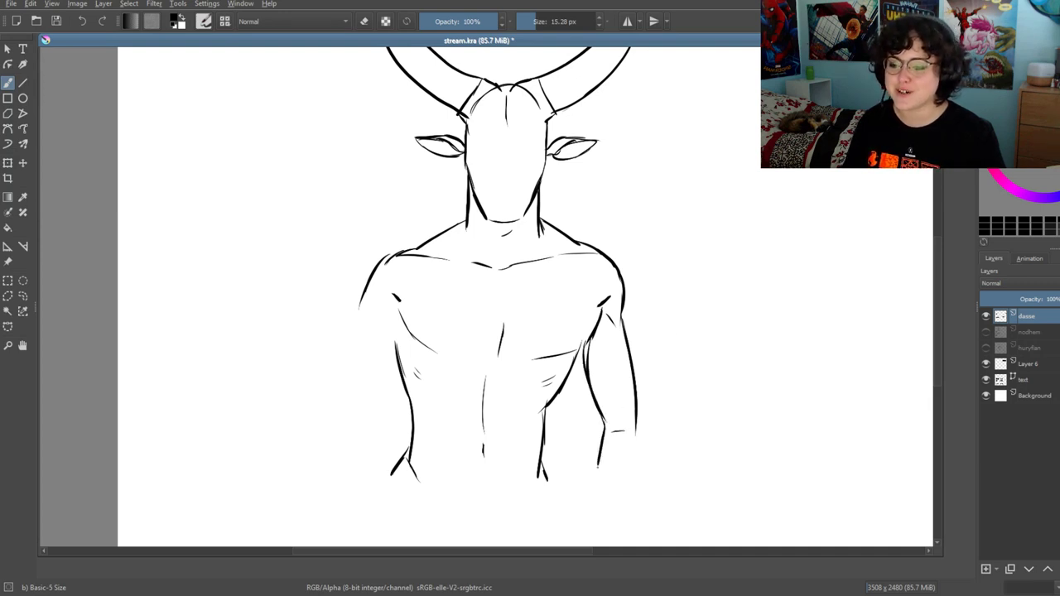
drag(636, 404, 643, 456)
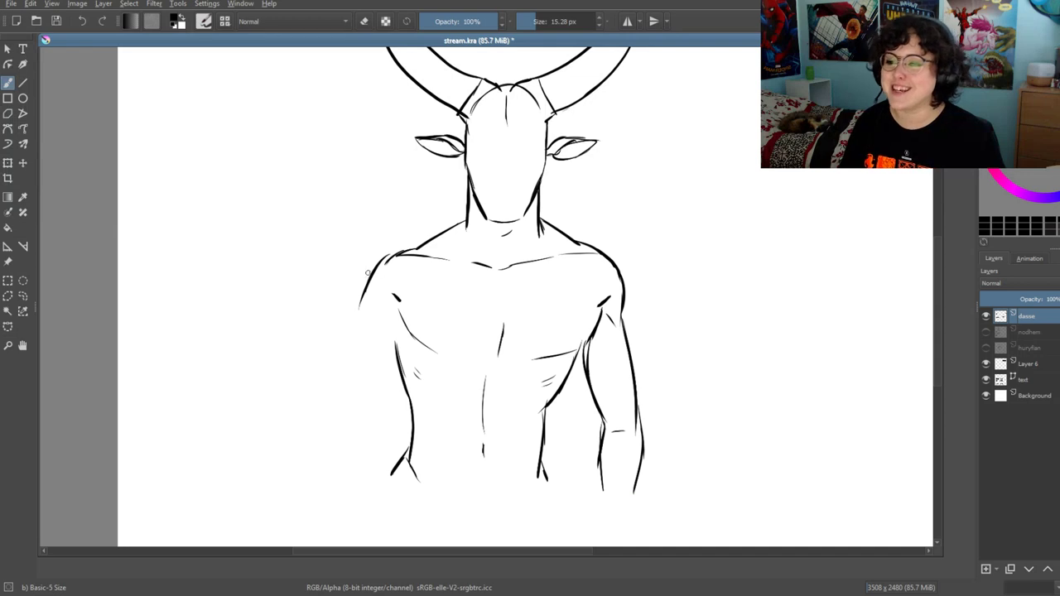
mouse_move(385, 260)
mouse_down()
mouse_move(370, 323)
mouse_move(385, 427)
mouse_up()
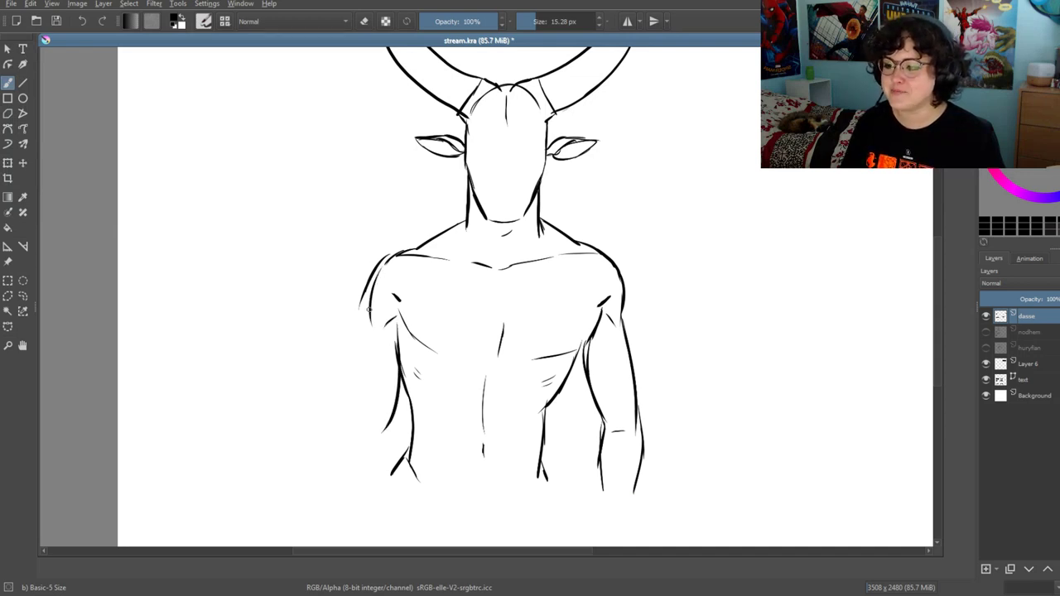
drag(369, 309, 365, 484)
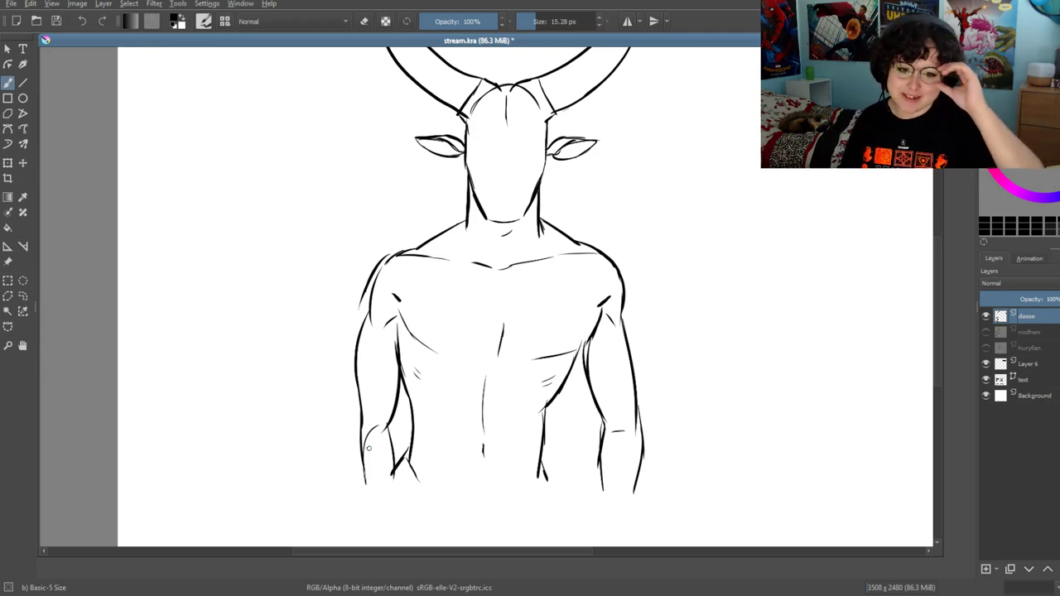
Extend the torso lines toward the waist and lengthen the left arm
drag(521, 303, 517, 296)
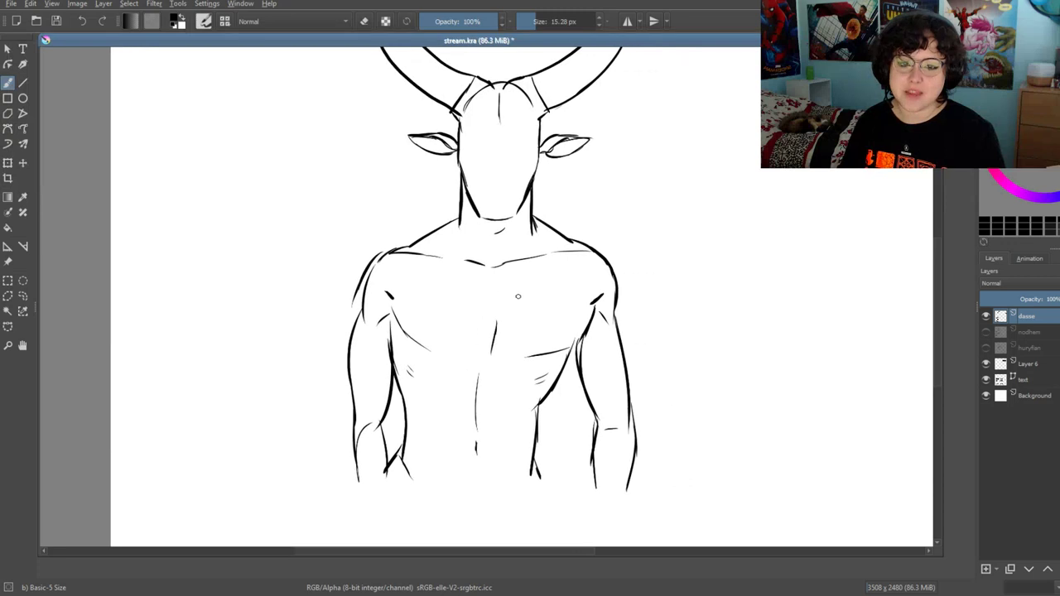
drag(492, 355, 478, 306)
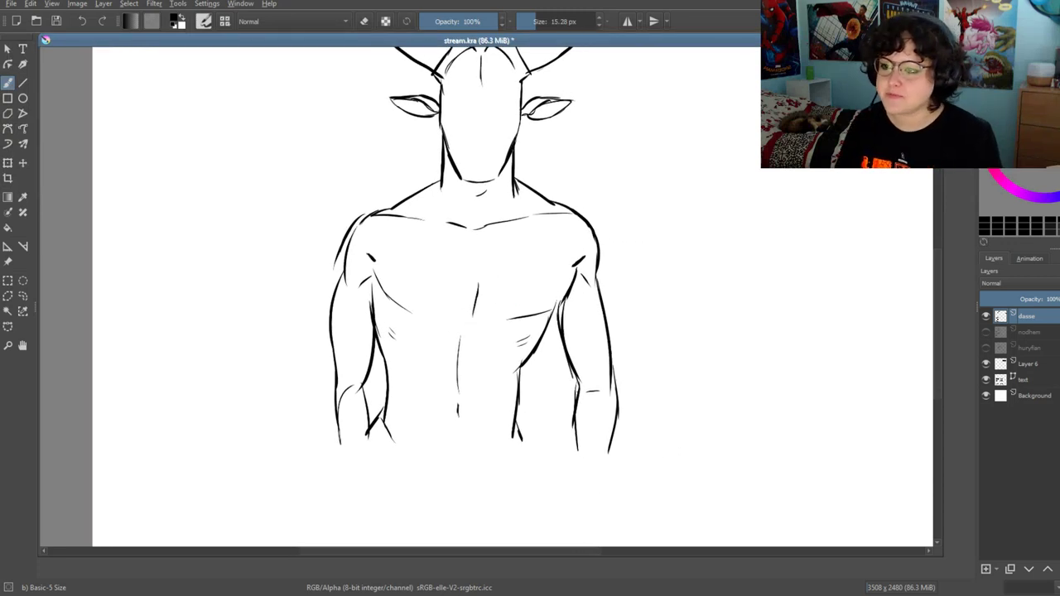
drag(519, 422, 529, 539)
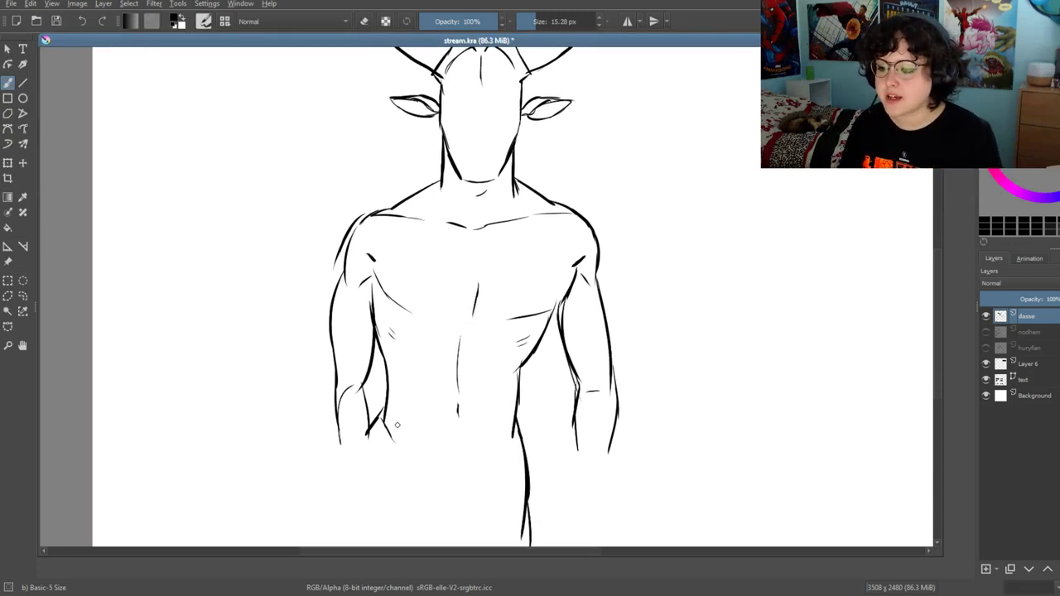
drag(383, 414, 358, 545)
drag(365, 391, 356, 499)
drag(334, 396, 337, 522)
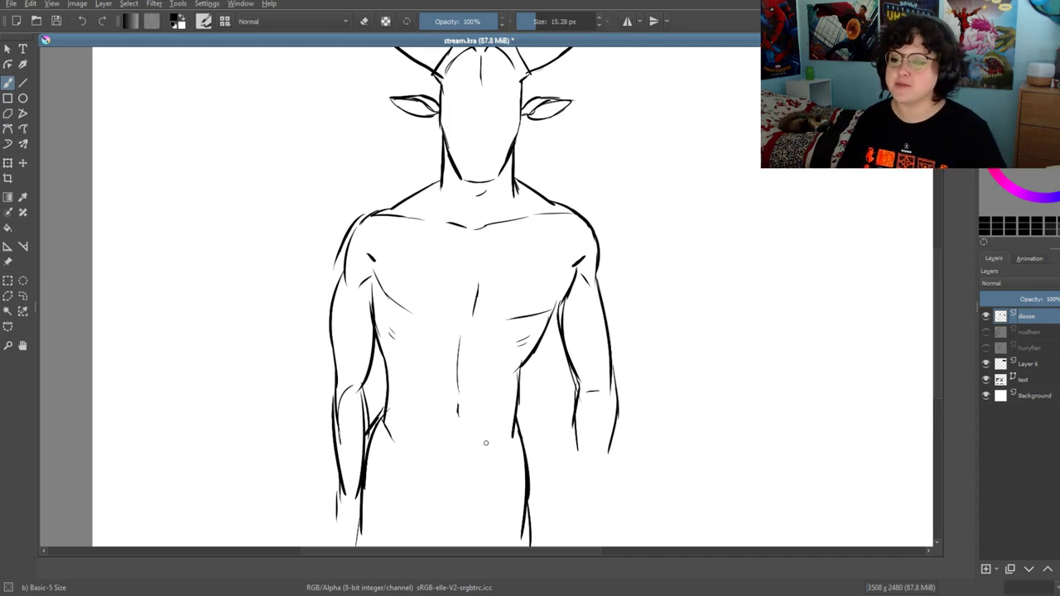
Sketch the right forearm and hand, the lower left arm, and detail strokes around the hands
drag(571, 396, 579, 480)
drag(609, 397, 581, 512)
mouse_move(574, 475)
mouse_down()
mouse_move(547, 515)
mouse_move(548, 531)
mouse_up()
drag(368, 494, 358, 529)
drag(352, 490, 343, 543)
mouse_move(462, 343)
mouse_down()
mouse_move(470, 376)
mouse_move(470, 318)
mouse_up()
drag(550, 515, 540, 539)
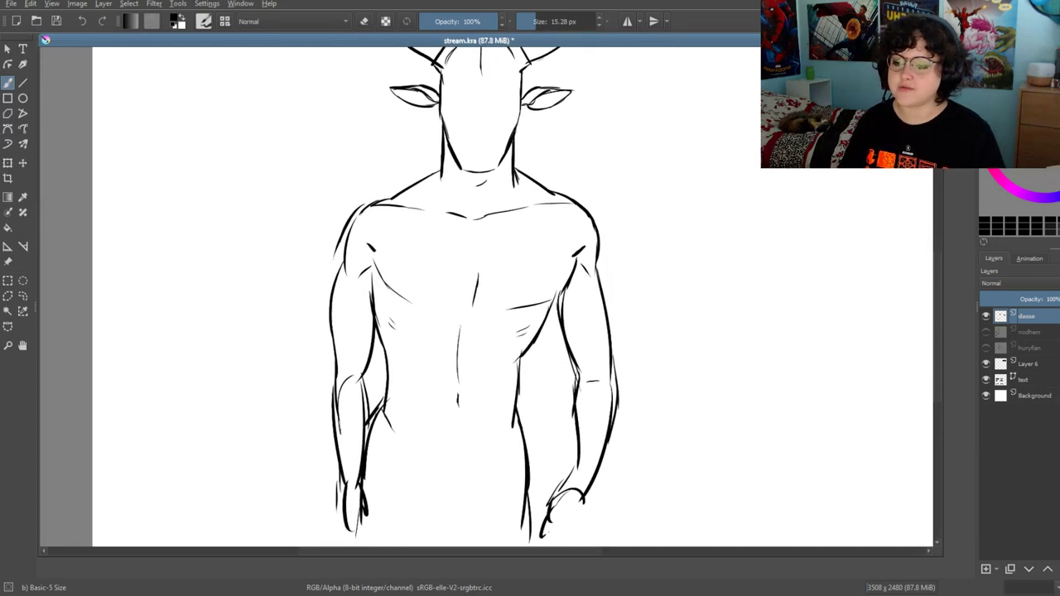
drag(584, 495, 564, 543)
drag(507, 283, 514, 389)
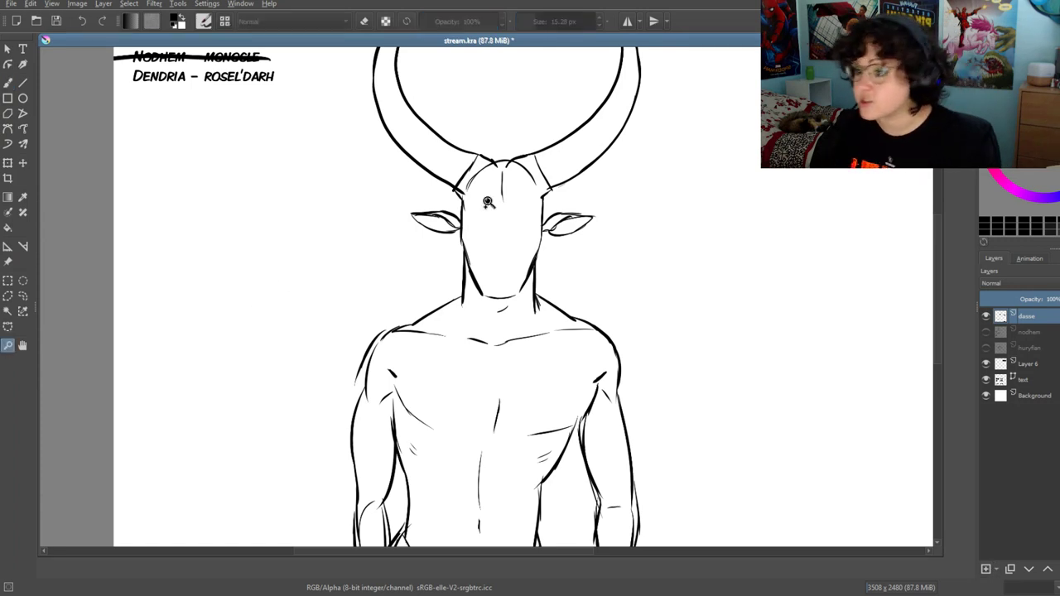
Set the brush size to 10 px, then add a forehead line and a lower eyelid
mouse_move(485, 202)
mouse_down()
mouse_move(501, 260)
mouse_move(495, 327)
mouse_up()
text(b)
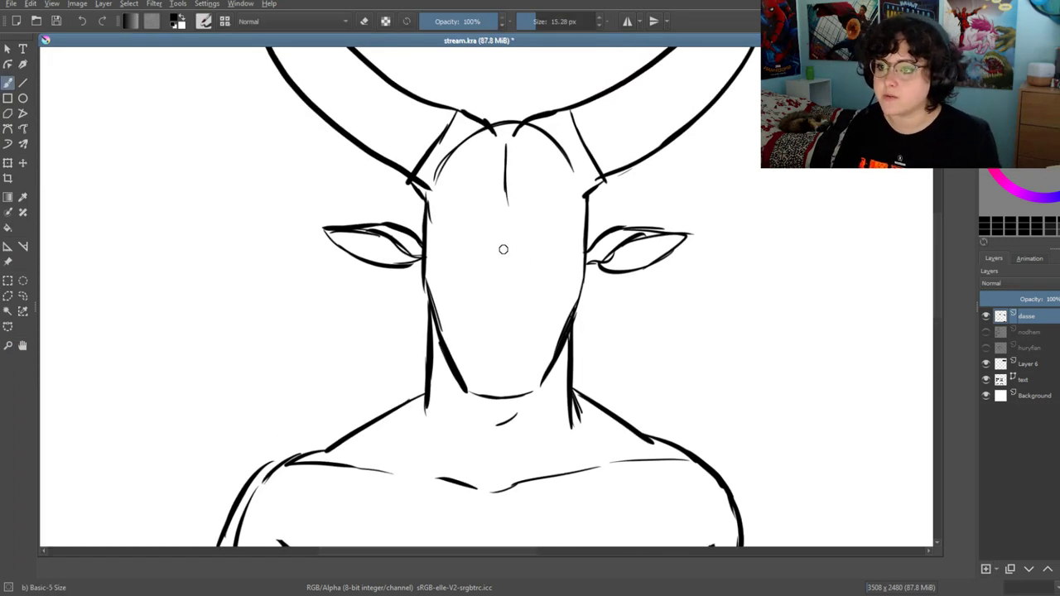
text(10)
key(Return)
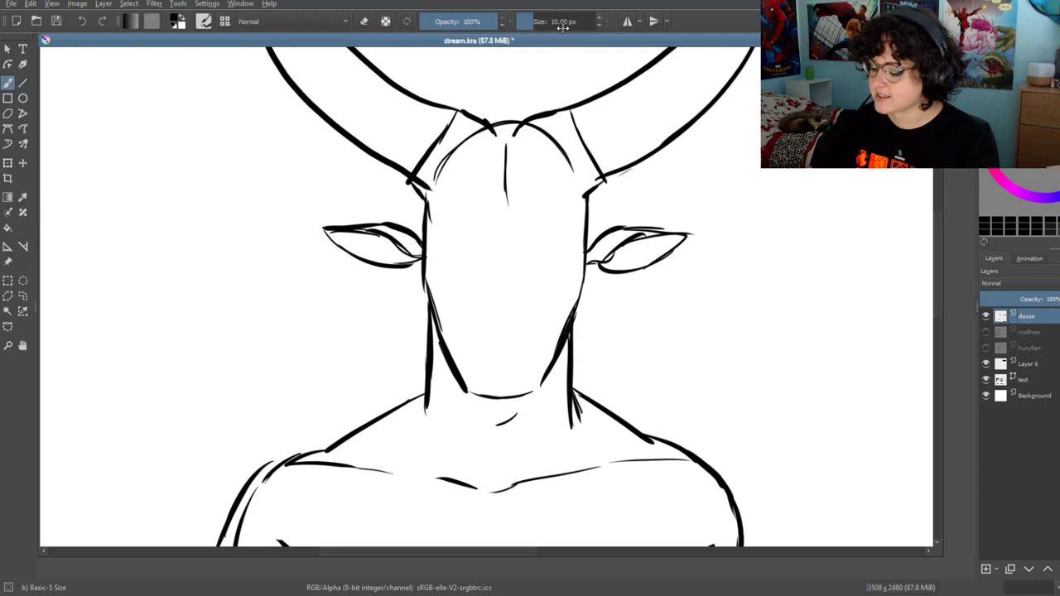
key(ctrl+s)
drag(513, 249, 504, 339)
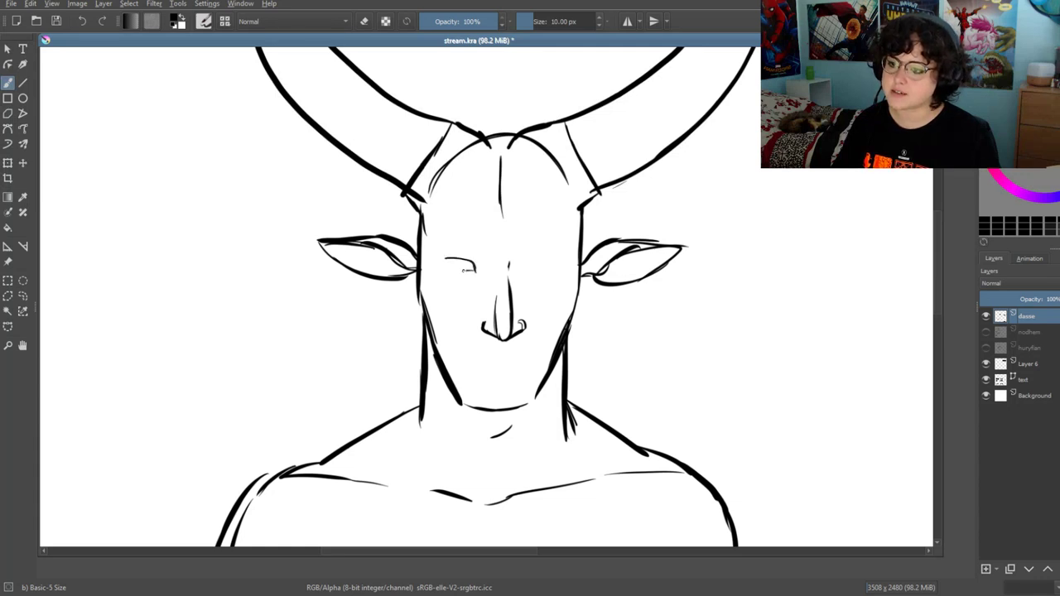
drag(445, 264, 475, 267)
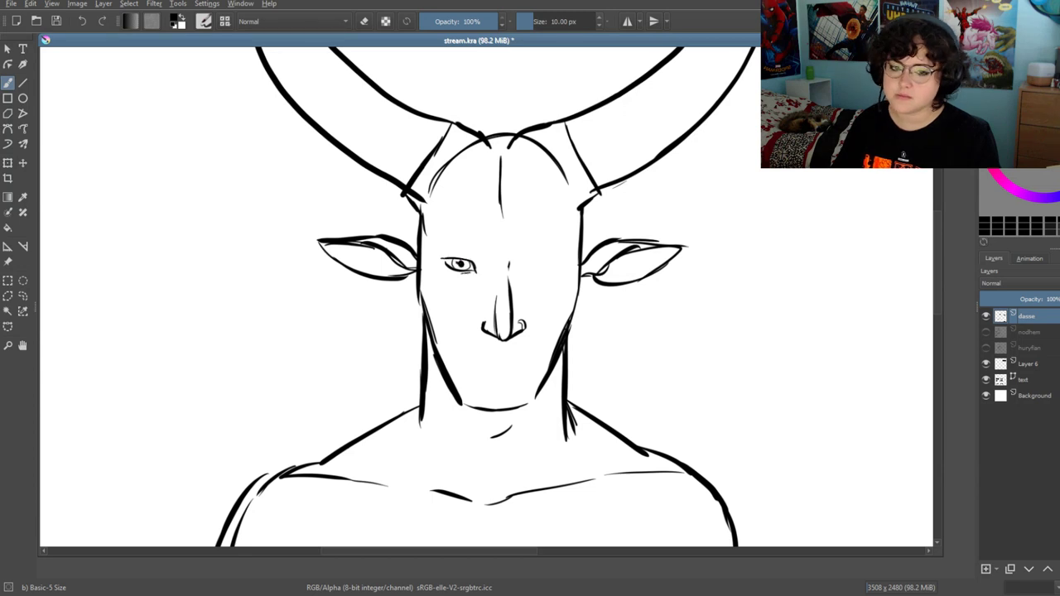
Mark the right eye's pupil, darken the left horn base, and draw a brow over the left eye
drag(465, 295, 495, 311)
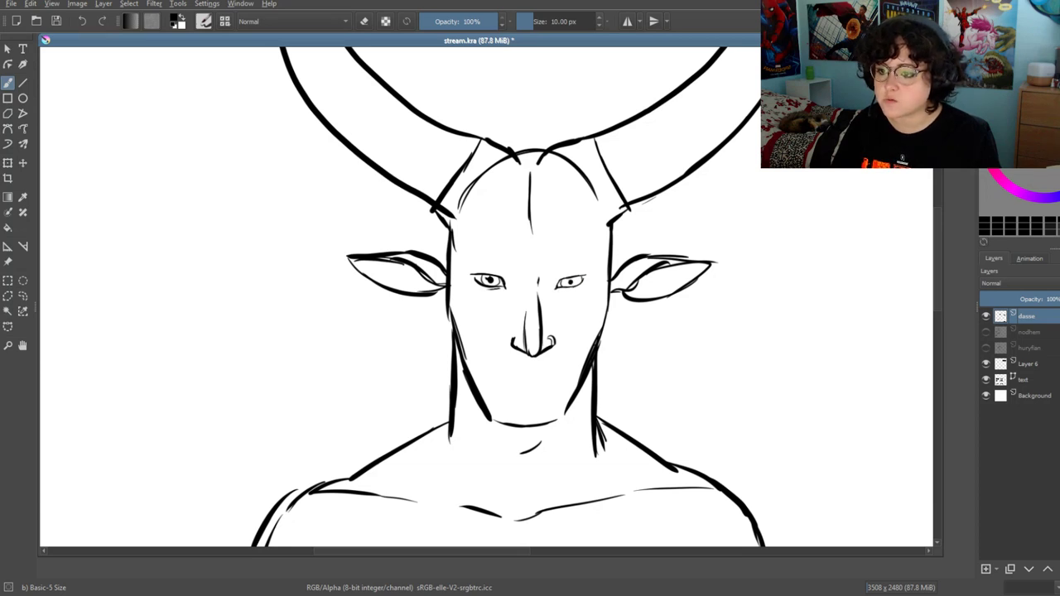
click(567, 281)
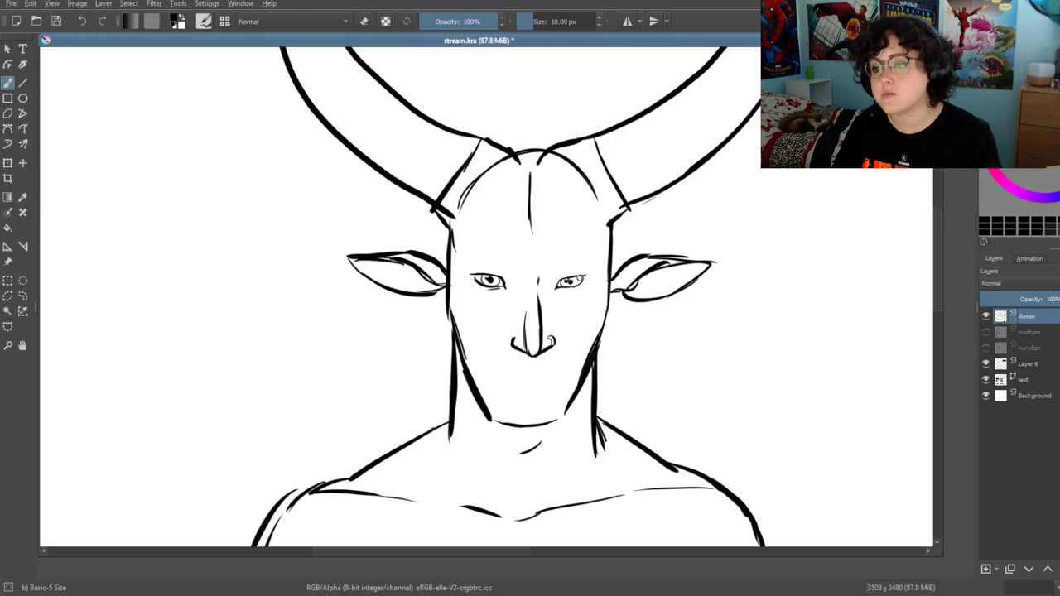
drag(568, 280, 573, 282)
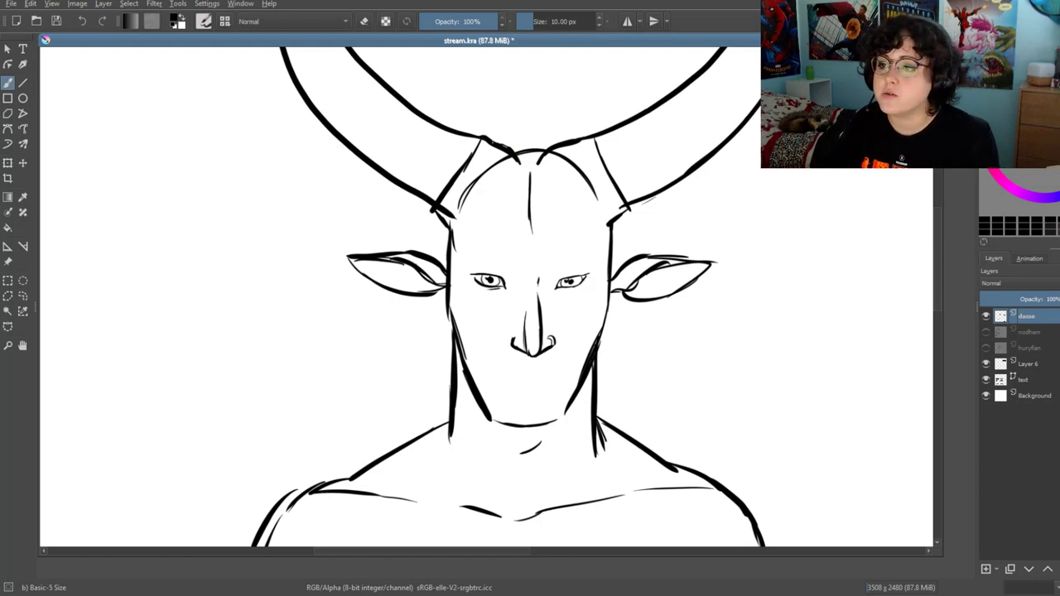
drag(432, 210, 440, 220)
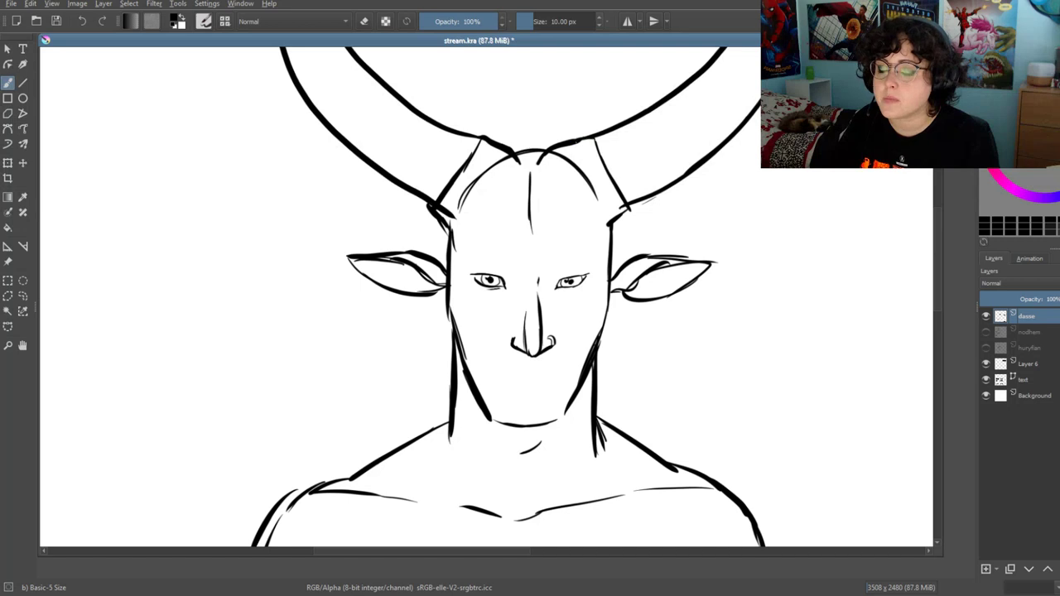
drag(563, 280, 573, 278)
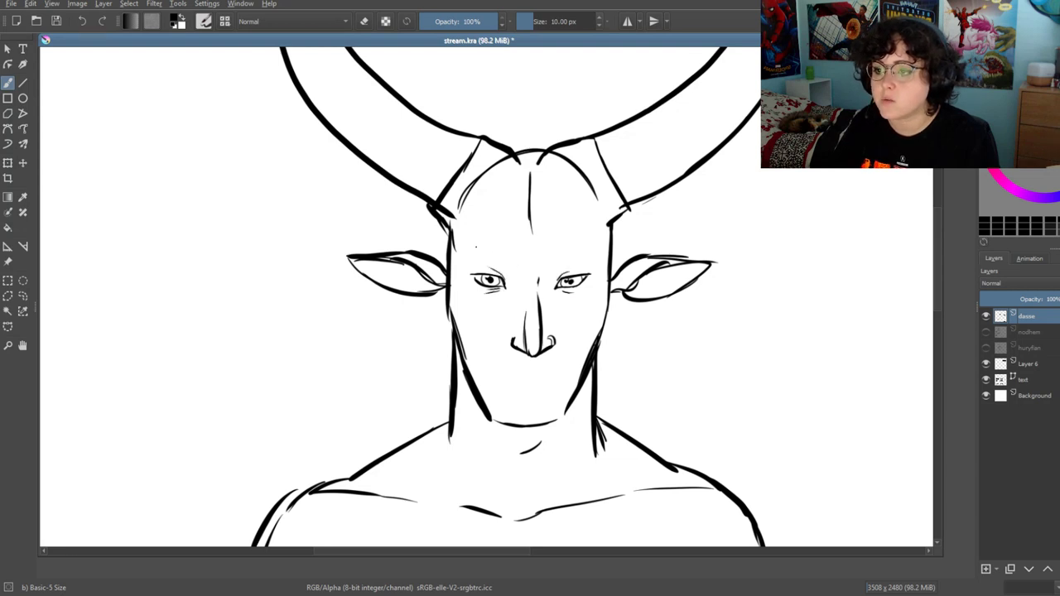
drag(461, 249, 496, 249)
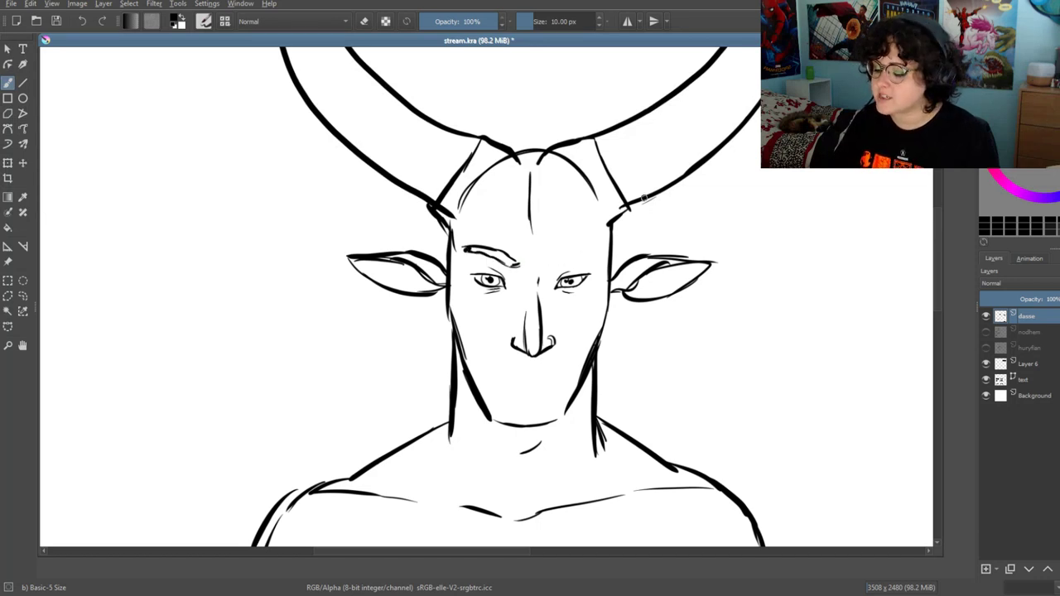
Save stream.kra and reopen it from Recent Documents
key(ctrl+s)
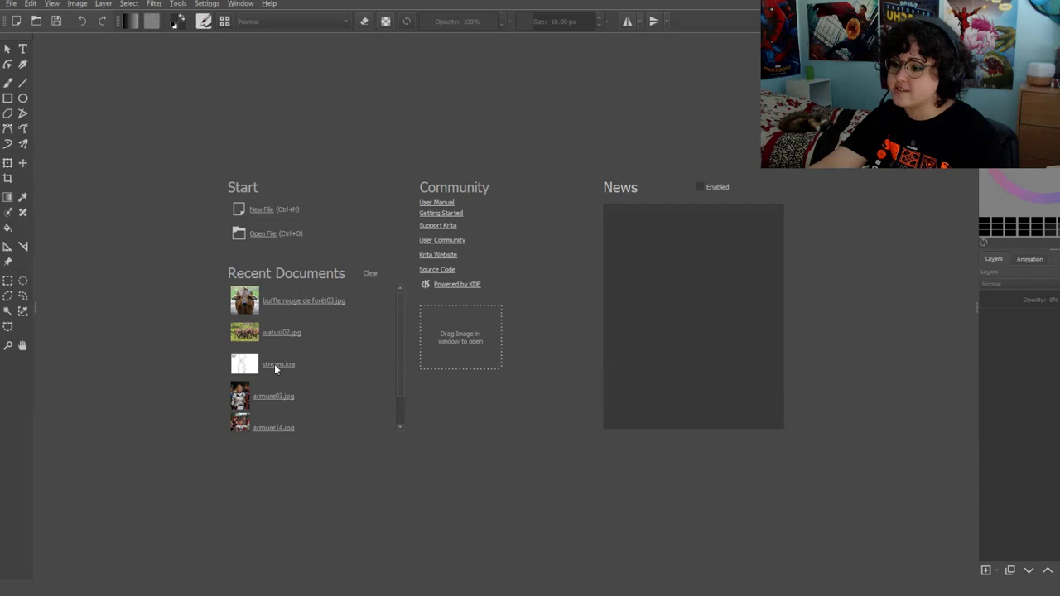
click(275, 366)
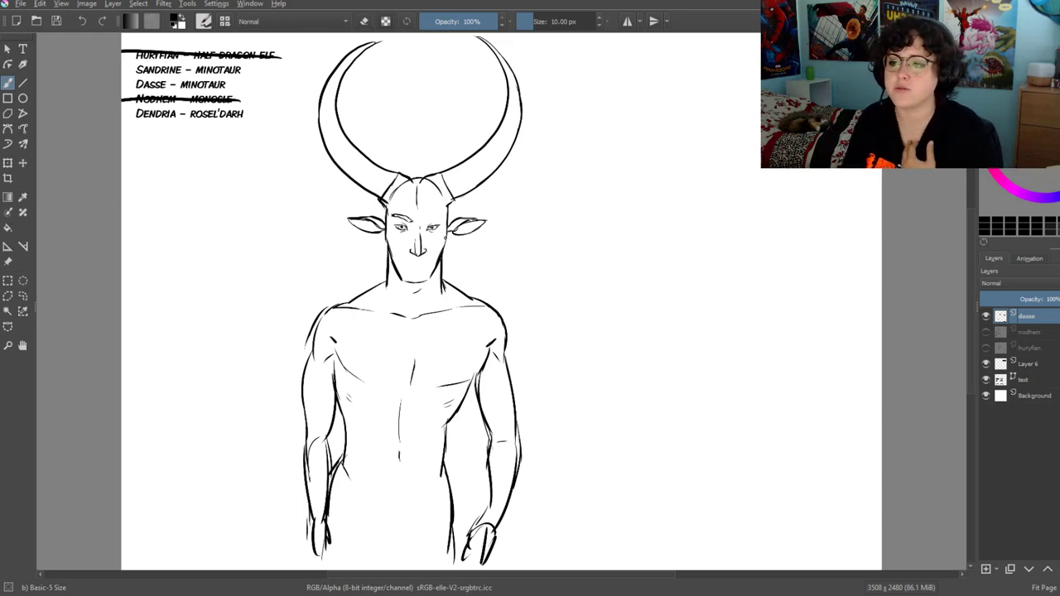
Save, zoom in on the head, and draw the first hair strands between the horns
key(ctrl+s)
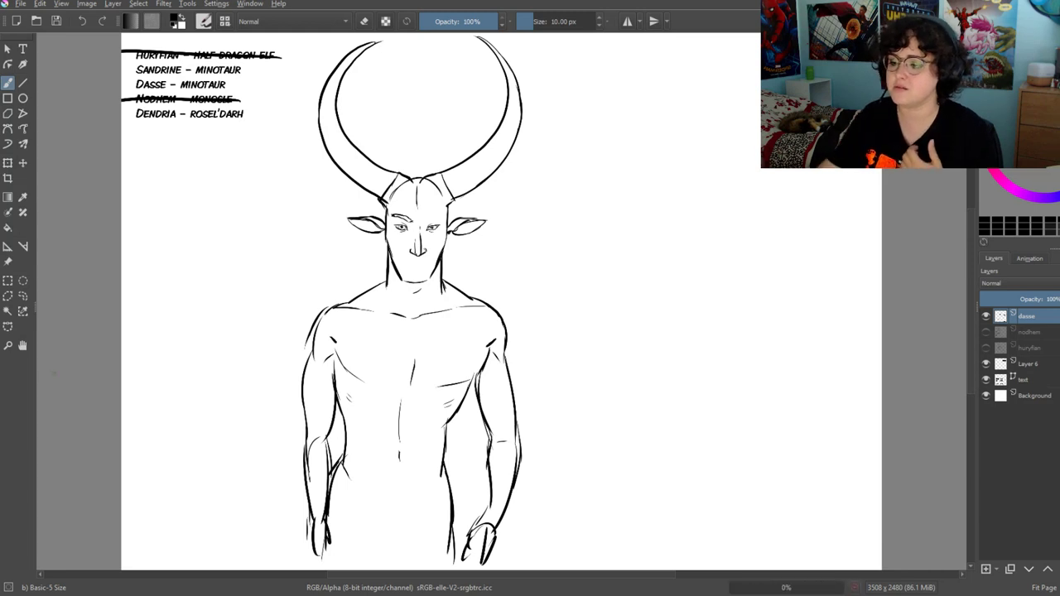
click(8, 344)
click(361, 313)
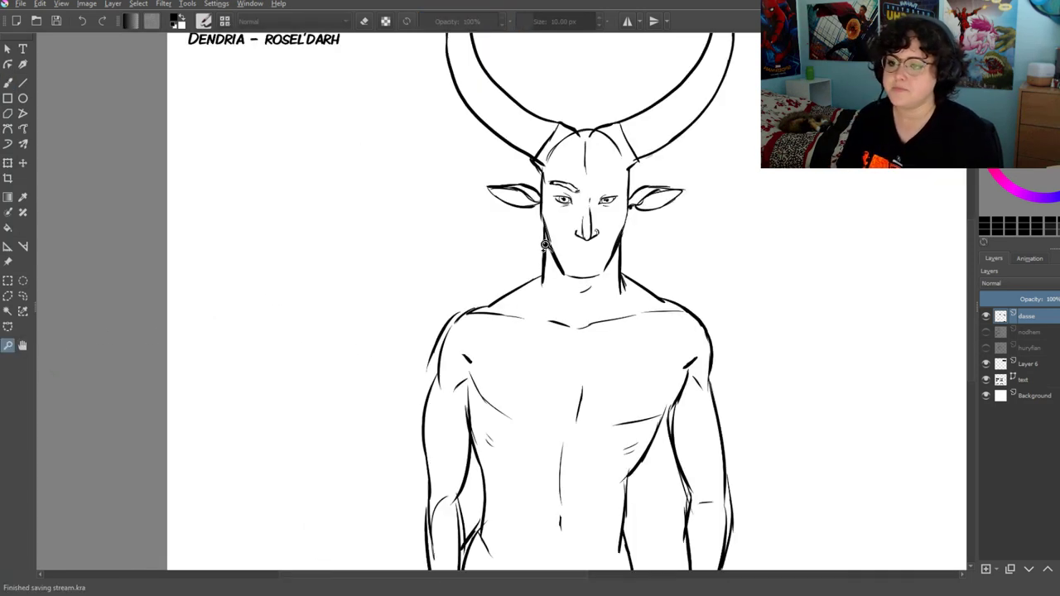
drag(547, 245, 461, 350)
key(b)
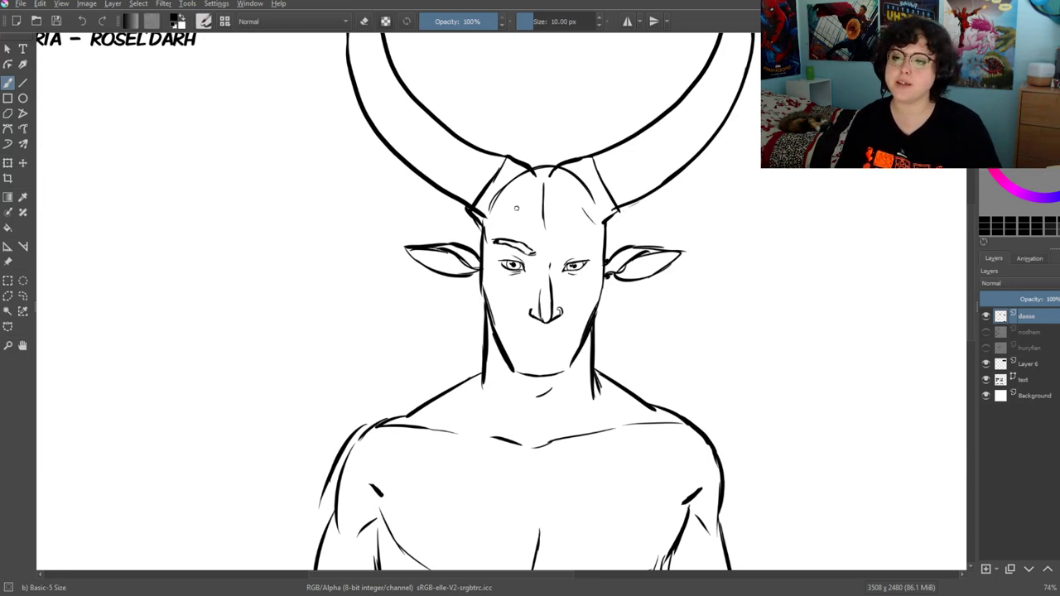
drag(561, 162, 551, 189)
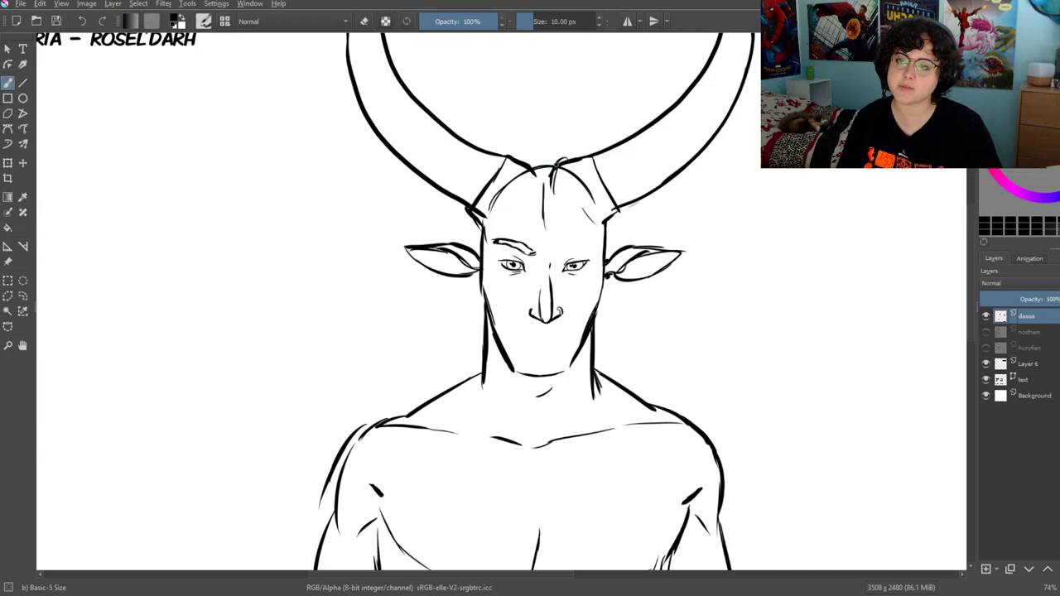
mouse_move(559, 150)
mouse_down()
mouse_move(544, 194)
mouse_move(532, 195)
mouse_up()
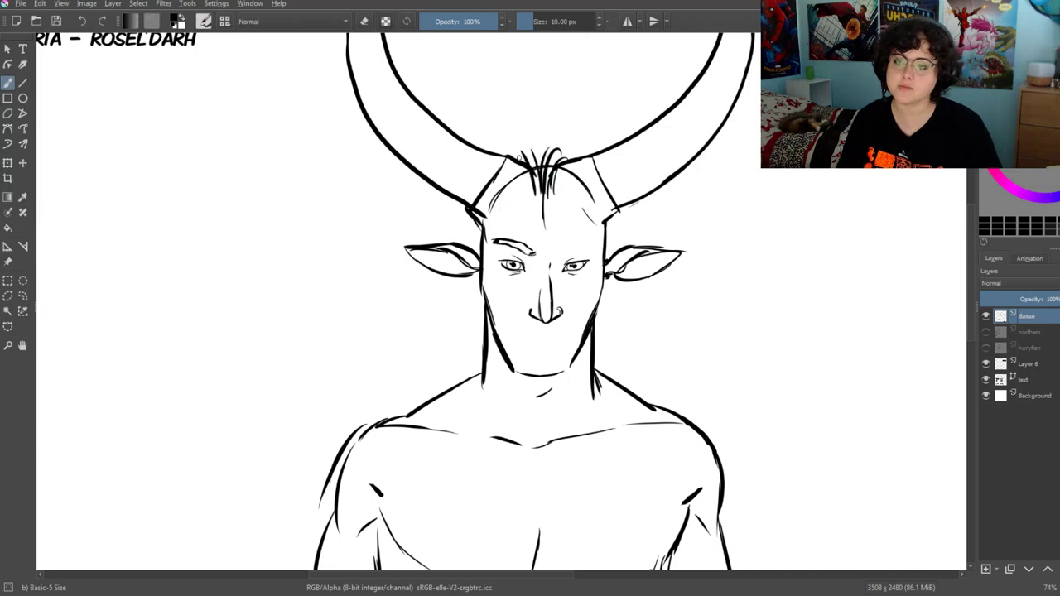
Add more hair strands to the tuft, with curly strands at its edges
mouse_move(518, 150)
mouse_down()
mouse_move(525, 198)
mouse_move(545, 192)
mouse_move(556, 200)
mouse_move(549, 207)
mouse_up()
drag(527, 159, 515, 203)
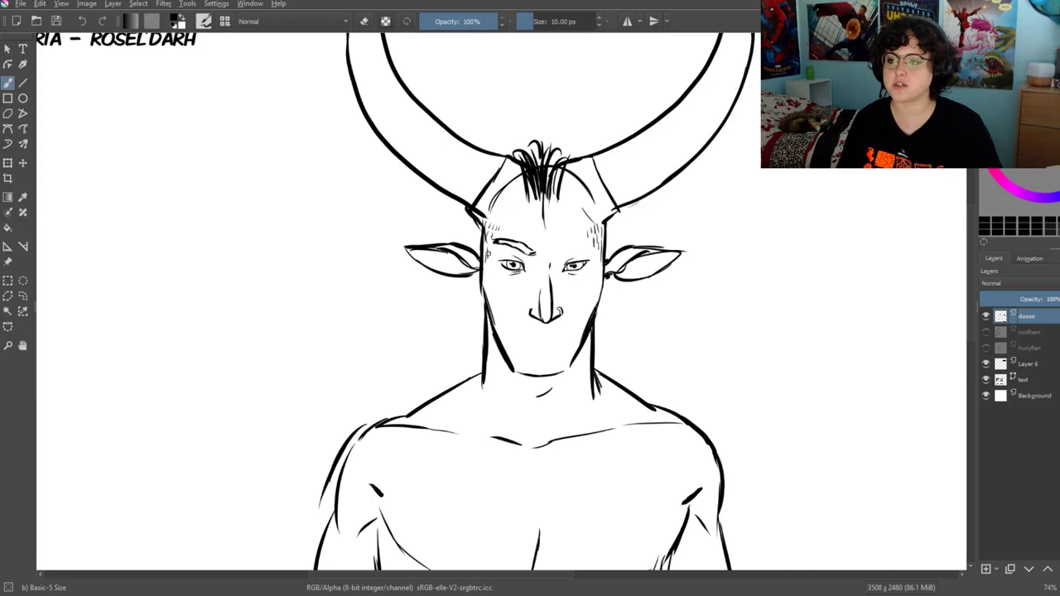
mouse_move(520, 149)
mouse_down()
mouse_move(503, 156)
mouse_move(560, 156)
mouse_up()
mouse_move(557, 149)
mouse_down()
mouse_move(575, 154)
mouse_move(523, 202)
mouse_up()
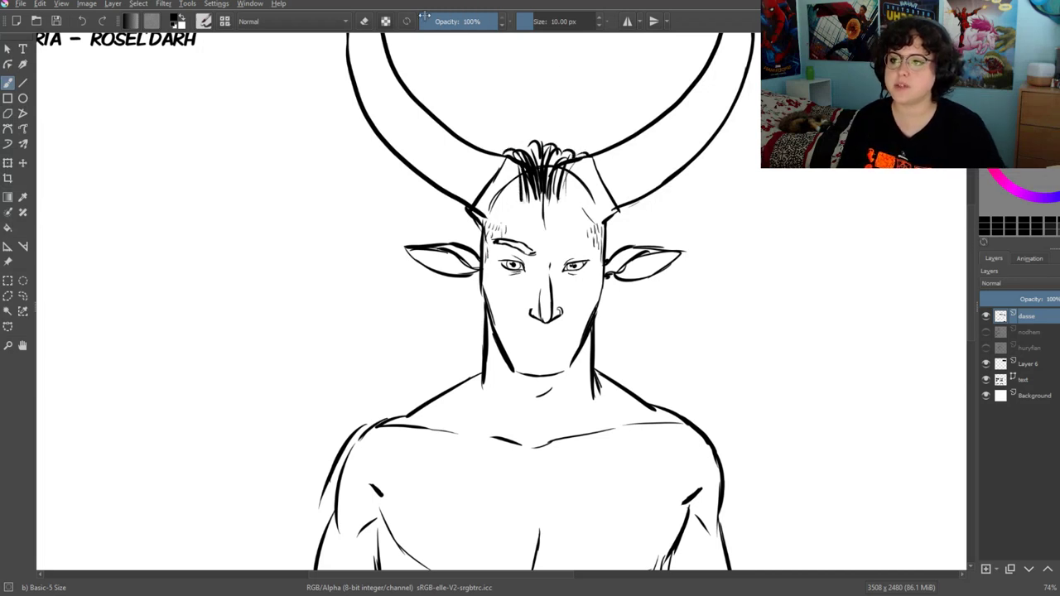
Erase some tuft strands, then redraw darker strands and a lock over the forehead
click(364, 20)
mouse_move(515, 154)
mouse_down()
mouse_move(525, 189)
mouse_move(540, 196)
mouse_up()
drag(550, 153, 548, 195)
drag(560, 157, 563, 199)
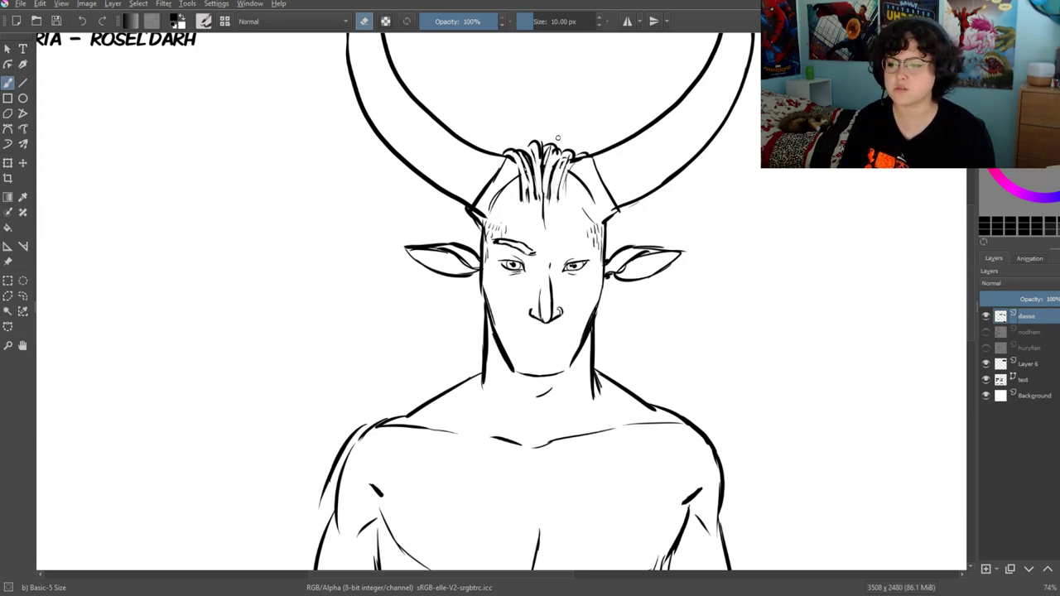
click(365, 21)
mouse_move(568, 156)
mouse_down()
mouse_move(556, 189)
mouse_move(531, 199)
mouse_up()
drag(530, 145, 511, 156)
drag(520, 203, 517, 232)
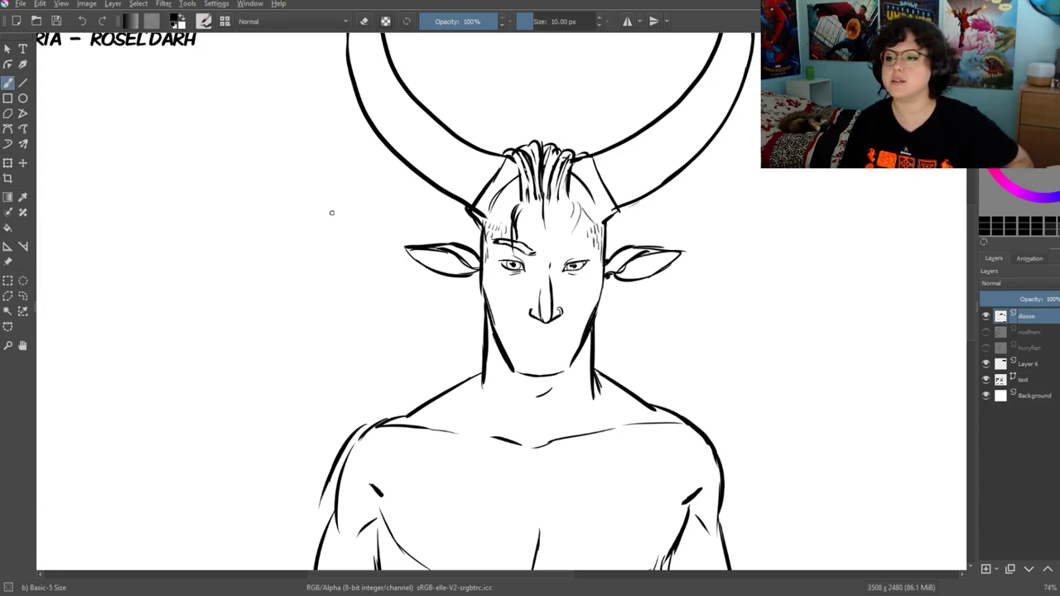
Sketch a profile face left of the minotaur with brow, chin, jawline and skull curve
mouse_move(260, 161)
mouse_down()
mouse_move(293, 256)
mouse_move(277, 266)
mouse_up()
drag(280, 228, 295, 262)
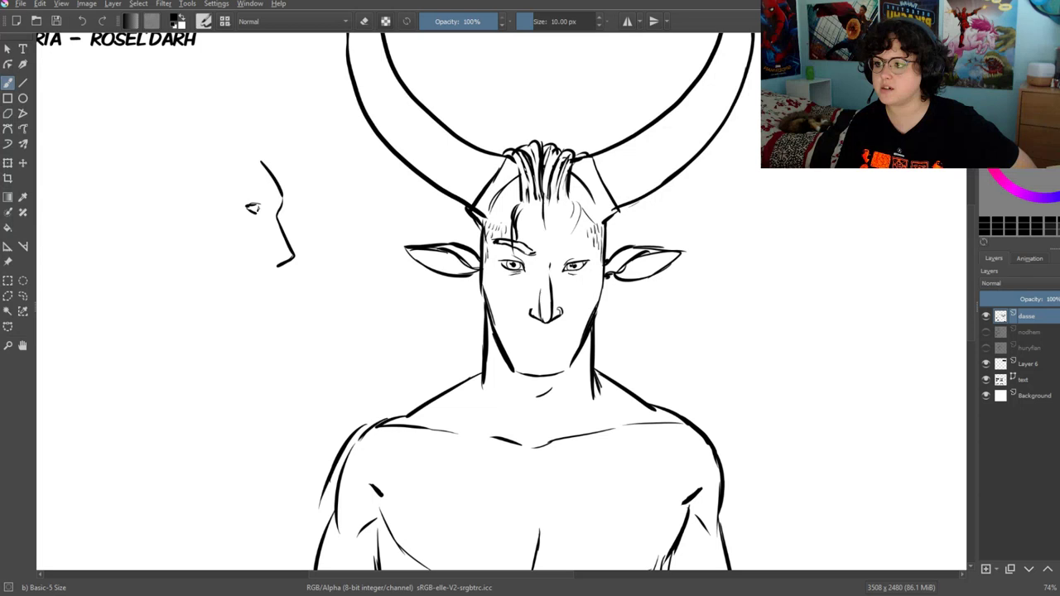
drag(239, 191, 263, 196)
mouse_move(243, 143)
mouse_down()
mouse_move(282, 188)
mouse_move(290, 258)
mouse_up()
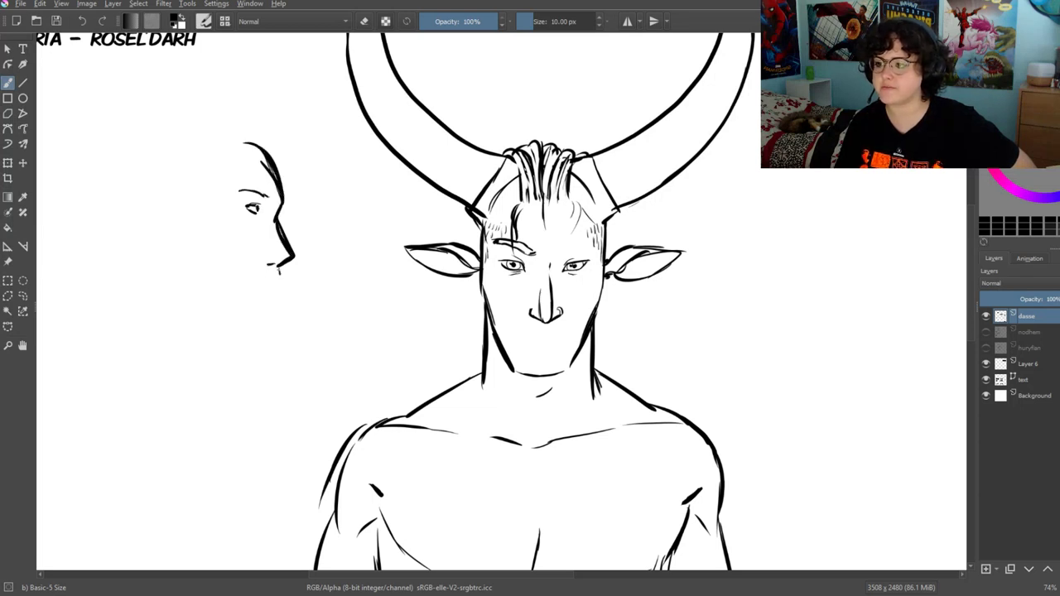
mouse_move(262, 313)
mouse_down()
mouse_move(235, 331)
mouse_move(189, 293)
mouse_up()
mouse_move(264, 150)
mouse_down()
mouse_move(170, 125)
mouse_move(114, 235)
mouse_move(173, 294)
mouse_up()
mouse_move(209, 215)
mouse_down()
mouse_move(197, 199)
mouse_move(190, 229)
mouse_up()
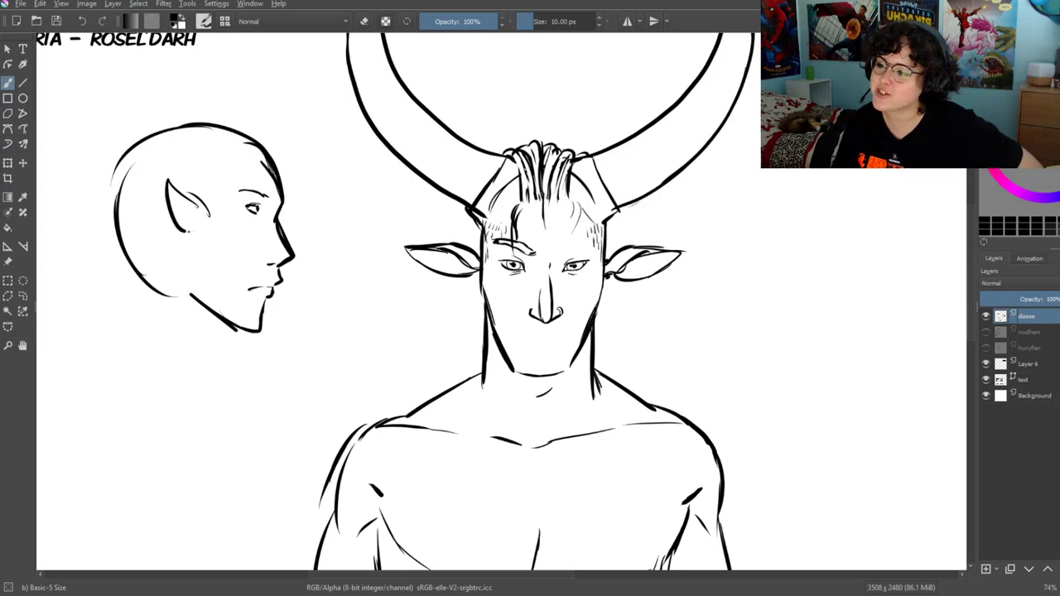
Give the profile head a pointed elf ear, hair, and a long tied ponytail
drag(276, 164, 217, 116)
mouse_move(266, 139)
mouse_down()
mouse_move(185, 116)
mouse_move(162, 126)
mouse_up()
mouse_move(236, 116)
mouse_down()
mouse_move(162, 111)
mouse_move(110, 184)
mouse_up()
mouse_move(132, 131)
mouse_down()
mouse_move(106, 205)
mouse_move(119, 237)
mouse_move(70, 305)
mouse_up()
mouse_move(99, 234)
mouse_down()
mouse_move(70, 374)
mouse_move(75, 431)
mouse_move(96, 388)
mouse_up()
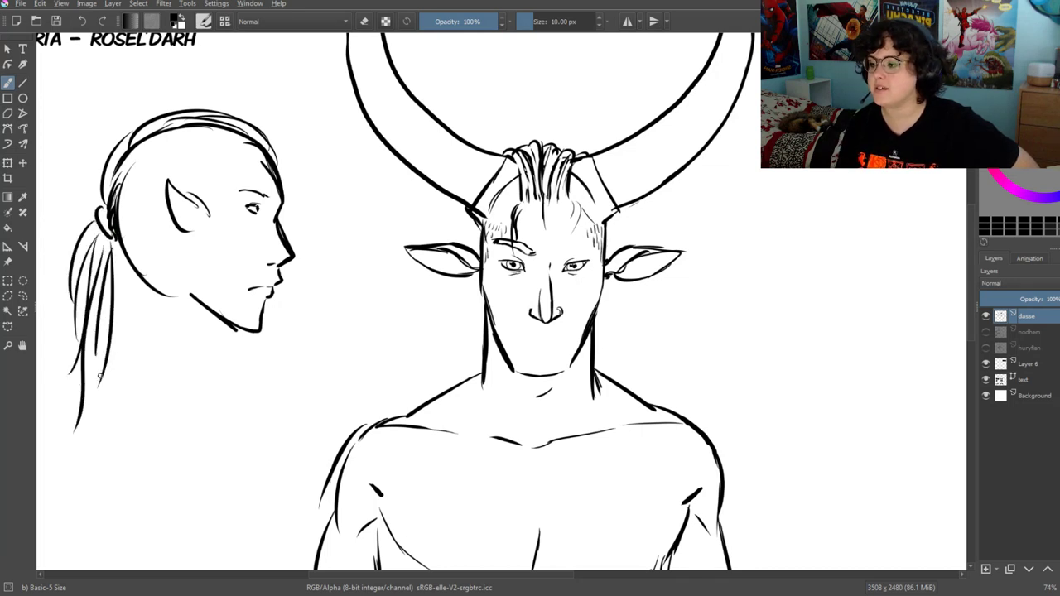
drag(121, 253, 77, 449)
drag(82, 252, 66, 465)
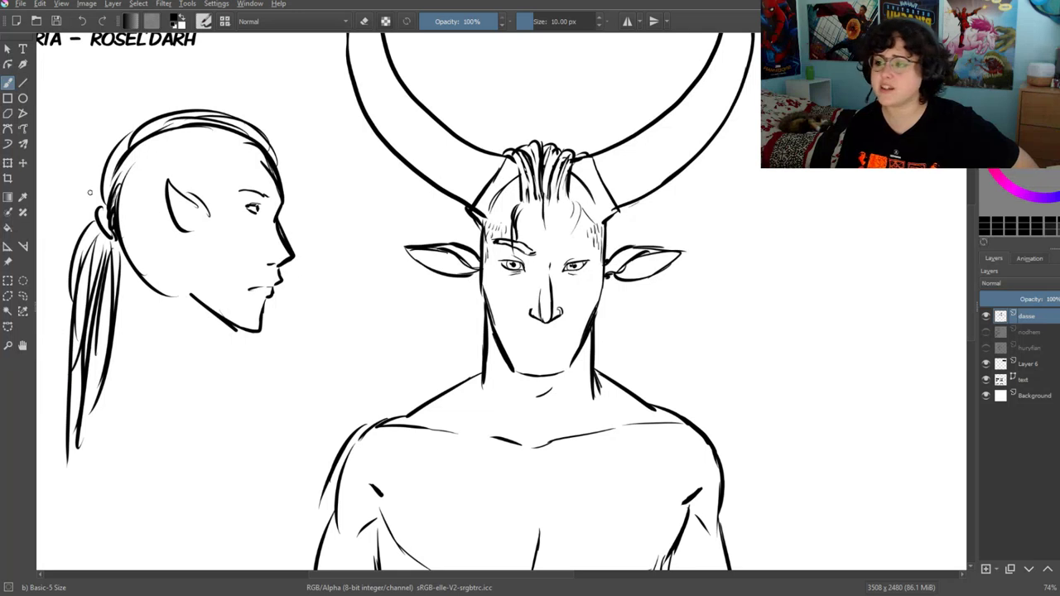
drag(93, 212, 58, 291)
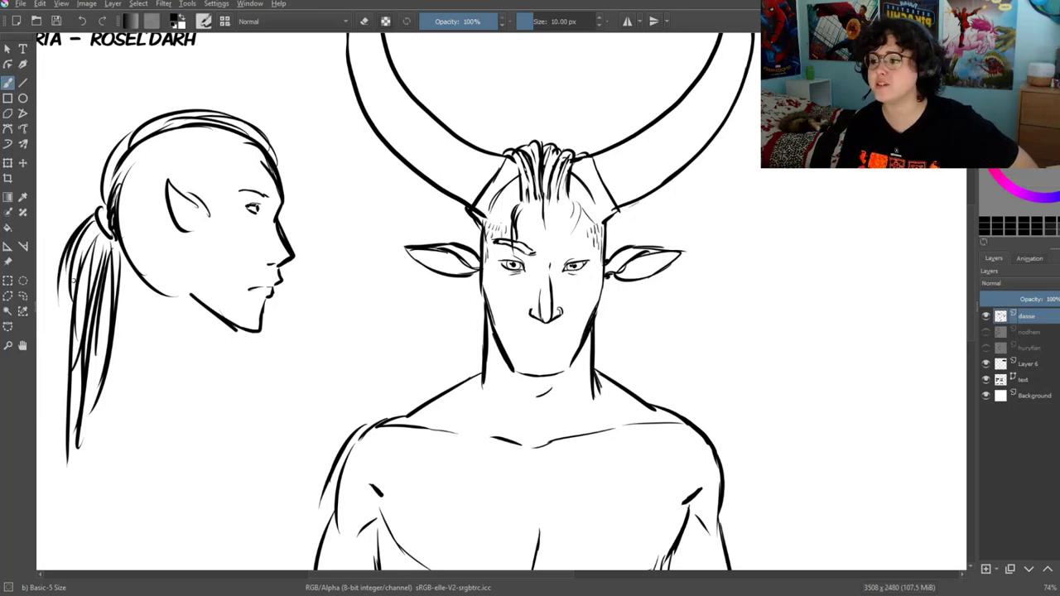
Add more ponytail strands, a curled horn, and hair detail near the elf's face
drag(94, 215, 64, 336)
drag(68, 275, 57, 369)
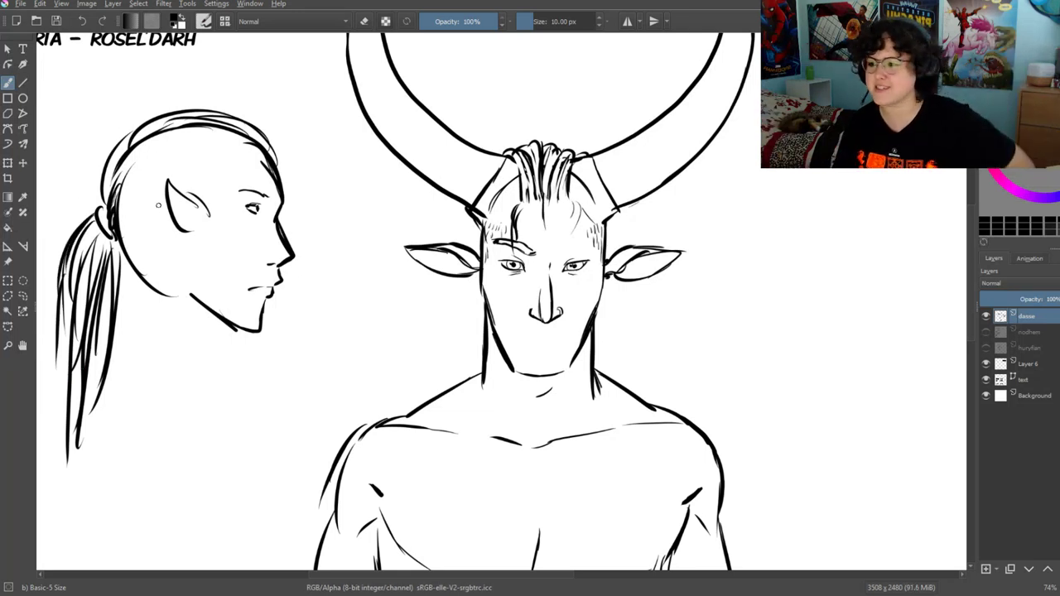
drag(114, 240, 116, 345)
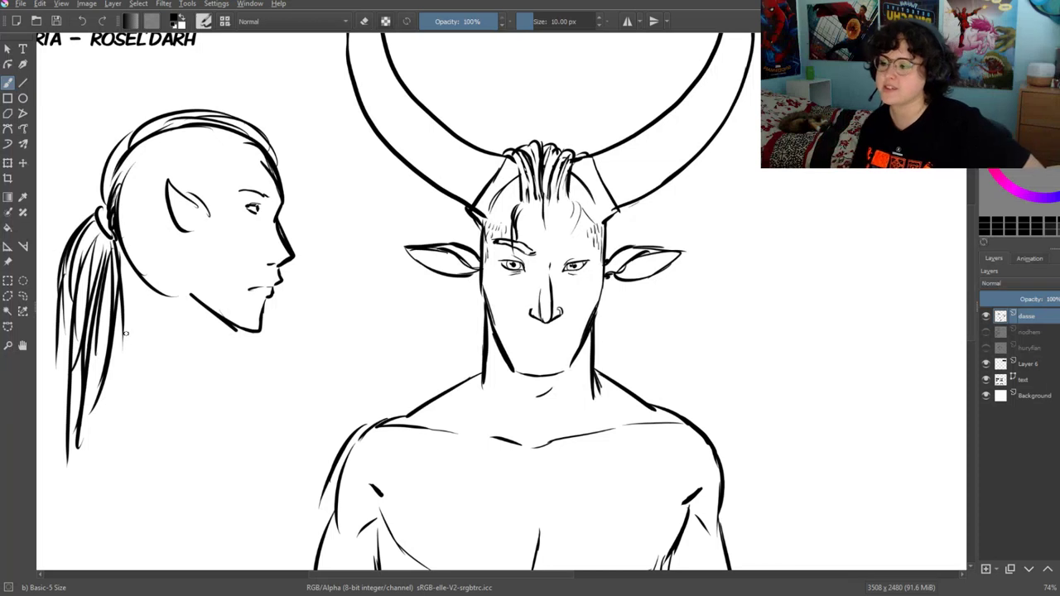
drag(98, 215, 67, 404)
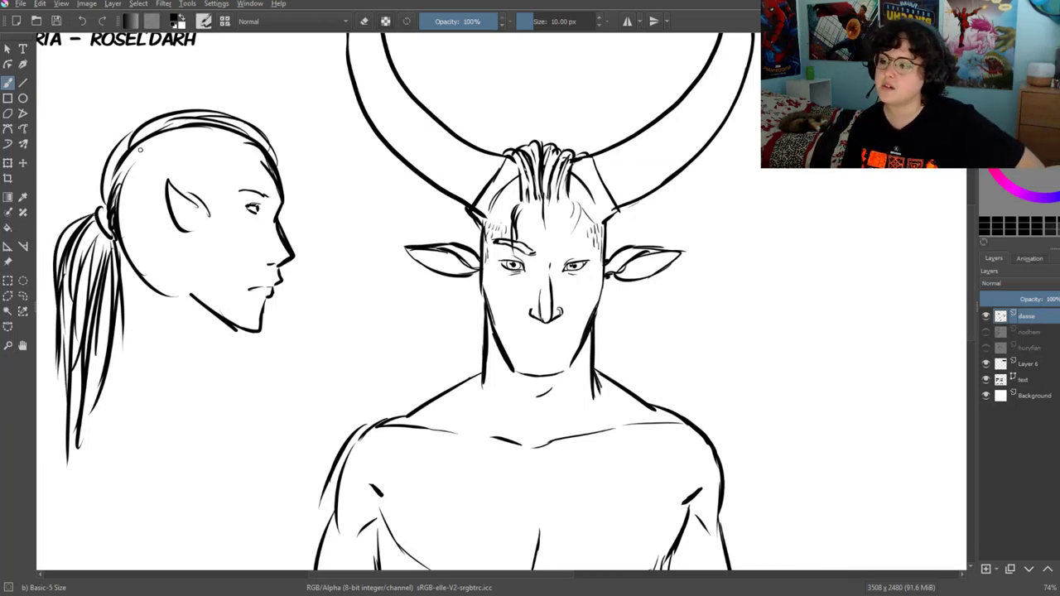
mouse_move(192, 130)
mouse_down()
mouse_move(138, 95)
mouse_move(212, 146)
mouse_up()
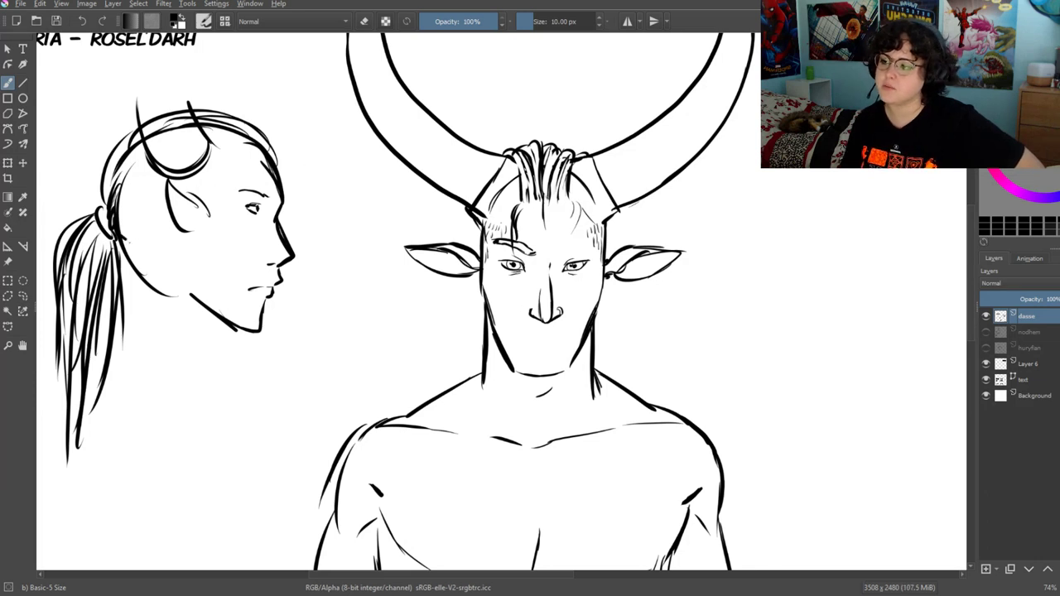
drag(128, 240, 121, 267)
mouse_move(221, 201)
mouse_down()
mouse_move(206, 274)
mouse_move(216, 236)
mouse_move(219, 245)
mouse_up()
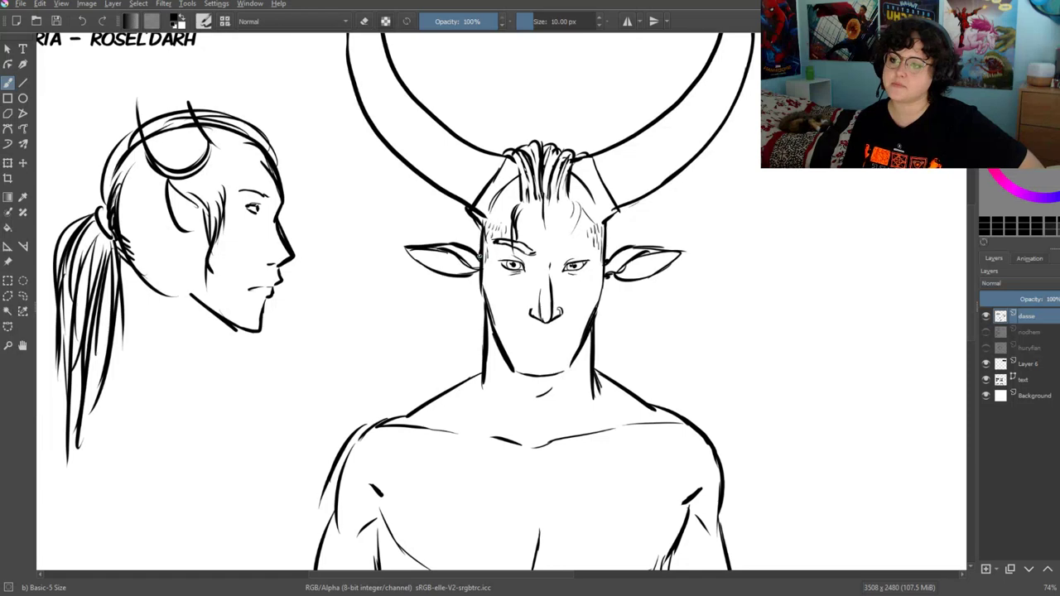
Thicken the minotaur's jaw and temple lines and draw hair strands down its neck
drag(473, 253, 482, 325)
drag(604, 279, 596, 328)
drag(462, 216, 477, 253)
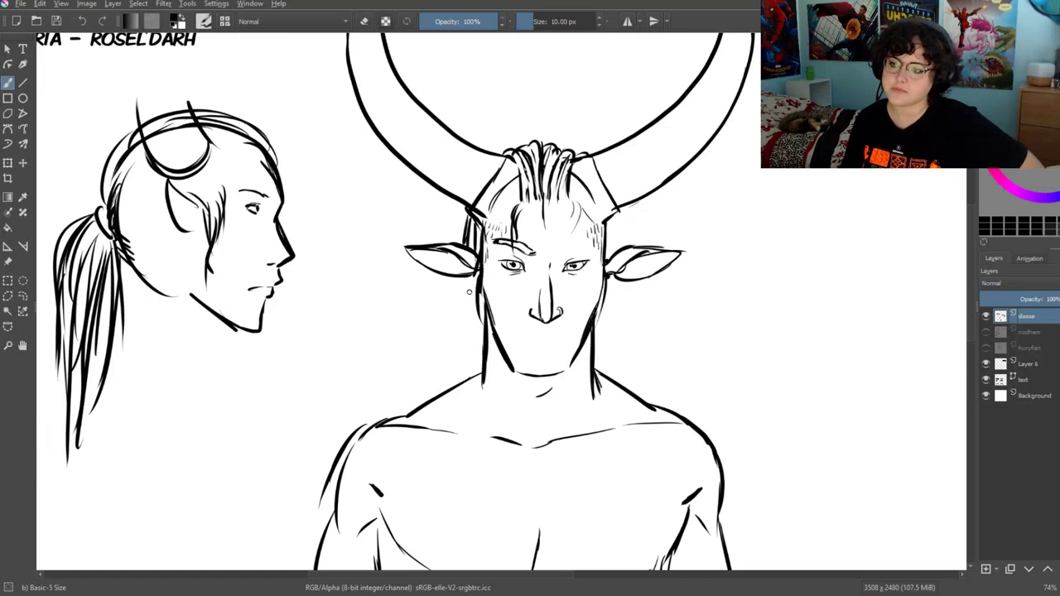
mouse_move(468, 292)
mouse_down()
mouse_move(463, 355)
mouse_move(447, 389)
mouse_up()
drag(480, 348, 452, 386)
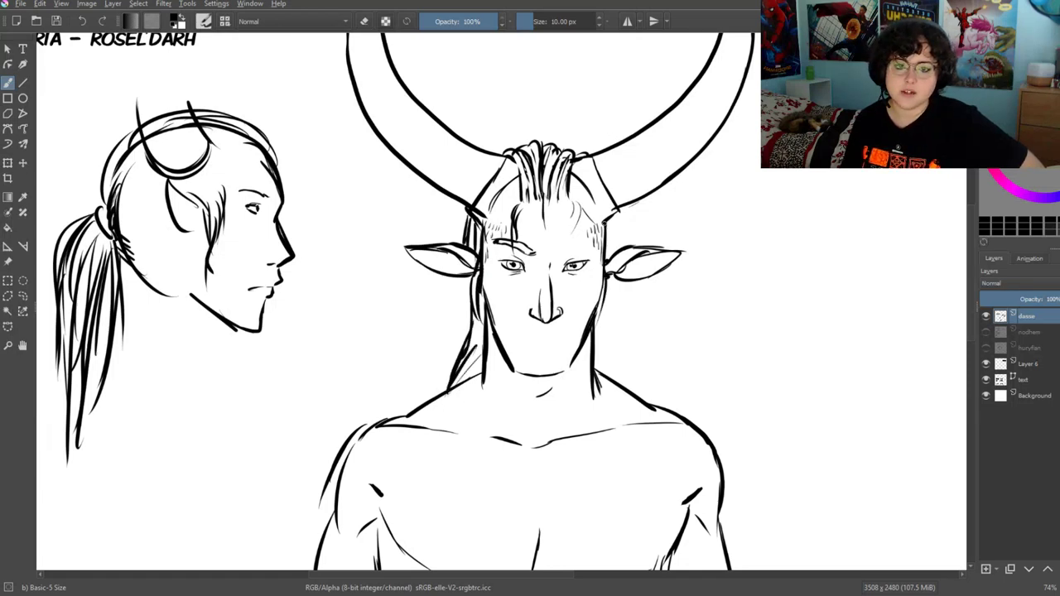
drag(540, 374, 489, 349)
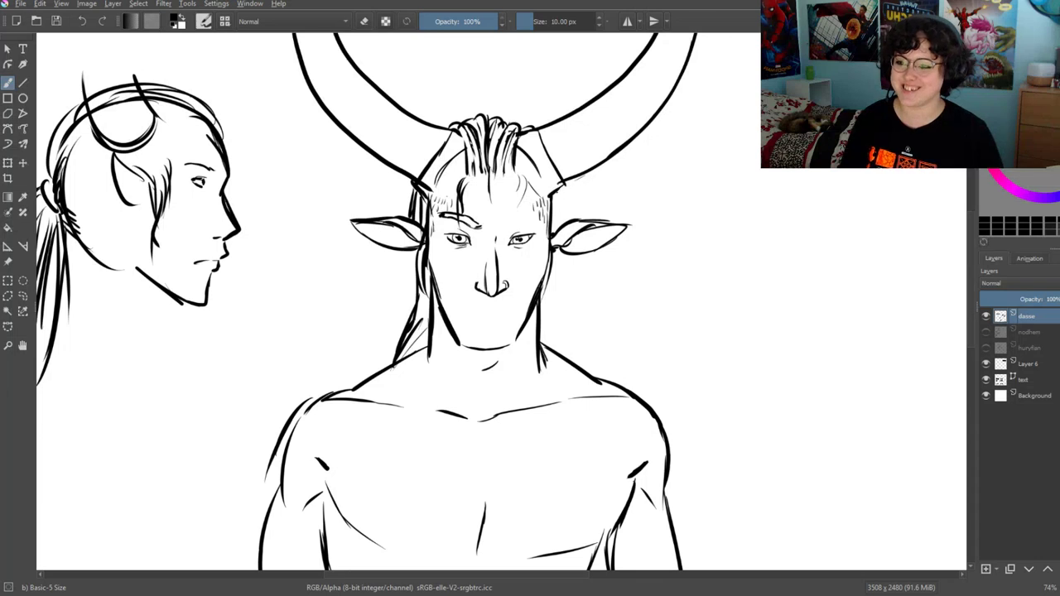
Draw small hoop earrings on both minotaur ears and save the drawing
drag(583, 245, 585, 258)
drag(395, 240, 390, 252)
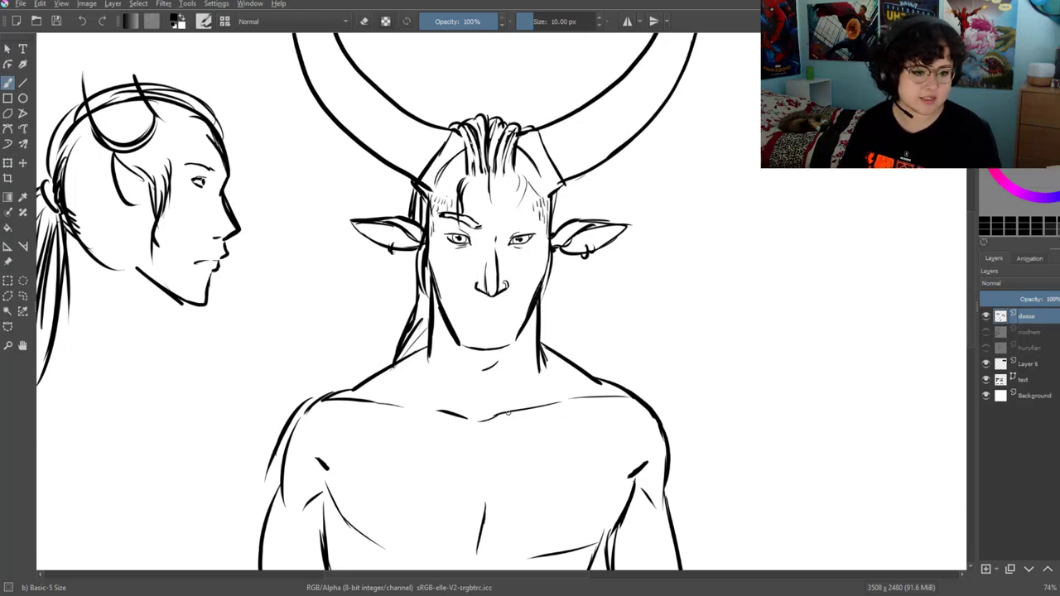
drag(507, 385, 524, 319)
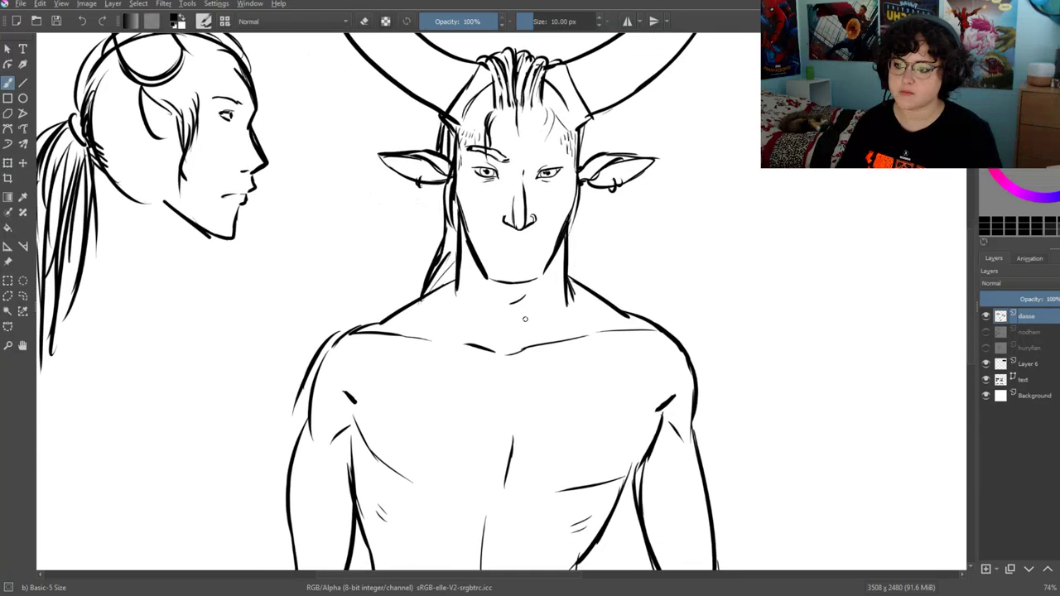
key(ctrl+s)
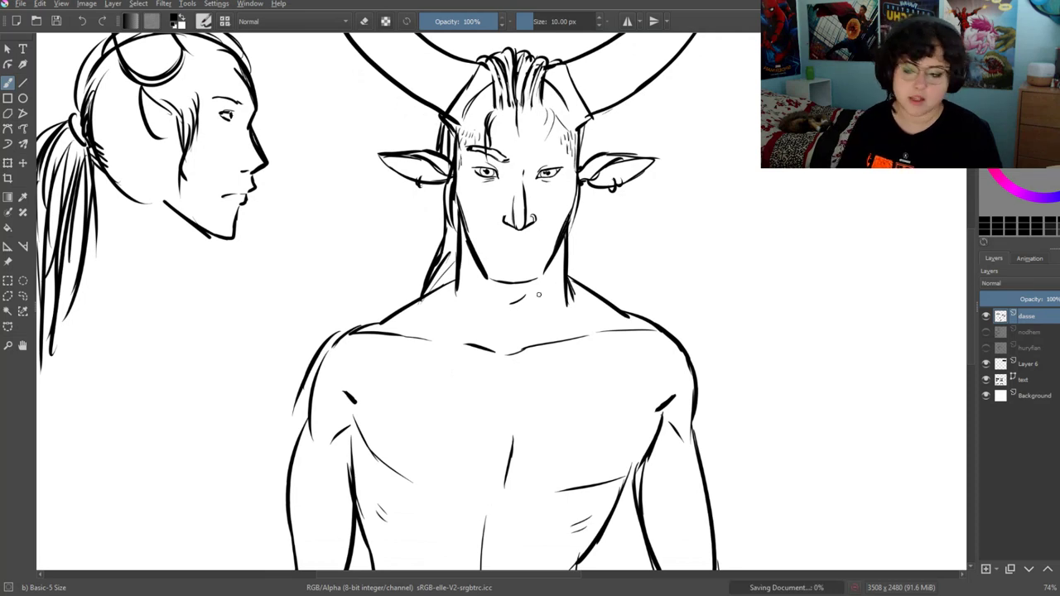
Try lines along the right side of the neck, then undo them
drag(563, 283, 538, 318)
mouse_move(572, 257)
mouse_down()
mouse_move(566, 308)
mouse_move(535, 336)
mouse_up()
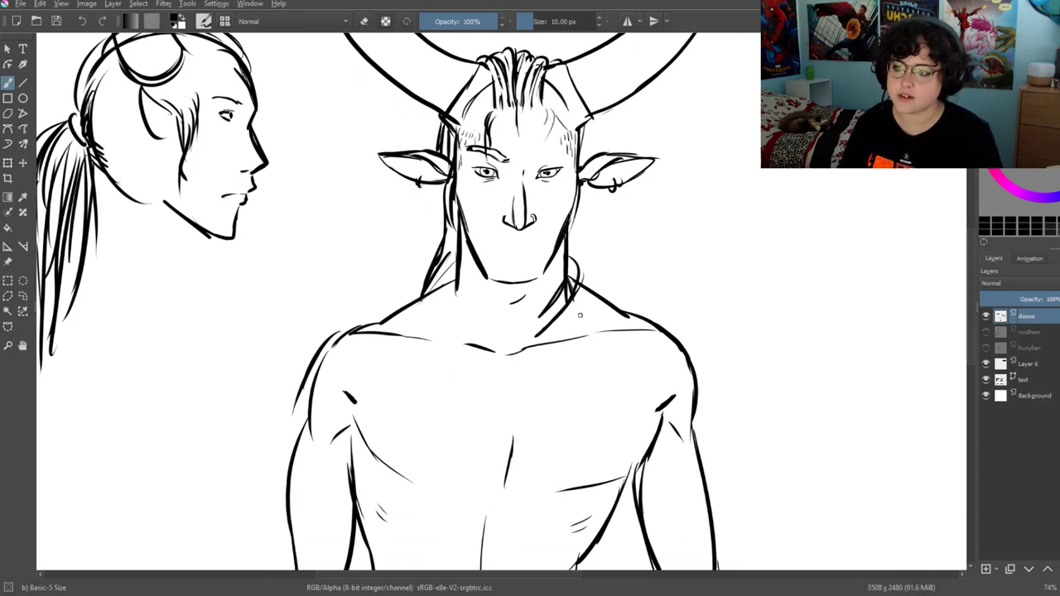
drag(569, 402, 546, 418)
key(ctrl+z)
key(ctrl+z)
Add a new layer and sketch lines down the neck and the collar's curve
click(985, 569)
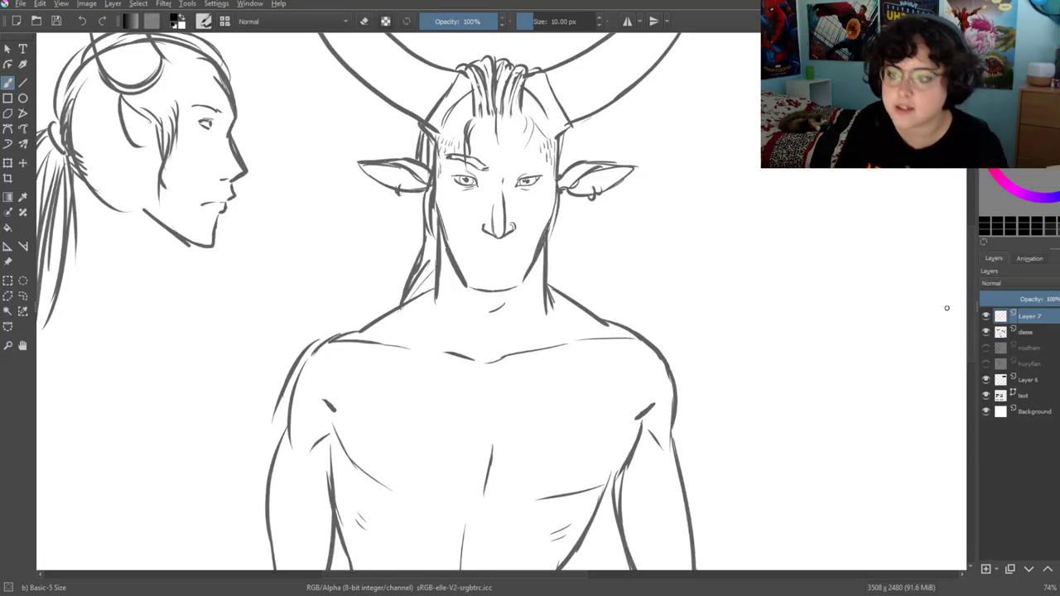
drag(535, 379, 519, 332)
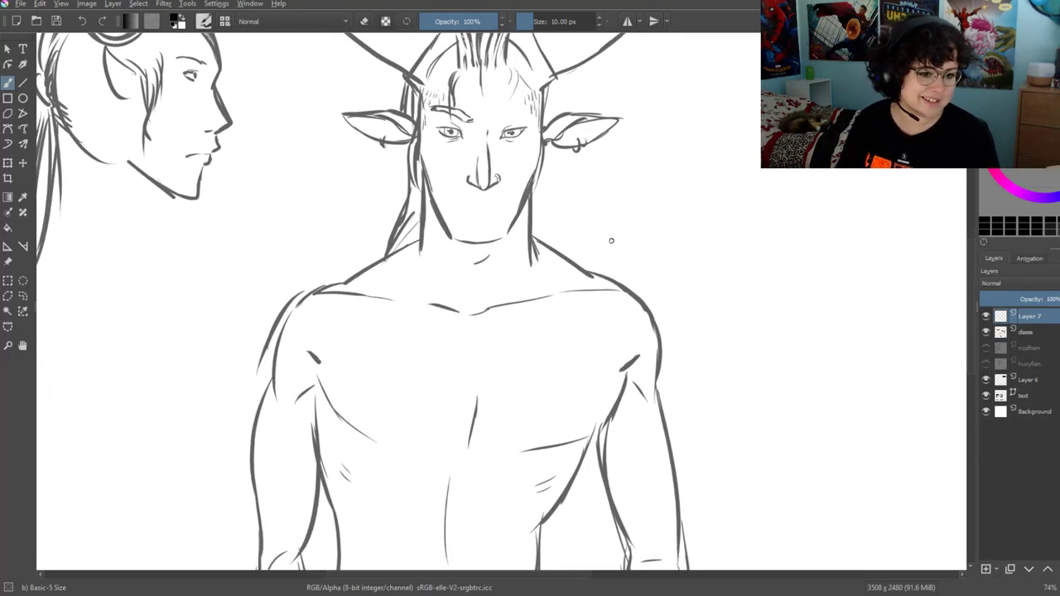
drag(538, 236, 520, 303)
mouse_move(534, 214)
mouse_down()
mouse_move(548, 259)
mouse_move(515, 316)
mouse_up()
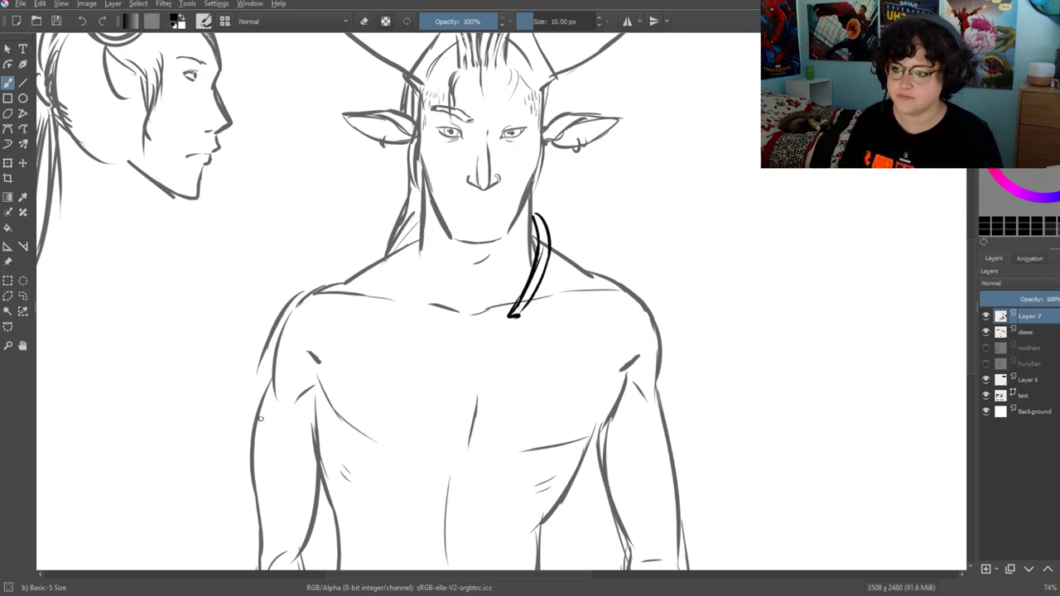
drag(249, 430, 300, 380)
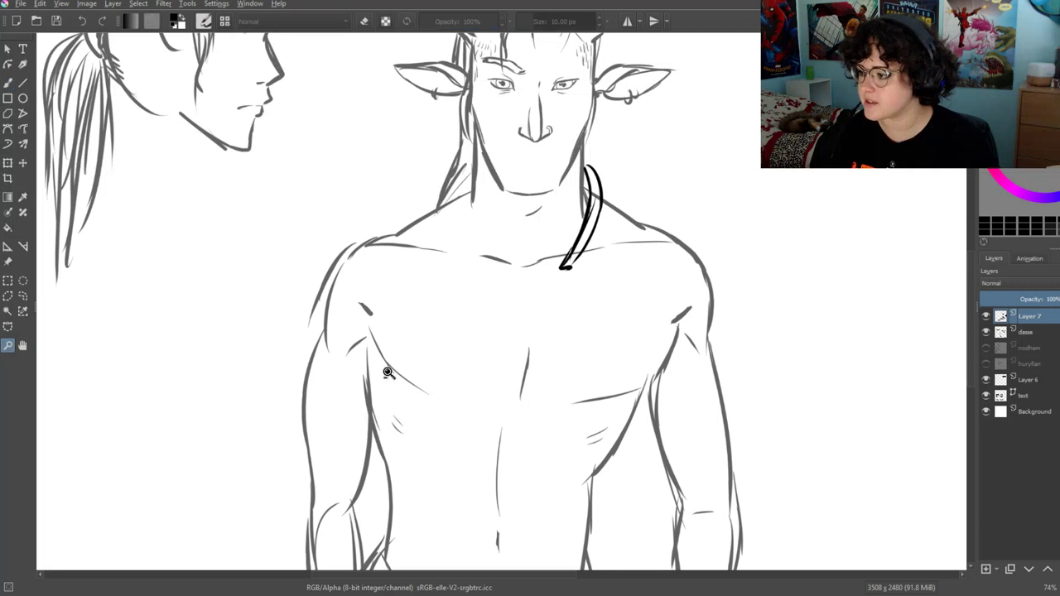
Outline the cloak over the left shoulder with its edges, wavy hem and folds
drag(386, 367, 958, 468)
key(b)
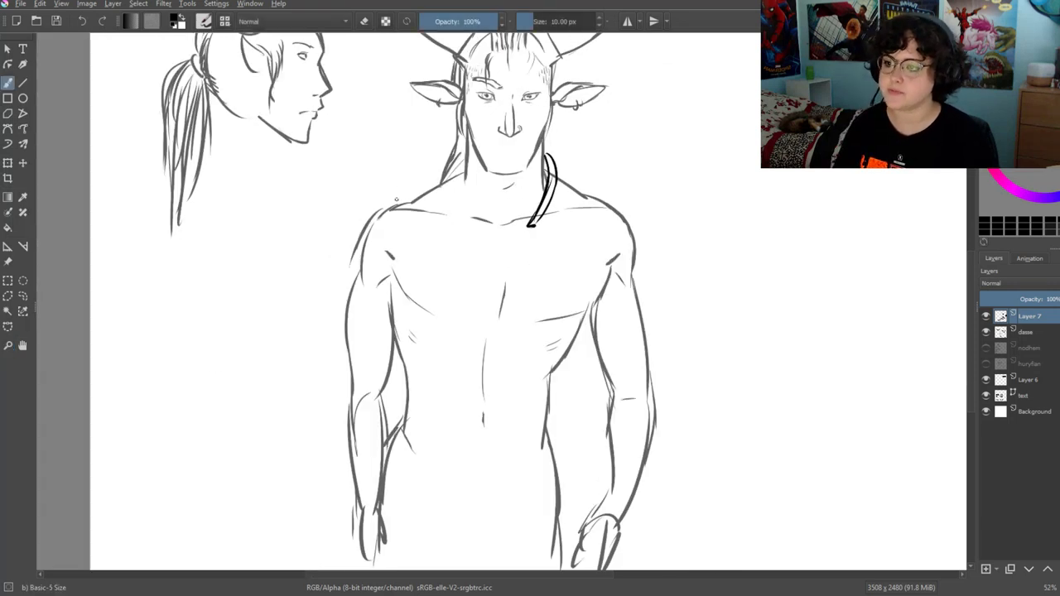
drag(387, 204, 333, 351)
mouse_move(382, 222)
mouse_down()
mouse_move(355, 335)
mouse_move(367, 381)
mouse_up()
mouse_move(420, 231)
mouse_down()
mouse_move(424, 353)
mouse_move(442, 390)
mouse_move(454, 291)
mouse_up()
mouse_move(434, 230)
mouse_down()
mouse_move(477, 281)
mouse_move(471, 395)
mouse_move(346, 381)
mouse_move(333, 273)
mouse_move(382, 203)
mouse_move(447, 185)
mouse_up()
mouse_move(370, 247)
mouse_down()
mouse_move(324, 381)
mouse_move(453, 442)
mouse_up()
drag(470, 284, 492, 442)
drag(474, 304, 497, 459)
drag(495, 464, 389, 407)
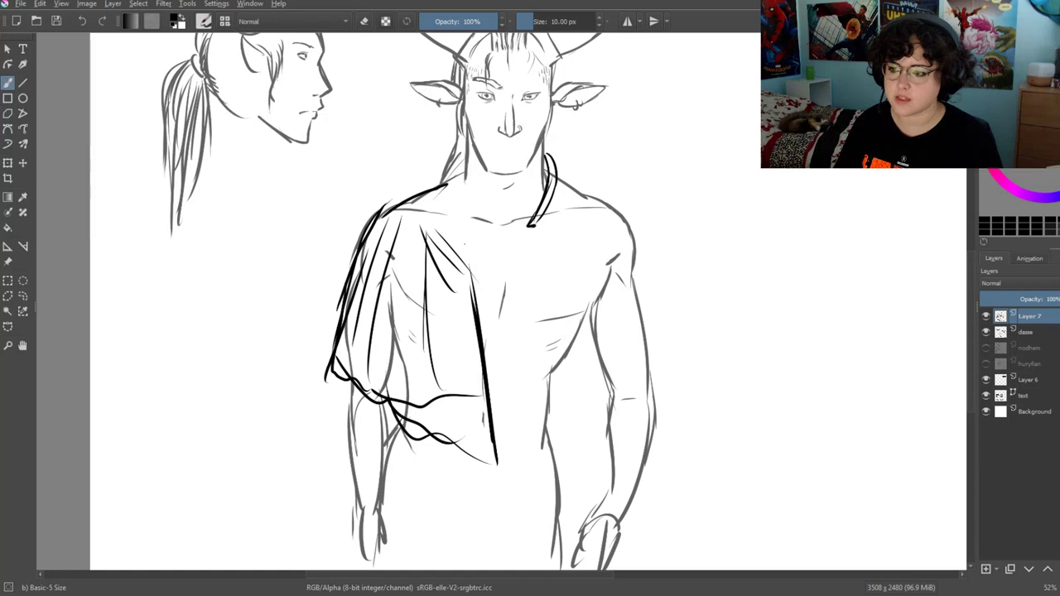
mouse_move(468, 248)
mouse_down()
mouse_move(492, 457)
mouse_move(461, 477)
mouse_up()
Sketch gathered fabric at the cloak's shoulder and redraw its left edge and hem
drag(413, 210, 460, 250)
drag(414, 186, 417, 215)
mouse_move(422, 216)
mouse_down()
mouse_move(434, 229)
mouse_move(422, 227)
mouse_up()
mouse_move(404, 198)
mouse_down()
mouse_move(359, 247)
mouse_move(318, 381)
mouse_move(495, 472)
mouse_up()
drag(485, 431, 487, 490)
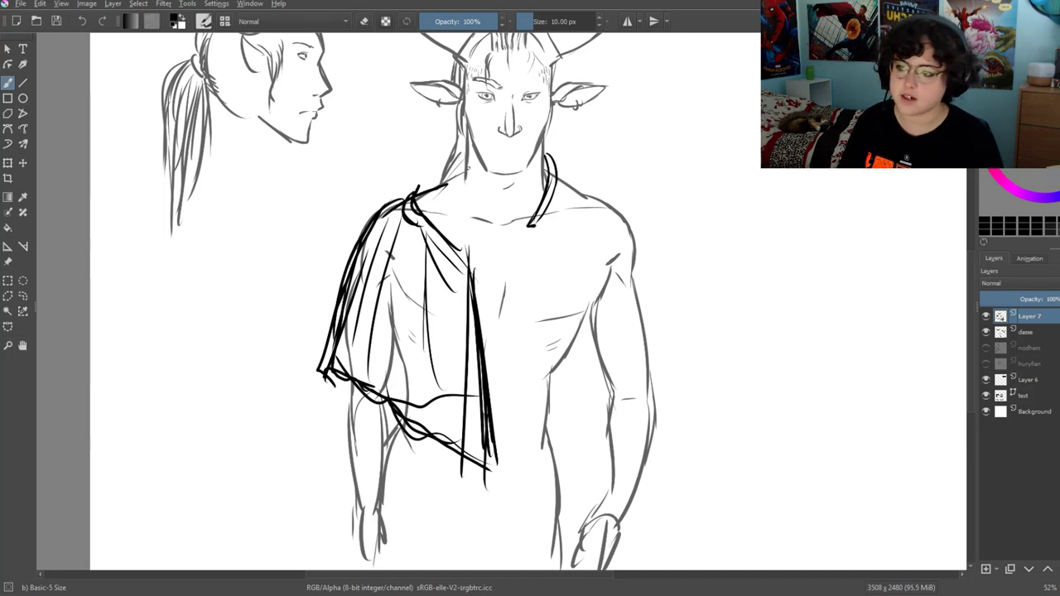
Draw a fur-textured collar around the neck and start the covering over the right shoulder
mouse_move(462, 164)
mouse_down()
mouse_move(489, 213)
mouse_move(473, 211)
mouse_move(469, 190)
mouse_move(495, 229)
mouse_up()
drag(545, 184, 530, 226)
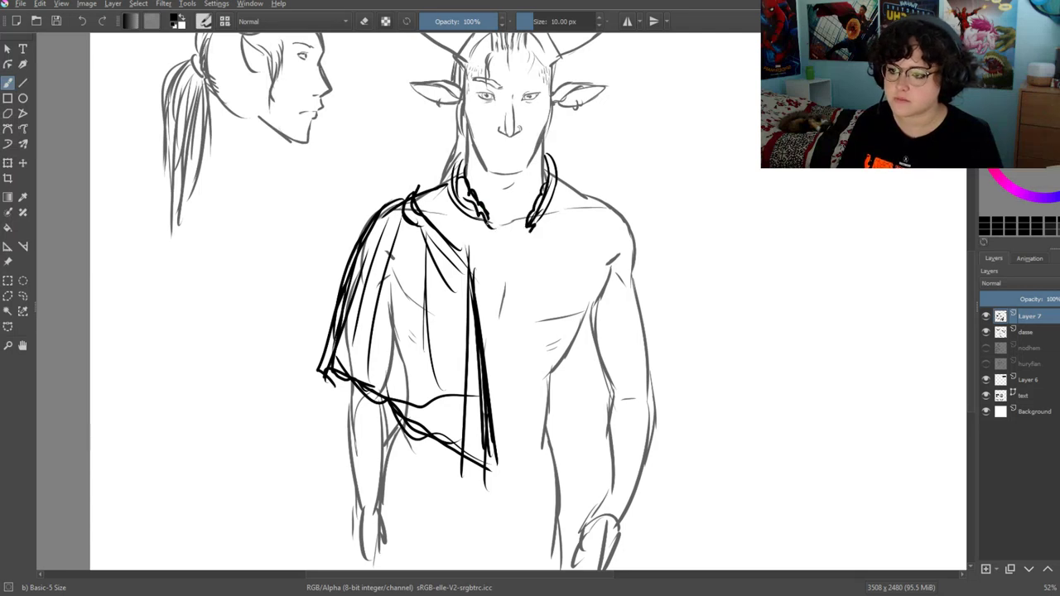
drag(466, 212, 492, 237)
mouse_move(447, 177)
mouse_down()
mouse_move(419, 197)
mouse_move(417, 214)
mouse_up()
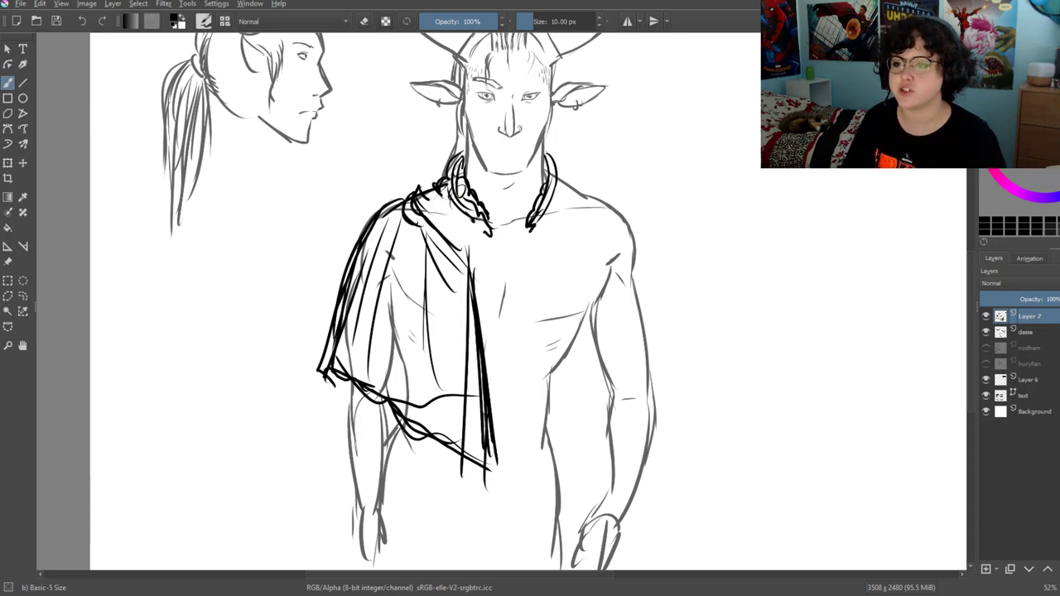
mouse_move(548, 153)
mouse_down()
mouse_move(558, 190)
mouse_move(537, 222)
mouse_up()
drag(573, 184, 538, 228)
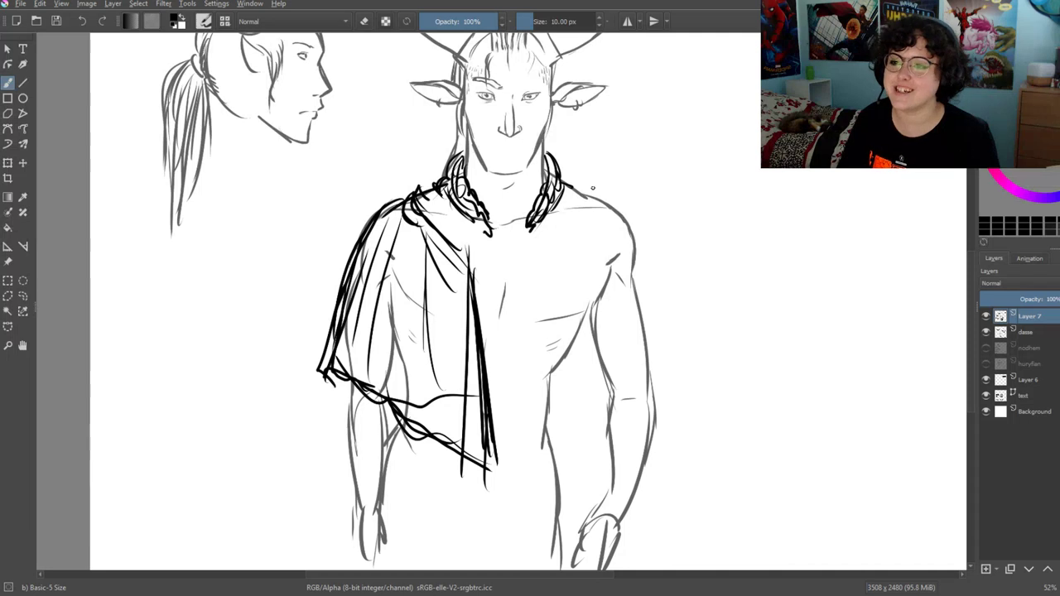
mouse_move(563, 183)
mouse_down()
mouse_move(616, 206)
mouse_move(652, 281)
mouse_up()
Continue the cloak line from the right shoulder down the outer right arm
mouse_move(625, 223)
mouse_down()
mouse_move(659, 308)
mouse_move(645, 343)
mouse_up()
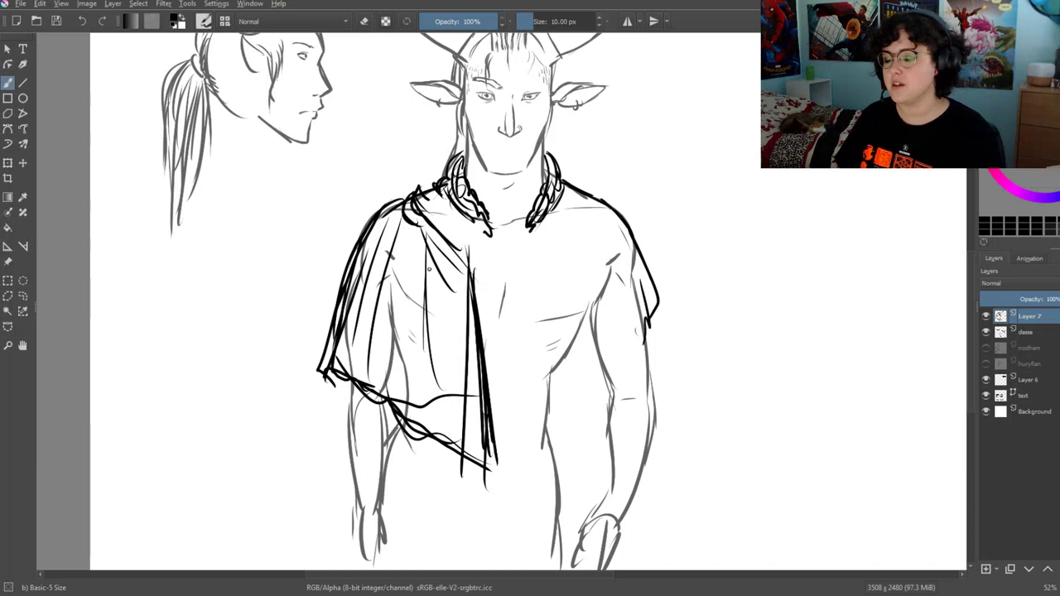
scroll(521, 236, up, 1)
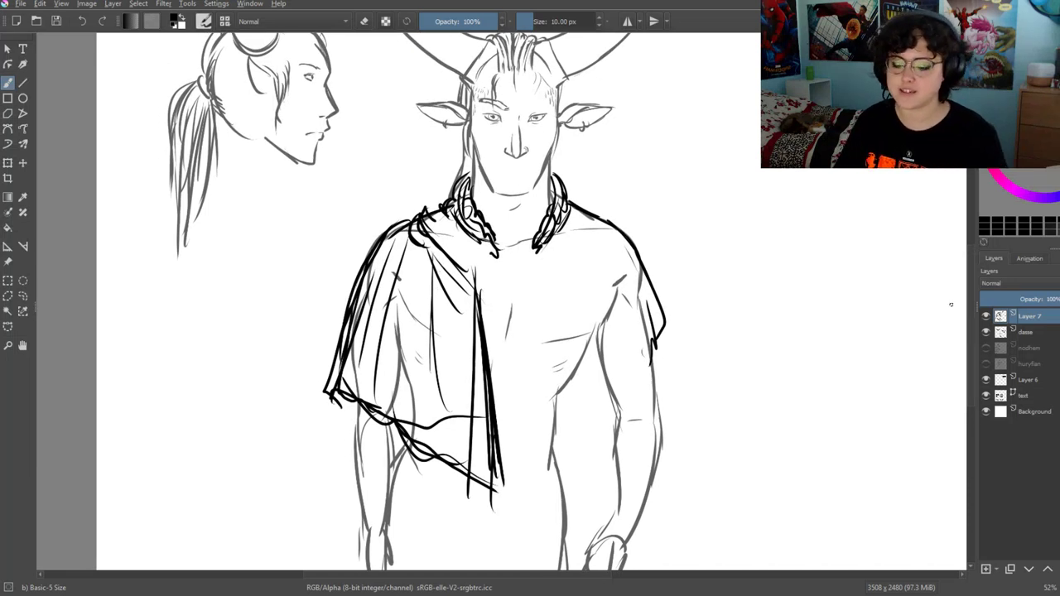
Delete the cloak sketch layer and add a fresh empty Layer 8 on top
key(shift+Delete)
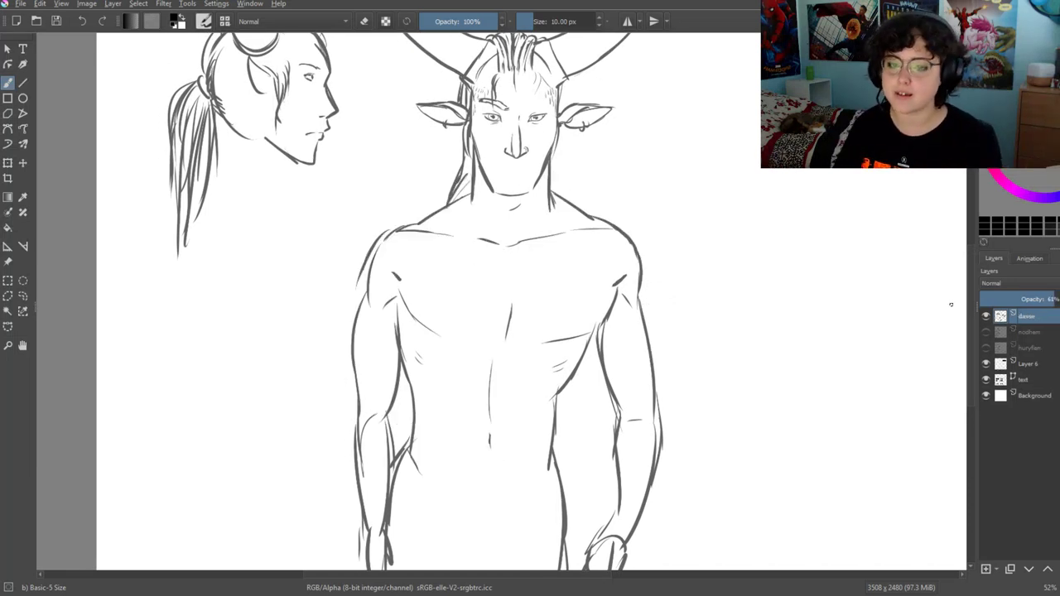
click(986, 569)
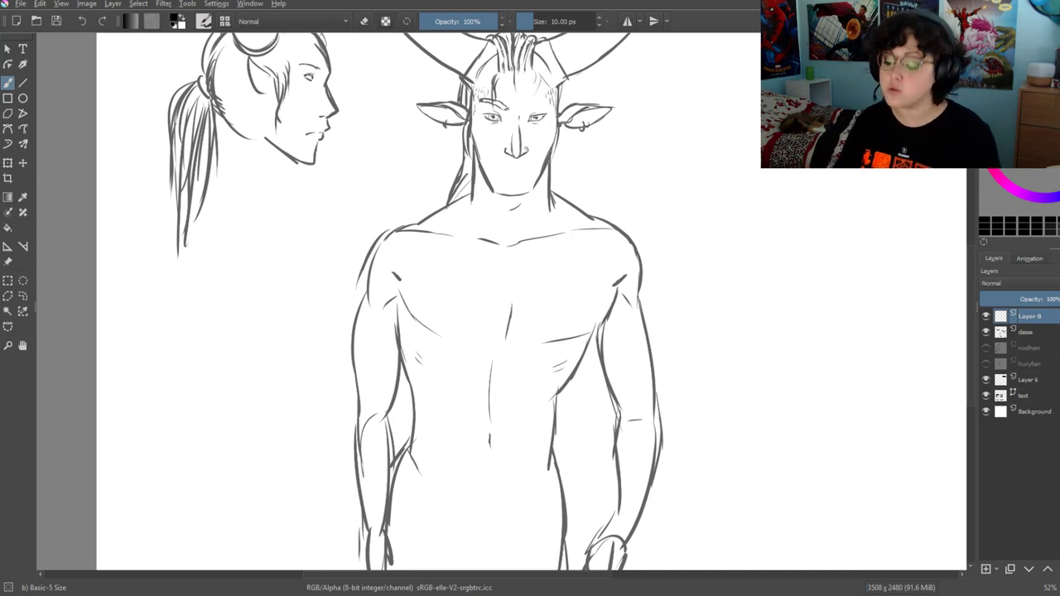
key(ctrl+s)
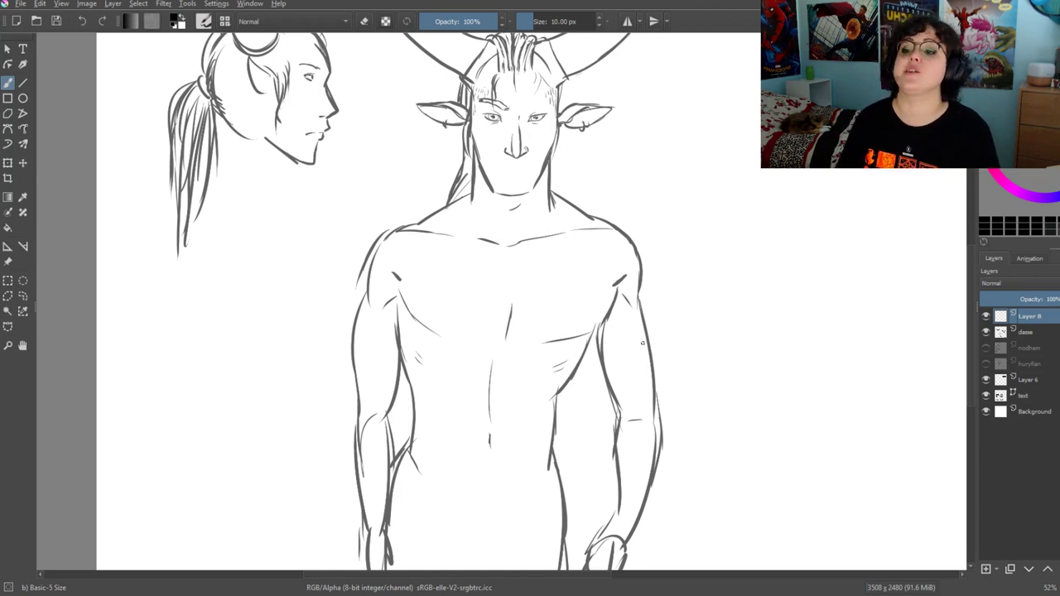
Frame the torso and draw the cloak's outer edge with parallel fold lines beside the arm
drag(823, 300, 862, 355)
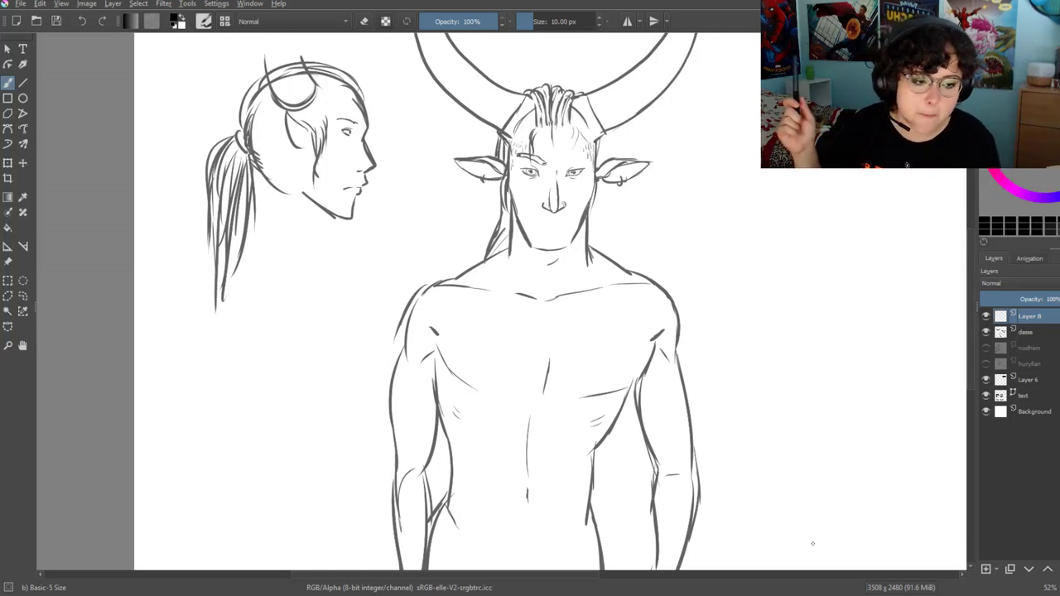
drag(518, 332, 559, 280)
drag(443, 253, 405, 376)
drag(425, 303, 397, 426)
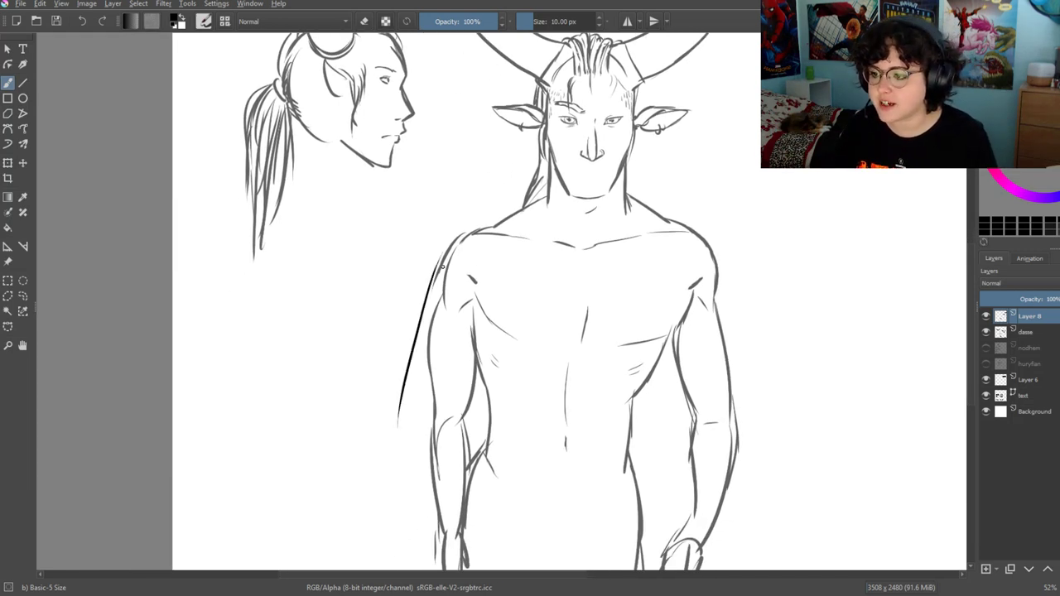
drag(445, 261, 405, 441)
drag(422, 303, 390, 445)
Draw the cloak's inner edge down the arm and vertical folds across the chest
mouse_move(444, 265)
mouse_down()
mouse_move(406, 469)
mouse_move(452, 477)
mouse_up()
drag(479, 302, 468, 462)
drag(495, 278, 483, 470)
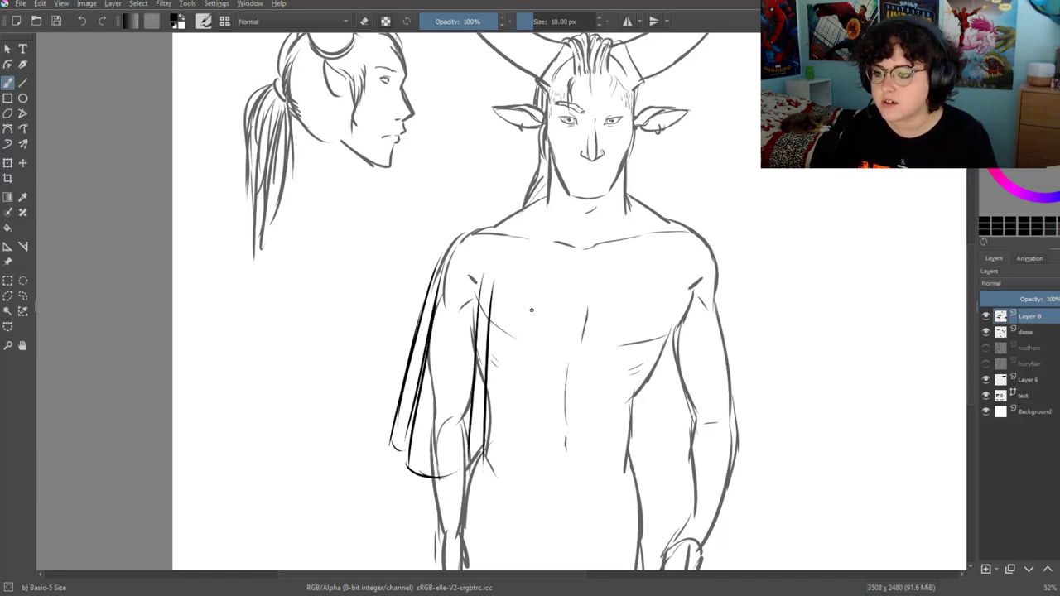
mouse_move(532, 278)
mouse_down()
mouse_move(527, 406)
mouse_move(545, 462)
mouse_move(536, 384)
mouse_up()
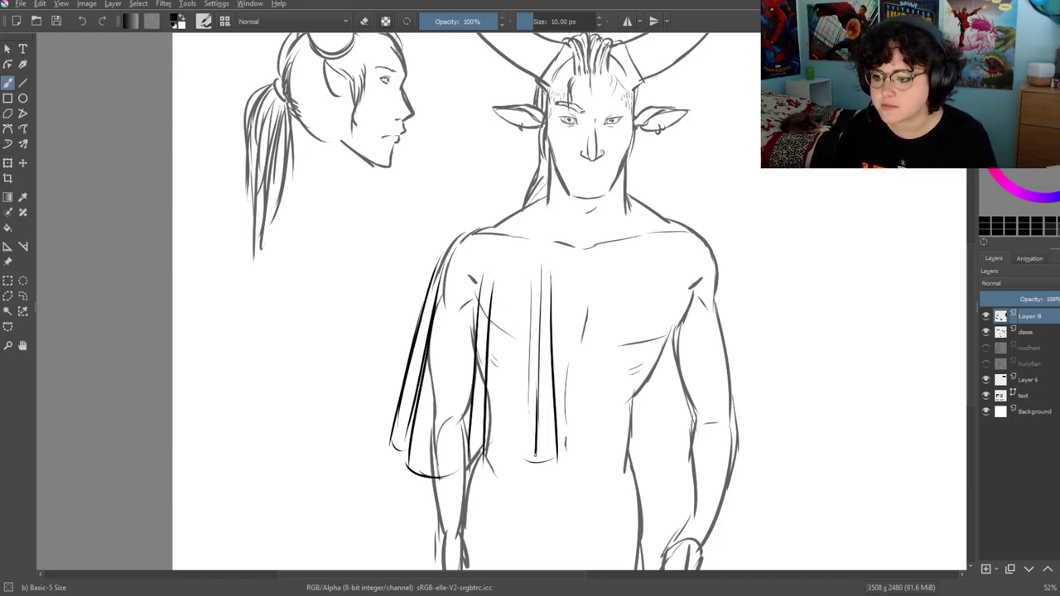
mouse_move(527, 331)
mouse_down()
mouse_move(514, 471)
mouse_move(422, 482)
mouse_move(383, 447)
mouse_move(377, 476)
mouse_up()
Lower the dasse layer's opacity, then resume drawing on Layer 8
click(1026, 331)
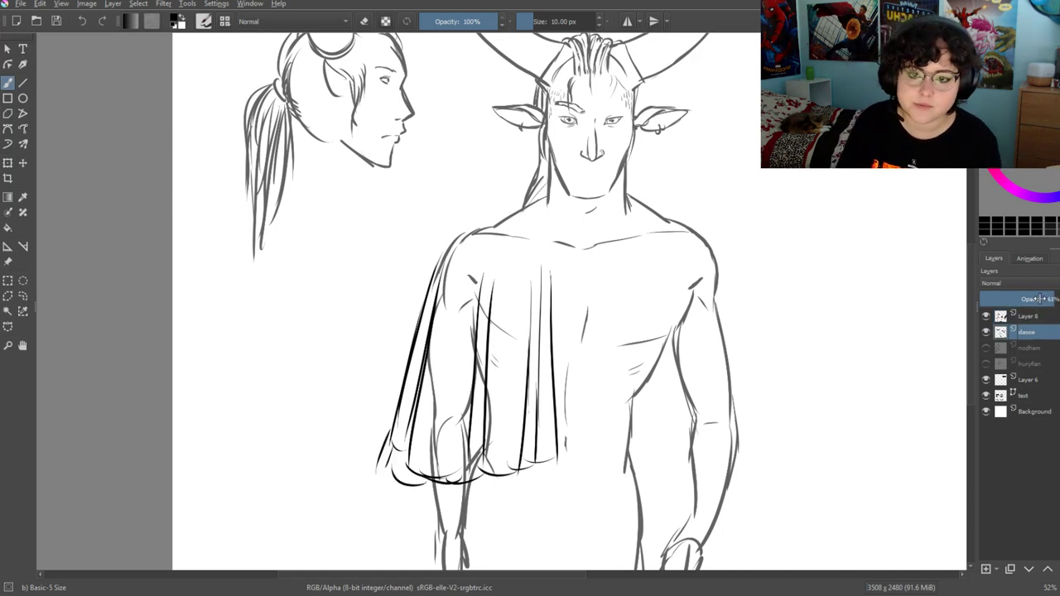
drag(1042, 301, 1039, 303)
click(1048, 316)
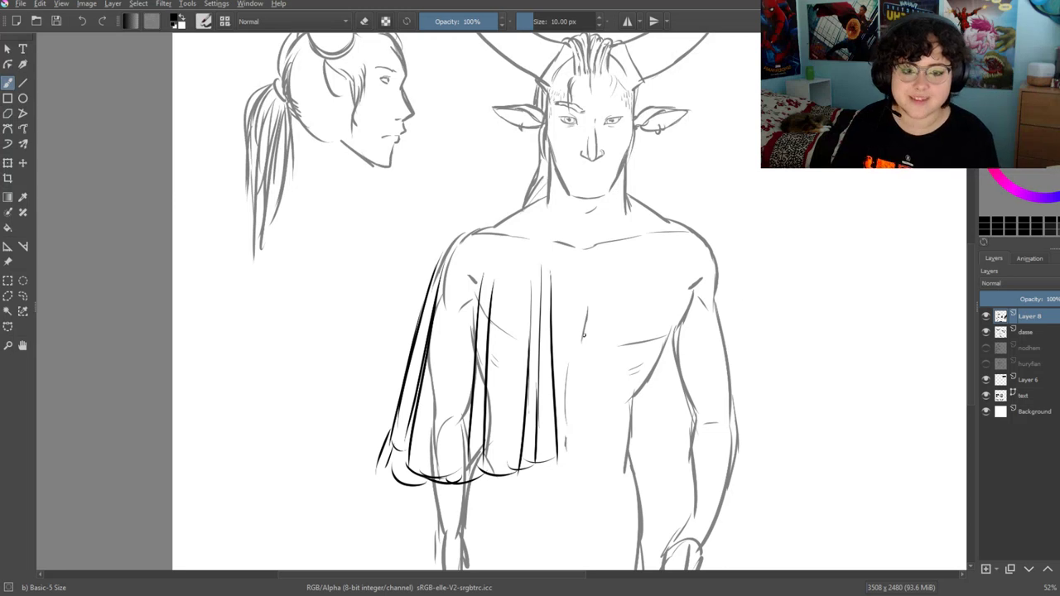
drag(572, 359, 608, 349)
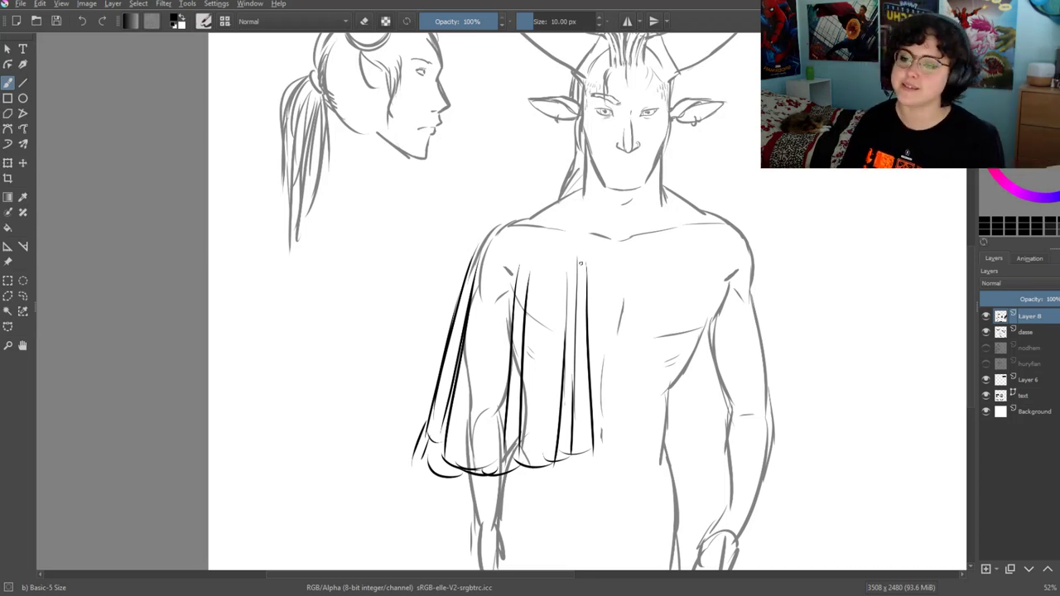
Darken the cloak's top edge, undo a stray chevron stroke, and sketch a round brooch
drag(566, 274, 558, 328)
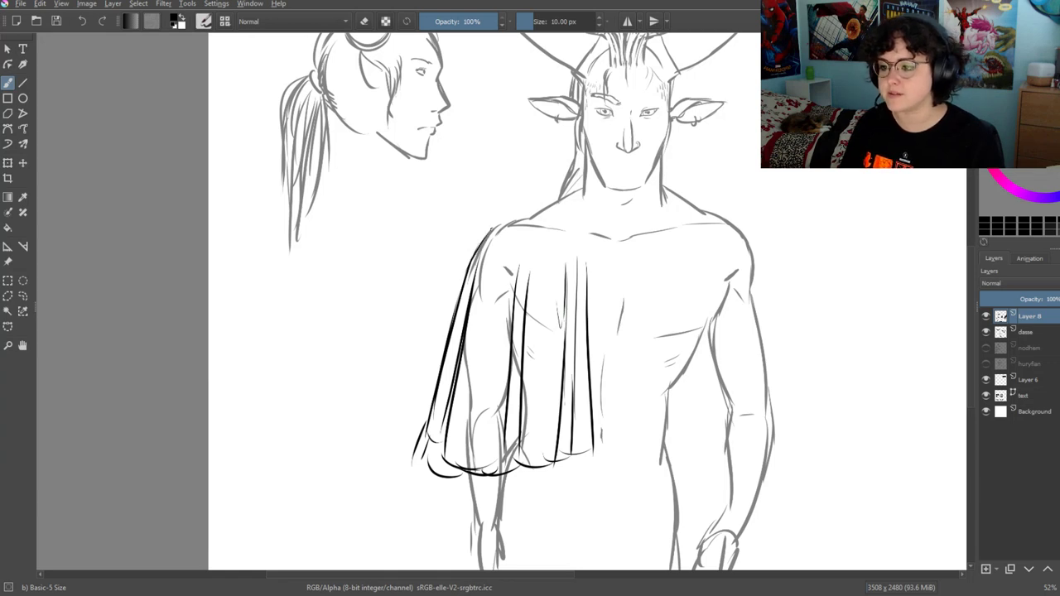
drag(494, 226, 466, 286)
drag(558, 346, 468, 342)
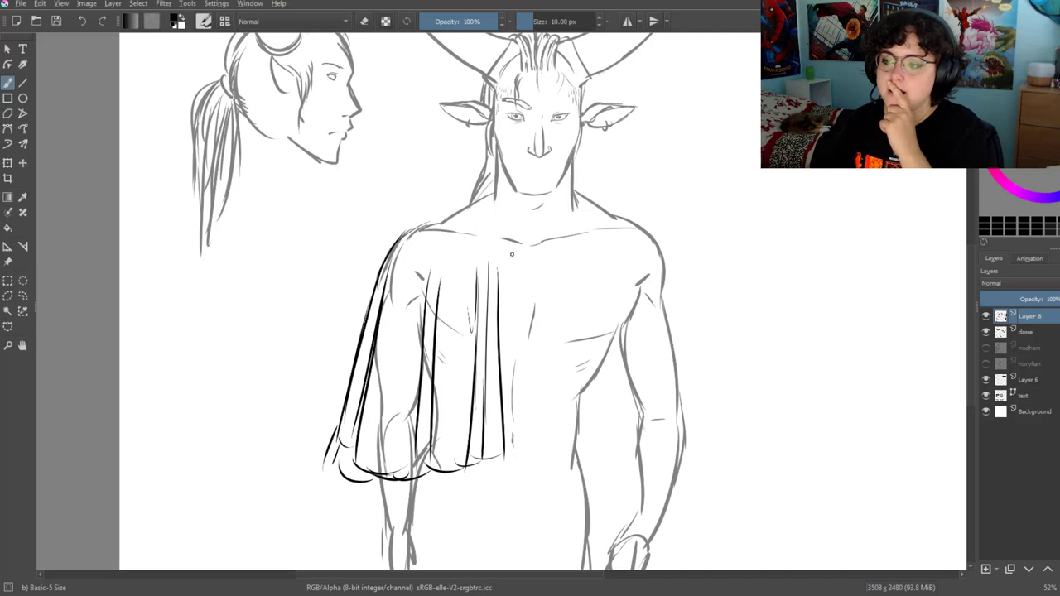
drag(444, 258, 470, 244)
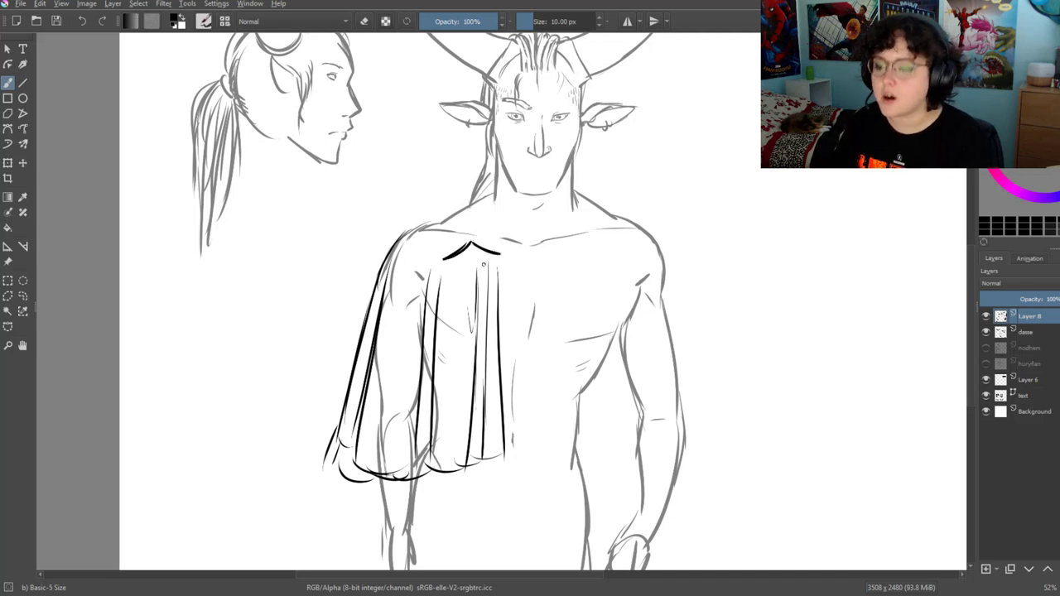
key(ctrl+z)
key(ctrl+z)
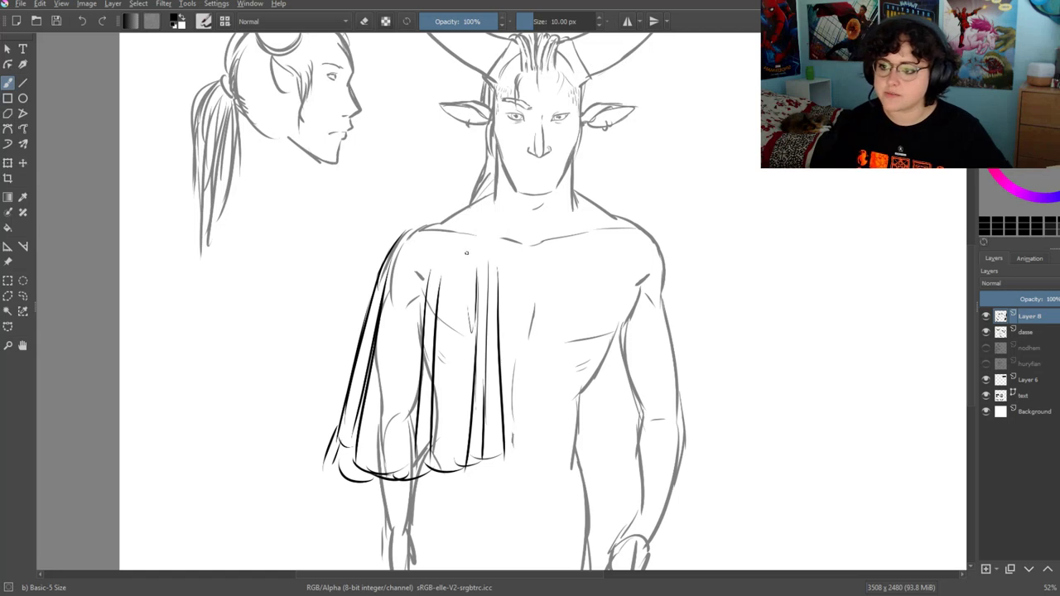
drag(479, 253, 447, 286)
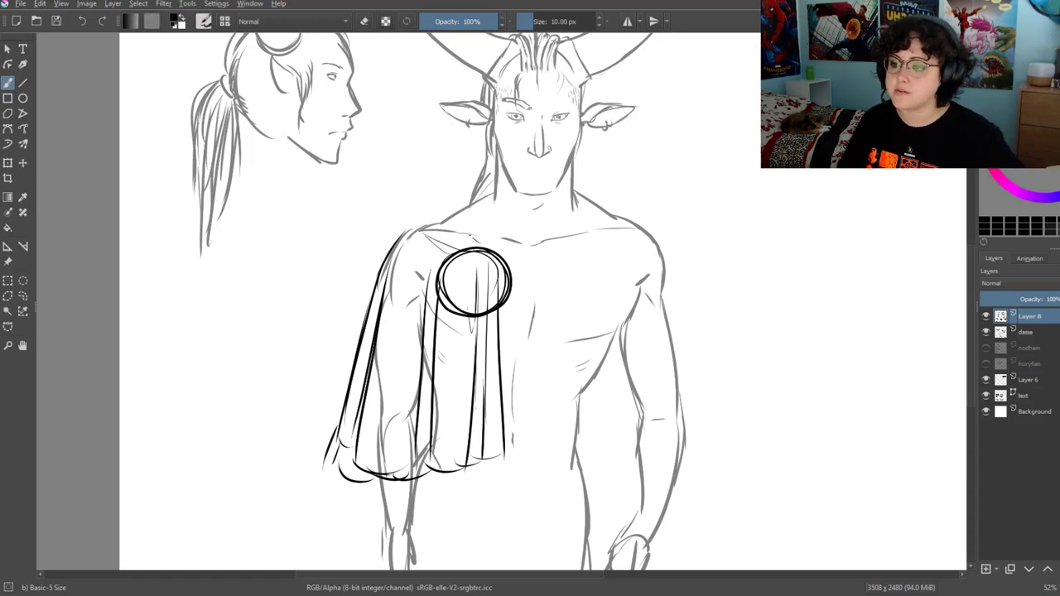
Draw curling fur strokes on the cape's shoulder just above the brooch
mouse_move(462, 215)
mouse_down()
mouse_move(483, 242)
mouse_move(448, 245)
mouse_up()
drag(445, 220, 441, 238)
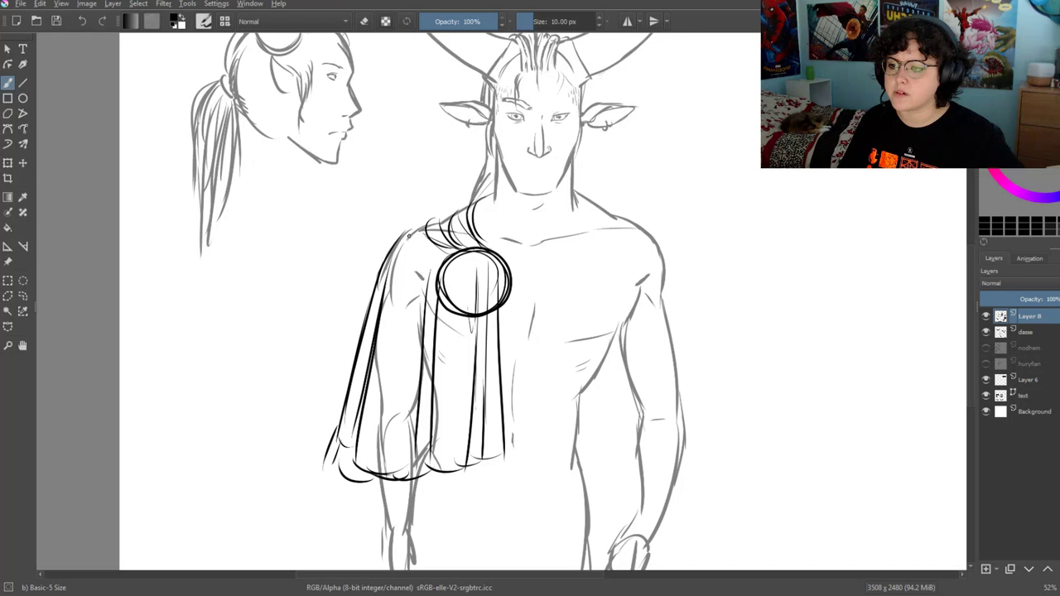
drag(397, 241, 427, 221)
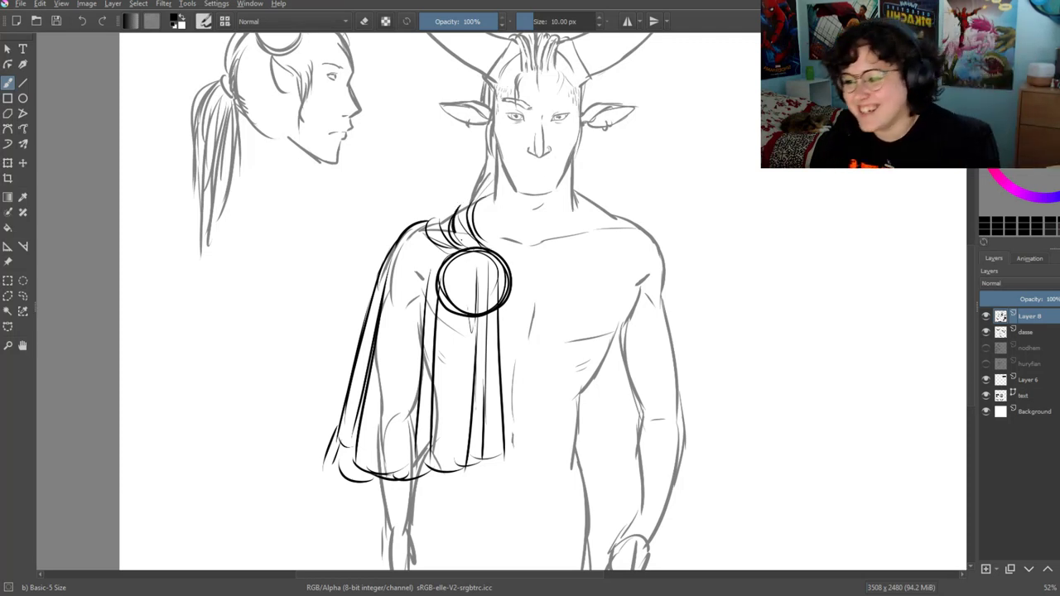
drag(461, 231, 451, 245)
drag(452, 206, 440, 239)
mouse_move(449, 220)
mouse_down()
mouse_move(439, 246)
mouse_move(423, 244)
mouse_move(429, 269)
mouse_up()
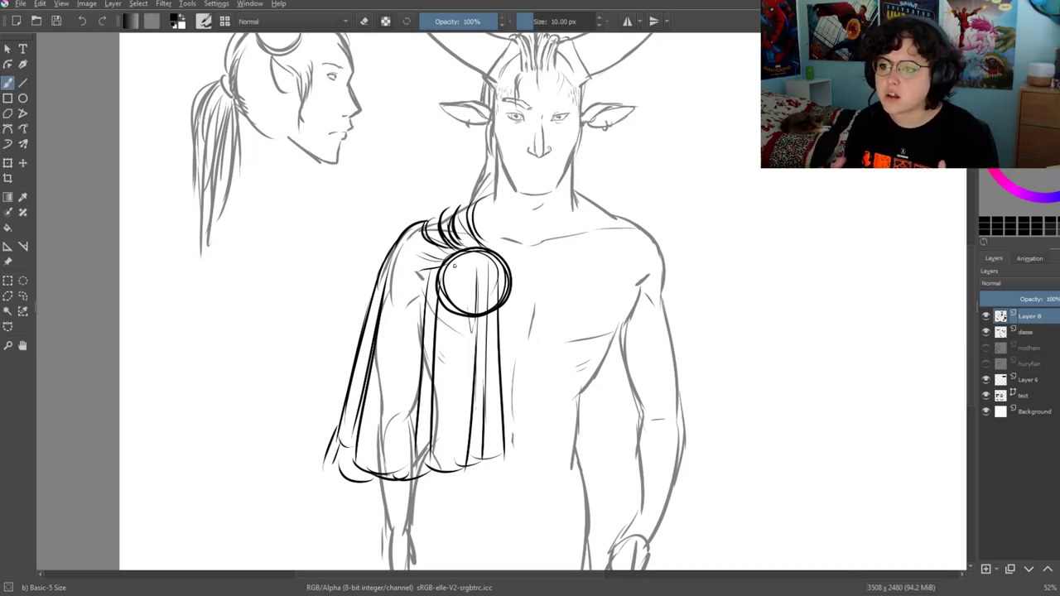
Draw the collar's curve from neck to shoulder and hatch fur along its left side
mouse_move(490, 188)
mouse_down()
mouse_move(502, 231)
mouse_move(522, 247)
mouse_up()
drag(475, 200, 483, 225)
drag(480, 209, 497, 235)
drag(495, 233, 515, 253)
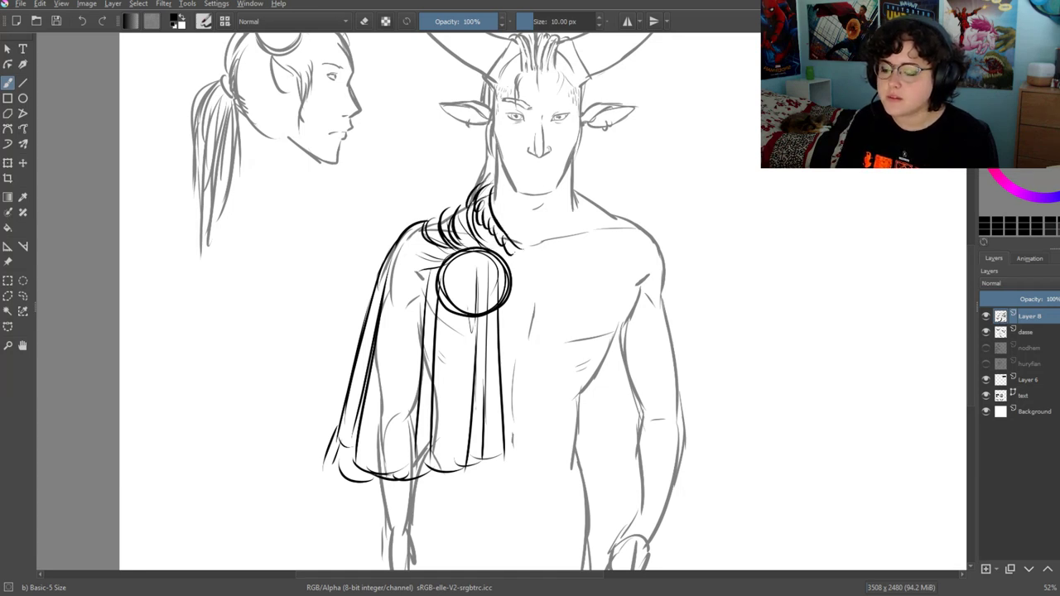
drag(484, 189, 495, 217)
drag(492, 214, 513, 245)
mouse_move(482, 174)
mouse_down()
mouse_move(457, 203)
mouse_move(478, 245)
mouse_move(522, 272)
mouse_up()
Add fur along the right side of the neck and shade the collar's lower edge
drag(576, 182, 560, 235)
drag(564, 220, 543, 250)
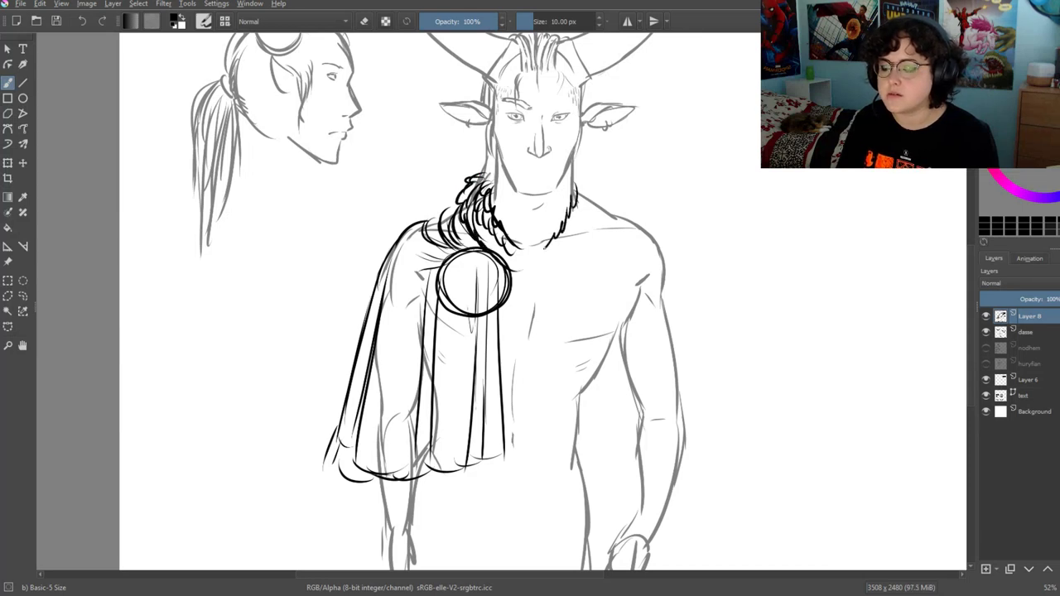
mouse_move(598, 199)
mouse_down()
mouse_move(586, 230)
mouse_move(555, 253)
mouse_up()
drag(566, 242, 523, 270)
drag(540, 247, 516, 268)
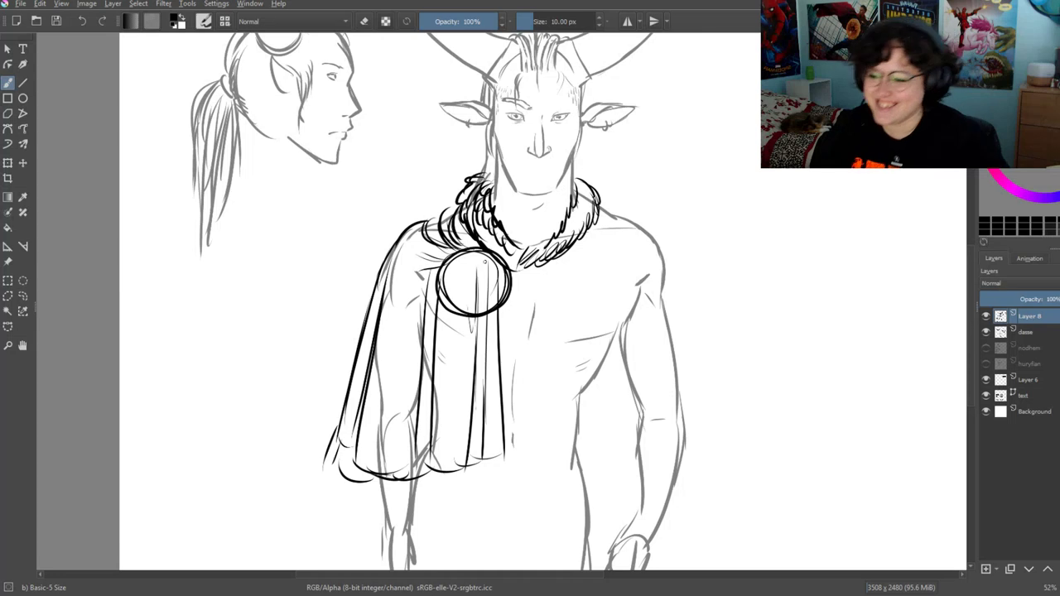
drag(459, 188, 450, 217)
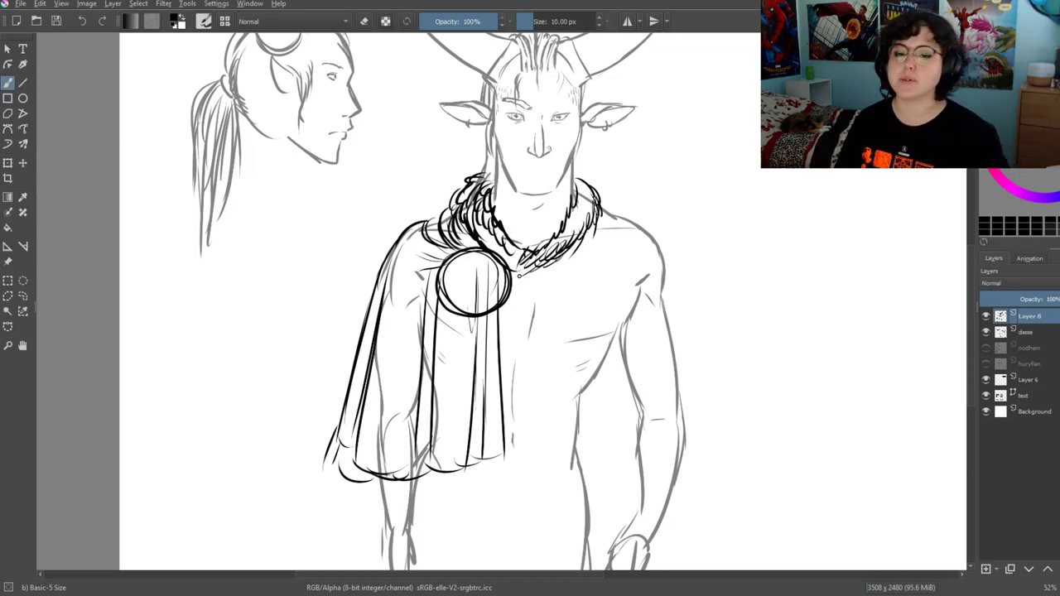
drag(479, 268, 519, 277)
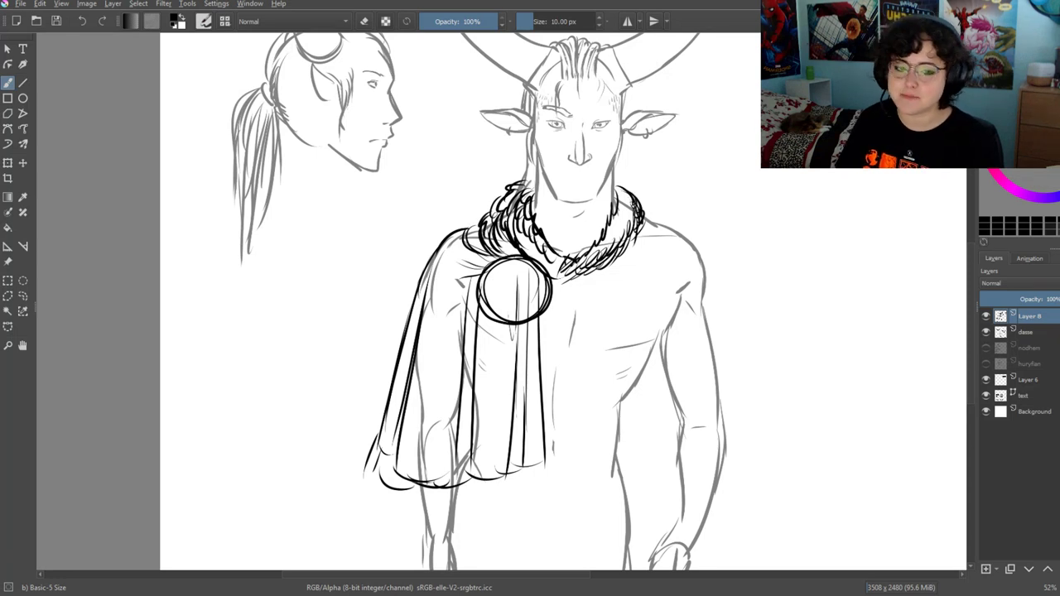
Sketch a chain path from the brooch across the chest to the collar's far side
drag(596, 276, 539, 277)
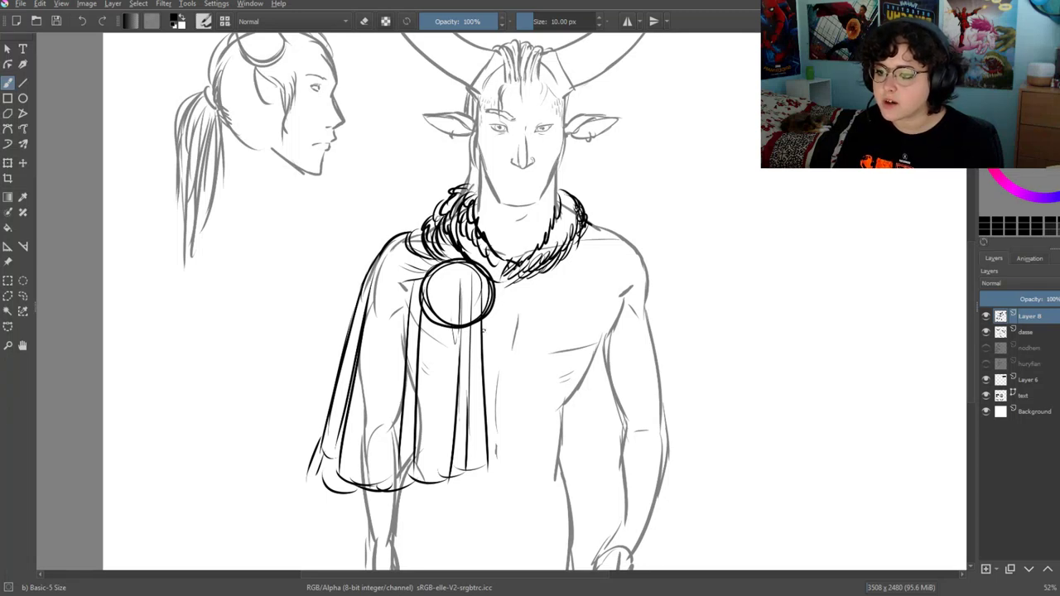
mouse_move(479, 329)
mouse_down()
mouse_move(532, 336)
mouse_move(578, 255)
mouse_up()
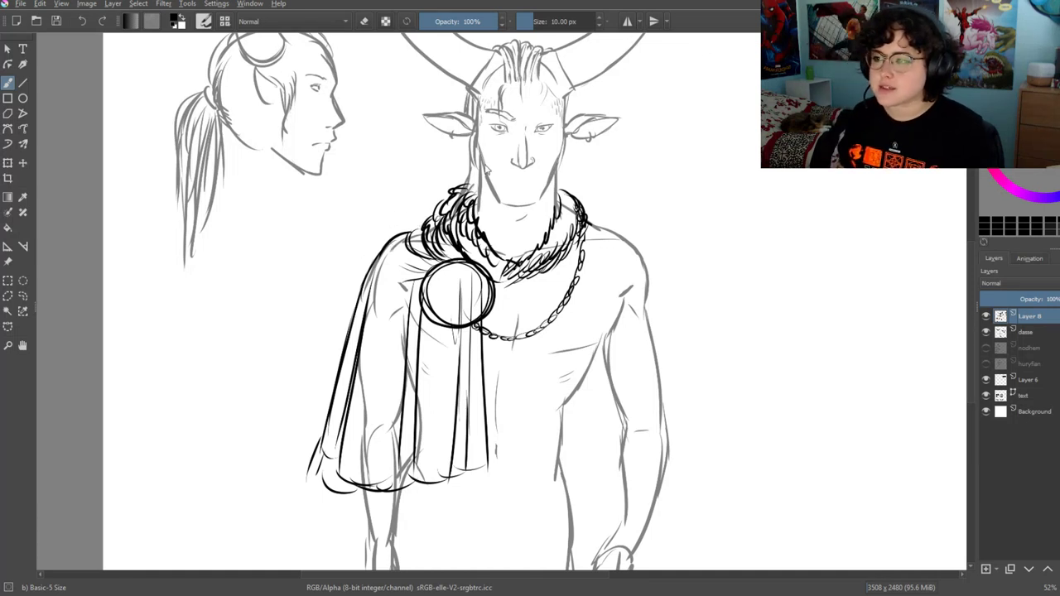
Switch to subwindow mode, move cape03.jpg to the bottom-right and enlarge stream.kra
key(ctrl+Tab)
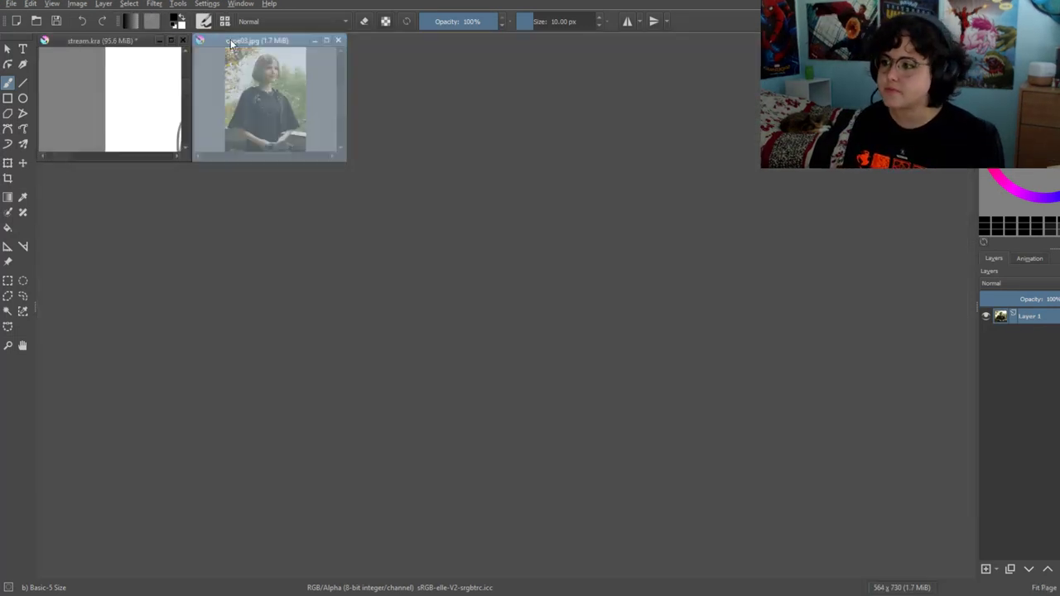
mouse_move(192, 37)
mouse_down()
mouse_move(812, 444)
mouse_move(812, 275)
mouse_move(829, 159)
mouse_up()
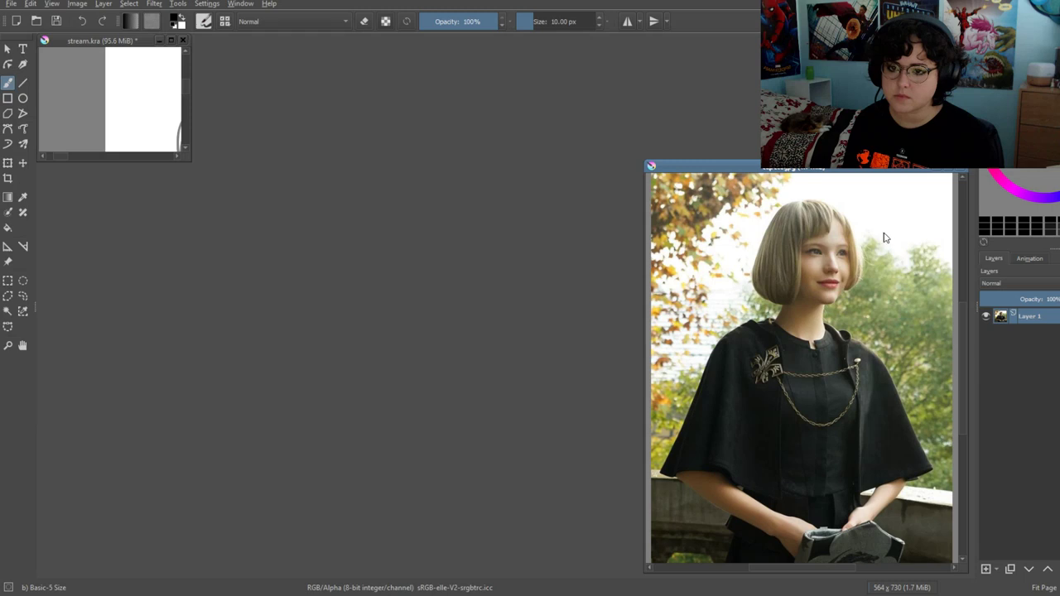
drag(190, 166, 954, 571)
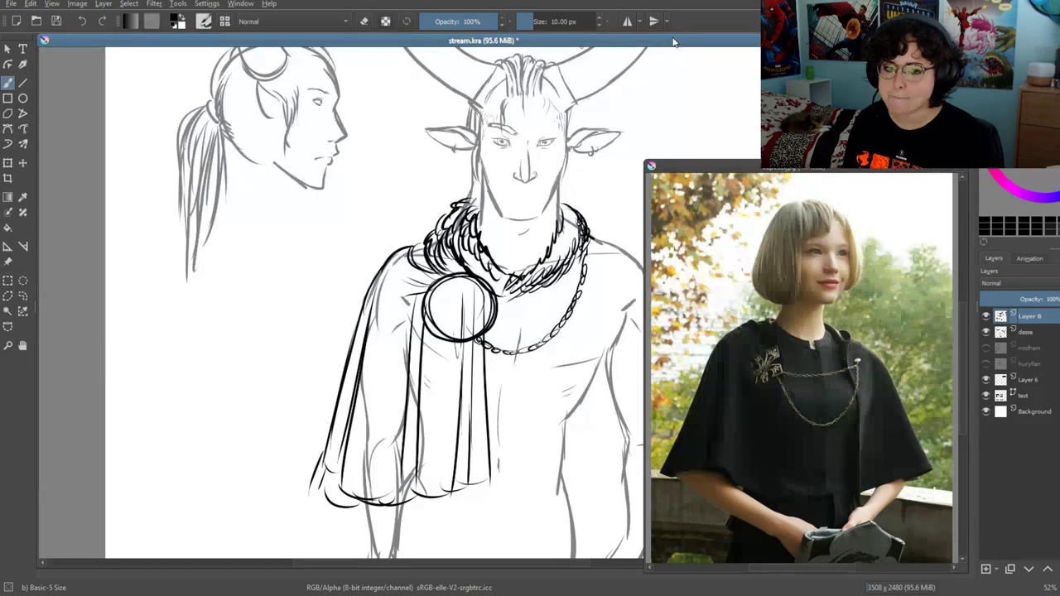
Draw long vertical strokes down the chest and cape edge, undoing the last one
mouse_move(460, 306)
mouse_down()
mouse_move(450, 253)
mouse_move(408, 256)
mouse_up()
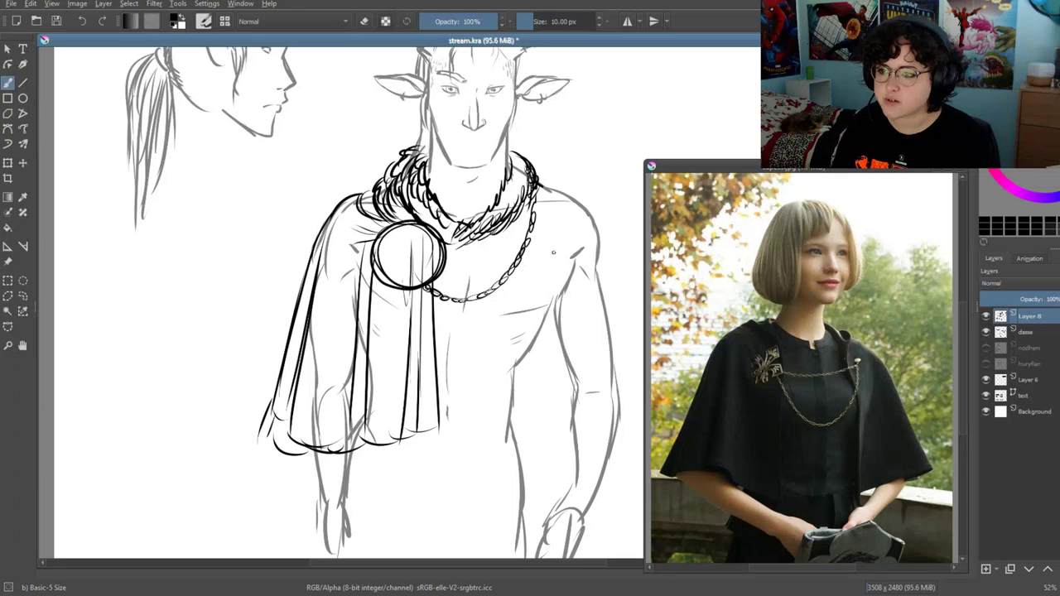
drag(553, 252, 503, 235)
drag(472, 190, 477, 388)
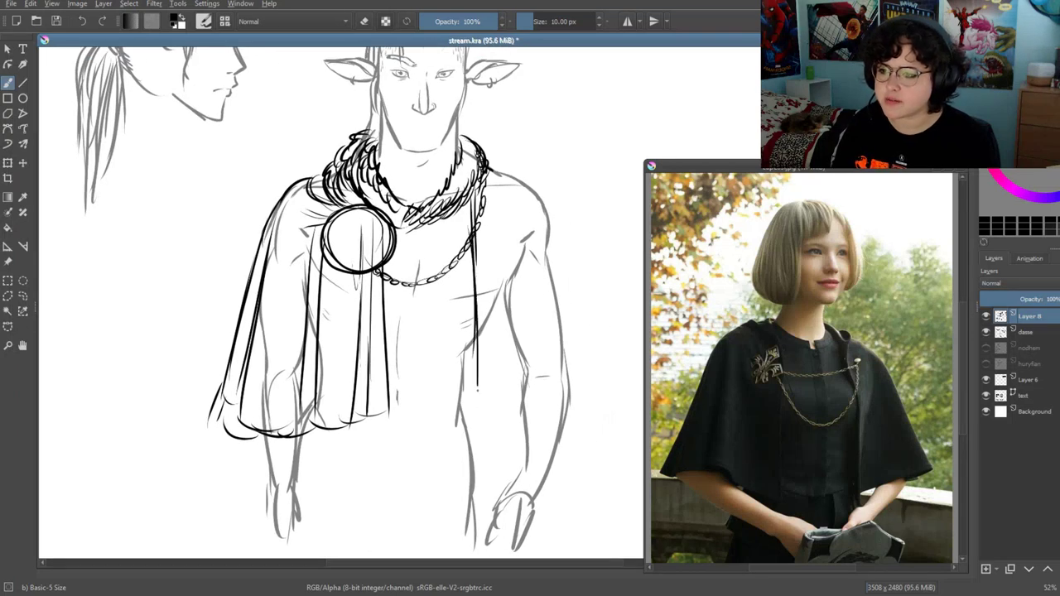
drag(480, 207, 496, 389)
drag(517, 414, 515, 230)
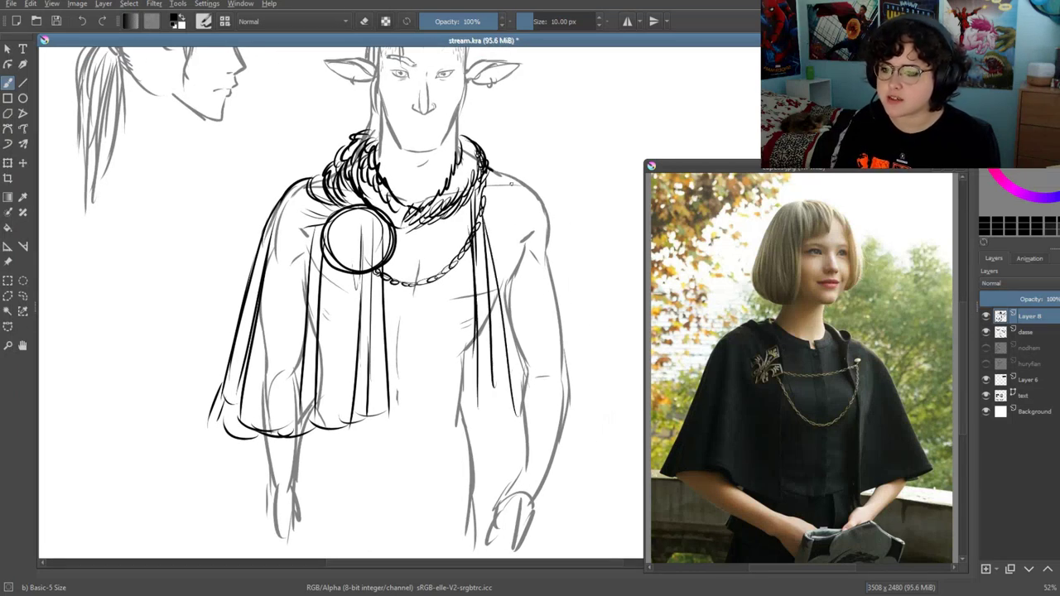
key(ctrl+z)
key(ctrl+z)
Undo a vertical chest stroke and sketch a second, lower chain loop under the brooch
key(ctrl+z)
key(ctrl+z)
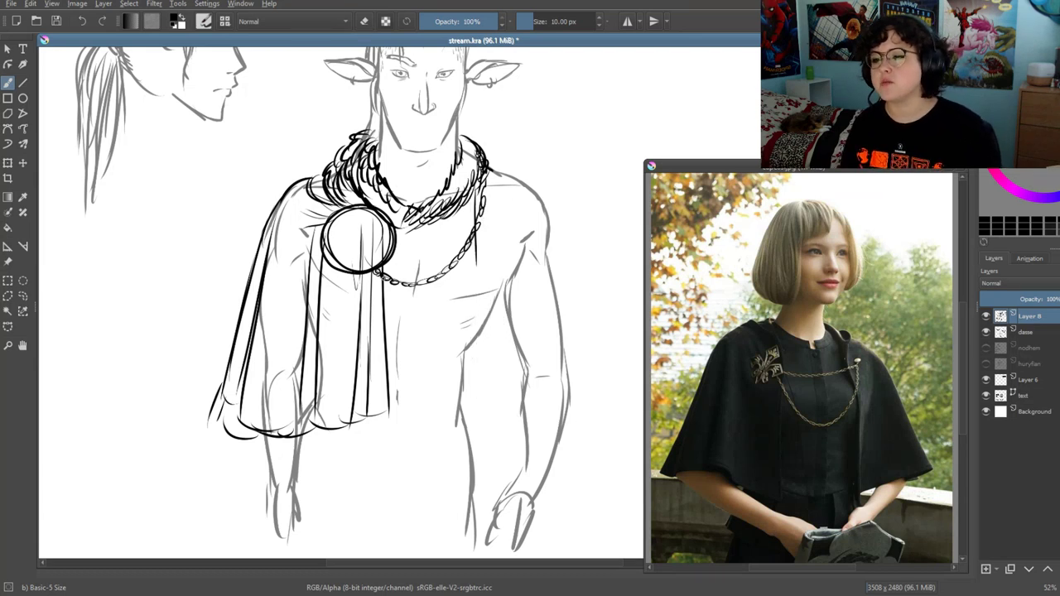
key(ctrl+z)
mouse_move(373, 273)
mouse_down()
mouse_move(391, 327)
mouse_move(467, 263)
mouse_up()
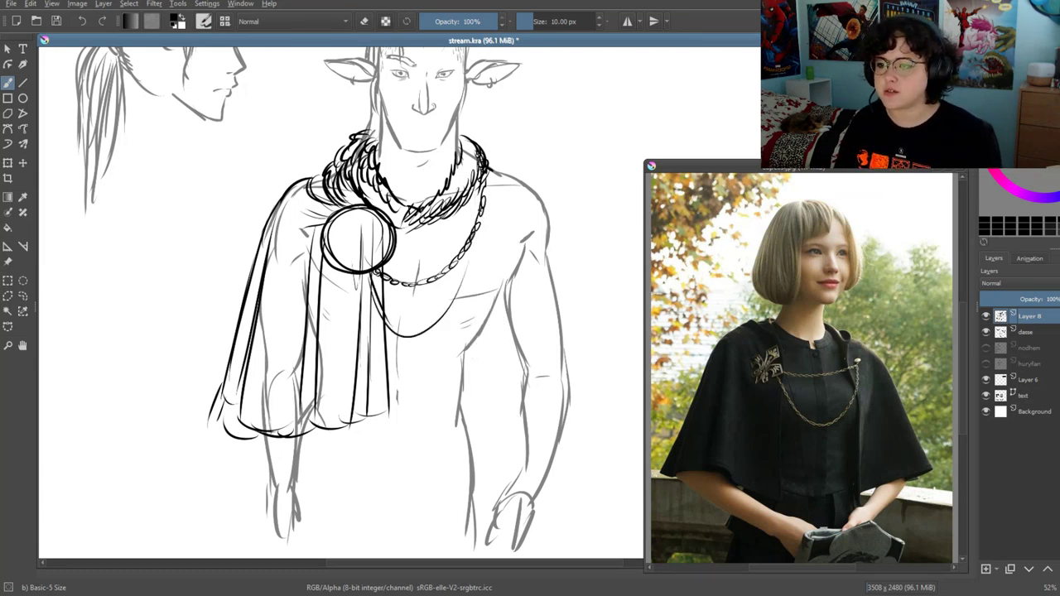
mouse_move(480, 227)
mouse_down()
mouse_move(457, 303)
mouse_move(412, 334)
mouse_up()
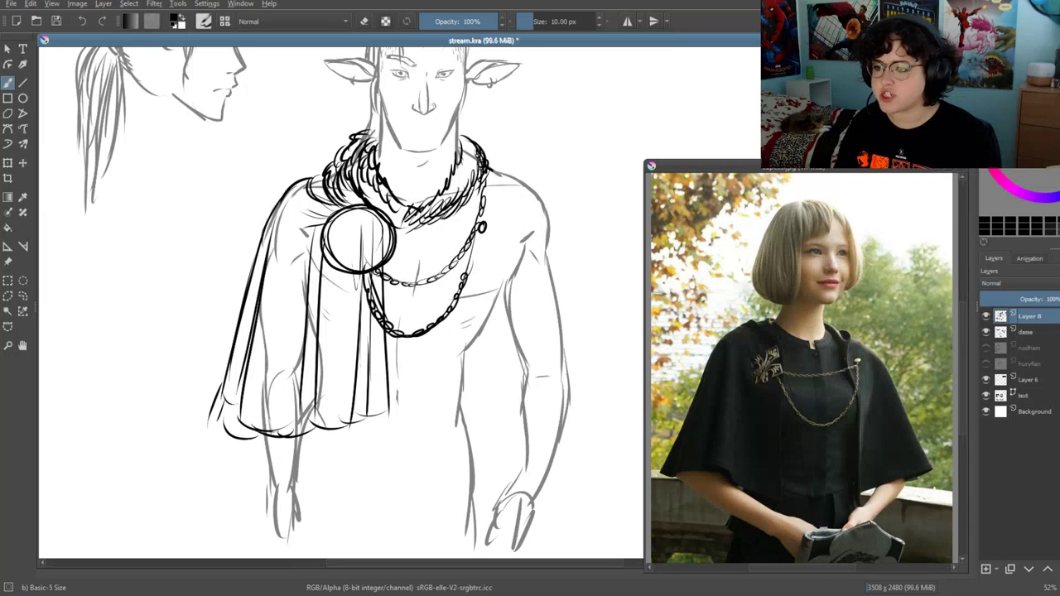
Outline the pauldron on the far shoulder and redraw its inner lines
mouse_move(489, 142)
mouse_down()
mouse_move(459, 167)
mouse_move(531, 212)
mouse_move(536, 282)
mouse_move(462, 226)
mouse_up()
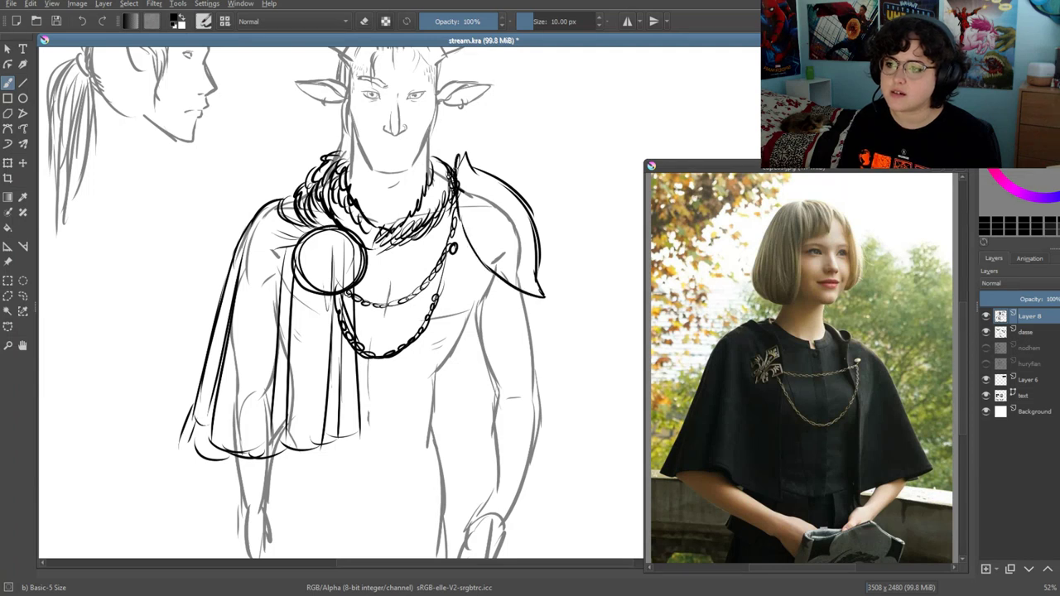
mouse_move(464, 157)
mouse_down()
mouse_move(479, 240)
mouse_move(532, 295)
mouse_move(505, 290)
mouse_up()
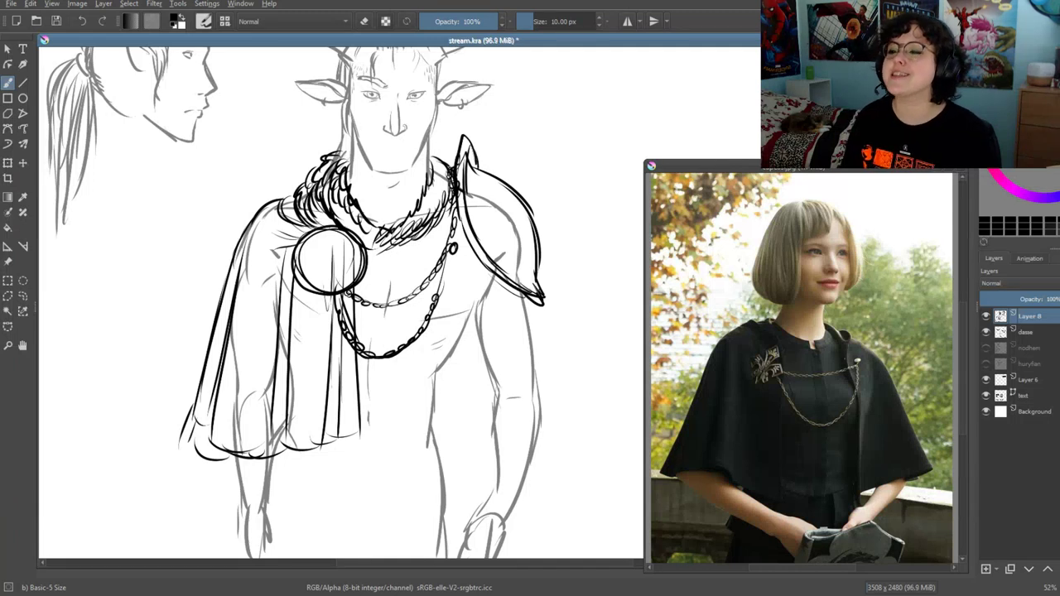
drag(538, 284, 551, 303)
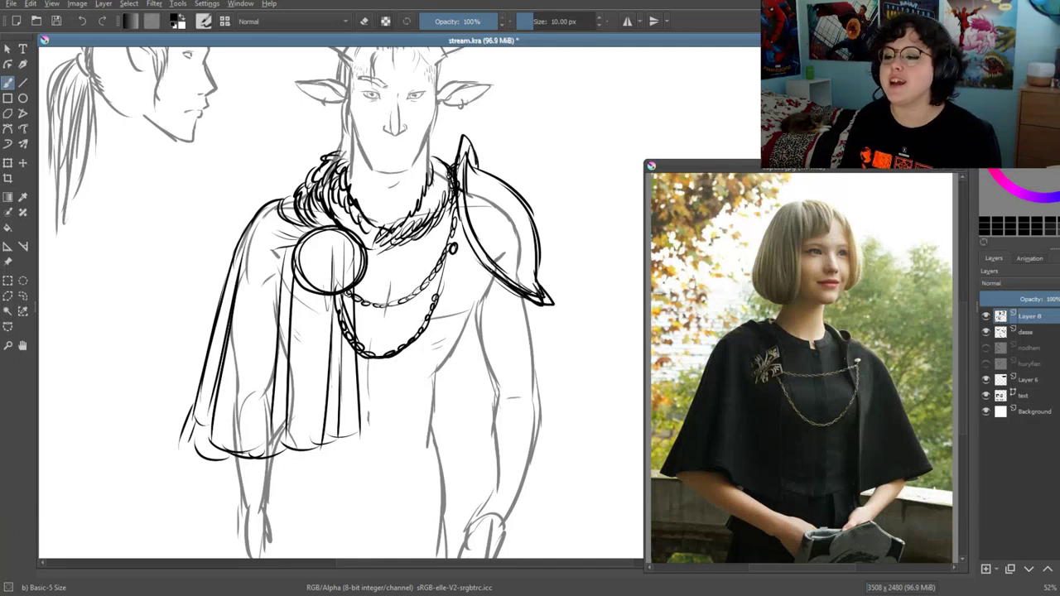
drag(462, 221, 532, 302)
drag(480, 240, 533, 280)
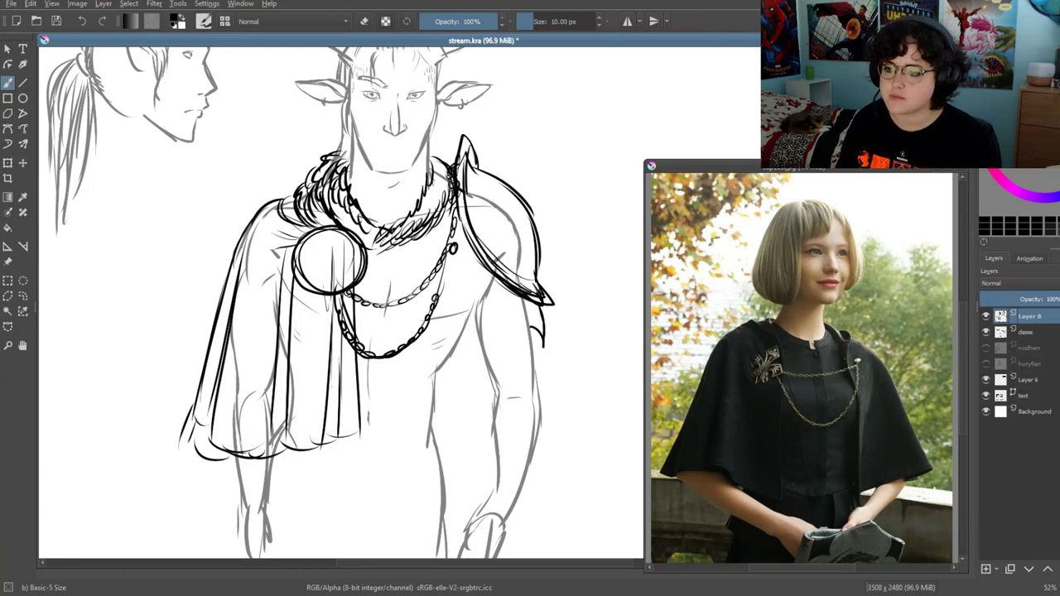
Add armour plates down the upper arm, undoing a stray chest circle
drag(486, 308, 534, 329)
drag(547, 365, 489, 346)
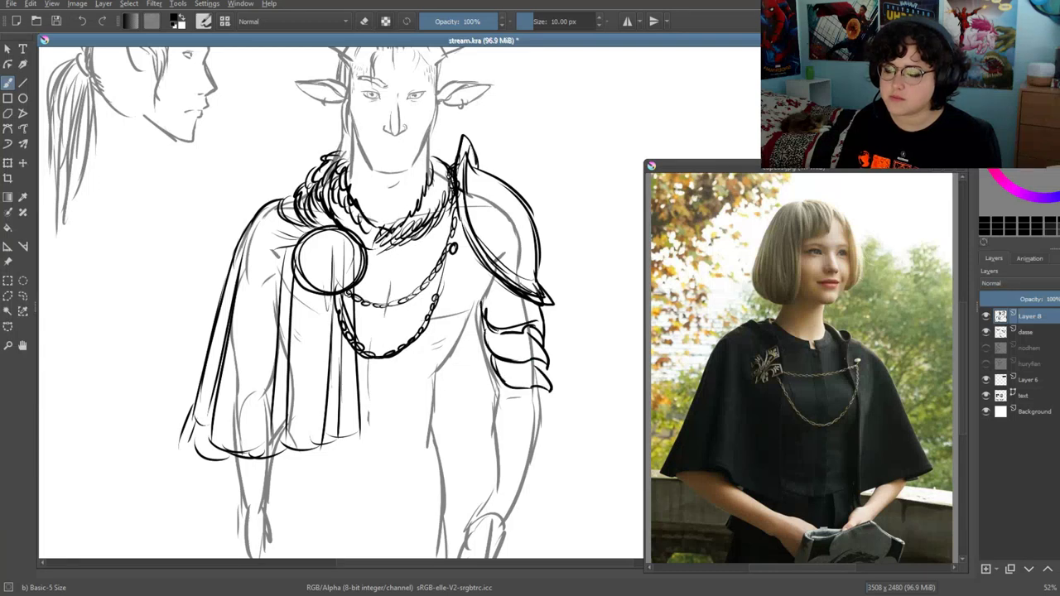
drag(483, 261, 468, 329)
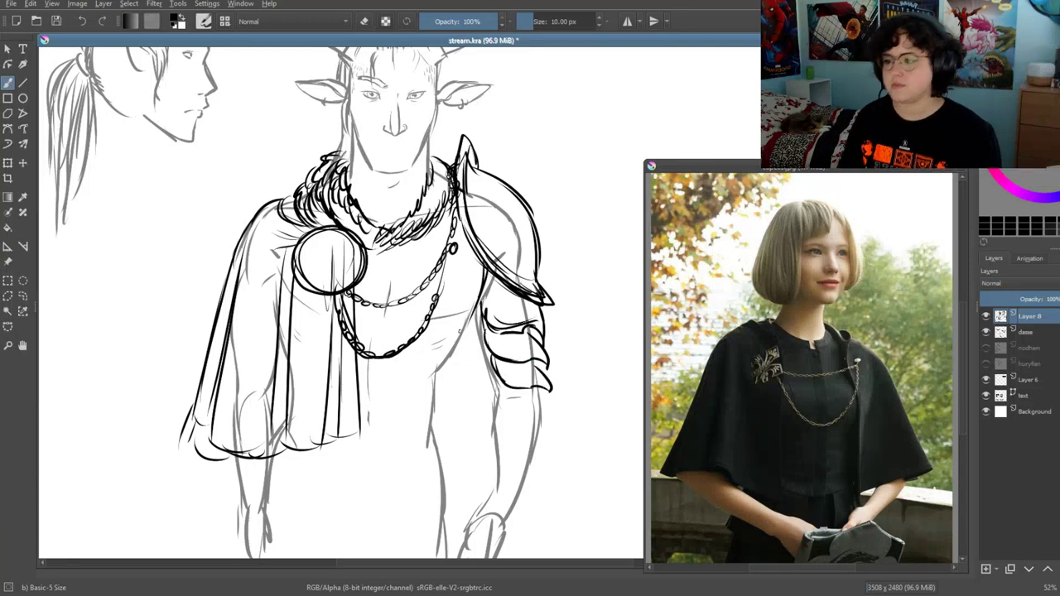
drag(331, 249, 348, 307)
drag(464, 282, 439, 340)
key(ctrl+z)
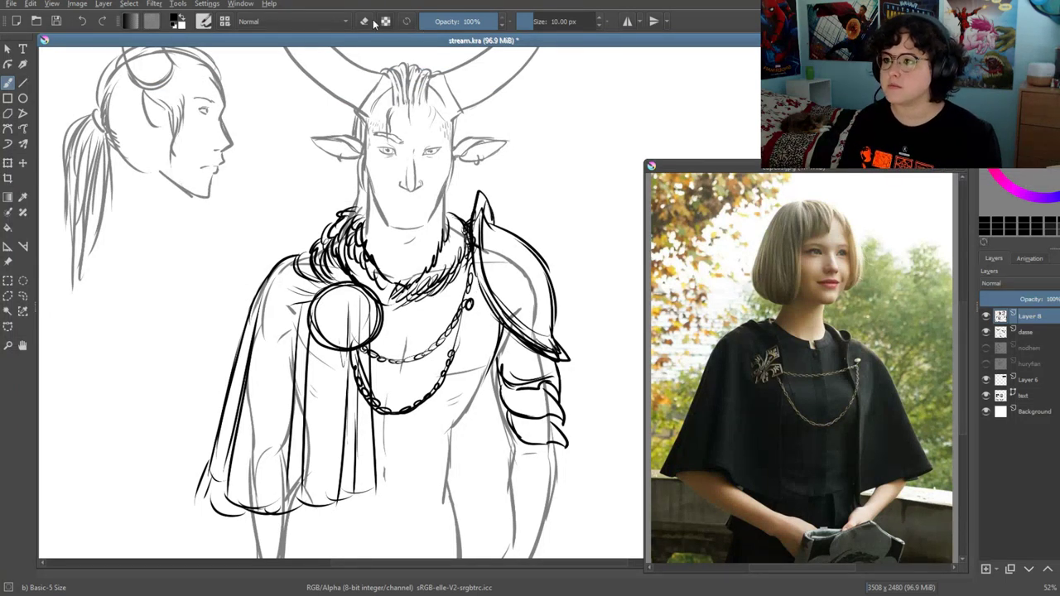
Erase and redraw the brooch circle bolder, adding cape folds beside it
click(364, 21)
mouse_move(372, 302)
mouse_down()
mouse_move(348, 344)
mouse_move(308, 303)
mouse_up()
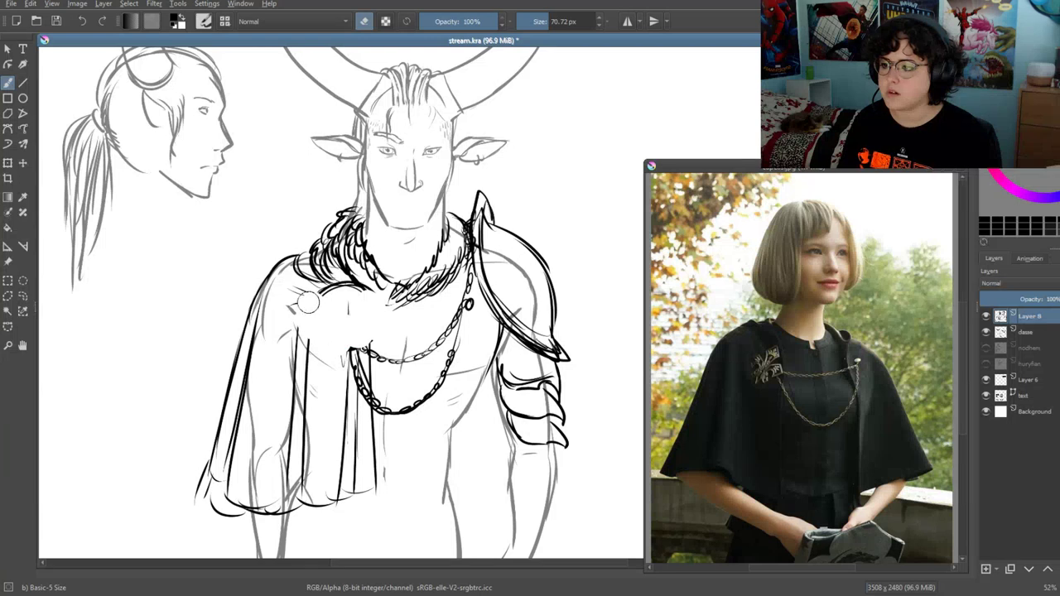
click(365, 21)
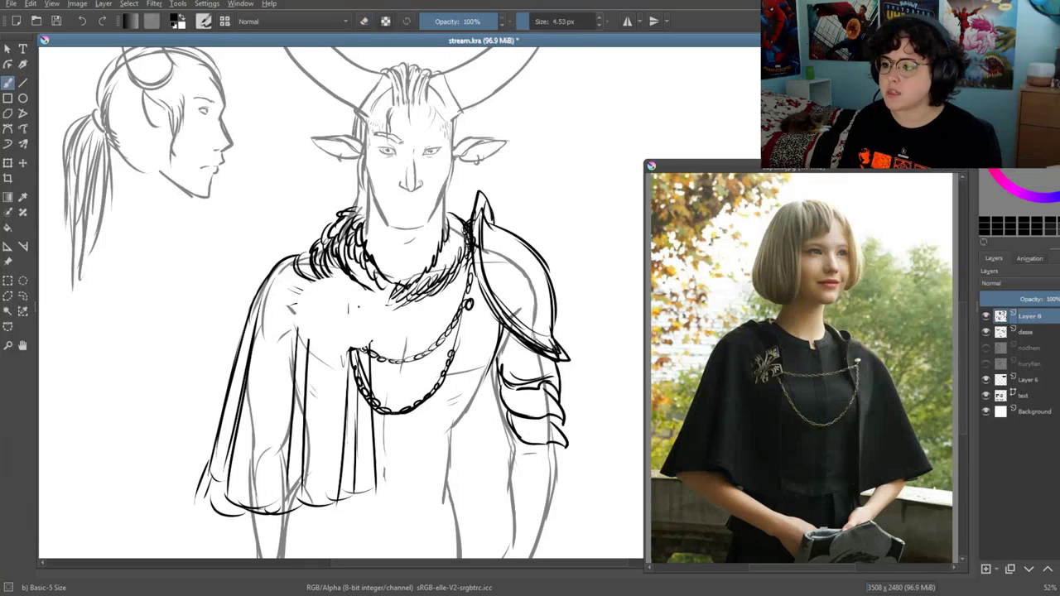
drag(538, 22, 572, 21)
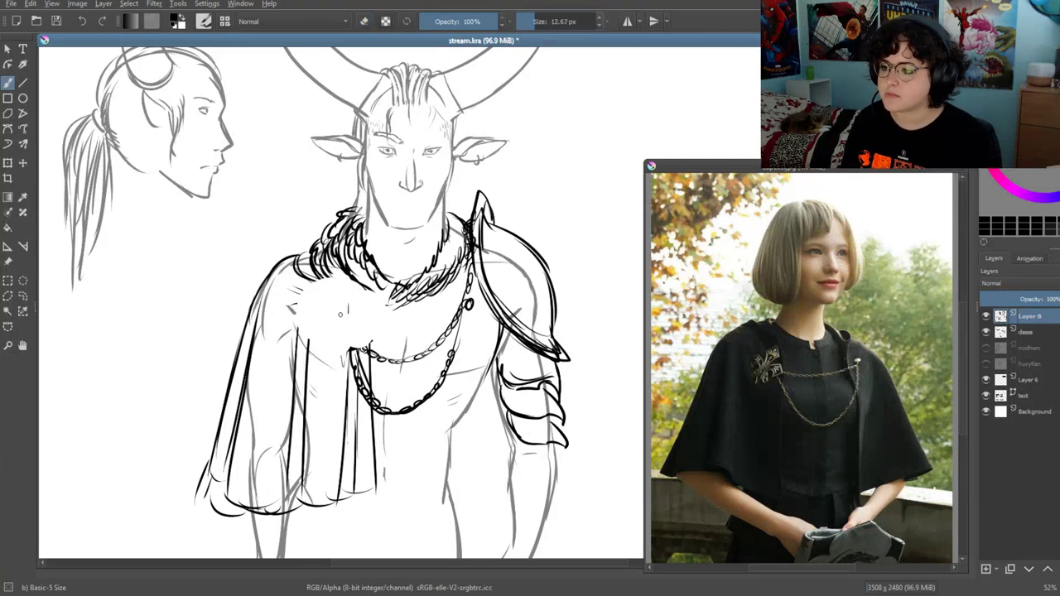
drag(327, 292, 341, 351)
key(ctrl+z)
mouse_move(334, 300)
mouse_down()
mouse_move(360, 330)
mouse_move(314, 351)
mouse_move(306, 308)
mouse_up()
mouse_move(327, 274)
mouse_down()
mouse_move(369, 301)
mouse_move(363, 375)
mouse_up()
Ink the right arm's outer line and hatch fur strokes below the collar
drag(331, 327, 341, 305)
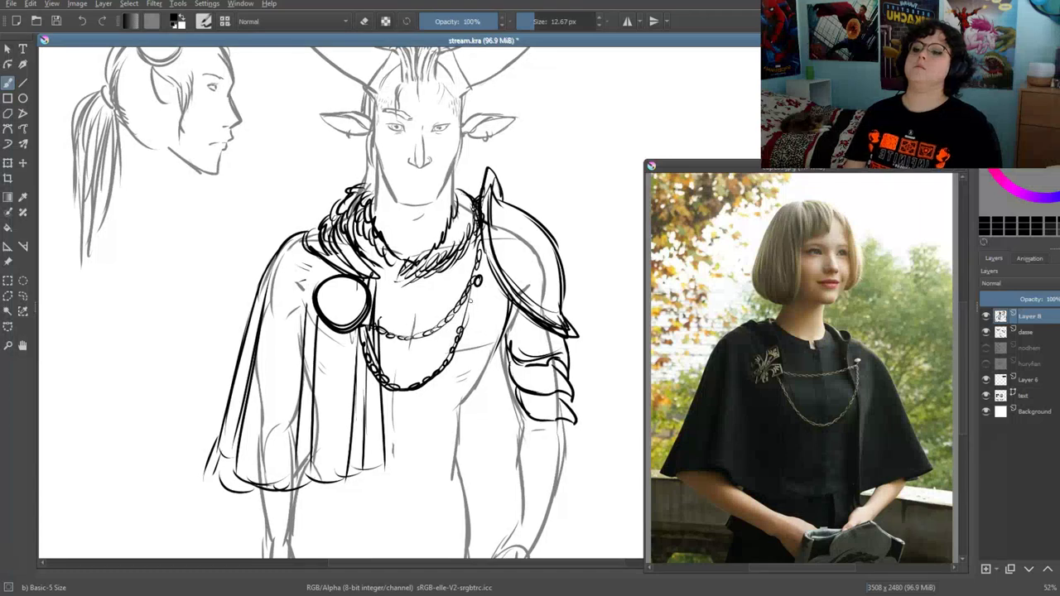
drag(502, 357, 534, 428)
drag(391, 433, 408, 416)
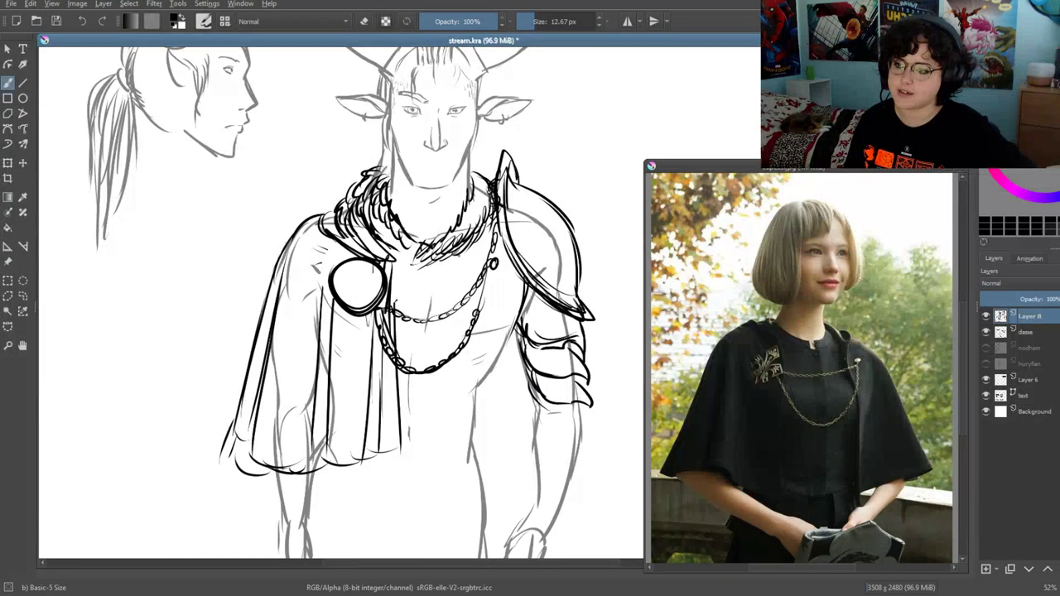
drag(451, 253, 422, 302)
drag(447, 233, 420, 293)
mouse_move(424, 255)
mouse_down()
mouse_move(406, 281)
mouse_move(381, 248)
mouse_up()
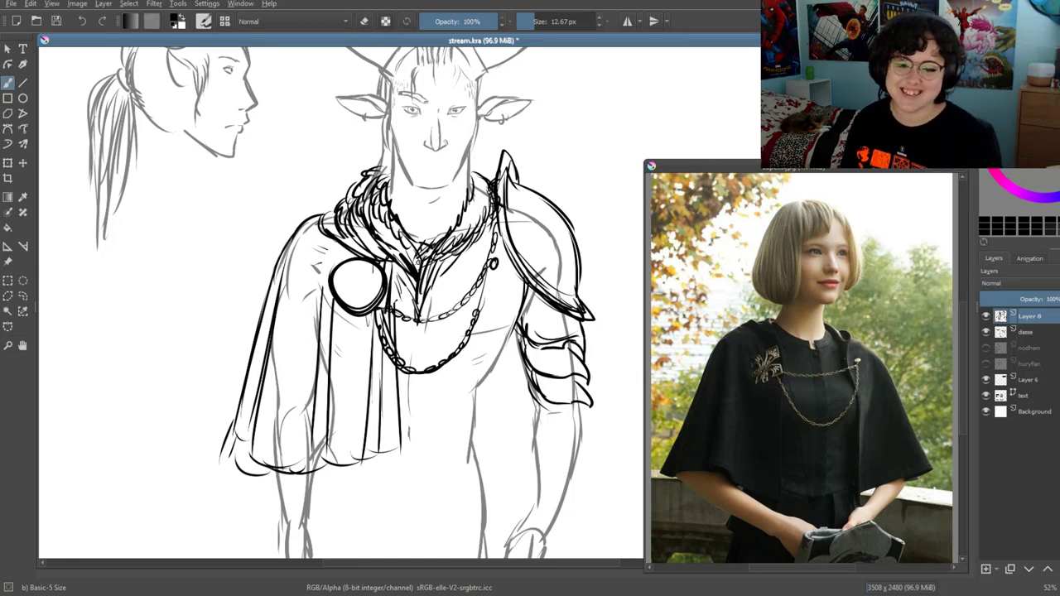
Thicken the fur collar's left edge and save the drawing
scroll(446, 384, down, 2)
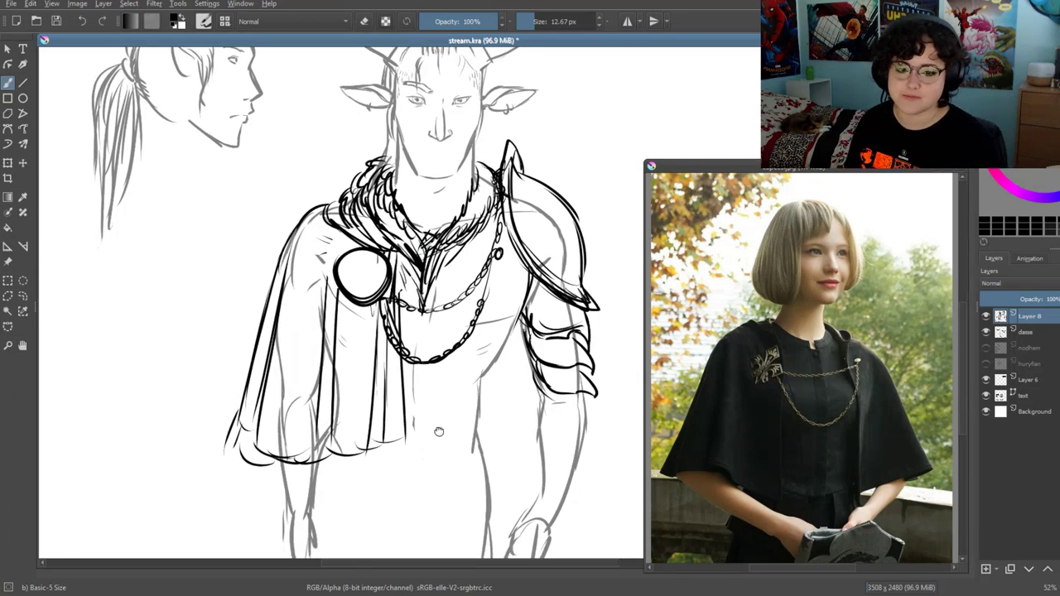
scroll(439, 386, down, 3)
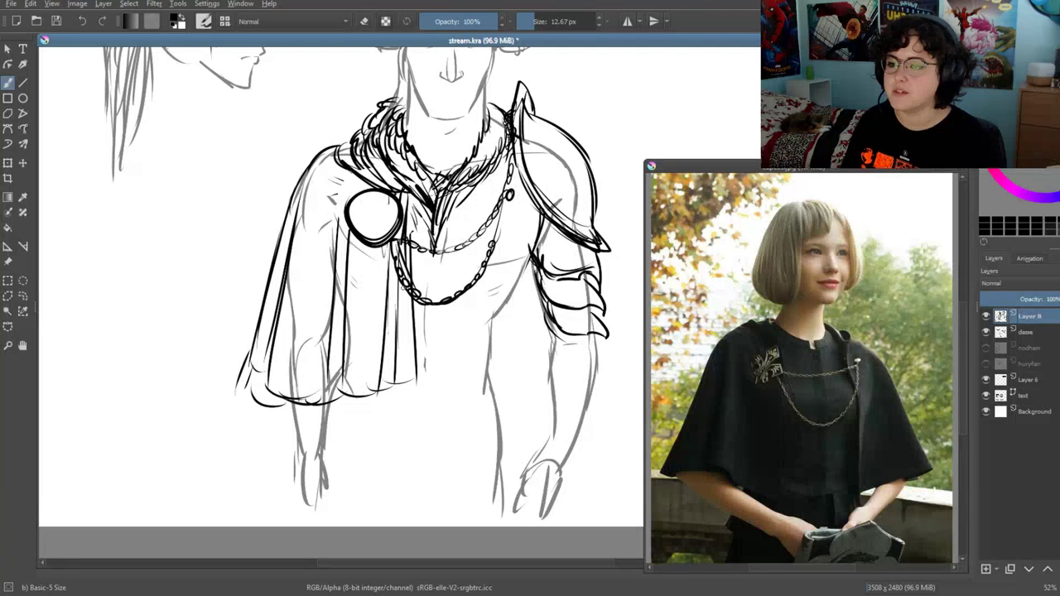
scroll(342, 305, up, 3)
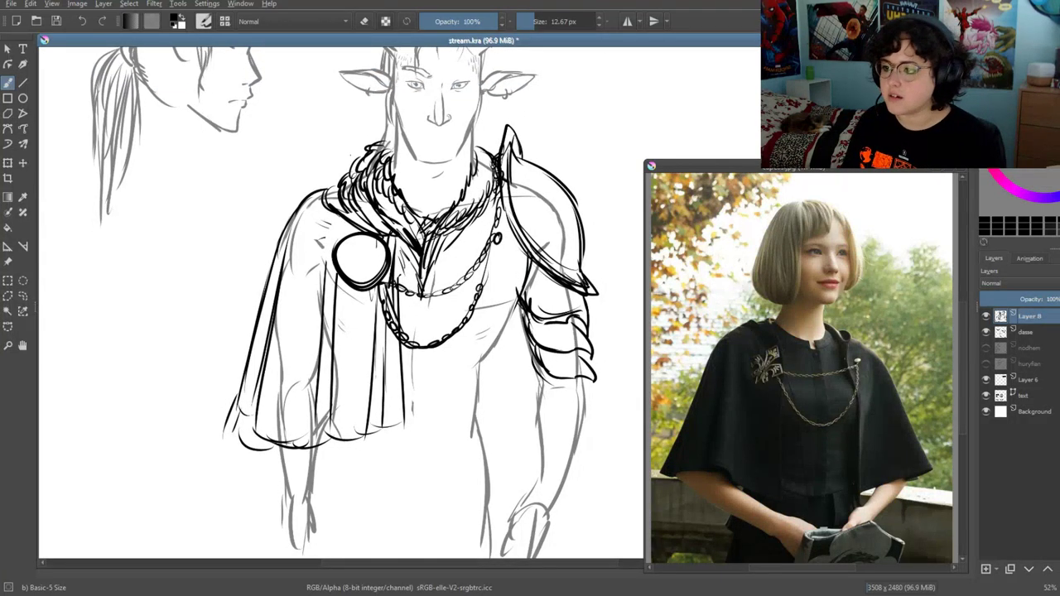
drag(348, 154, 329, 207)
key(ctrl+s)
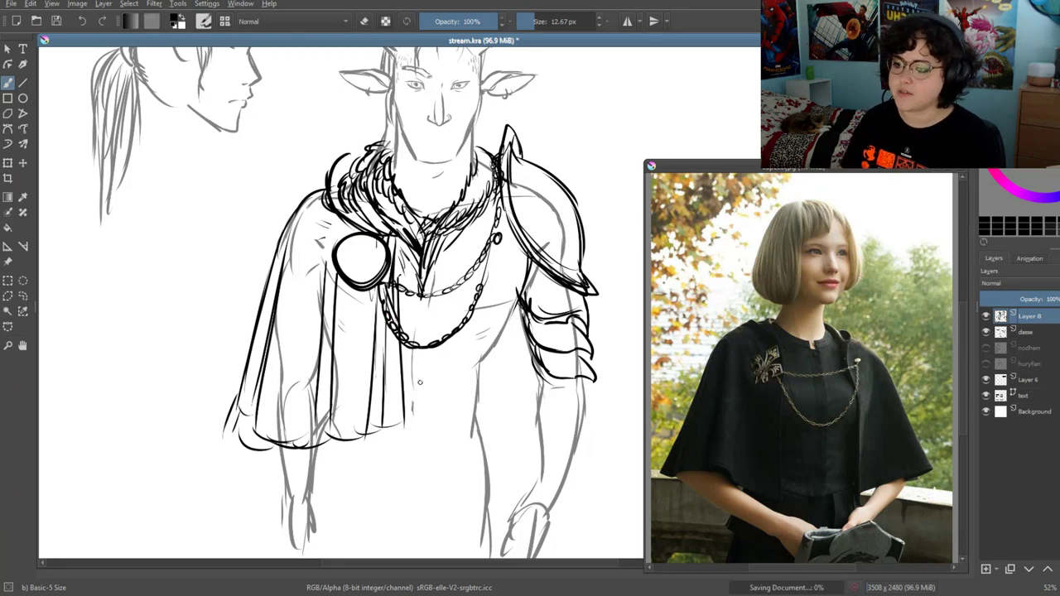
Draw the chest's centre line and diagonal folds across it
drag(410, 447, 454, 393)
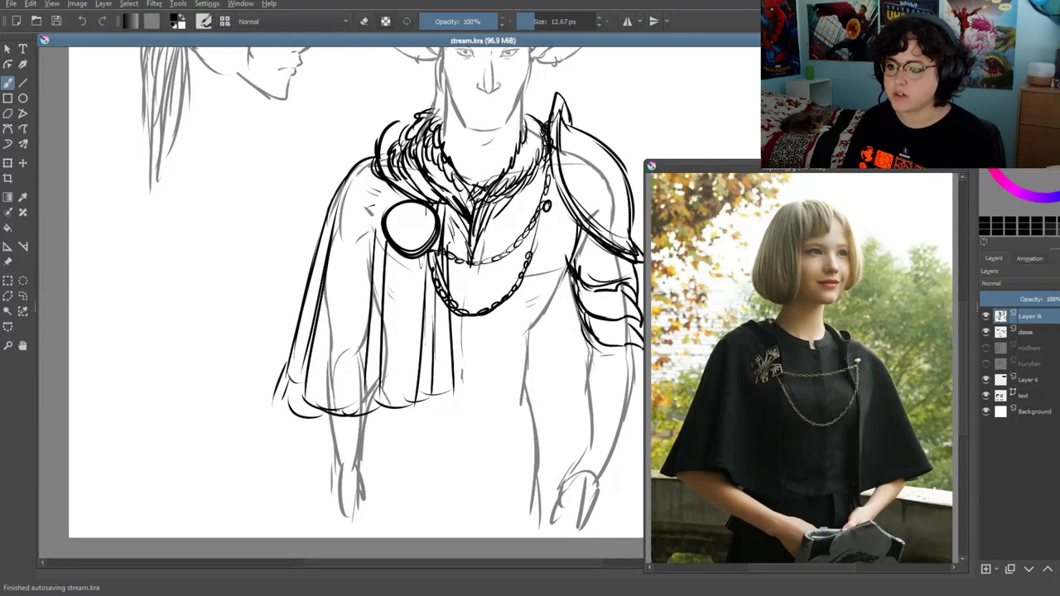
drag(474, 228, 468, 382)
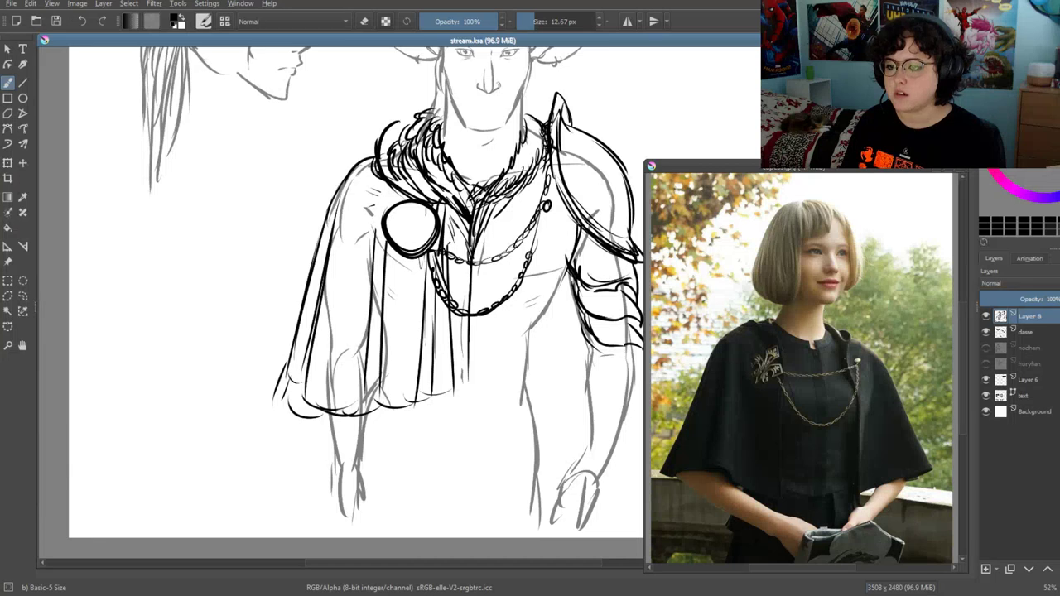
drag(576, 223, 518, 285)
drag(484, 233, 479, 276)
drag(498, 207, 477, 258)
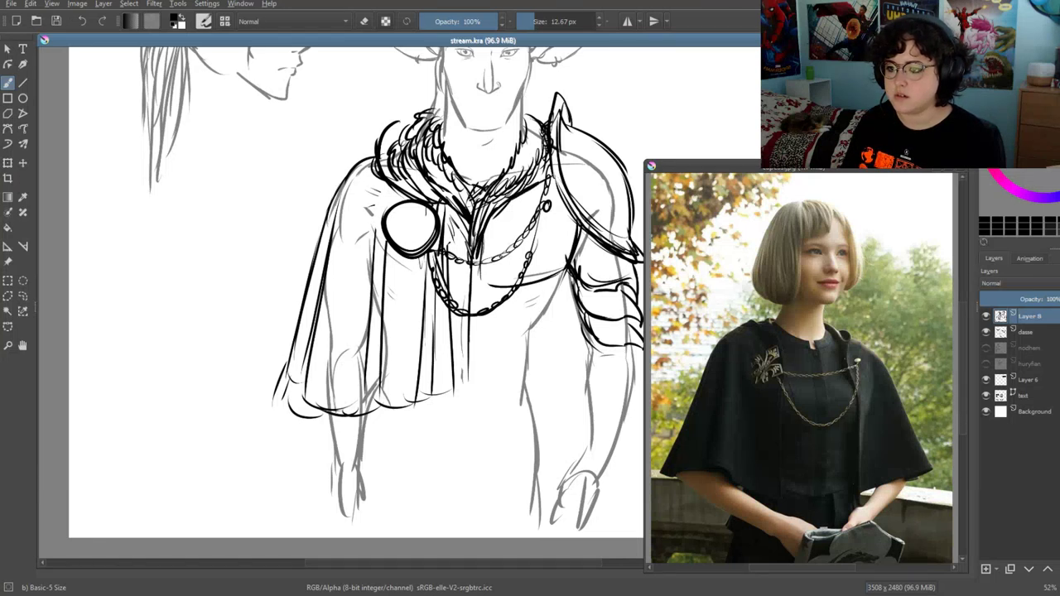
drag(552, 176, 479, 275)
Sketch the lower chest curve, tunic folds and a pointed hem below the cape
mouse_move(553, 272)
mouse_down()
mouse_move(532, 314)
mouse_move(472, 325)
mouse_up()
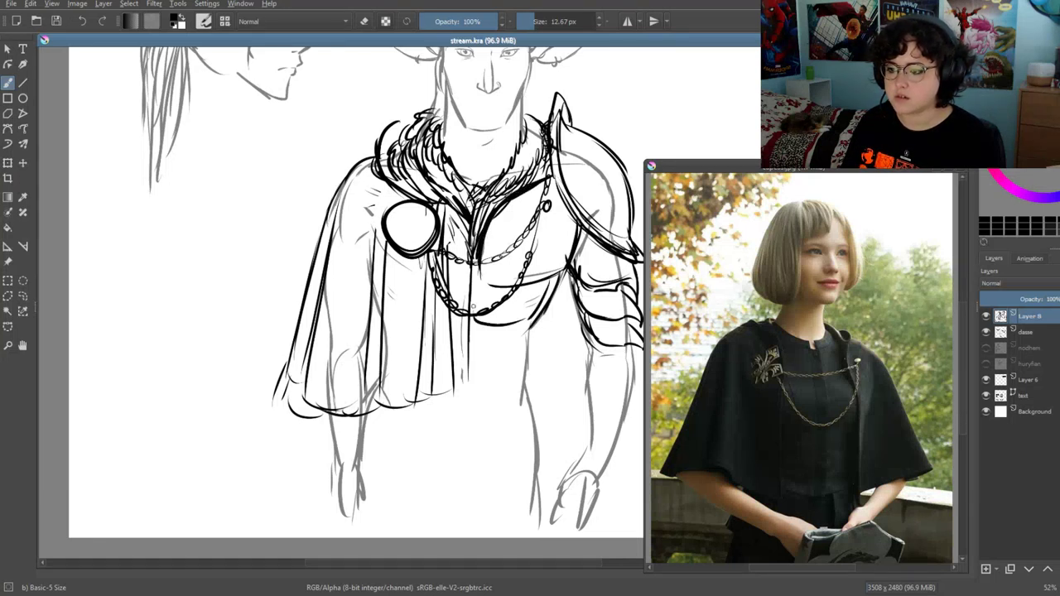
mouse_move(472, 275)
mouse_down()
mouse_move(472, 364)
mouse_move(518, 363)
mouse_up()
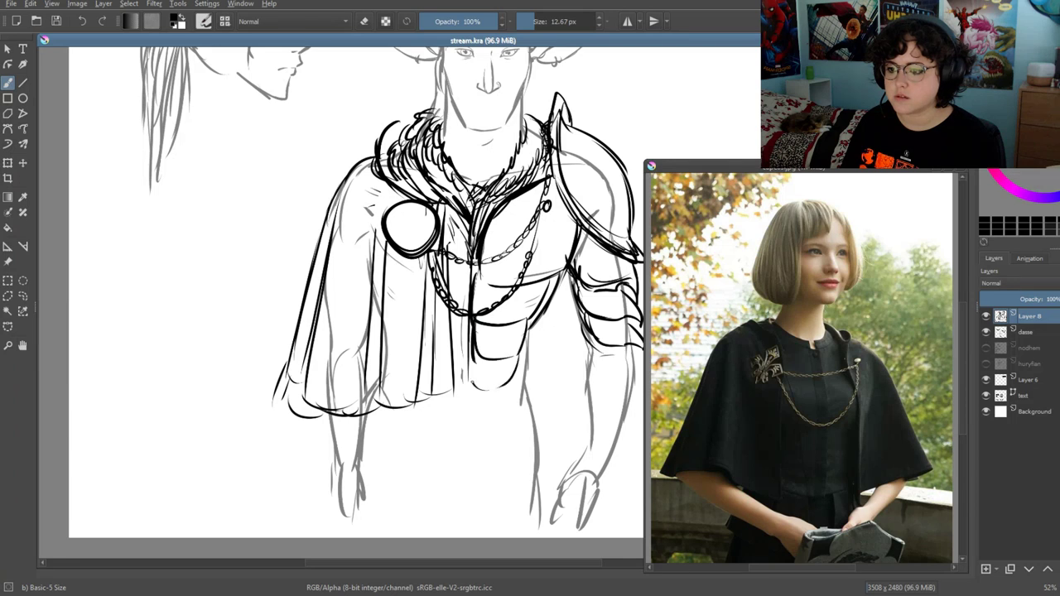
drag(468, 318, 468, 383)
drag(551, 292, 521, 349)
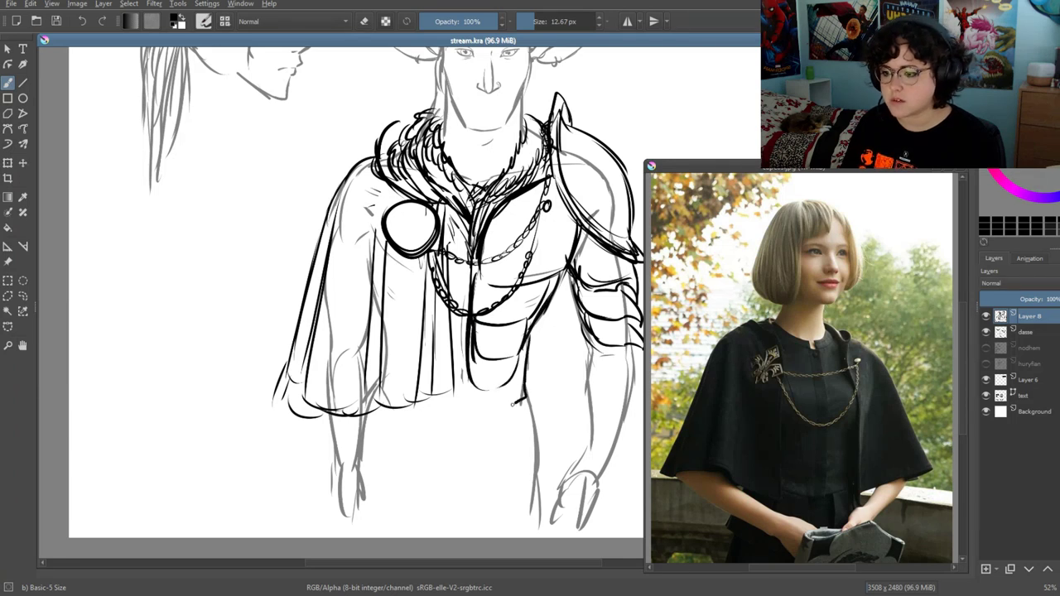
drag(515, 403, 444, 434)
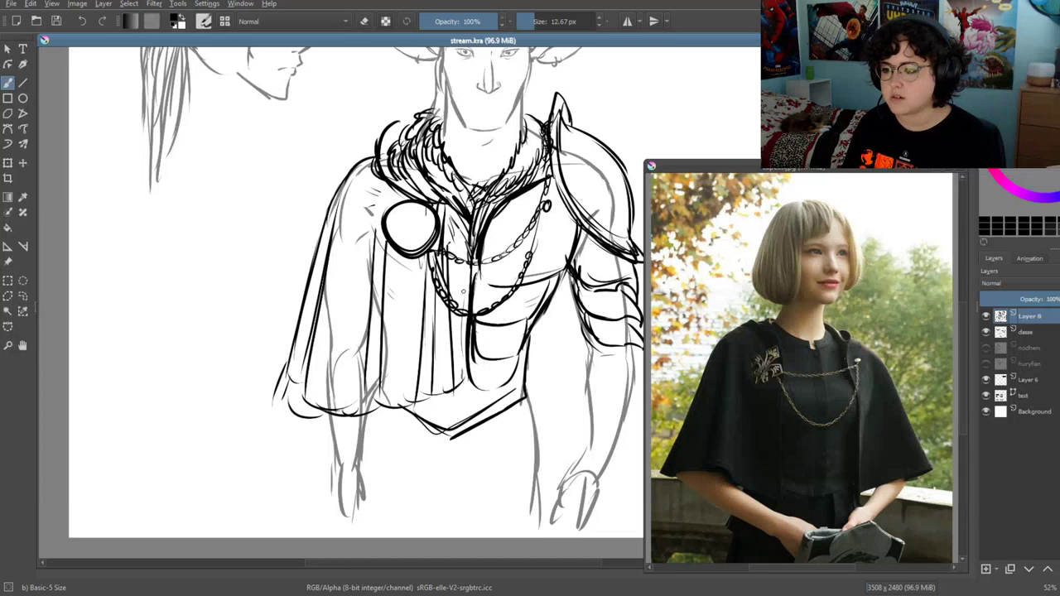
drag(432, 352, 391, 380)
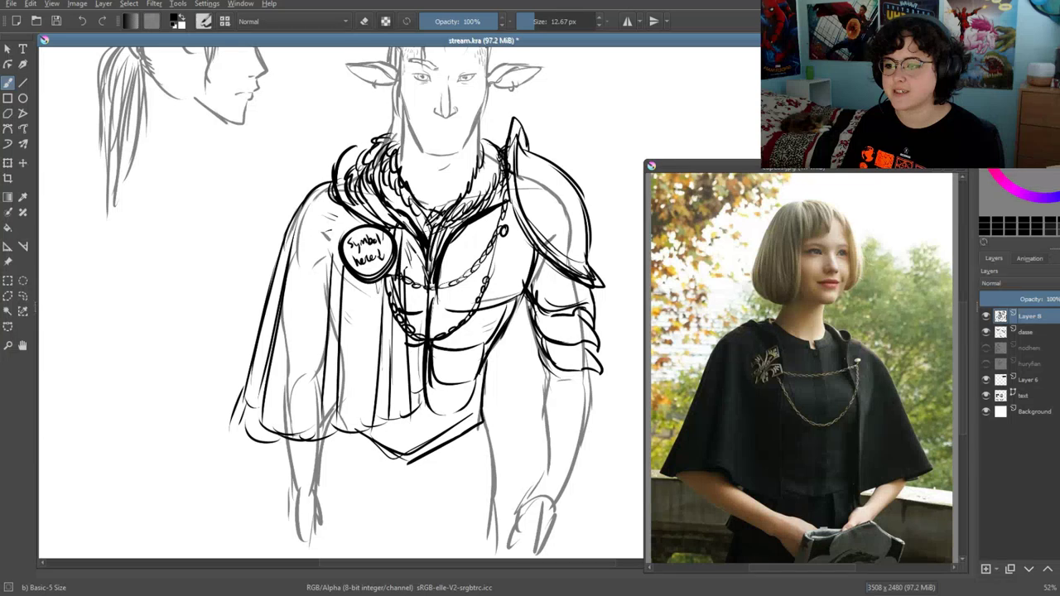
Scroll down the canvas to the chest and tunic area beneath the chains
scroll(430, 428, down, 2)
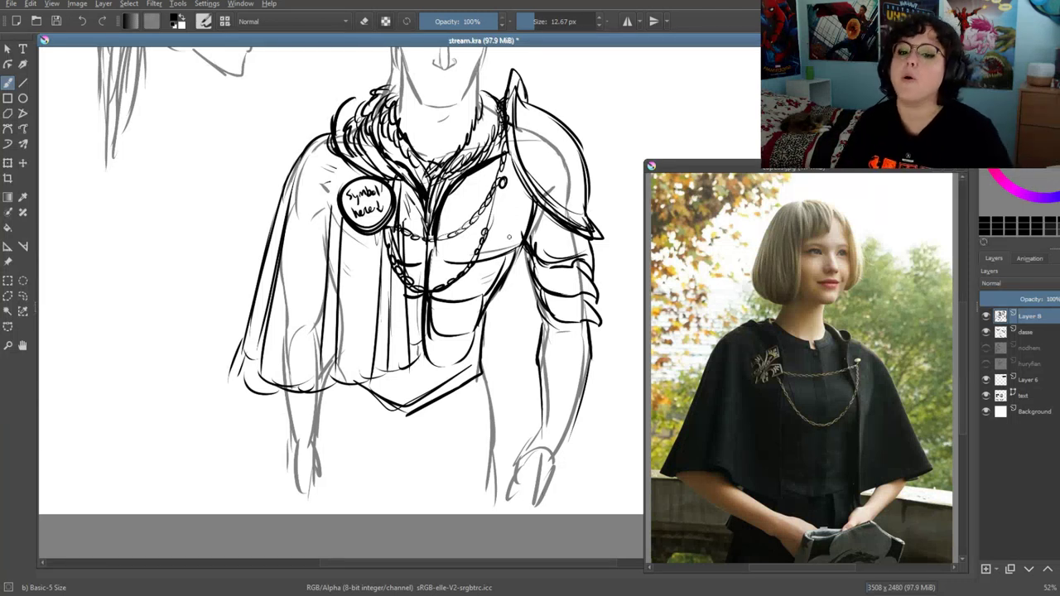
Bring the lower torso into view and add strokes to the cape's upper left
drag(381, 290, 398, 369)
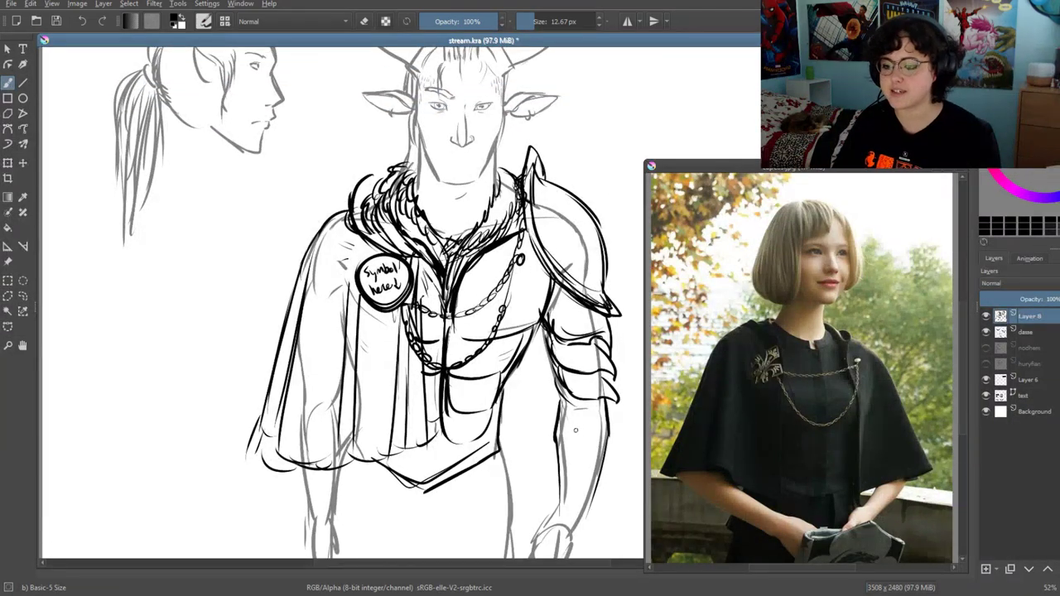
drag(459, 427, 490, 394)
drag(496, 261, 464, 377)
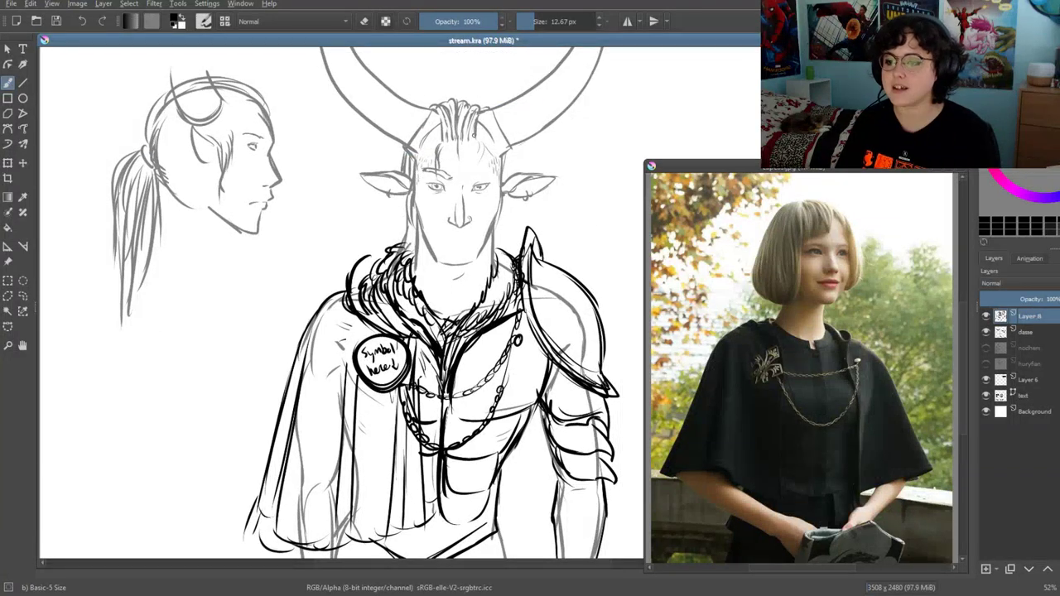
mouse_move(412, 499)
mouse_down()
mouse_move(436, 386)
mouse_move(305, 401)
mouse_move(286, 380)
mouse_up()
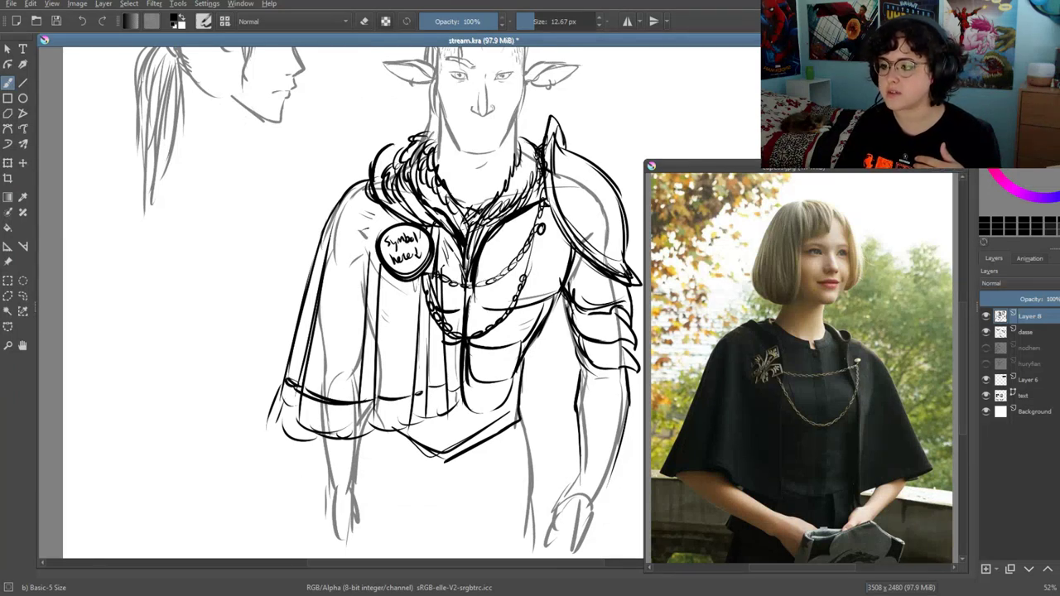
mouse_move(364, 173)
mouse_down()
mouse_move(327, 227)
mouse_move(389, 222)
mouse_move(328, 271)
mouse_up()
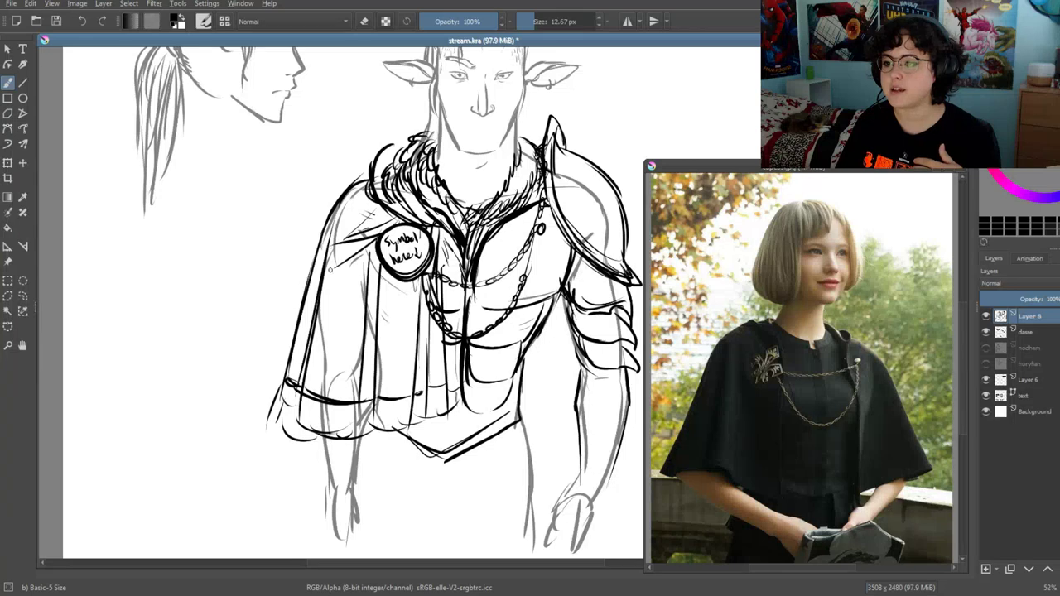
drag(376, 245, 327, 273)
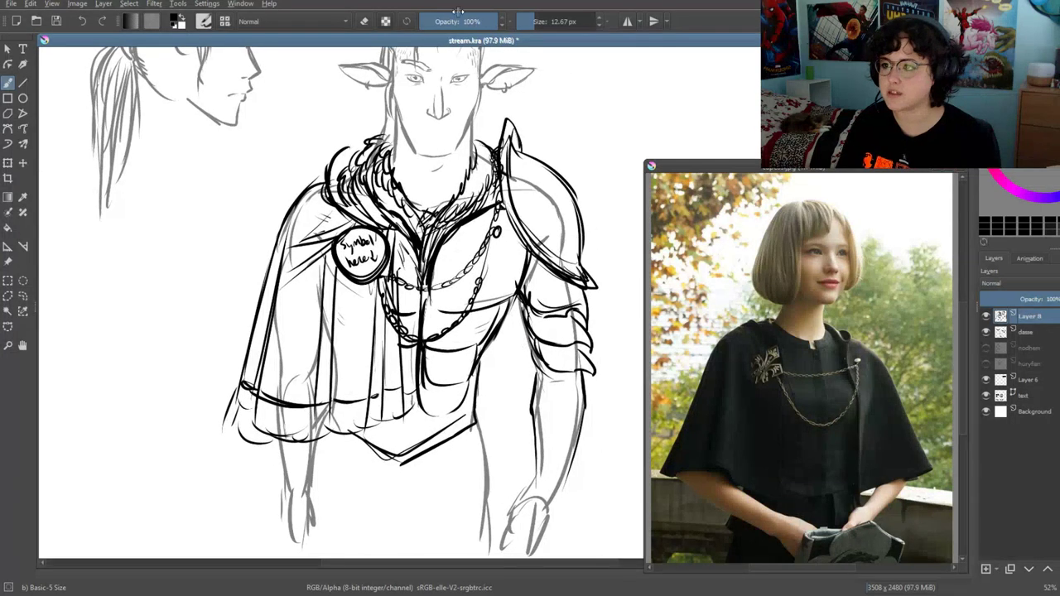
Erase the chest-to-belly sketch lines with a large eraser and close the cloaked-girl reference
click(363, 20)
mouse_move(510, 262)
mouse_down()
mouse_move(464, 345)
mouse_move(425, 386)
mouse_move(418, 315)
mouse_up()
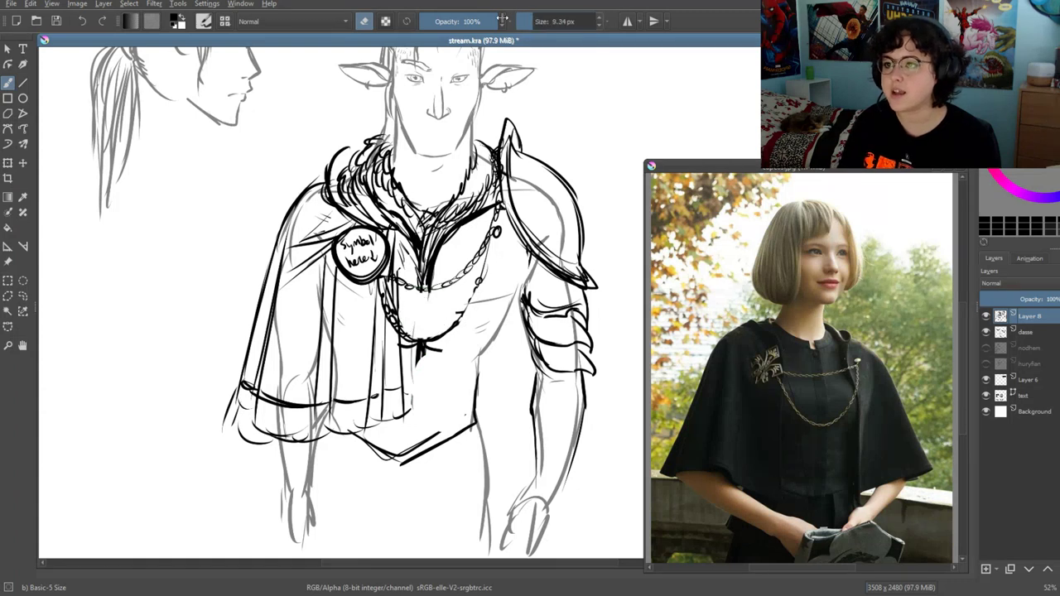
click(363, 20)
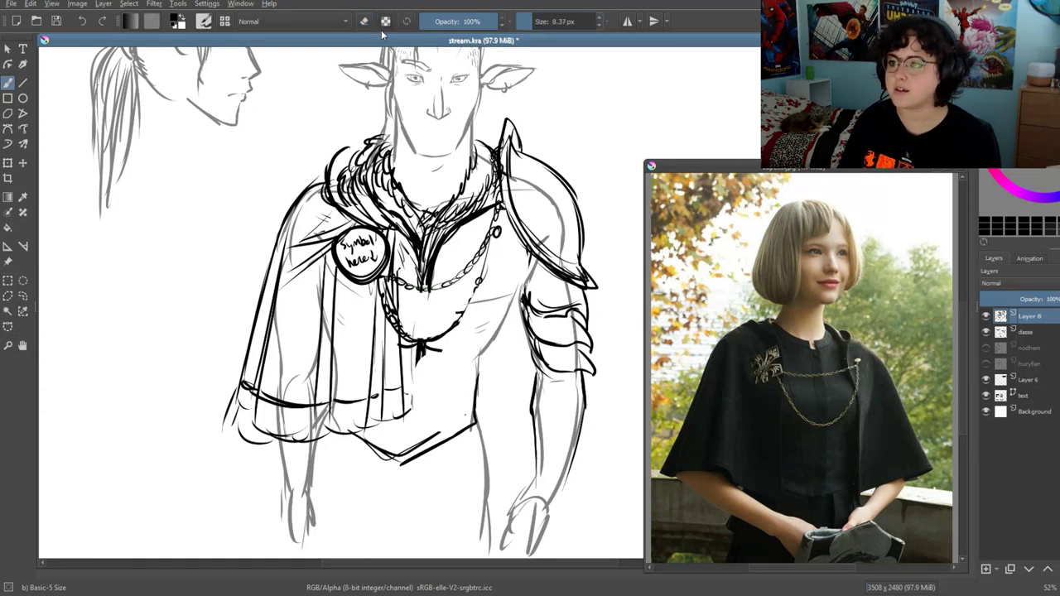
click(952, 169)
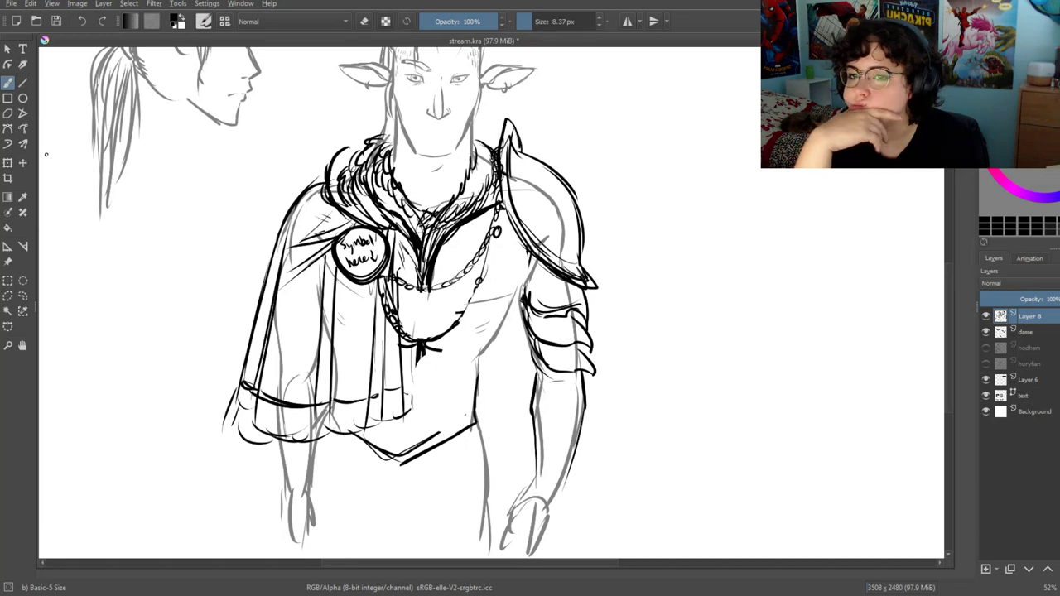
Enlarge the armoured-knight reference window and bring its belt and legs into view
drag(822, 448, 712, 83)
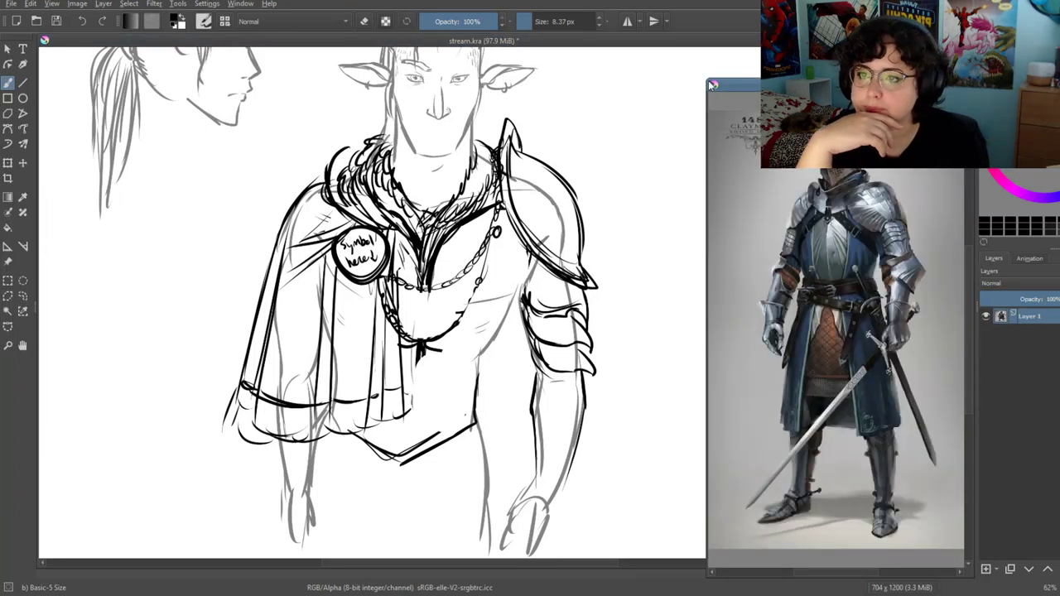
drag(711, 82, 692, 53)
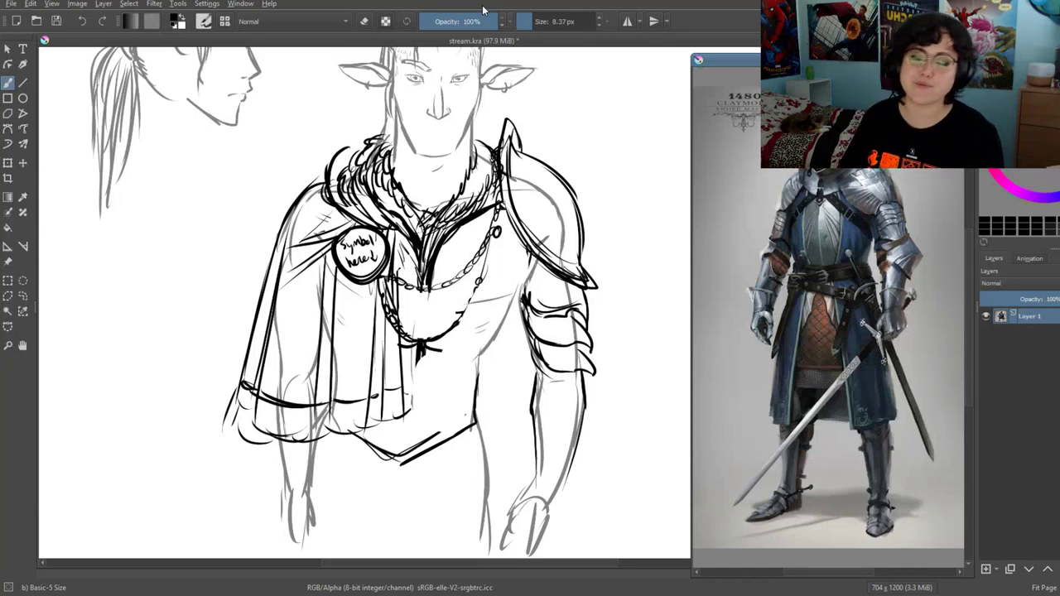
click(483, 40)
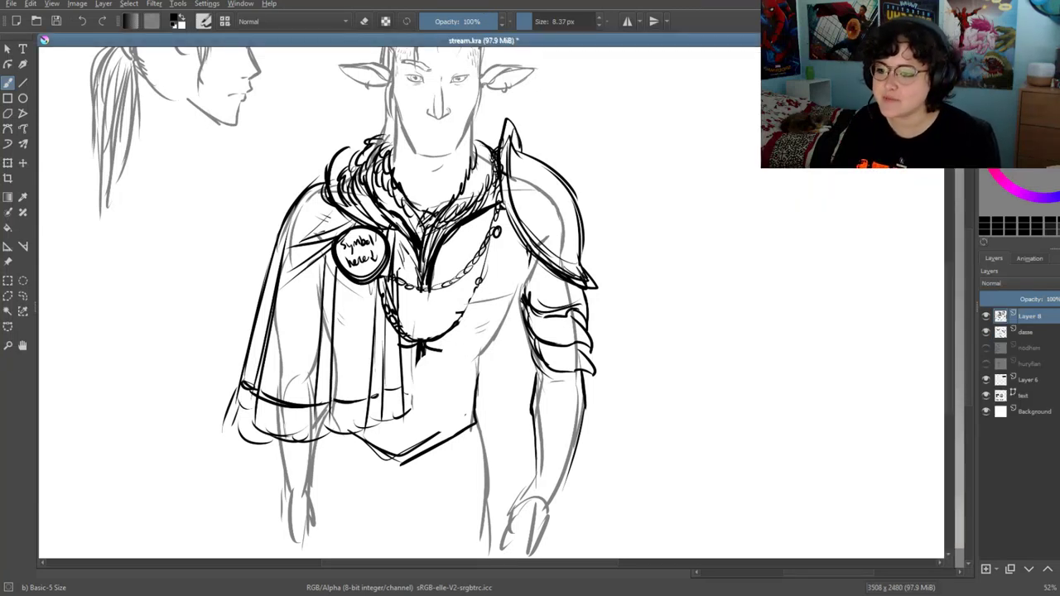
click(971, 477)
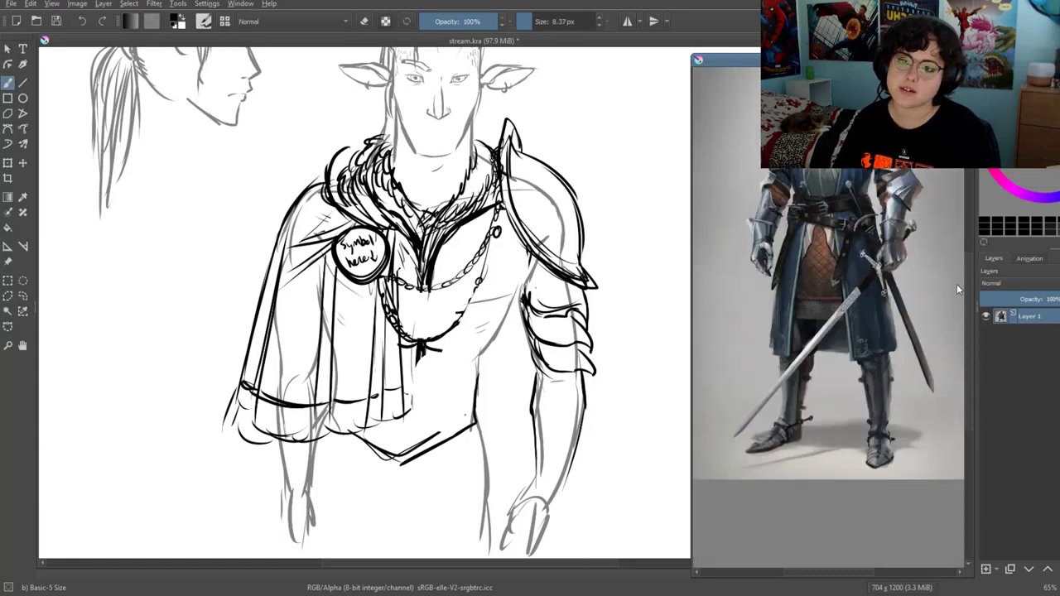
drag(965, 426, 952, 248)
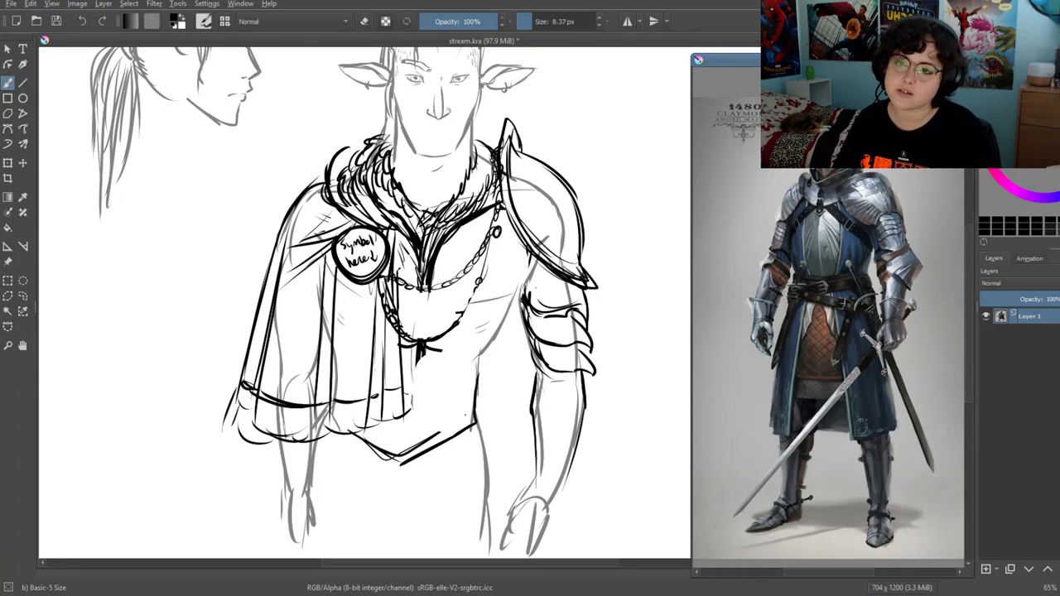
scroll(966, 249, down, 1)
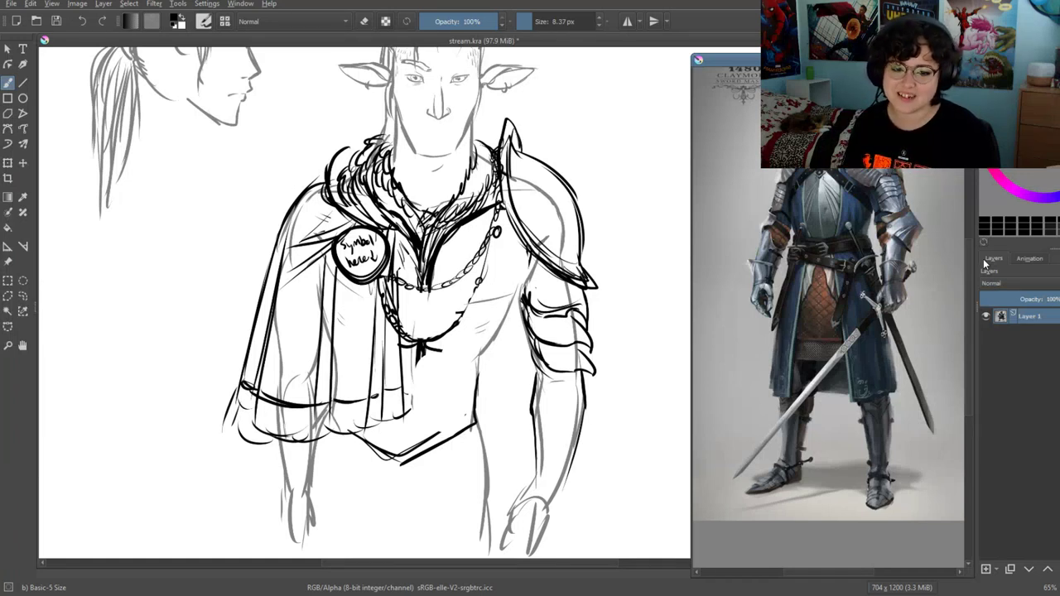
scroll(970, 290, up, 2)
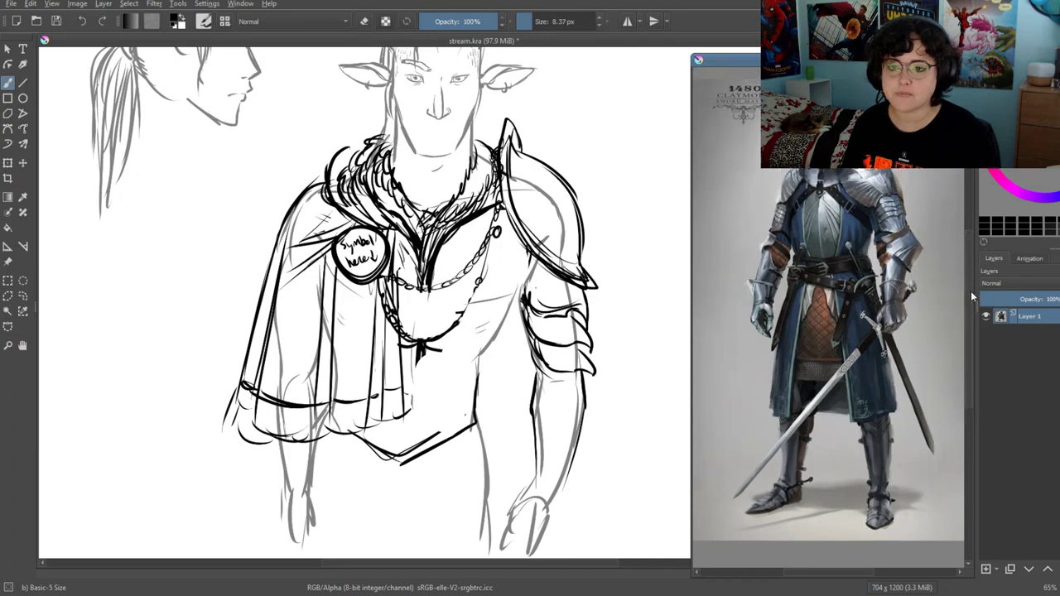
Return to the drawing and darken the outer edge of the shoulder pauldron
click(279, 41)
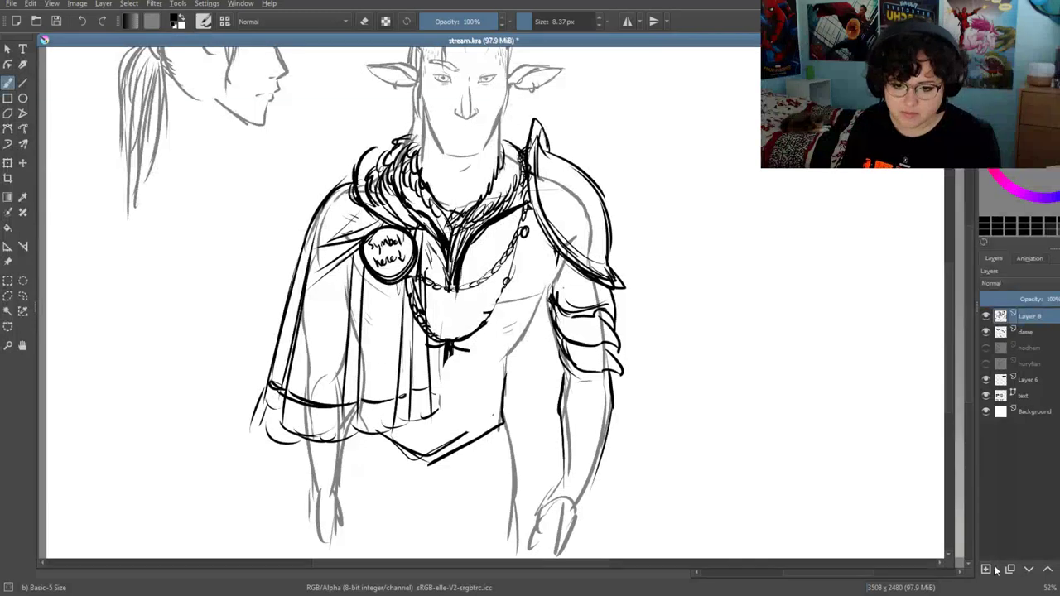
click(950, 460)
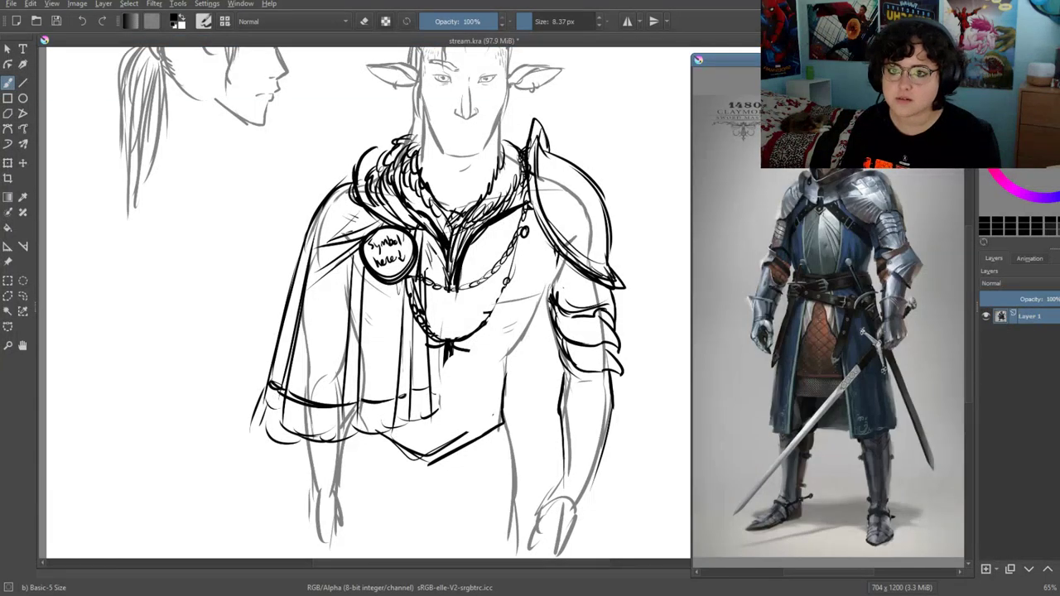
click(563, 274)
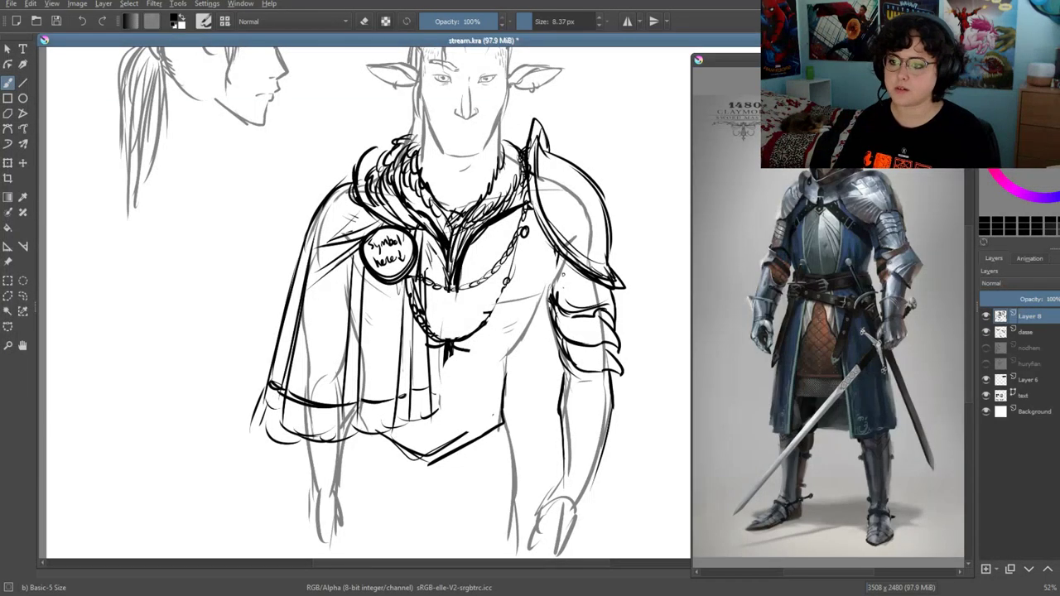
mouse_move(470, 179)
mouse_down()
mouse_move(469, 225)
mouse_move(526, 297)
mouse_move(536, 330)
mouse_move(558, 323)
mouse_move(571, 341)
mouse_move(543, 393)
mouse_up()
scroll(555, 396, down, 2)
Line the right forearm from elbow to wrist and add a wrist cuff
mouse_move(561, 333)
mouse_down()
mouse_move(512, 326)
mouse_move(500, 377)
mouse_up()
drag(502, 320, 490, 339)
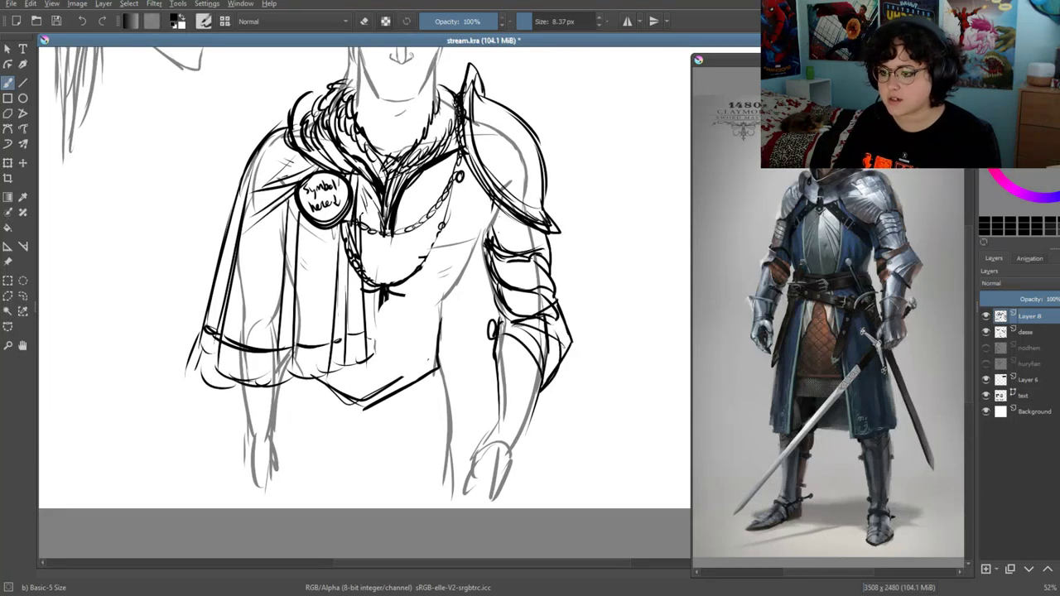
drag(537, 378, 500, 435)
mouse_move(497, 356)
mouse_down()
mouse_move(485, 442)
mouse_move(497, 452)
mouse_up()
mouse_move(481, 449)
mouse_down()
mouse_move(521, 447)
mouse_move(510, 480)
mouse_up()
Draw the cape's lower left edge and its bottom hem
drag(464, 331, 565, 418)
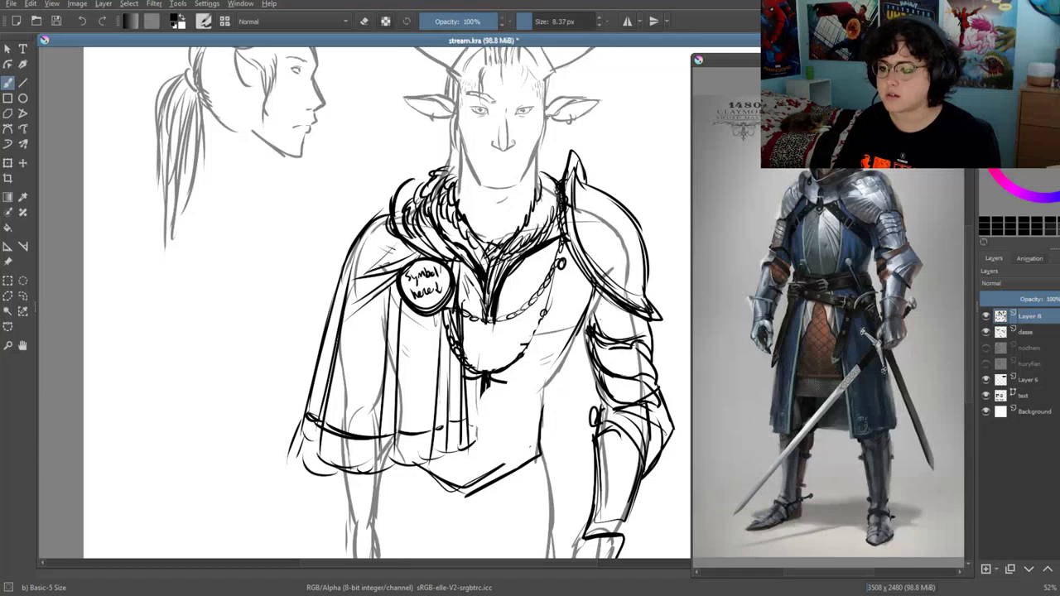
drag(446, 447, 323, 477)
drag(310, 360, 283, 477)
drag(306, 399, 284, 485)
drag(283, 484, 311, 489)
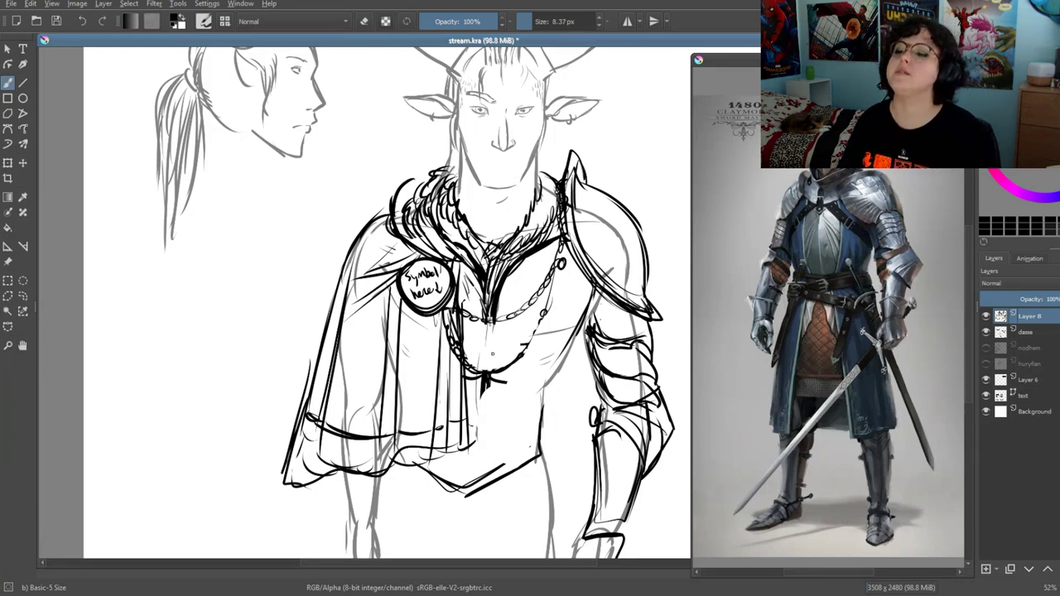
Retrace the chest centre line and outline the right side of the torso
drag(488, 318, 485, 356)
drag(487, 307, 484, 369)
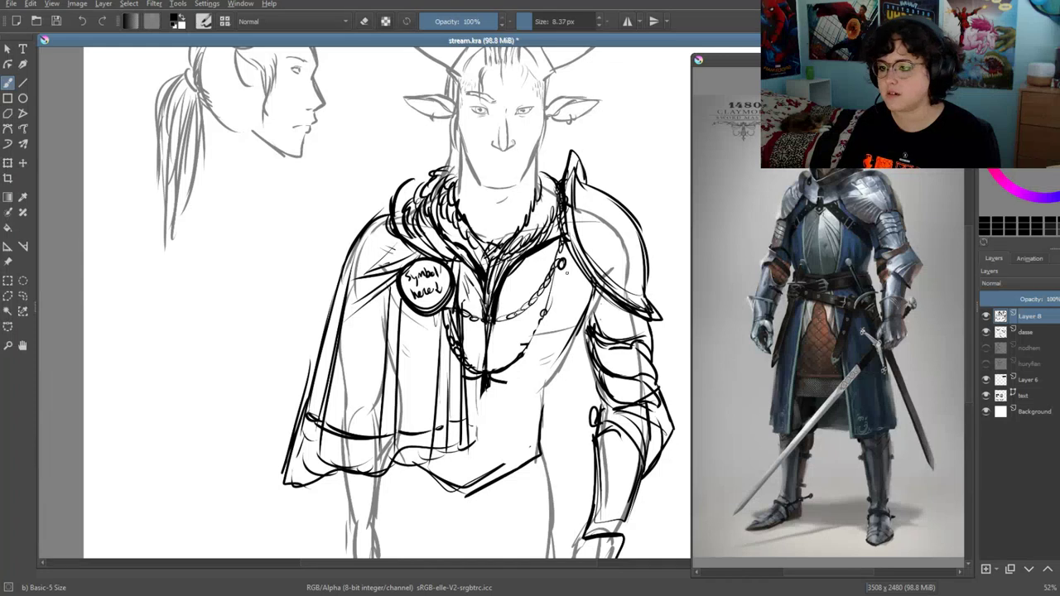
mouse_move(564, 247)
mouse_down()
mouse_move(511, 287)
mouse_move(500, 367)
mouse_up()
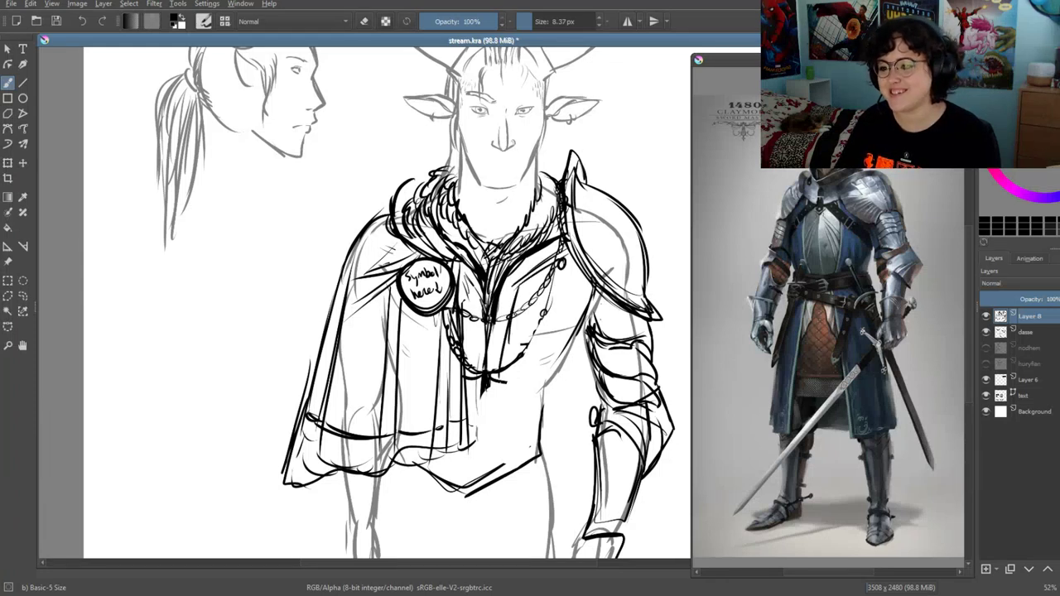
drag(465, 288, 470, 371)
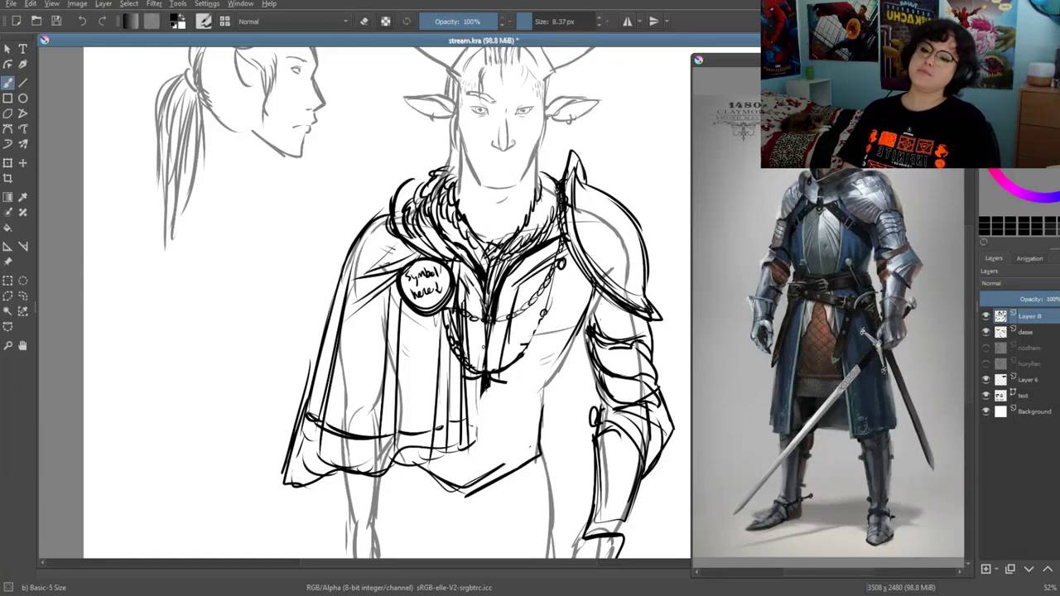
drag(583, 316, 533, 399)
drag(553, 370, 544, 434)
Extend the robe on the lower torso with vertical centre lines and extra strokes
drag(554, 393, 546, 430)
drag(558, 426, 477, 477)
drag(513, 437, 477, 456)
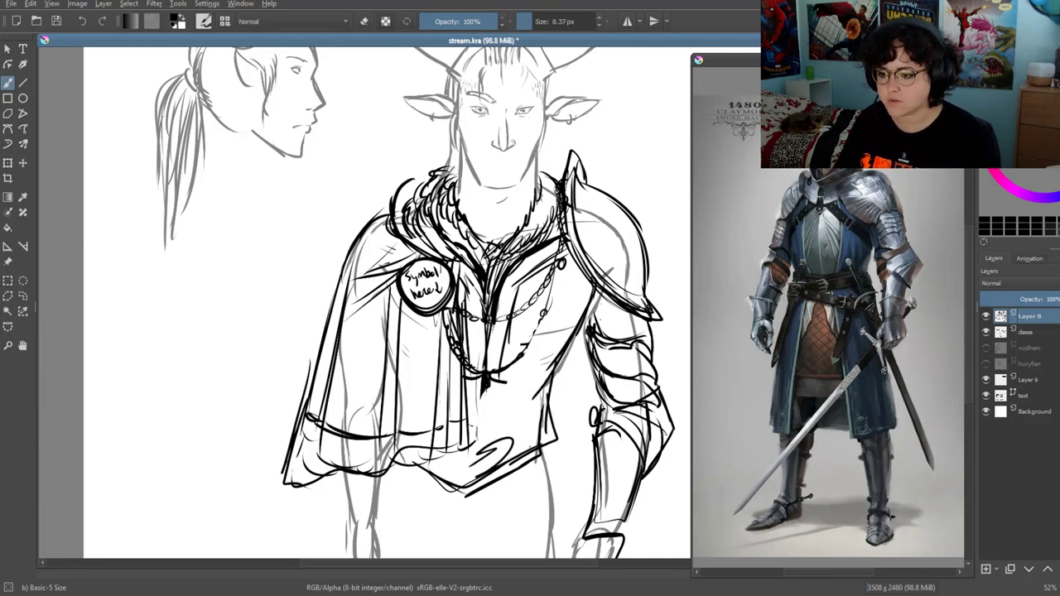
drag(505, 346, 483, 457)
drag(482, 346, 475, 479)
drag(469, 380, 465, 442)
mouse_move(533, 451)
mouse_down()
mouse_move(429, 482)
mouse_move(419, 469)
mouse_up()
drag(373, 331, 342, 228)
mouse_move(521, 341)
mouse_down()
mouse_move(523, 358)
mouse_move(442, 399)
mouse_up()
Draw the waist band across the robe bottom and extend the robe's right edge
mouse_move(495, 369)
mouse_down()
mouse_move(394, 412)
mouse_move(355, 397)
mouse_up()
mouse_move(354, 398)
mouse_down()
mouse_move(423, 409)
mouse_move(398, 406)
mouse_up()
drag(460, 370, 416, 396)
drag(361, 359, 359, 409)
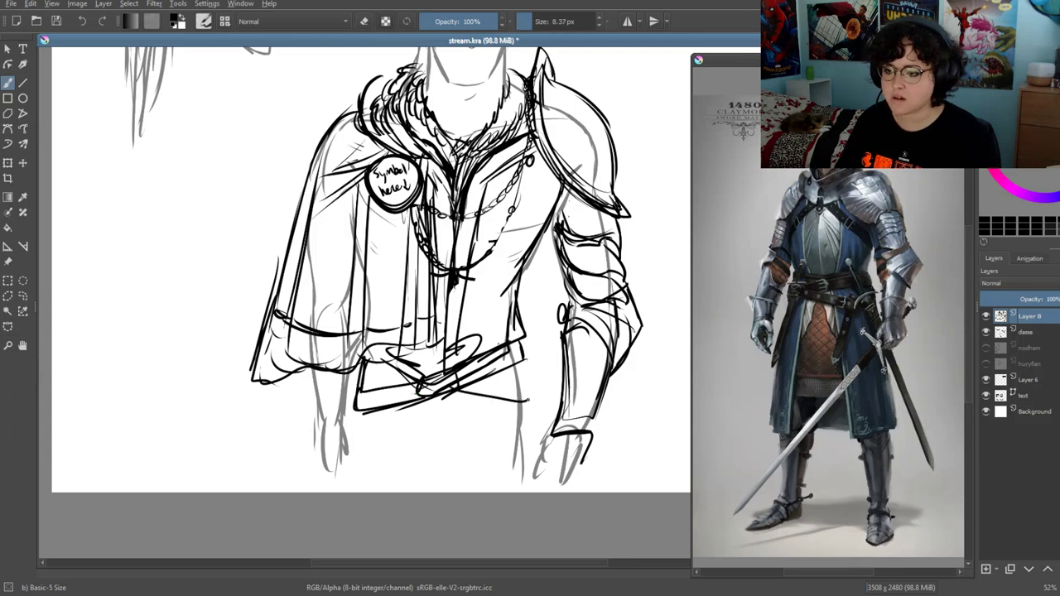
drag(457, 391, 530, 402)
drag(497, 399, 534, 416)
drag(465, 414, 533, 404)
mouse_move(520, 348)
mouse_down()
mouse_move(527, 447)
mouse_move(518, 401)
mouse_up()
drag(528, 424, 533, 462)
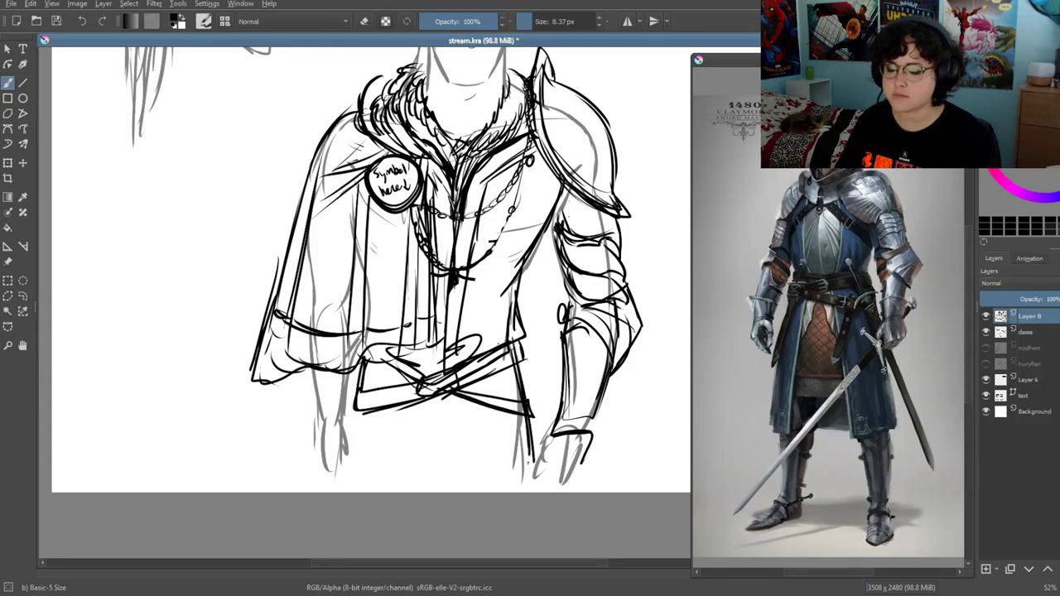
Darken the left leg lines down the thigh and hide the floating reference image
drag(356, 369, 334, 478)
scroll(347, 414, down, 2)
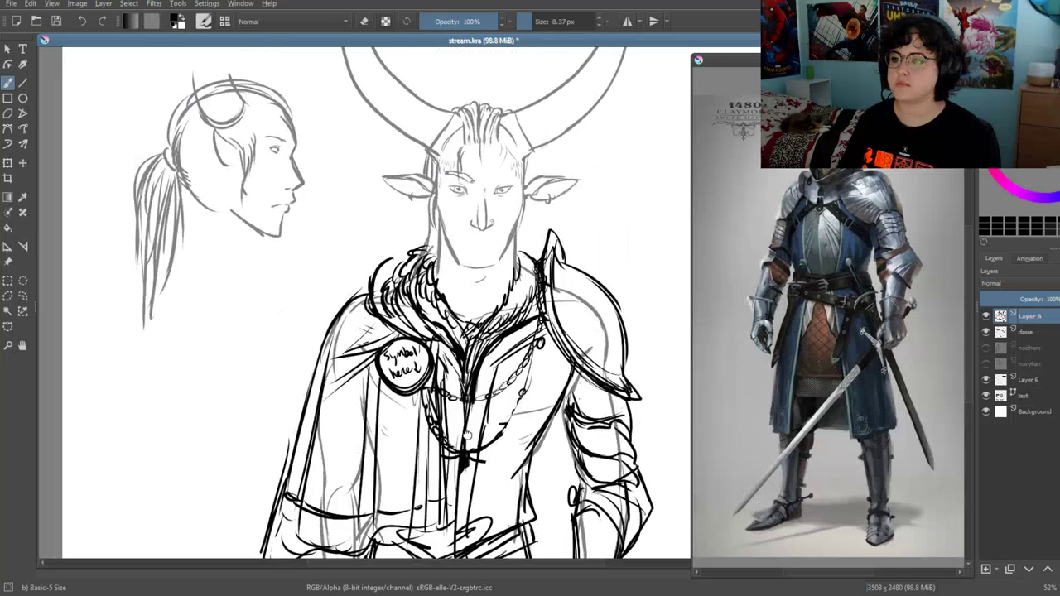
scroll(347, 414, up, 3)
drag(303, 385, 305, 433)
drag(300, 388, 308, 453)
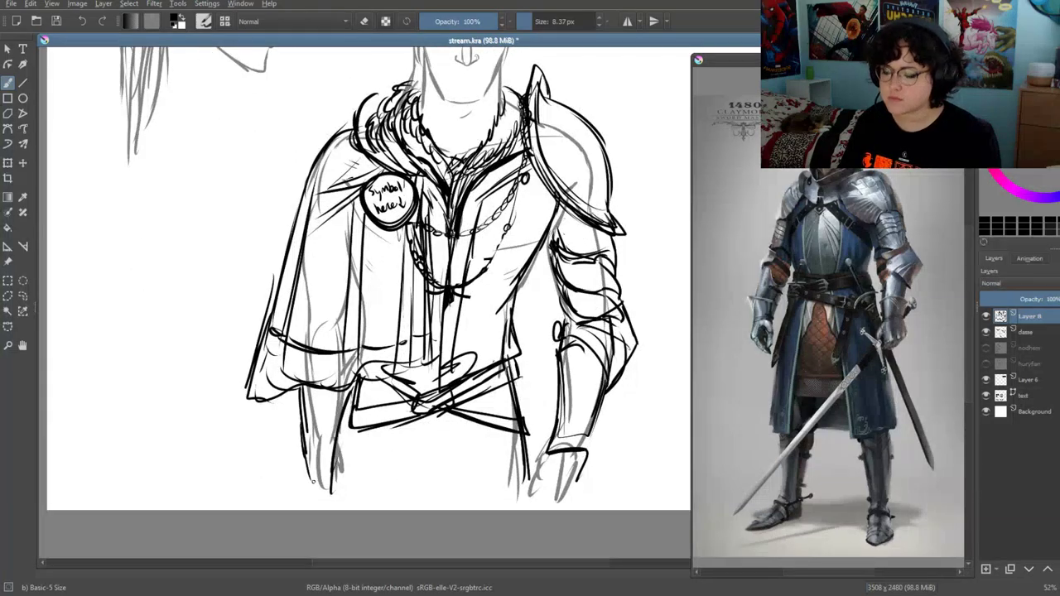
scroll(313, 480, up, 3)
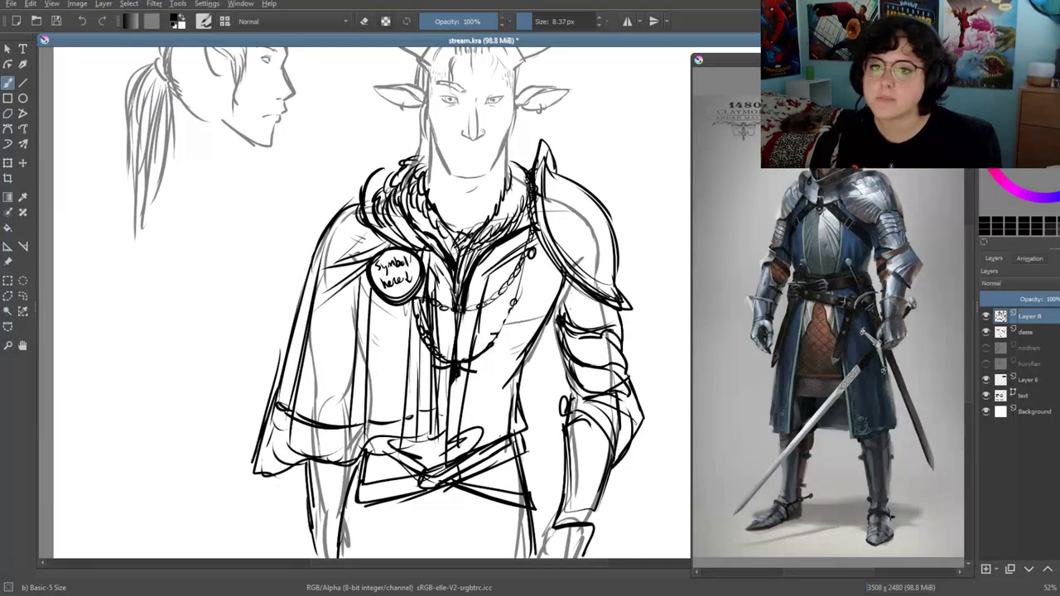
click(5, 308)
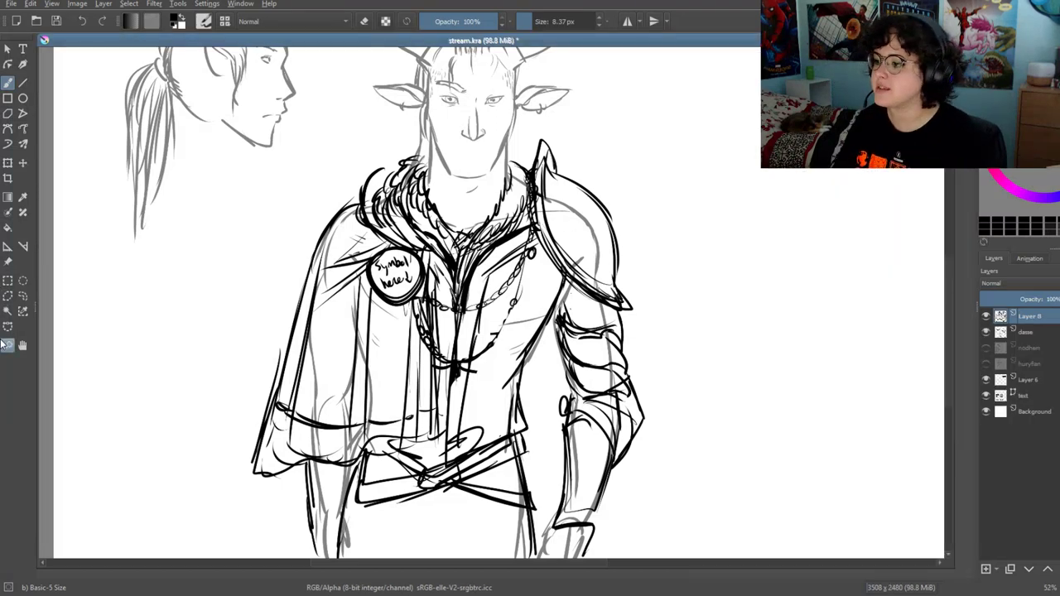
click(7, 344)
alt+click(546, 305)
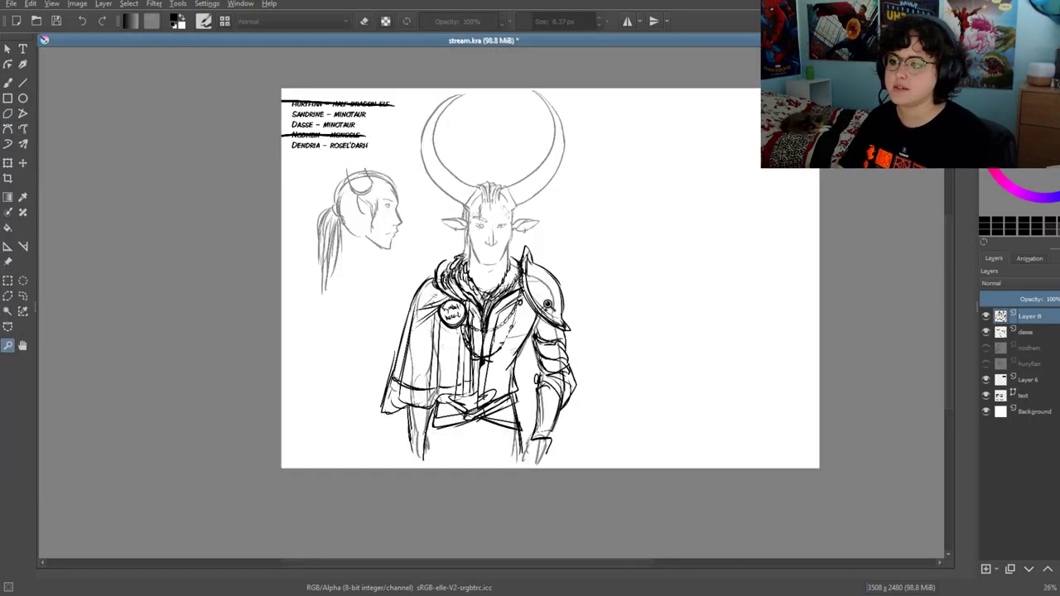
key(b)
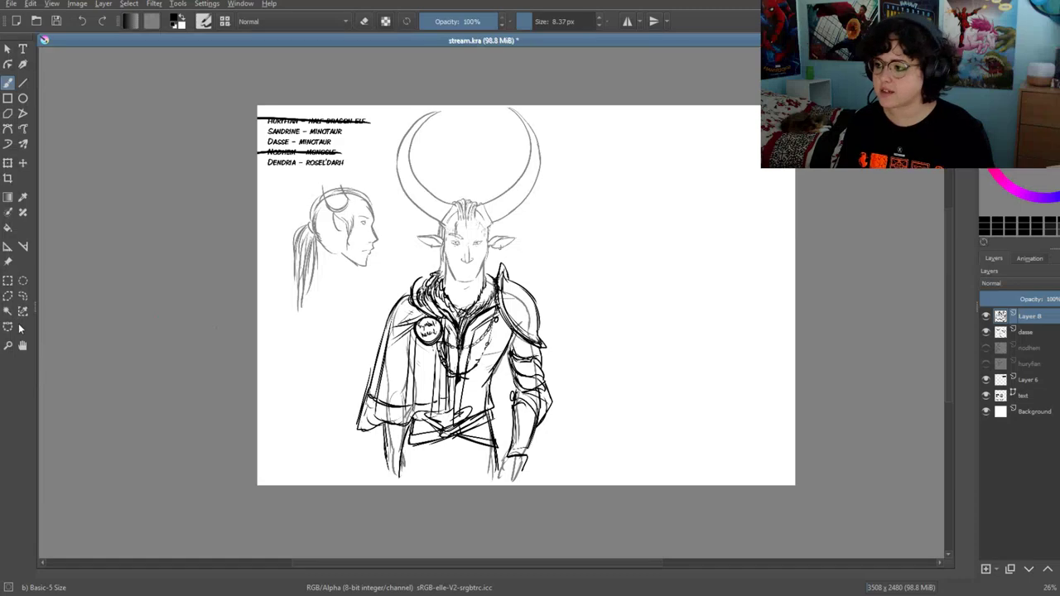
click(8, 345)
drag(463, 327, 477, 375)
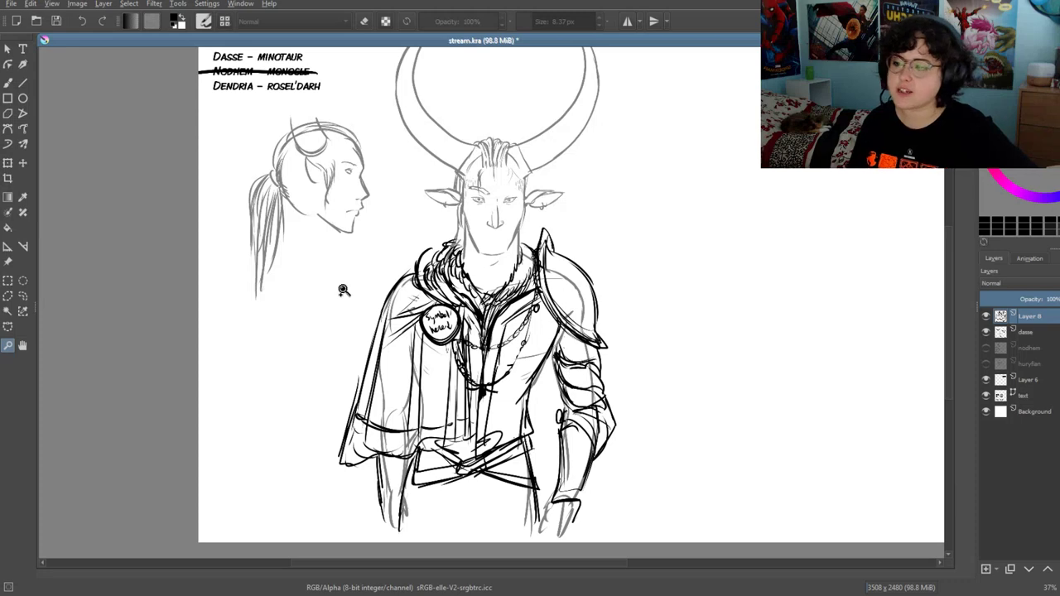
scroll(549, 212, up, 3)
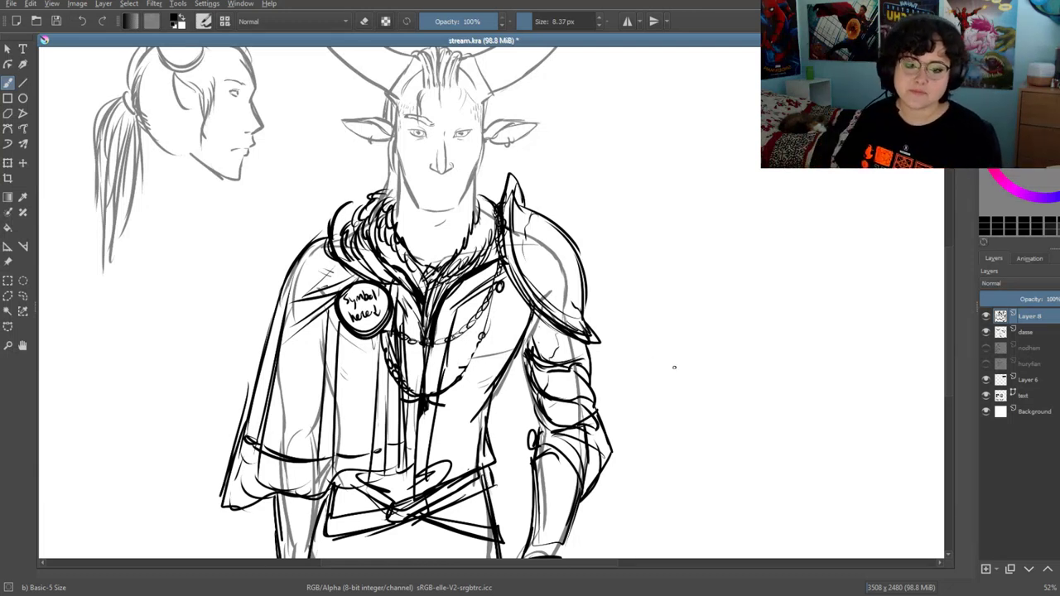
Shift the figure and add lines down the right arm from the pauldron toward the elbow
mouse_move(679, 379)
mouse_down()
mouse_move(635, 422)
mouse_move(611, 384)
mouse_up()
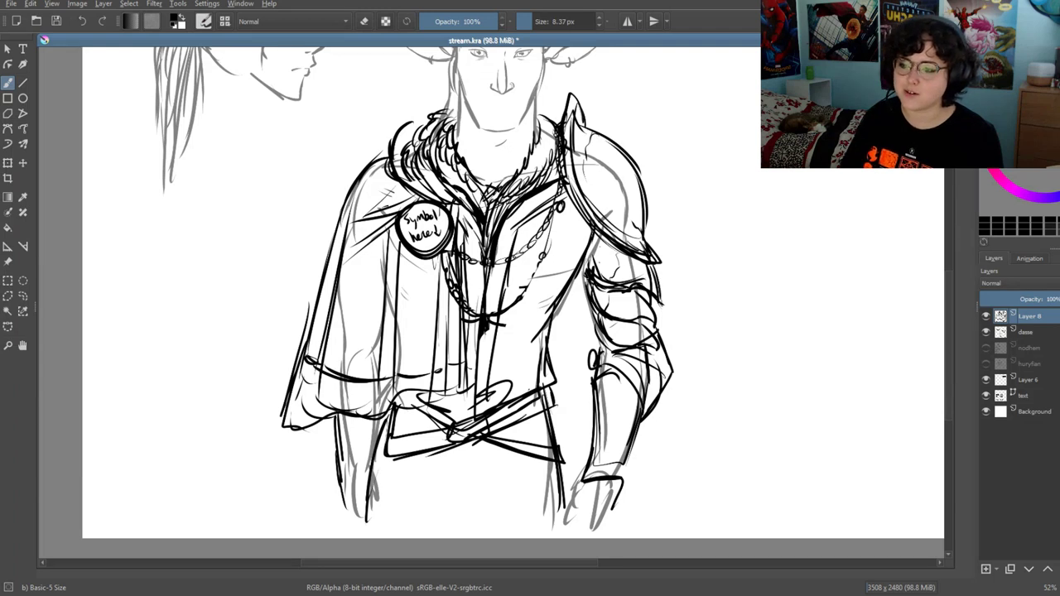
drag(581, 281, 595, 320)
mouse_move(588, 303)
mouse_down()
mouse_move(608, 322)
mouse_move(598, 343)
mouse_up()
drag(603, 345, 623, 351)
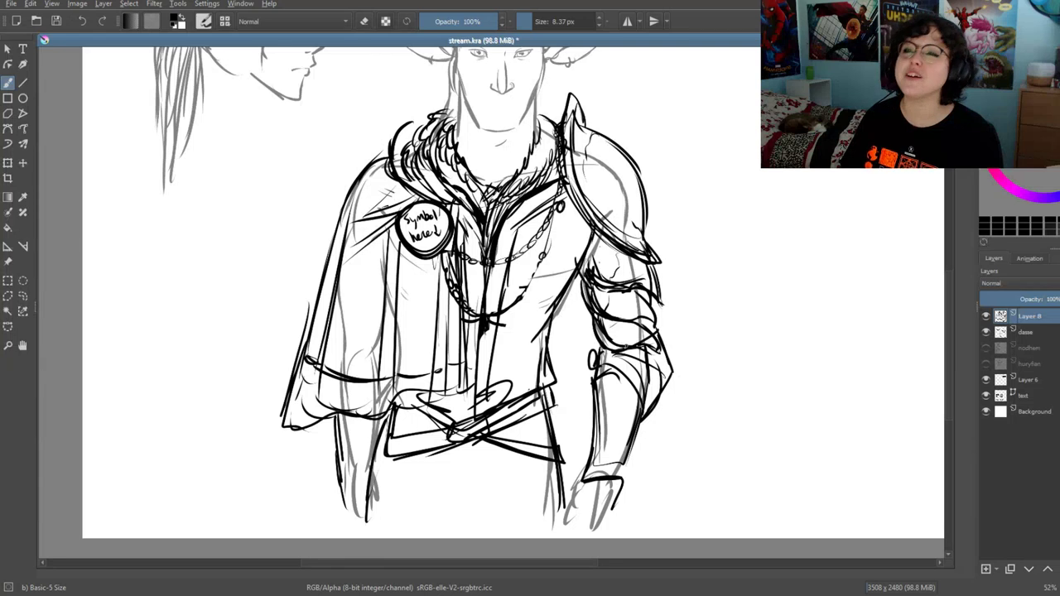
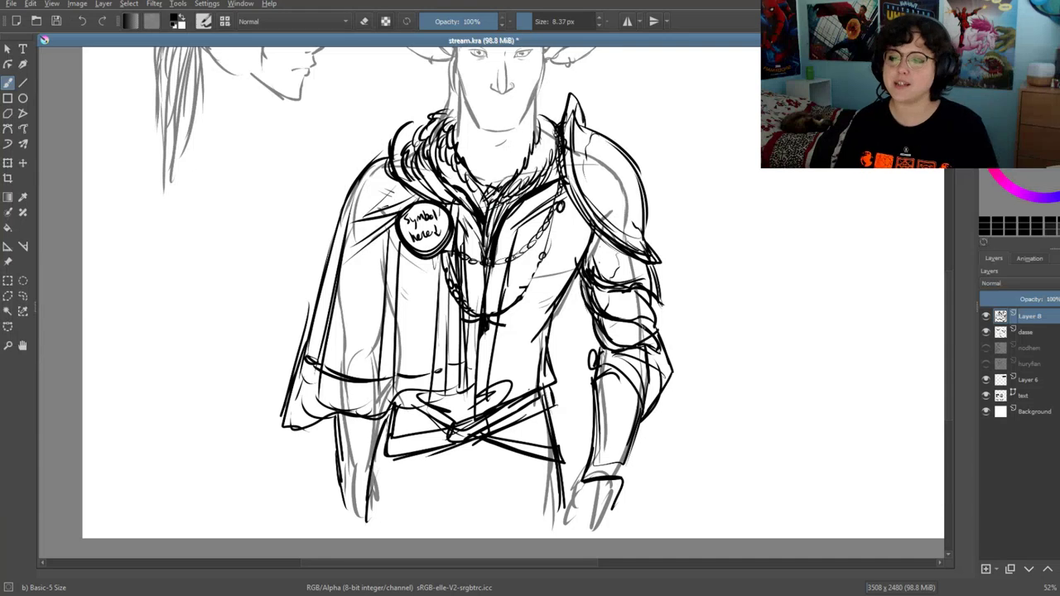
Ink bold dark lines over the armored forearm, lower left cape and left leg
drag(617, 441, 610, 371)
mouse_move(589, 333)
mouse_down()
mouse_move(584, 397)
mouse_move(612, 475)
mouse_move(554, 505)
mouse_up()
mouse_move(363, 404)
mouse_down()
mouse_move(365, 452)
mouse_move(339, 469)
mouse_up()
drag(322, 399, 343, 513)
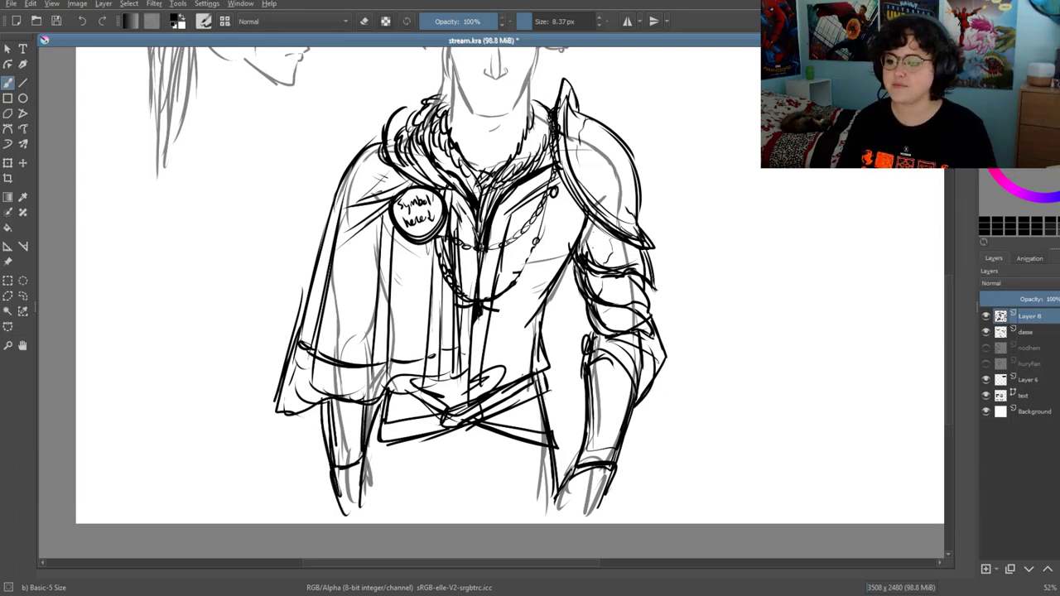
drag(374, 422, 358, 504)
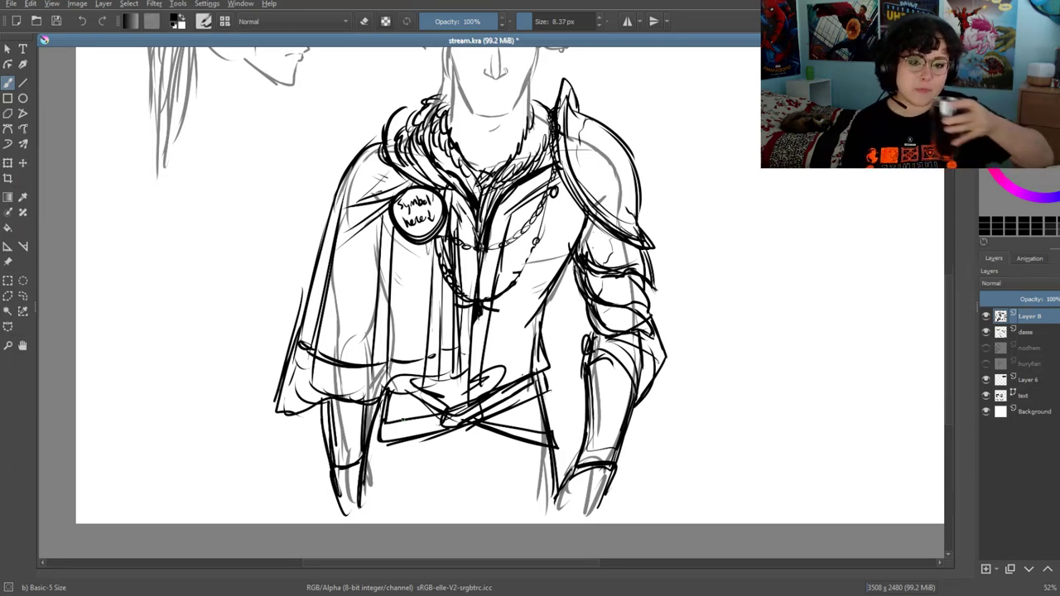
Add a line along the right side of the minotaur's face
scroll(509, 302, up, 5)
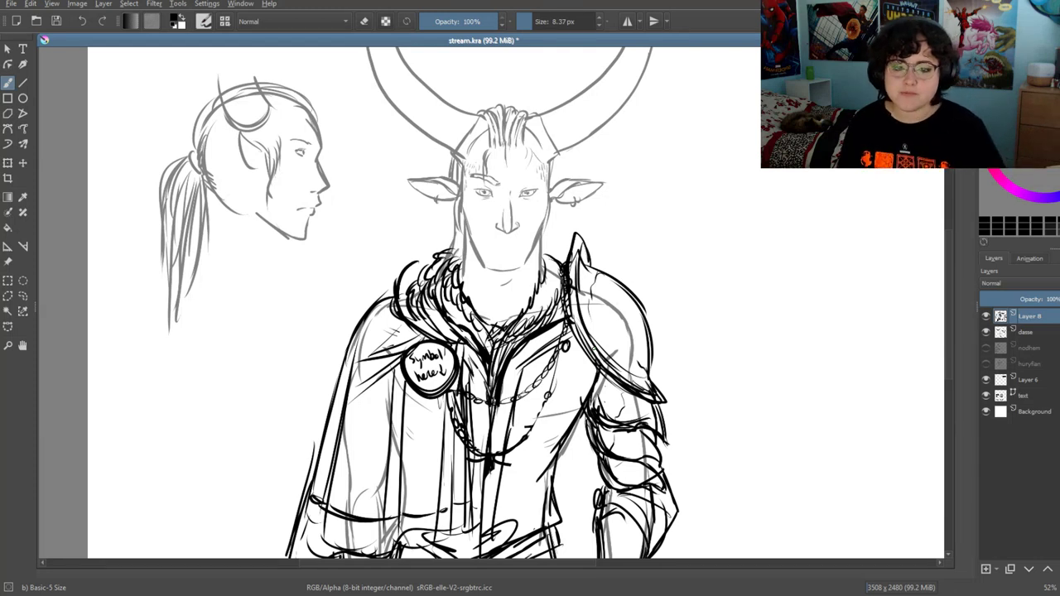
drag(414, 331, 465, 348)
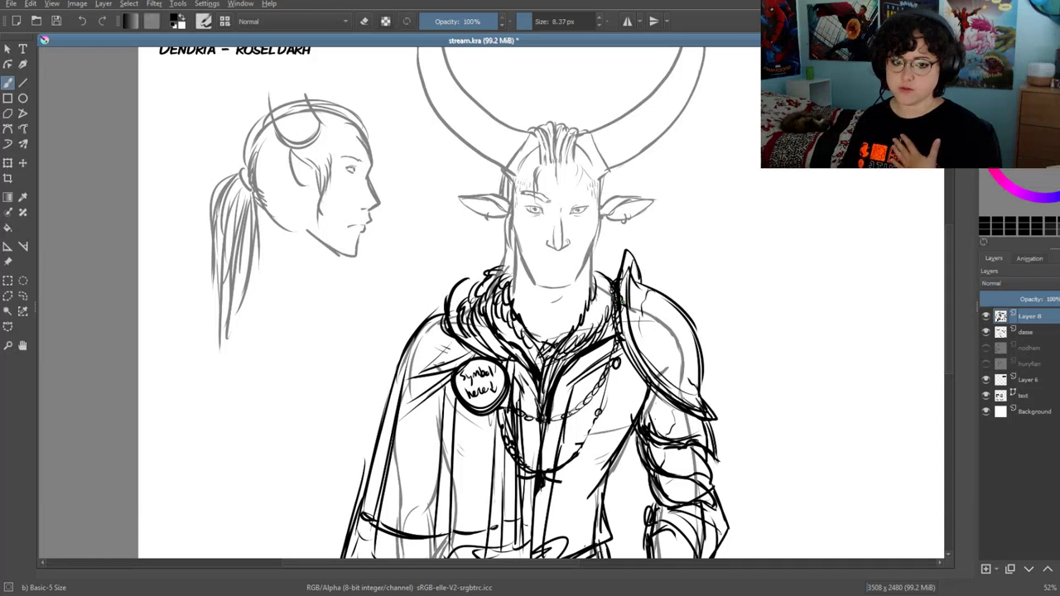
scroll(571, 222, down, 1)
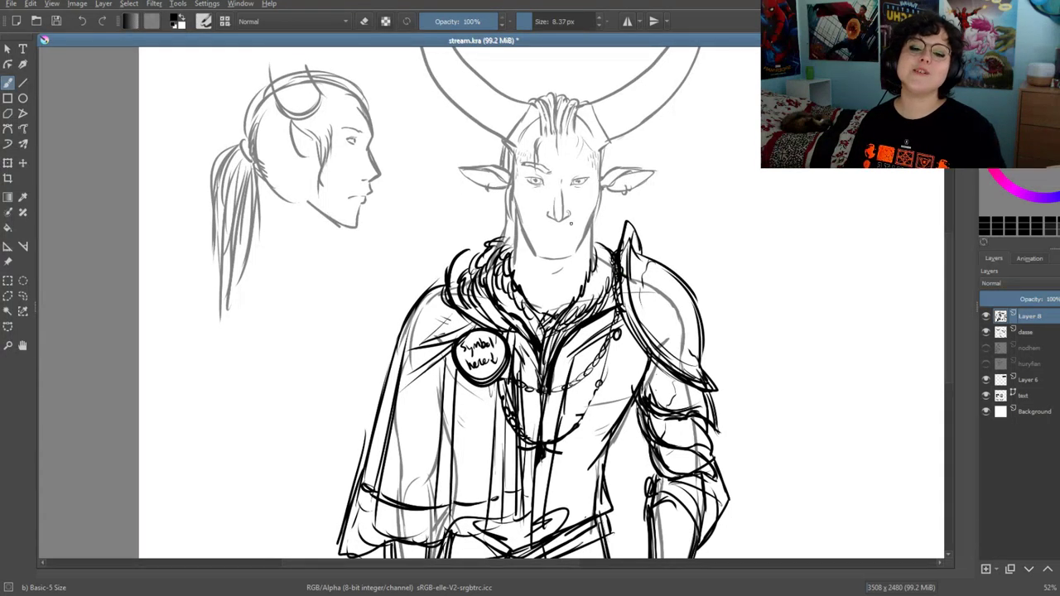
scroll(570, 222, up, 2)
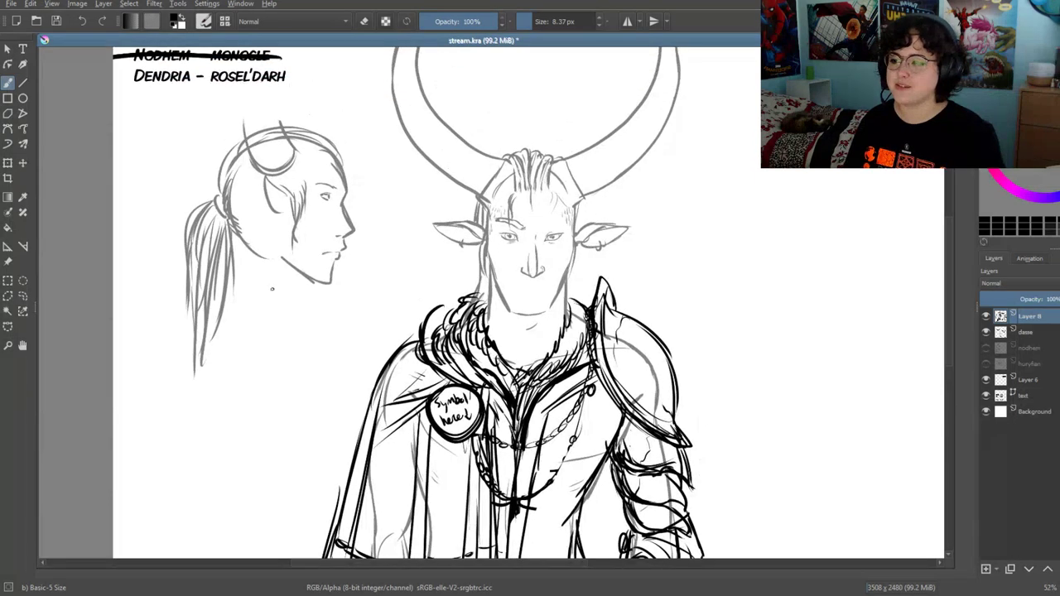
scroll(637, 174, up, 1)
scroll(637, 174, up, 1)
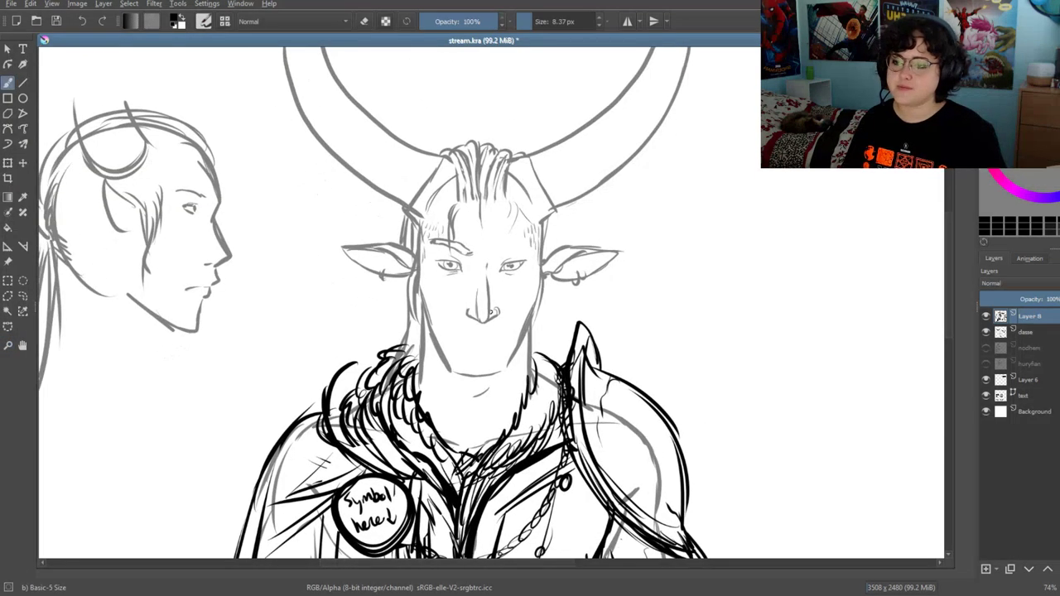
drag(543, 250, 539, 278)
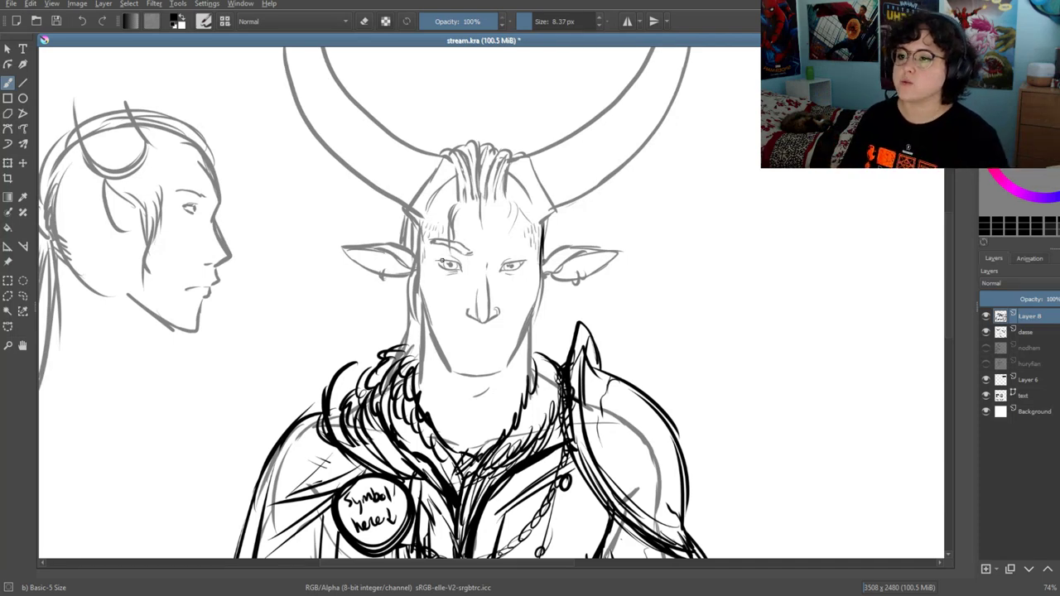
drag(537, 326, 558, 404)
drag(446, 306, 466, 268)
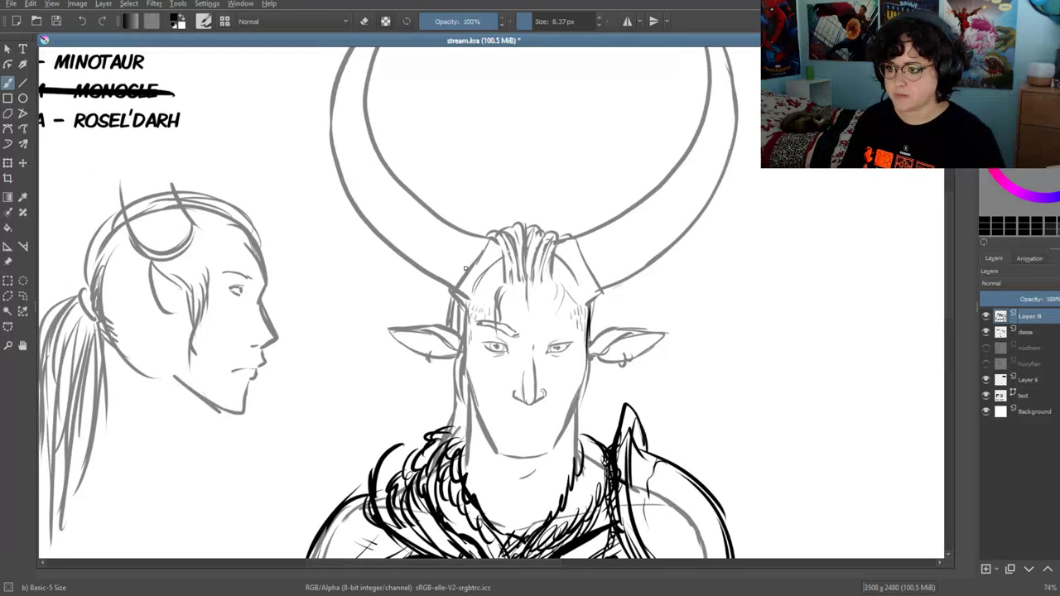
Add a thick crescent ornament and crossed bands to the left horn, and a hooked ring on the right
drag(428, 215, 399, 246)
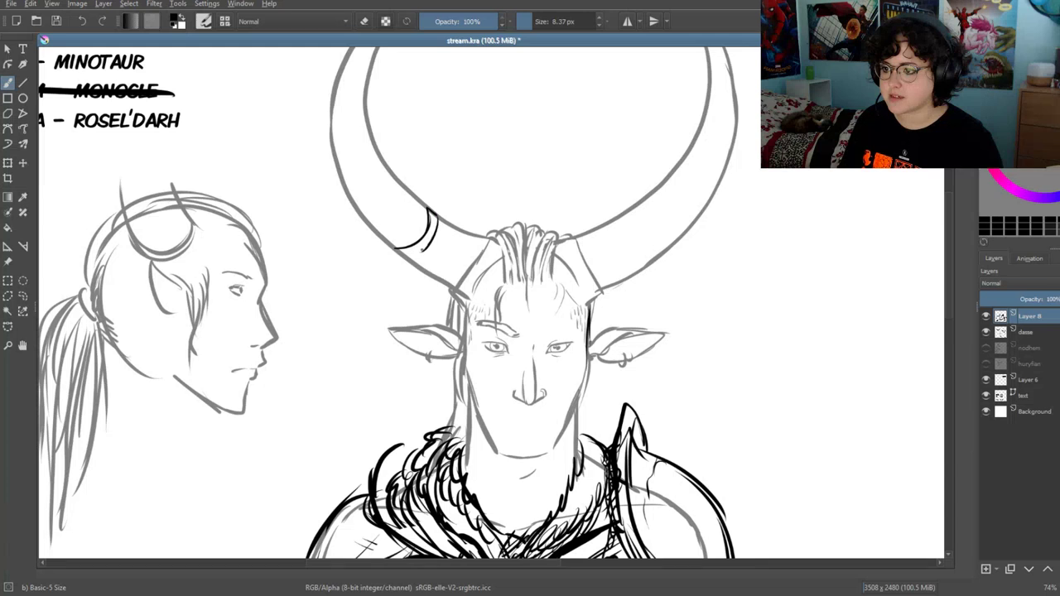
drag(432, 219, 429, 246)
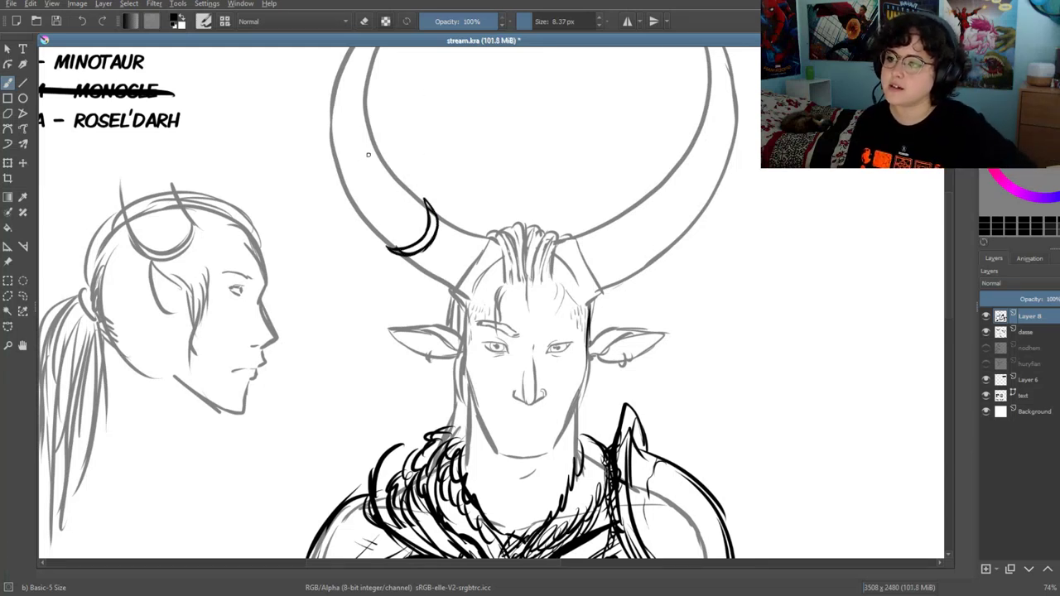
mouse_move(367, 136)
mouse_down()
mouse_move(351, 184)
mouse_move(379, 170)
mouse_move(346, 189)
mouse_up()
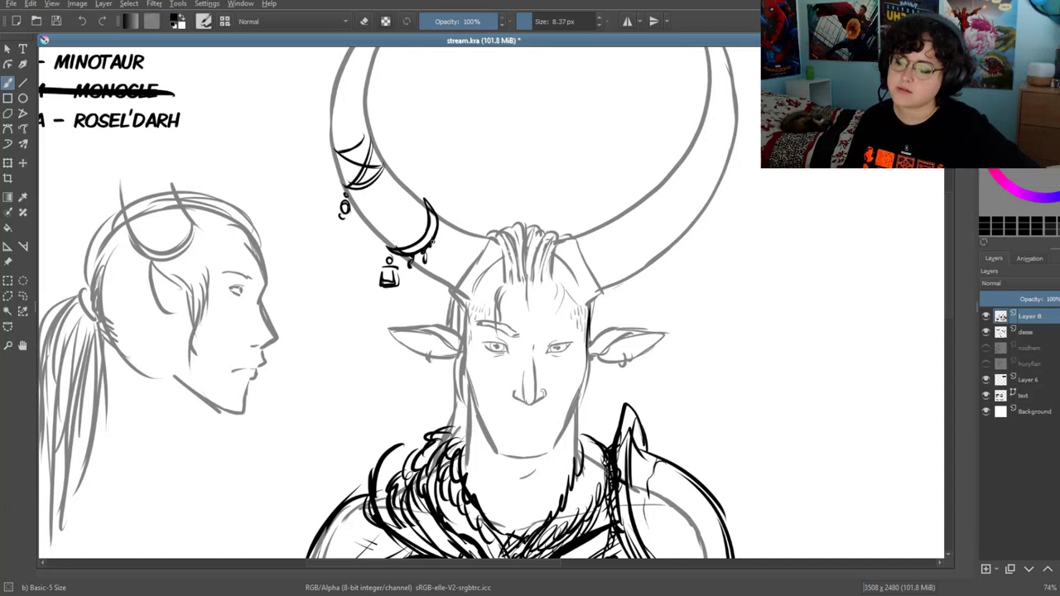
scroll(497, 220, up, 1)
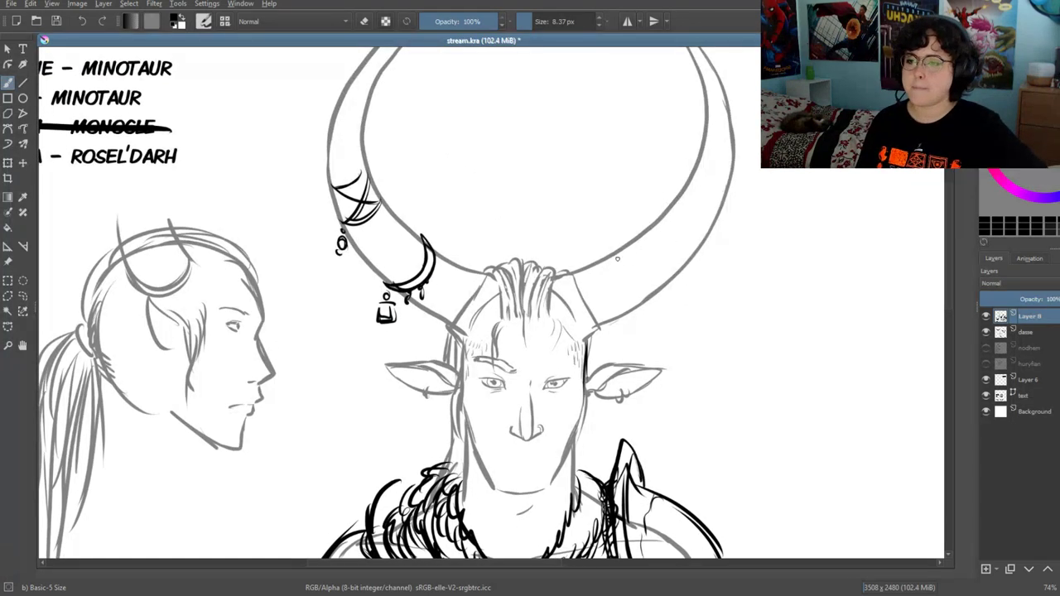
drag(615, 250, 618, 285)
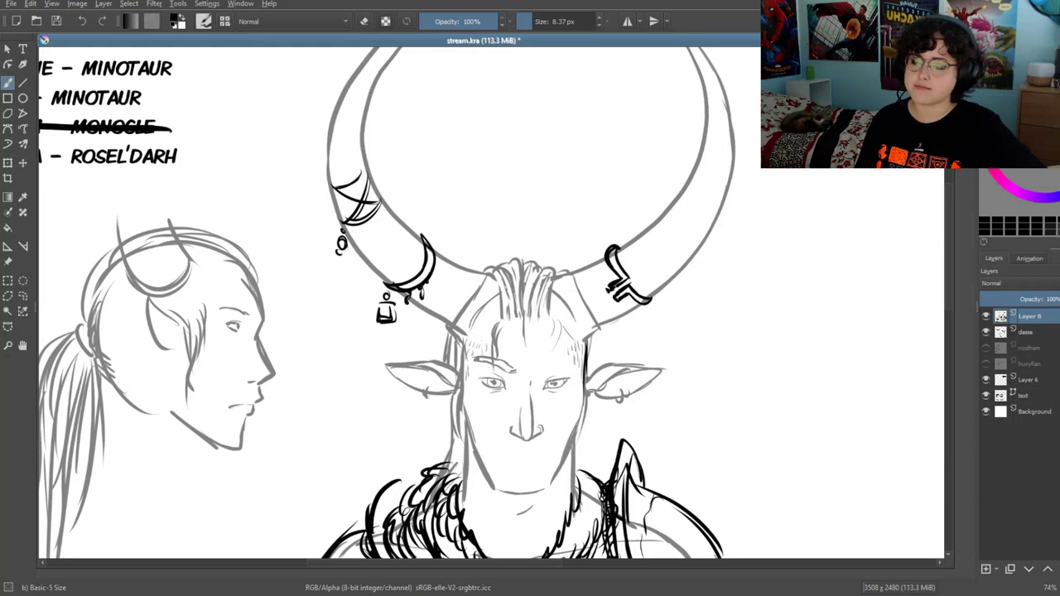
Draw a dark ringed band around the right horn and zoom out to the whole minotaur
key(e)
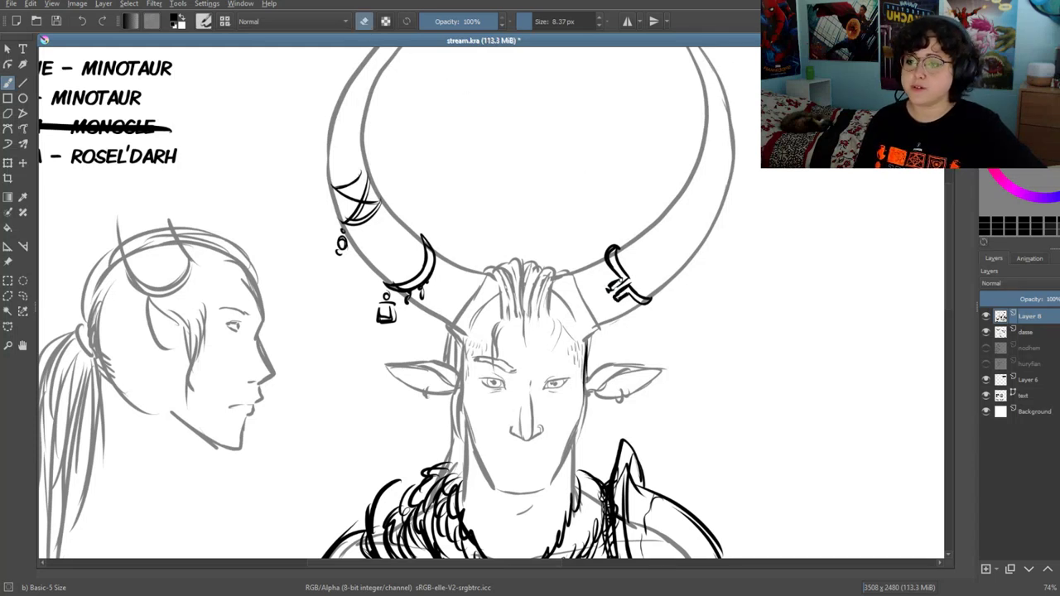
key(e)
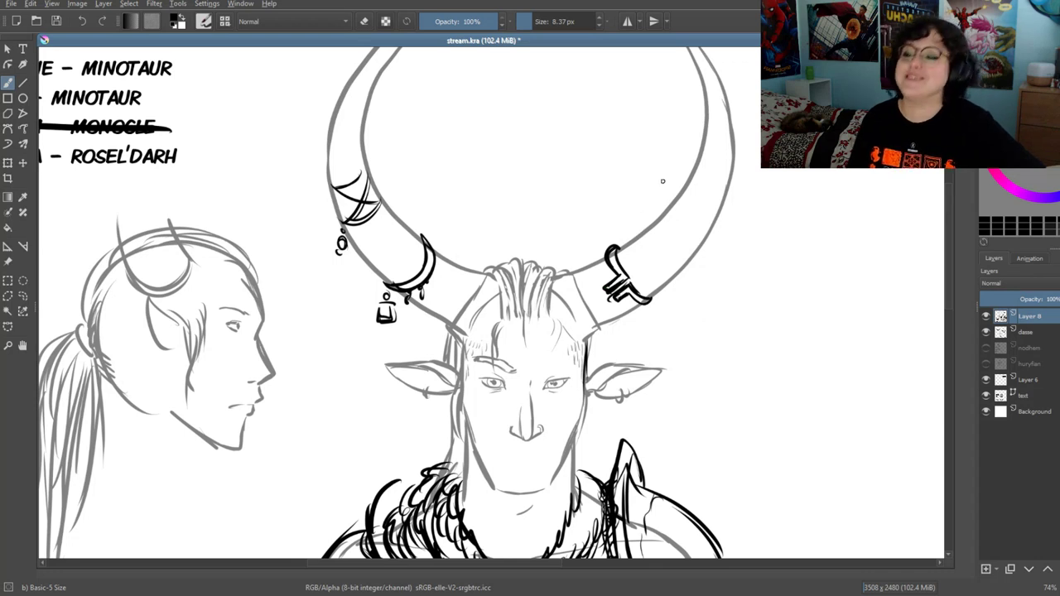
drag(708, 189, 671, 189)
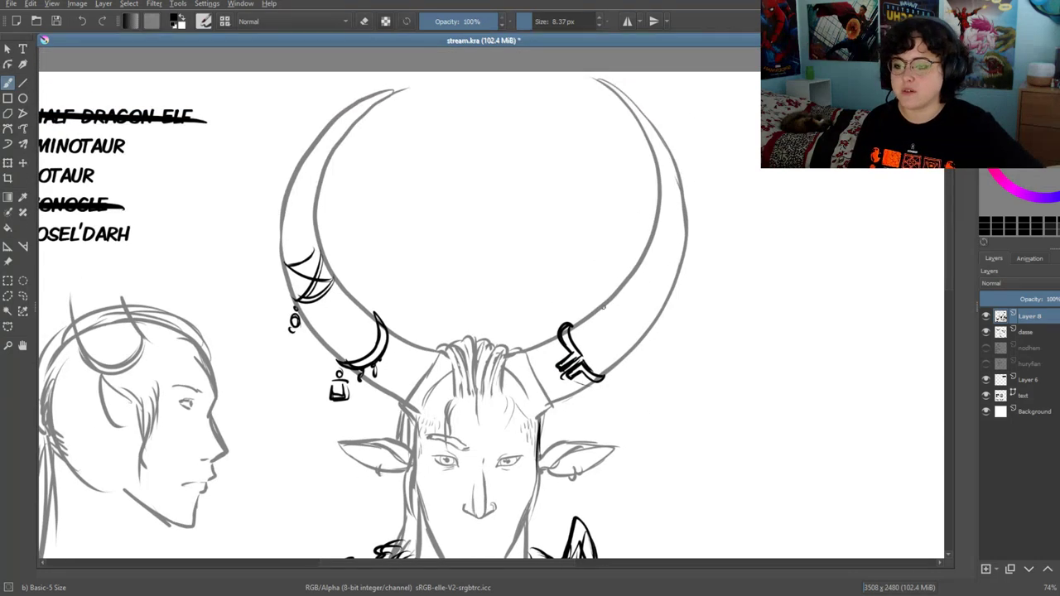
mouse_move(586, 316)
mouse_down()
mouse_move(593, 356)
mouse_move(614, 361)
mouse_up()
drag(587, 321, 595, 339)
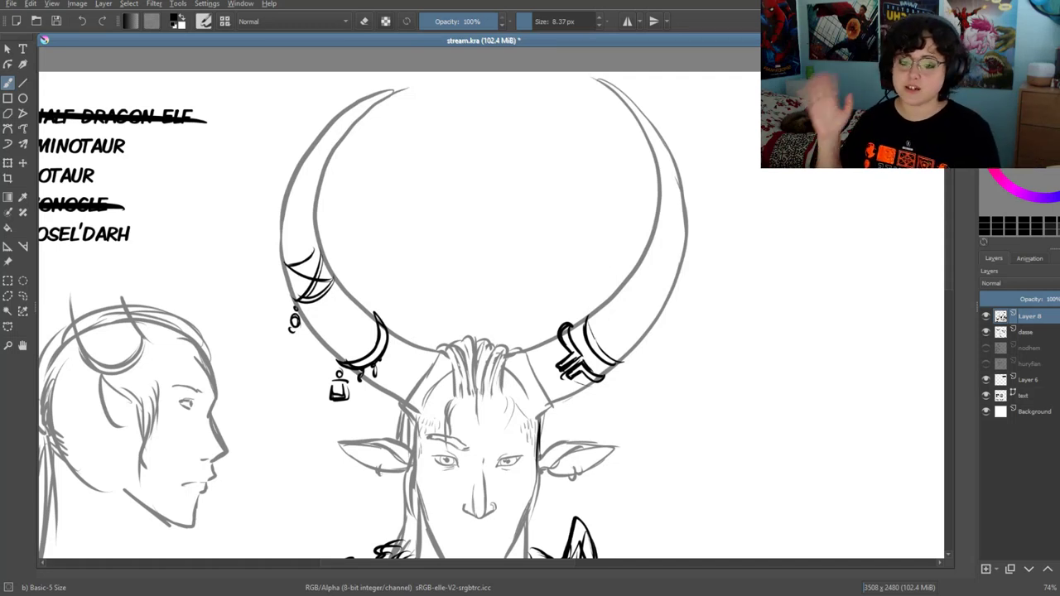
key(minus)
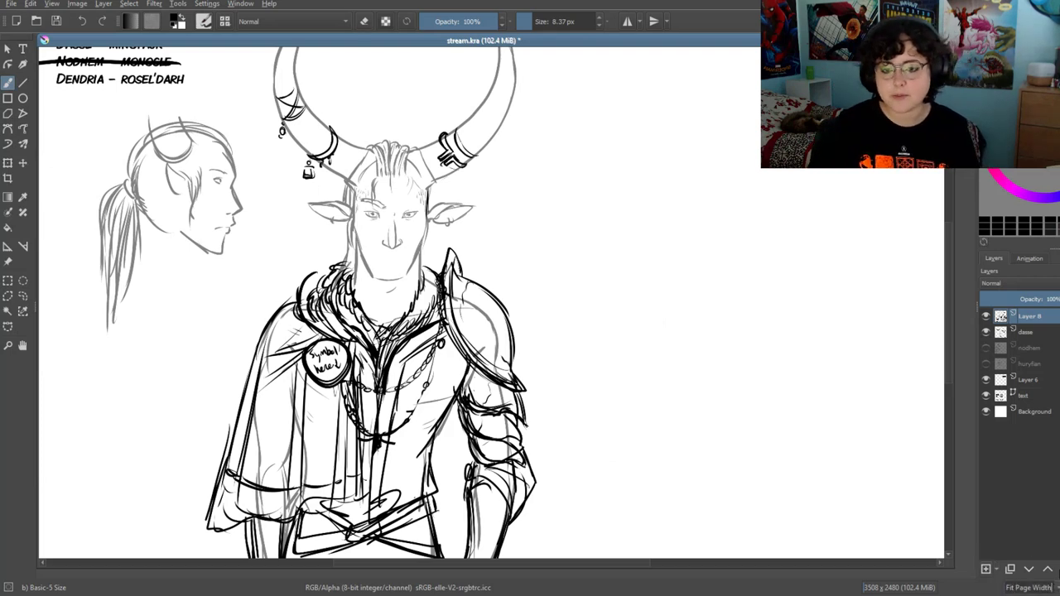
Show the hidden nodhem and hurfian sketches, moving the armored figure up-right and the dragon down
key(2)
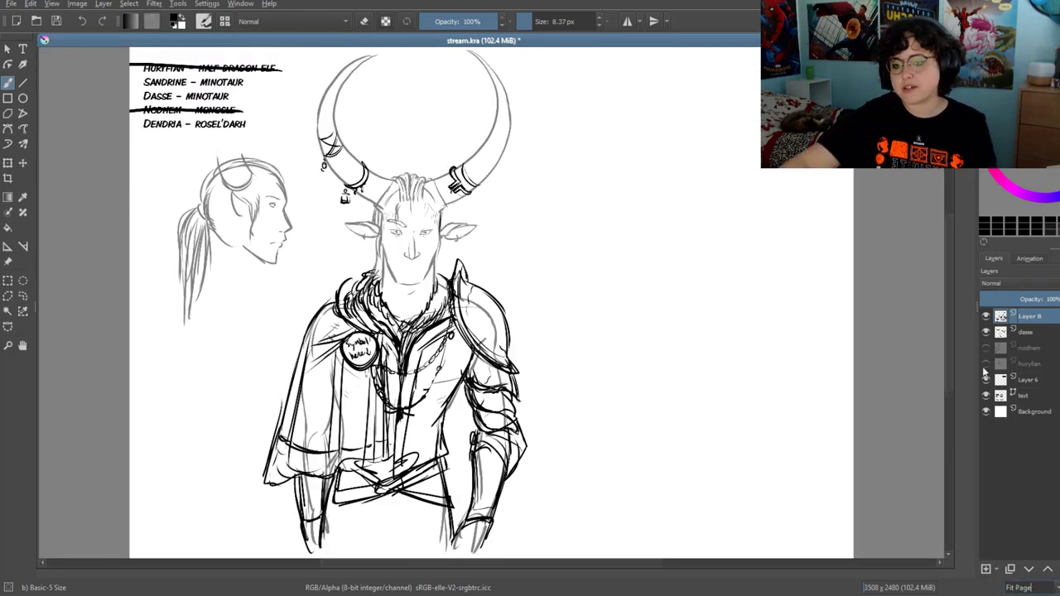
drag(985, 348, 985, 363)
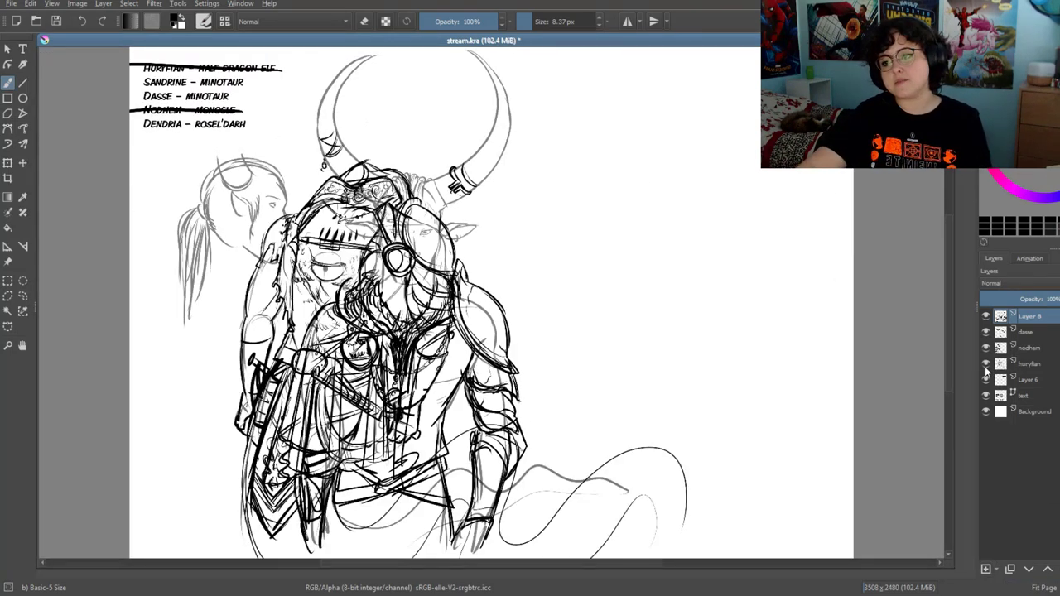
click(1026, 348)
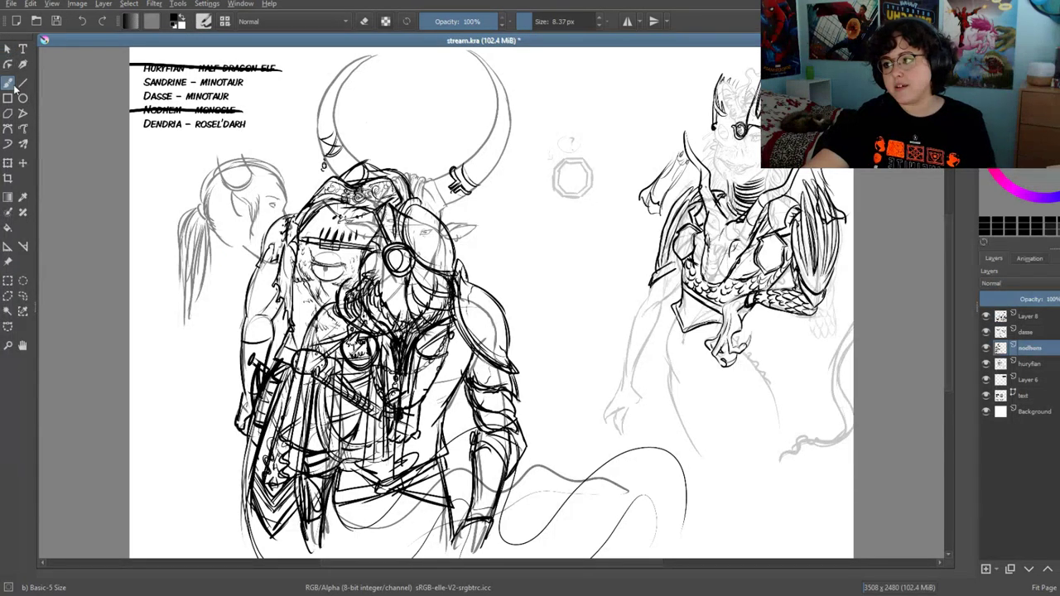
click(7, 164)
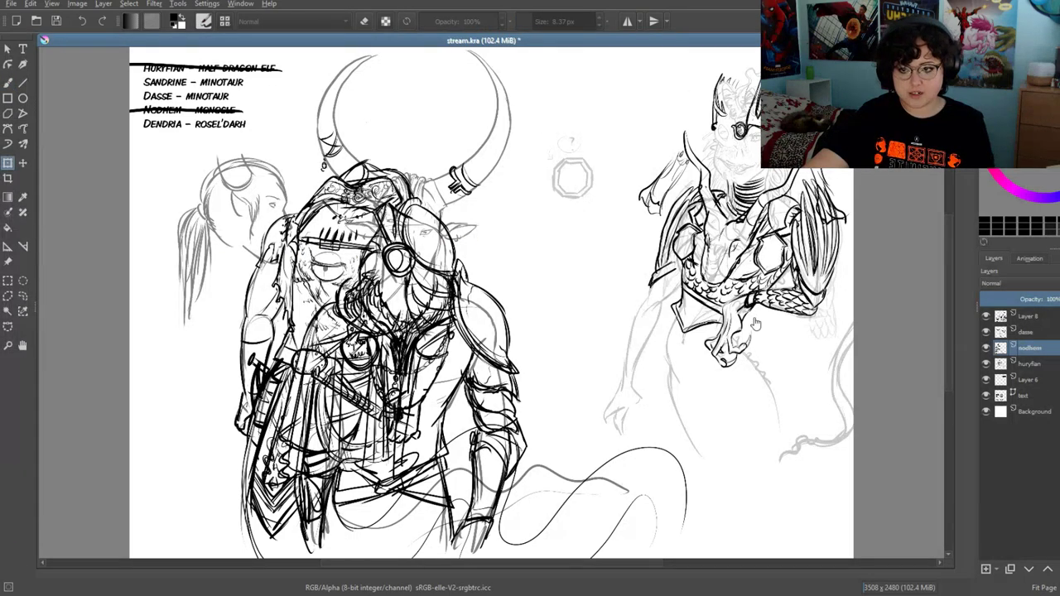
drag(554, 279, 678, 180)
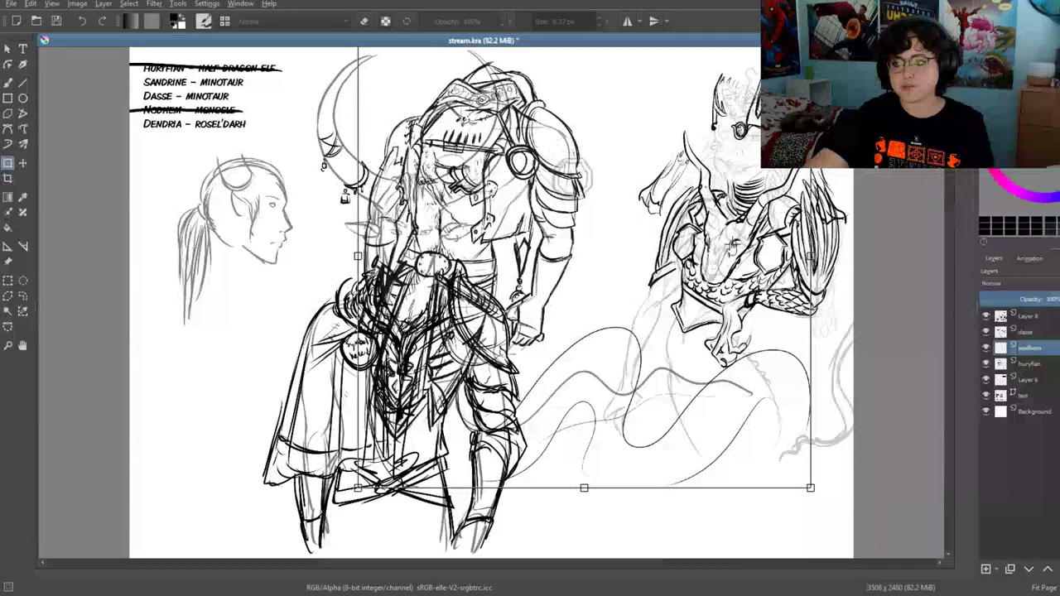
drag(620, 231, 727, 213)
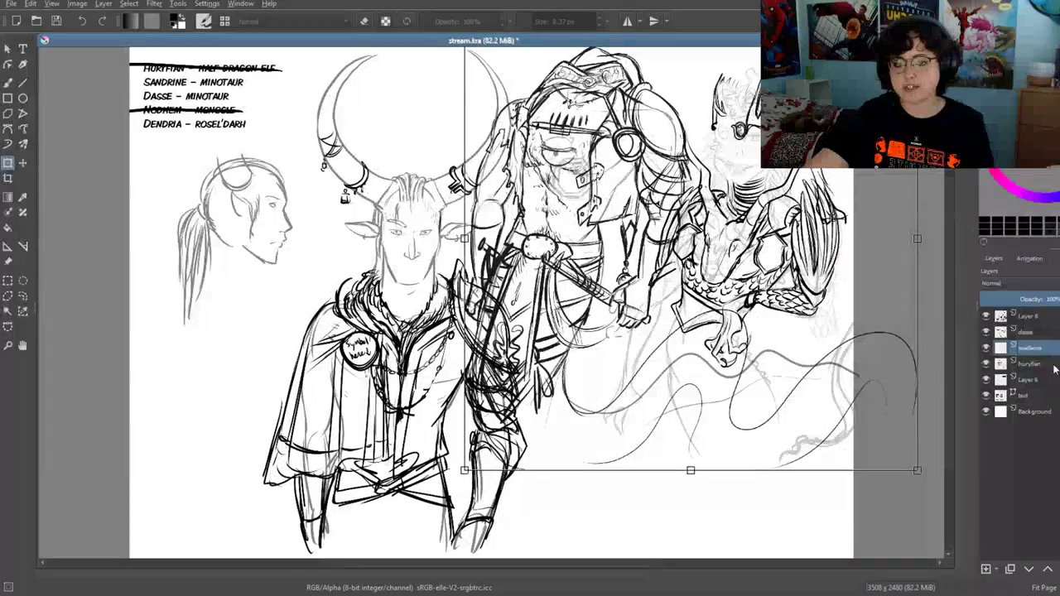
click(1029, 364)
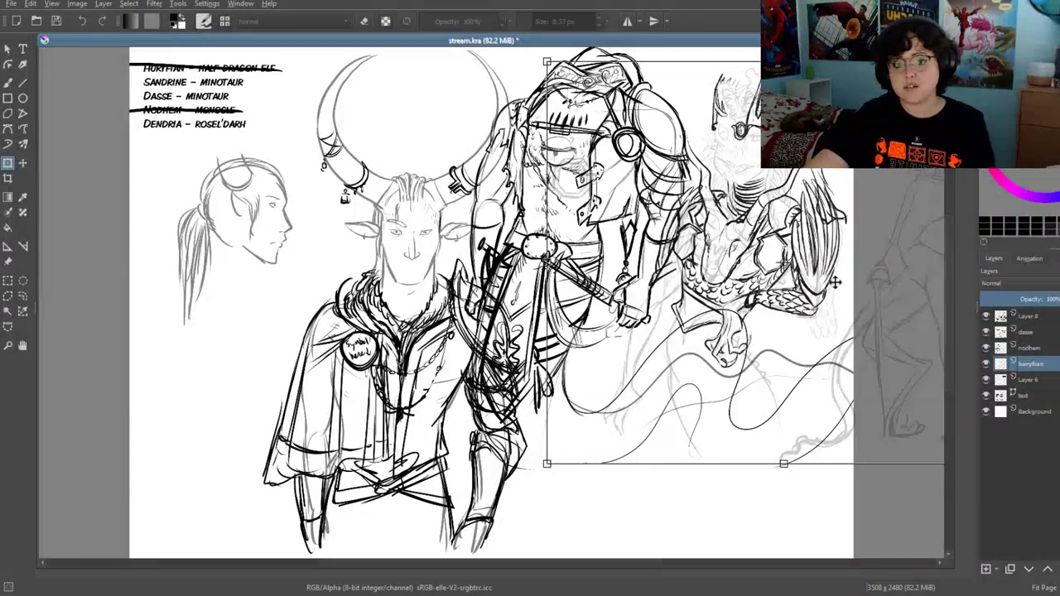
mouse_move(702, 221)
mouse_down()
mouse_move(705, 318)
mouse_move(721, 279)
mouse_up()
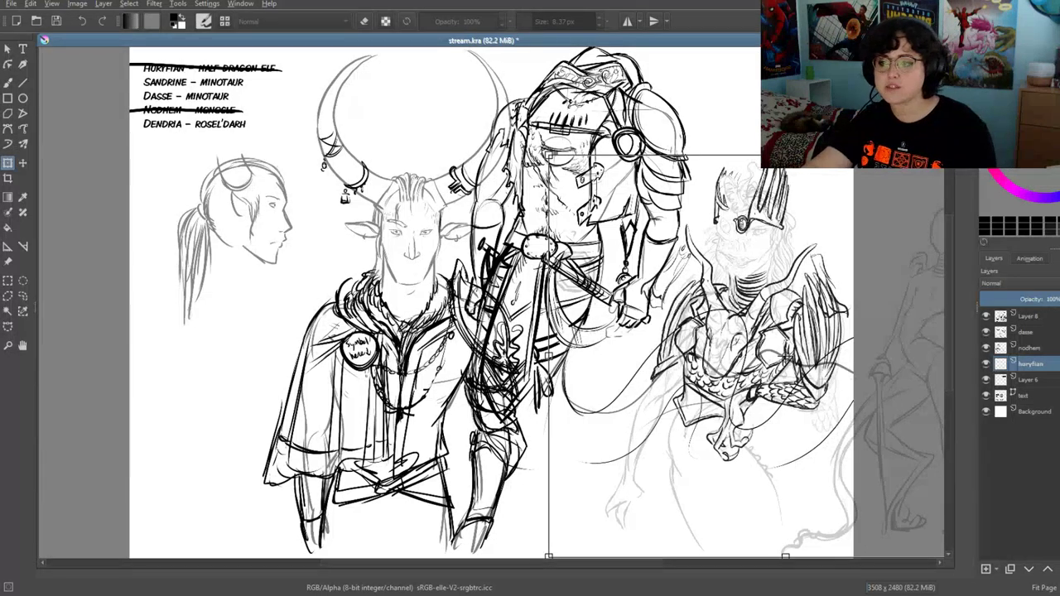
Merge Layer 8 into the dasse layer and move the minotaur left, clear of the armored figure
click(1027, 331)
drag(406, 382, 351, 380)
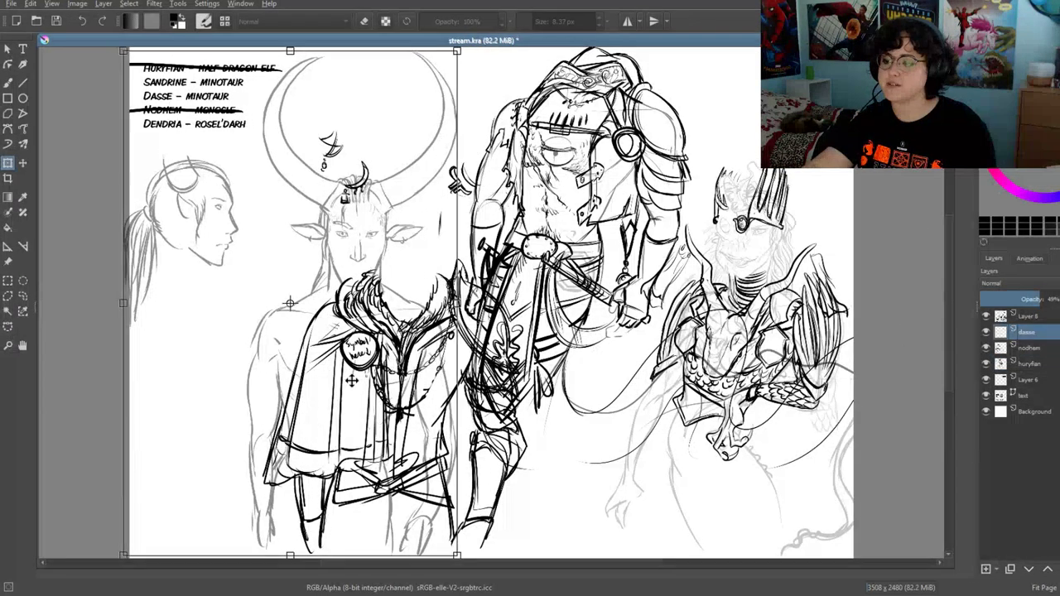
key(ctrl+z)
key(ctrl+e)
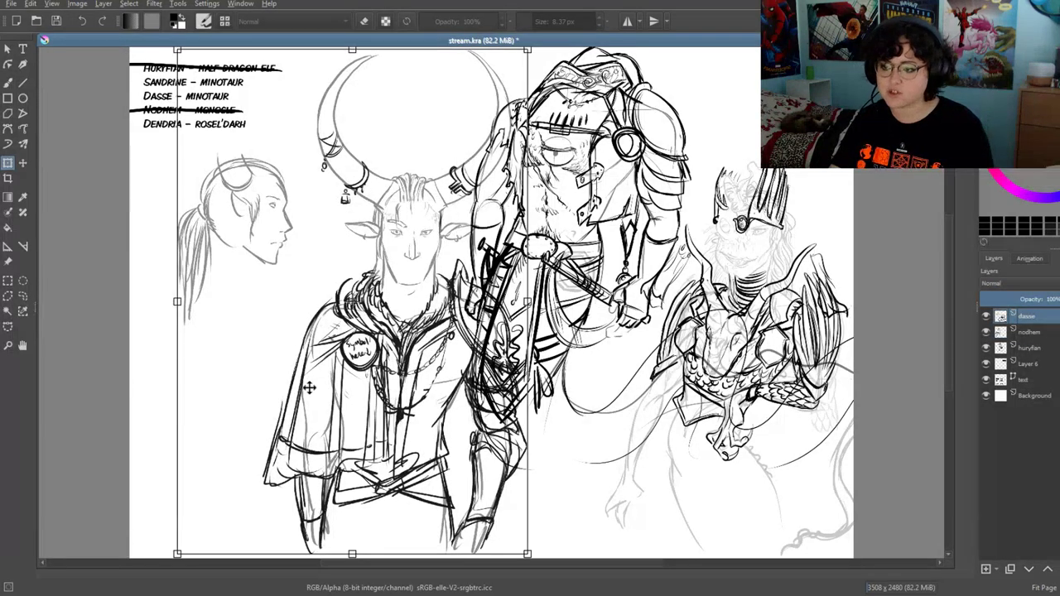
drag(398, 387, 320, 388)
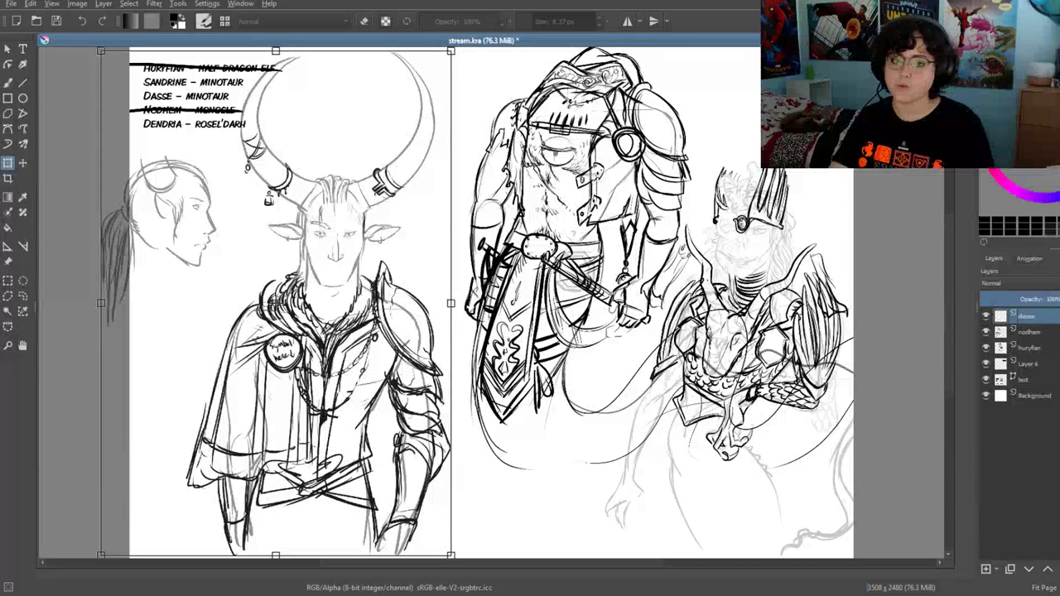
click(1006, 332)
Nudge the armored figure and the dragon sketch slightly left
key(ctrl+t)
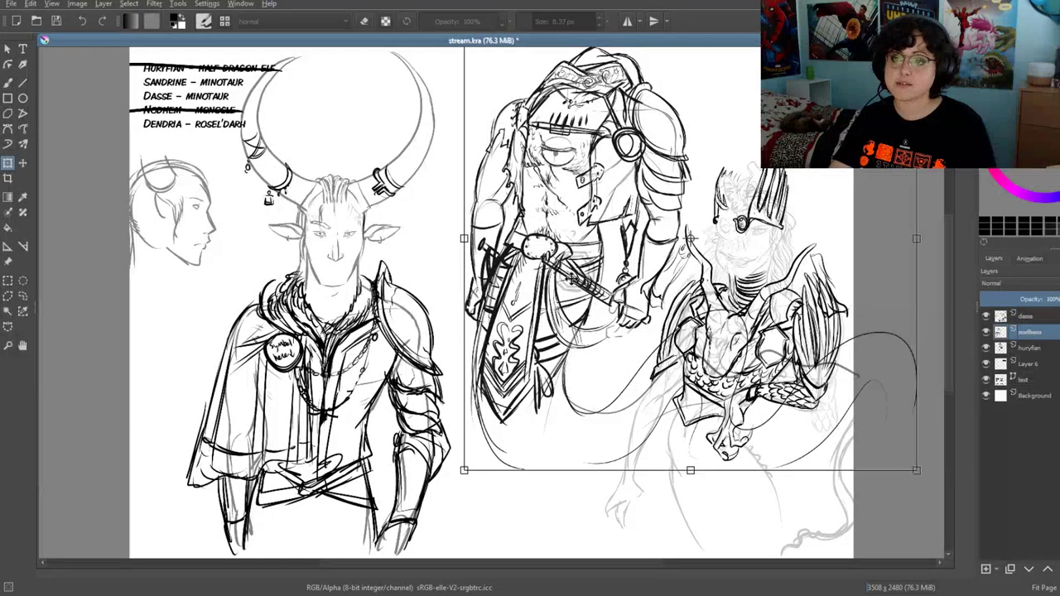
drag(592, 284, 567, 286)
click(1035, 348)
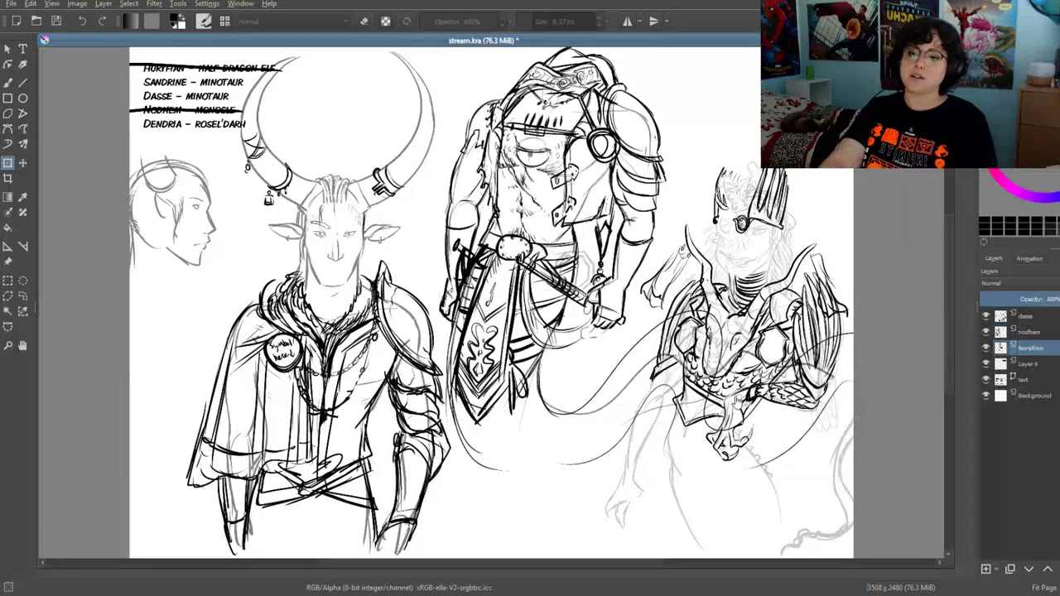
drag(756, 455, 745, 451)
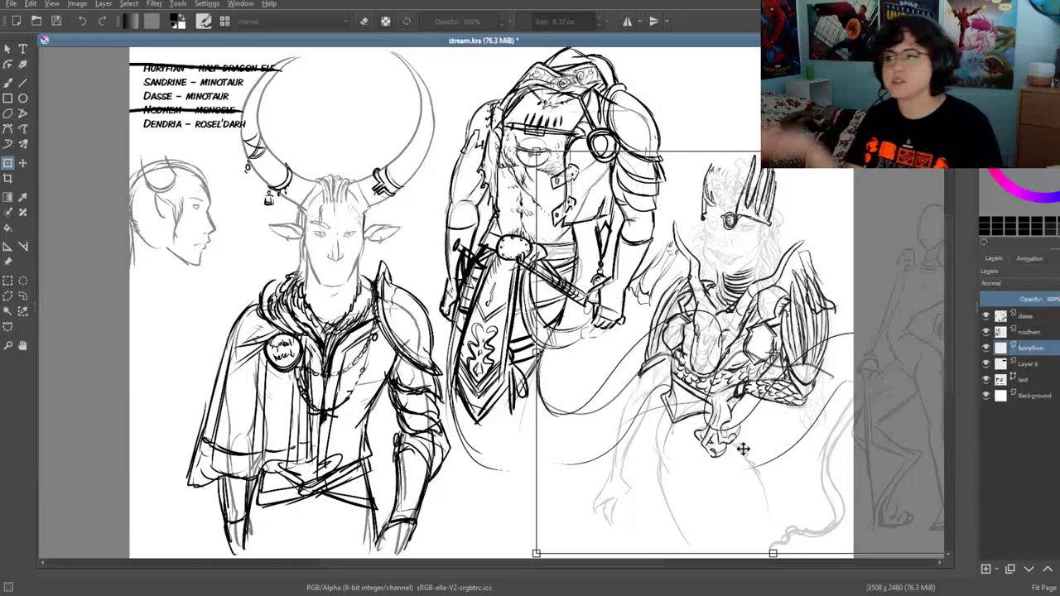